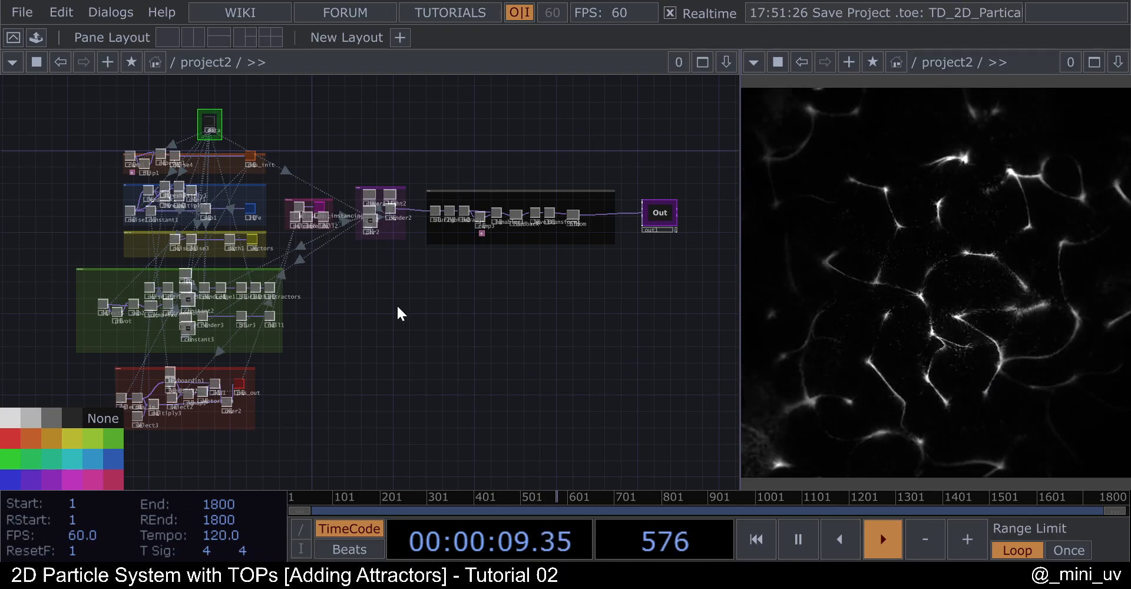
Examine the finished particle network from the data Constant through its colored operator groups to the Out operator, alongside the rendered output.
{"action": "left_click_drag", "start_coordinate": [443, 314], "coordinate": [422, 323]}
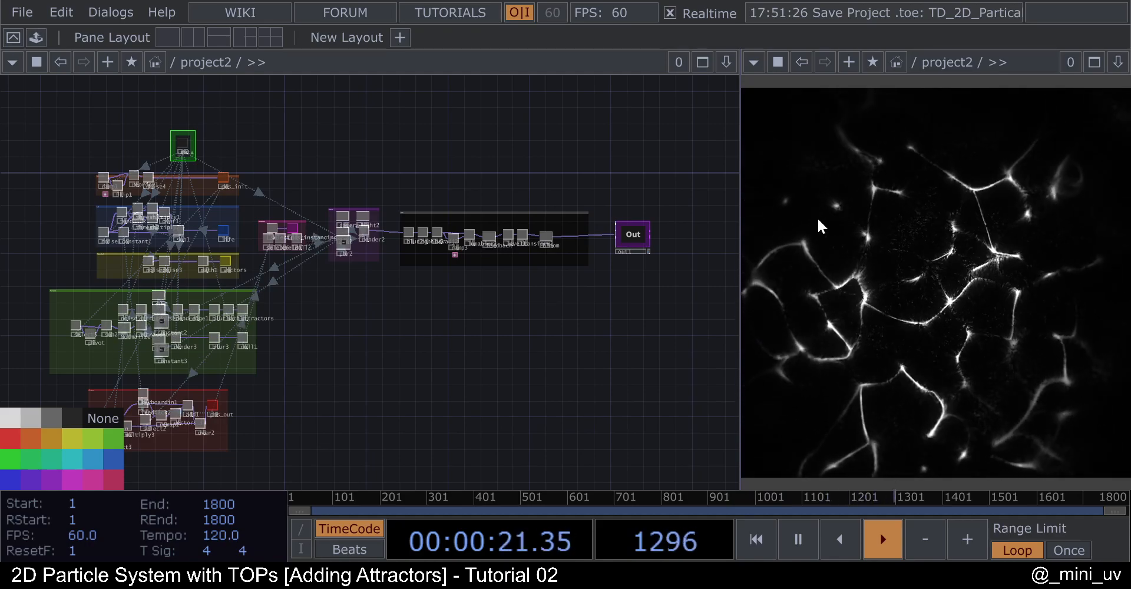
{"action": "left_click_drag", "start_coordinate": [502, 354], "coordinate": [526, 321]}
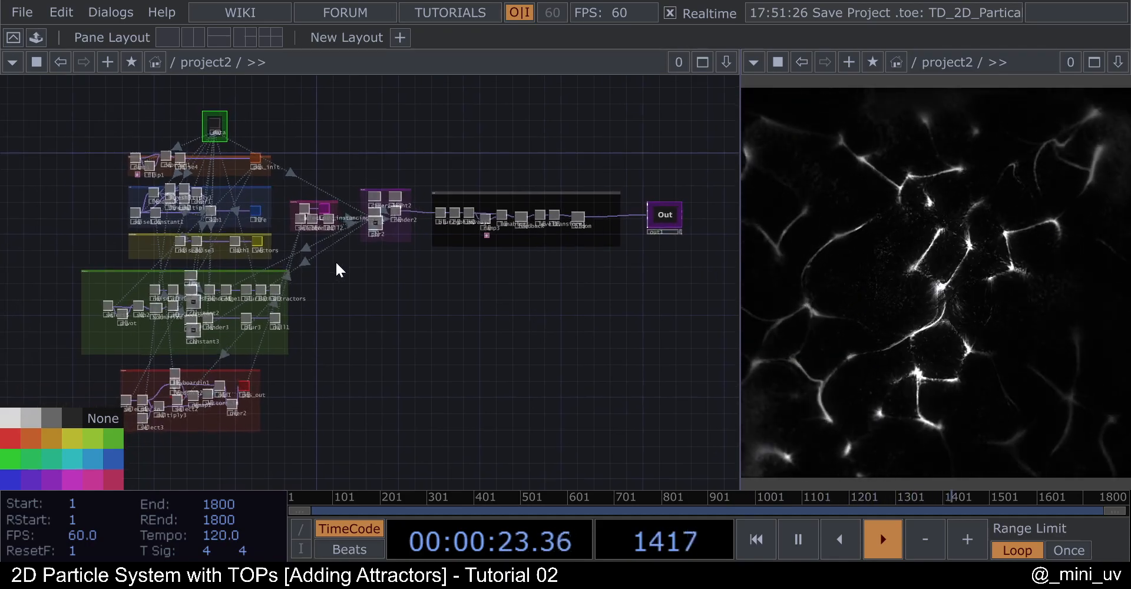
{"action": "scroll", "coordinate": [216, 230], "scroll_direction": "up", "scroll_amount": 3}
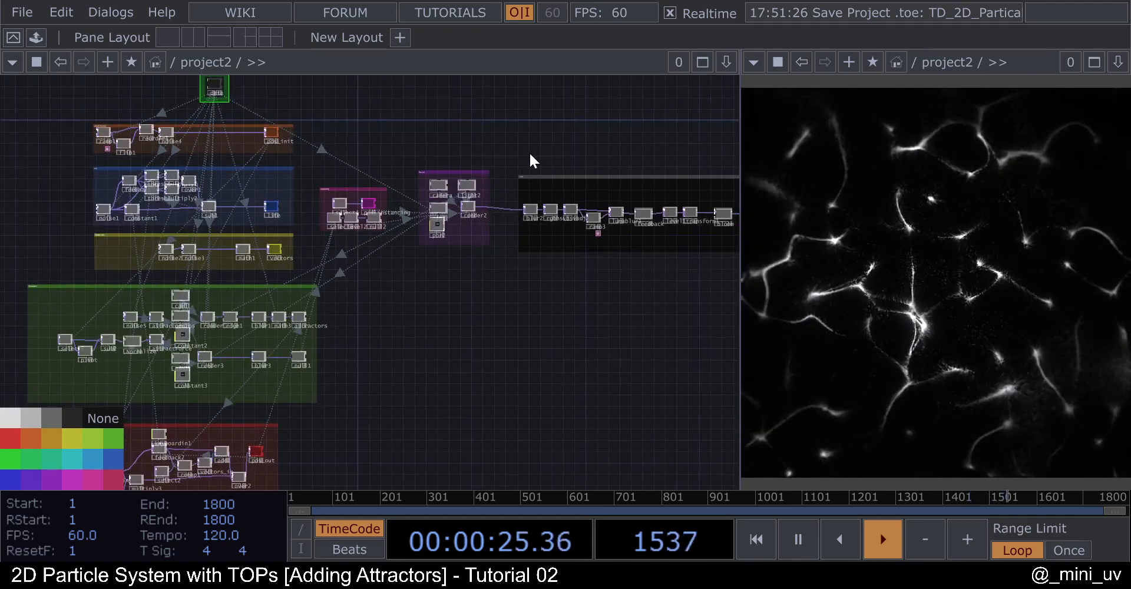
{"action": "left_click_drag", "start_coordinate": [525, 137], "coordinate": [501, 190]}
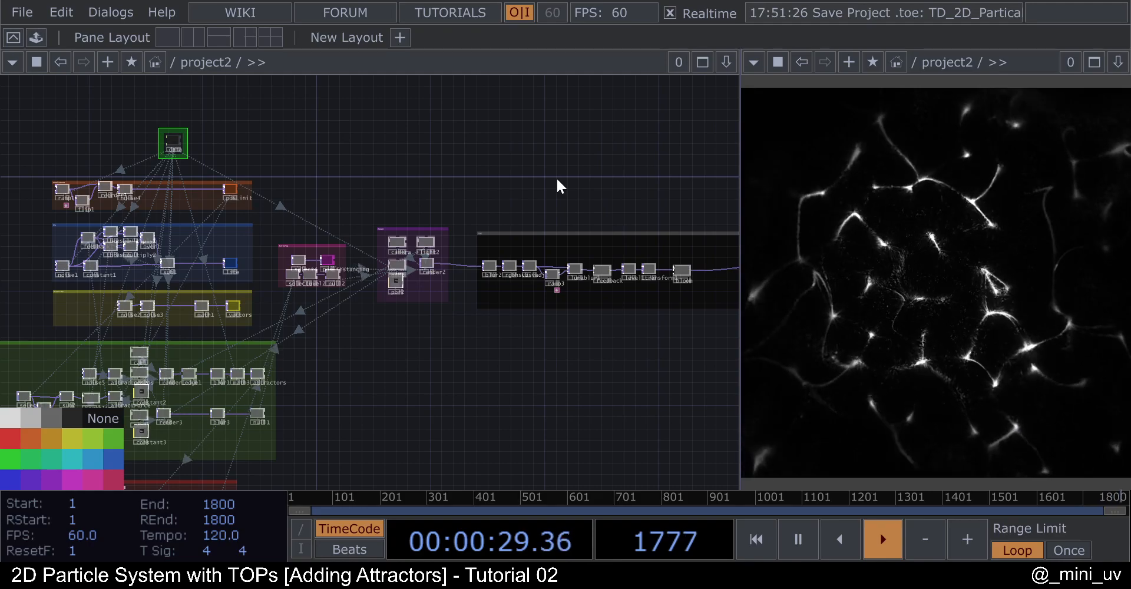
{"action": "left_click_drag", "start_coordinate": [475, 187], "coordinate": [508, 169]}
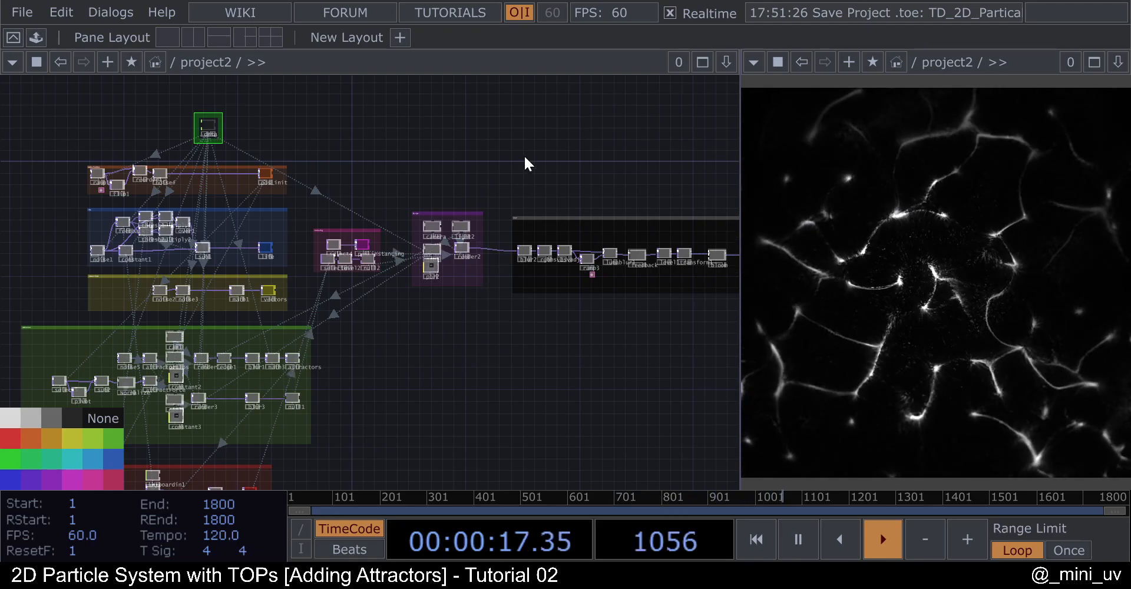
{"action": "left_click_drag", "start_coordinate": [536, 179], "coordinate": [380, 178]}
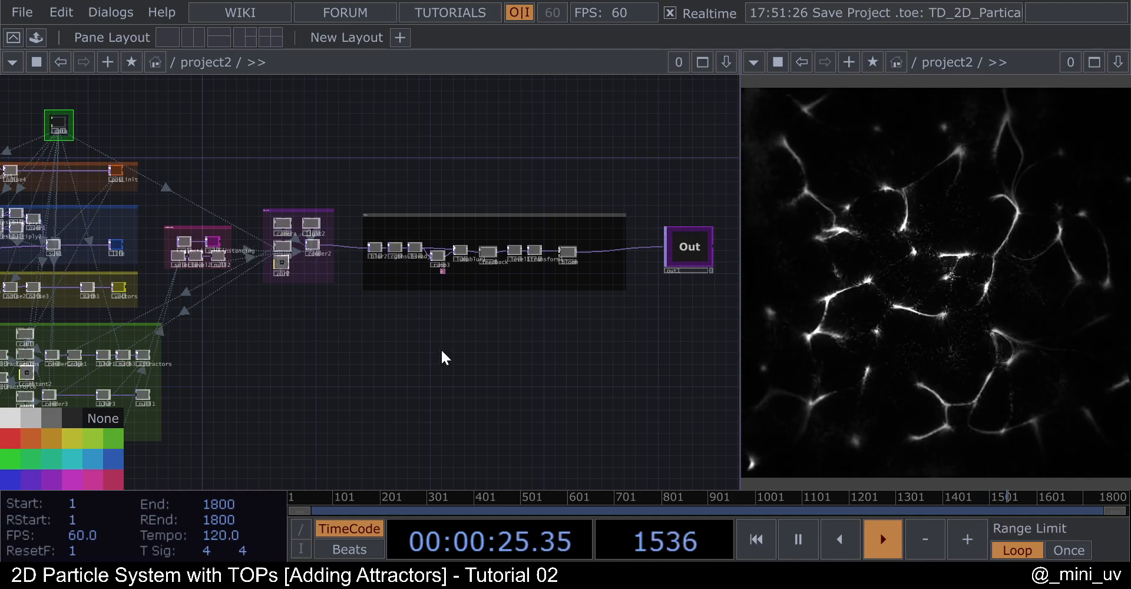
{"action": "left_click_drag", "start_coordinate": [455, 348], "coordinate": [543, 328]}
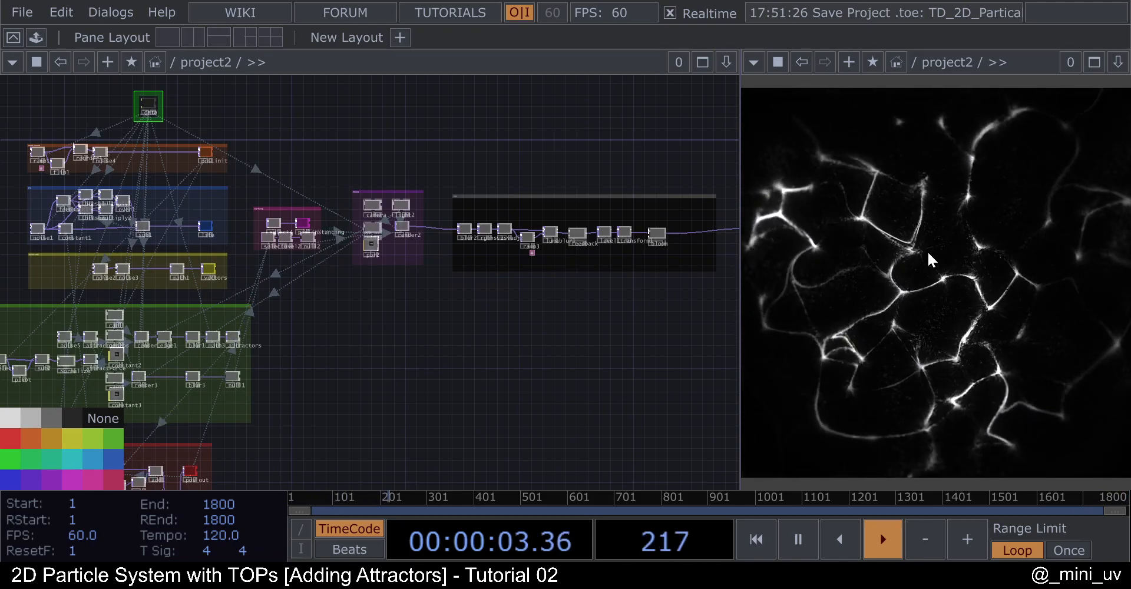
{"action": "left_click_drag", "start_coordinate": [446, 174], "coordinate": [566, 265]}
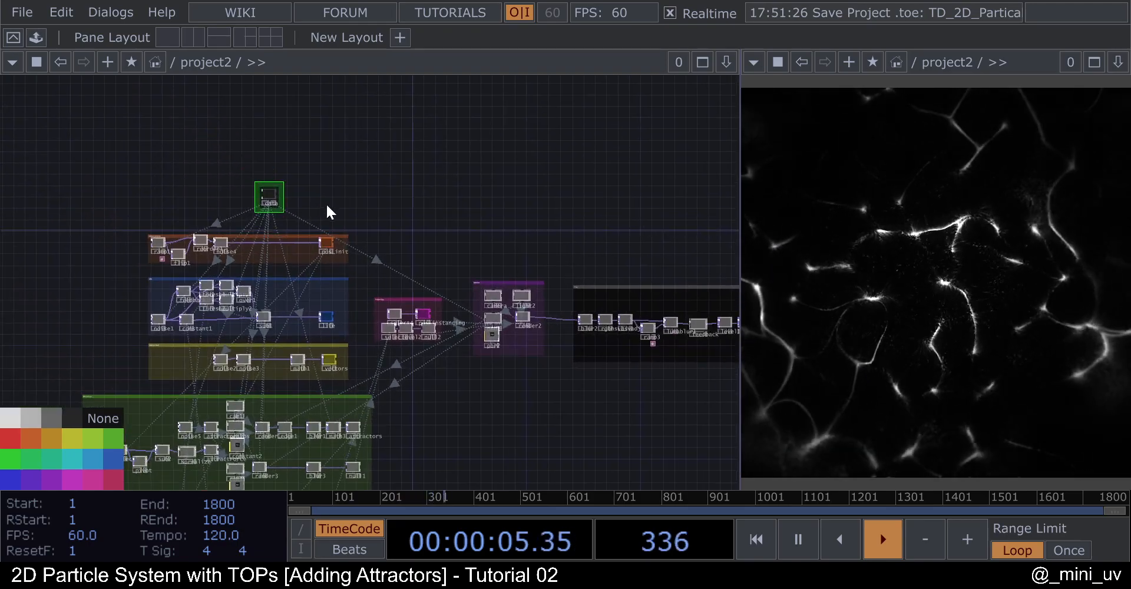
Set attractAmount to -0.45 in the data Constant's parameters.
{"action": "scroll", "coordinate": [300, 200], "scroll_direction": "up", "scroll_amount": 7}
{"action": "key", "text": "p"}
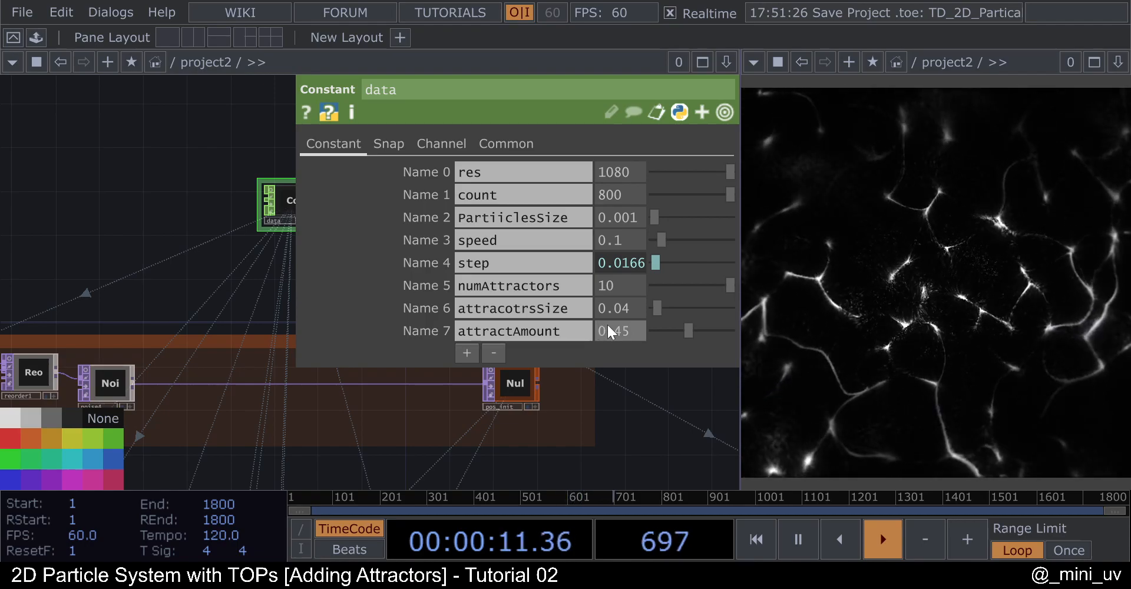
{"action": "type", "text": "-"}
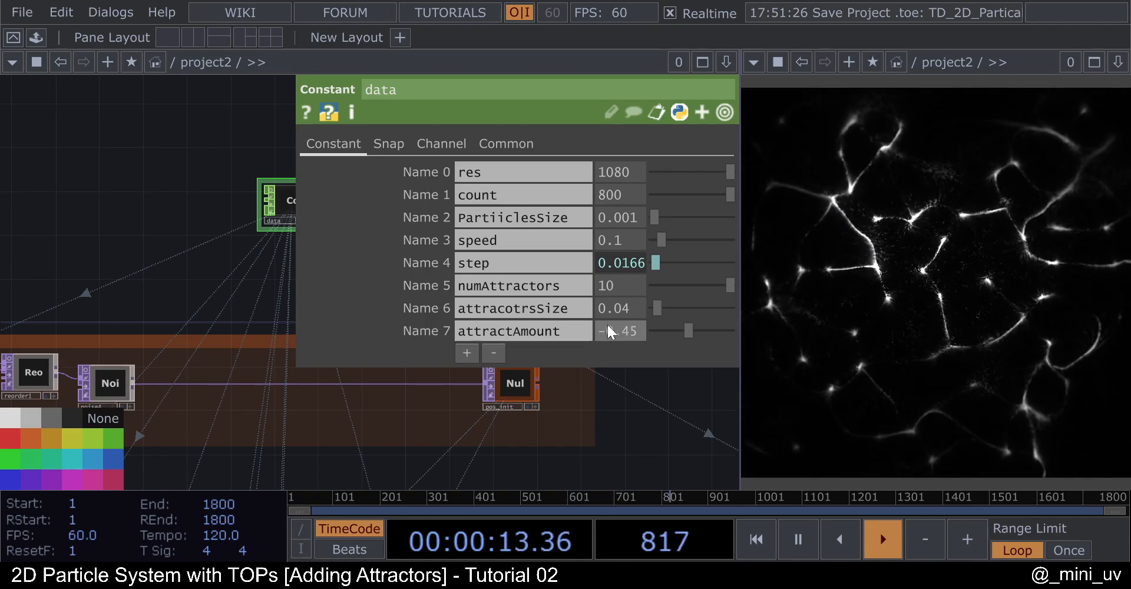
{"action": "key", "text": "Return"}
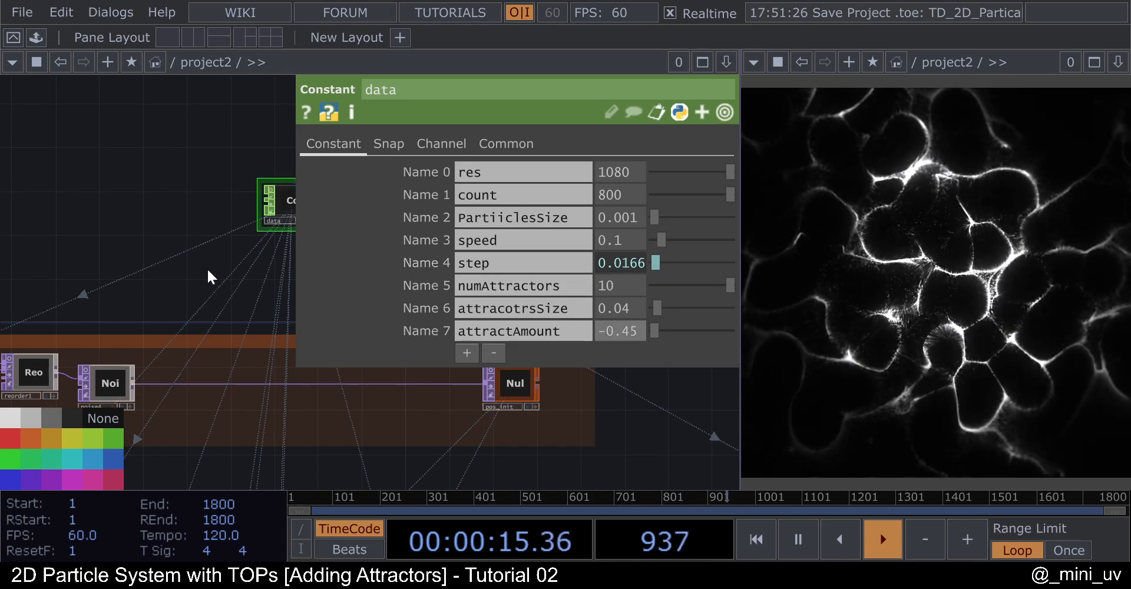
Examine how the negative attractAmount in the data Constant affects the output, and review the network through to the Out operator.
{"action": "scroll", "coordinate": [223, 270], "scroll_direction": "down", "scroll_amount": 5}
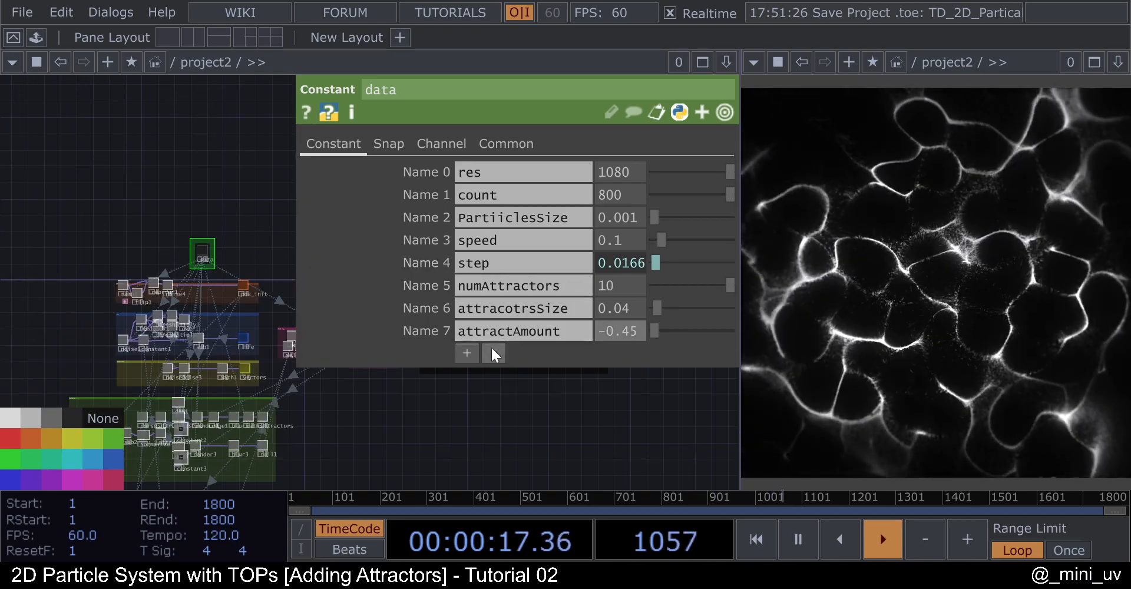
{"action": "left_click_drag", "start_coordinate": [498, 419], "coordinate": [353, 418]}
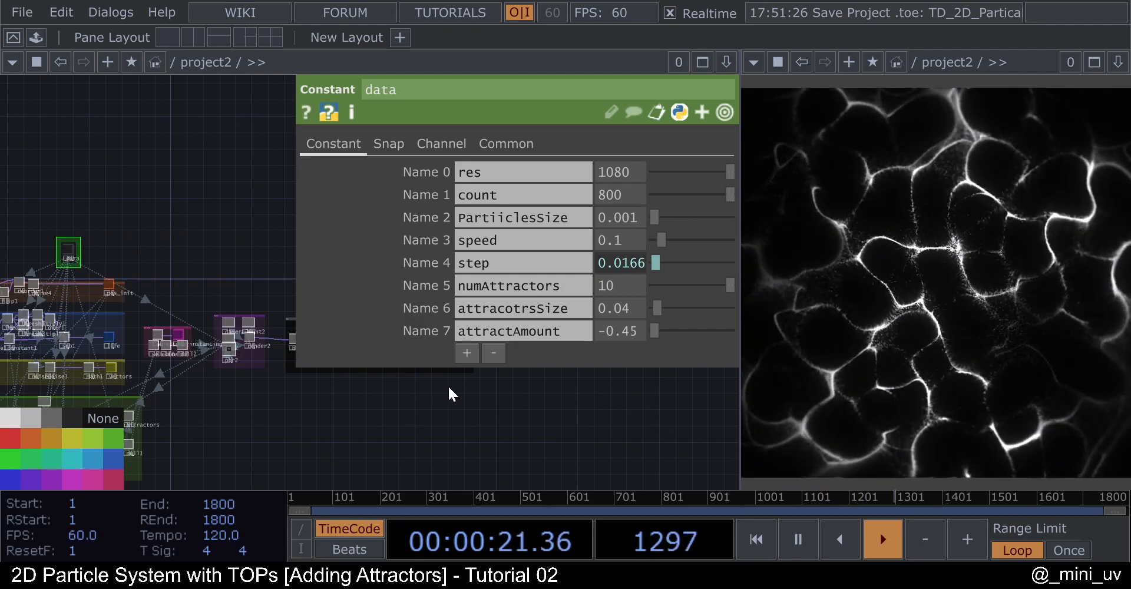
{"action": "left_click_drag", "start_coordinate": [142, 214], "coordinate": [195, 219]}
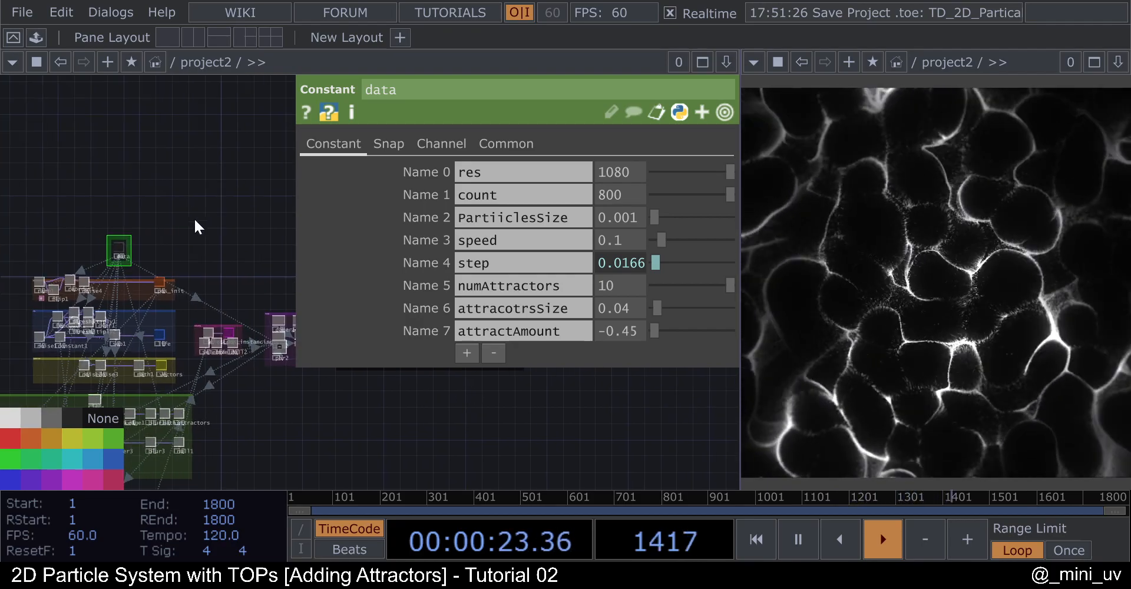
{"action": "scroll", "coordinate": [103, 235], "scroll_direction": "up", "scroll_amount": 7}
{"action": "scroll", "coordinate": [156, 332], "scroll_direction": "up", "scroll_amount": 3}
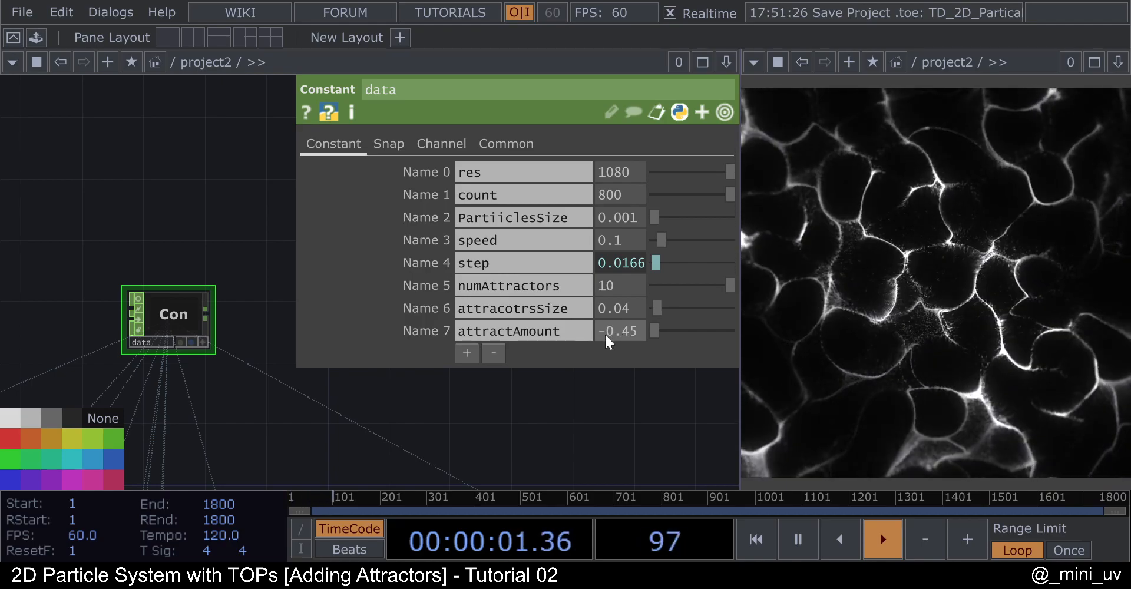
{"action": "scroll", "coordinate": [162, 207], "scroll_direction": "down", "scroll_amount": 4}
{"action": "scroll", "coordinate": [292, 225], "scroll_direction": "down", "scroll_amount": 5}
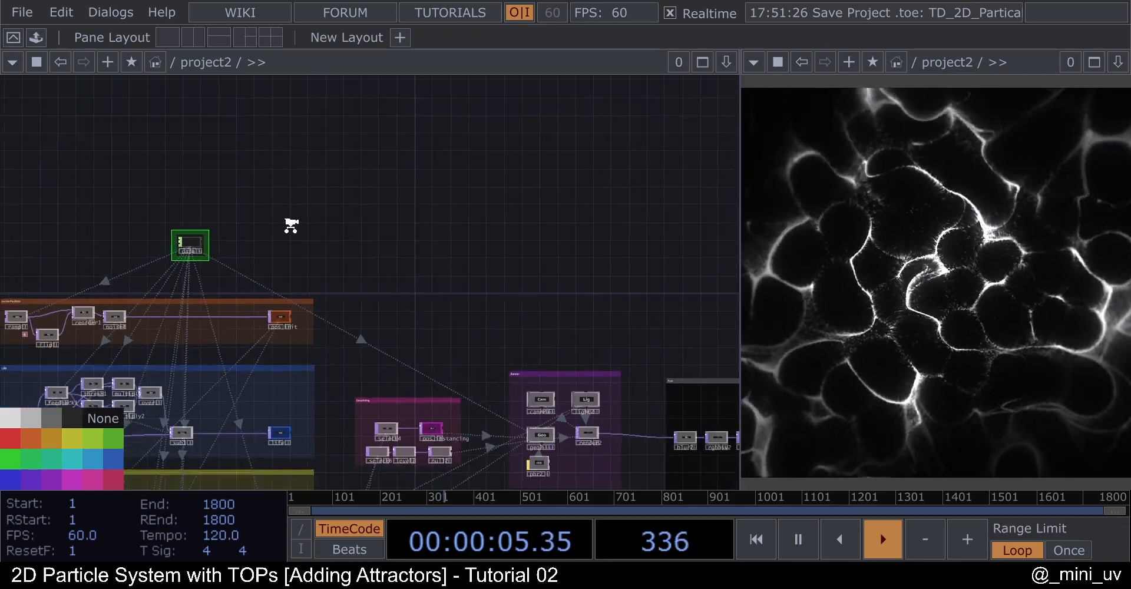
{"action": "left_click_drag", "start_coordinate": [354, 162], "coordinate": [349, 153]}
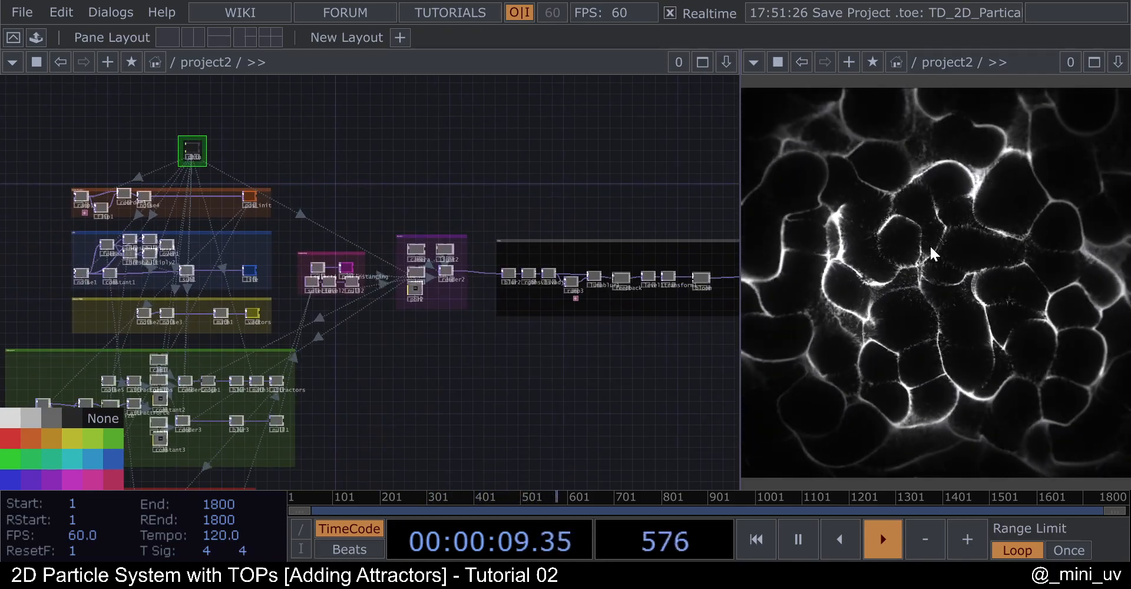
{"action": "left_click_drag", "start_coordinate": [615, 183], "coordinate": [504, 178]}
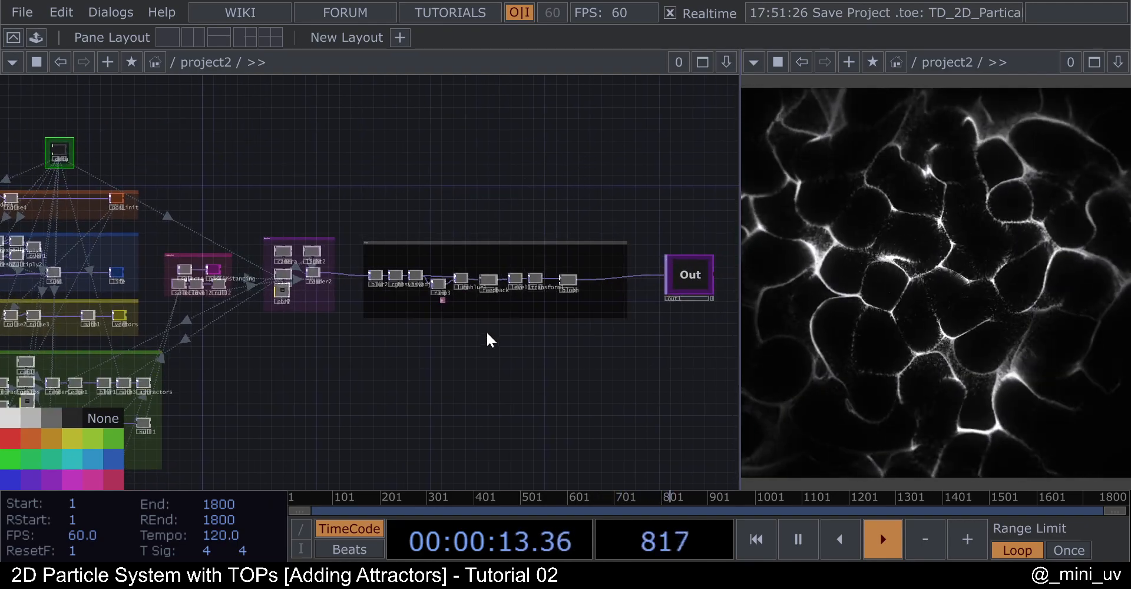
{"action": "left_click_drag", "start_coordinate": [438, 379], "coordinate": [546, 340]}
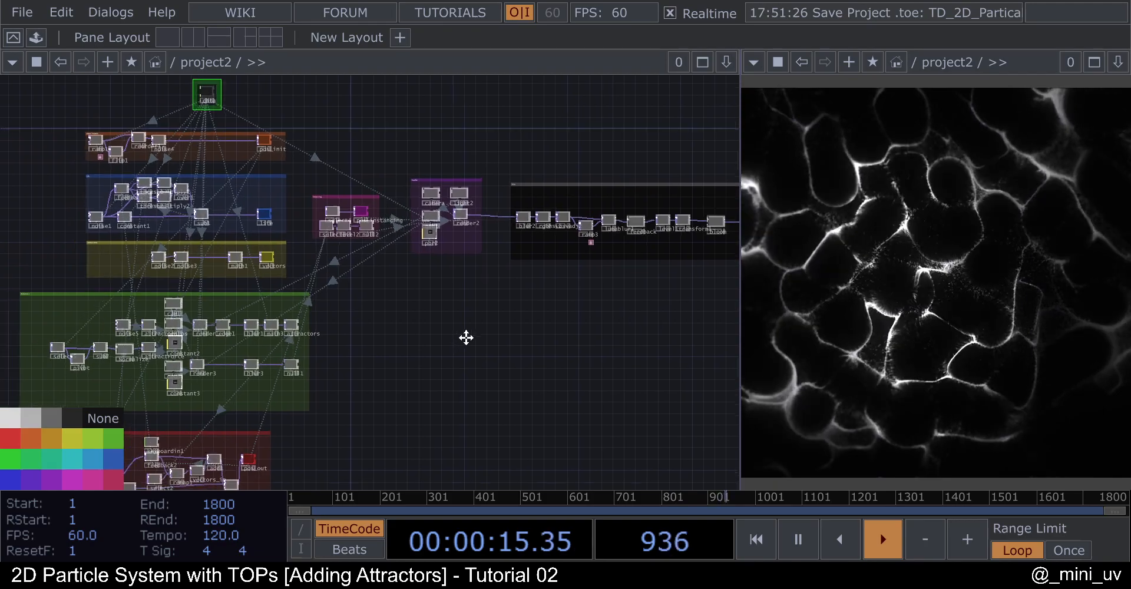
{"action": "scroll", "coordinate": [422, 348], "scroll_direction": "down", "scroll_amount": 3}
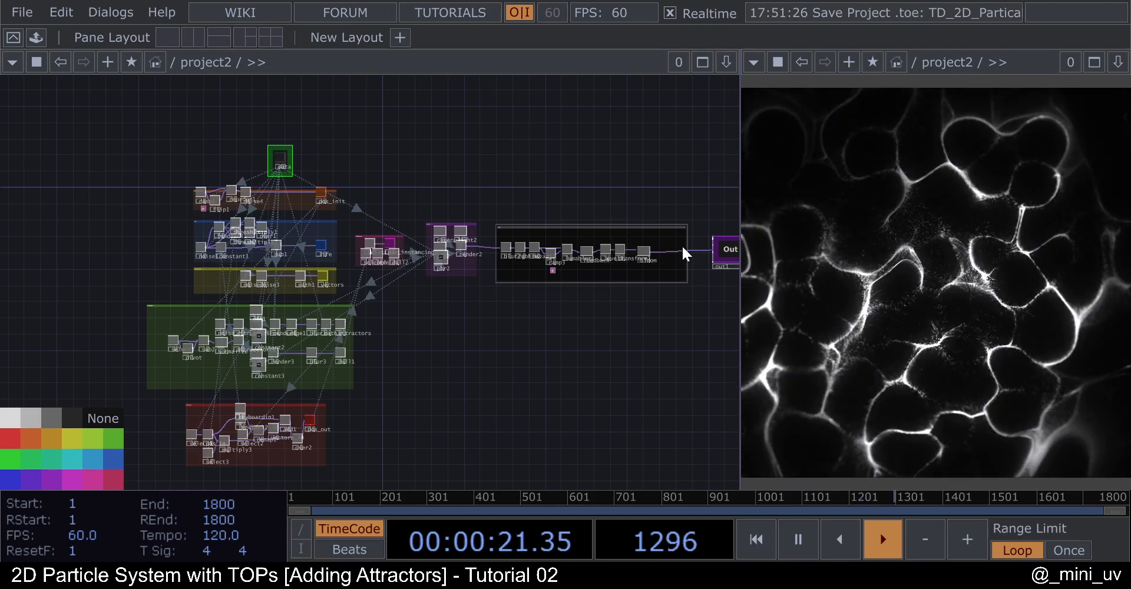
Examine the operator chain in the Post group, from blur2 through feedback to bloom.
{"action": "left_click_drag", "start_coordinate": [604, 200], "coordinate": [567, 204]}
{"action": "scroll", "coordinate": [596, 277], "scroll_direction": "up", "scroll_amount": 4}
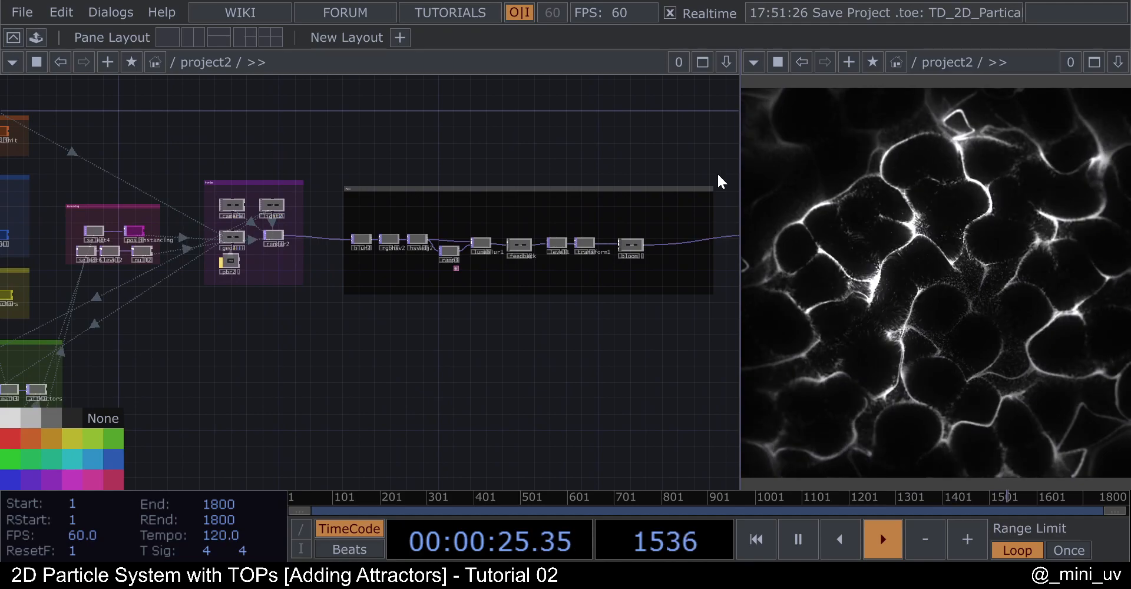
{"action": "scroll", "coordinate": [652, 207], "scroll_direction": "up", "scroll_amount": 1}
{"action": "scroll", "coordinate": [612, 221], "scroll_direction": "down", "scroll_amount": 1}
{"action": "scroll", "coordinate": [609, 227], "scroll_direction": "up", "scroll_amount": 2}
{"action": "scroll", "coordinate": [434, 207], "scroll_direction": "up", "scroll_amount": 1}
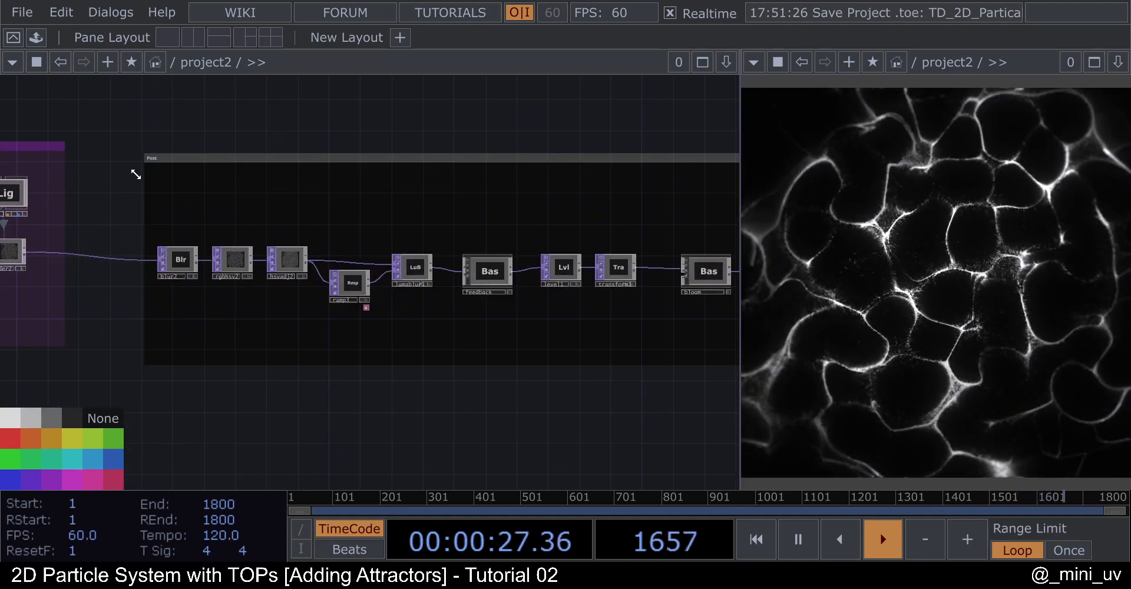
{"action": "left_click_drag", "start_coordinate": [519, 124], "coordinate": [407, 127]}
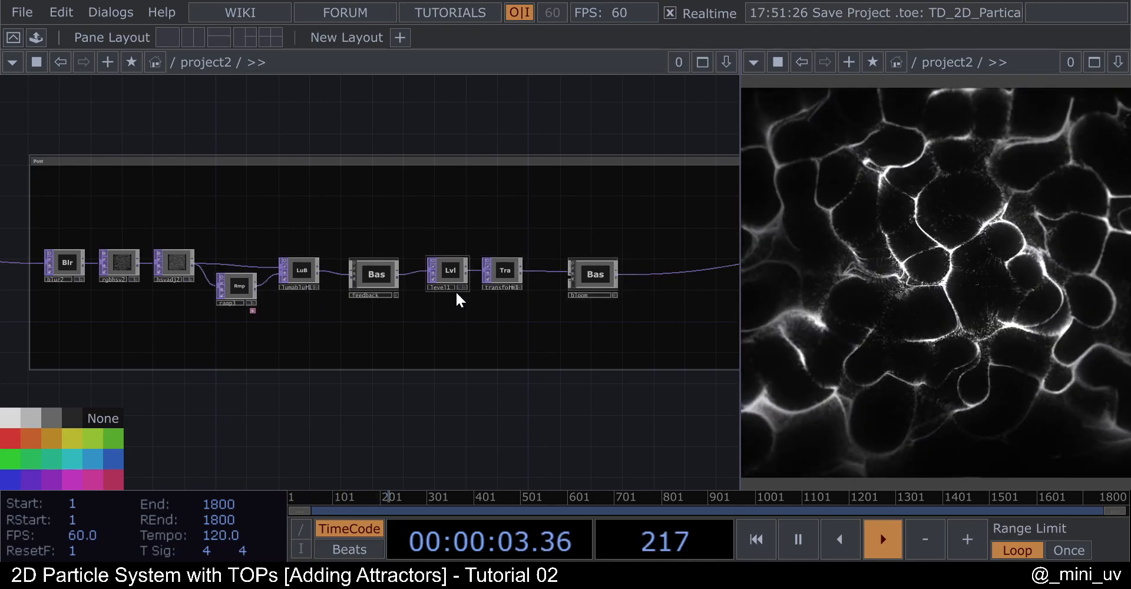
{"action": "scroll", "coordinate": [105, 258], "scroll_direction": "up", "scroll_amount": 1}
{"action": "scroll", "coordinate": [105, 258], "scroll_direction": "up", "scroll_amount": 2}
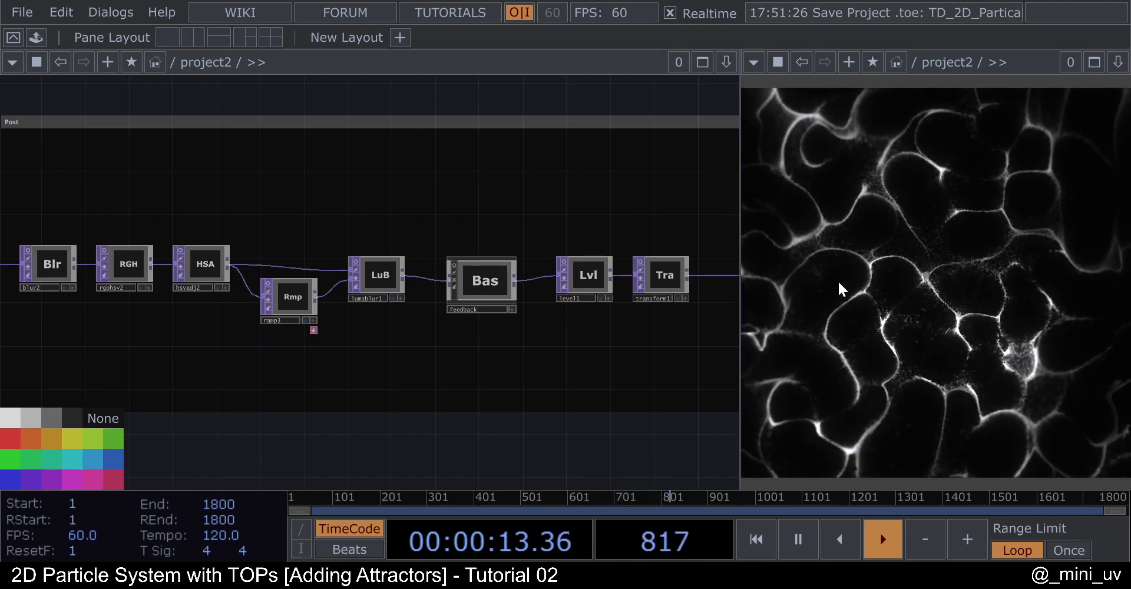
Preview the lumablur1 and ramp3 operators in the Post chain, and turn both viewers off again.
{"action": "scroll", "coordinate": [318, 312], "scroll_direction": "up", "scroll_amount": 3}
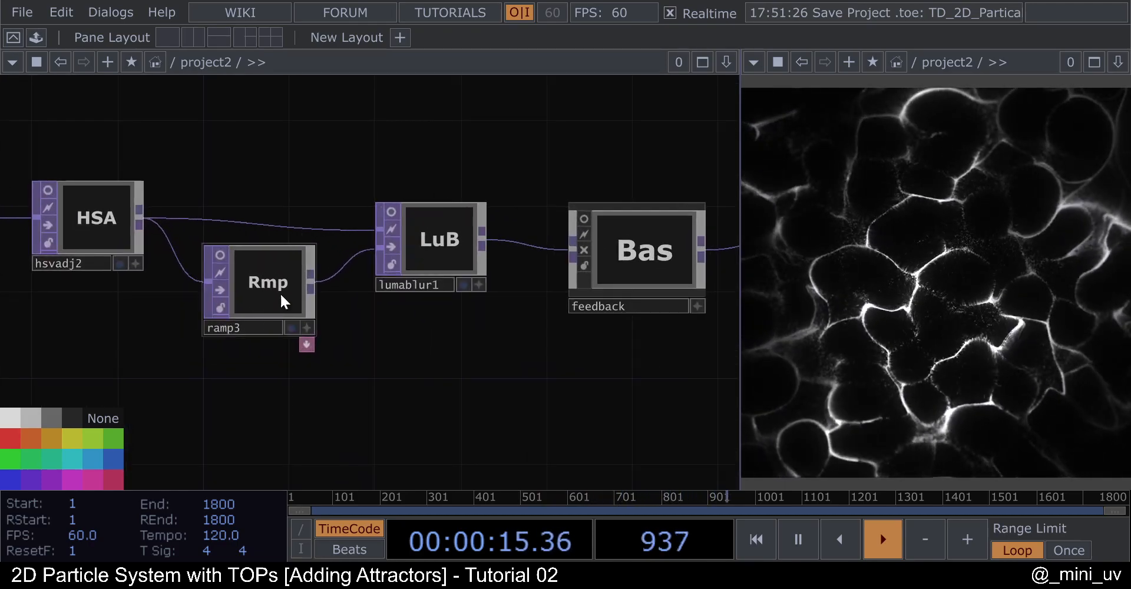
{"action": "left_click", "coordinate": [391, 210]}
{"action": "scroll", "coordinate": [395, 218], "scroll_direction": "up", "scroll_amount": 3}
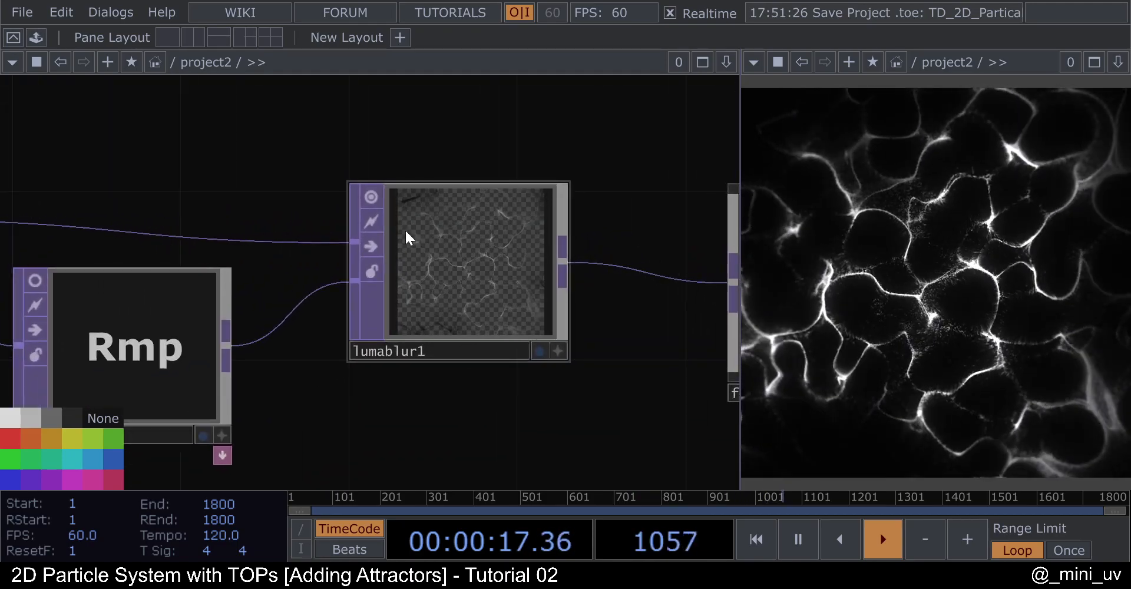
{"action": "scroll", "coordinate": [413, 259], "scroll_direction": "up", "scroll_amount": 2}
{"action": "scroll", "coordinate": [450, 289], "scroll_direction": "down", "scroll_amount": 2}
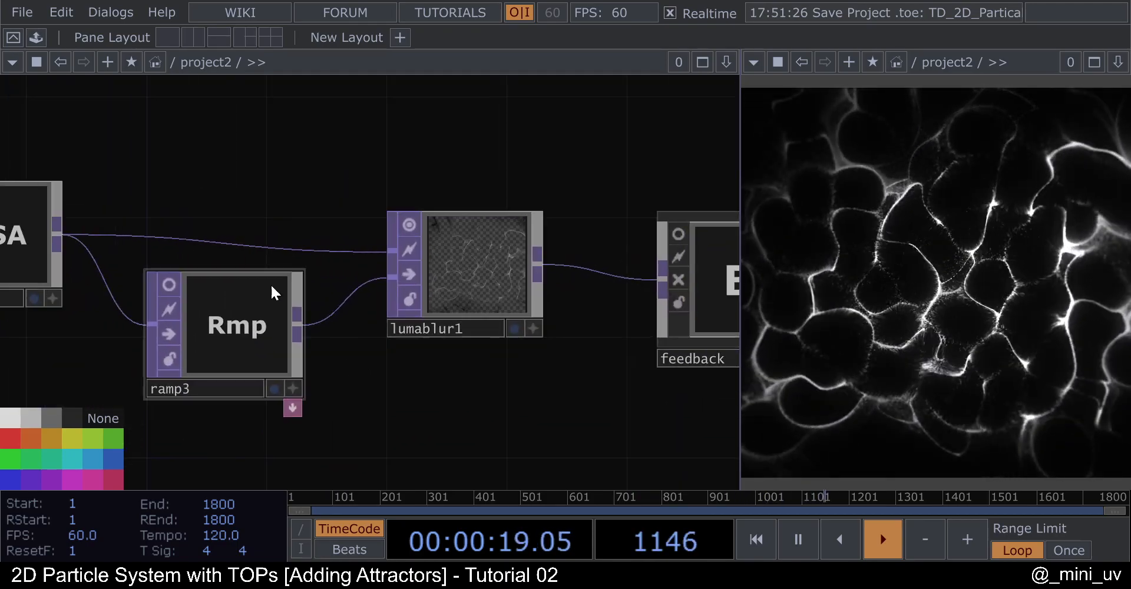
{"action": "left_click", "coordinate": [161, 284]}
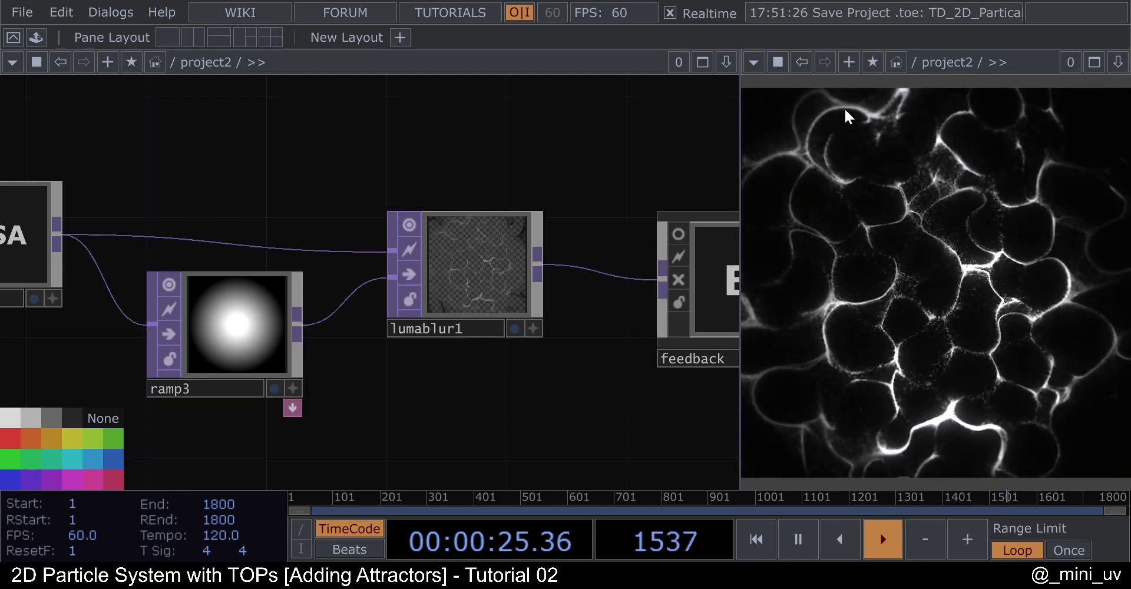
{"action": "left_click", "coordinate": [170, 282]}
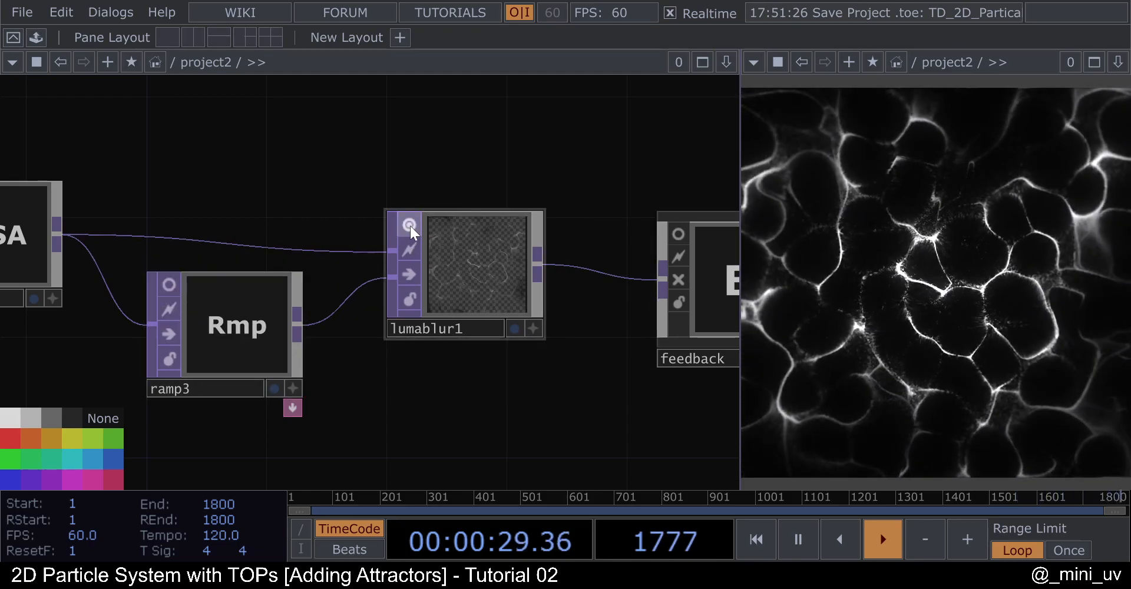
{"action": "left_click", "coordinate": [409, 225]}
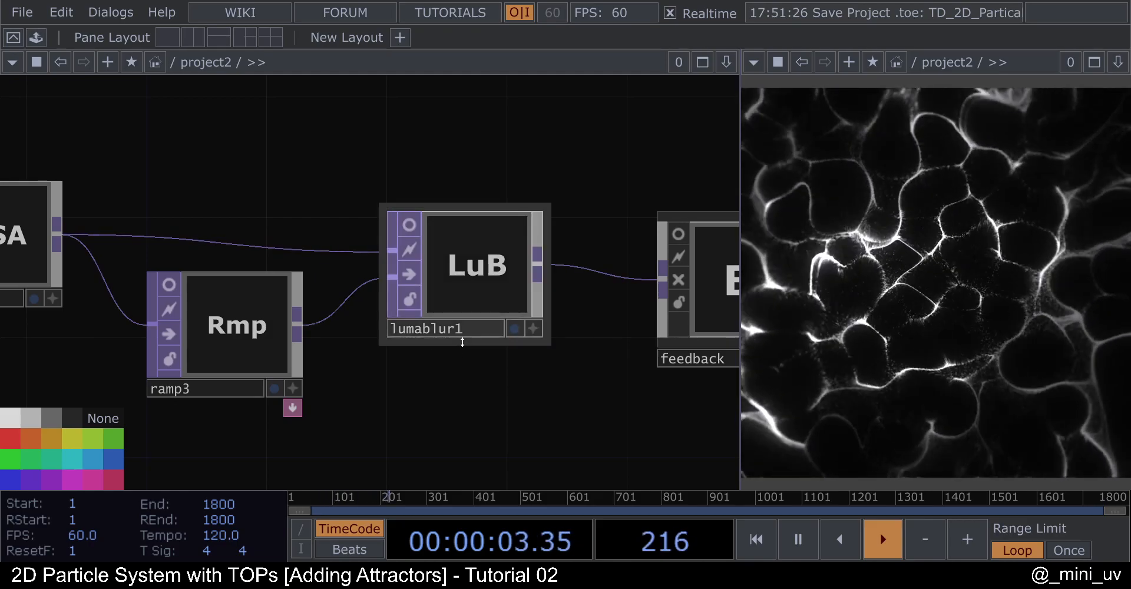
Review the whole network again and examine the orange, blue and yellow operator groups below the data Constant.
{"action": "scroll", "coordinate": [458, 339], "scroll_direction": "down", "scroll_amount": 2}
{"action": "scroll", "coordinate": [463, 343], "scroll_direction": "down", "scroll_amount": 5}
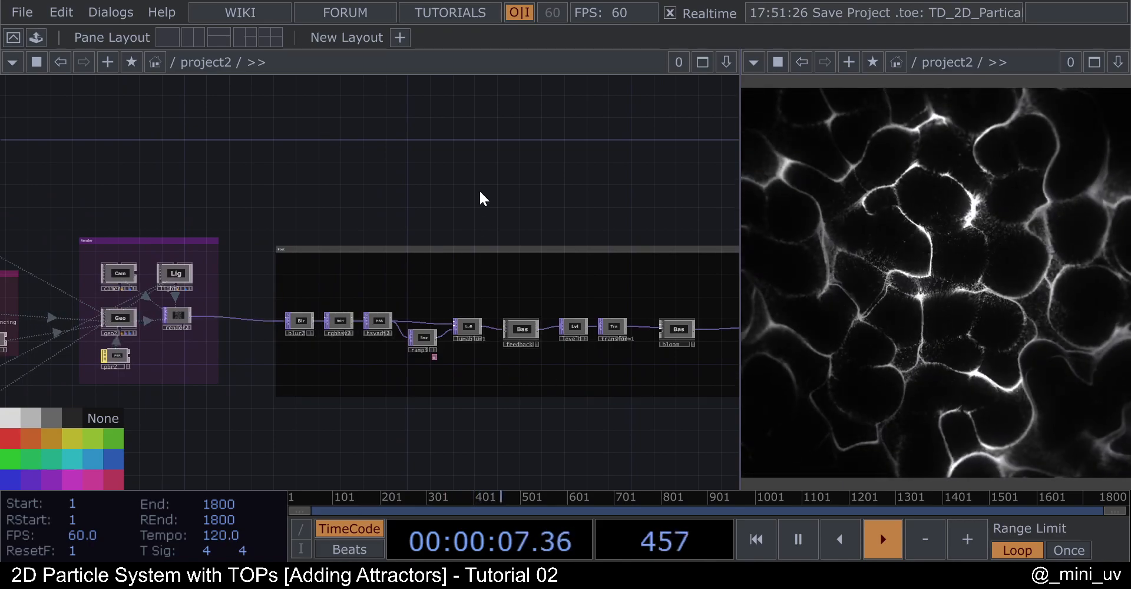
{"action": "scroll", "coordinate": [543, 155], "scroll_direction": "down", "scroll_amount": 3}
{"action": "scroll", "coordinate": [600, 182], "scroll_direction": "down", "scroll_amount": 4}
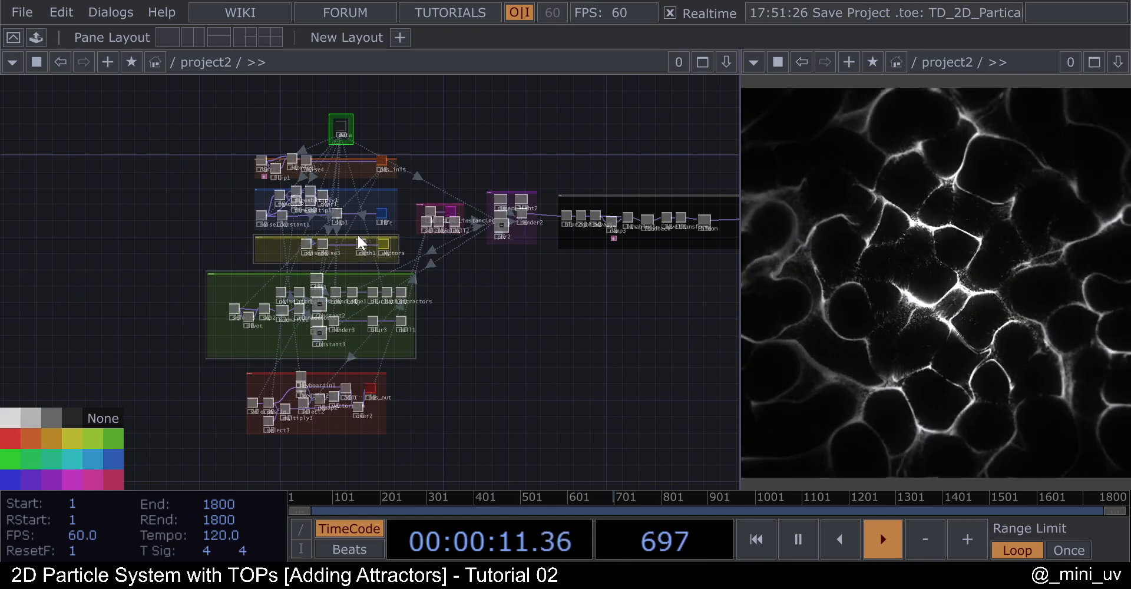
{"action": "scroll", "coordinate": [460, 172], "scroll_direction": "up", "scroll_amount": 3}
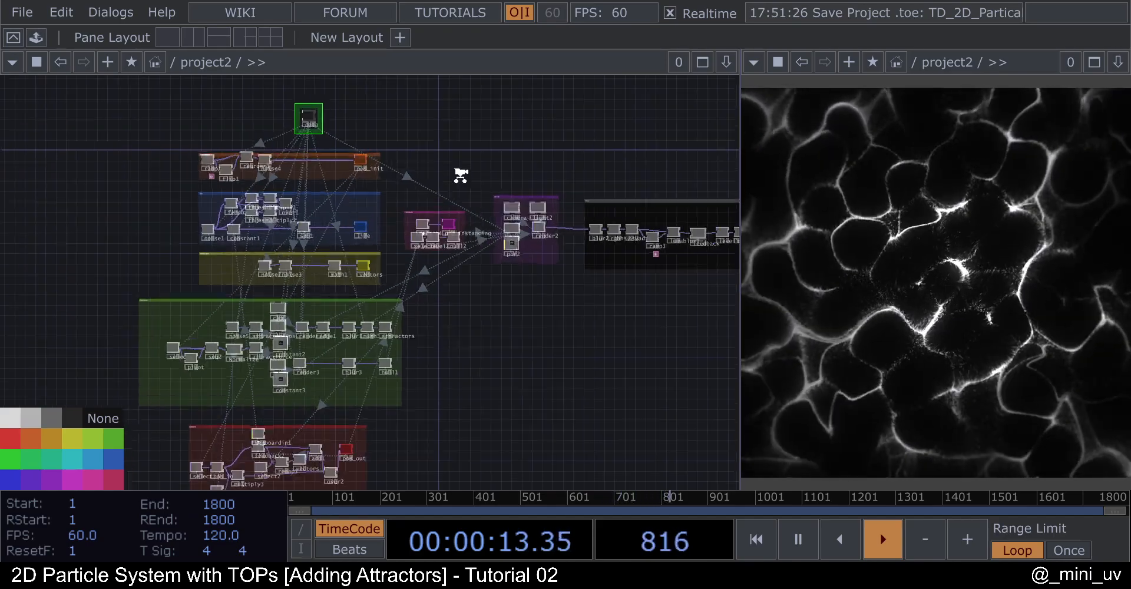
{"action": "left_click_drag", "start_coordinate": [458, 171], "coordinate": [561, 163]}
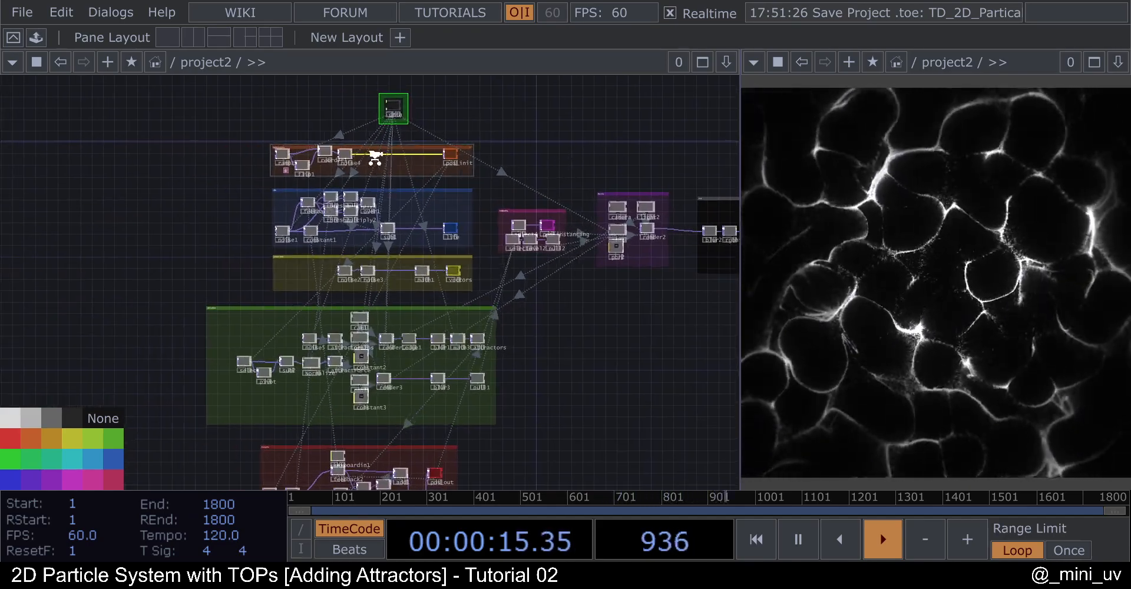
{"action": "scroll", "coordinate": [375, 157], "scroll_direction": "up", "scroll_amount": 3}
{"action": "left_click_drag", "start_coordinate": [632, 153], "coordinate": [616, 212]}
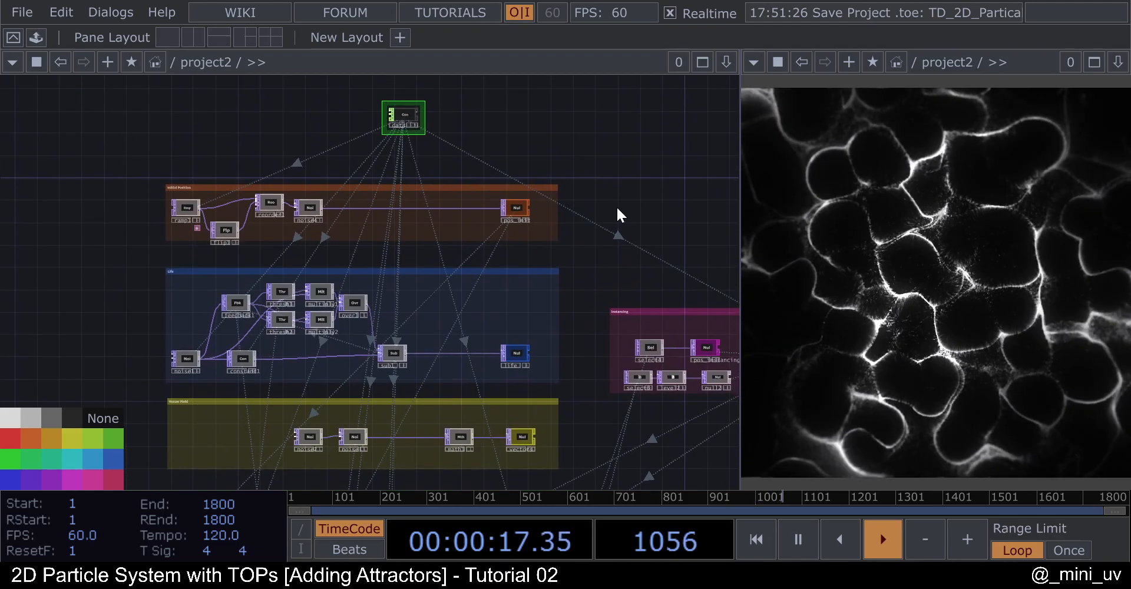
Examine the Initial Position group from ramp1 to pos_init, and preview the pos_init positions as points in its active viewer.
{"action": "scroll", "coordinate": [614, 209], "scroll_direction": "up", "scroll_amount": 3}
{"action": "left_click_drag", "start_coordinate": [335, 150], "coordinate": [441, 154]}
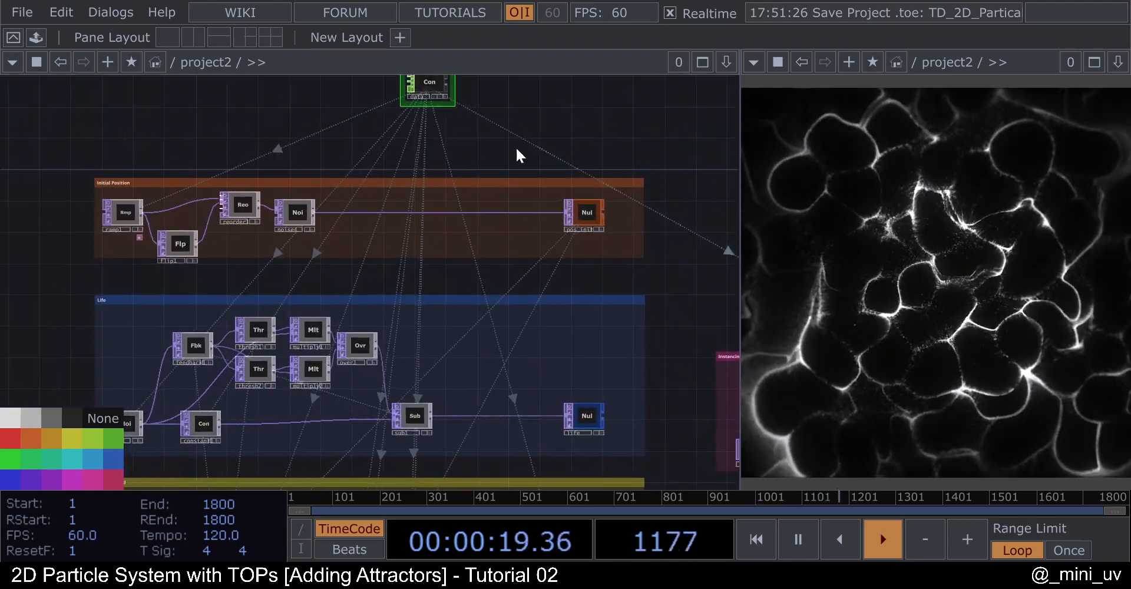
{"action": "scroll", "coordinate": [135, 196], "scroll_direction": "up", "scroll_amount": 3}
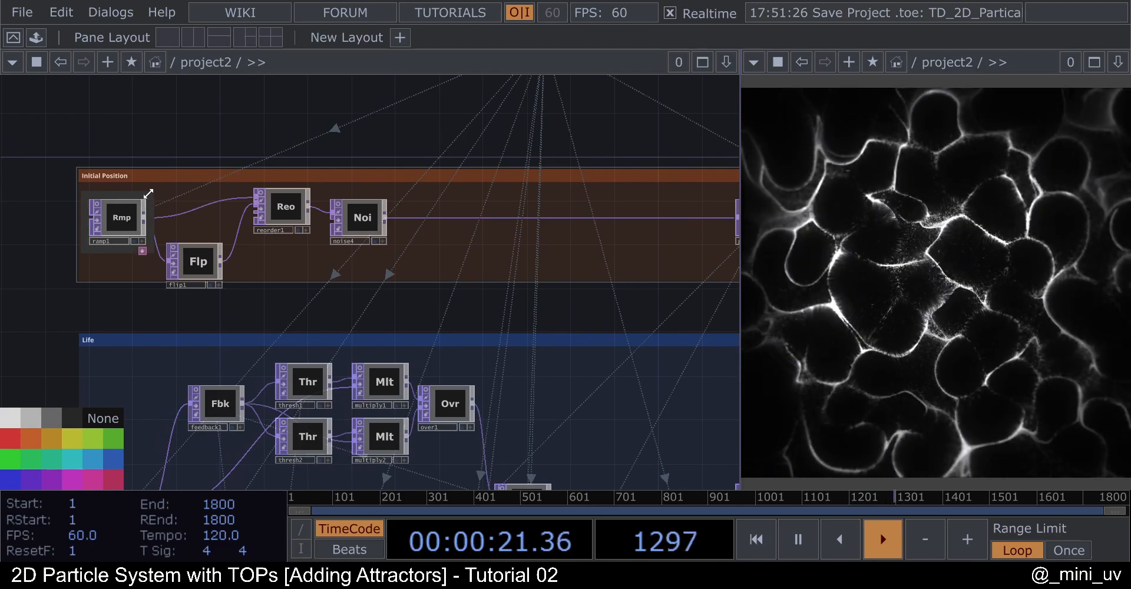
{"action": "left_click_drag", "start_coordinate": [175, 154], "coordinate": [149, 153]}
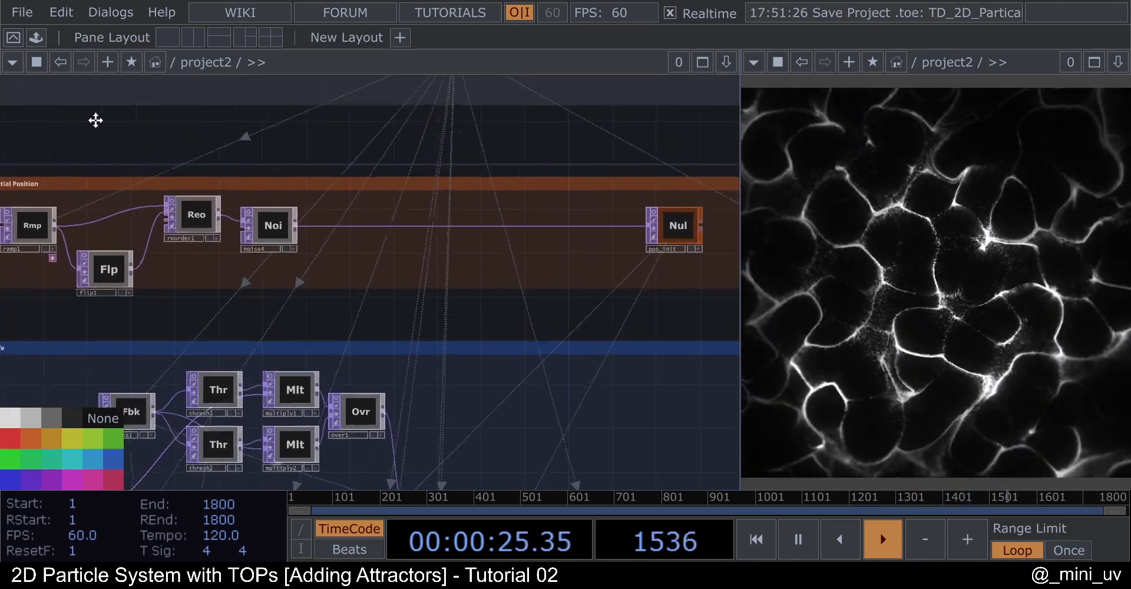
{"action": "scroll", "coordinate": [704, 217], "scroll_direction": "up", "scroll_amount": 5}
{"action": "scroll", "coordinate": [705, 216], "scroll_direction": "up", "scroll_amount": 5}
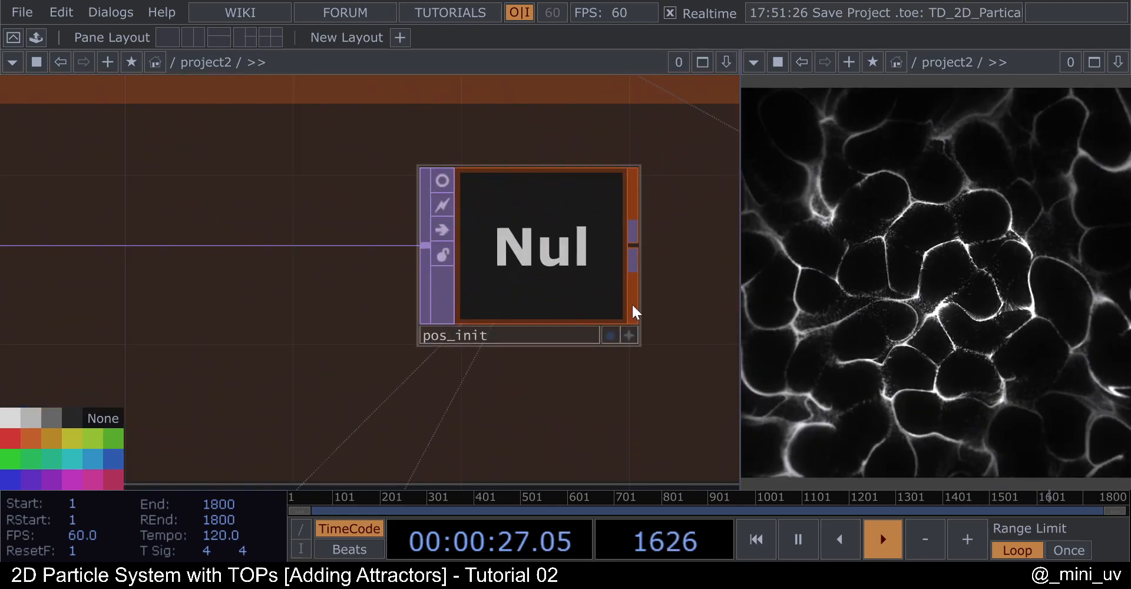
{"action": "left_click", "coordinate": [629, 336]}
{"action": "left_click", "coordinate": [567, 311]}
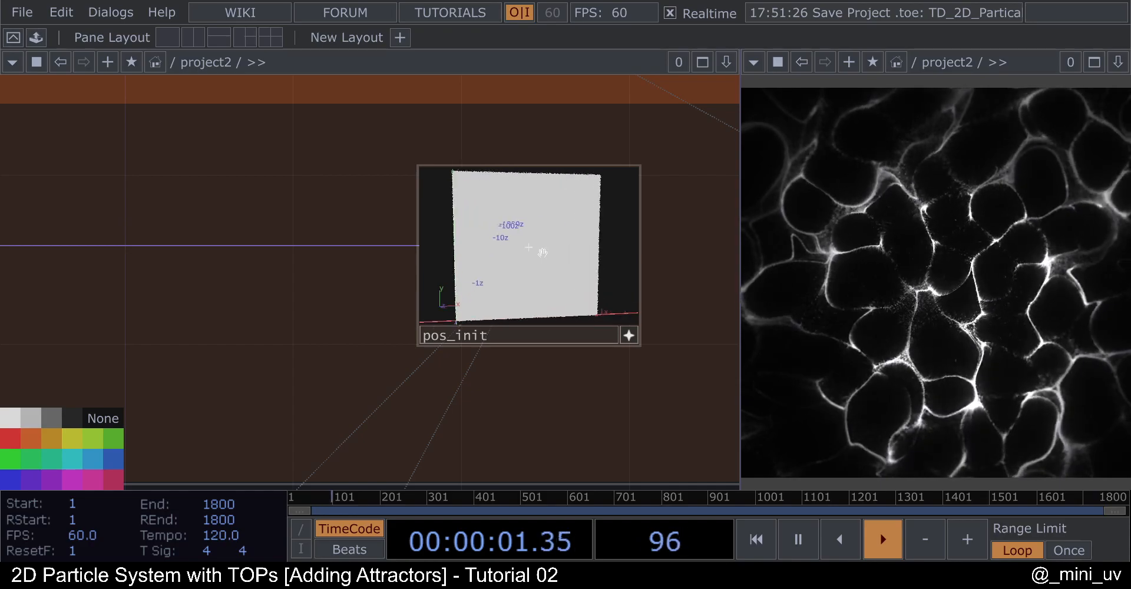
{"action": "left_click", "coordinate": [629, 335]}
Preview the noise4 operator in the Initial Position group as a texture and as a 3D point cloud.
{"action": "scroll", "coordinate": [629, 333], "scroll_direction": "down", "scroll_amount": 10}
{"action": "scroll", "coordinate": [333, 311], "scroll_direction": "up", "scroll_amount": 8}
{"action": "scroll", "coordinate": [344, 312], "scroll_direction": "down", "scroll_amount": 2}
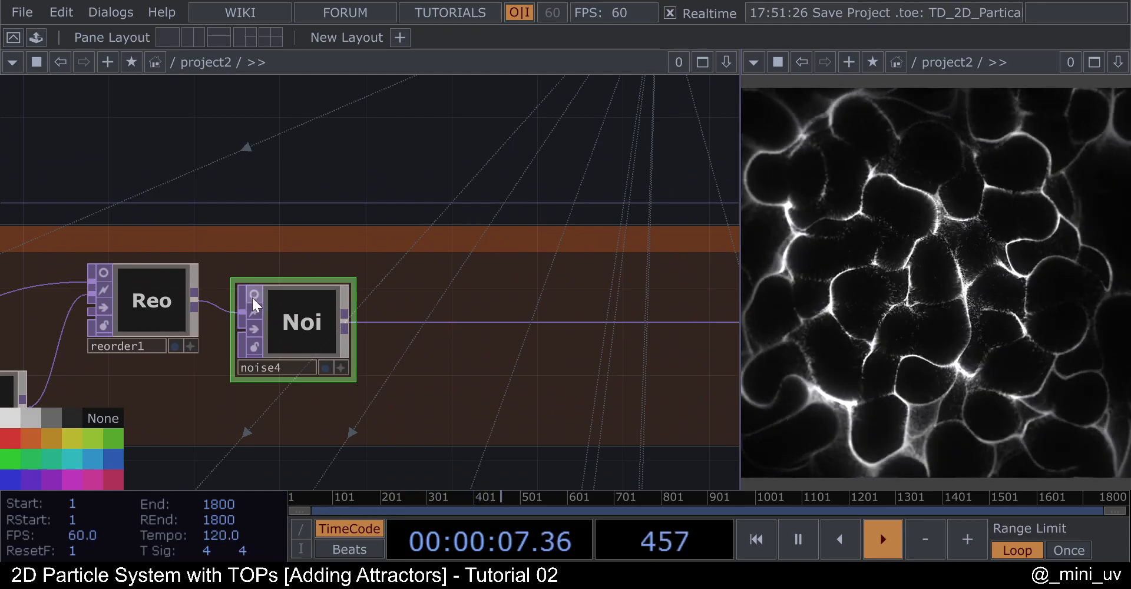
{"action": "scroll", "coordinate": [252, 295], "scroll_direction": "up", "scroll_amount": 2}
{"action": "left_click", "coordinate": [254, 297]}
{"action": "scroll", "coordinate": [344, 375], "scroll_direction": "up", "scroll_amount": 5}
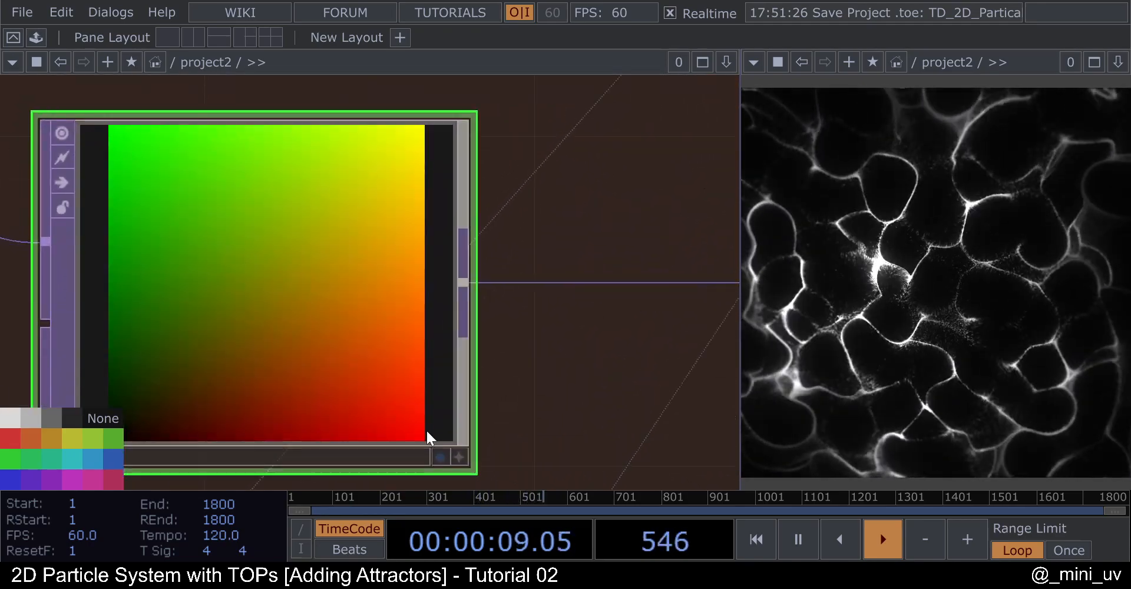
{"action": "left_click", "coordinate": [459, 458]}
{"action": "mouse_move", "coordinate": [336, 269]}
{"action": "left_mouse_down"}
{"action": "mouse_move", "coordinate": [313, 259]}
{"action": "mouse_move", "coordinate": [356, 267]}
{"action": "mouse_move", "coordinate": [318, 295]}
{"action": "mouse_move", "coordinate": [344, 276]}
{"action": "left_mouse_up"}
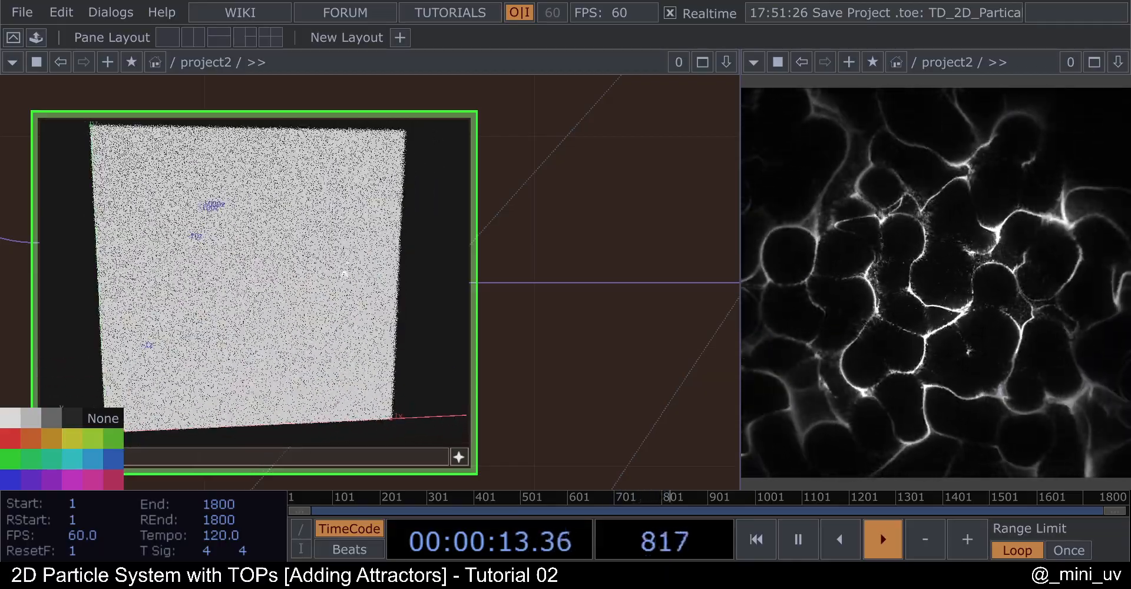
{"action": "scroll", "coordinate": [543, 222], "scroll_direction": "down", "scroll_amount": 4}
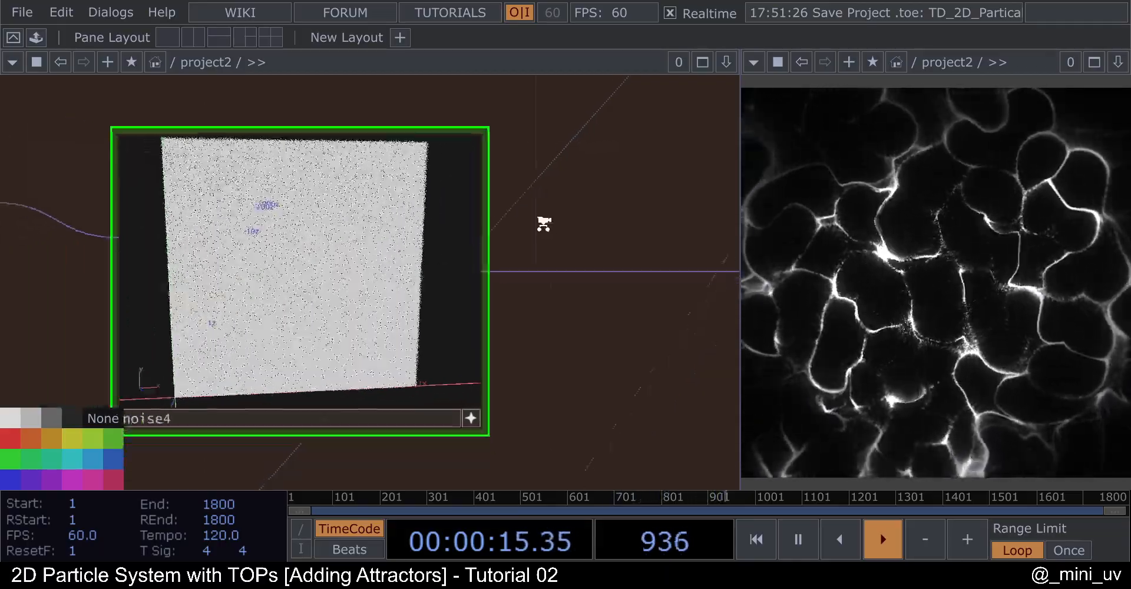
{"action": "scroll", "coordinate": [508, 222], "scroll_direction": "up", "scroll_amount": 4}
{"action": "mouse_move", "coordinate": [424, 256]}
{"action": "left_mouse_down"}
{"action": "mouse_move", "coordinate": [361, 240]}
{"action": "mouse_move", "coordinate": [377, 235]}
{"action": "mouse_move", "coordinate": [385, 259]}
{"action": "mouse_move", "coordinate": [407, 246]}
{"action": "left_mouse_up"}
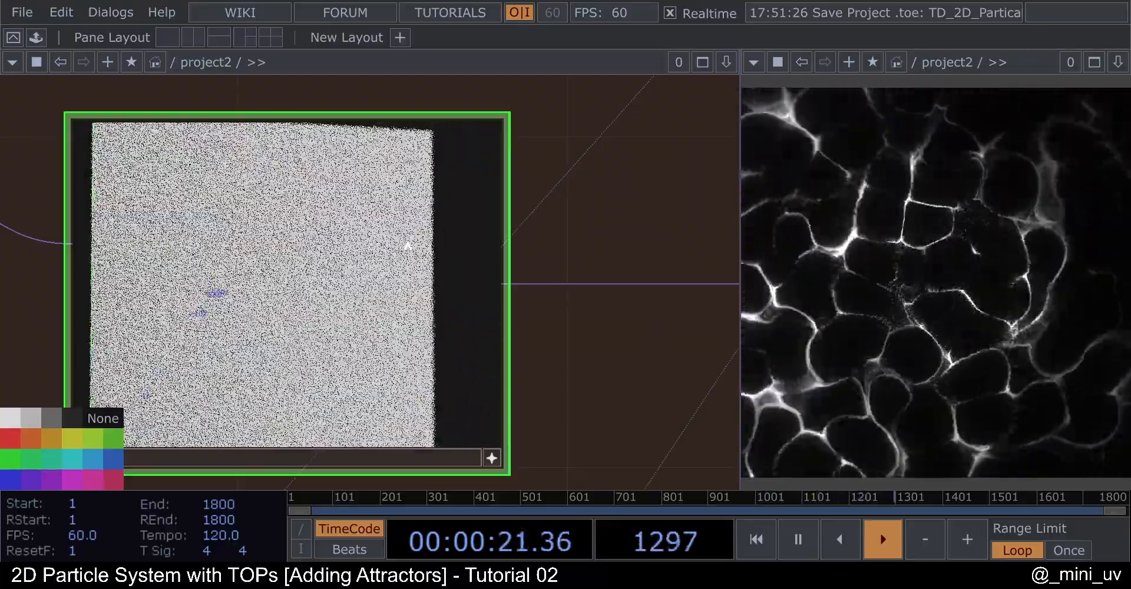
Switch the noise4 preview back to the flat texture display and turn its viewer off.
{"action": "key", "text": "p"}
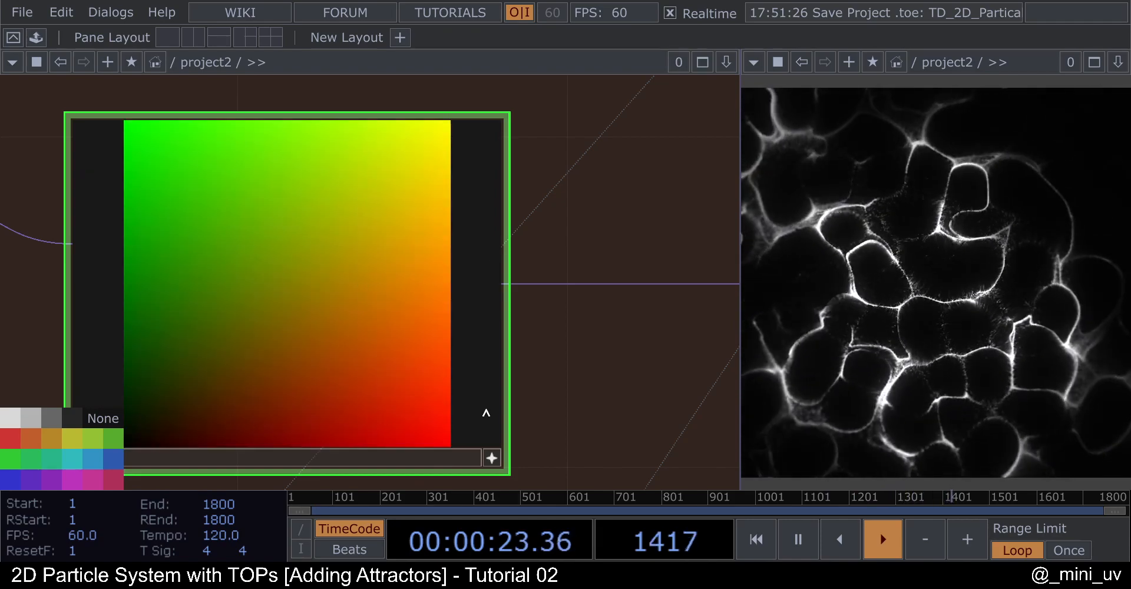
{"action": "scroll", "coordinate": [349, 373], "scroll_direction": "down", "scroll_amount": 5}
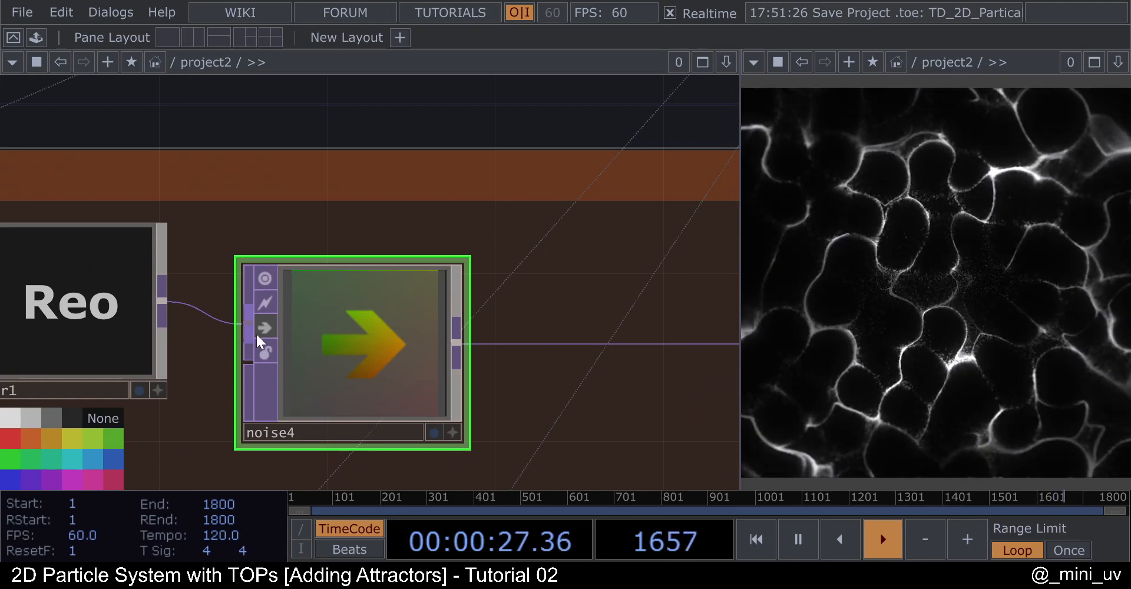
{"action": "scroll", "coordinate": [290, 316], "scroll_direction": "down", "scroll_amount": 4}
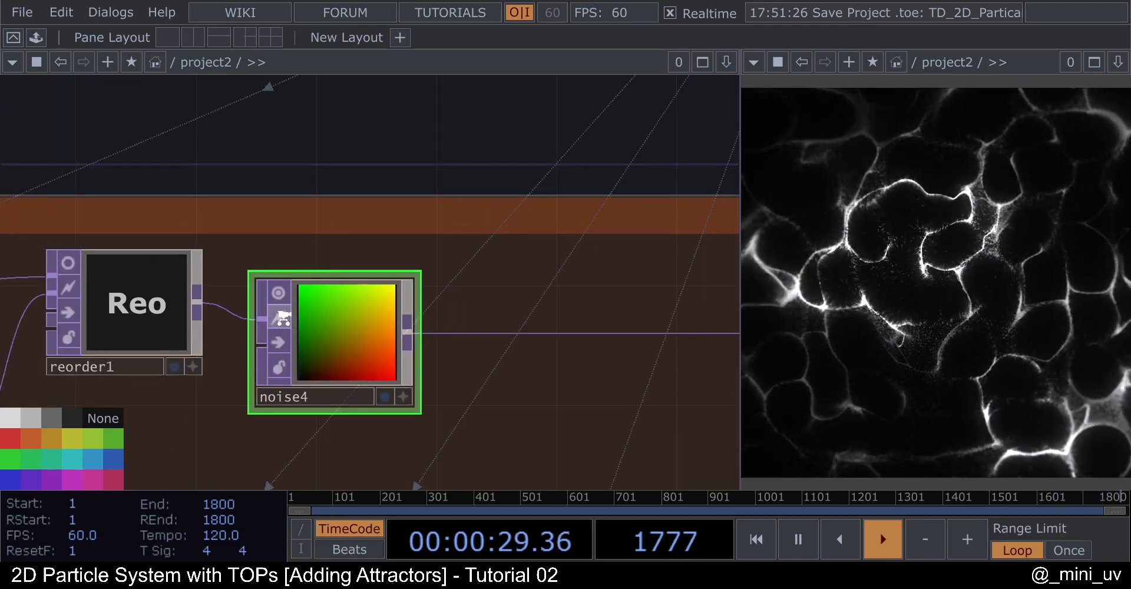
{"action": "scroll", "coordinate": [277, 278], "scroll_direction": "down", "scroll_amount": 3}
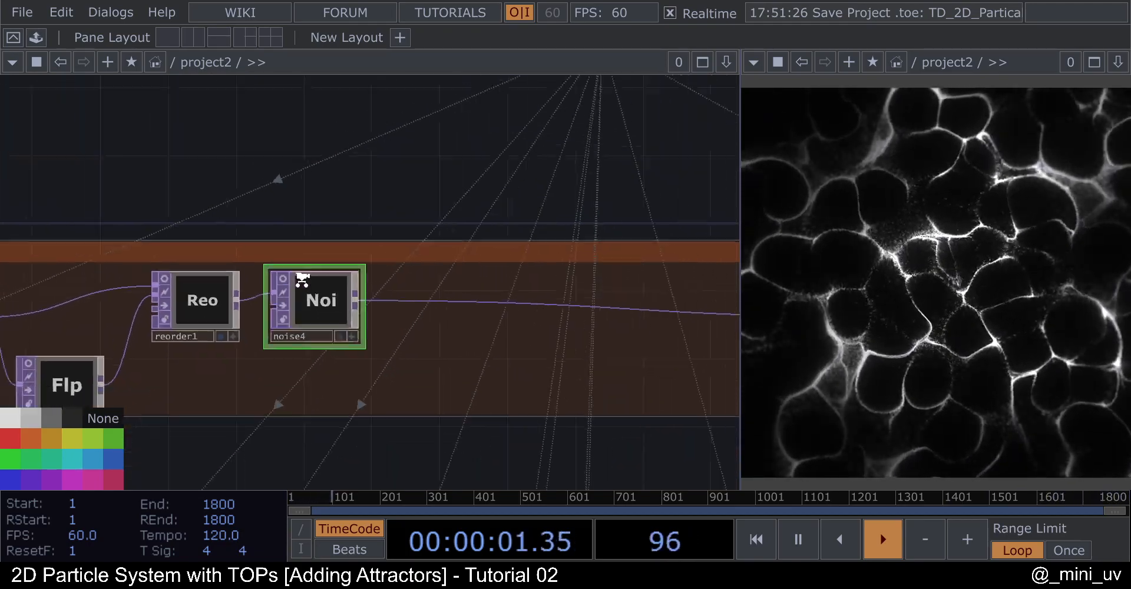
{"action": "scroll", "coordinate": [344, 352], "scroll_direction": "down", "scroll_amount": 3}
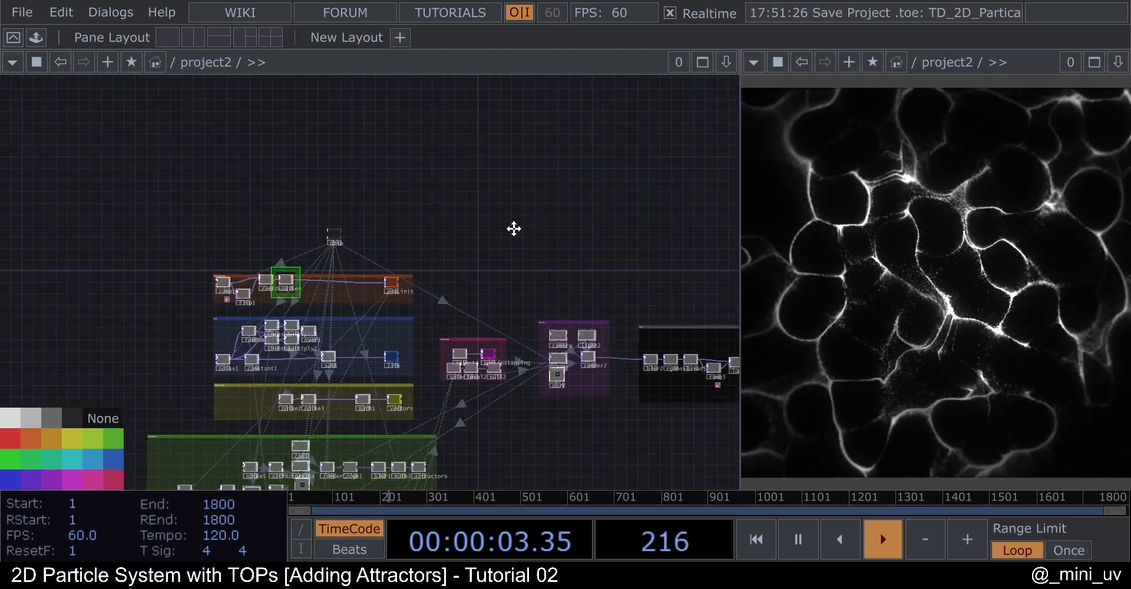
Examine the Life group and preview the random values of the life Null, leaving its viewer off.
{"action": "scroll", "coordinate": [295, 302], "scroll_direction": "up", "scroll_amount": 5}
{"action": "scroll", "coordinate": [216, 290], "scroll_direction": "down", "scroll_amount": 2}
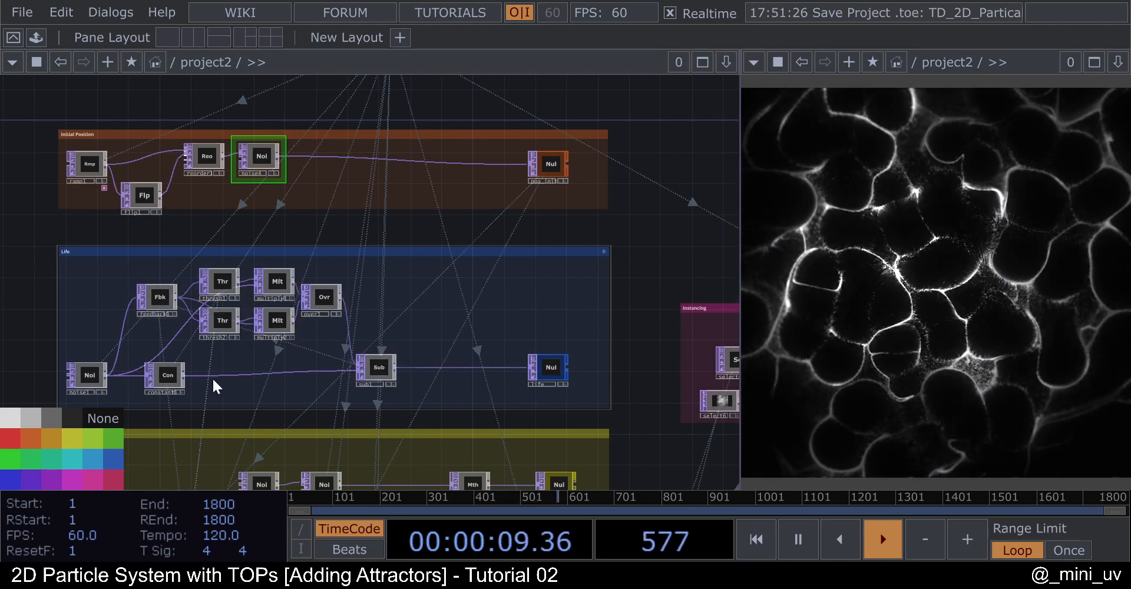
{"action": "scroll", "coordinate": [542, 376], "scroll_direction": "up", "scroll_amount": 2}
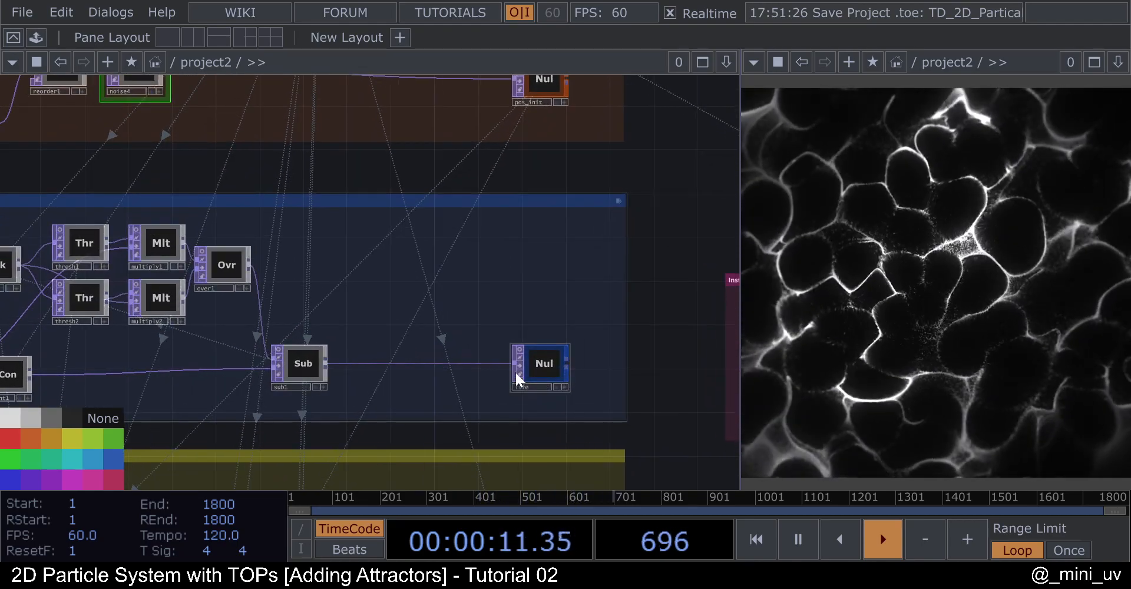
{"action": "scroll", "coordinate": [590, 364], "scroll_direction": "up", "scroll_amount": 4}
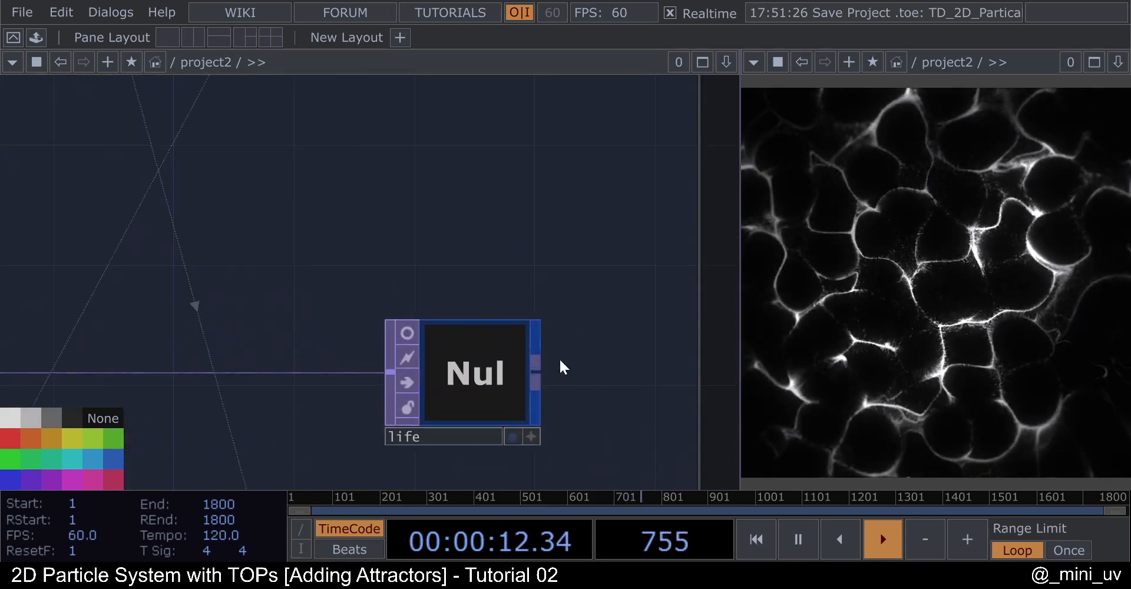
{"action": "left_click", "coordinate": [409, 334]}
{"action": "left_click", "coordinate": [401, 334]}
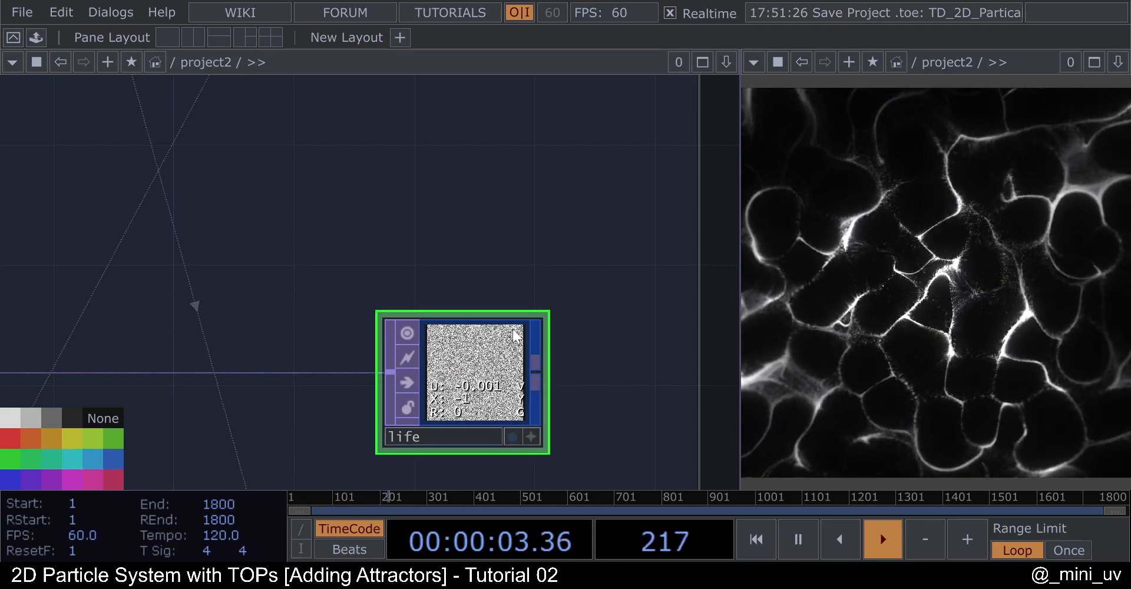
{"action": "left_click", "coordinate": [408, 331]}
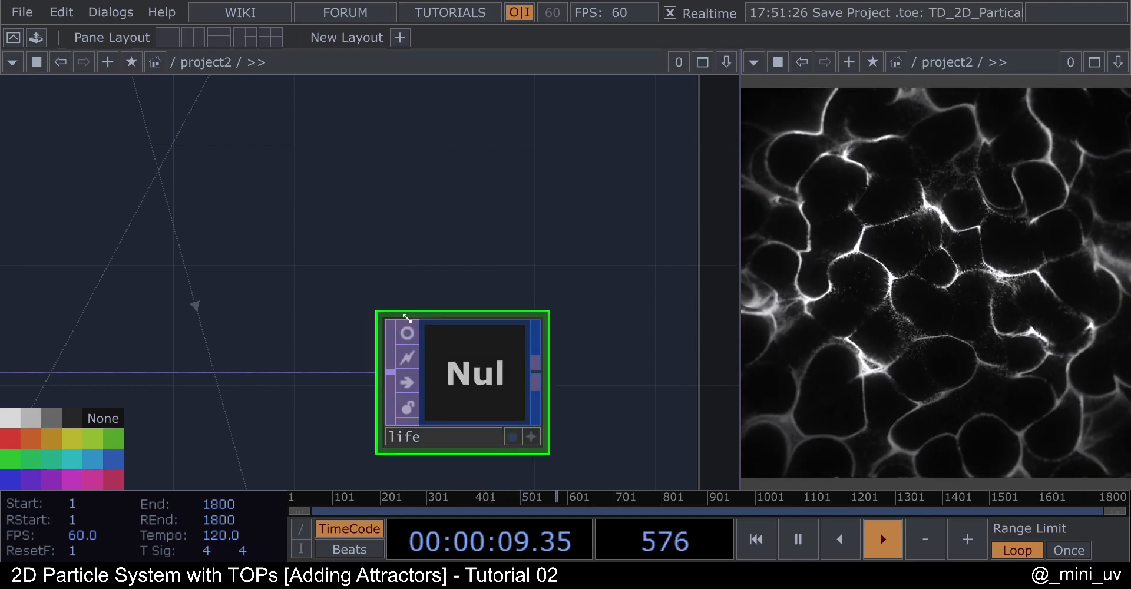
Examine the Vector Field chain from noise2 through math1 to vectors, and the green operator group below it.
{"action": "scroll", "coordinate": [419, 256], "scroll_direction": "down", "scroll_amount": 2}
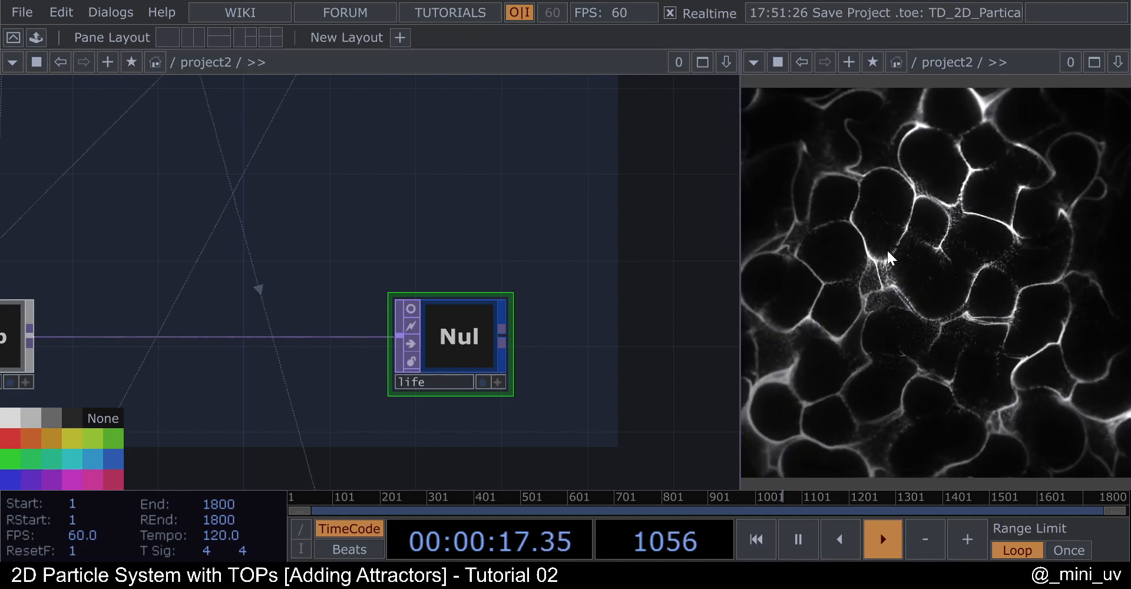
{"action": "scroll", "coordinate": [584, 304], "scroll_direction": "down", "scroll_amount": 2}
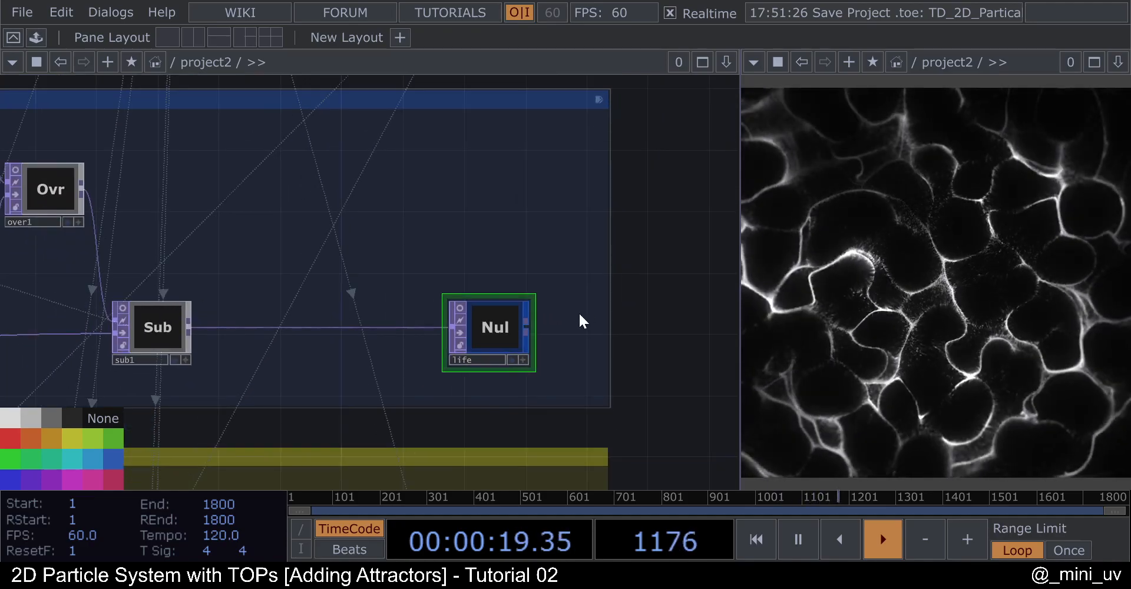
{"action": "scroll", "coordinate": [560, 330], "scroll_direction": "down", "scroll_amount": 3}
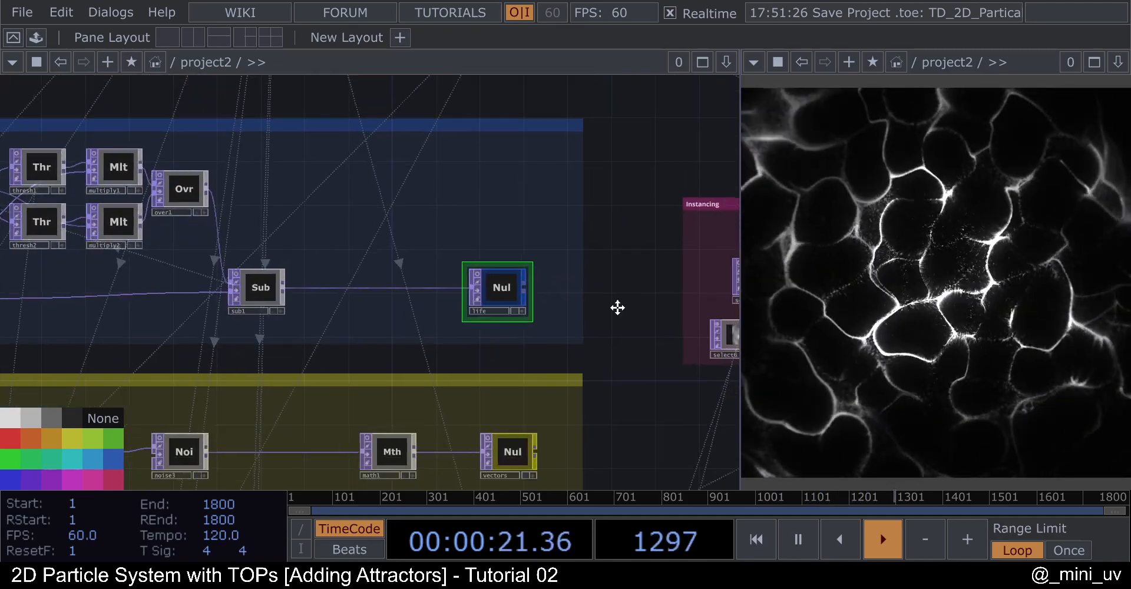
{"action": "scroll", "coordinate": [646, 352], "scroll_direction": "down", "scroll_amount": 4}
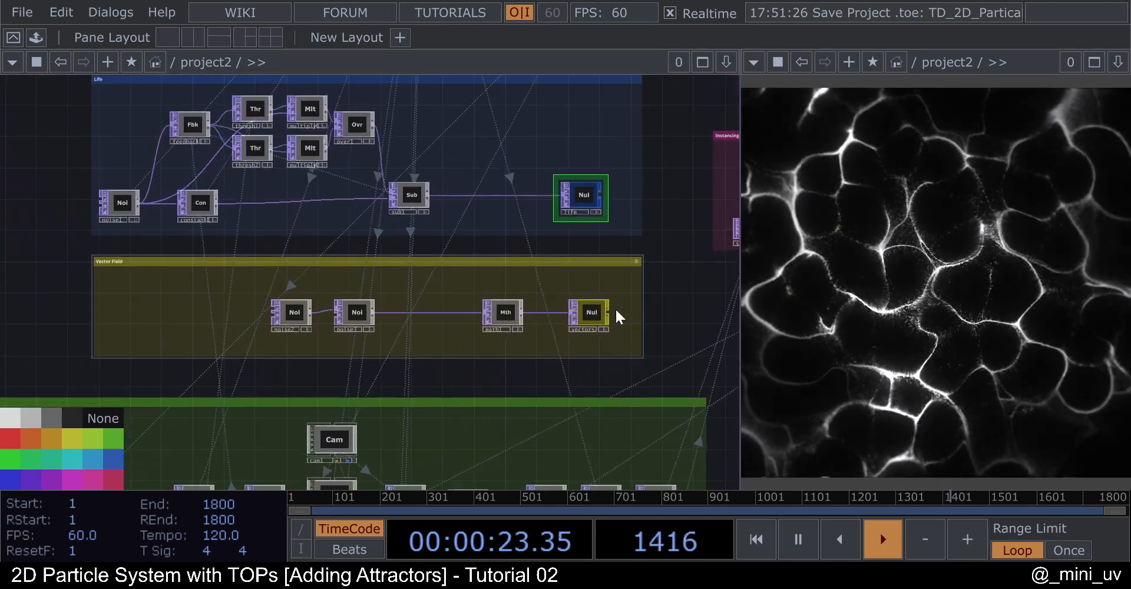
{"action": "scroll", "coordinate": [536, 302], "scroll_direction": "up", "scroll_amount": 2}
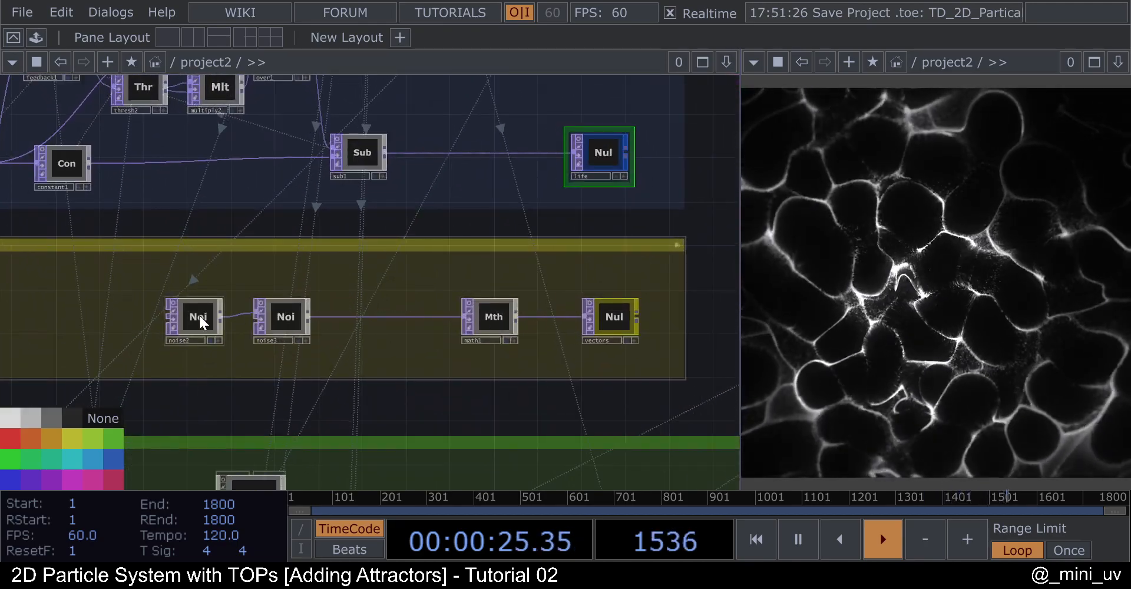
{"action": "scroll", "coordinate": [260, 310], "scroll_direction": "up", "scroll_amount": 1}
{"action": "scroll", "coordinate": [281, 298], "scroll_direction": "down", "scroll_amount": 5}
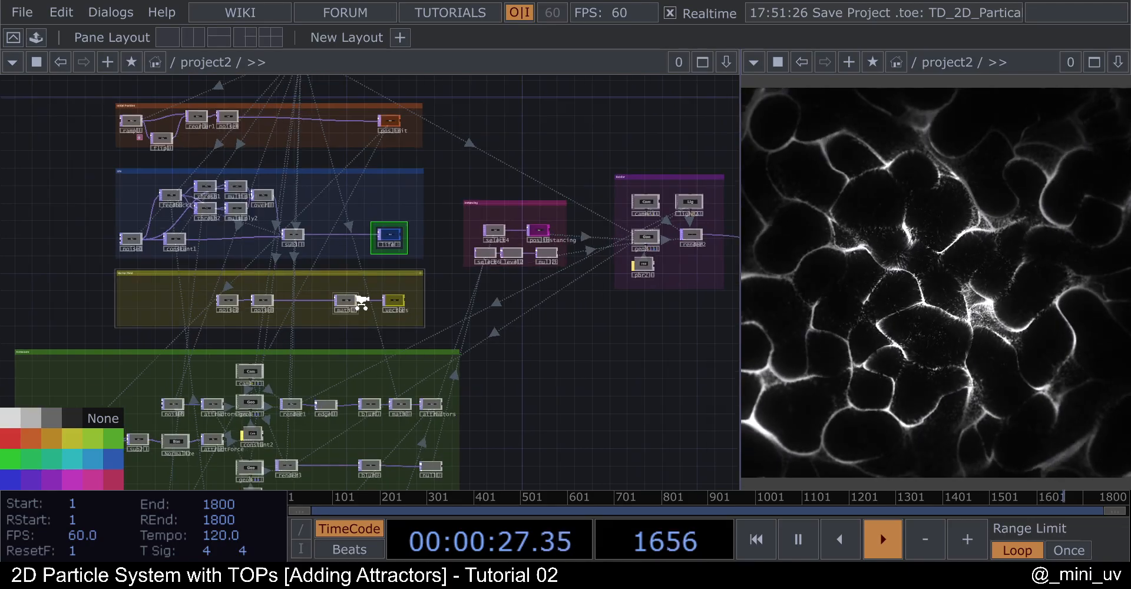
{"action": "scroll", "coordinate": [280, 295], "scroll_direction": "up", "scroll_amount": 3}
{"action": "scroll", "coordinate": [573, 227], "scroll_direction": "down", "scroll_amount": 3}
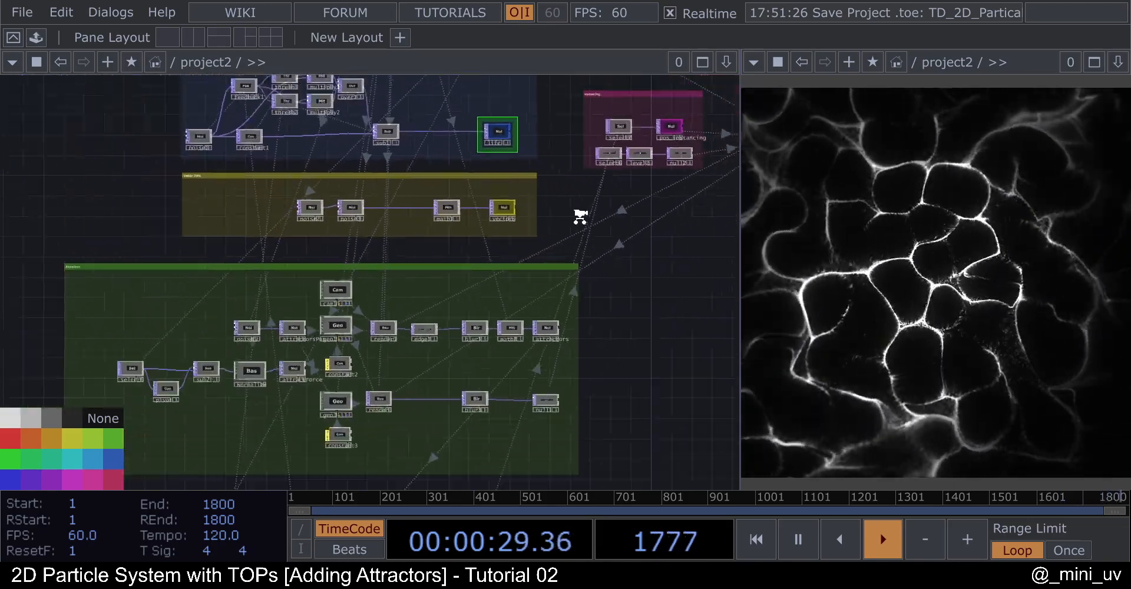
Set the TOP reference of select2 in the Compute group to vectors.
{"action": "left_click_drag", "start_coordinate": [663, 381], "coordinate": [686, 276]}
{"action": "scroll", "coordinate": [501, 409], "scroll_direction": "up", "scroll_amount": 3}
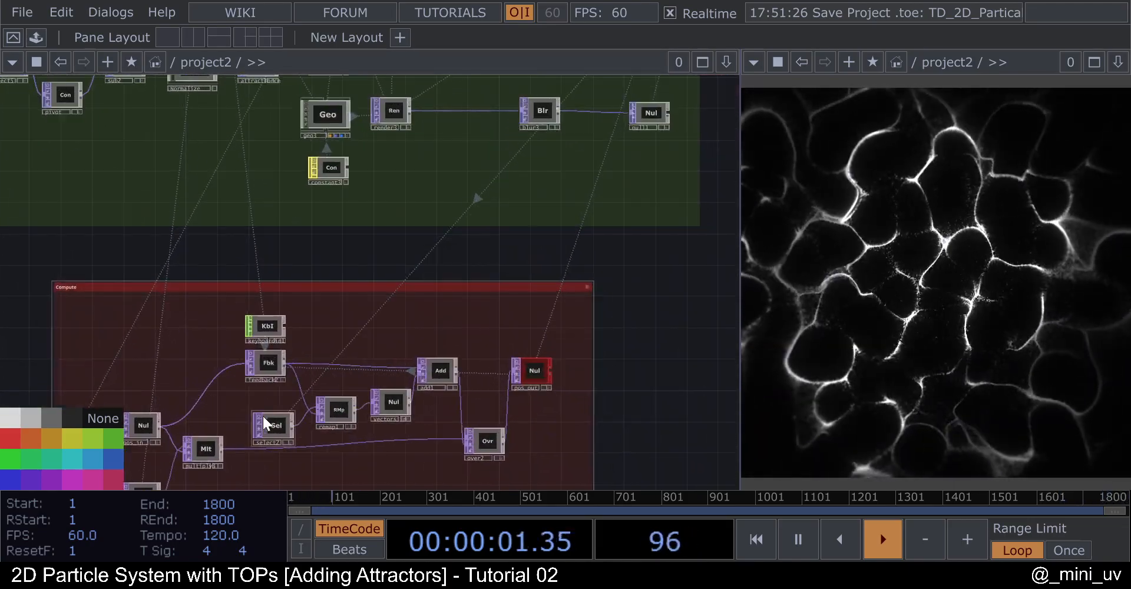
{"action": "left_click", "coordinate": [269, 424]}
{"action": "key", "text": "p"}
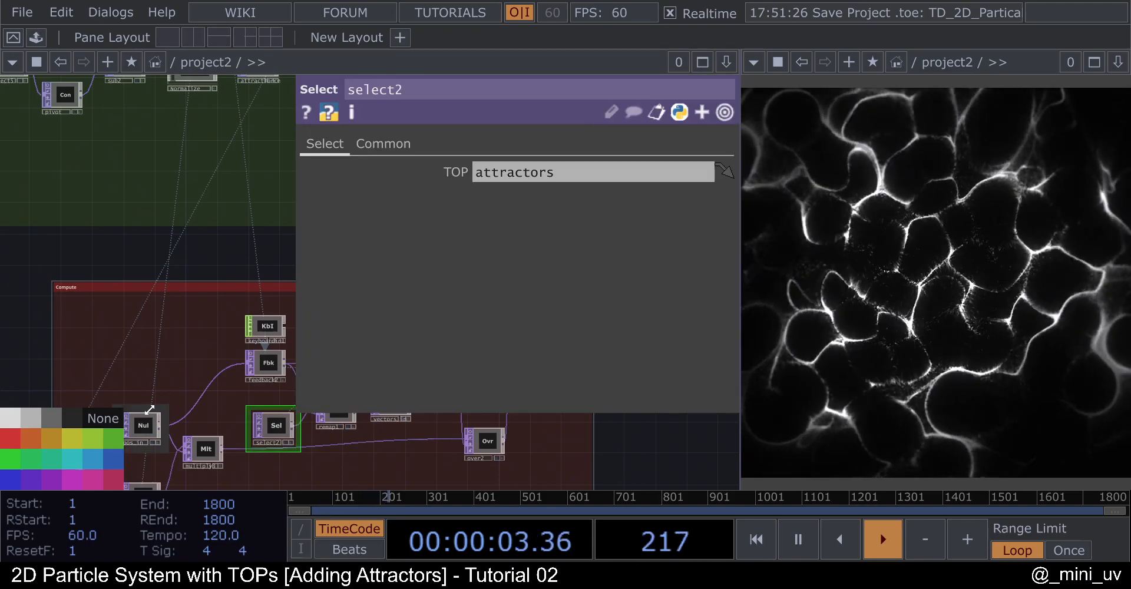
{"action": "scroll", "coordinate": [182, 380], "scroll_direction": "down", "scroll_amount": 5}
{"action": "scroll", "coordinate": [268, 301], "scroll_direction": "up", "scroll_amount": 5}
{"action": "left_click_drag", "start_coordinate": [173, 271], "coordinate": [524, 177]}
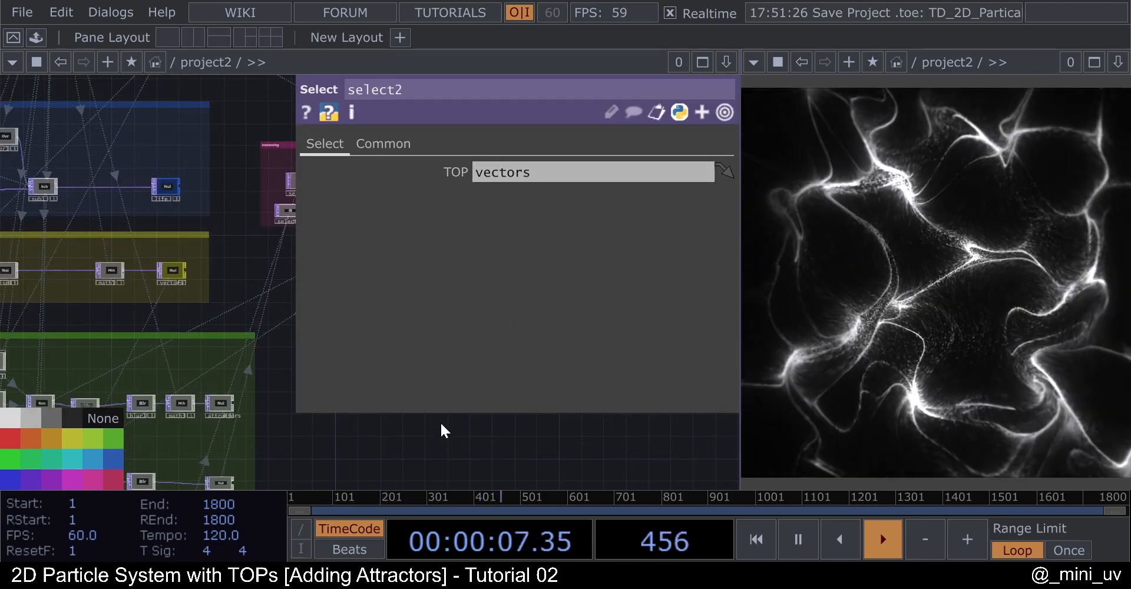
{"action": "key", "text": "p"}
Preview the noise2 and noise3 operators in the Vector Field group, and turn both viewers off again.
{"action": "left_click_drag", "start_coordinate": [459, 366], "coordinate": [653, 355]}
{"action": "scroll", "coordinate": [132, 255], "scroll_direction": "up", "scroll_amount": 4}
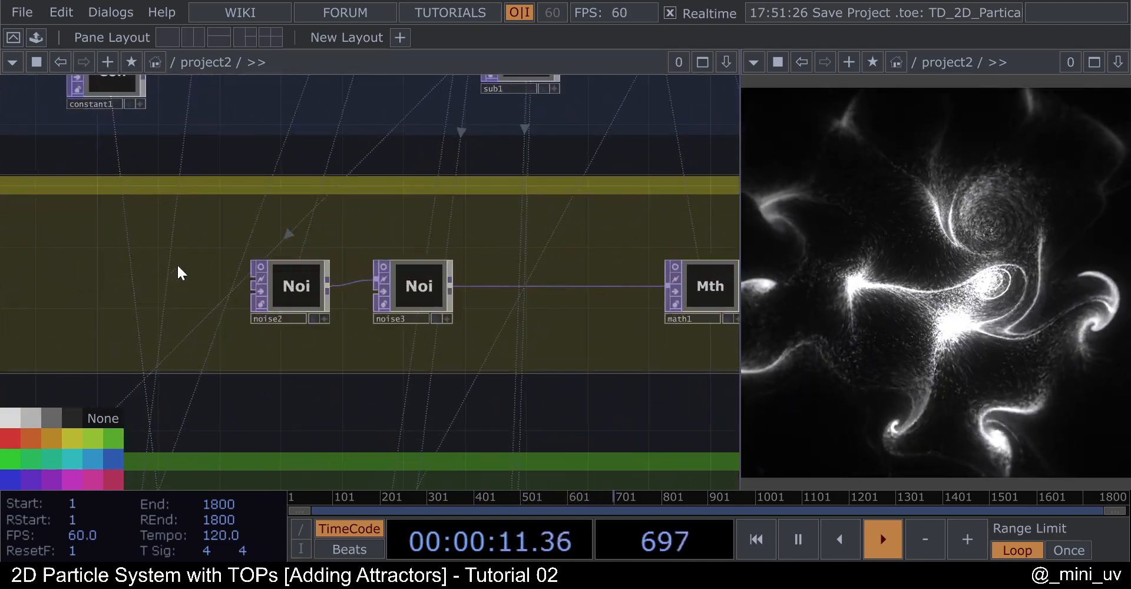
{"action": "left_click", "coordinate": [383, 268]}
{"action": "scroll", "coordinate": [342, 267], "scroll_direction": "down", "scroll_amount": 2}
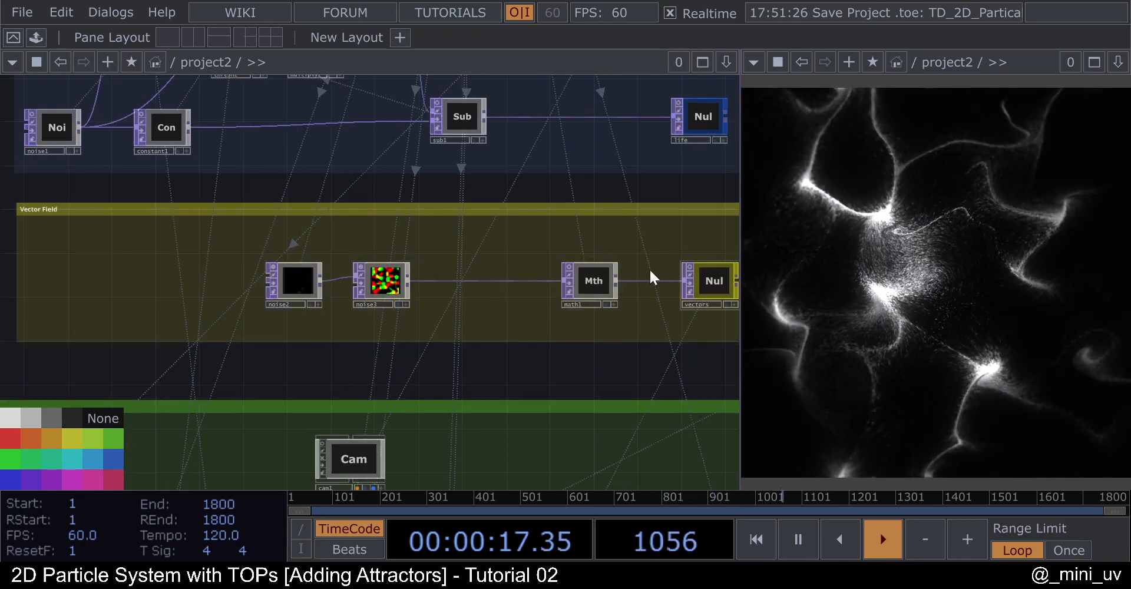
{"action": "scroll", "coordinate": [394, 238], "scroll_direction": "down", "scroll_amount": 3}
{"action": "scroll", "coordinate": [378, 258], "scroll_direction": "up", "scroll_amount": 5}
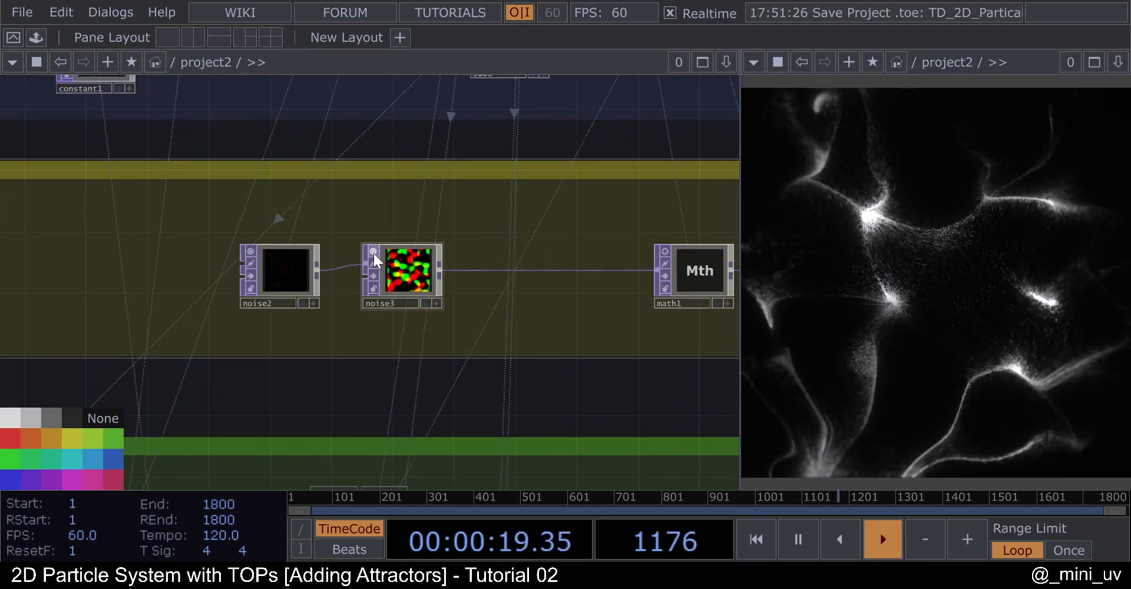
{"action": "left_click", "coordinate": [374, 253]}
{"action": "left_click", "coordinate": [250, 252]}
Select the math1 operator in the Vector Field group for a closer look.
{"action": "scroll", "coordinate": [249, 252], "scroll_direction": "down", "scroll_amount": 2}
{"action": "scroll", "coordinate": [621, 275], "scroll_direction": "up", "scroll_amount": 5}
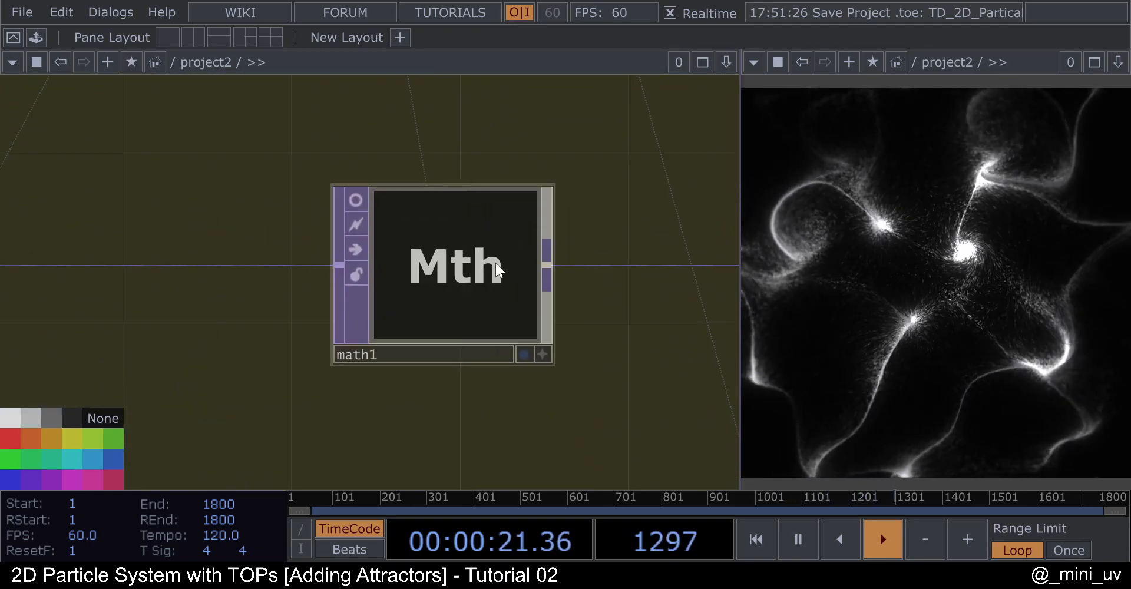
{"action": "left_click", "coordinate": [496, 263]}
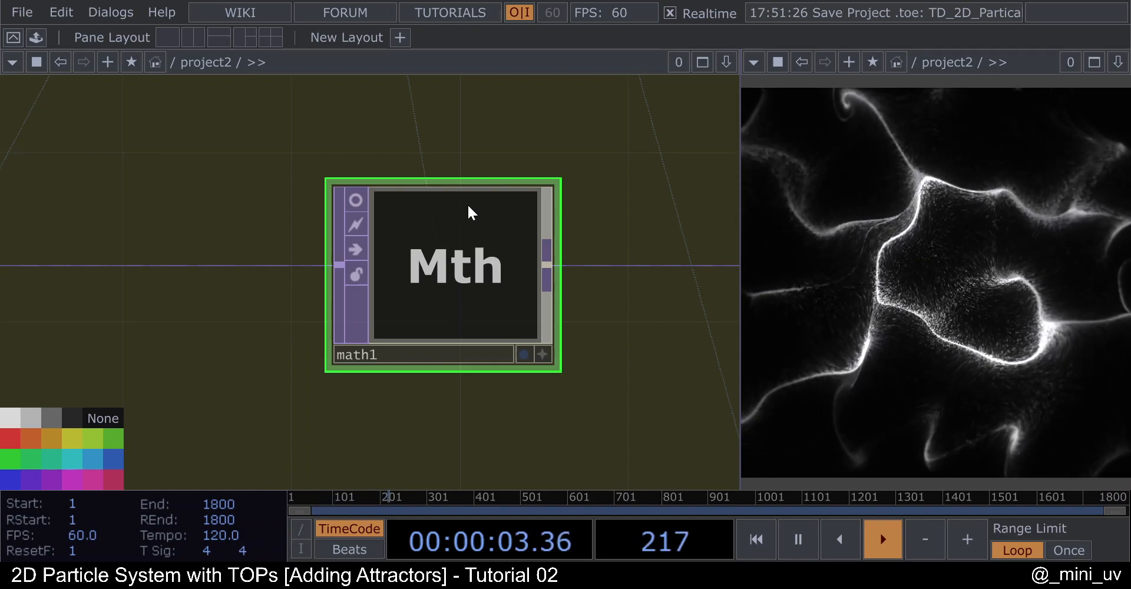
Bypass the math1 operator in the Vector Field group to compare the particle output, and re-enable it.
{"action": "left_click", "coordinate": [361, 241]}
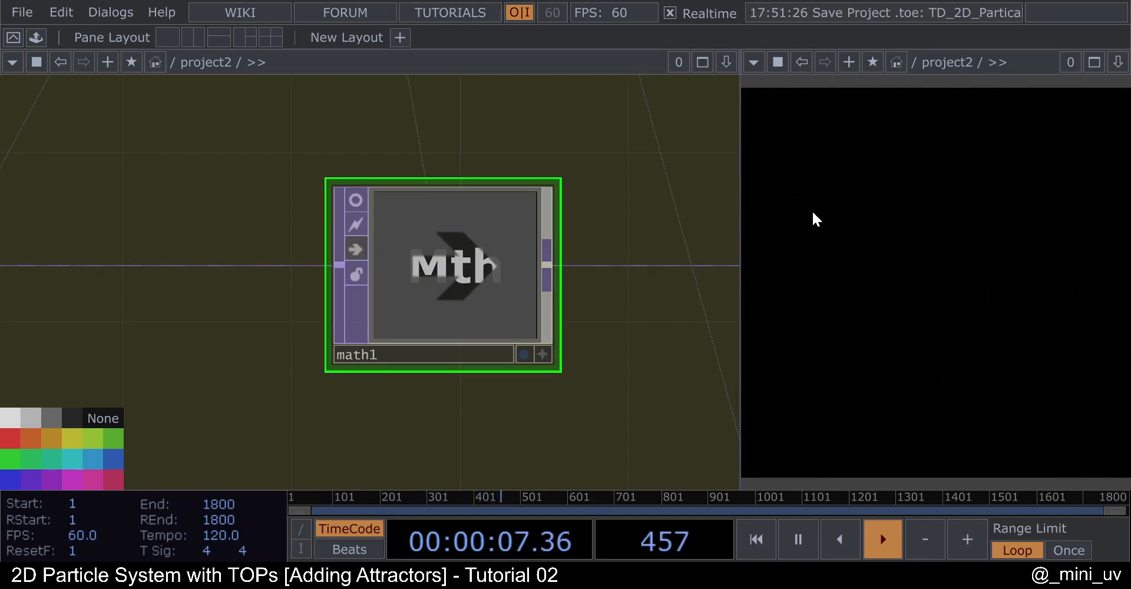
{"action": "left_click", "coordinate": [355, 249]}
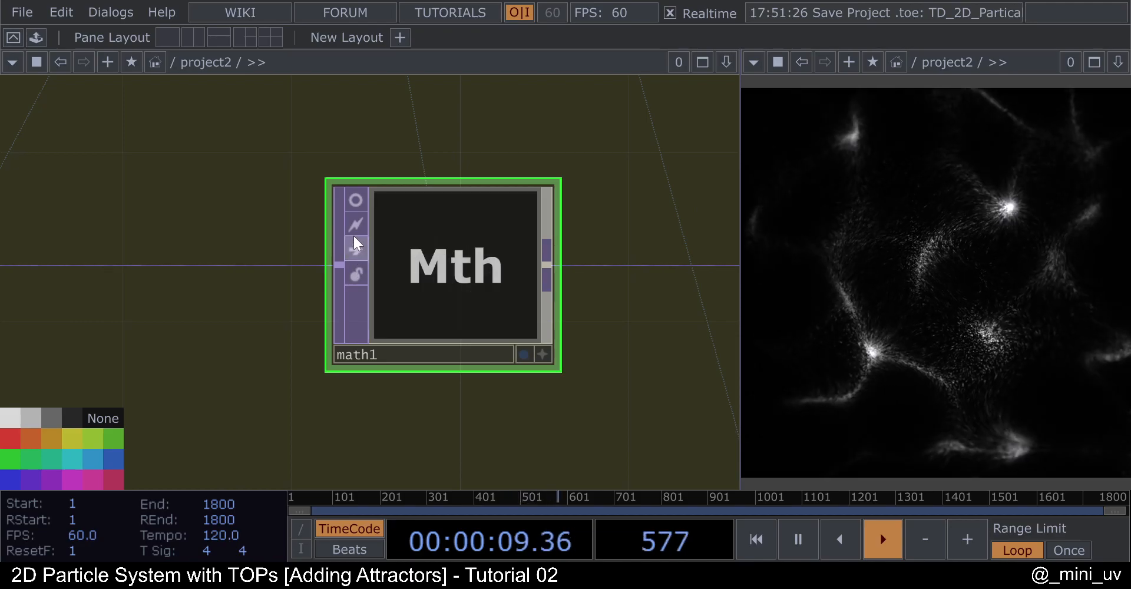
Examine the operator chains in the green group below Vector Field and their links to the neighbouring groups.
{"action": "scroll", "coordinate": [362, 236], "scroll_direction": "down", "scroll_amount": 6}
{"action": "scroll", "coordinate": [386, 268], "scroll_direction": "down", "scroll_amount": 3}
{"action": "left_click_drag", "start_coordinate": [601, 334], "coordinate": [631, 179]}
{"action": "left_click_drag", "start_coordinate": [634, 263], "coordinate": [641, 186]}
{"action": "middle_click_drag", "start_coordinate": [641, 188], "coordinate": [641, 253]}
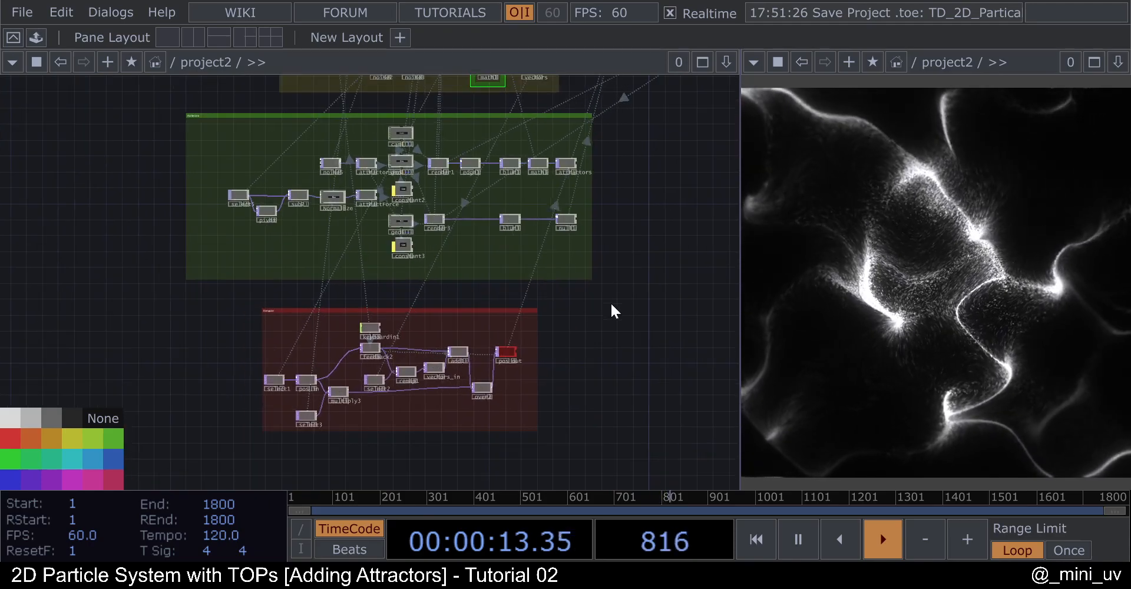
{"action": "left_click_drag", "start_coordinate": [621, 328], "coordinate": [634, 257]}
{"action": "left_click_drag", "start_coordinate": [582, 216], "coordinate": [555, 308]}
{"action": "middle_click_drag", "start_coordinate": [387, 160], "coordinate": [317, 188]}
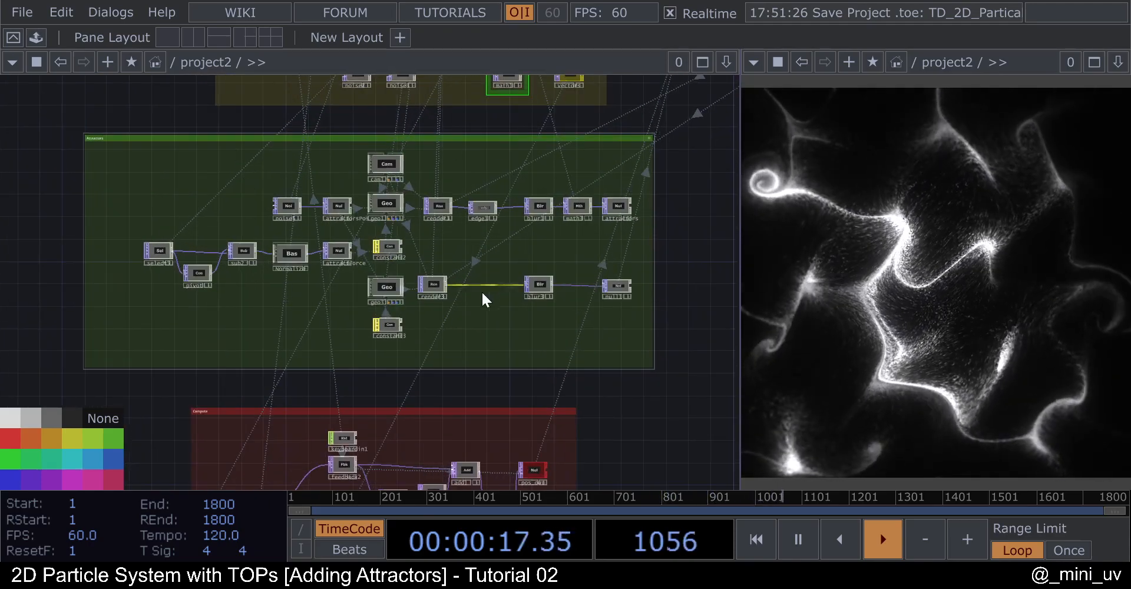
{"action": "scroll", "coordinate": [507, 179], "scroll_direction": "down", "scroll_amount": 5}
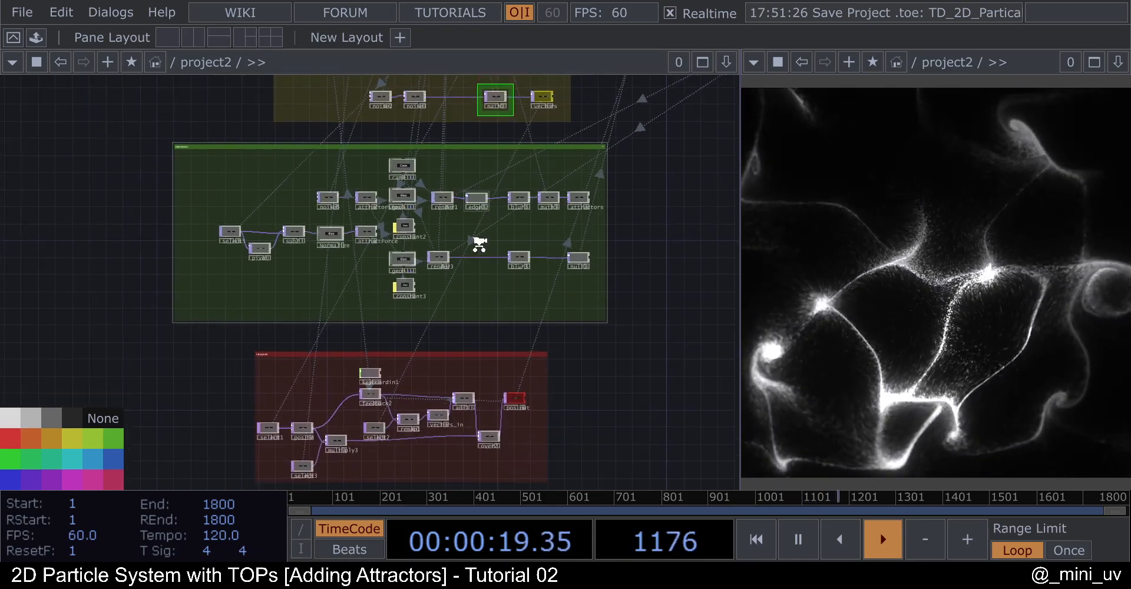
Examine the Compute group's chain from select1 and pos_in through the feedback, add and over operators to pos_out.
{"action": "scroll", "coordinate": [399, 243], "scroll_direction": "up", "scroll_amount": 8}
{"action": "scroll", "coordinate": [428, 261], "scroll_direction": "up", "scroll_amount": 3}
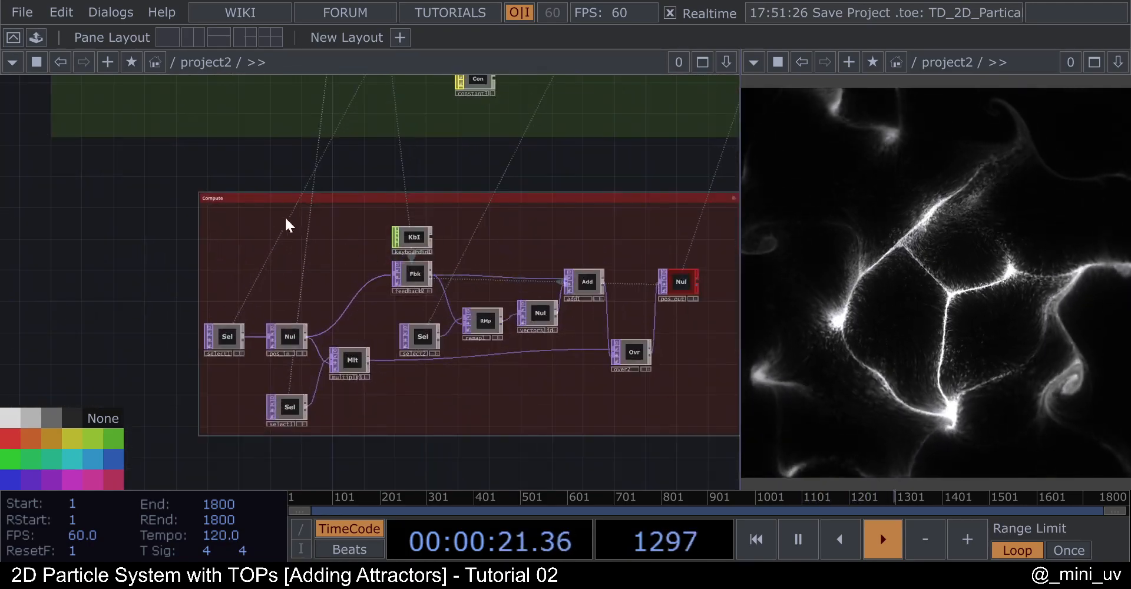
{"action": "left_click_drag", "start_coordinate": [121, 190], "coordinate": [62, 185]}
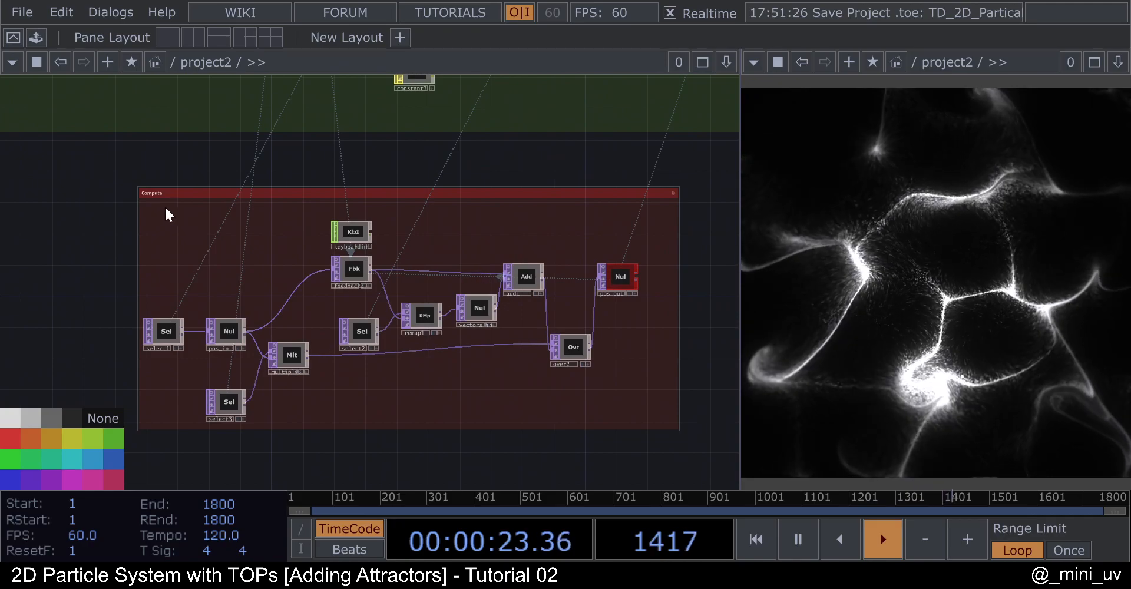
{"action": "left_click_drag", "start_coordinate": [122, 162], "coordinate": [96, 154]}
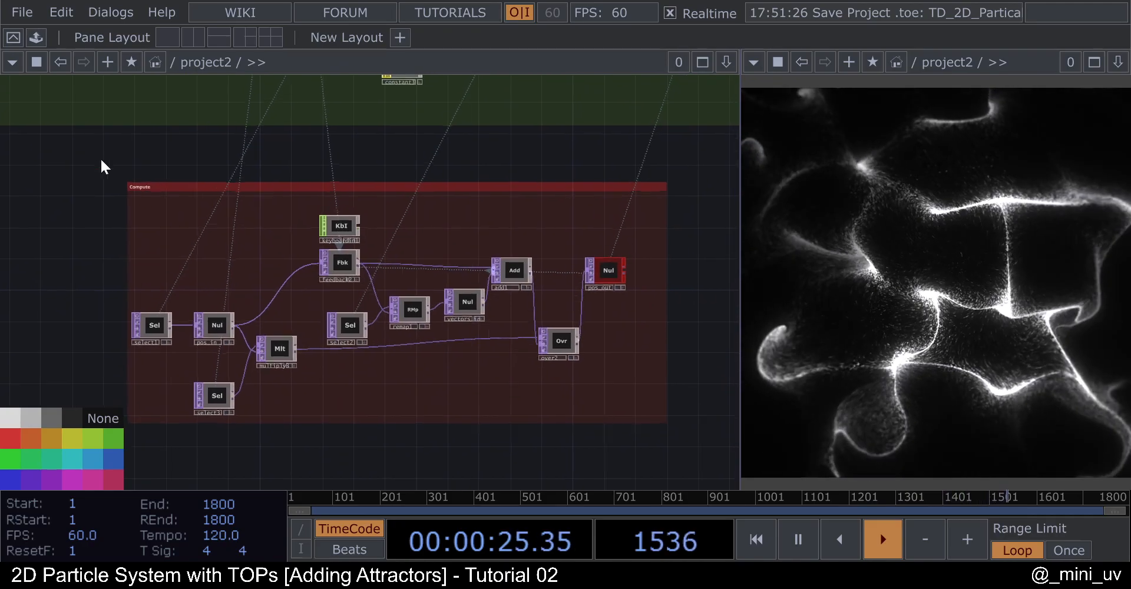
{"action": "scroll", "coordinate": [235, 356], "scroll_direction": "up", "scroll_amount": 4}
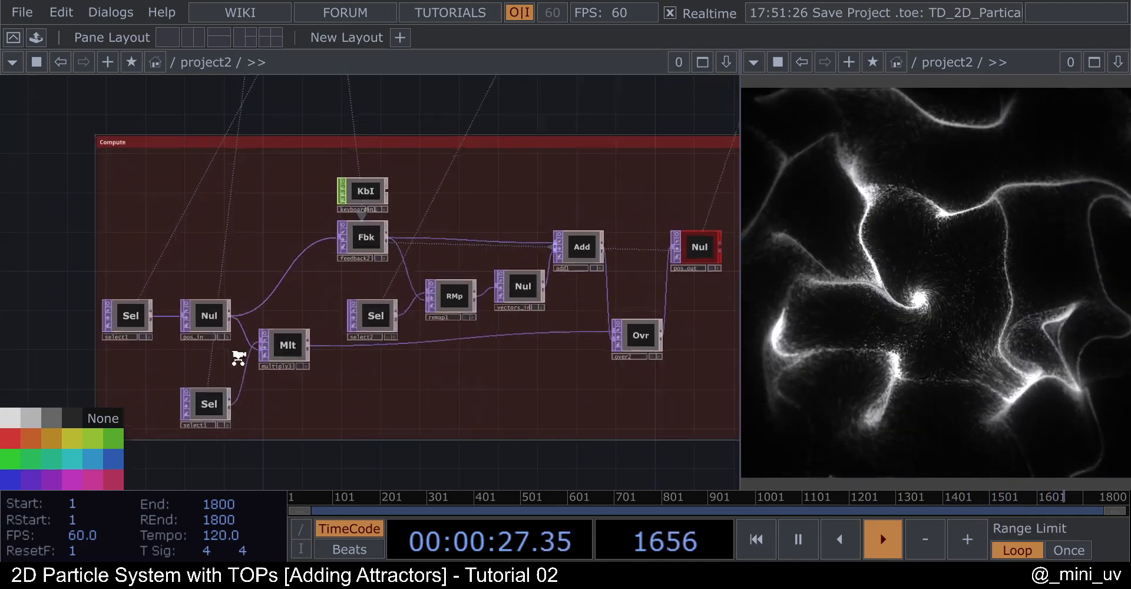
{"action": "scroll", "coordinate": [277, 324], "scroll_direction": "down", "scroll_amount": 2}
{"action": "scroll", "coordinate": [272, 322], "scroll_direction": "down", "scroll_amount": 1}
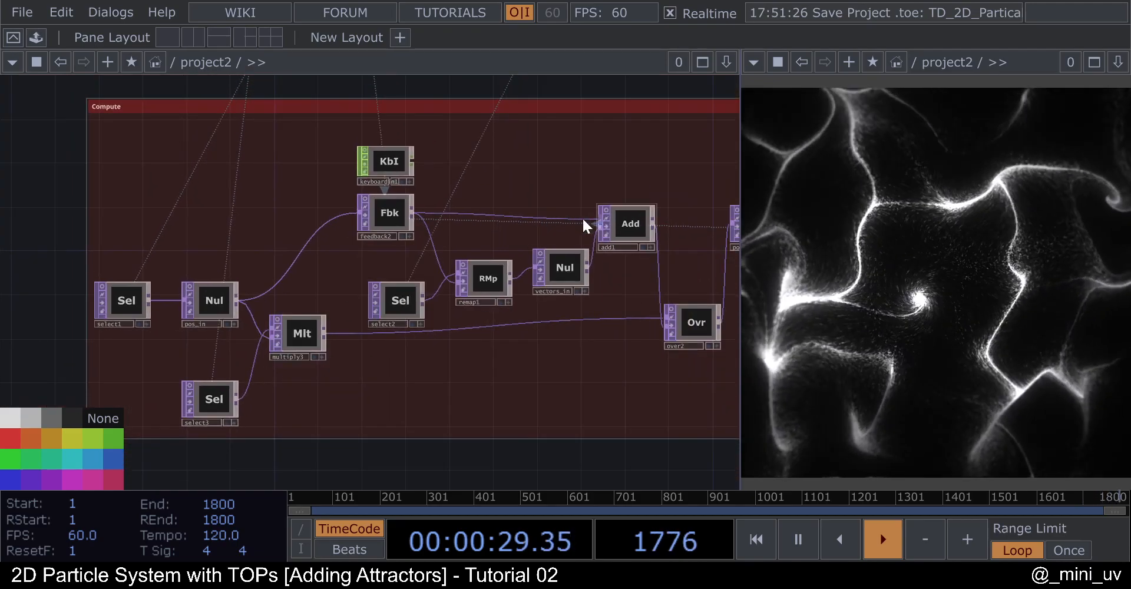
Preview the select1 operator in the Compute group as an image, and switch its viewer to a point display.
{"action": "scroll", "coordinate": [136, 303], "scroll_direction": "up", "scroll_amount": 2}
{"action": "left_click", "coordinate": [113, 304]}
{"action": "left_click", "coordinate": [90, 278]}
{"action": "scroll", "coordinate": [89, 279], "scroll_direction": "up", "scroll_amount": 4}
{"action": "left_click", "coordinate": [212, 382]}
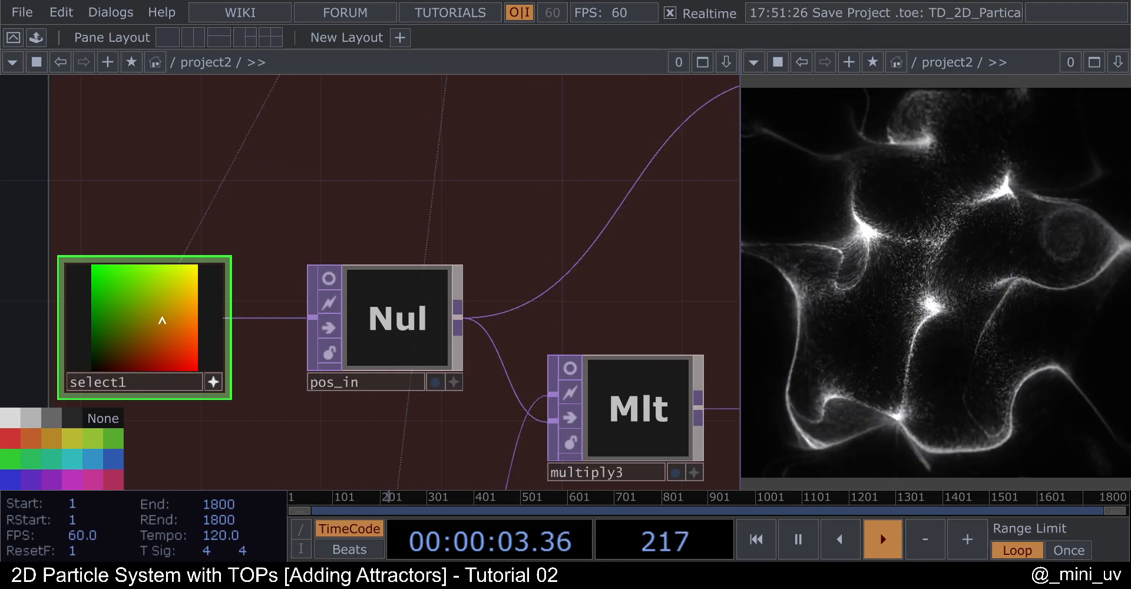
{"action": "left_click", "coordinate": [161, 321]}
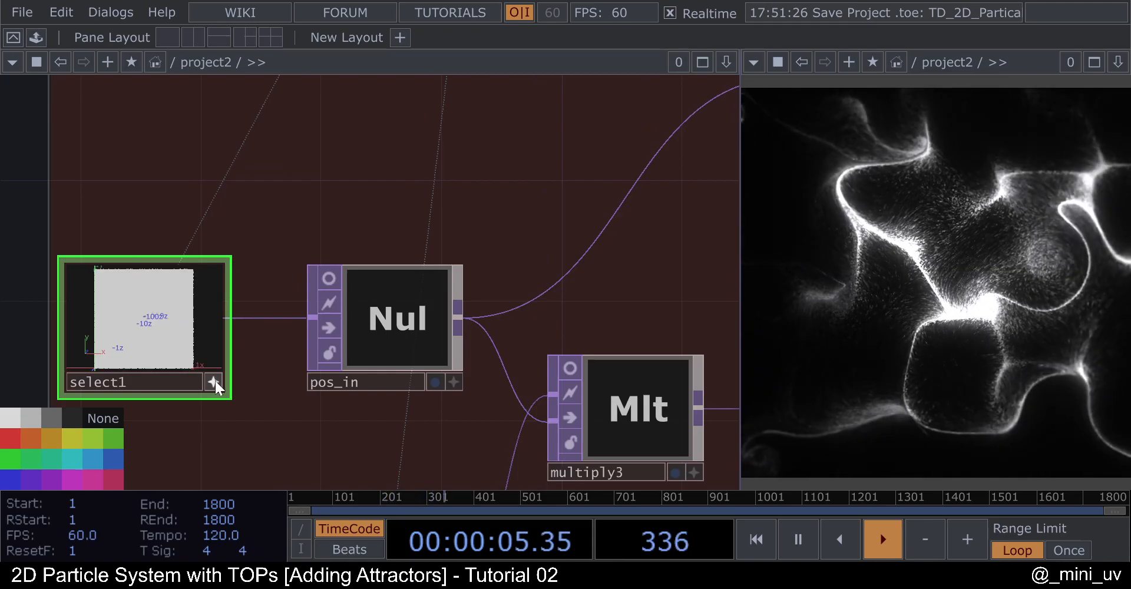
Inspect the add1 and select2 operators in the Compute group, and trace select2's reference to vectors in the Vector Field group.
{"action": "scroll", "coordinate": [215, 381], "scroll_direction": "down", "scroll_amount": 8}
{"action": "scroll", "coordinate": [337, 336], "scroll_direction": "up", "scroll_amount": 4}
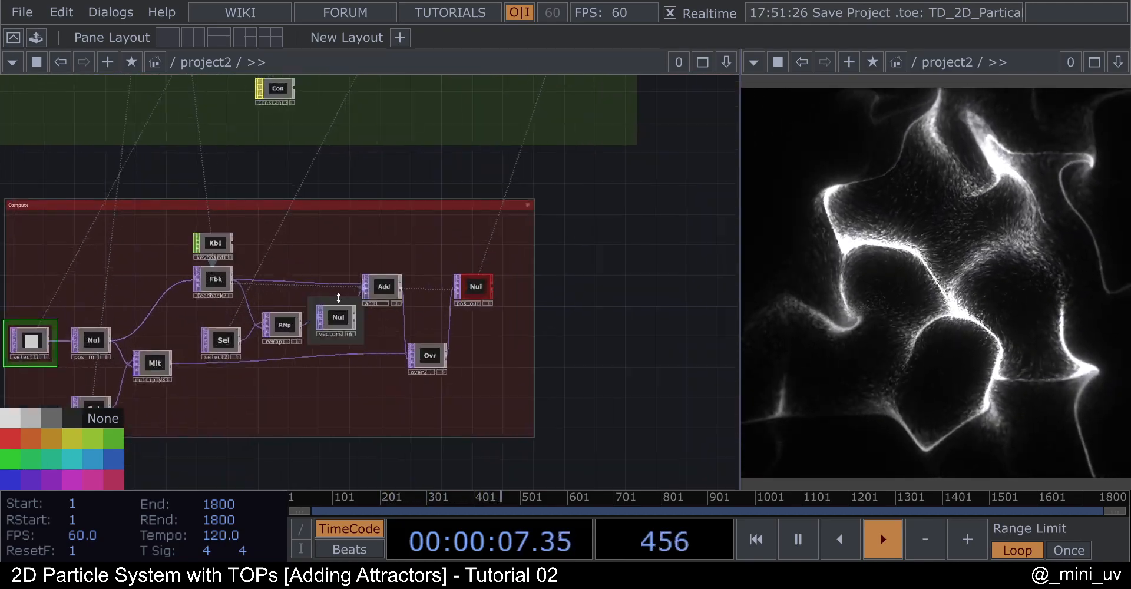
{"action": "scroll", "coordinate": [106, 327], "scroll_direction": "up", "scroll_amount": 2}
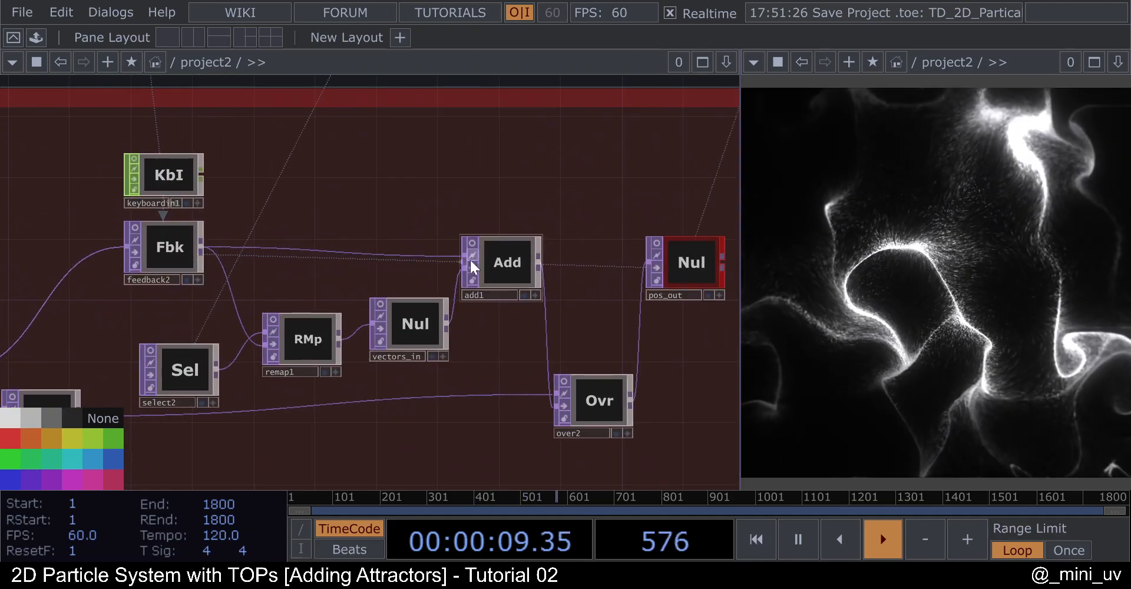
{"action": "left_click", "coordinate": [500, 256]}
{"action": "scroll", "coordinate": [198, 354], "scroll_direction": "down", "scroll_amount": 1}
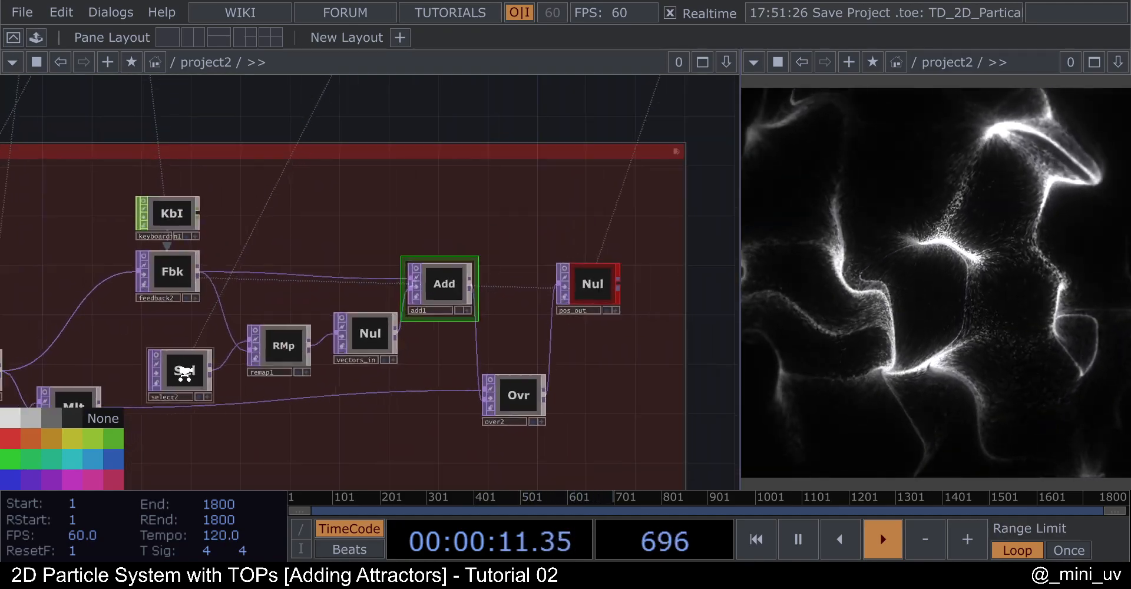
{"action": "left_click", "coordinate": [198, 359]}
{"action": "scroll", "coordinate": [179, 371], "scroll_direction": "down", "scroll_amount": 6}
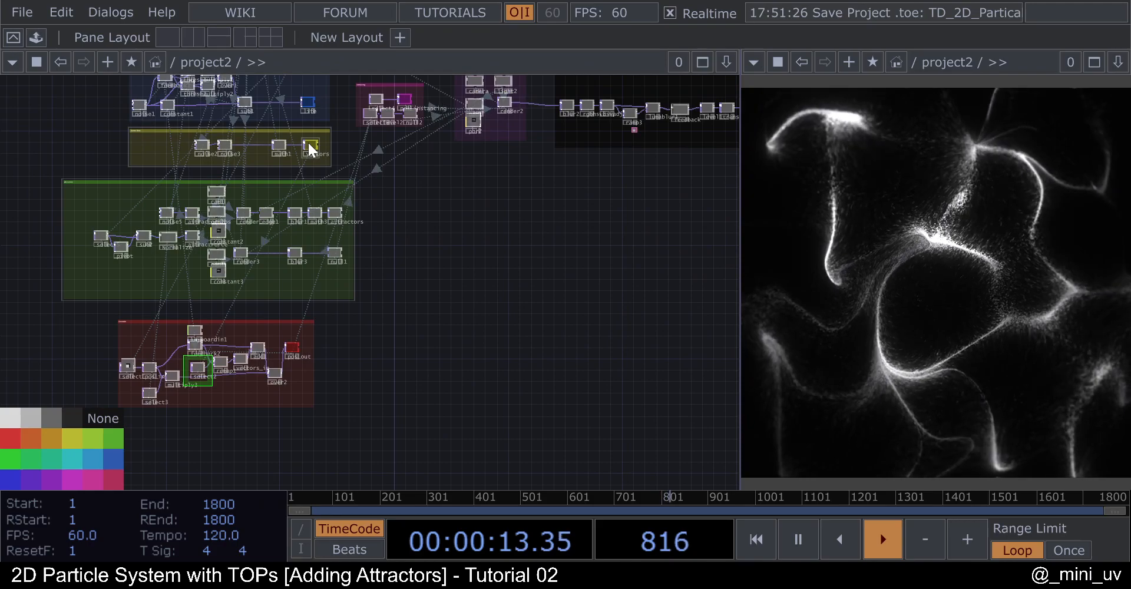
{"action": "scroll", "coordinate": [226, 367], "scroll_direction": "up", "scroll_amount": 6}
{"action": "left_click", "coordinate": [226, 368]}
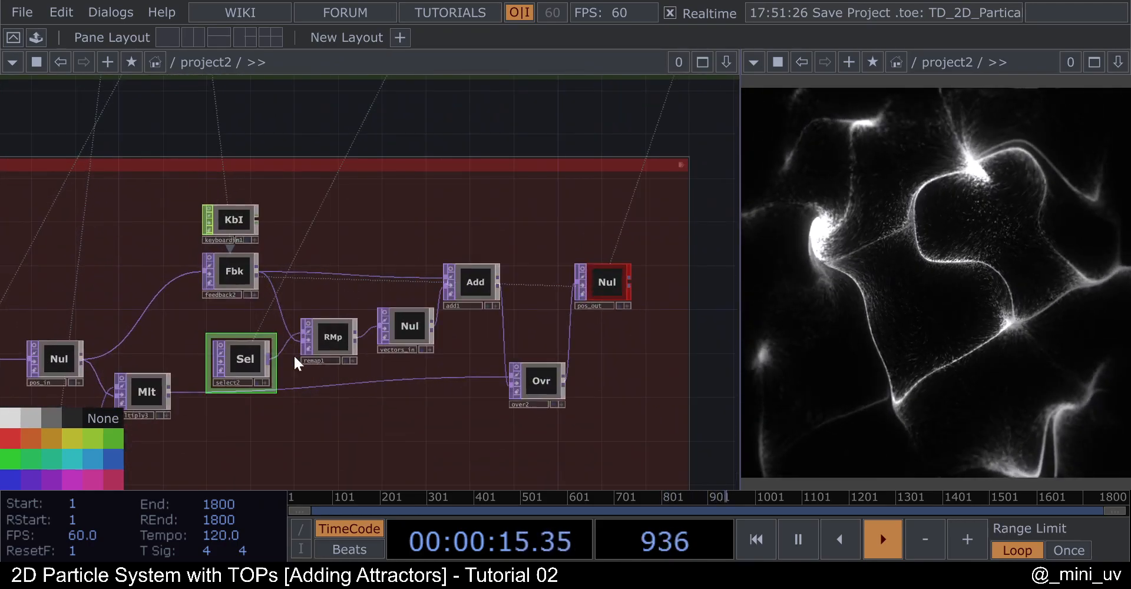
Preview the remap1 and feedback2 operators in the Compute group, and turn feedback2's viewer off again.
{"action": "scroll", "coordinate": [318, 317], "scroll_direction": "up", "scroll_amount": 2}
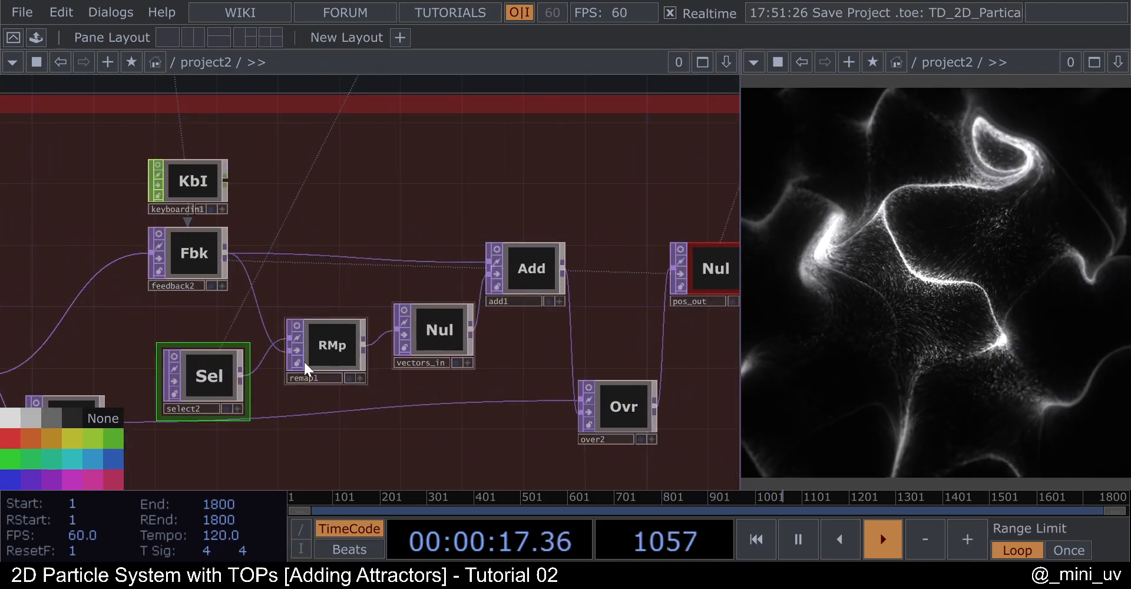
{"action": "scroll", "coordinate": [307, 337], "scroll_direction": "up", "scroll_amount": 1}
{"action": "scroll", "coordinate": [304, 333], "scroll_direction": "up", "scroll_amount": 3}
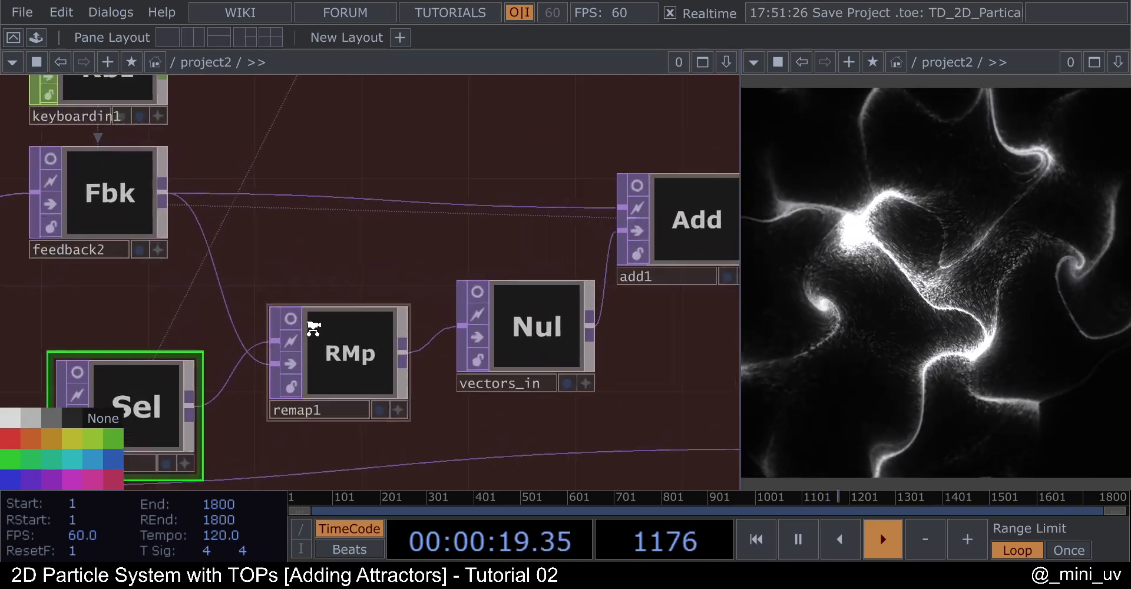
{"action": "left_click", "coordinate": [287, 321]}
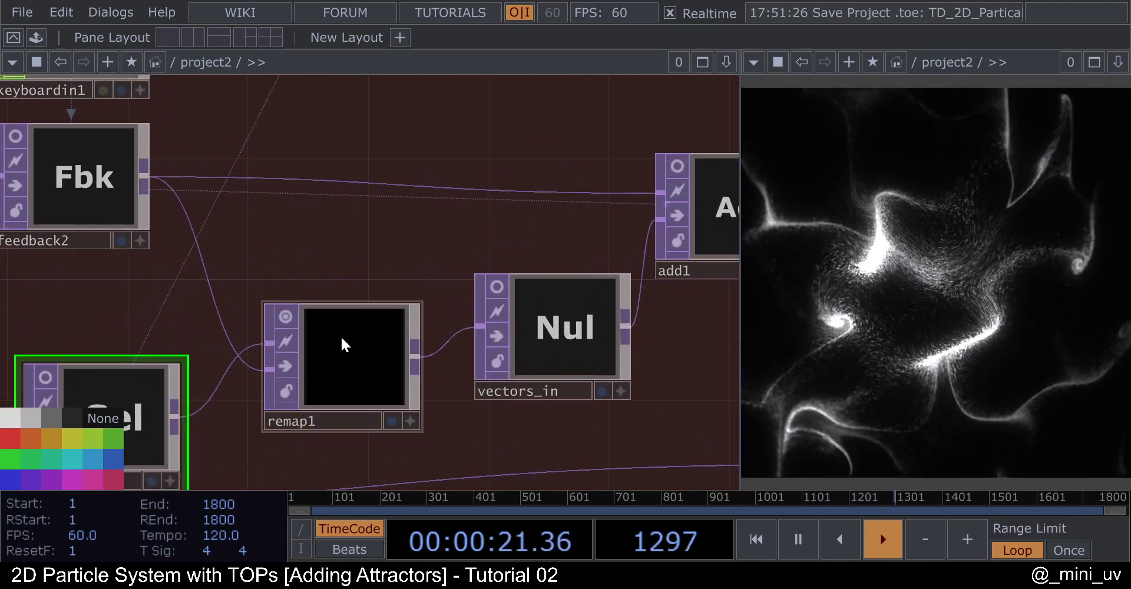
{"action": "scroll", "coordinate": [419, 223], "scroll_direction": "down", "scroll_amount": 3}
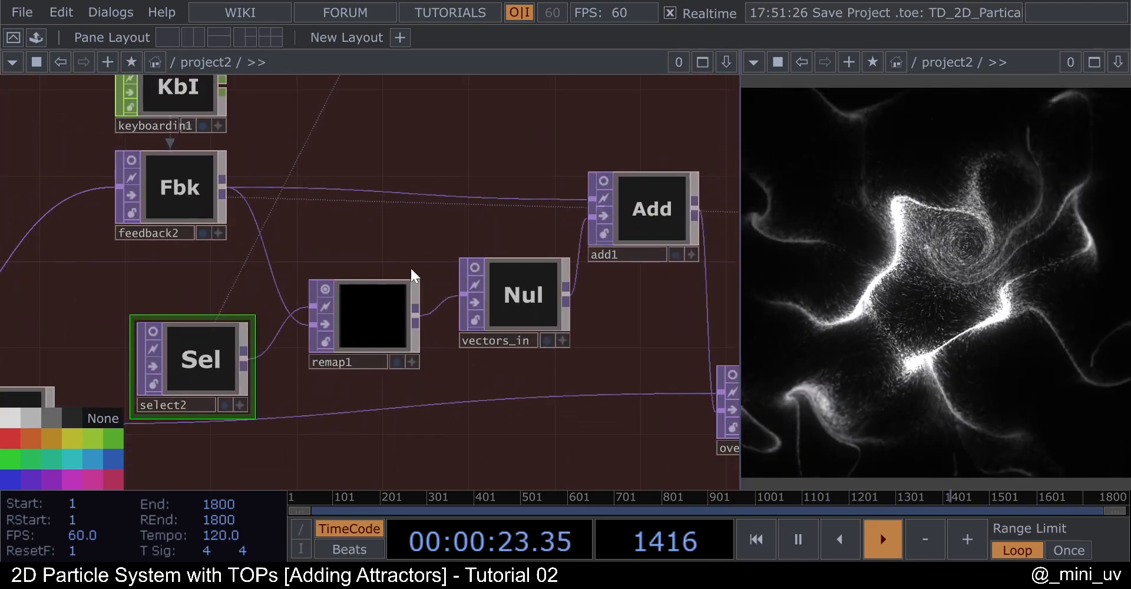
{"action": "left_click", "coordinate": [131, 161]}
{"action": "scroll", "coordinate": [151, 175], "scroll_direction": "up", "scroll_amount": 2}
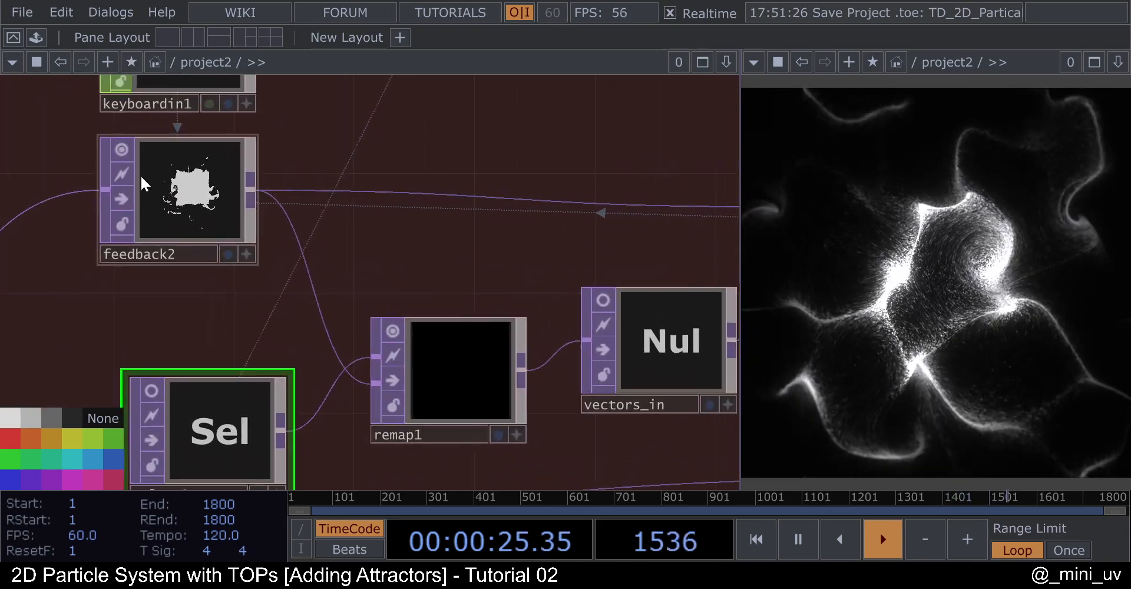
{"action": "left_click", "coordinate": [121, 149]}
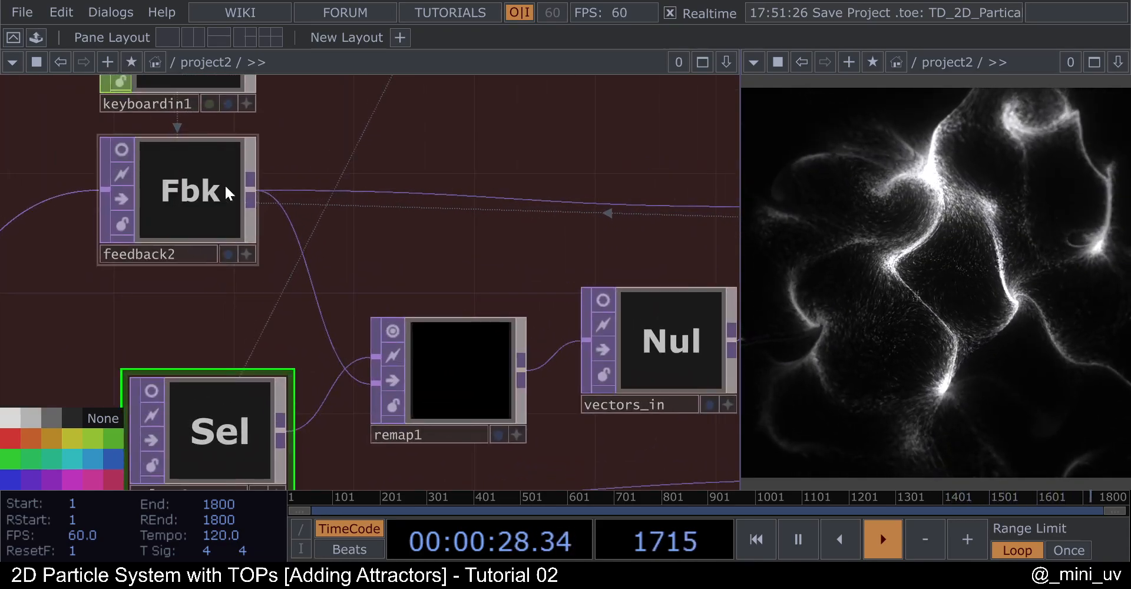
Bypass the remap1 operator in the Compute group to compare the particle output, and re-enable it.
{"action": "left_click", "coordinate": [393, 380]}
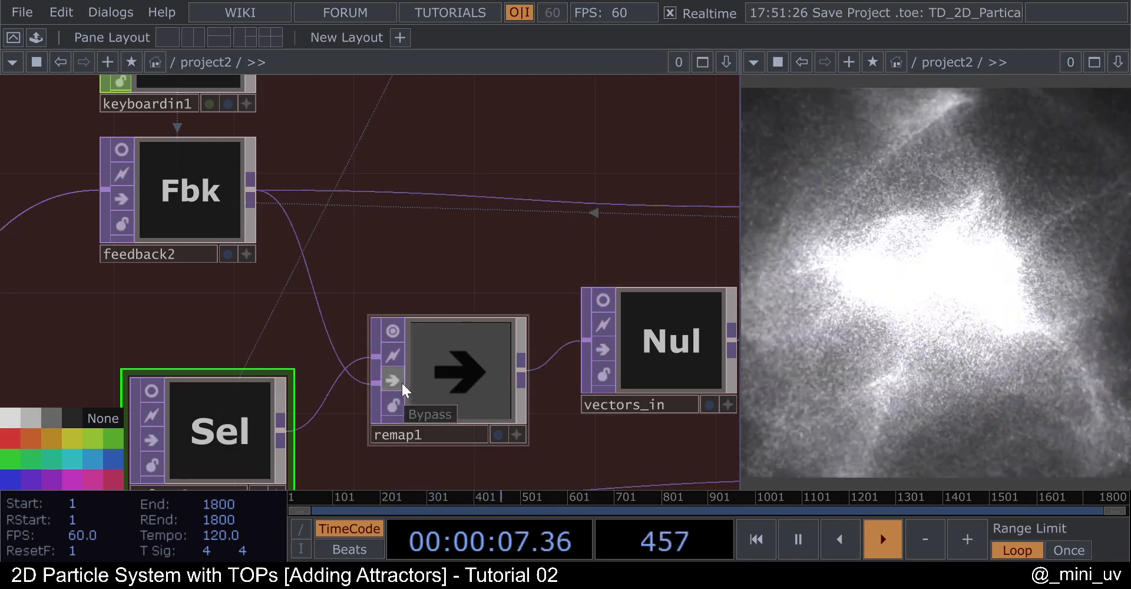
{"action": "left_click", "coordinate": [401, 381]}
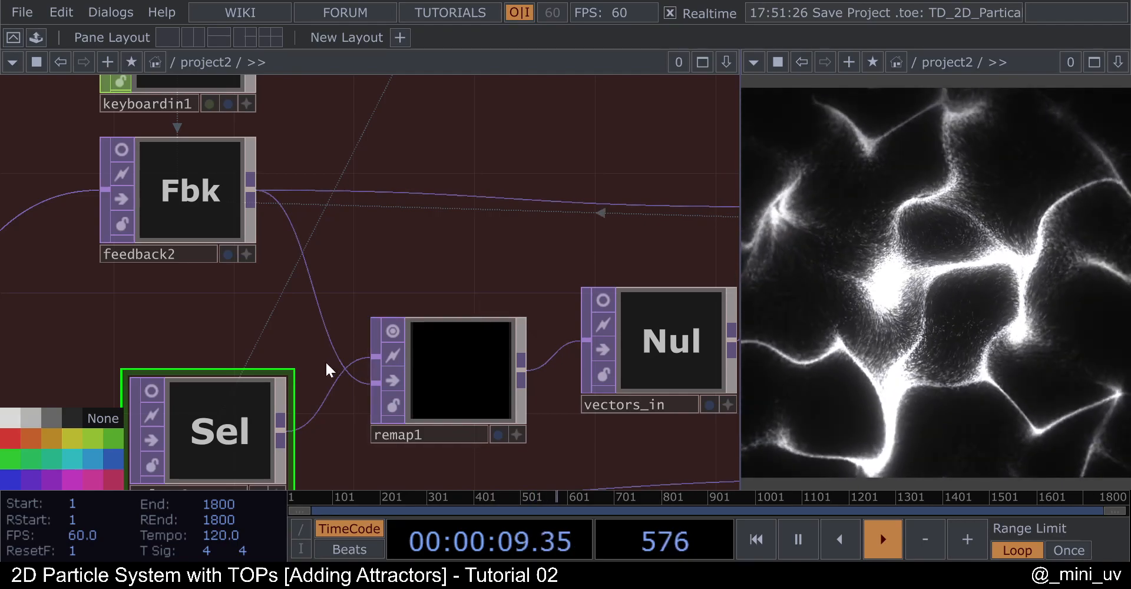
Color the remap1 operator in the Compute group red and turn off its viewer.
{"action": "scroll", "coordinate": [355, 354], "scroll_direction": "down", "scroll_amount": 2}
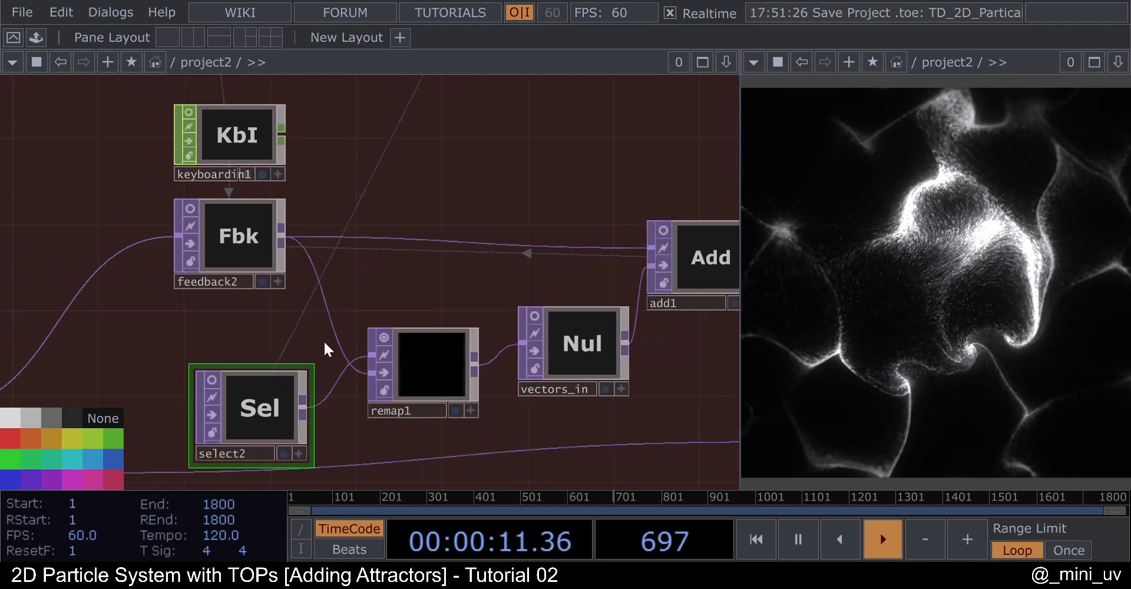
{"action": "scroll", "coordinate": [365, 318], "scroll_direction": "down", "scroll_amount": 3}
{"action": "scroll", "coordinate": [390, 345], "scroll_direction": "up", "scroll_amount": 2}
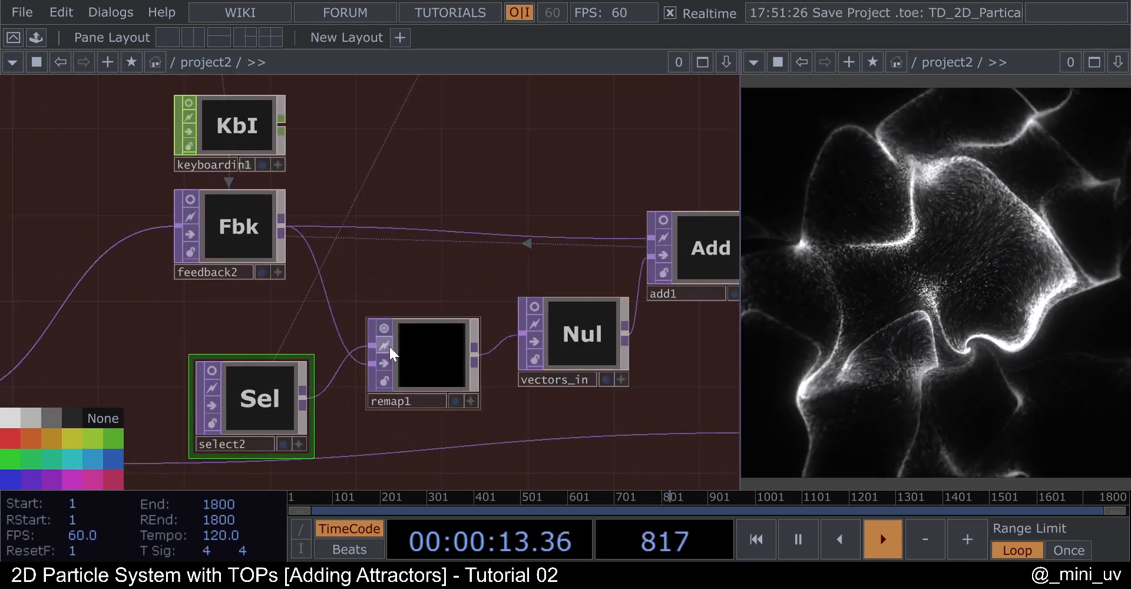
{"action": "left_click", "coordinate": [426, 362]}
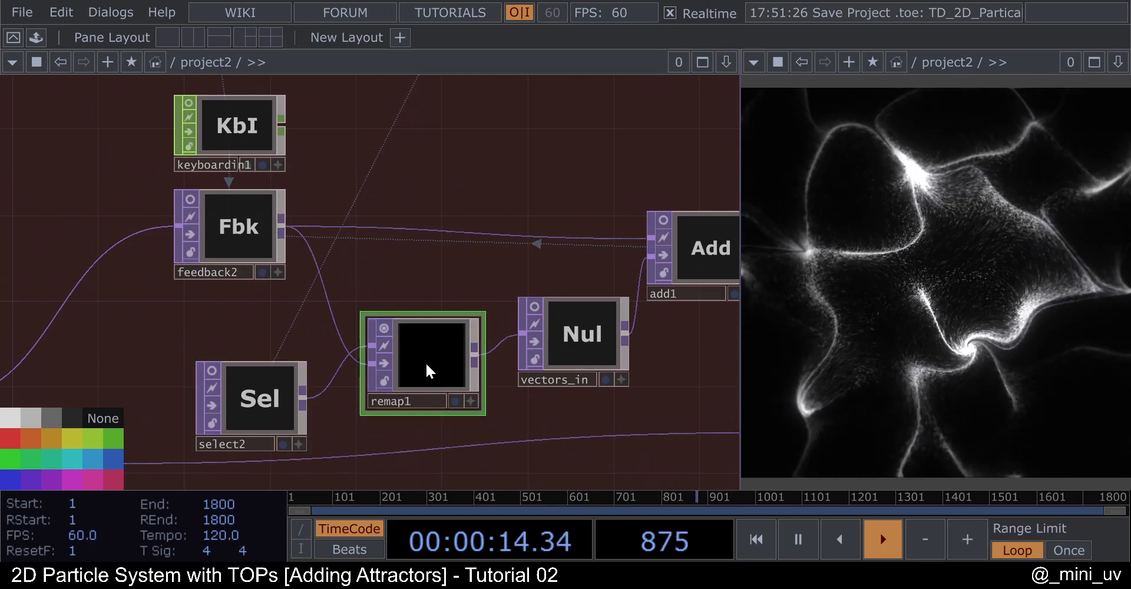
{"action": "left_click", "coordinate": [13, 443]}
{"action": "scroll", "coordinate": [389, 336], "scroll_direction": "down", "scroll_amount": 2}
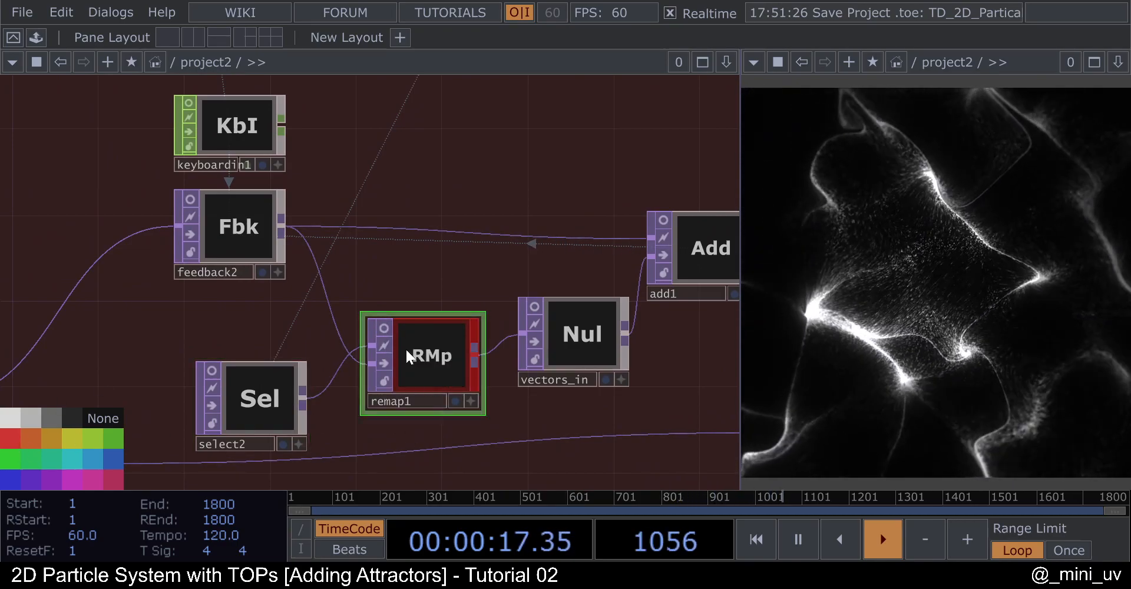
Review the whole network, and examine the noise2 and noise3 operators in the Vector Field group up close.
{"action": "scroll", "coordinate": [347, 351], "scroll_direction": "down", "scroll_amount": 2}
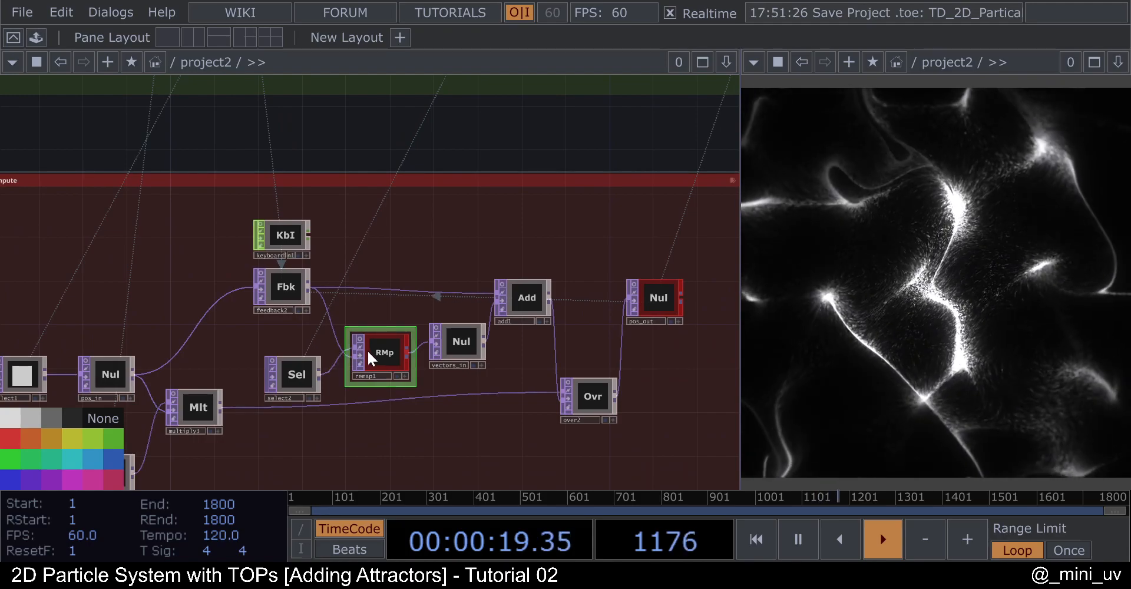
{"action": "scroll", "coordinate": [369, 345], "scroll_direction": "down", "scroll_amount": 2}
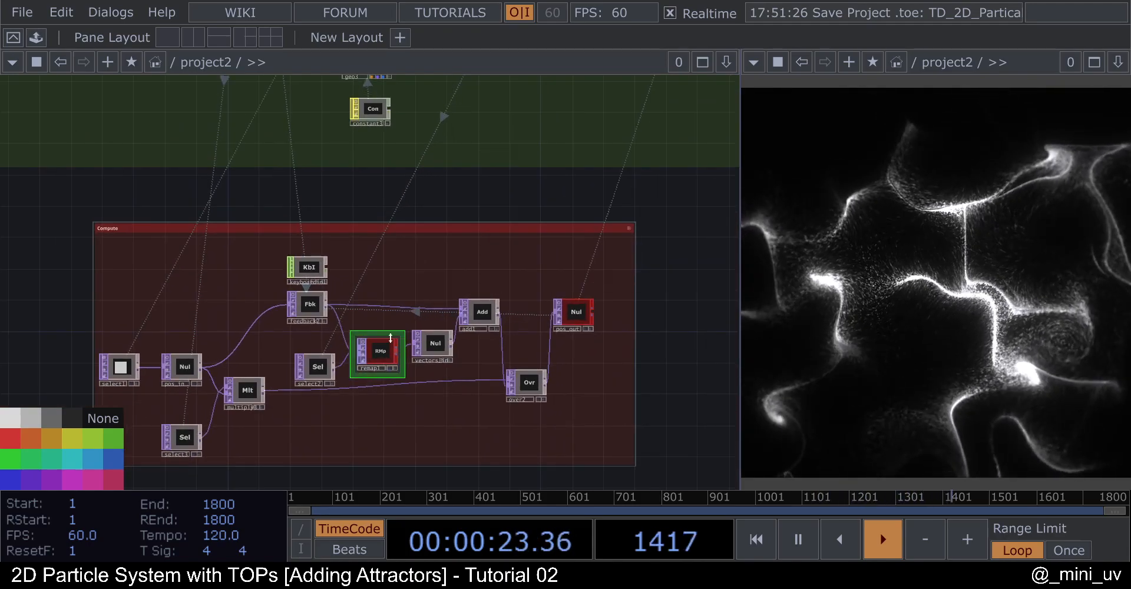
{"action": "scroll", "coordinate": [390, 337], "scroll_direction": "down", "scroll_amount": 2}
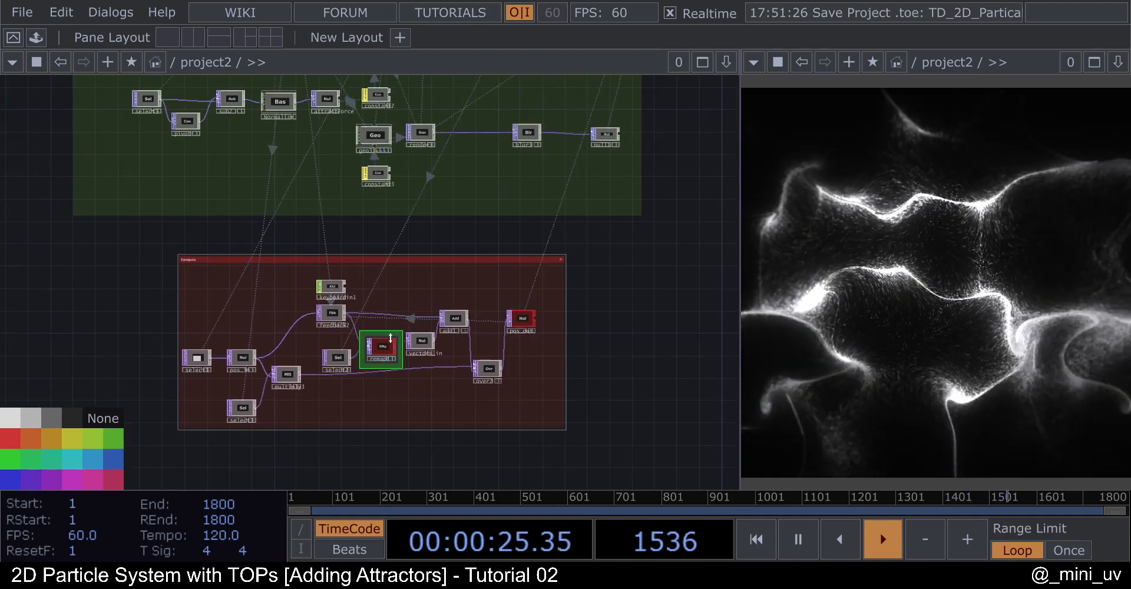
{"action": "scroll", "coordinate": [390, 341], "scroll_direction": "down", "scroll_amount": 4}
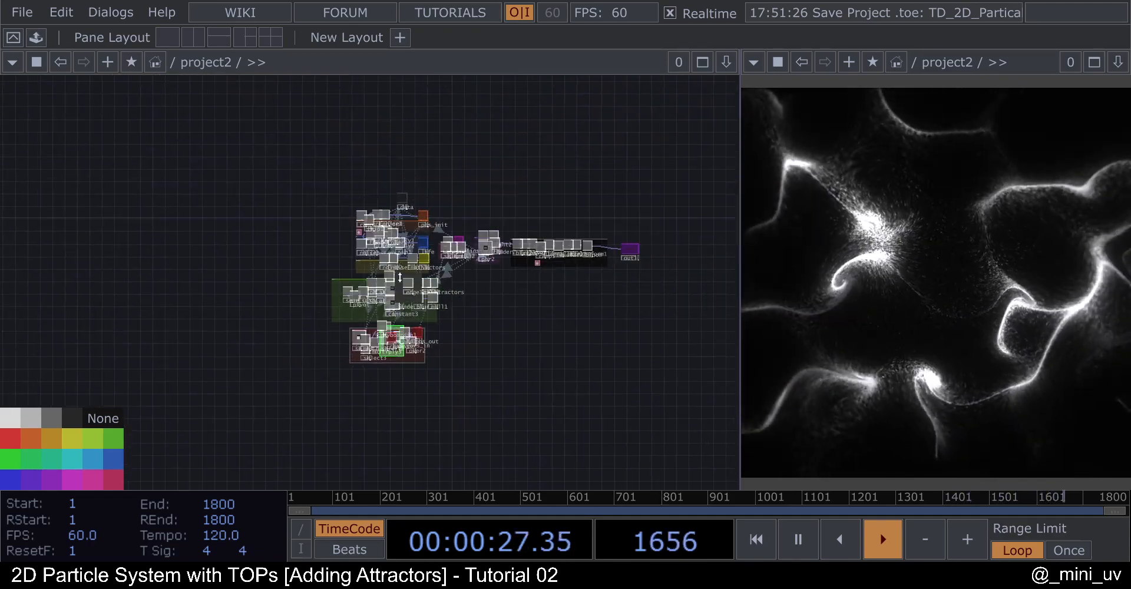
{"action": "scroll", "coordinate": [401, 277], "scroll_direction": "up", "scroll_amount": 8}
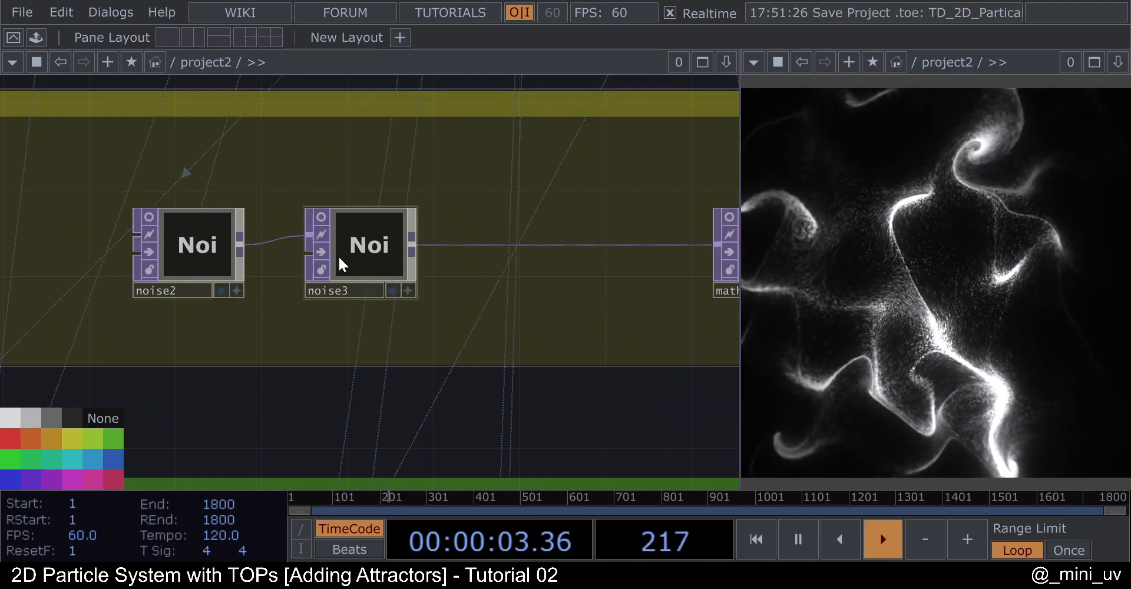
{"action": "scroll", "coordinate": [288, 259], "scroll_direction": "up", "scroll_amount": 3}
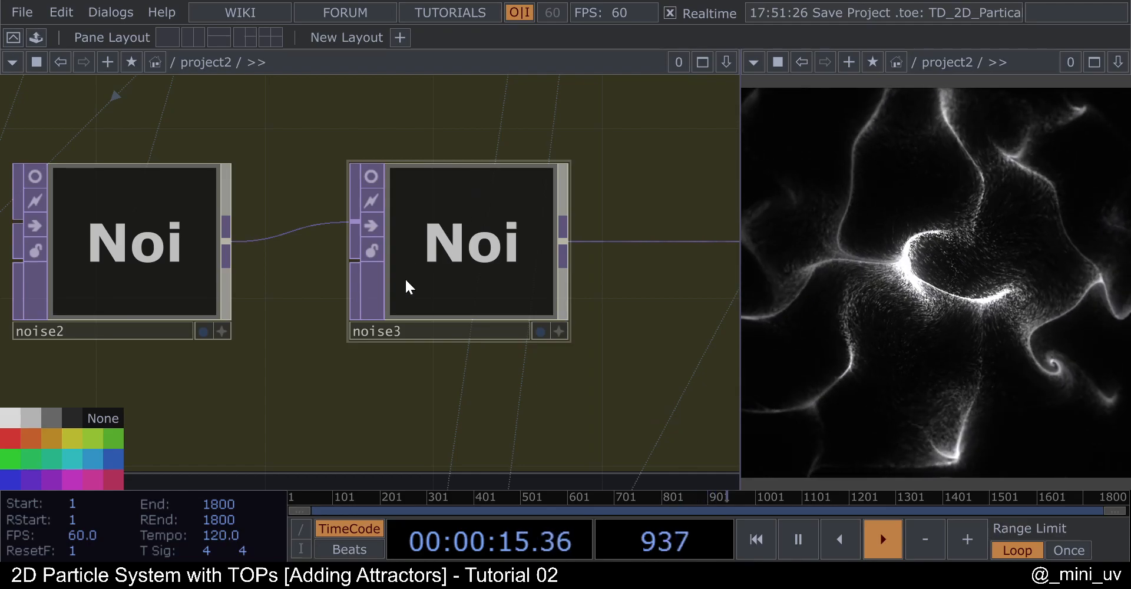
Examine the remap1 operator and its feedback2 and select2 connections in the Compute group in relation to the whole network.
{"action": "scroll", "coordinate": [409, 263], "scroll_direction": "down", "scroll_amount": 10}
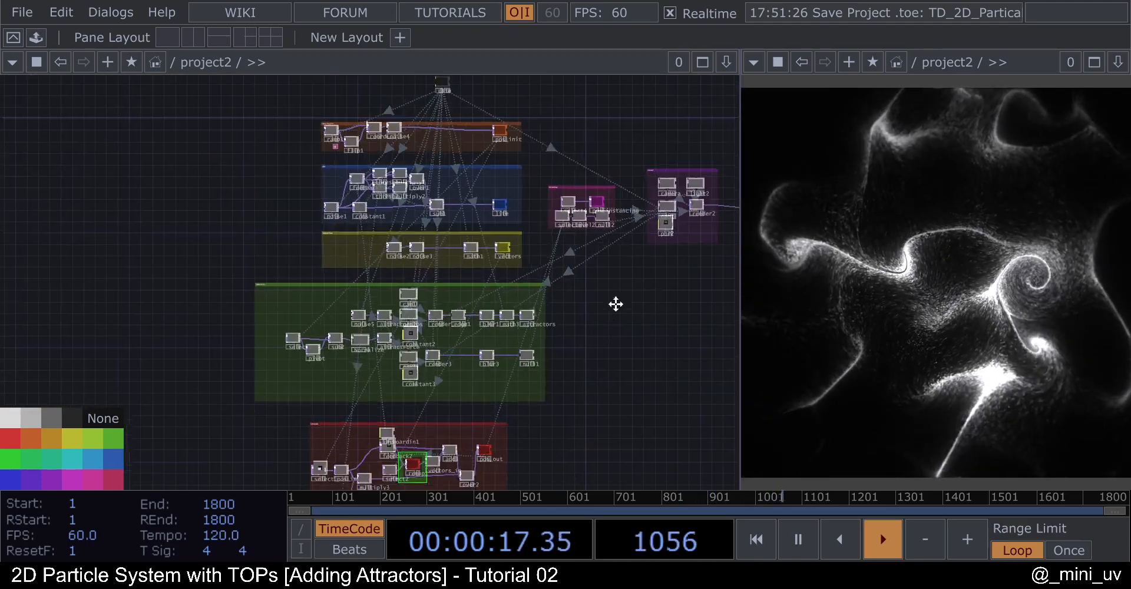
{"action": "scroll", "coordinate": [440, 392], "scroll_direction": "up", "scroll_amount": 5}
{"action": "scroll", "coordinate": [420, 402], "scroll_direction": "up", "scroll_amount": 4}
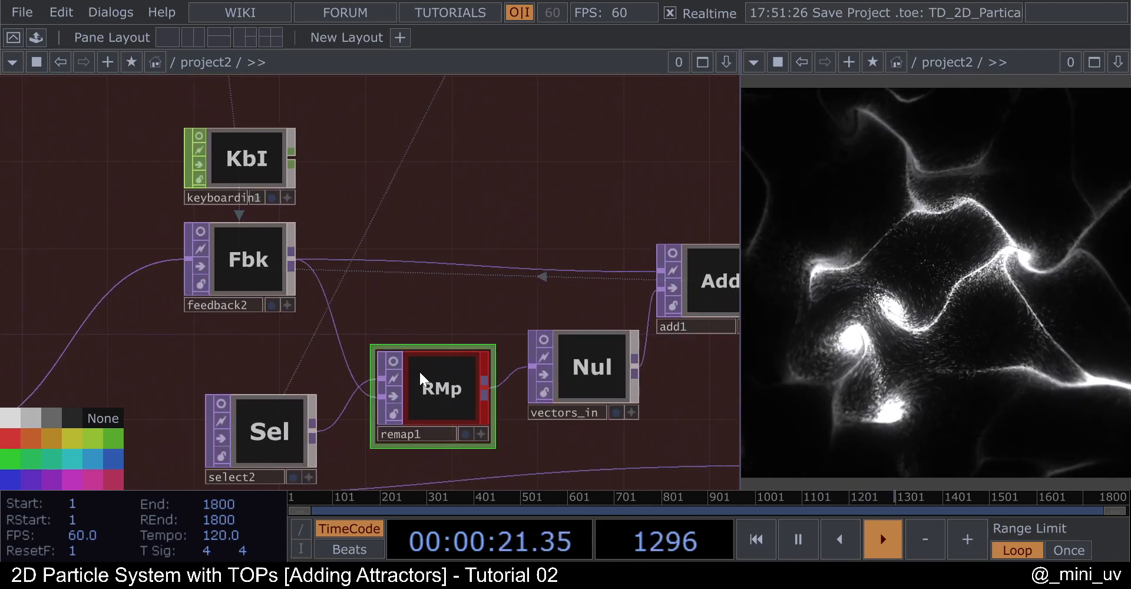
{"action": "scroll", "coordinate": [458, 360], "scroll_direction": "down", "scroll_amount": 3}
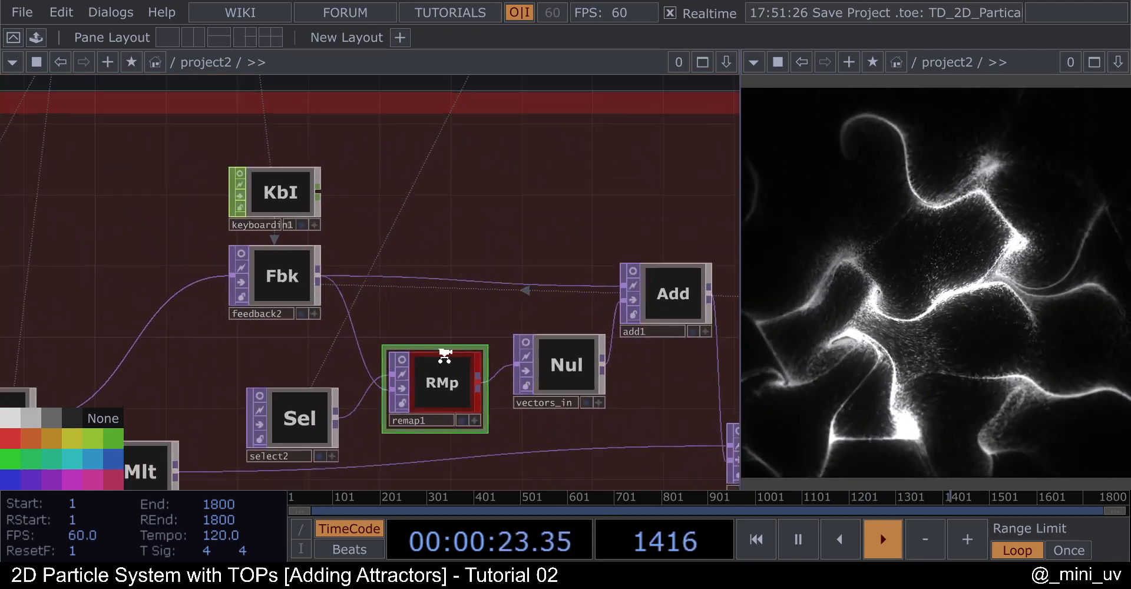
{"action": "scroll", "coordinate": [434, 354], "scroll_direction": "up", "scroll_amount": 2}
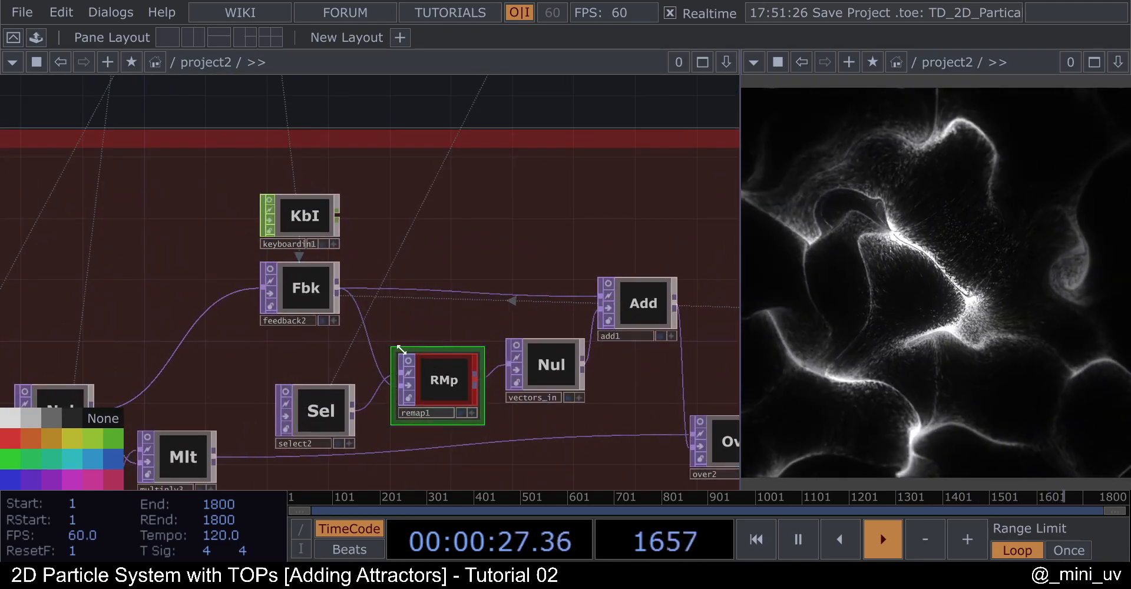
{"action": "scroll", "coordinate": [391, 326], "scroll_direction": "down", "scroll_amount": 3}
{"action": "scroll", "coordinate": [389, 333], "scroll_direction": "up", "scroll_amount": 2}
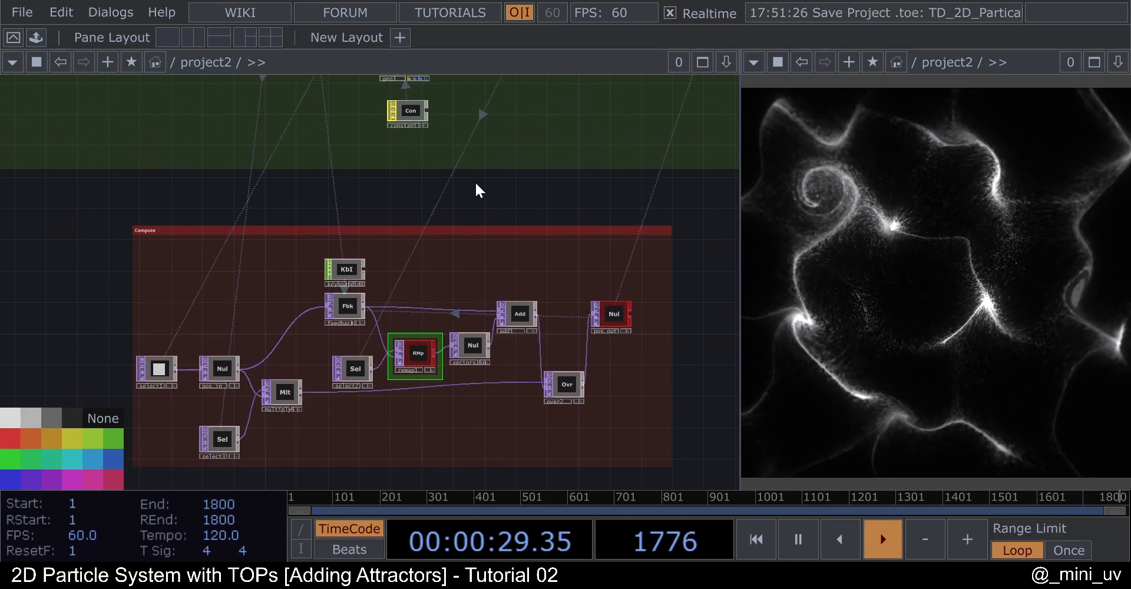
{"action": "scroll", "coordinate": [475, 197], "scroll_direction": "up", "scroll_amount": 3}
{"action": "scroll", "coordinate": [459, 227], "scroll_direction": "down", "scroll_amount": 5}
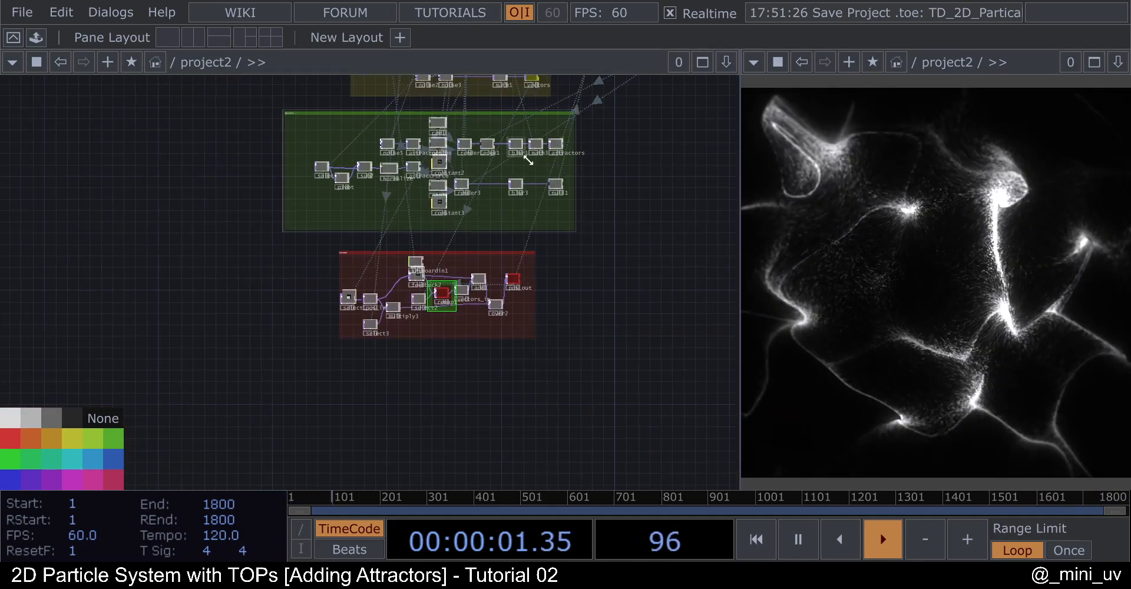
{"action": "scroll", "coordinate": [454, 235], "scroll_direction": "up", "scroll_amount": 4}
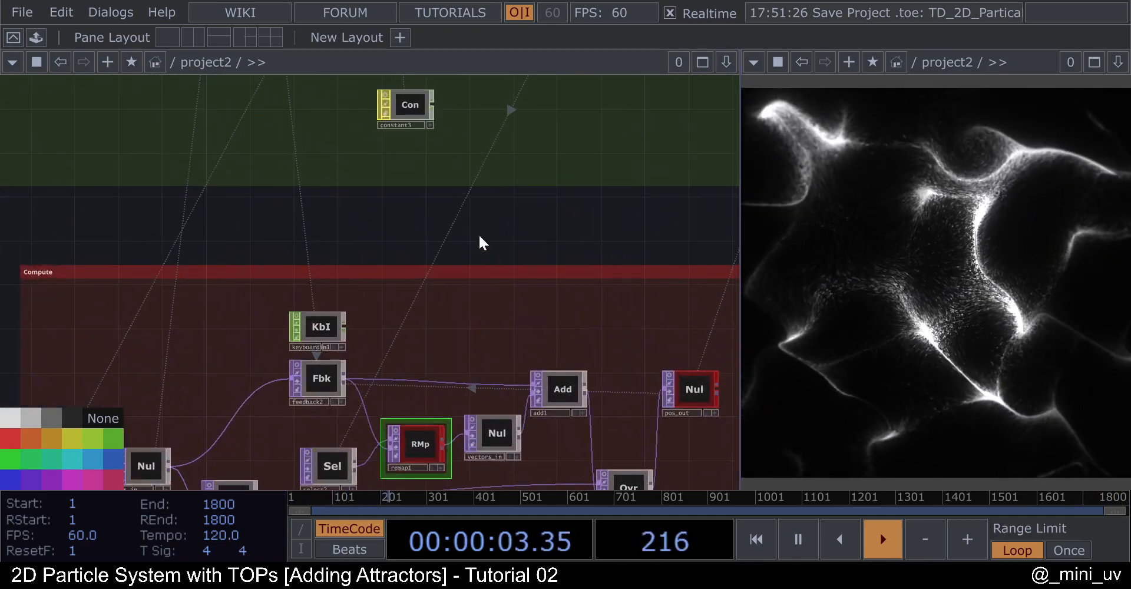
Add a Select TOP above the Compute group and have it reference feedback2.
{"action": "key", "text": "Tab"}
{"action": "type", "text": "se"}
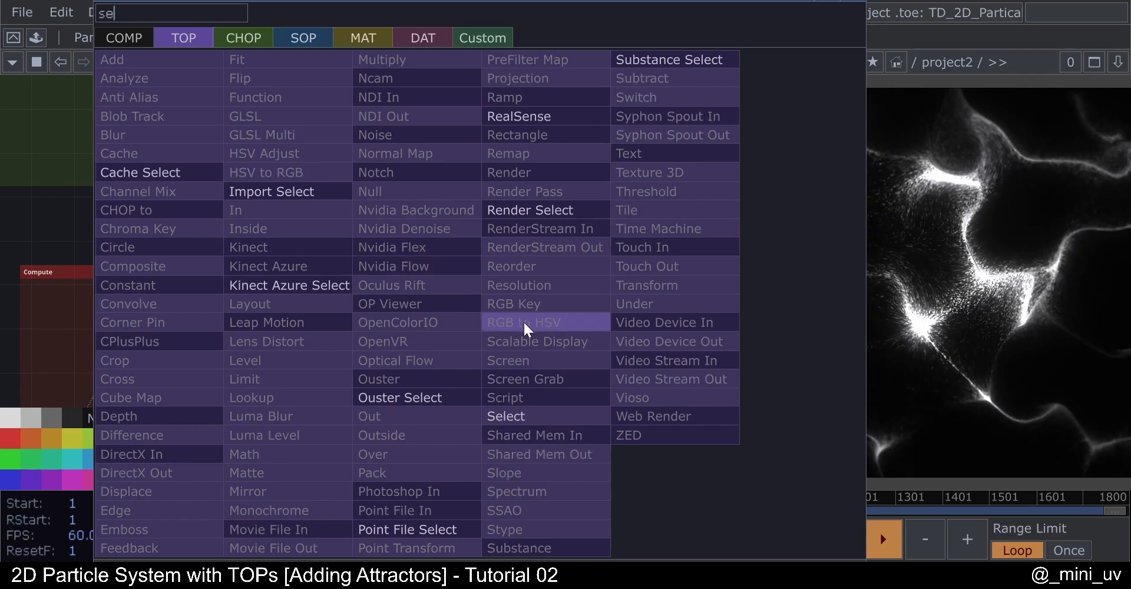
{"action": "left_click", "coordinate": [510, 416]}
{"action": "left_click", "coordinate": [520, 224]}
{"action": "left_click_drag", "start_coordinate": [326, 382], "coordinate": [539, 173]}
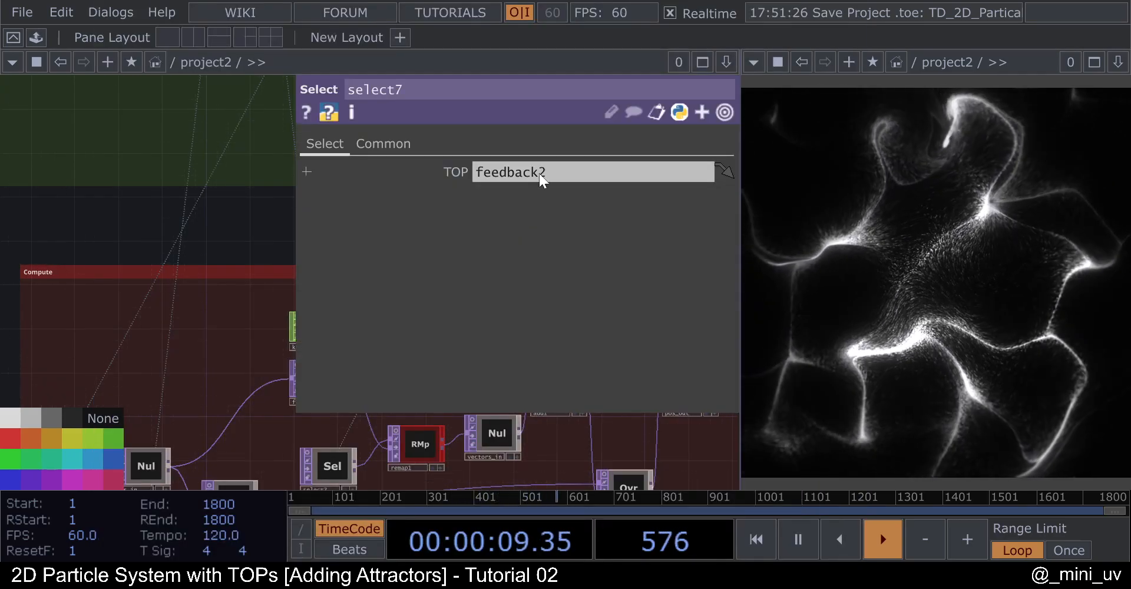
Bypass the remap1 operator in the Compute group and move the new Select TOP into the Vector Field group beside noise2.
{"action": "left_click_drag", "start_coordinate": [256, 224], "coordinate": [203, 222]}
{"action": "left_click", "coordinate": [261, 289]}
{"action": "middle_click_drag", "start_coordinate": [341, 423], "coordinate": [457, 446]}
{"action": "left_click_drag", "start_coordinate": [458, 446], "coordinate": [301, 132]}
{"action": "left_click_drag", "start_coordinate": [510, 93], "coordinate": [586, 323]}
{"action": "scroll", "coordinate": [413, 346], "scroll_direction": "up", "scroll_amount": 4}
{"action": "left_click_drag", "start_coordinate": [307, 374], "coordinate": [213, 177]}
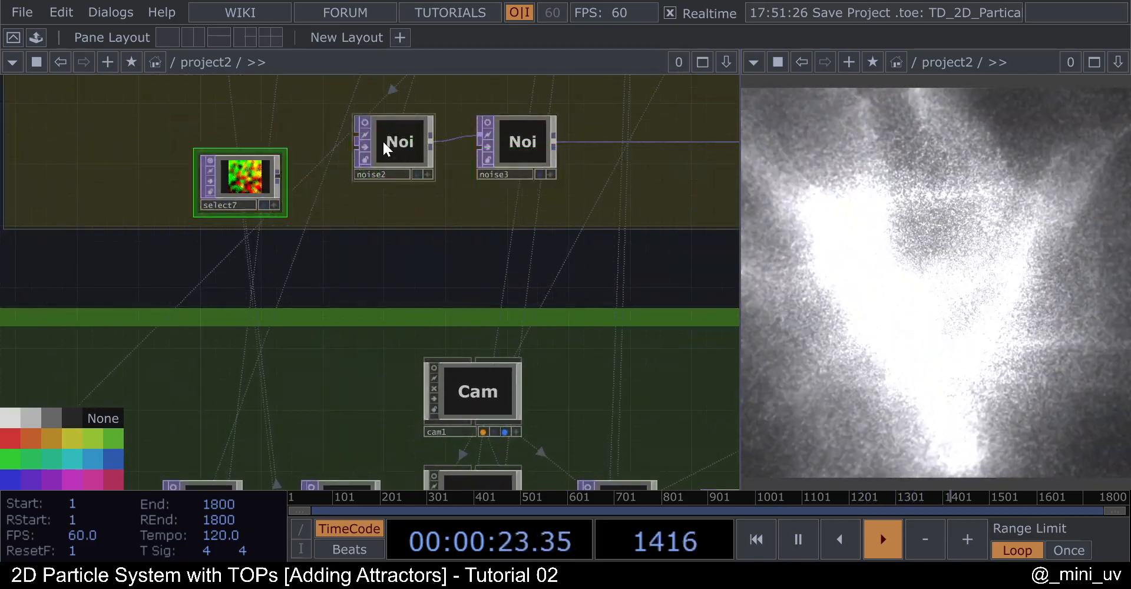
Offset noise2 above noise3 in the Vector Field group and connect select7 to noise3's second input.
{"action": "scroll", "coordinate": [383, 140], "scroll_direction": "up", "scroll_amount": 2}
{"action": "left_click_drag", "start_coordinate": [394, 285], "coordinate": [478, 358]}
{"action": "left_click_drag", "start_coordinate": [478, 224], "coordinate": [414, 156]}
{"action": "left_click_drag", "start_coordinate": [321, 262], "coordinate": [603, 230]}
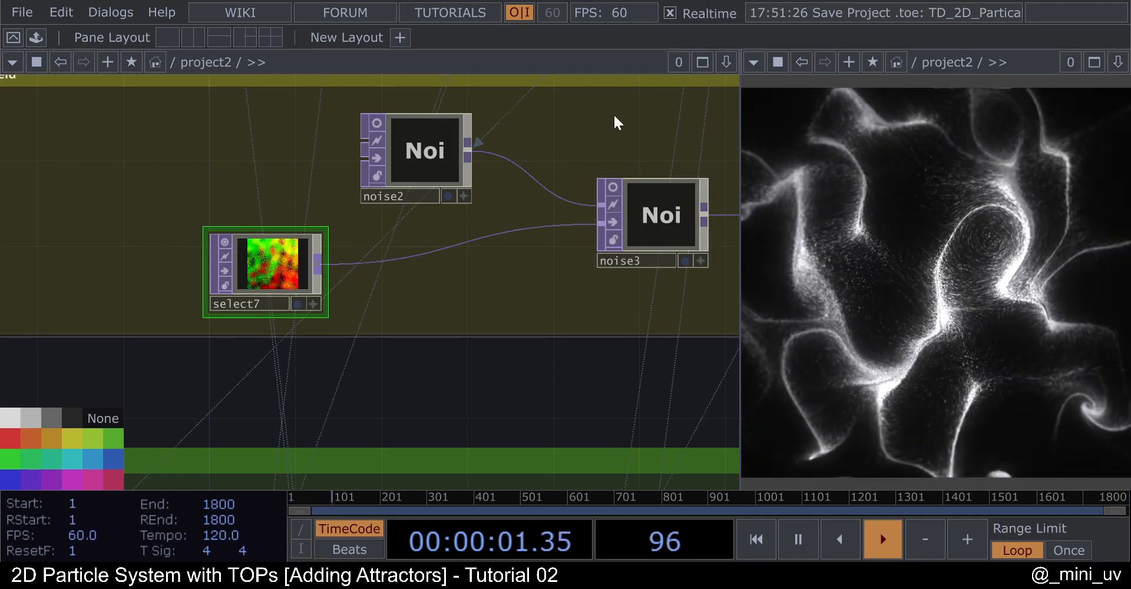
{"action": "left_click_drag", "start_coordinate": [555, 405], "coordinate": [371, 401]}
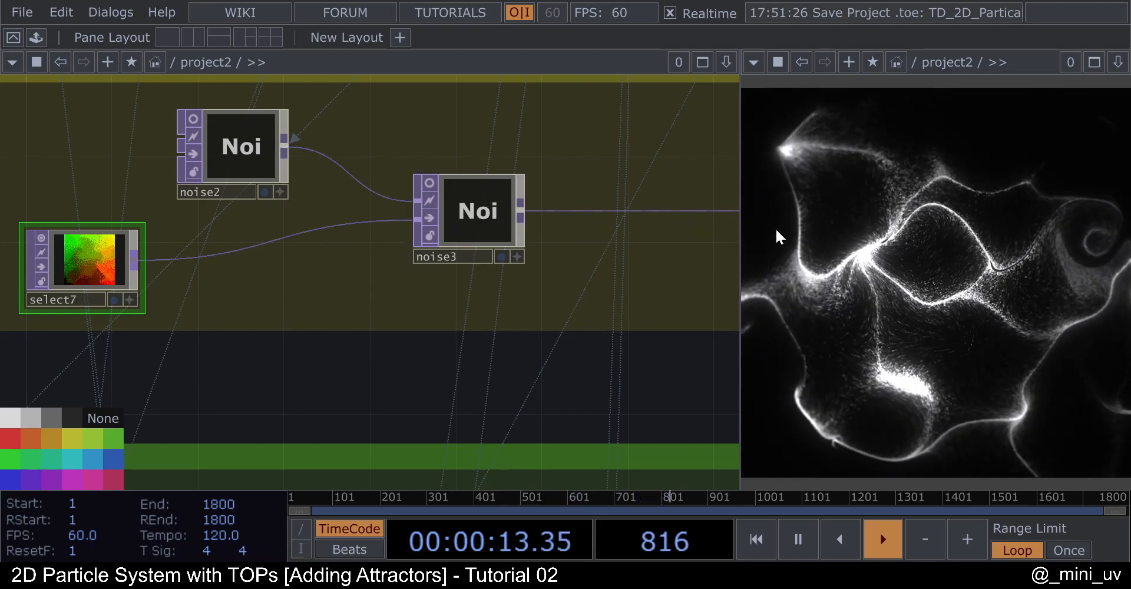
Examine how select7 feeds noise3 in the Vector Field group, and compare it with the bypassed remap1 operator in the Compute group.
{"action": "scroll", "coordinate": [277, 260], "scroll_direction": "down", "scroll_amount": 3}
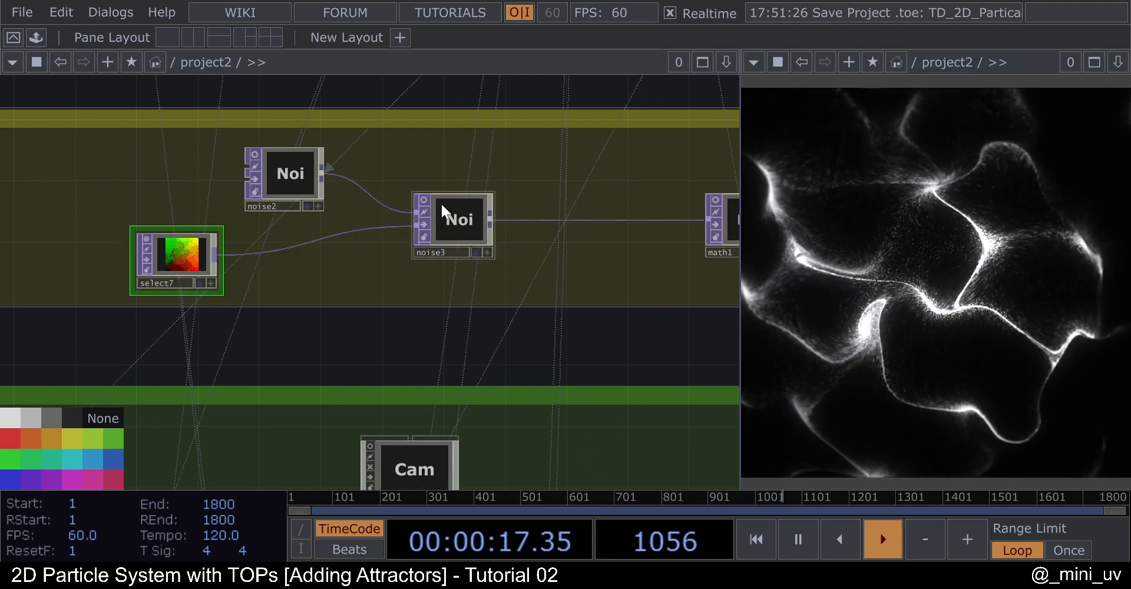
{"action": "scroll", "coordinate": [441, 202], "scroll_direction": "up", "scroll_amount": 2}
{"action": "scroll", "coordinate": [469, 221], "scroll_direction": "down", "scroll_amount": 4}
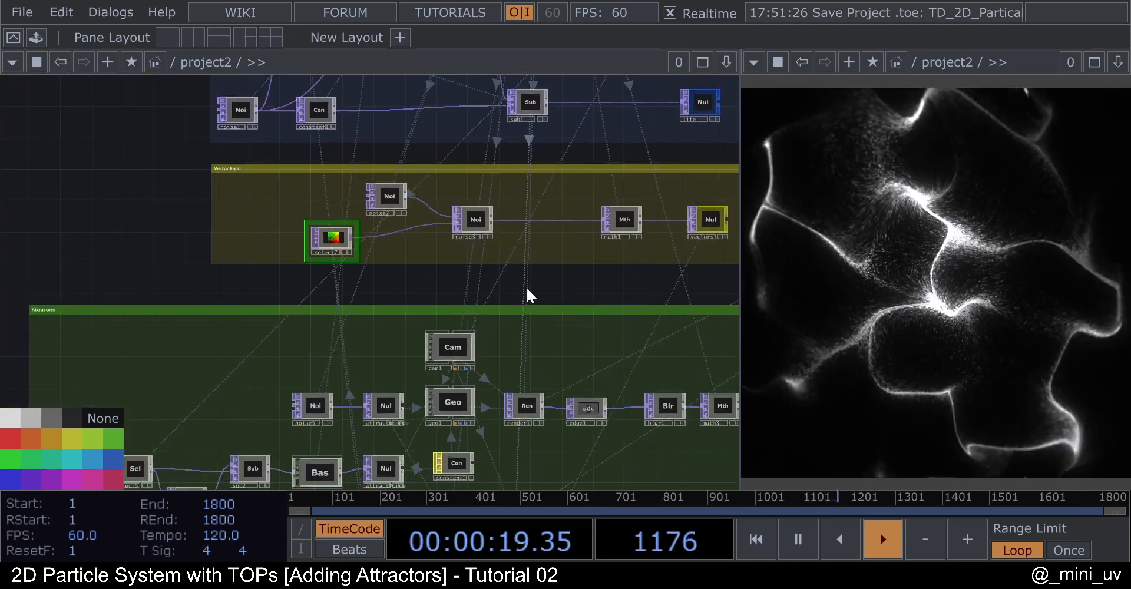
{"action": "scroll", "coordinate": [581, 286], "scroll_direction": "up", "scroll_amount": 5}
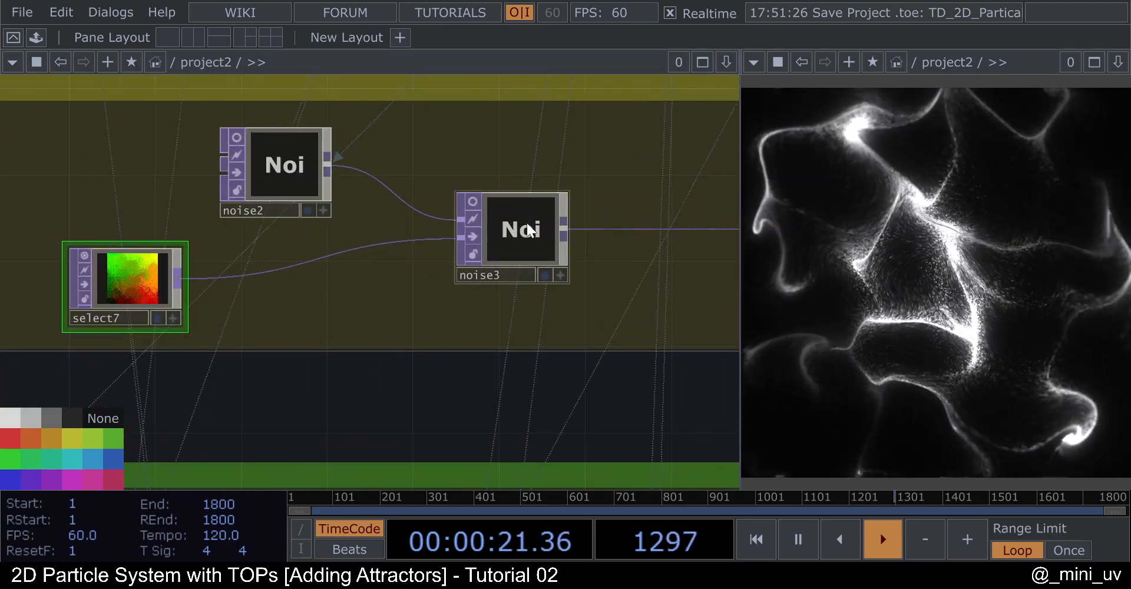
{"action": "scroll", "coordinate": [415, 188], "scroll_direction": "down", "scroll_amount": 5}
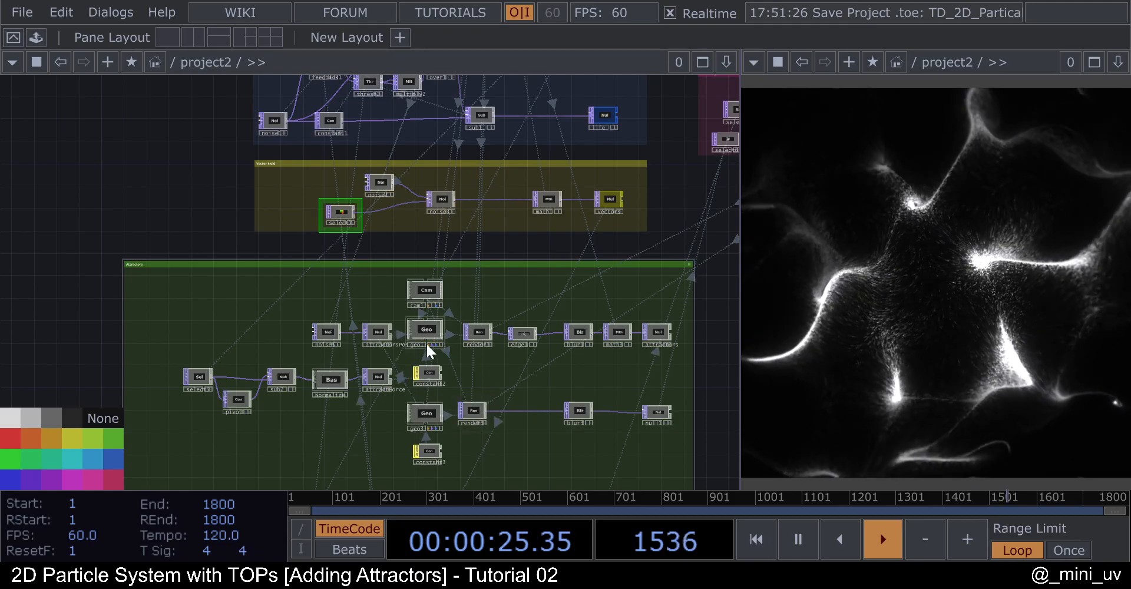
{"action": "scroll", "coordinate": [466, 288], "scroll_direction": "up", "scroll_amount": 2}
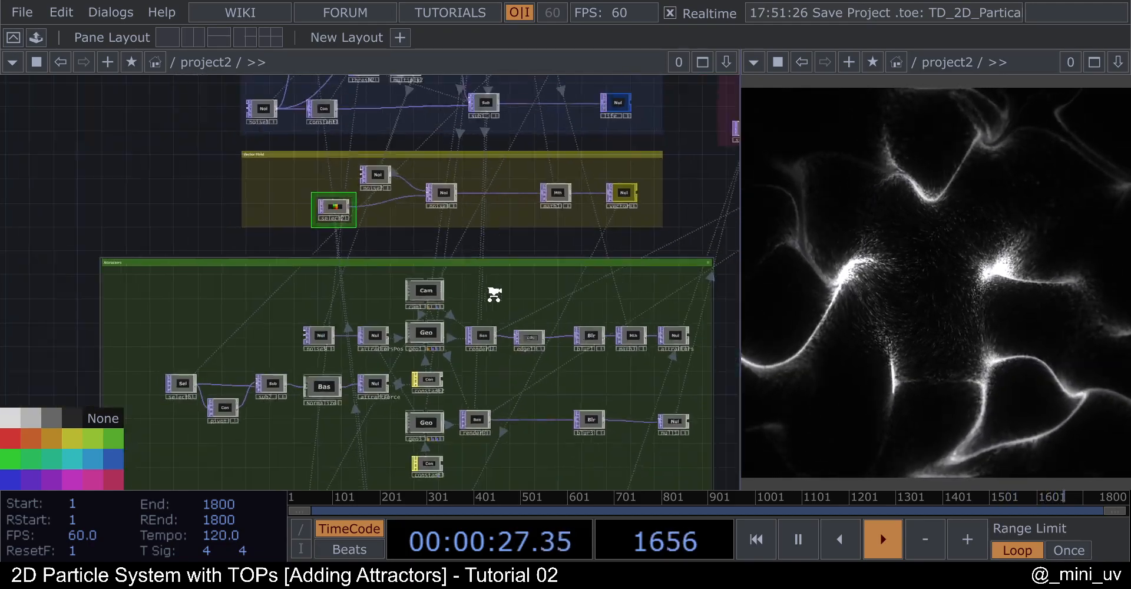
{"action": "scroll", "coordinate": [490, 292], "scroll_direction": "down", "scroll_amount": 10}
{"action": "scroll", "coordinate": [531, 354], "scroll_direction": "up", "scroll_amount": 12}
{"action": "scroll", "coordinate": [364, 427], "scroll_direction": "up", "scroll_amount": 5}
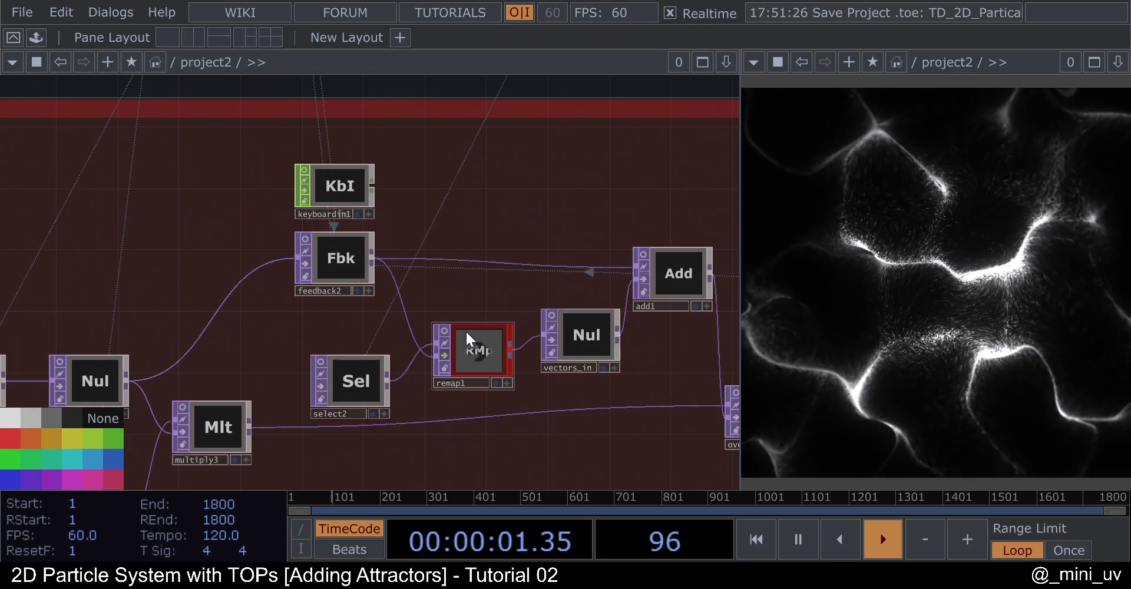
{"action": "scroll", "coordinate": [479, 346], "scroll_direction": "up", "scroll_amount": 3}
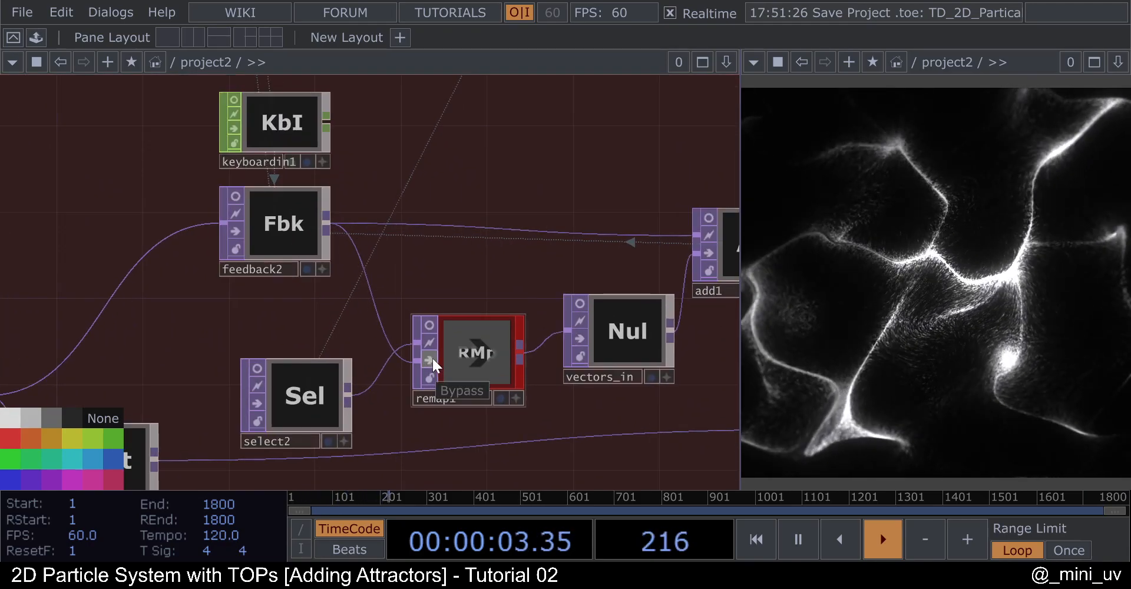
{"action": "scroll", "coordinate": [430, 358], "scroll_direction": "down", "scroll_amount": 6}
{"action": "scroll", "coordinate": [428, 131], "scroll_direction": "down", "scroll_amount": 3}
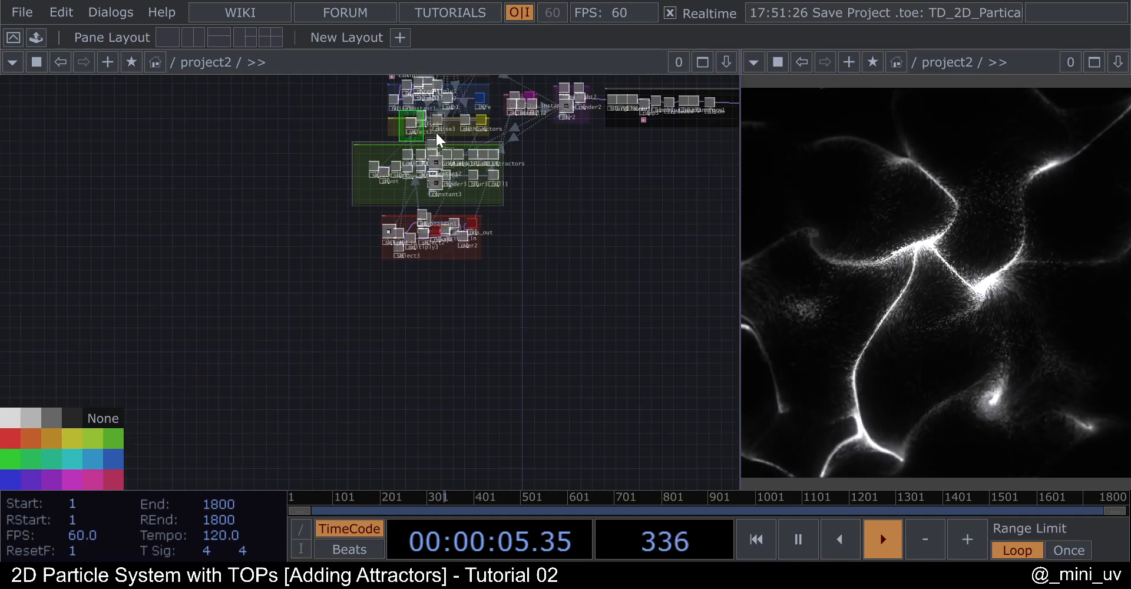
Re-enable the bypassed remap1 operator in the Compute group while select7 stays connected to noise3.
{"action": "scroll", "coordinate": [436, 131], "scroll_direction": "up", "scroll_amount": 8}
{"action": "left_click_drag", "start_coordinate": [329, 147], "coordinate": [393, 216]}
{"action": "scroll", "coordinate": [359, 189], "scroll_direction": "down", "scroll_amount": 6}
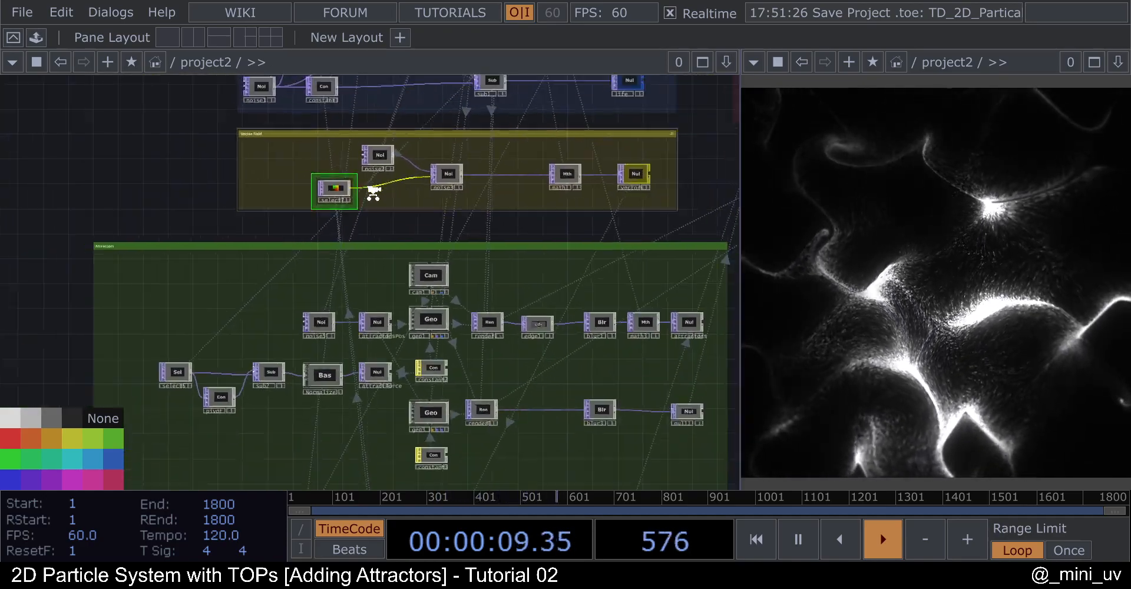
{"action": "scroll", "coordinate": [413, 436], "scroll_direction": "up", "scroll_amount": 8}
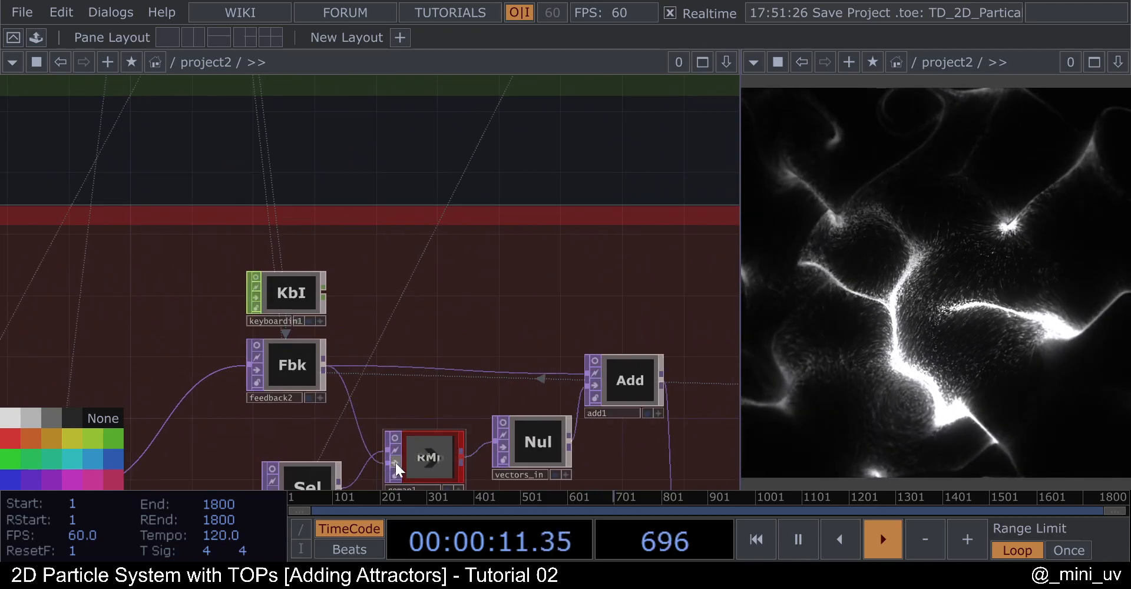
{"action": "scroll", "coordinate": [395, 462], "scroll_direction": "down", "scroll_amount": 8}
{"action": "scroll", "coordinate": [362, 144], "scroll_direction": "up", "scroll_amount": 6}
{"action": "scroll", "coordinate": [362, 144], "scroll_direction": "up", "scroll_amount": 5}
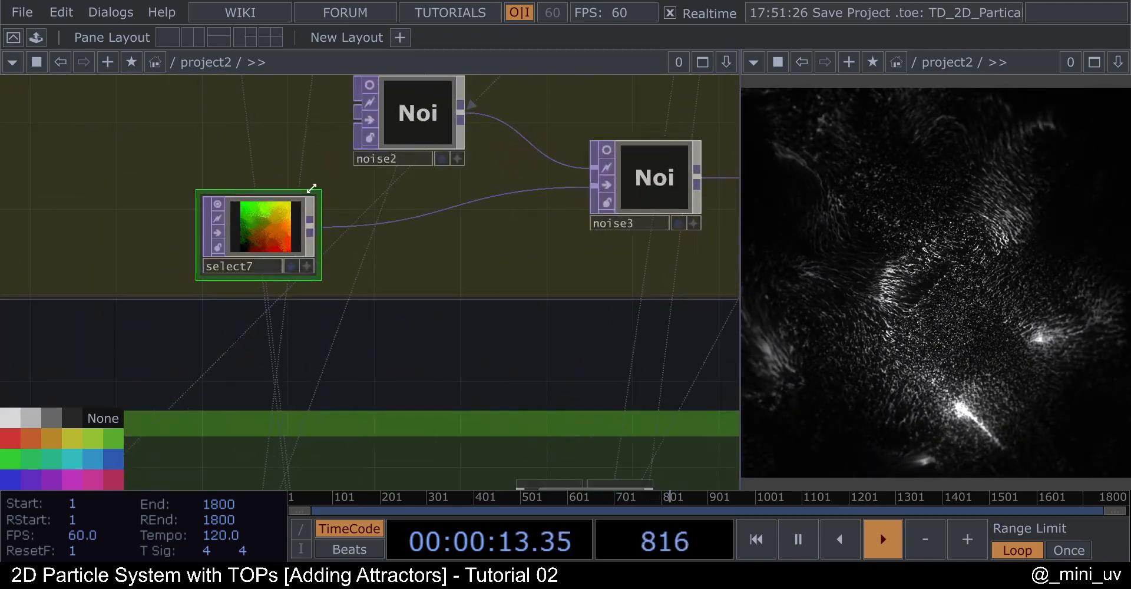
Disconnect select7 from noise3 in the Vector Field group and delete select7.
{"action": "right_click", "coordinate": [376, 226]}
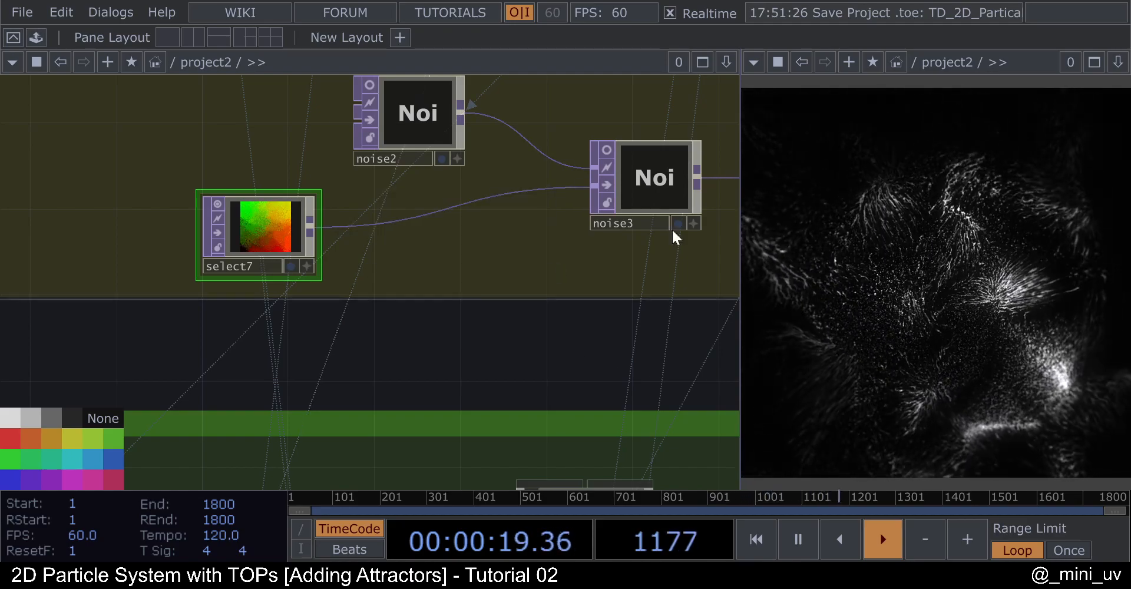
{"action": "left_click_drag", "start_coordinate": [482, 311], "coordinate": [377, 238]}
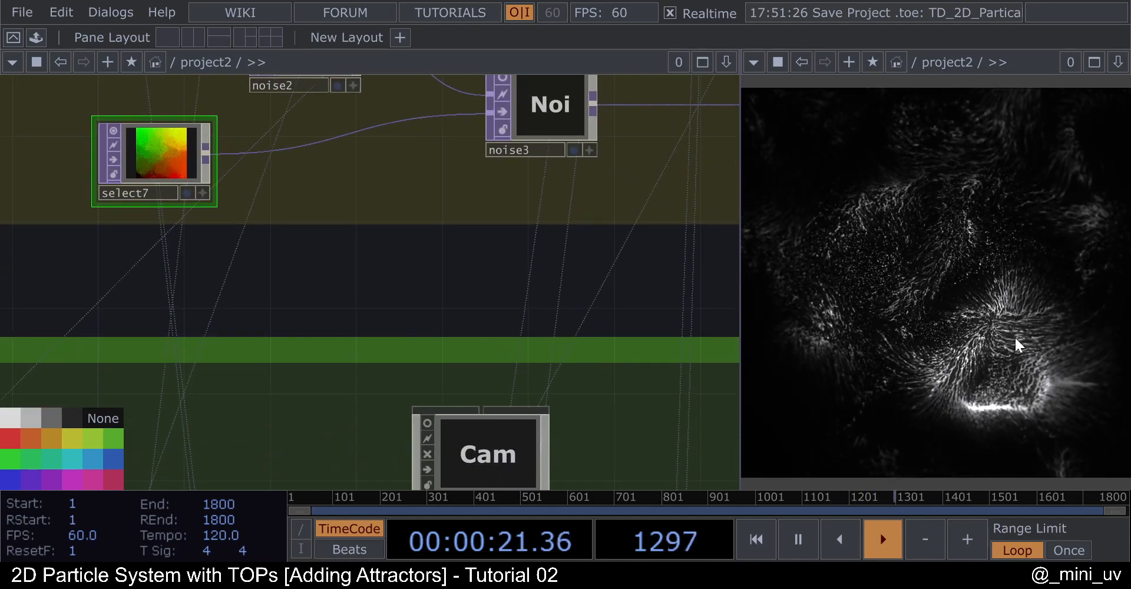
{"action": "left_click_drag", "start_coordinate": [514, 266], "coordinate": [700, 296]}
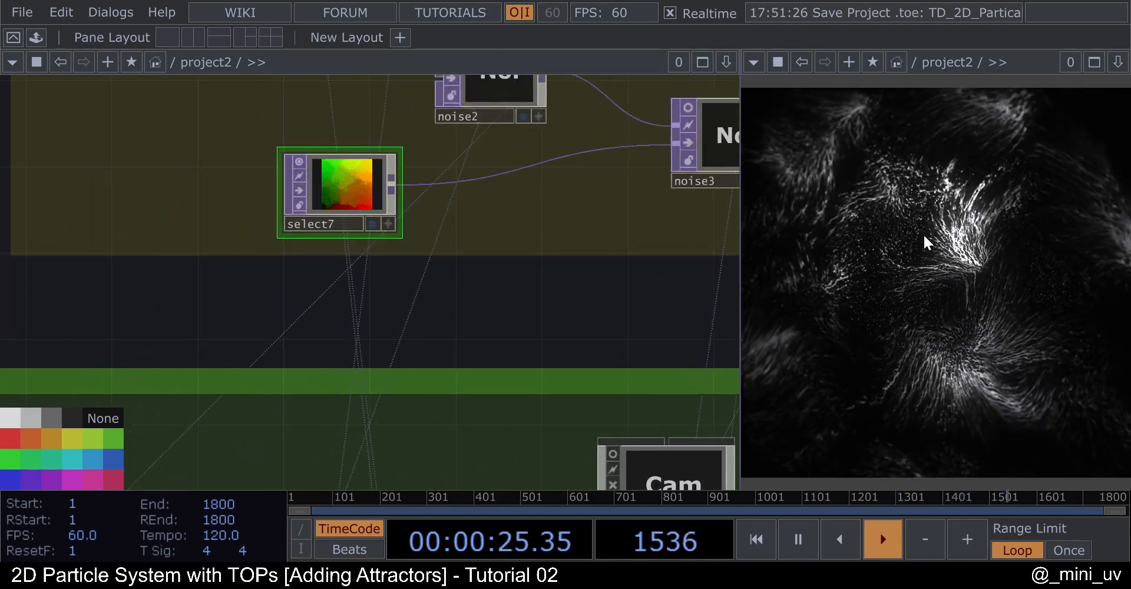
{"action": "scroll", "coordinate": [497, 235], "scroll_direction": "down", "scroll_amount": 3}
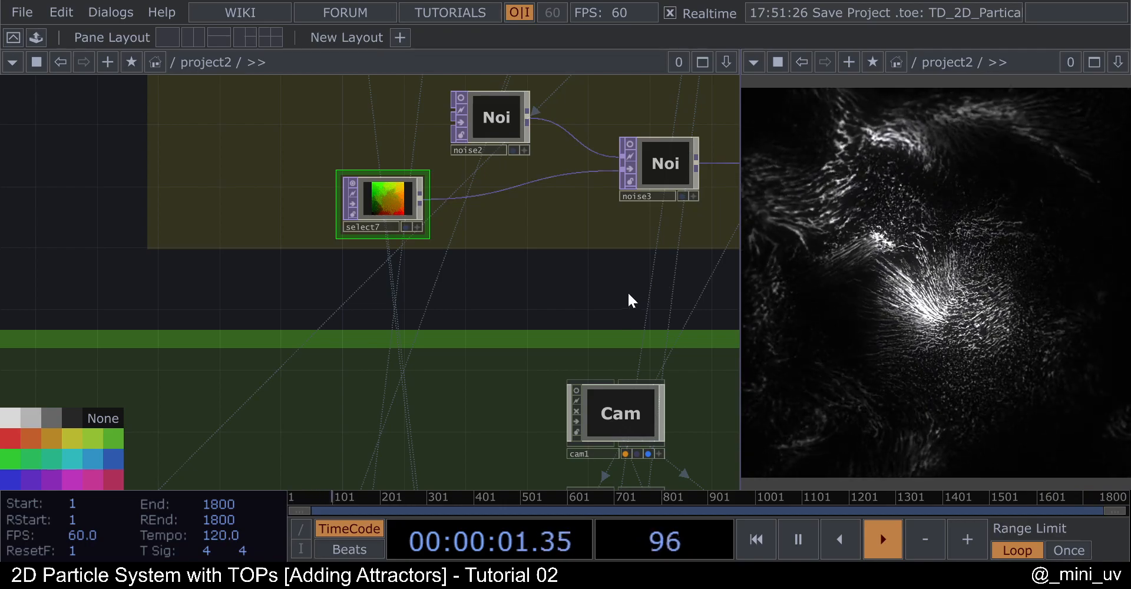
{"action": "left_click_drag", "start_coordinate": [626, 291], "coordinate": [566, 288]}
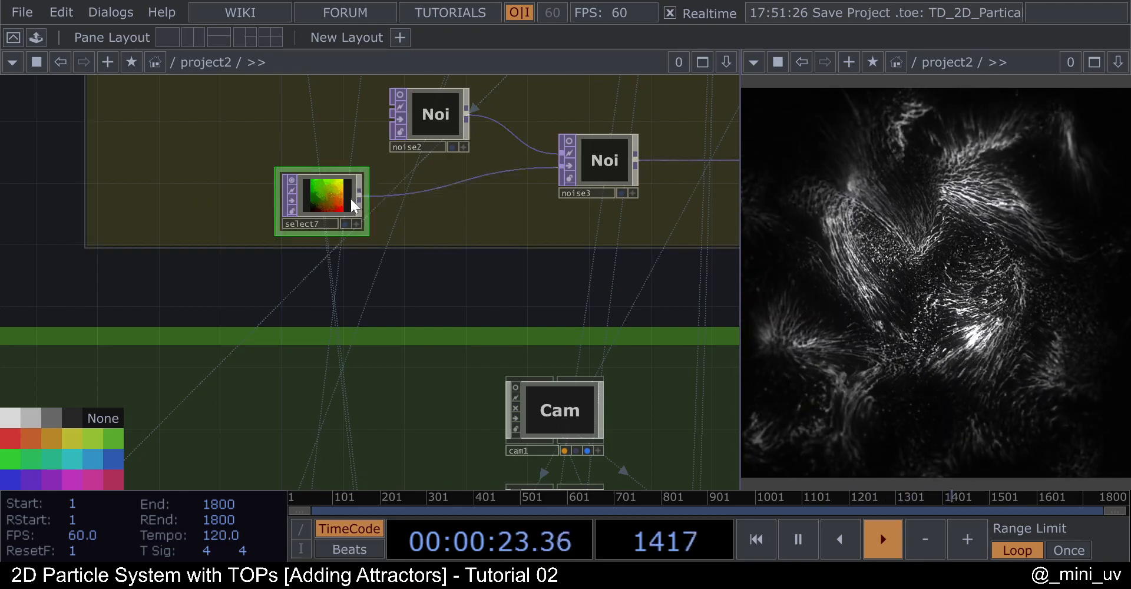
{"action": "right_click", "coordinate": [409, 192]}
{"action": "left_click", "coordinate": [454, 255]}
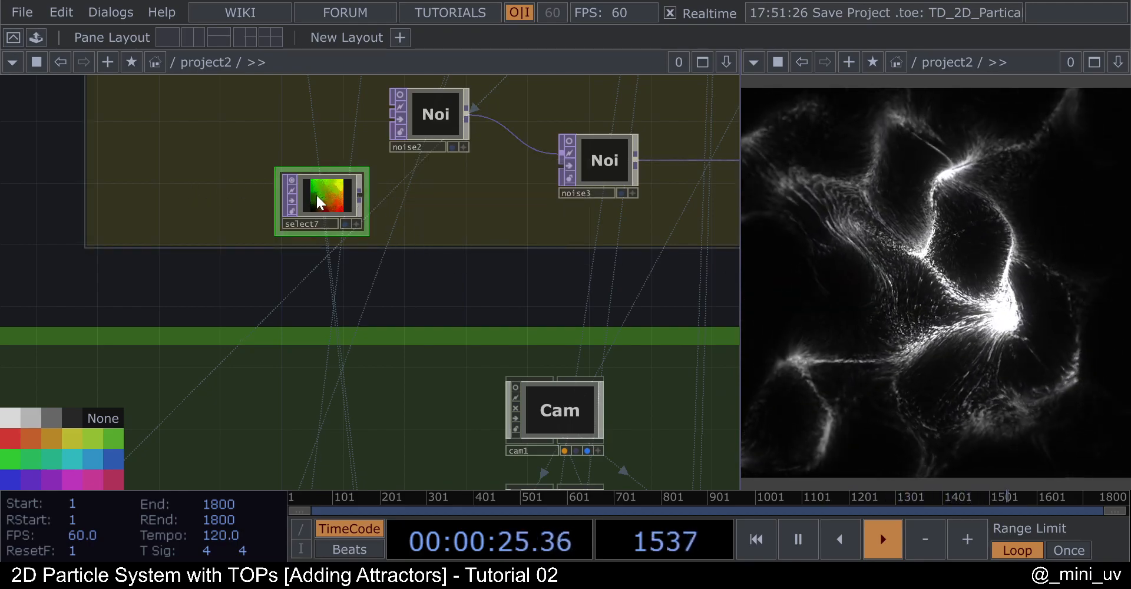
{"action": "key", "text": "Delete"}
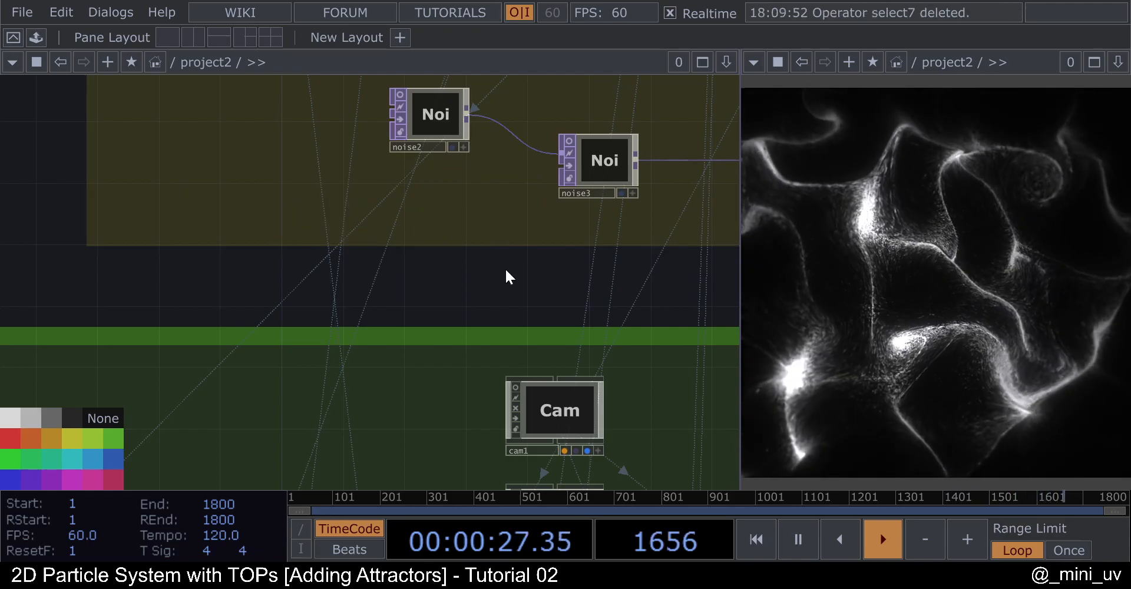
Examine the camera operator in the Render group up close, and review the complete network through to its output.
{"action": "scroll", "coordinate": [304, 273], "scroll_direction": "down", "scroll_amount": 5}
{"action": "left_click_drag", "start_coordinate": [627, 378], "coordinate": [502, 240]}
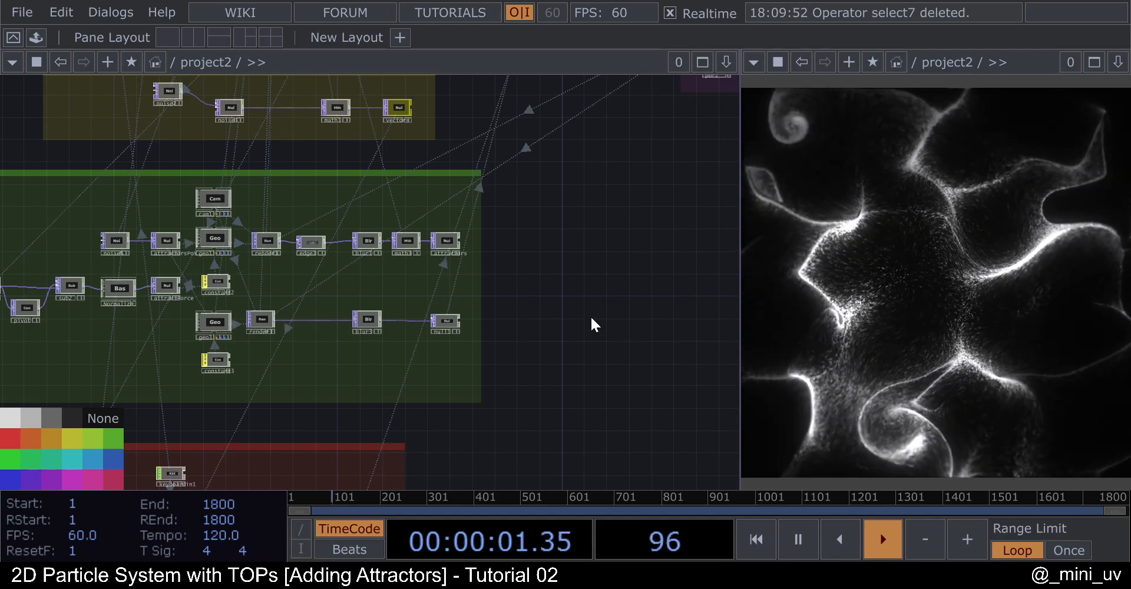
{"action": "scroll", "coordinate": [599, 326], "scroll_direction": "down", "scroll_amount": 3}
{"action": "left_click_drag", "start_coordinate": [601, 321], "coordinate": [602, 274]}
{"action": "mouse_move", "coordinate": [528, 326]}
{"action": "left_mouse_down"}
{"action": "mouse_move", "coordinate": [499, 327]}
{"action": "mouse_move", "coordinate": [518, 290]}
{"action": "mouse_move", "coordinate": [399, 377]}
{"action": "mouse_move", "coordinate": [429, 370]}
{"action": "mouse_move", "coordinate": [331, 364]}
{"action": "mouse_move", "coordinate": [432, 336]}
{"action": "mouse_move", "coordinate": [328, 339]}
{"action": "mouse_move", "coordinate": [536, 353]}
{"action": "mouse_move", "coordinate": [370, 357]}
{"action": "mouse_move", "coordinate": [523, 346]}
{"action": "left_mouse_up"}
{"action": "scroll", "coordinate": [411, 215], "scroll_direction": "up", "scroll_amount": 6}
{"action": "scroll", "coordinate": [406, 215], "scroll_direction": "up", "scroll_amount": 3}
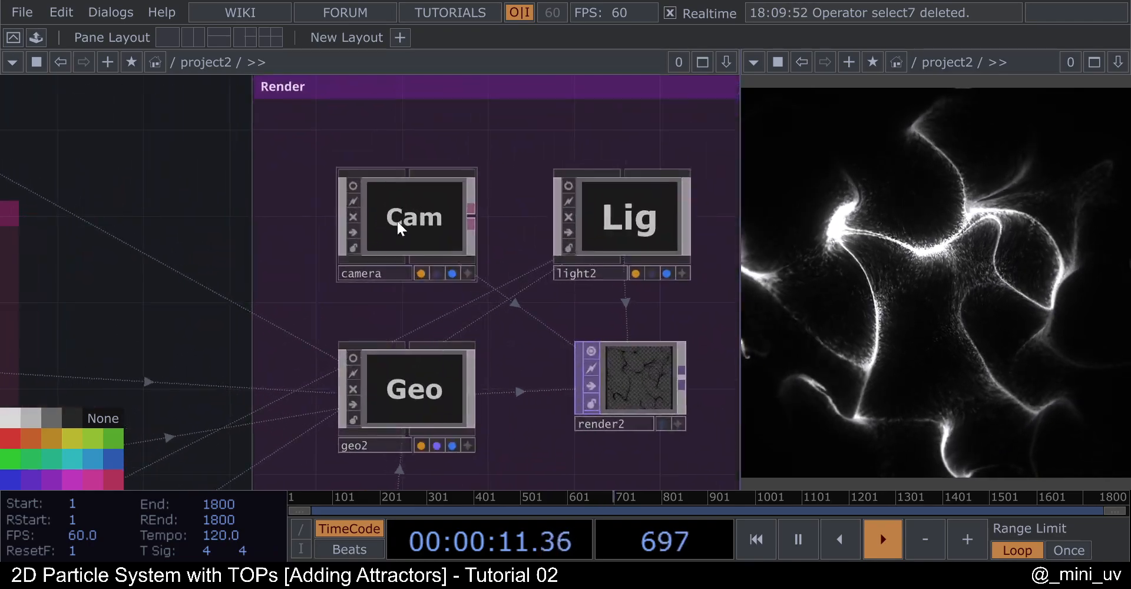
{"action": "left_click", "coordinate": [398, 217]}
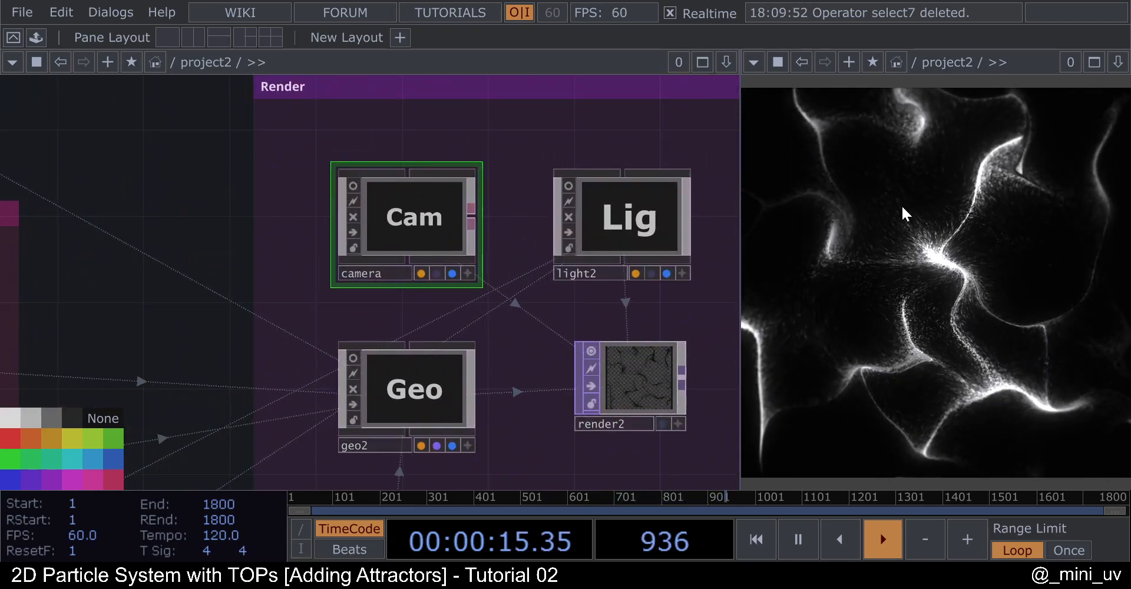
{"action": "scroll", "coordinate": [530, 253], "scroll_direction": "down", "scroll_amount": 10}
{"action": "scroll", "coordinate": [528, 268], "scroll_direction": "down", "scroll_amount": 3}
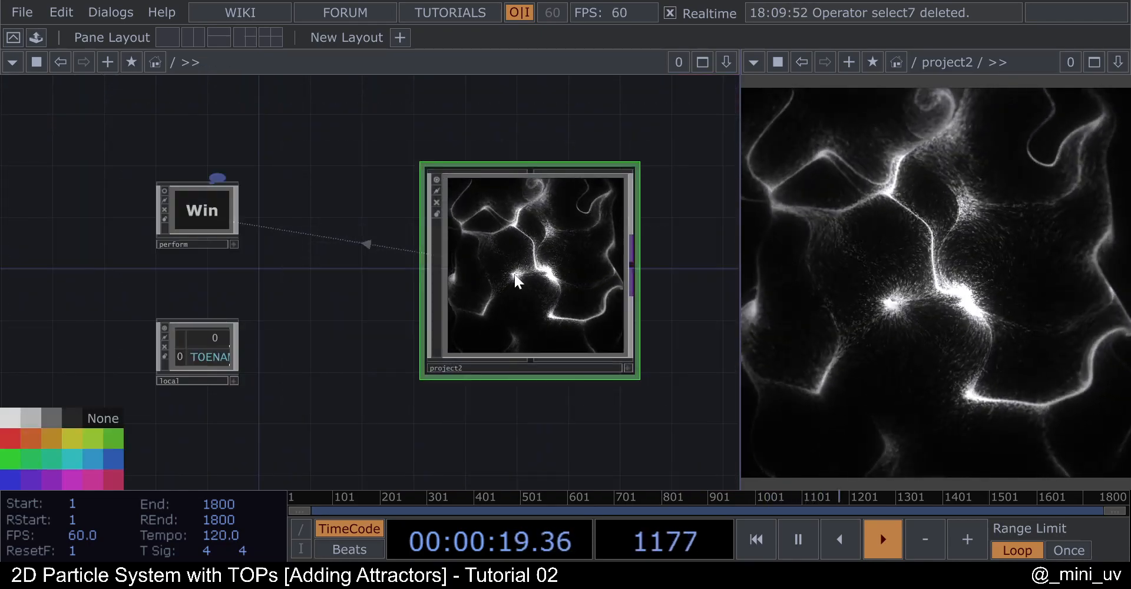
{"action": "scroll", "coordinate": [472, 247], "scroll_direction": "up", "scroll_amount": 3}
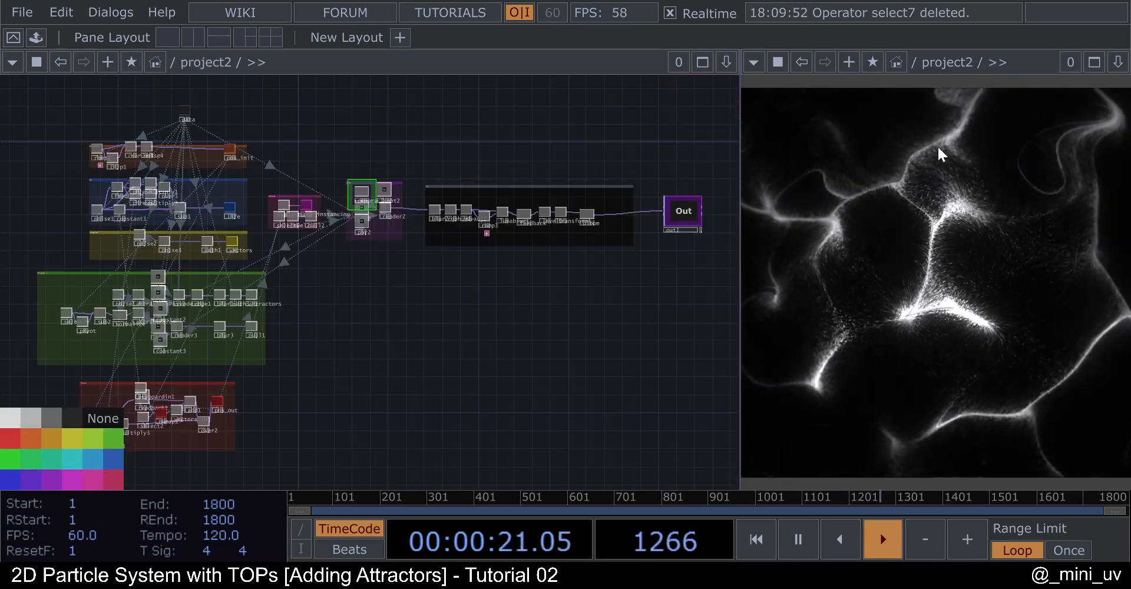
Examine the camera, light, geometry and render2 operators in the Render group, and review how the group connects to the surrounding network.
{"action": "left_click", "coordinate": [754, 62]}
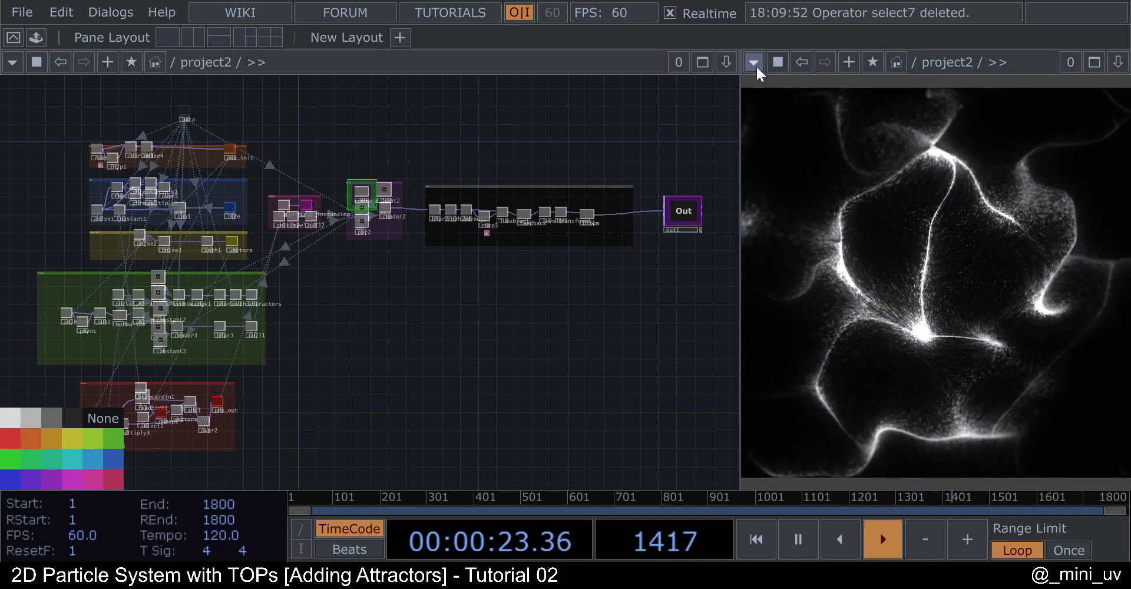
{"action": "scroll", "coordinate": [423, 228], "scroll_direction": "up", "scroll_amount": 2}
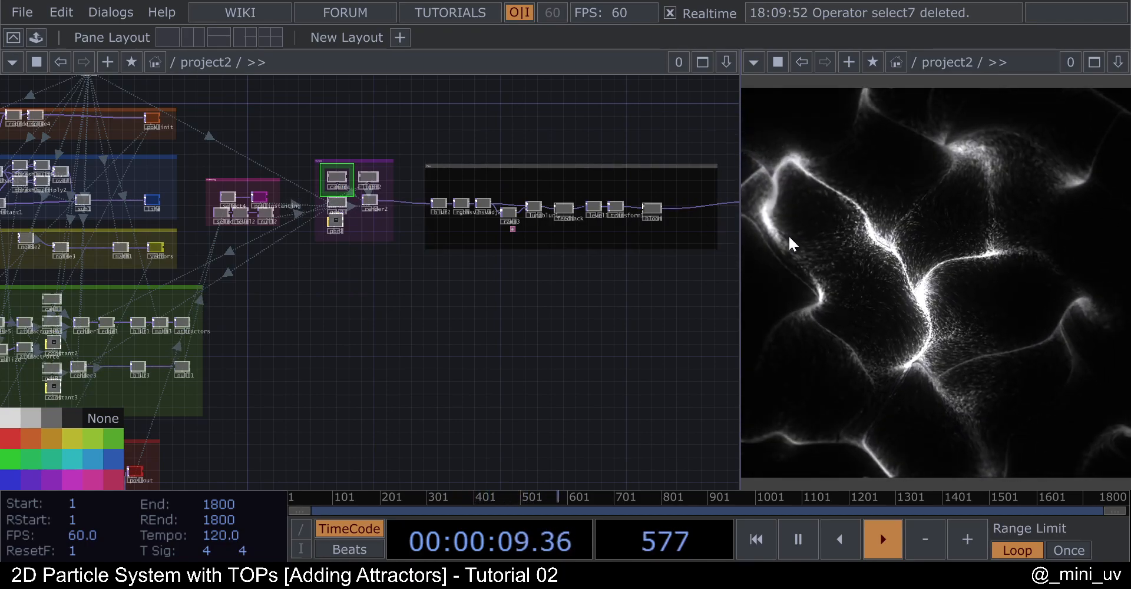
{"action": "scroll", "coordinate": [365, 188], "scroll_direction": "up", "scroll_amount": 5}
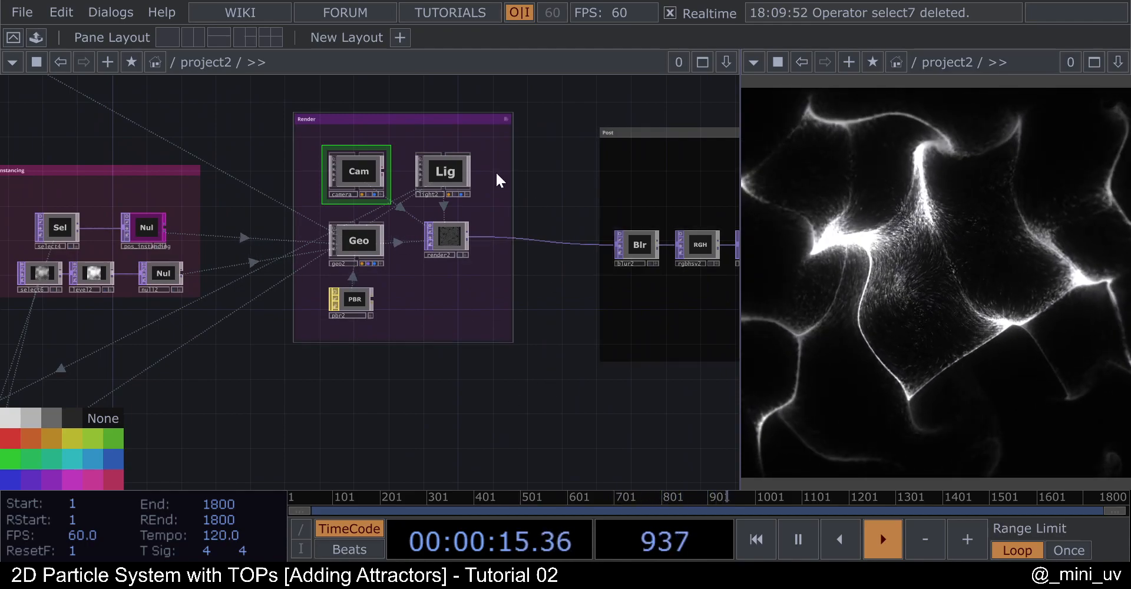
{"action": "scroll", "coordinate": [454, 223], "scroll_direction": "up", "scroll_amount": 5}
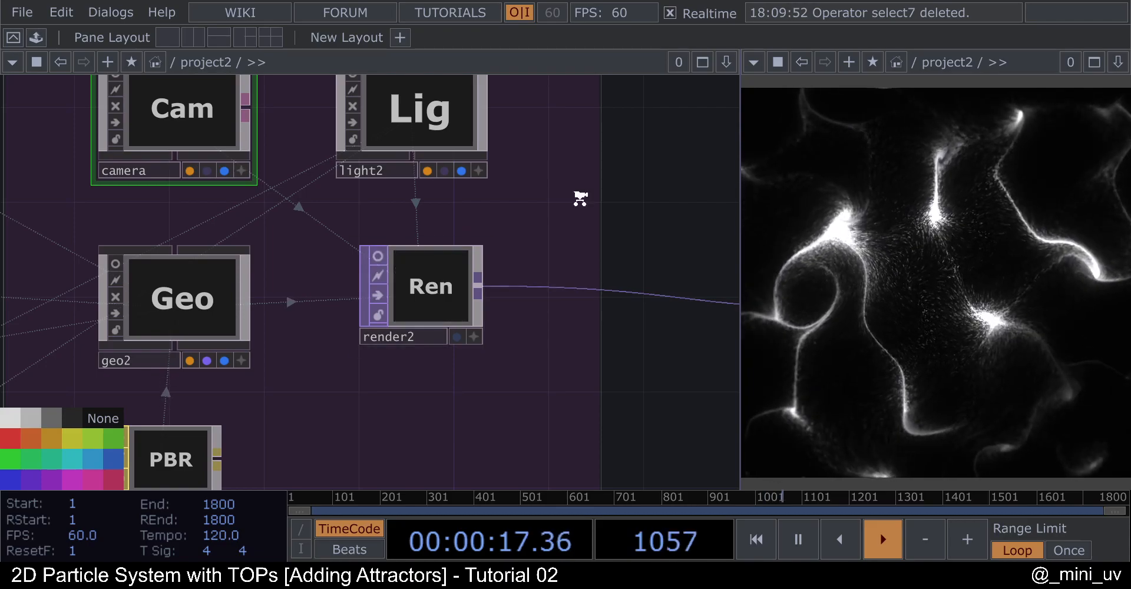
{"action": "scroll", "coordinate": [497, 329], "scroll_direction": "down", "scroll_amount": 10}
{"action": "left_click_drag", "start_coordinate": [542, 274], "coordinate": [471, 331]}
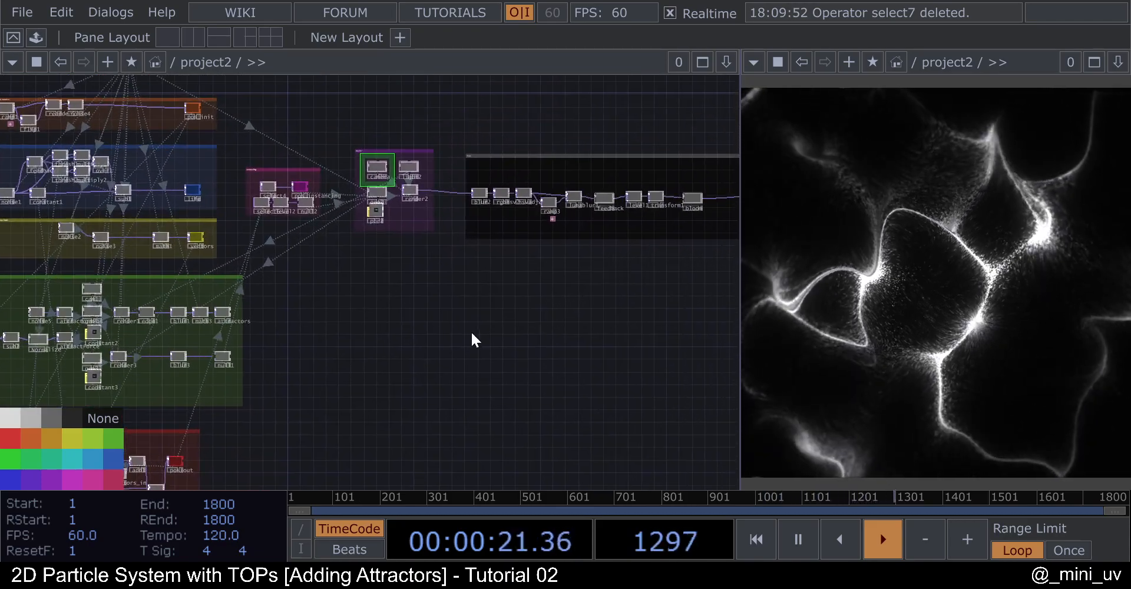
{"action": "scroll", "coordinate": [673, 152], "scroll_direction": "up", "scroll_amount": 3}
{"action": "scroll", "coordinate": [673, 151], "scroll_direction": "down", "scroll_amount": 3}
{"action": "left_click_drag", "start_coordinate": [556, 273], "coordinate": [615, 266]}
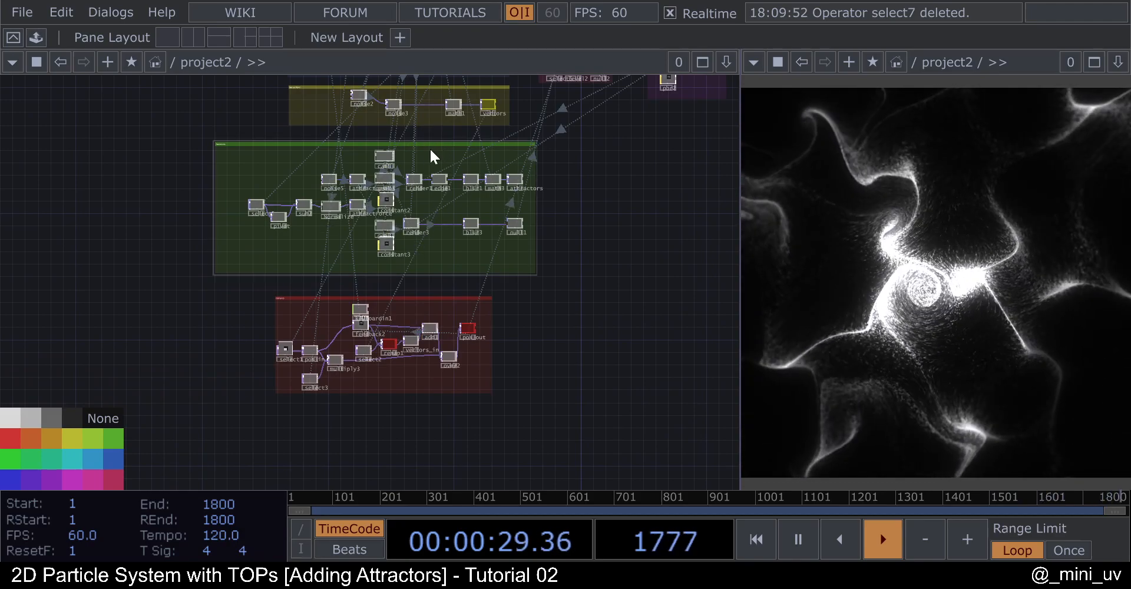
Turn on the output preview of render1 in the green Attractors group.
{"action": "scroll", "coordinate": [441, 176], "scroll_direction": "up", "scroll_amount": 5}
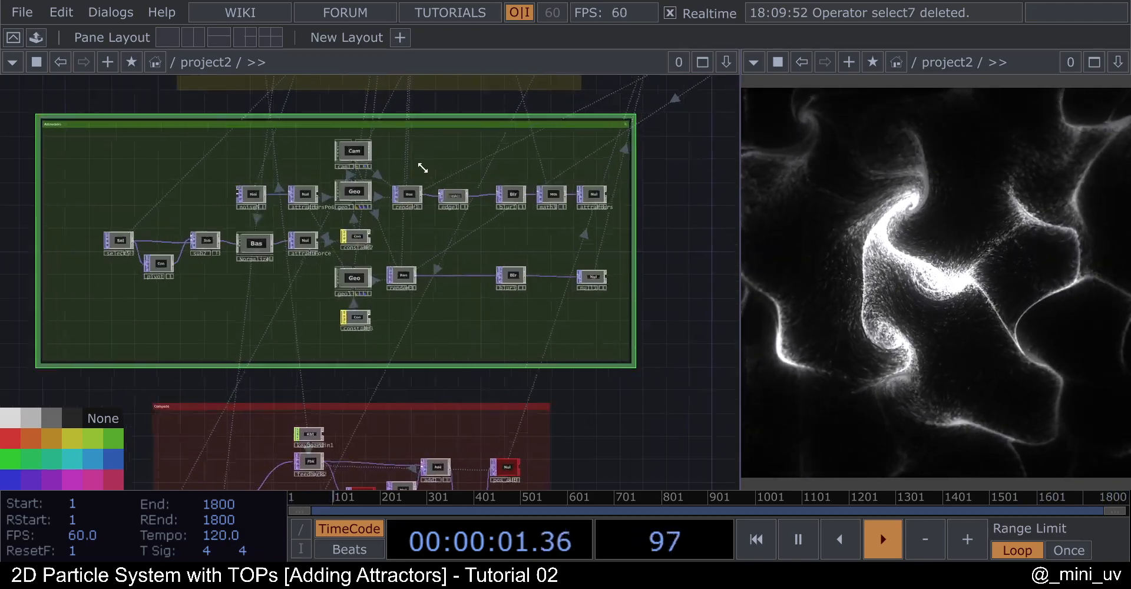
{"action": "scroll", "coordinate": [435, 200], "scroll_direction": "up", "scroll_amount": 2}
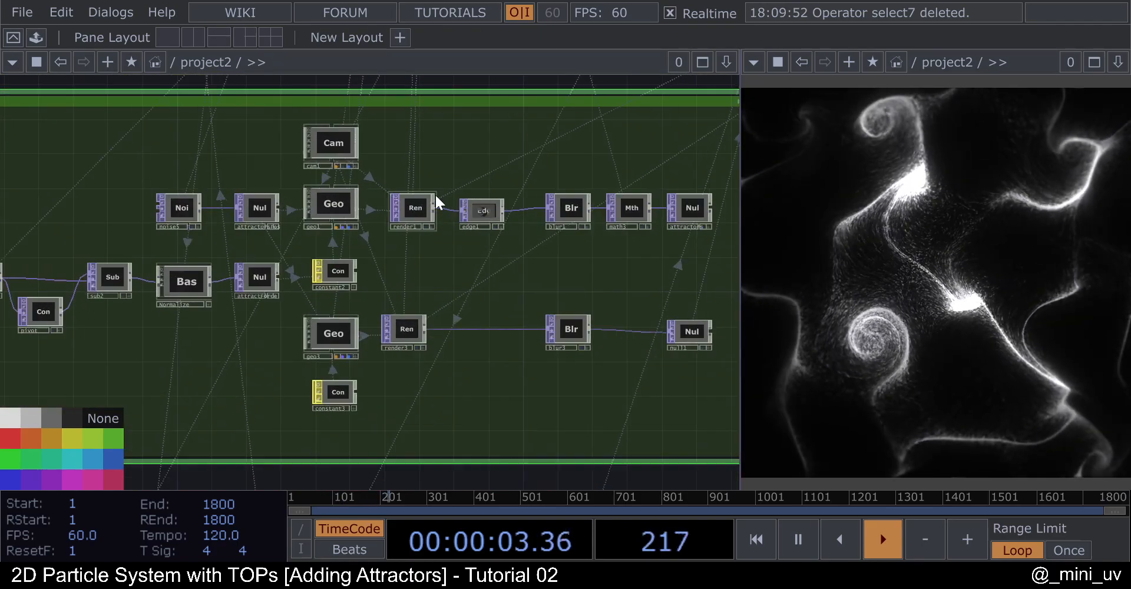
{"action": "scroll", "coordinate": [434, 200], "scroll_direction": "down", "scroll_amount": 2}
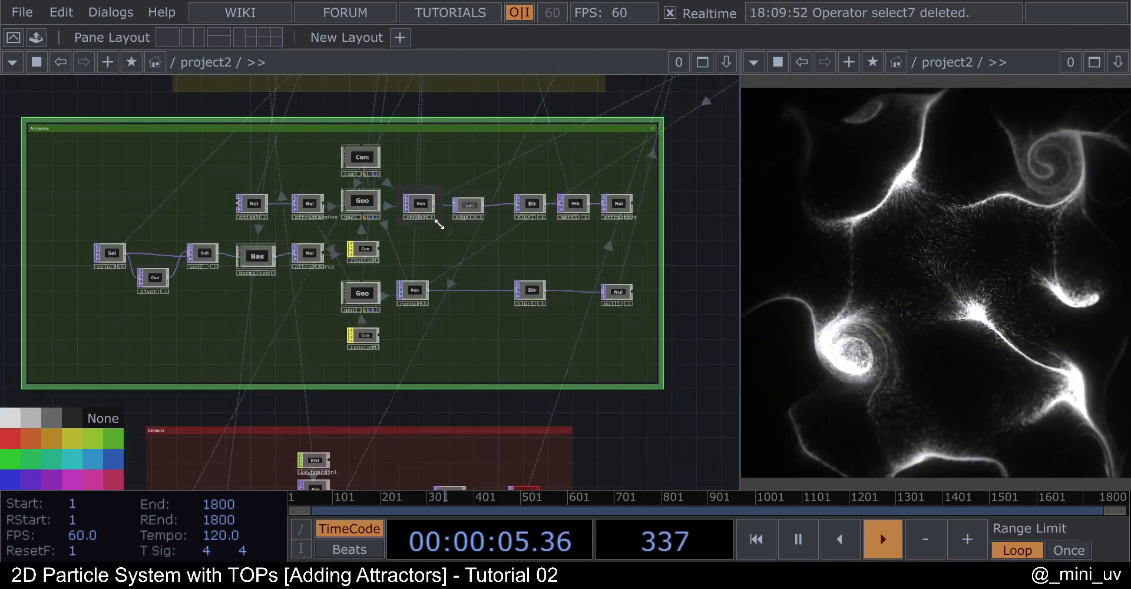
{"action": "scroll", "coordinate": [415, 203], "scroll_direction": "up", "scroll_amount": 6}
{"action": "scroll", "coordinate": [433, 180], "scroll_direction": "up", "scroll_amount": 2}
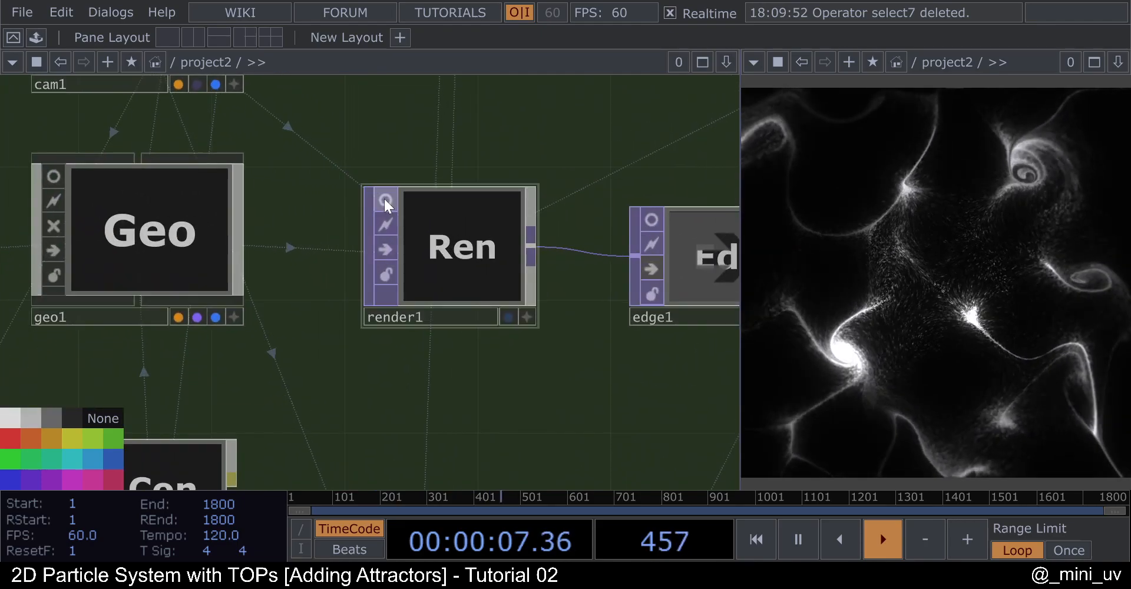
{"action": "scroll", "coordinate": [416, 237], "scroll_direction": "down", "scroll_amount": 2}
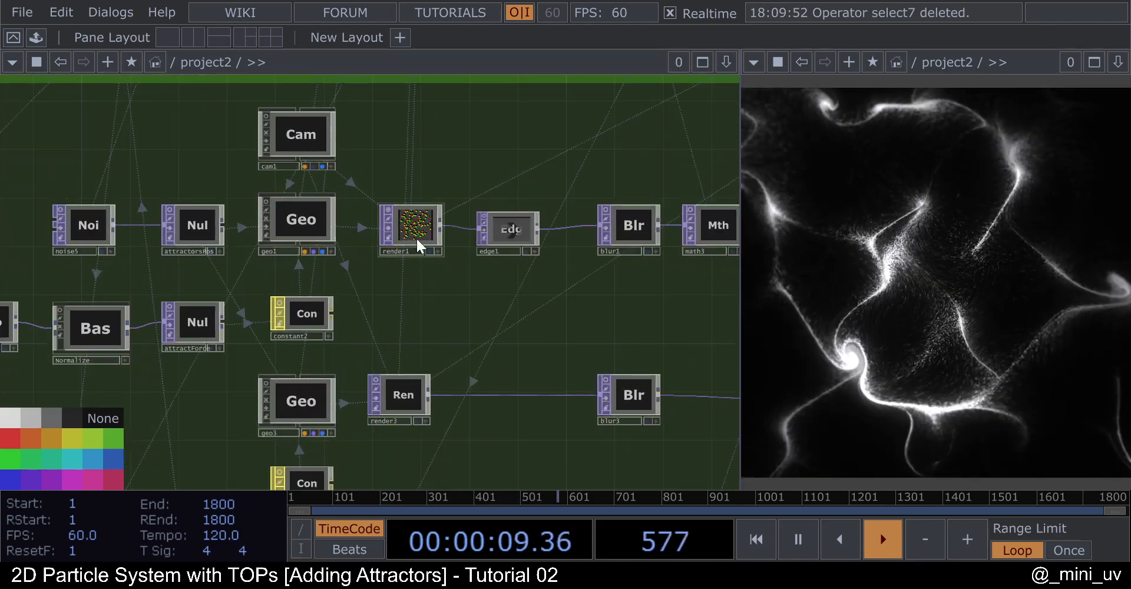
Examine render1's attractor image up close, checking the colour distribution and spread of its circles.
{"action": "scroll", "coordinate": [418, 236], "scroll_direction": "up", "scroll_amount": 6}
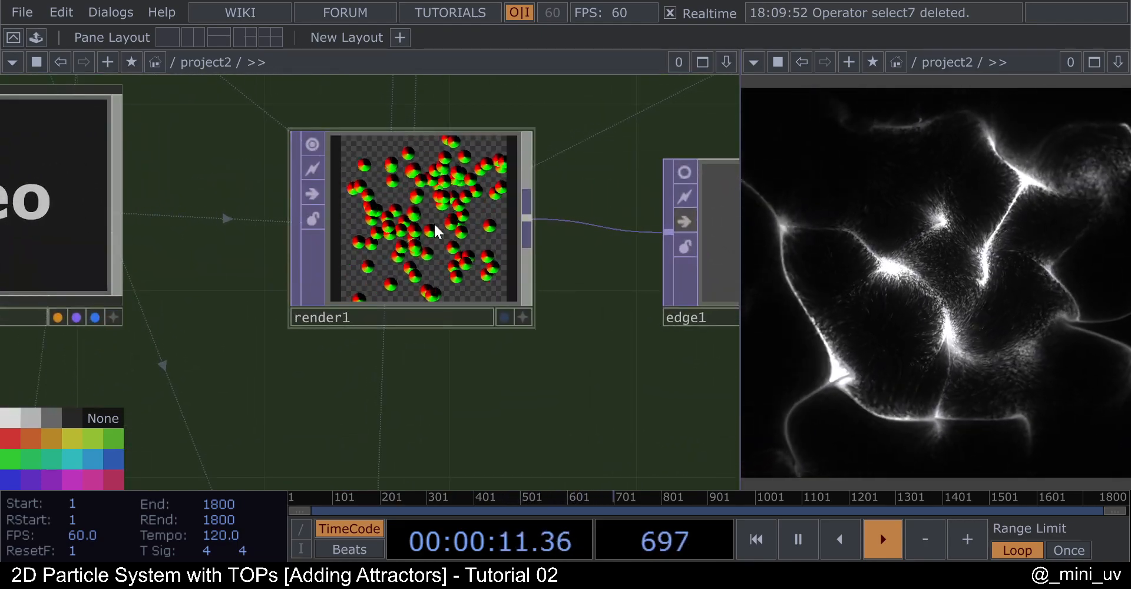
{"action": "scroll", "coordinate": [353, 277], "scroll_direction": "down", "scroll_amount": 5}
{"action": "scroll", "coordinate": [359, 272], "scroll_direction": "up", "scroll_amount": 3}
{"action": "scroll", "coordinate": [358, 276], "scroll_direction": "up", "scroll_amount": 3}
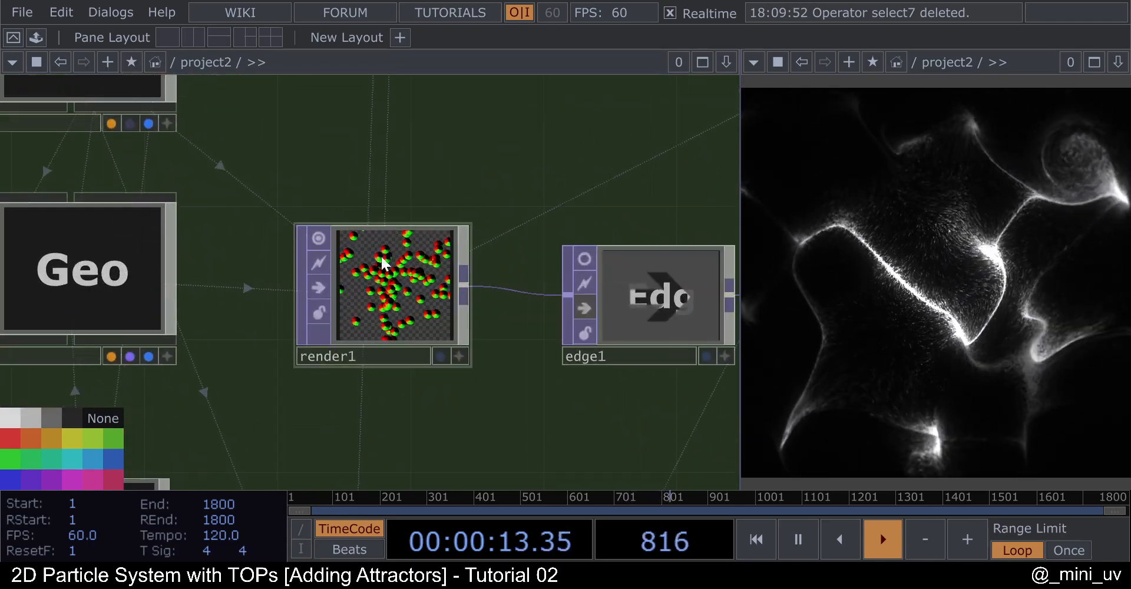
{"action": "scroll", "coordinate": [480, 254], "scroll_direction": "down", "scroll_amount": 1}
{"action": "scroll", "coordinate": [406, 277], "scroll_direction": "up", "scroll_amount": 3}
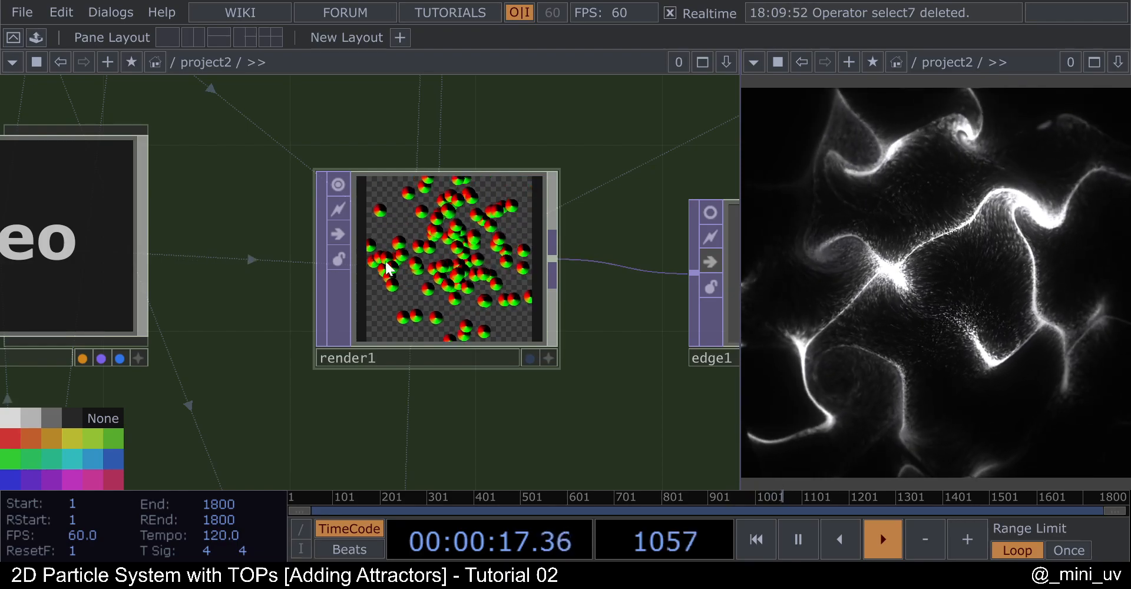
{"action": "scroll", "coordinate": [412, 258], "scroll_direction": "up", "scroll_amount": 1}
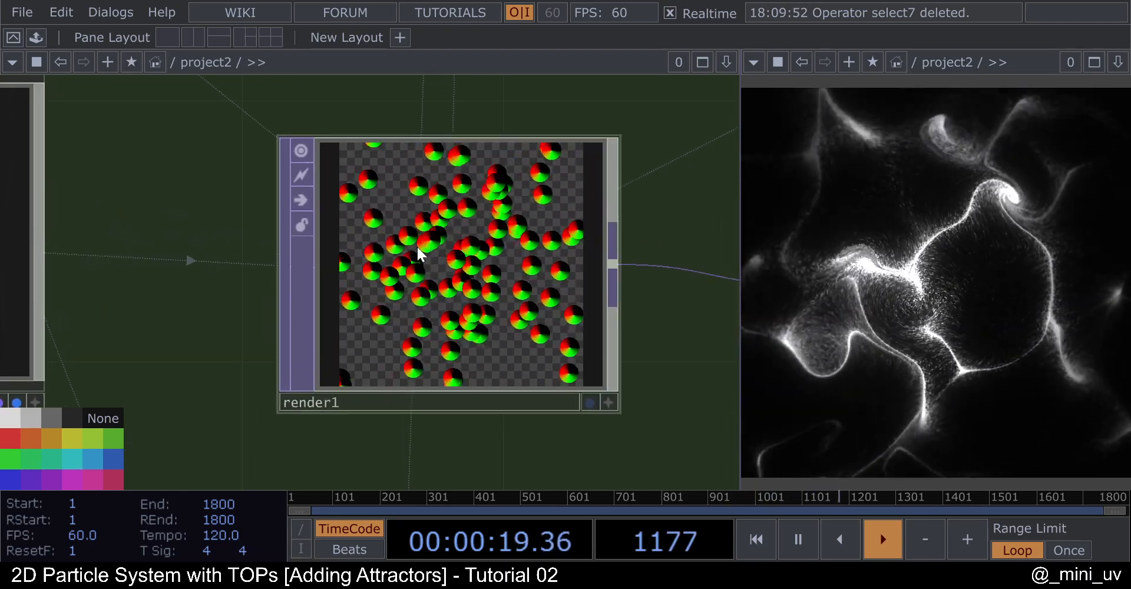
{"action": "scroll", "coordinate": [412, 259], "scroll_direction": "down", "scroll_amount": 5}
{"action": "scroll", "coordinate": [412, 259], "scroll_direction": "up", "scroll_amount": 4}
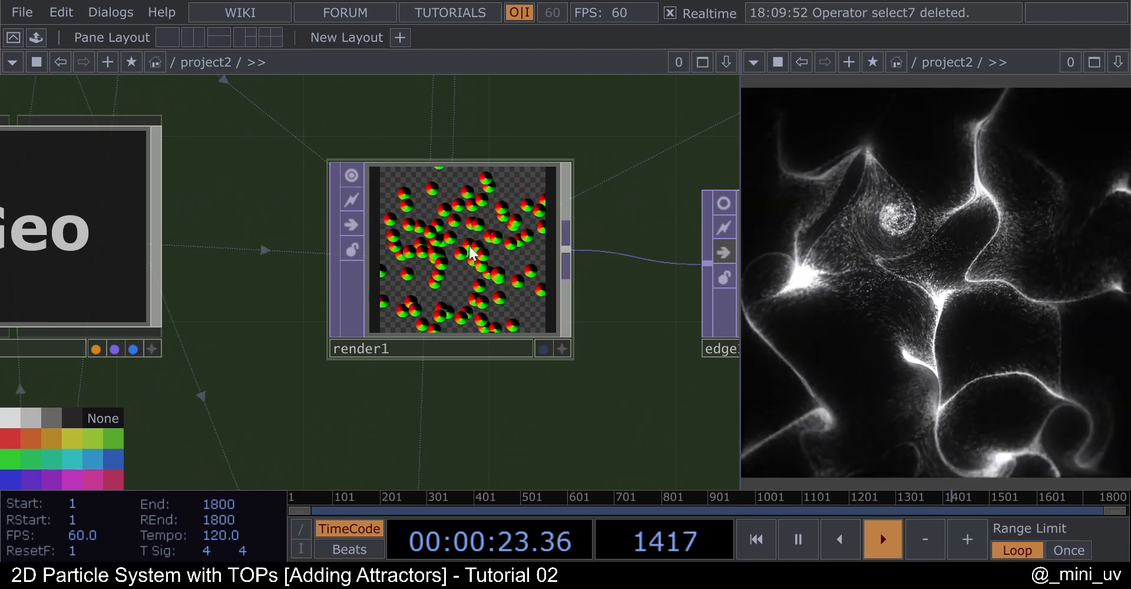
Preview the output of noise5, which feeds attractorsPos, and compare it with the circles rendered by render1.
{"action": "scroll", "coordinate": [471, 250], "scroll_direction": "down", "scroll_amount": 5}
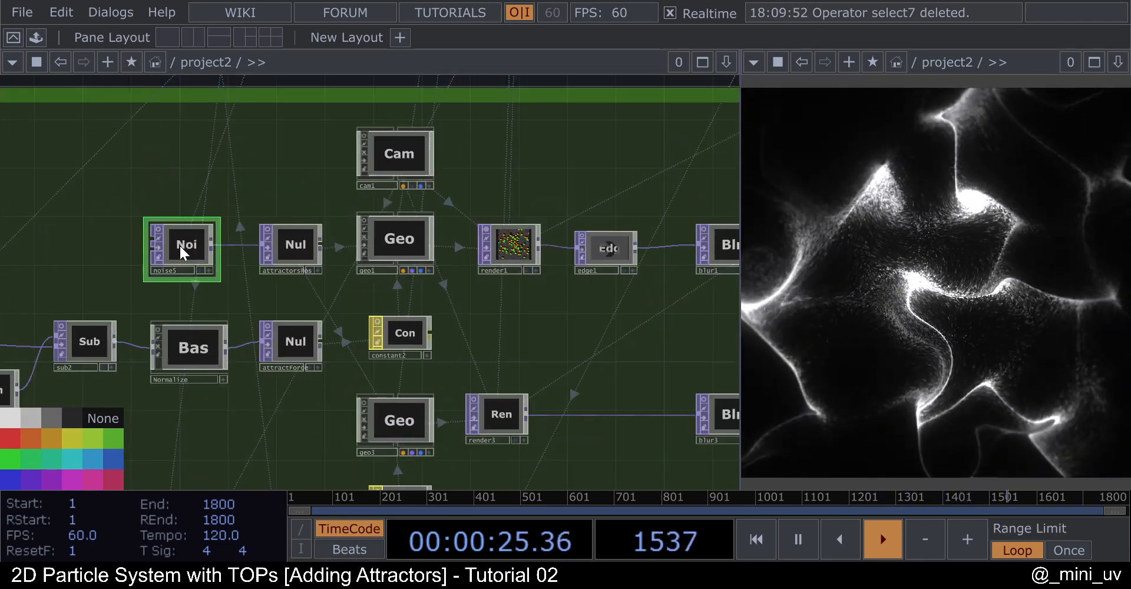
{"action": "scroll", "coordinate": [177, 242], "scroll_direction": "up", "scroll_amount": 5}
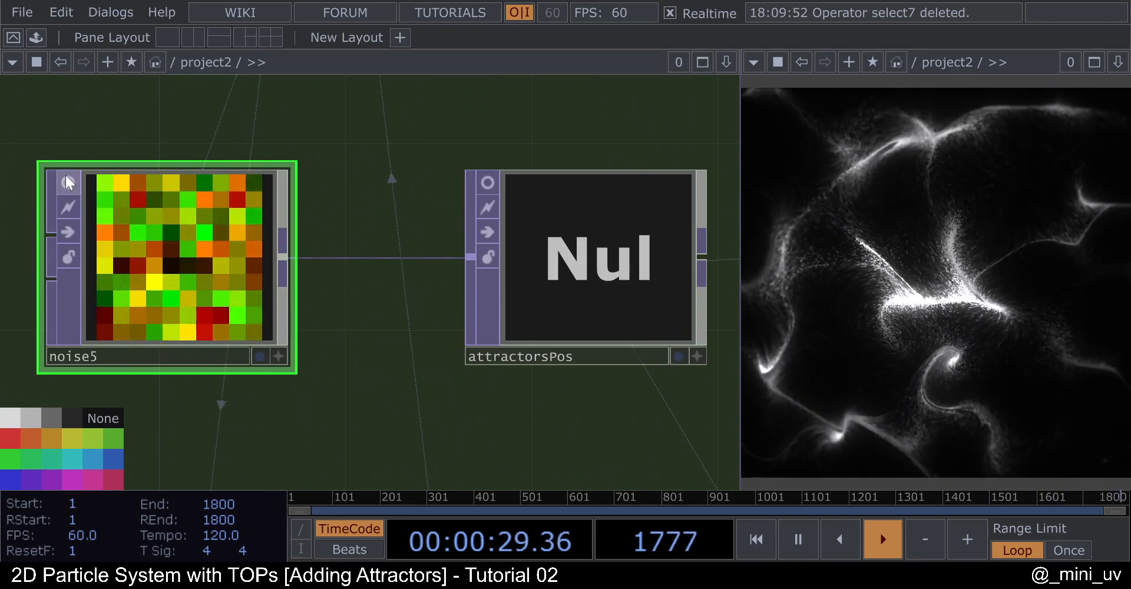
{"action": "scroll", "coordinate": [65, 175], "scroll_direction": "down", "scroll_amount": 6}
{"action": "scroll", "coordinate": [463, 218], "scroll_direction": "up", "scroll_amount": 6}
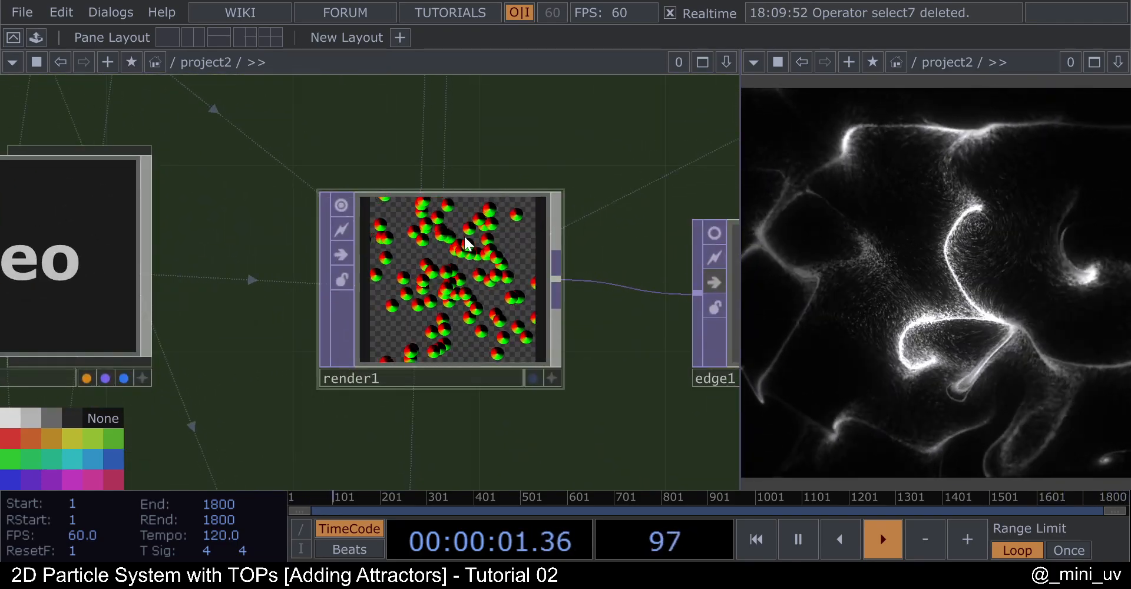
{"action": "scroll", "coordinate": [467, 242], "scroll_direction": "down", "scroll_amount": 4}
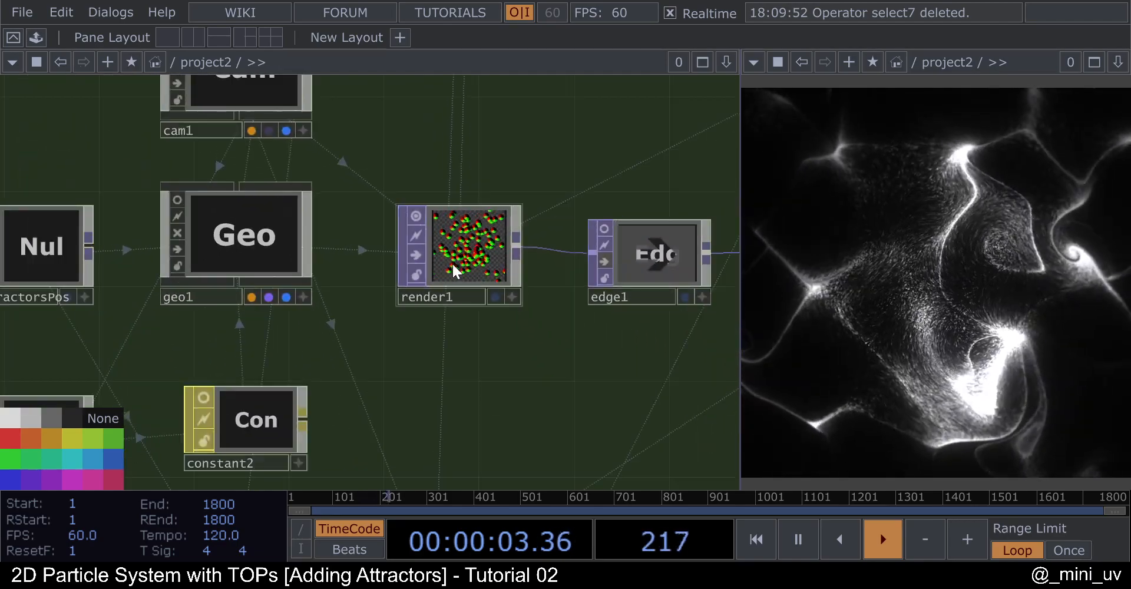
{"action": "scroll", "coordinate": [454, 272], "scroll_direction": "up", "scroll_amount": 6}
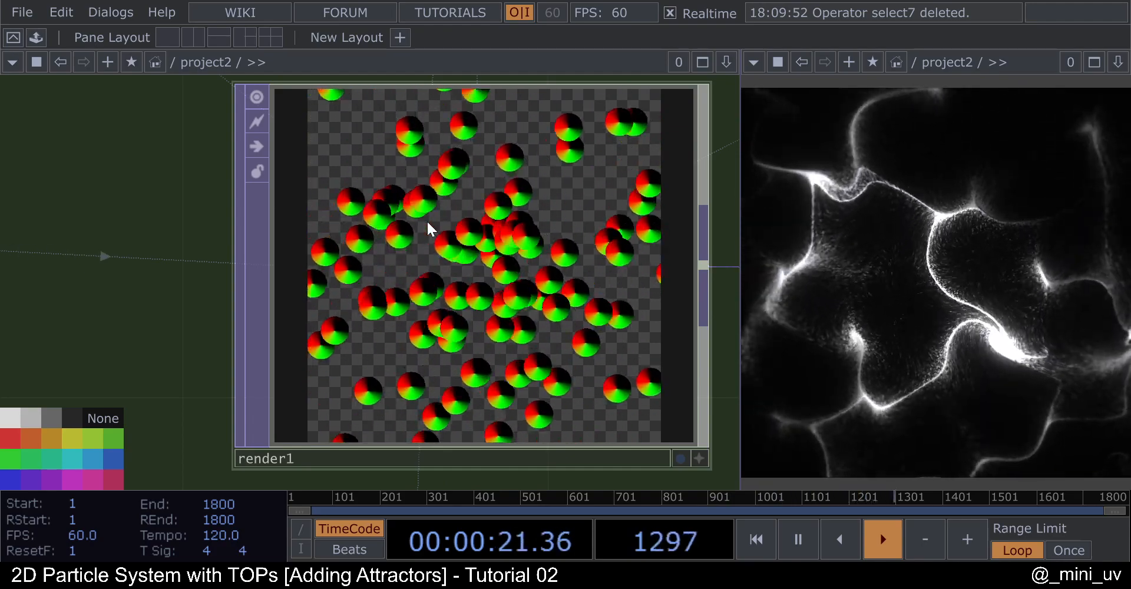
{"action": "scroll", "coordinate": [434, 258], "scroll_direction": "down", "scroll_amount": 3}
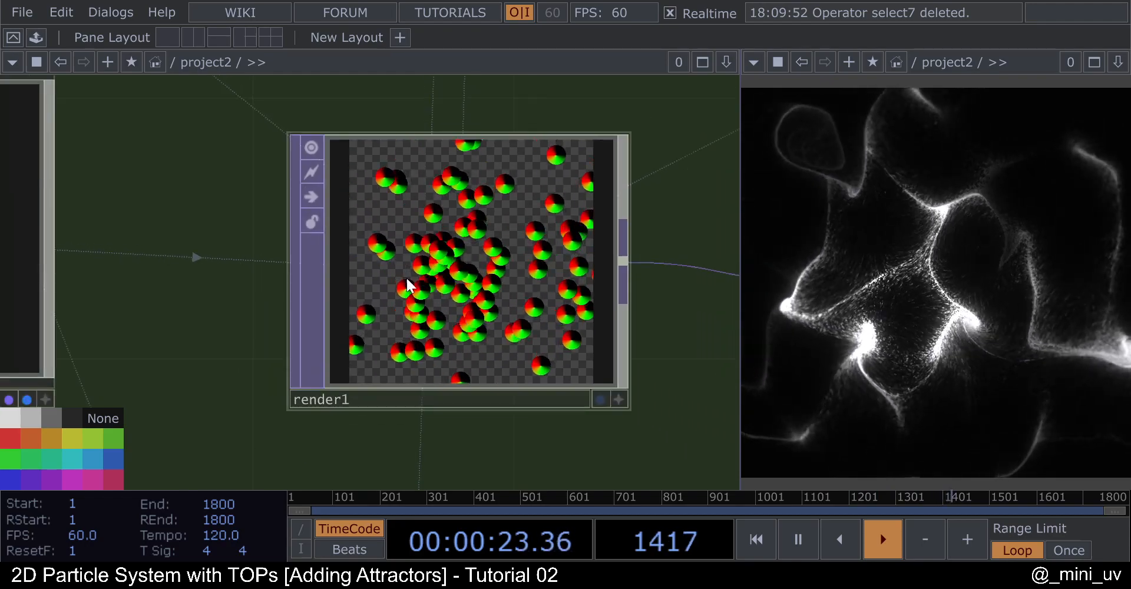
{"action": "scroll", "coordinate": [349, 283], "scroll_direction": "down", "scroll_amount": 2}
{"action": "scroll", "coordinate": [348, 283], "scroll_direction": "down", "scroll_amount": 2}
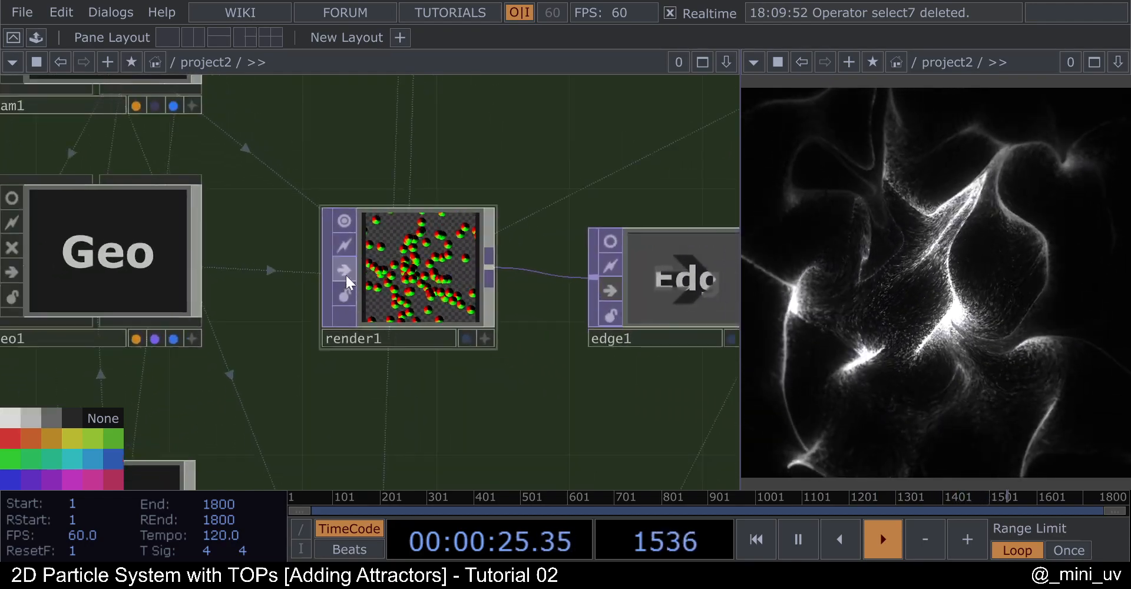
Trace the chain from render1 through edge1 to the attractors null, and temporarily preview blur1's output up close.
{"action": "left_click_drag", "start_coordinate": [505, 149], "coordinate": [408, 158]}
{"action": "scroll", "coordinate": [238, 272], "scroll_direction": "down", "scroll_amount": 5}
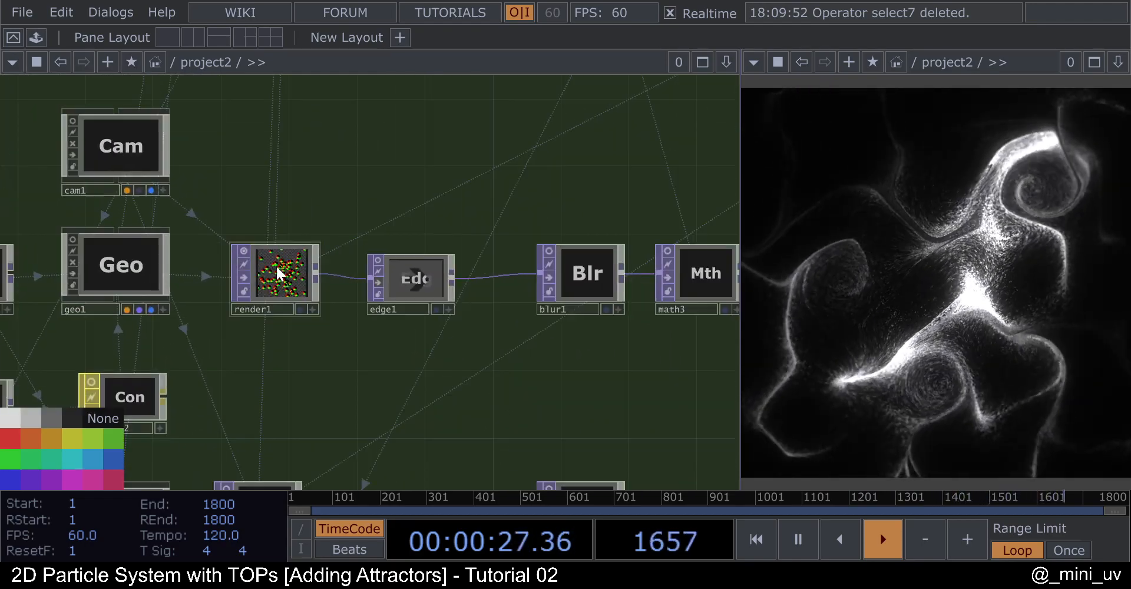
{"action": "scroll", "coordinate": [277, 268], "scroll_direction": "up", "scroll_amount": 5}
{"action": "scroll", "coordinate": [253, 269], "scroll_direction": "down", "scroll_amount": 7}
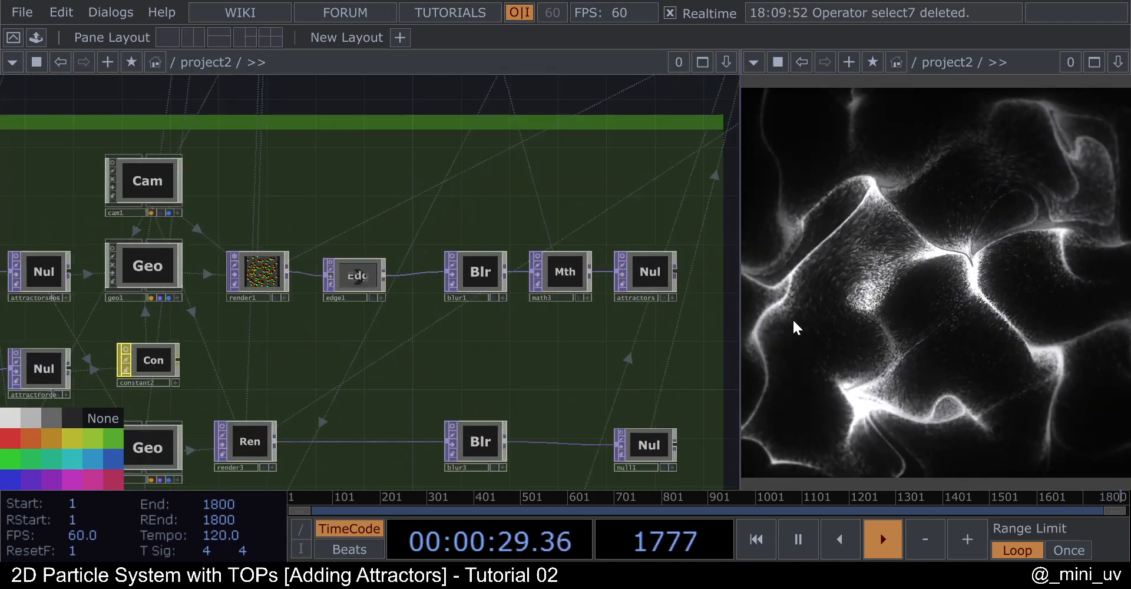
{"action": "scroll", "coordinate": [672, 248], "scroll_direction": "up", "scroll_amount": 3}
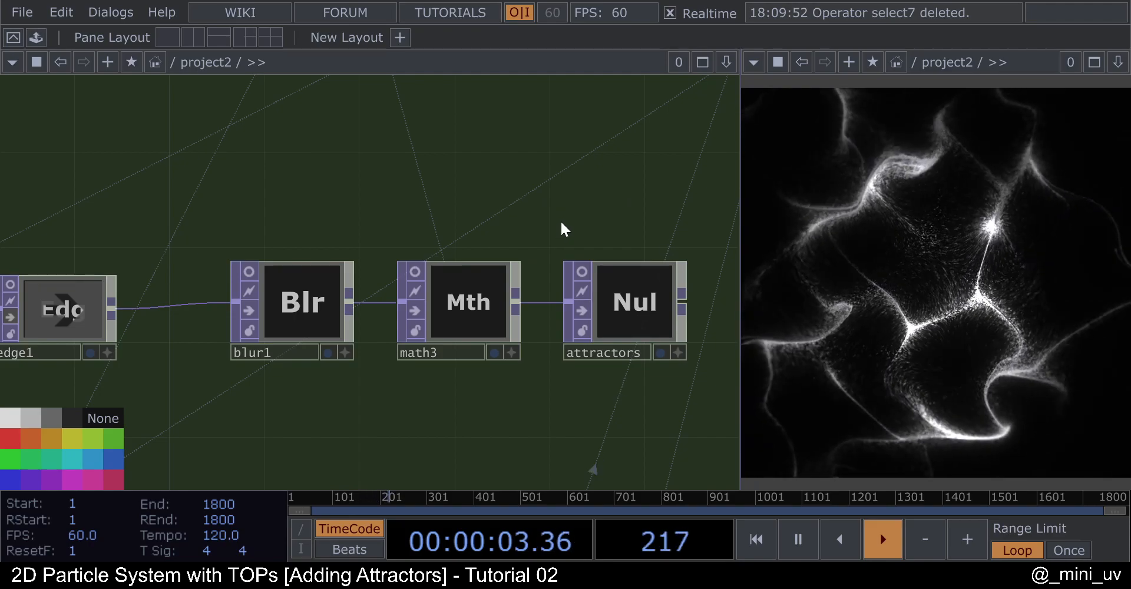
{"action": "left_click", "coordinate": [252, 271]}
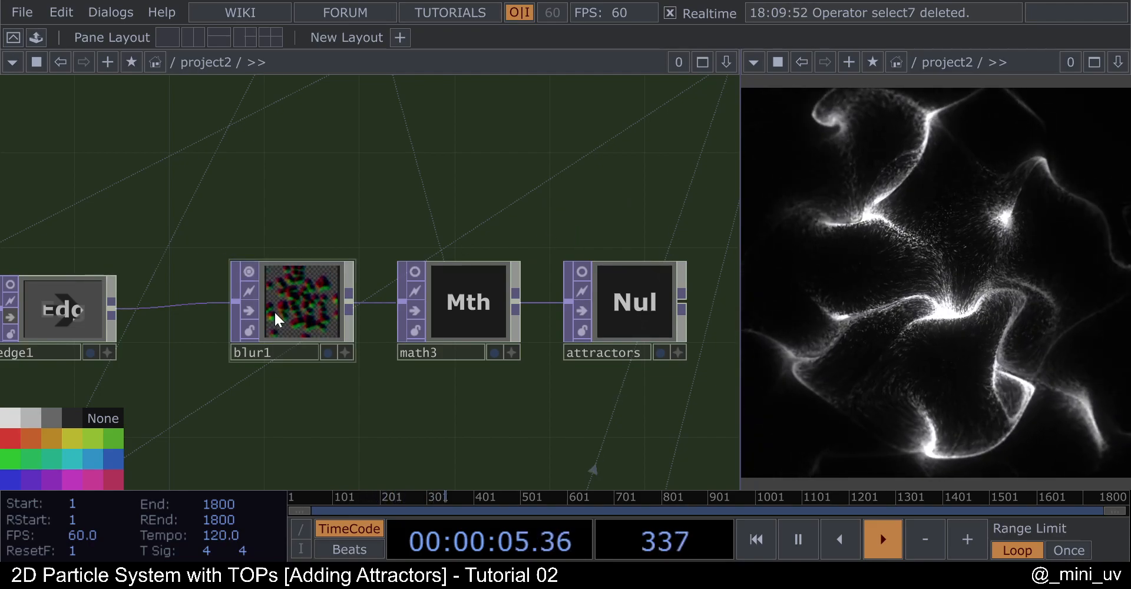
{"action": "scroll", "coordinate": [274, 308], "scroll_direction": "up", "scroll_amount": 5}
{"action": "scroll", "coordinate": [401, 298], "scroll_direction": "down", "scroll_amount": 2}
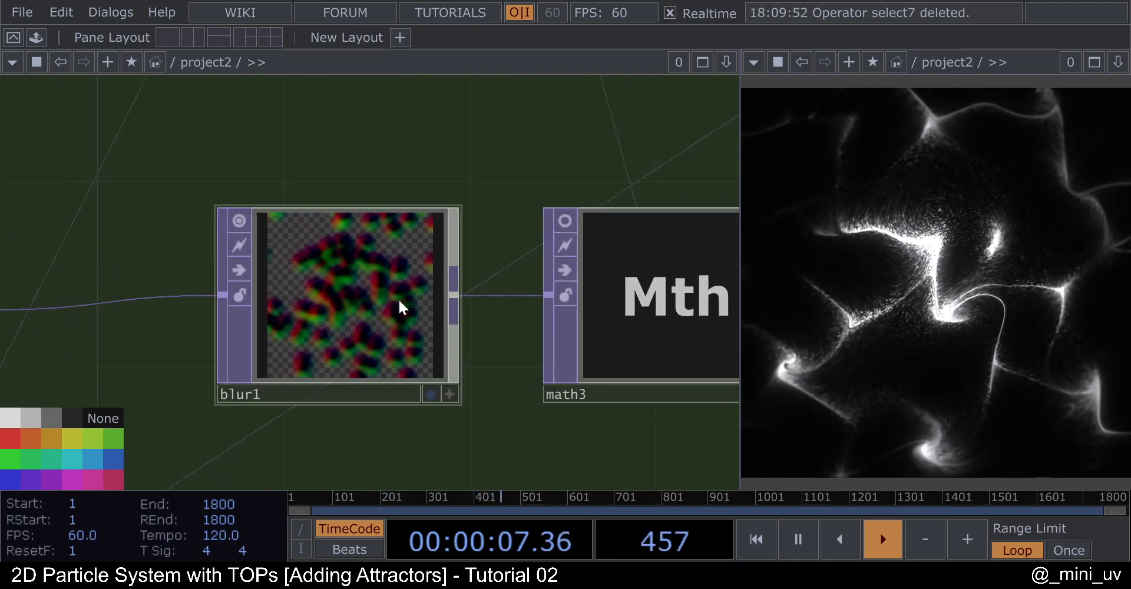
{"action": "scroll", "coordinate": [352, 316], "scroll_direction": "up", "scroll_amount": 2}
{"action": "scroll", "coordinate": [352, 316], "scroll_direction": "up", "scroll_amount": 2}
{"action": "scroll", "coordinate": [432, 321], "scroll_direction": "down", "scroll_amount": 3}
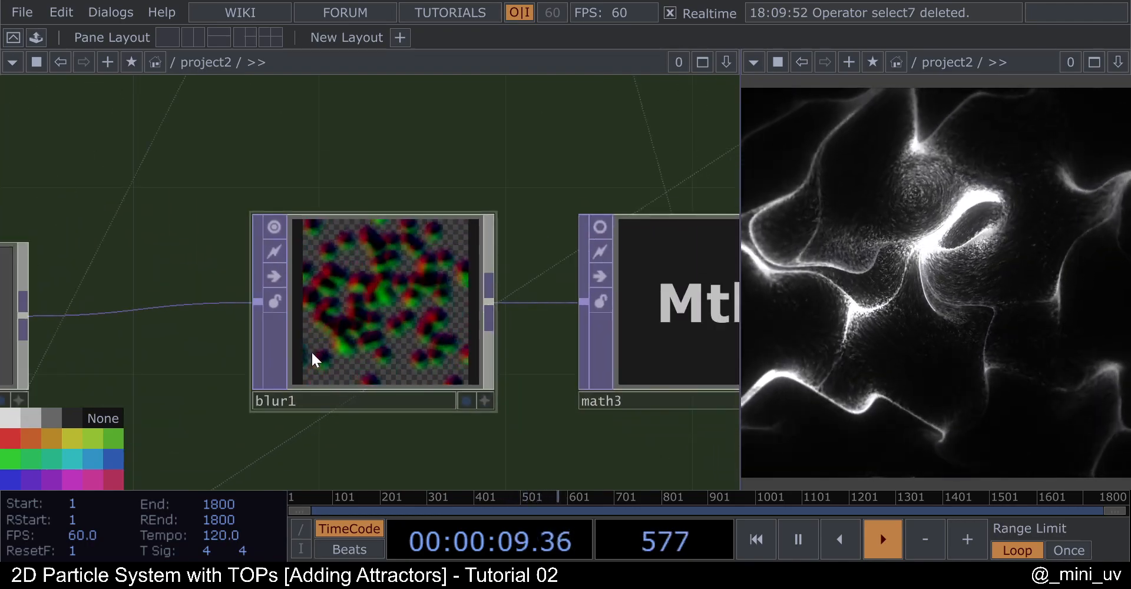
{"action": "left_click", "coordinate": [275, 230]}
Examine math3 in the Attractors group and compare its role with math1 in the yellow Vector Field group.
{"action": "scroll", "coordinate": [271, 241], "scroll_direction": "down", "scroll_amount": 1}
{"action": "scroll", "coordinate": [272, 243], "scroll_direction": "down", "scroll_amount": 3}
{"action": "scroll", "coordinate": [530, 286], "scroll_direction": "up", "scroll_amount": 4}
{"action": "left_click", "coordinate": [458, 269]}
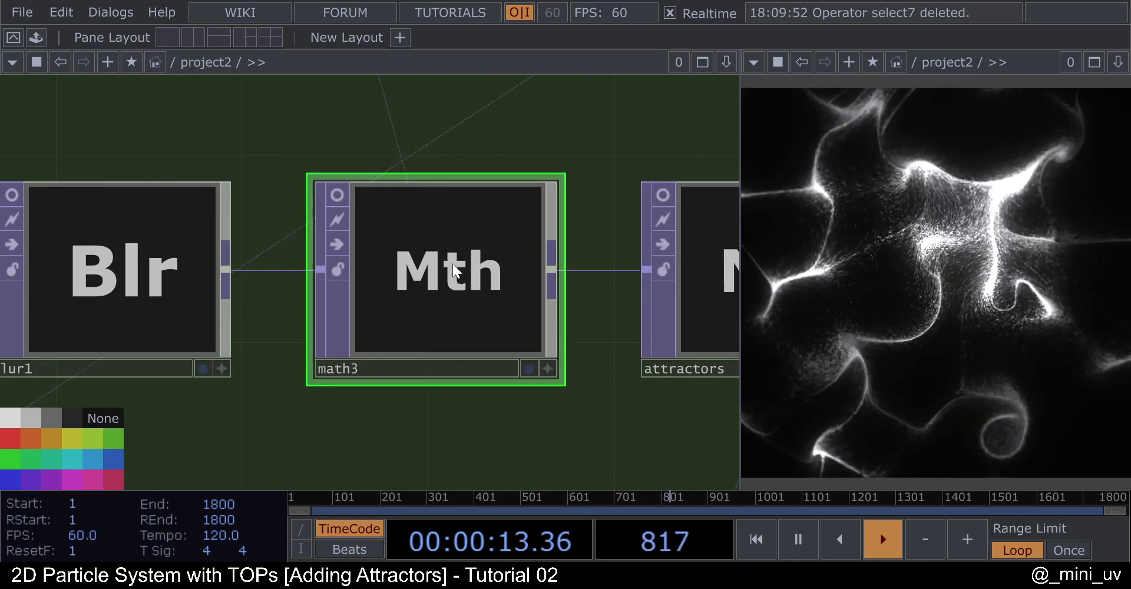
{"action": "scroll", "coordinate": [432, 256], "scroll_direction": "down", "scroll_amount": 8}
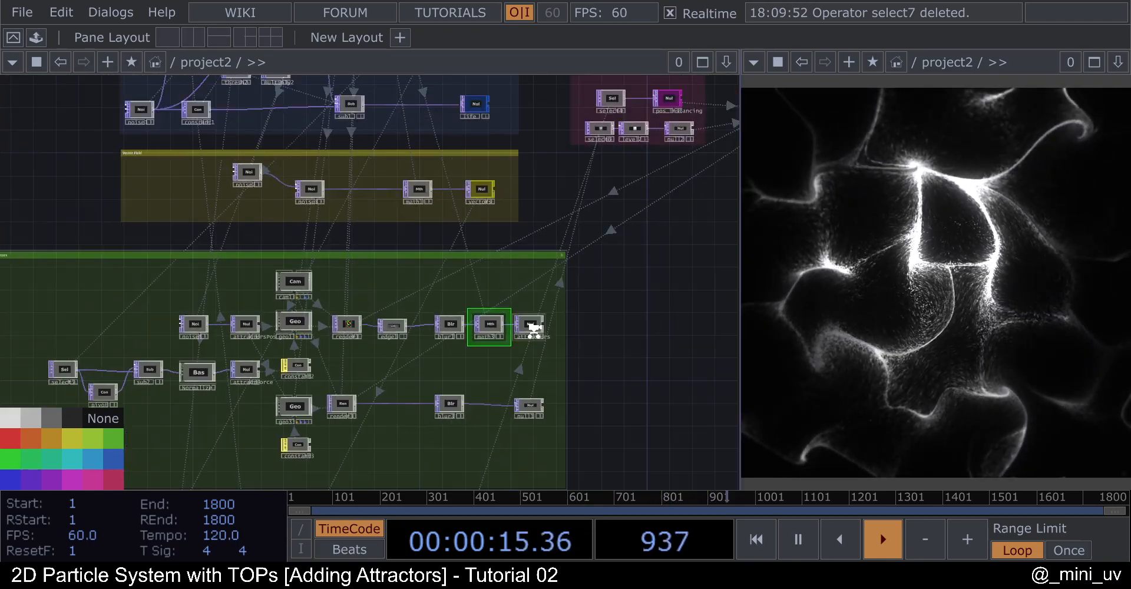
{"action": "scroll", "coordinate": [448, 227], "scroll_direction": "up", "scroll_amount": 6}
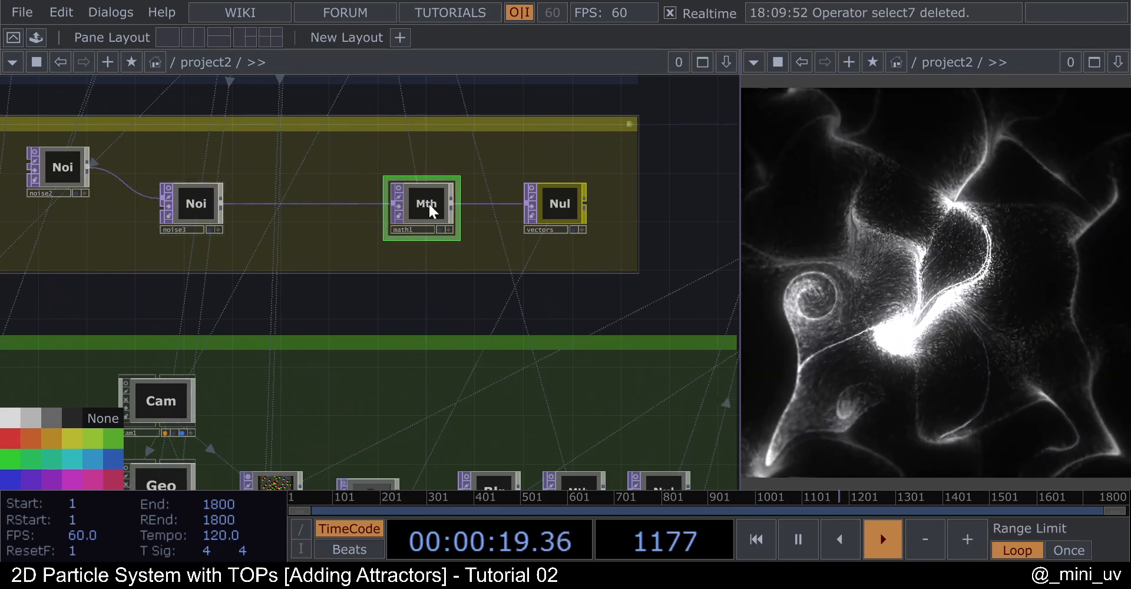
{"action": "scroll", "coordinate": [504, 410], "scroll_direction": "down", "scroll_amount": 6}
{"action": "scroll", "coordinate": [518, 313], "scroll_direction": "up", "scroll_amount": 6}
{"action": "left_click", "coordinate": [520, 310]}
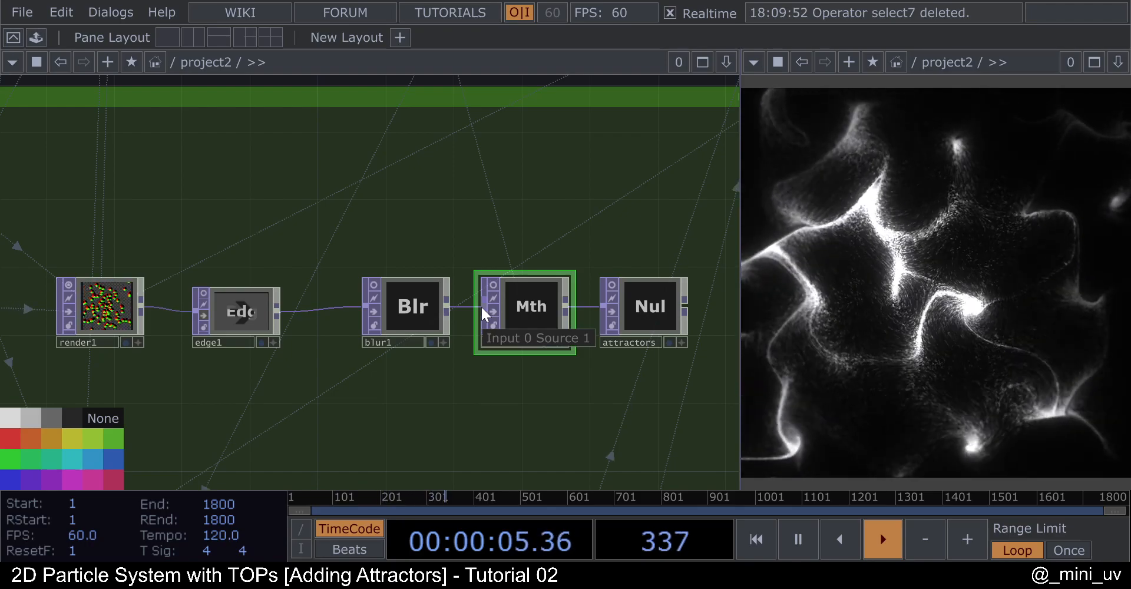
Bypass the math1 operator between noise3 and the vectors null in the Vector Field group.
{"action": "scroll", "coordinate": [481, 305], "scroll_direction": "down", "scroll_amount": 5}
{"action": "scroll", "coordinate": [429, 172], "scroll_direction": "up", "scroll_amount": 5}
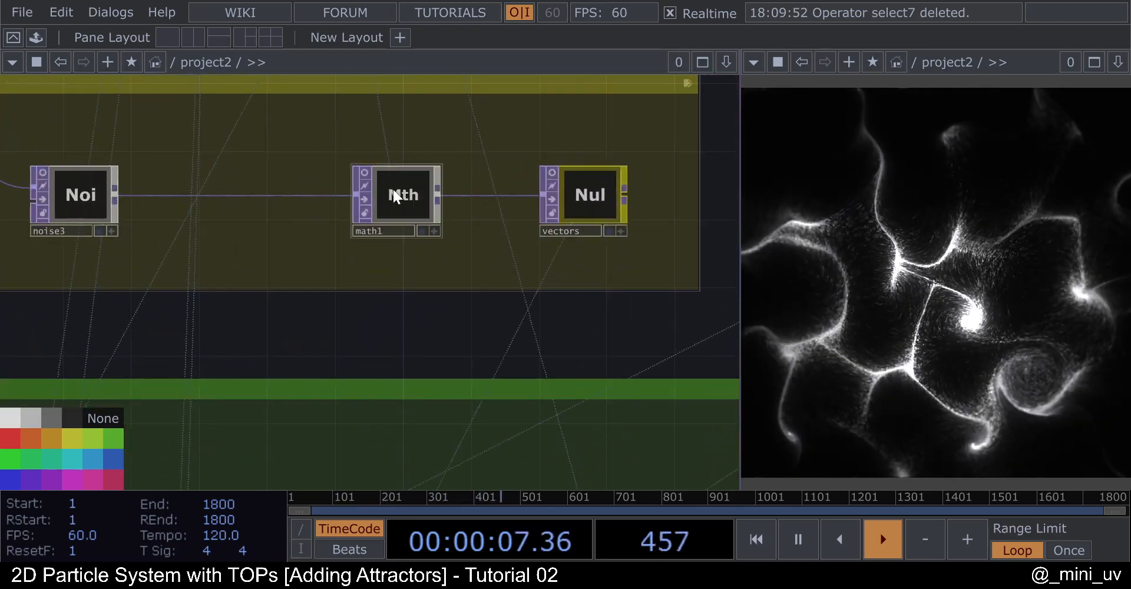
{"action": "left_click", "coordinate": [364, 200]}
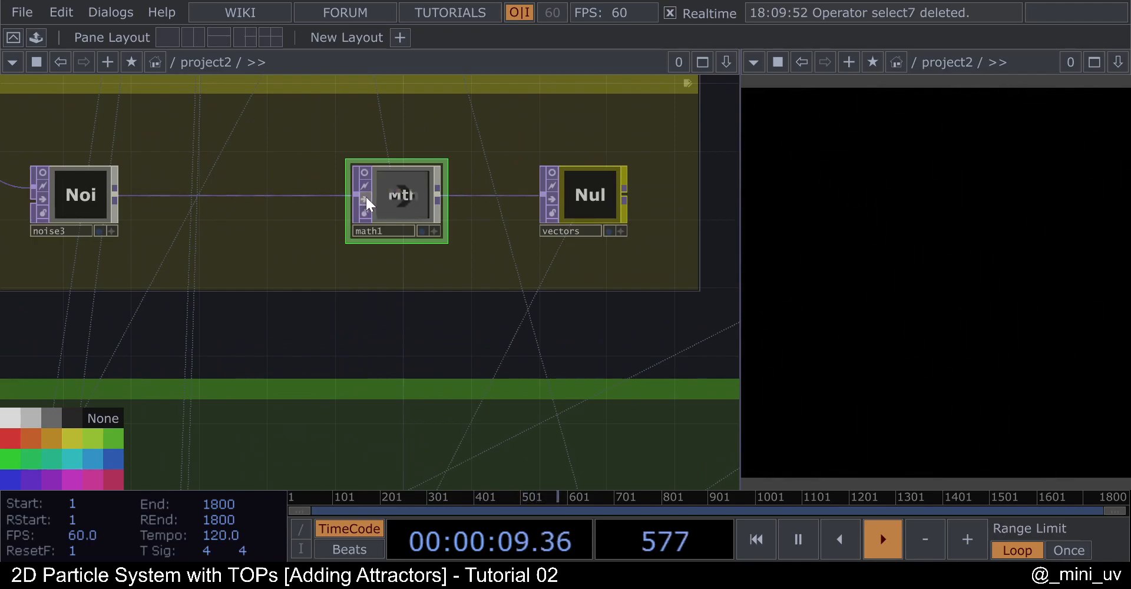
Switch the bypassed math1 operator in the Vector Field group back on.
{"action": "left_click", "coordinate": [366, 198]}
{"action": "scroll", "coordinate": [387, 199], "scroll_direction": "down", "scroll_amount": 7}
{"action": "left_click_drag", "start_coordinate": [579, 311], "coordinate": [703, 289]}
{"action": "scroll", "coordinate": [555, 284], "scroll_direction": "up", "scroll_amount": 5}
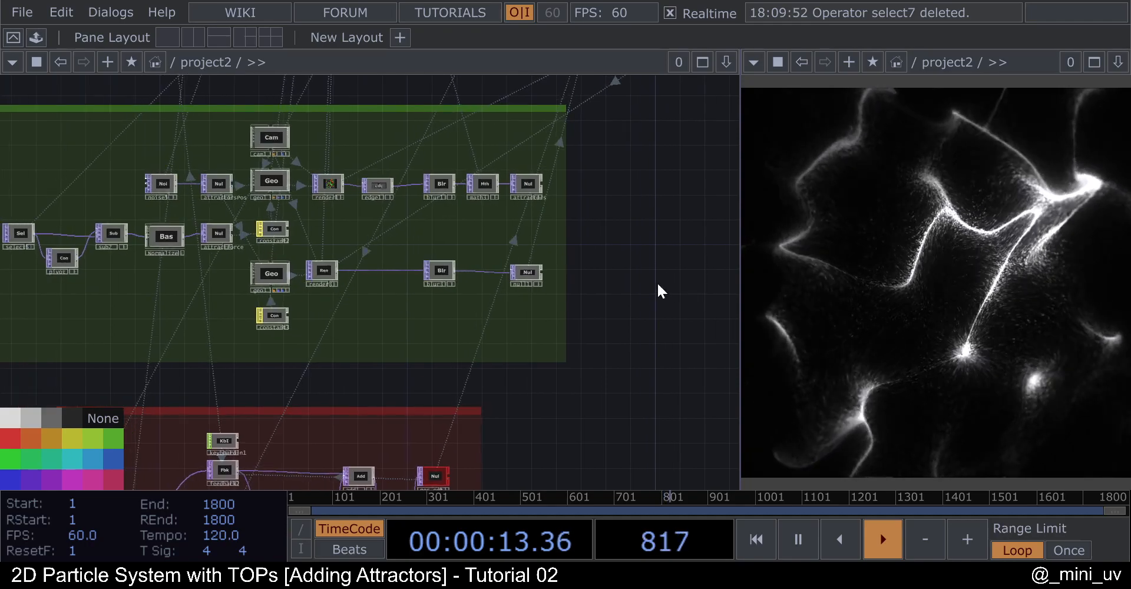
Delete the green Attractors group, first its annotation box and then all operators inside it.
{"action": "scroll", "coordinate": [649, 283], "scroll_direction": "down", "scroll_amount": 3}
{"action": "left_click_drag", "start_coordinate": [641, 349], "coordinate": [595, 373]}
{"action": "left_click", "coordinate": [408, 240]}
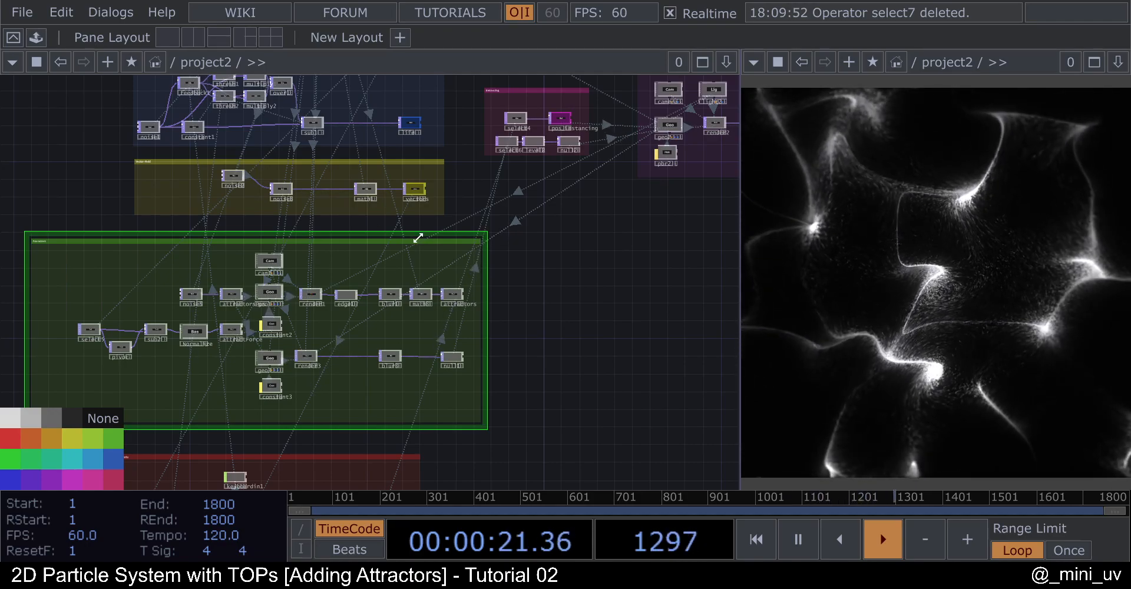
{"action": "key", "text": "Delete"}
{"action": "mouse_move", "coordinate": [43, 249]}
{"action": "left_mouse_down"}
{"action": "mouse_move", "coordinate": [466, 365]}
{"action": "mouse_move", "coordinate": [514, 401]}
{"action": "left_mouse_up"}
{"action": "key", "text": "Delete"}
{"action": "key", "text": "h"}
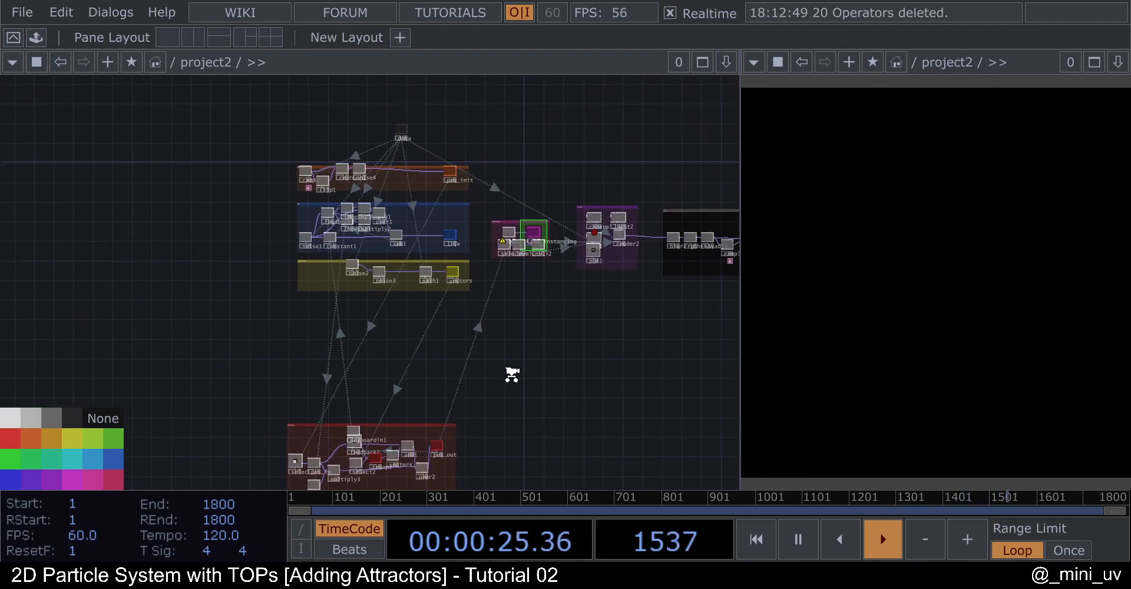
Move the red group with all its operators up to sit directly beneath the yellow Vector Field group.
{"action": "scroll", "coordinate": [415, 435], "scroll_direction": "up", "scroll_amount": 3}
{"action": "left_click_drag", "start_coordinate": [450, 331], "coordinate": [456, 311]}
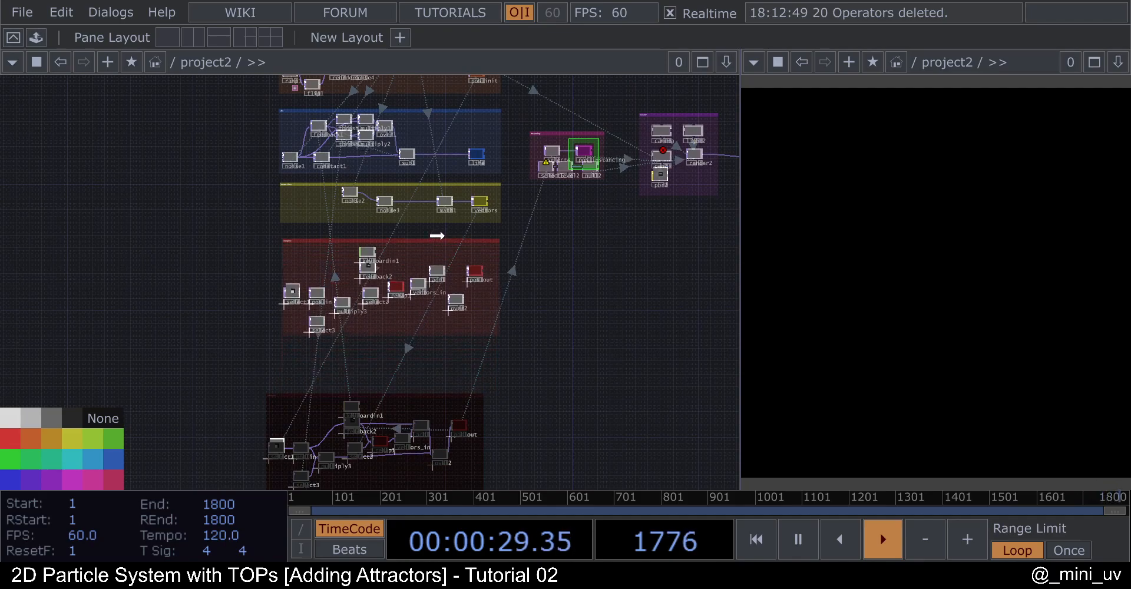
{"action": "left_click_drag", "start_coordinate": [441, 232], "coordinate": [441, 232]}
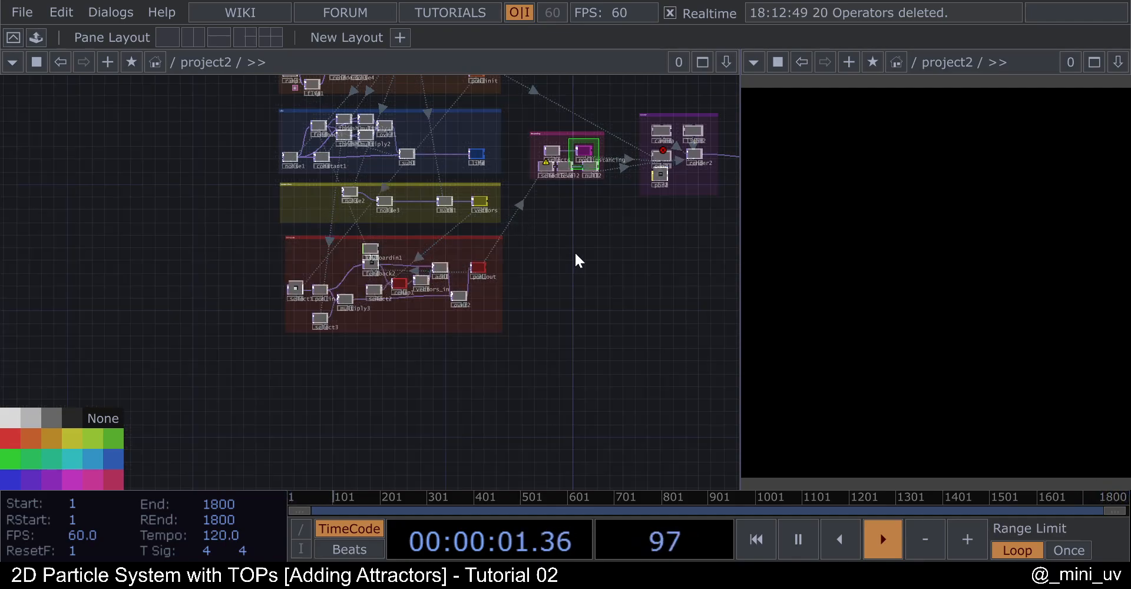
Delete select6, level2 and null2 from the Instancing group, keeping select4 and pos_instancing.
{"action": "left_click_drag", "start_coordinate": [572, 251], "coordinate": [489, 348]}
{"action": "scroll", "coordinate": [493, 338], "scroll_direction": "up", "scroll_amount": 2}
{"action": "scroll", "coordinate": [493, 338], "scroll_direction": "up", "scroll_amount": 5}
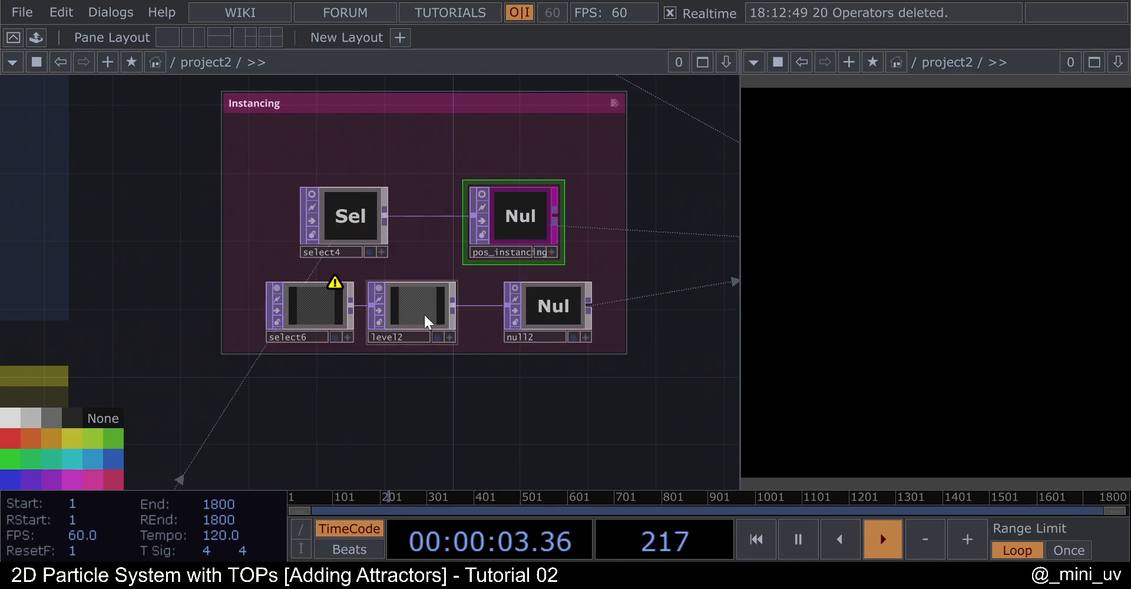
{"action": "left_click_drag", "start_coordinate": [398, 428], "coordinate": [281, 418]}
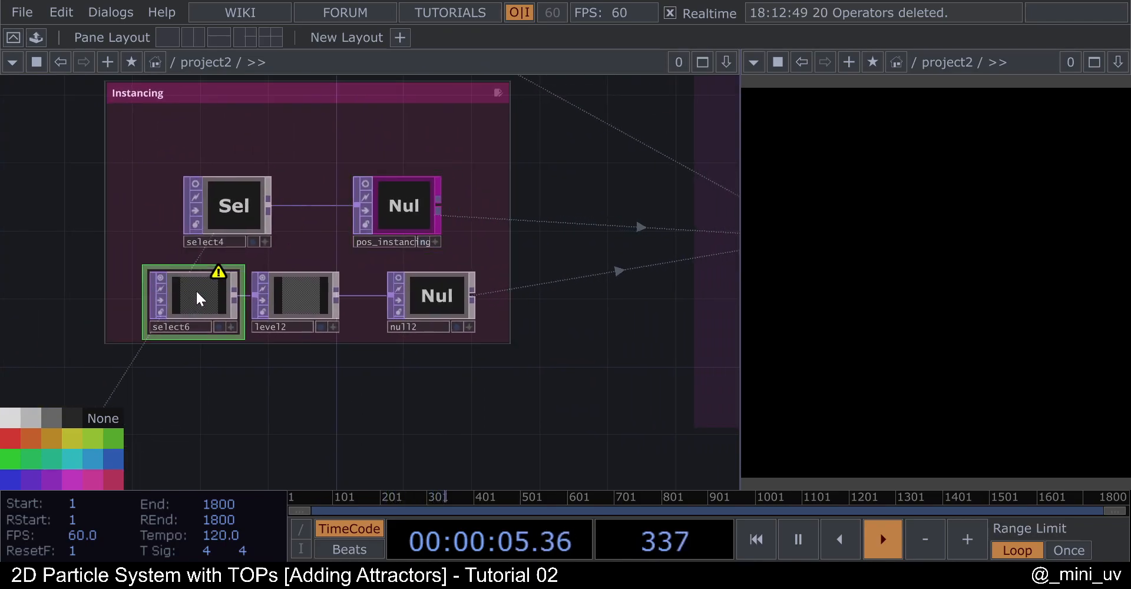
{"action": "key", "text": "Delete"}
{"action": "left_click", "coordinate": [274, 296]}
{"action": "key", "text": "Delete"}
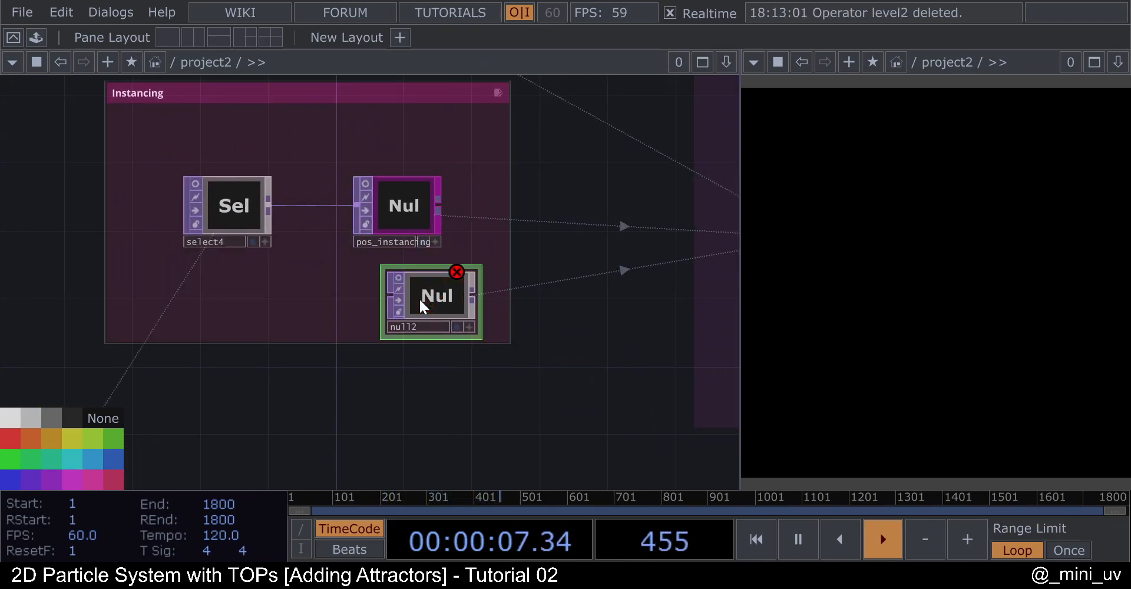
{"action": "left_click", "coordinate": [421, 302]}
{"action": "key", "text": "Delete"}
Clear the Color OP and R channel references in the Instance 2 parameters of geo2 in the Render group.
{"action": "left_click_drag", "start_coordinate": [493, 370], "coordinate": [77, 436]}
{"action": "scroll", "coordinate": [396, 347], "scroll_direction": "down", "scroll_amount": 5}
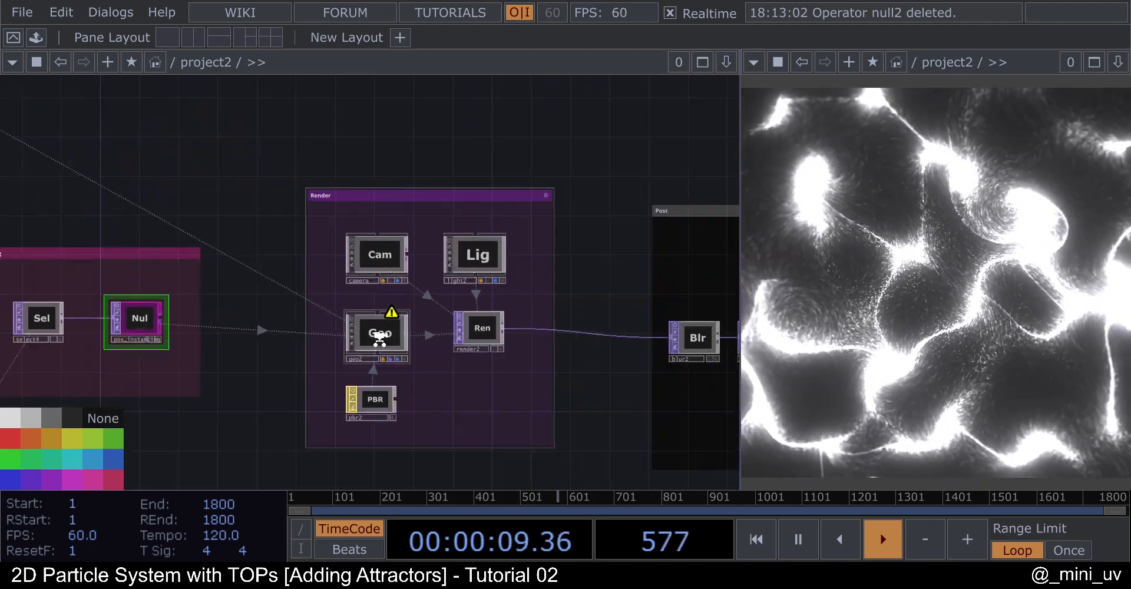
{"action": "scroll", "coordinate": [379, 337], "scroll_direction": "up", "scroll_amount": 3}
{"action": "left_click", "coordinate": [379, 333]}
{"action": "key", "text": "p"}
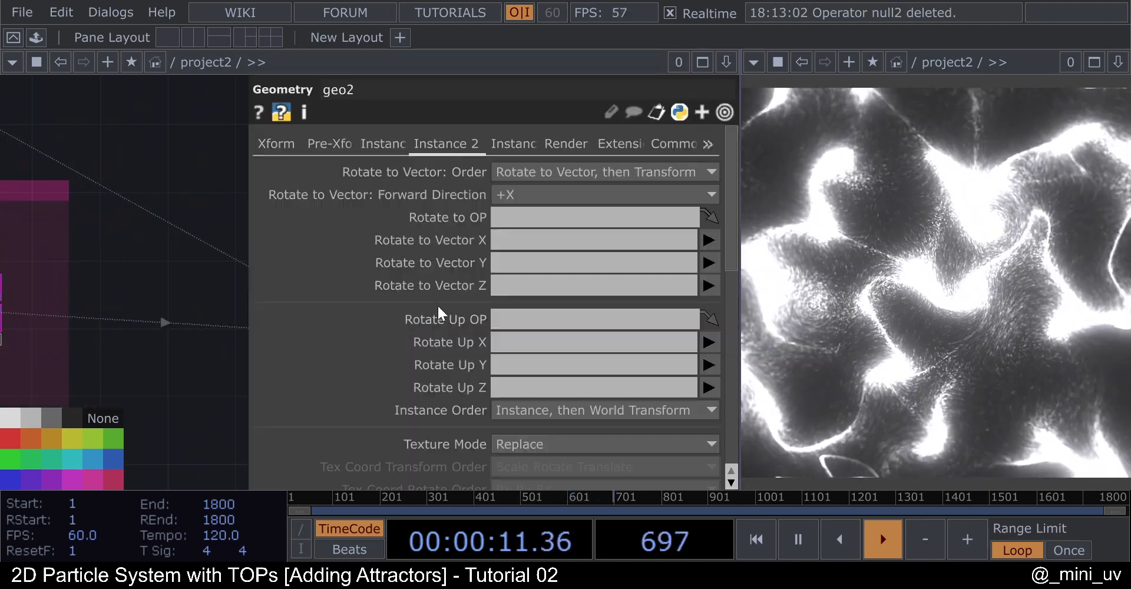
{"action": "scroll", "coordinate": [545, 304], "scroll_direction": "down", "scroll_amount": 10}
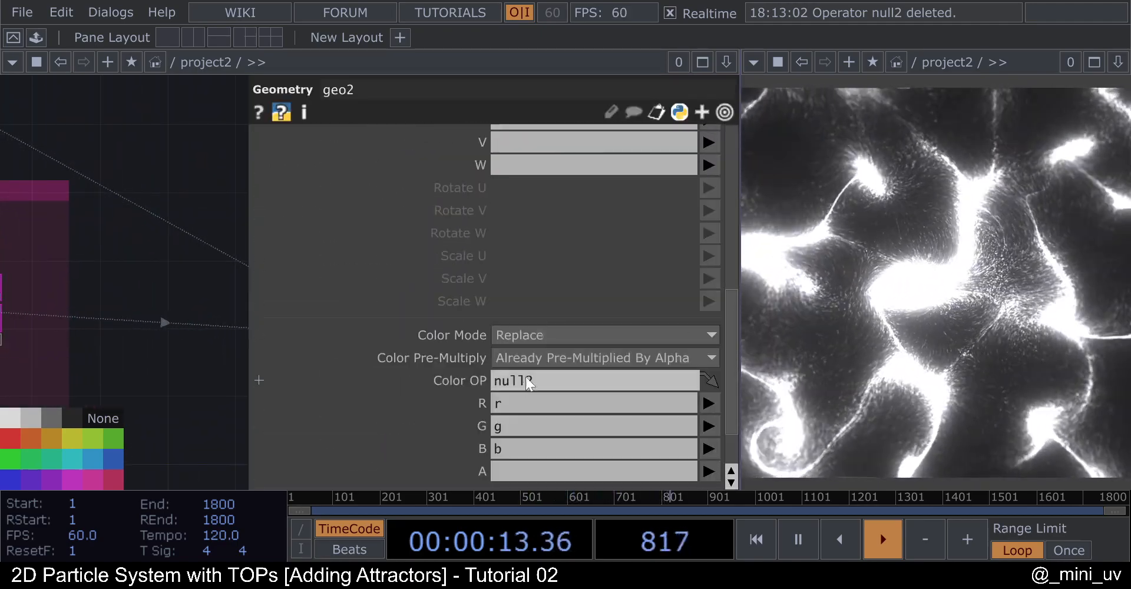
{"action": "key", "text": "super+shift+s"}
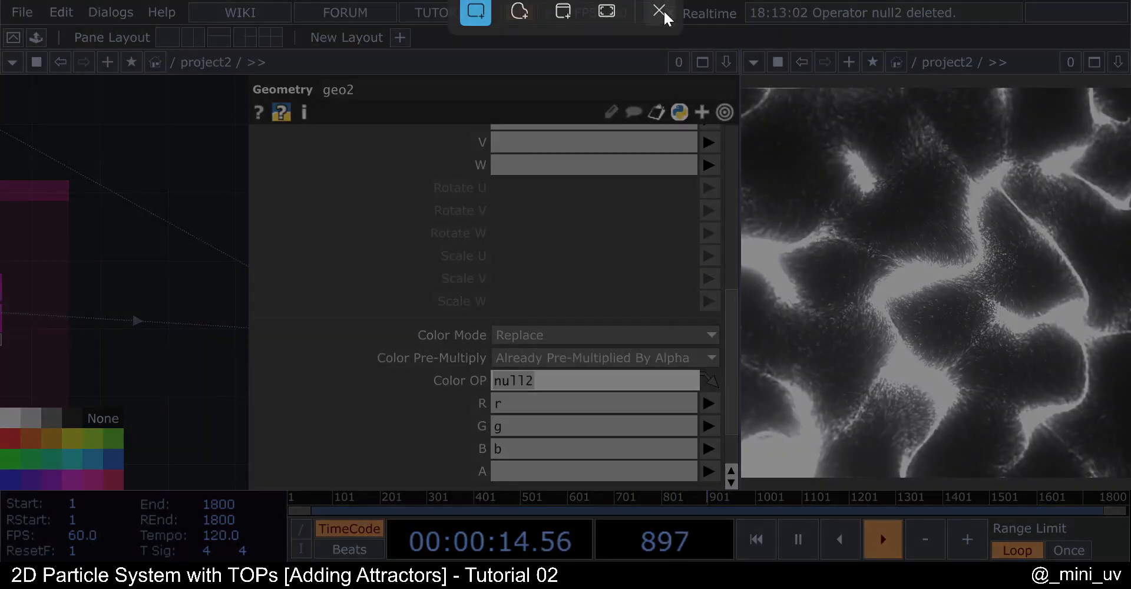
{"action": "left_click", "coordinate": [661, 11]}
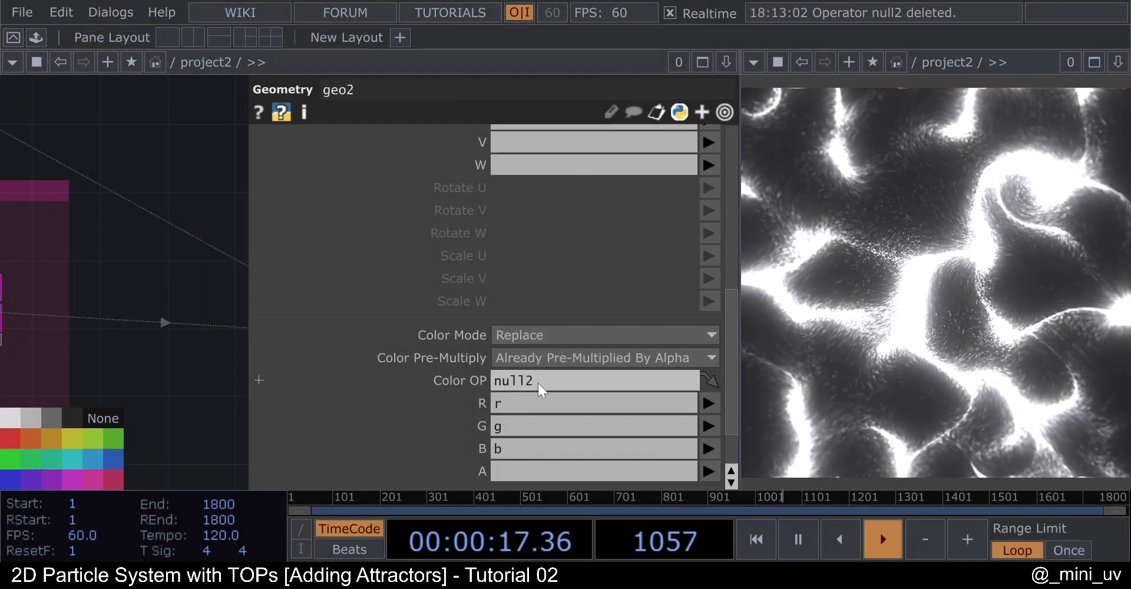
{"action": "key", "text": "BackSpace"}
{"action": "key", "text": "Tab"}
{"action": "key", "text": "BackSpace"}
{"action": "key", "text": "Tab"}
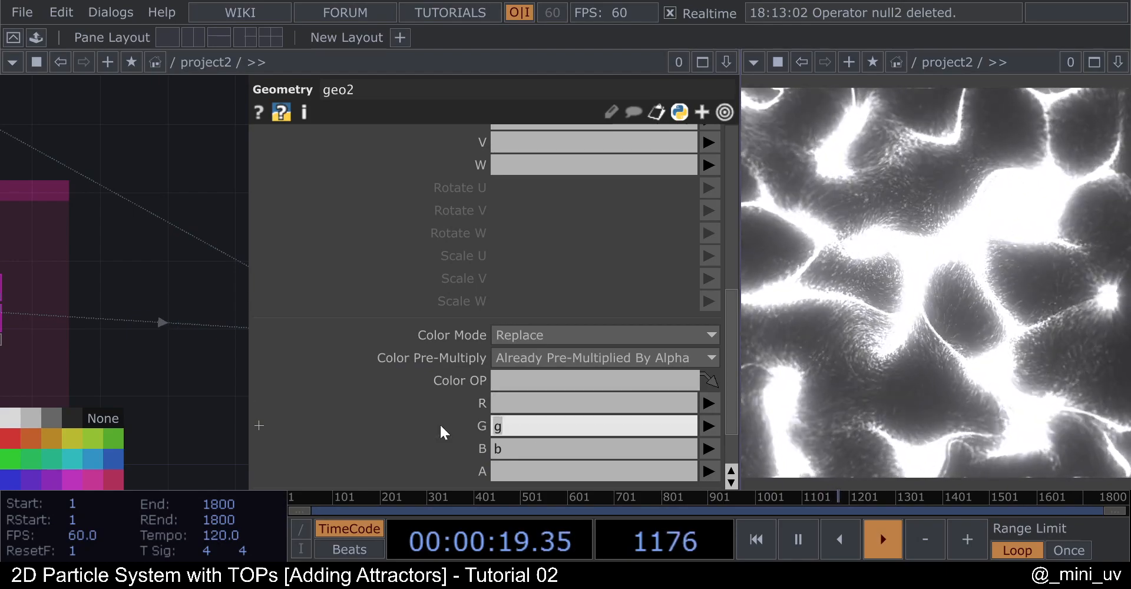
{"action": "left_click", "coordinate": [225, 380]}
{"action": "key", "text": "p"}
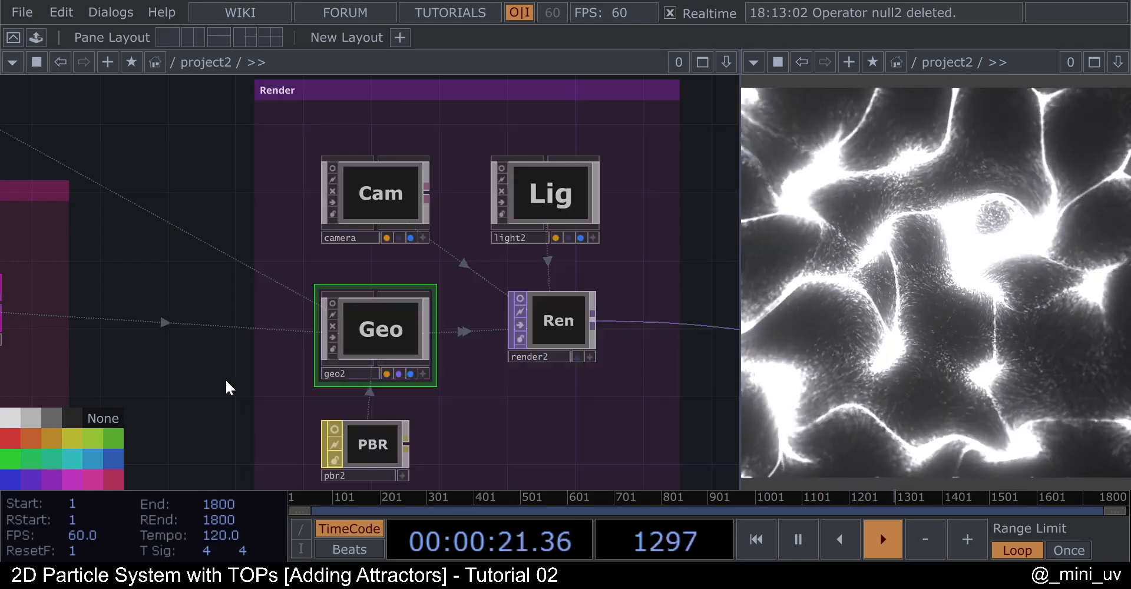
Review the simplified network from the simulation groups to the output, including the empty space beneath the red group.
{"action": "scroll", "coordinate": [368, 298], "scroll_direction": "down", "scroll_amount": 5}
{"action": "scroll", "coordinate": [476, 307], "scroll_direction": "down", "scroll_amount": 3}
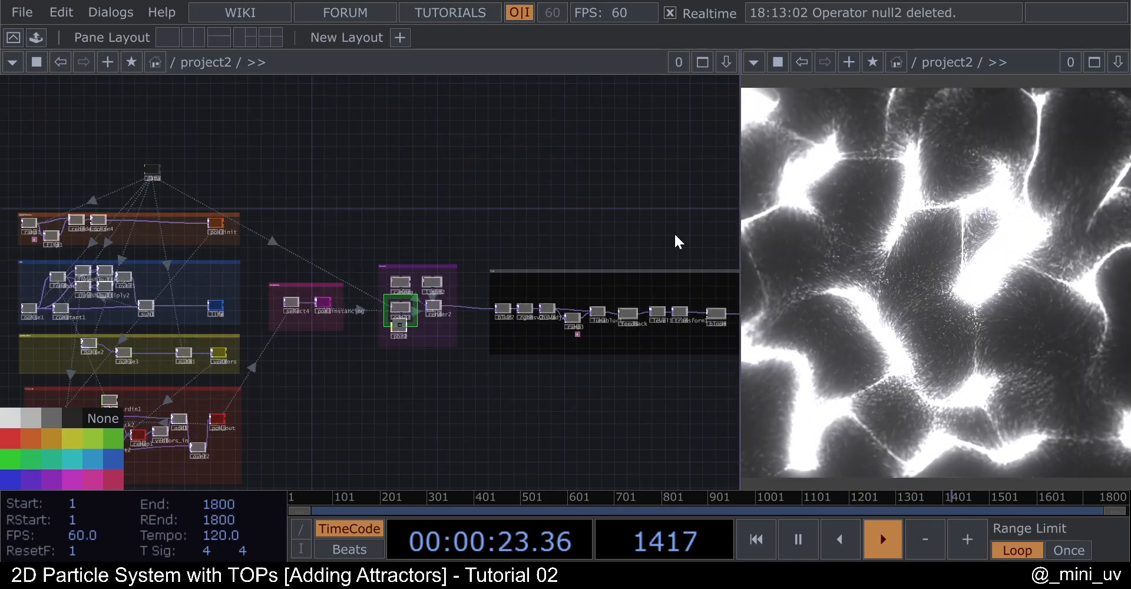
{"action": "left_click_drag", "start_coordinate": [675, 235], "coordinate": [520, 205]}
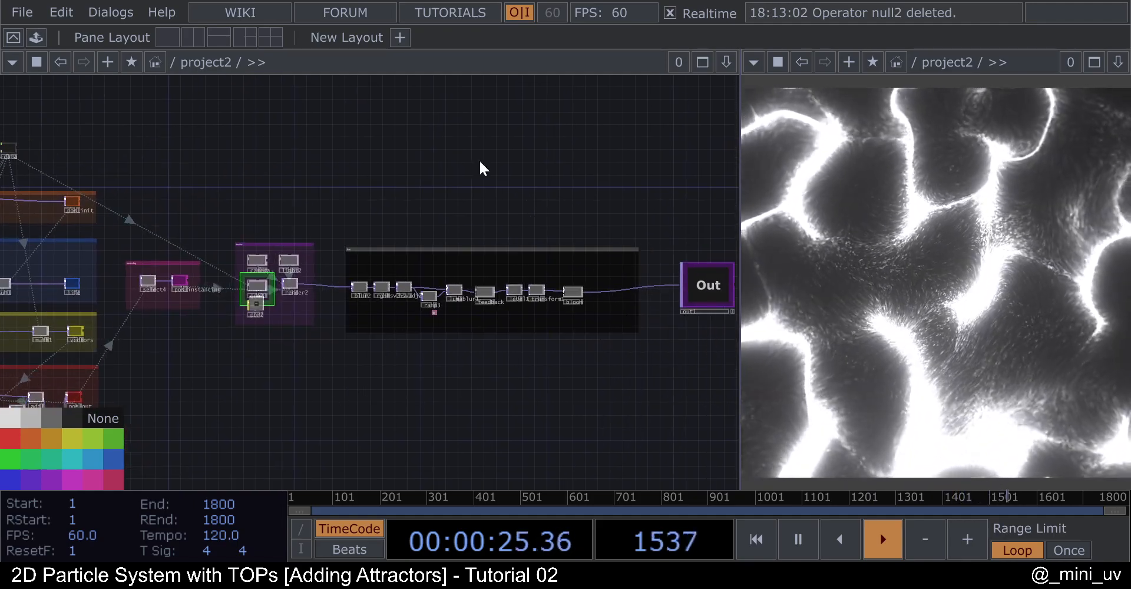
{"action": "left_click_drag", "start_coordinate": [366, 137], "coordinate": [532, 174]}
{"action": "scroll", "coordinate": [534, 180], "scroll_direction": "down", "scroll_amount": 2}
{"action": "scroll", "coordinate": [306, 294], "scroll_direction": "up", "scroll_amount": 2}
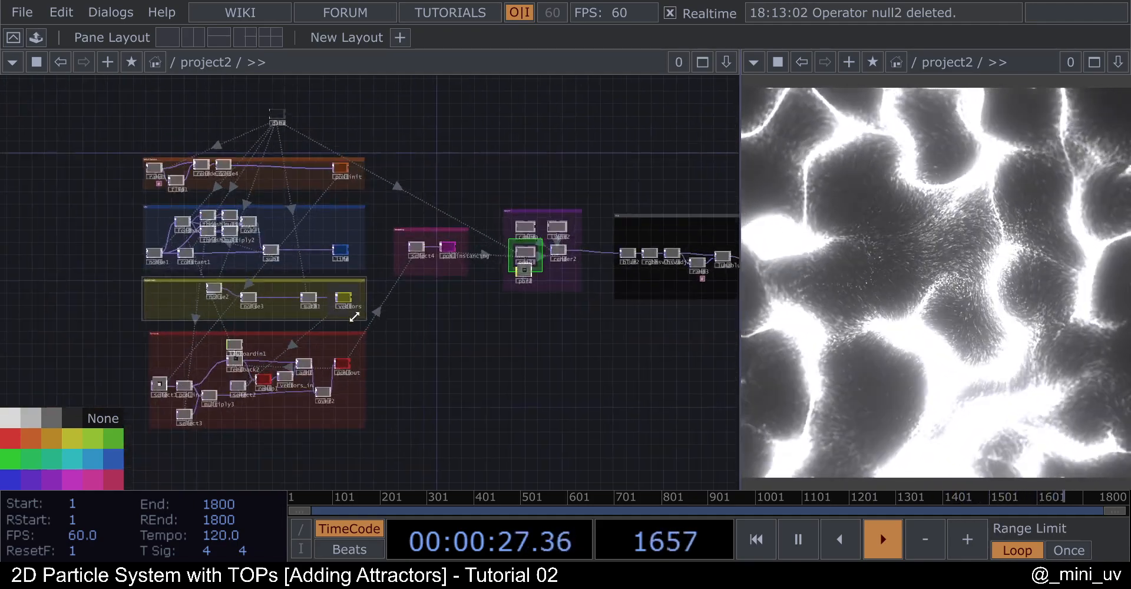
{"action": "left_click_drag", "start_coordinate": [505, 343], "coordinate": [452, 368]}
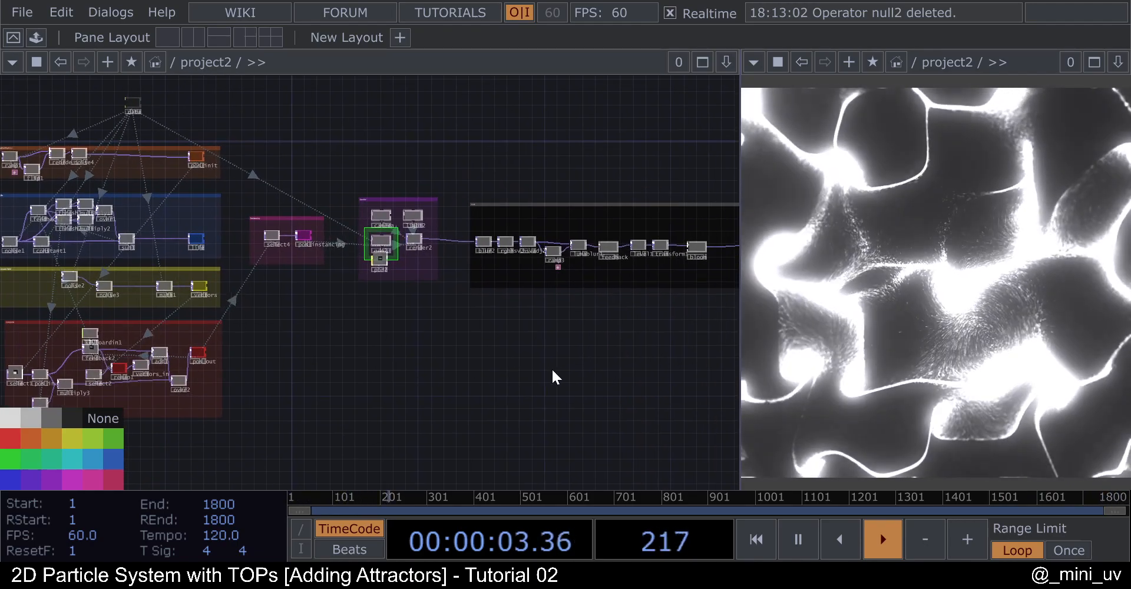
{"action": "left_click_drag", "start_coordinate": [430, 372], "coordinate": [592, 284]}
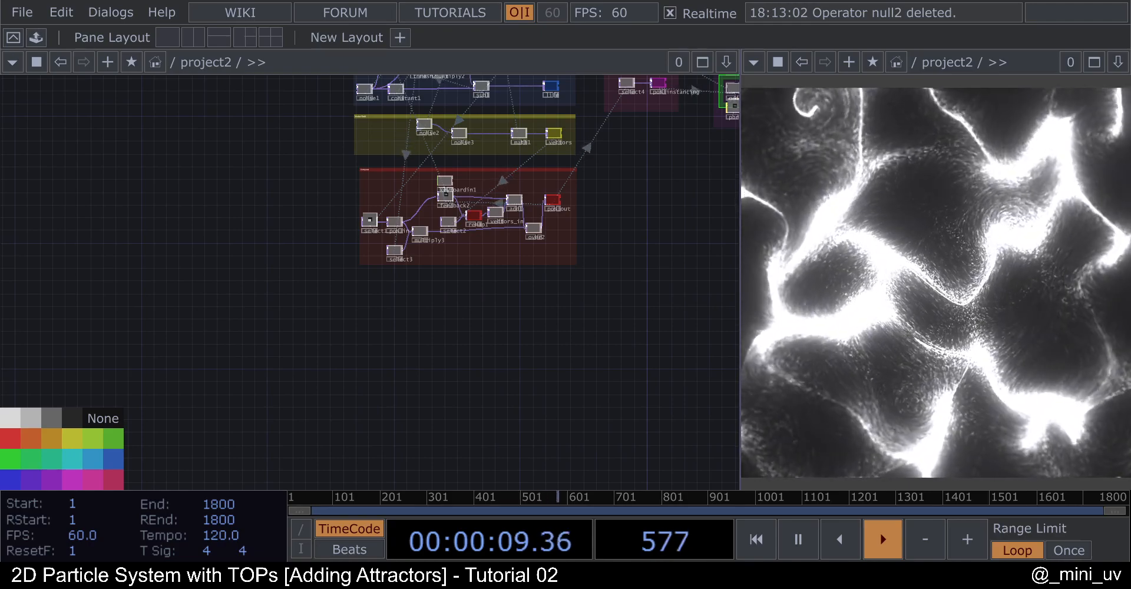
{"action": "left_click_drag", "start_coordinate": [445, 366], "coordinate": [395, 338]}
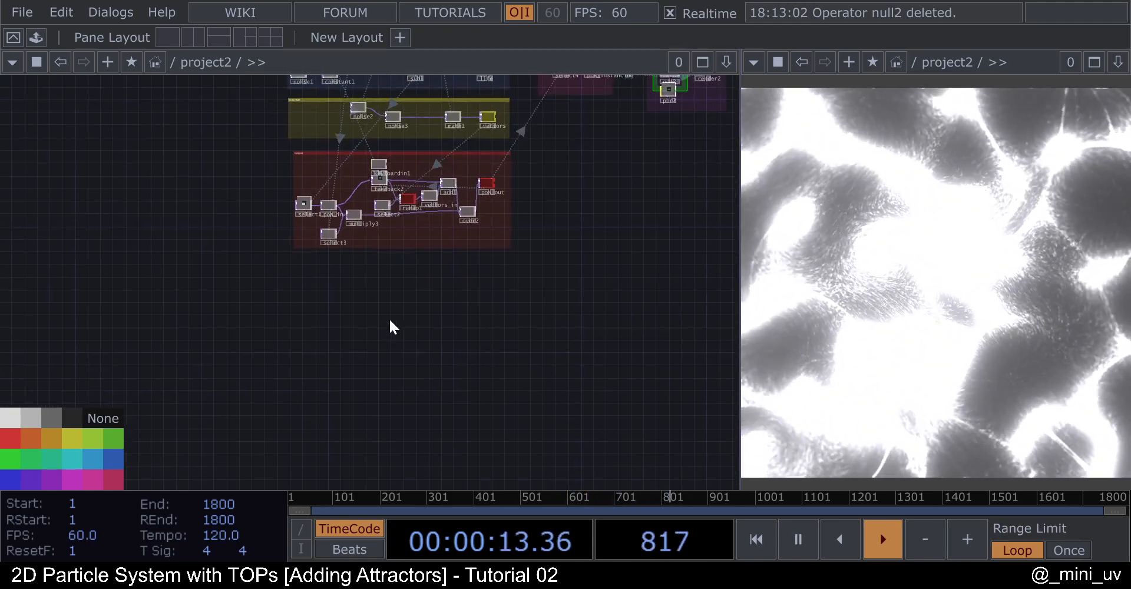
{"action": "scroll", "coordinate": [313, 342], "scroll_direction": "up", "scroll_amount": 2}
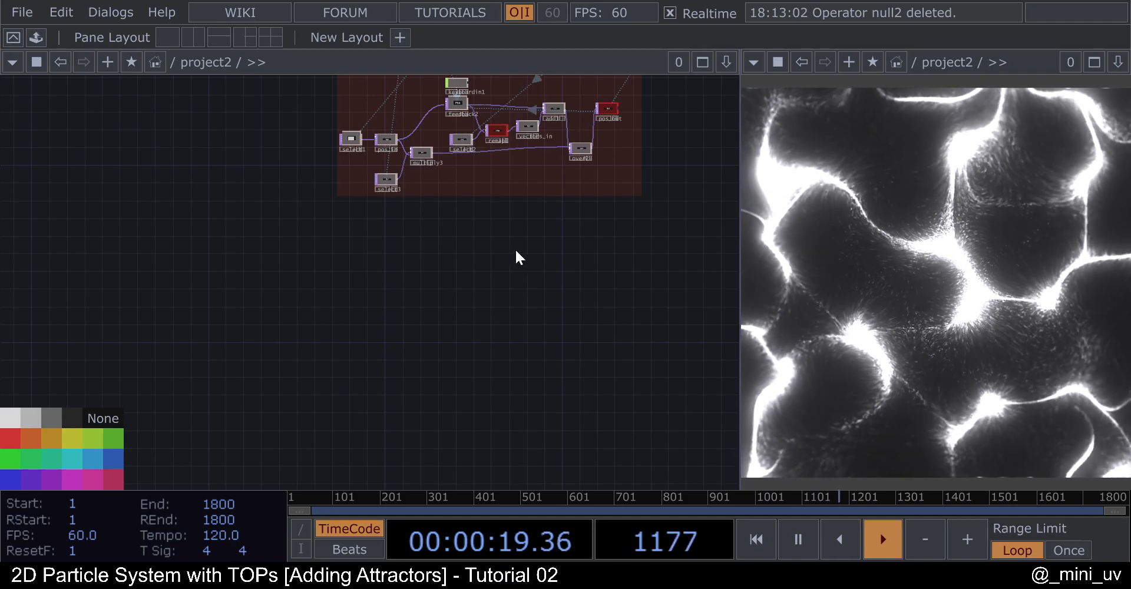
{"action": "left_click_drag", "start_coordinate": [477, 282], "coordinate": [433, 294]}
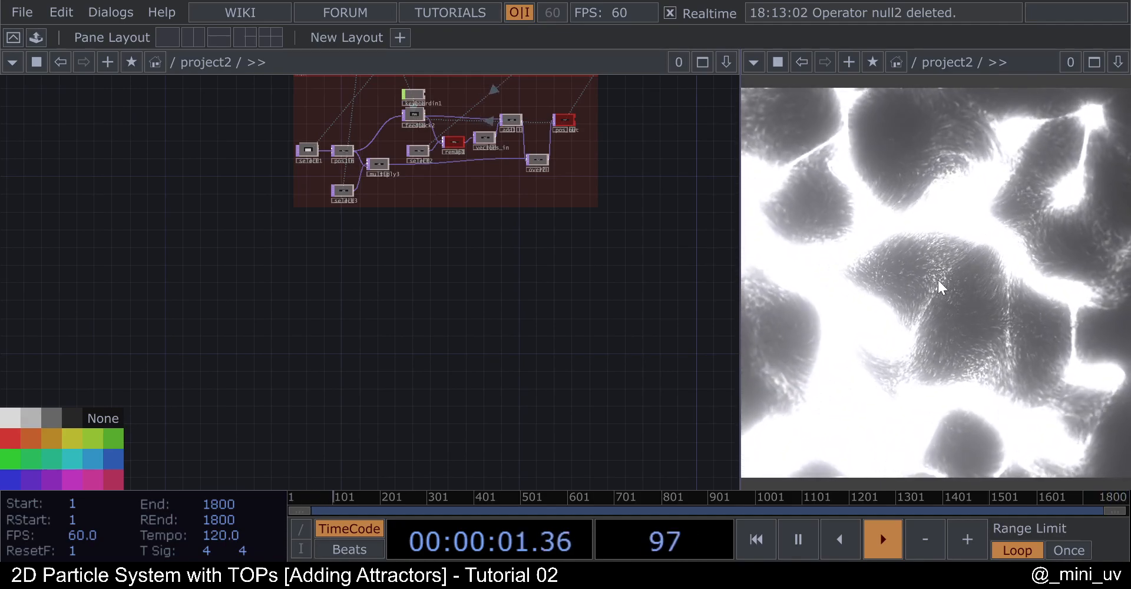
Lower Brightness 1 of level1 in the Post group to 1.313.
{"action": "left_click_drag", "start_coordinate": [707, 309], "coordinate": [394, 336]}
{"action": "scroll", "coordinate": [395, 336], "scroll_direction": "down", "scroll_amount": 5}
{"action": "scroll", "coordinate": [607, 207], "scroll_direction": "up", "scroll_amount": 6}
{"action": "scroll", "coordinate": [570, 228], "scroll_direction": "up", "scroll_amount": 5}
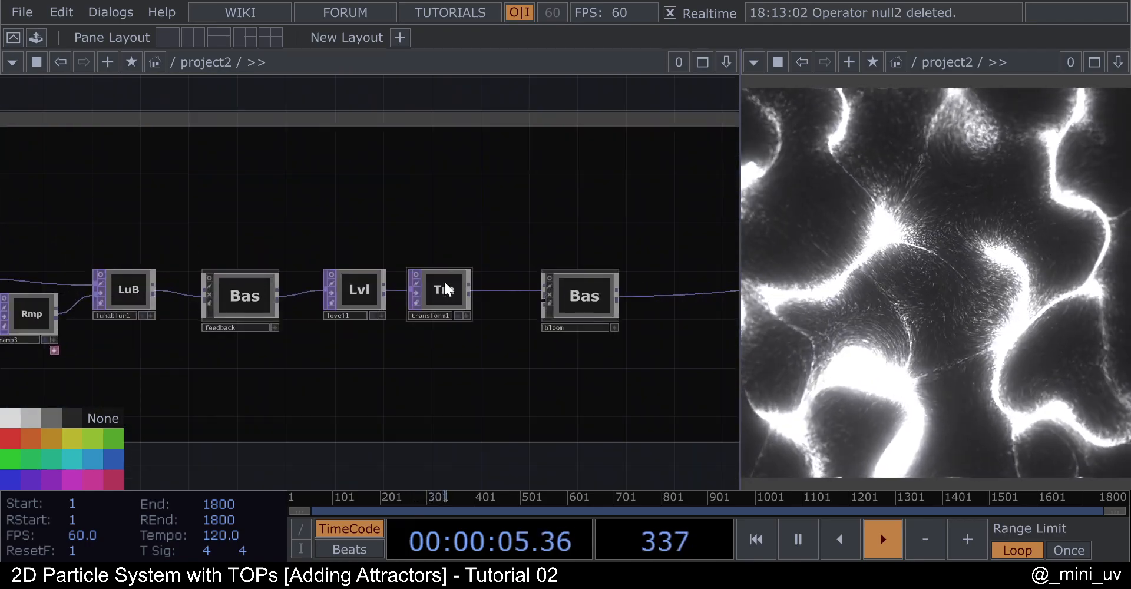
{"action": "left_click", "coordinate": [370, 293]}
{"action": "key", "text": "p"}
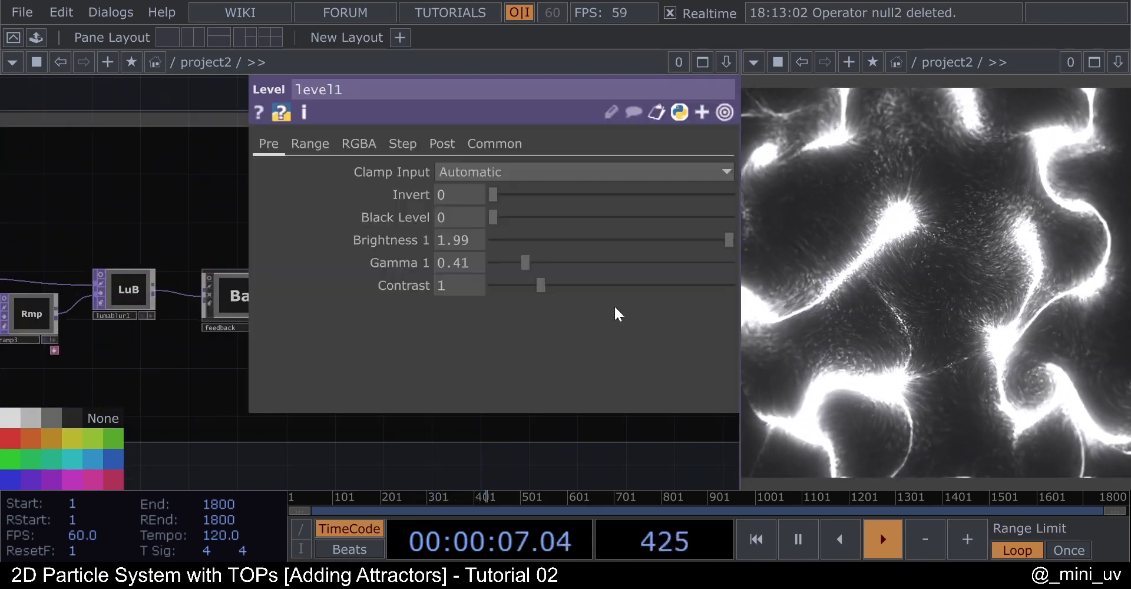
{"action": "left_click", "coordinate": [689, 239]}
{"action": "left_click_drag", "start_coordinate": [689, 239], "coordinate": [651, 247]}
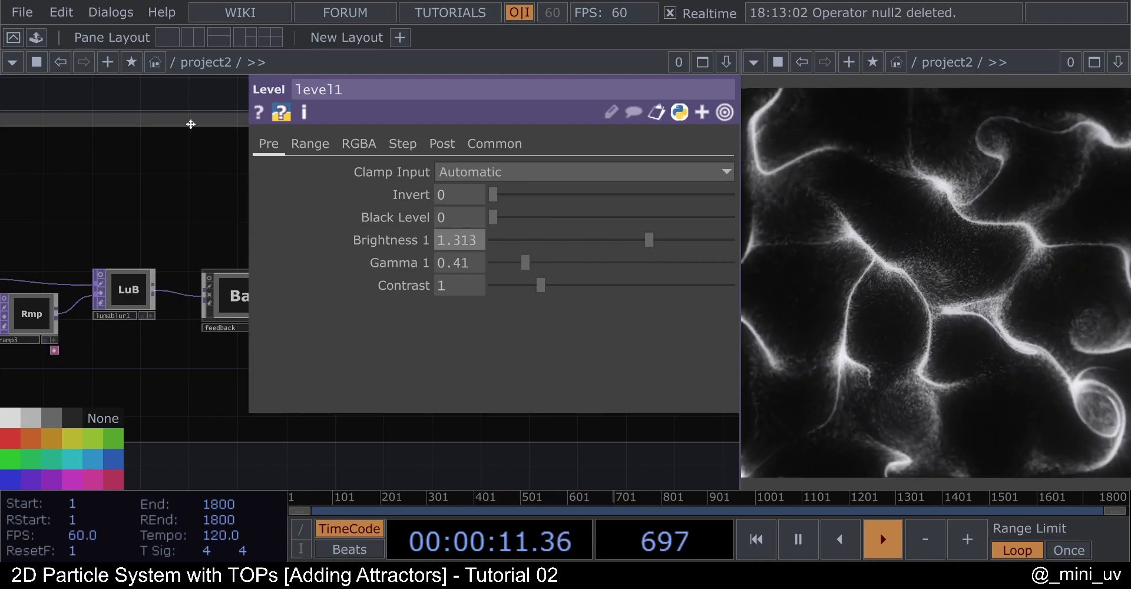
{"action": "key", "text": "p"}
Turn off the viewer of select1 in the red group.
{"action": "scroll", "coordinate": [534, 207], "scroll_direction": "down", "scroll_amount": 10}
{"action": "left_click_drag", "start_coordinate": [395, 354], "coordinate": [495, 327]}
{"action": "scroll", "coordinate": [495, 328], "scroll_direction": "up", "scroll_amount": 1}
{"action": "left_click_drag", "start_coordinate": [295, 345], "coordinate": [526, 353]}
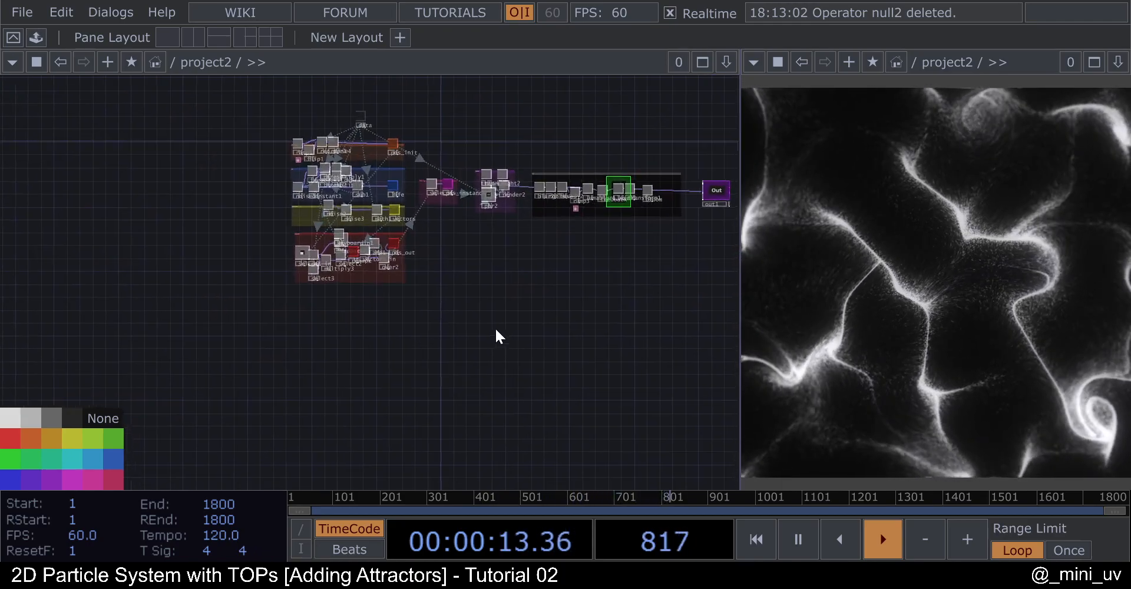
{"action": "scroll", "coordinate": [370, 334], "scroll_direction": "up", "scroll_amount": 4}
{"action": "scroll", "coordinate": [359, 235], "scroll_direction": "up", "scroll_amount": 4}
{"action": "left_click_drag", "start_coordinate": [398, 308], "coordinate": [412, 415]}
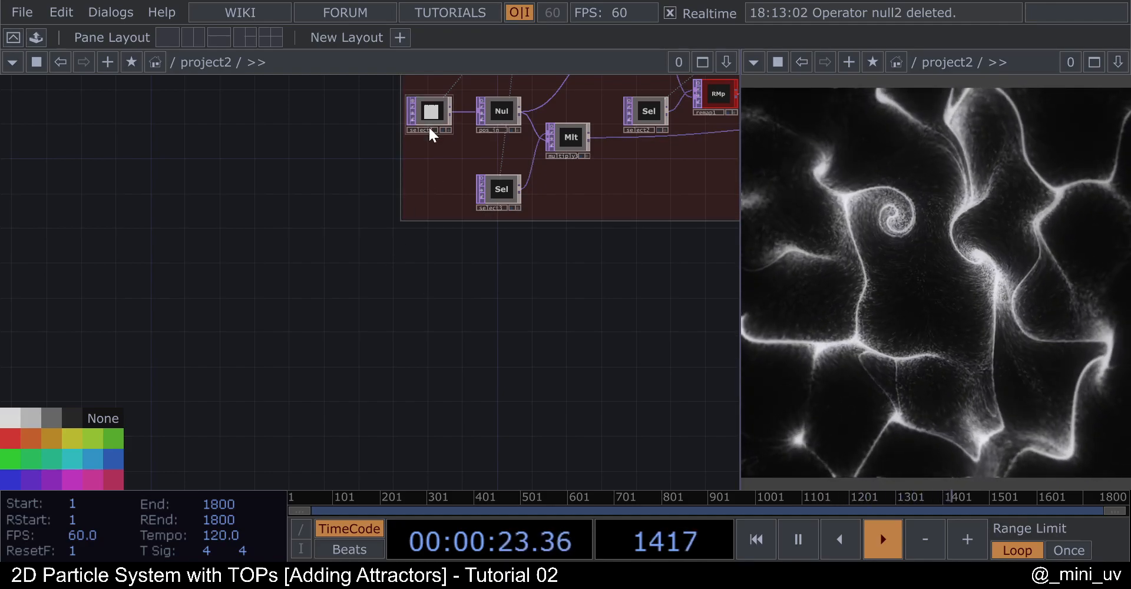
{"action": "scroll", "coordinate": [427, 112], "scroll_direction": "up", "scroll_amount": 3}
{"action": "scroll", "coordinate": [333, 166], "scroll_direction": "up", "scroll_amount": 4}
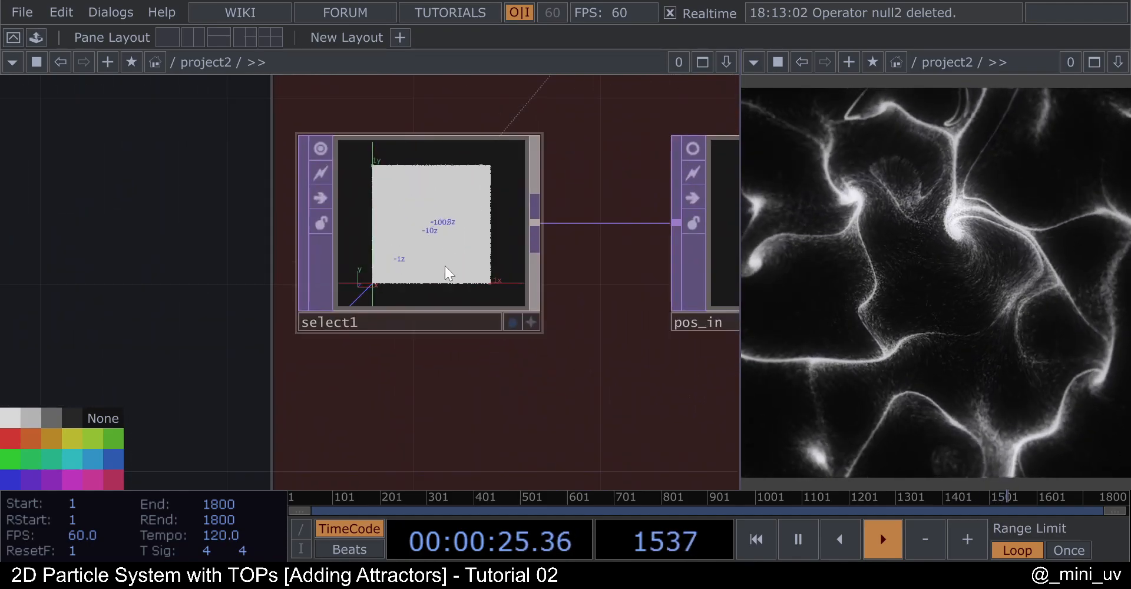
{"action": "left_click", "coordinate": [318, 149]}
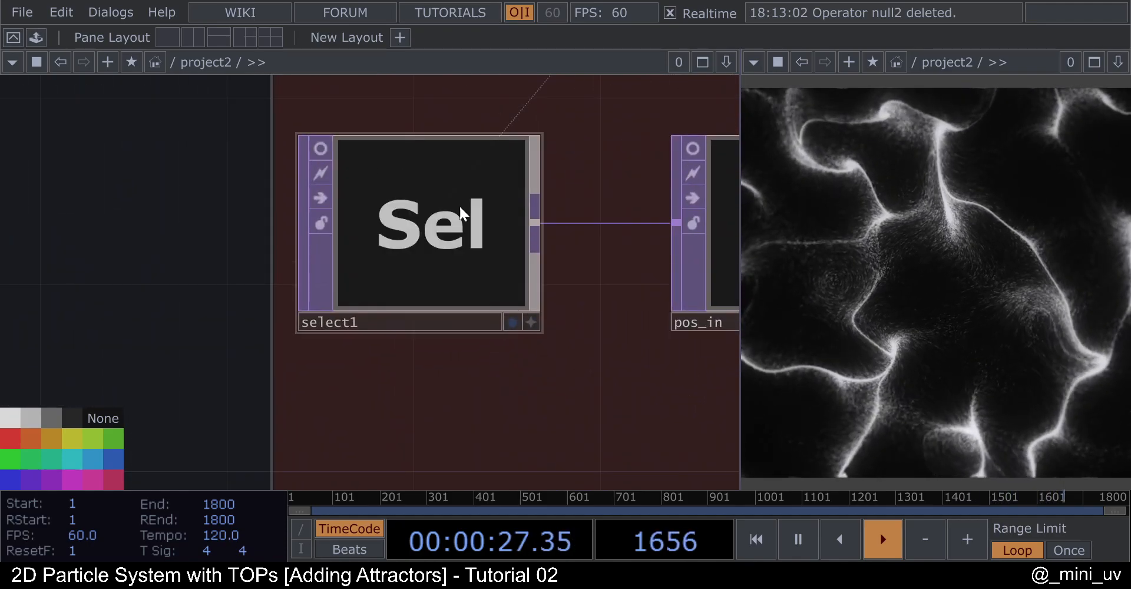
Duplicate select1 from the red group and place the copy in the empty space beneath the group.
{"action": "scroll", "coordinate": [394, 242], "scroll_direction": "down", "scroll_amount": 3}
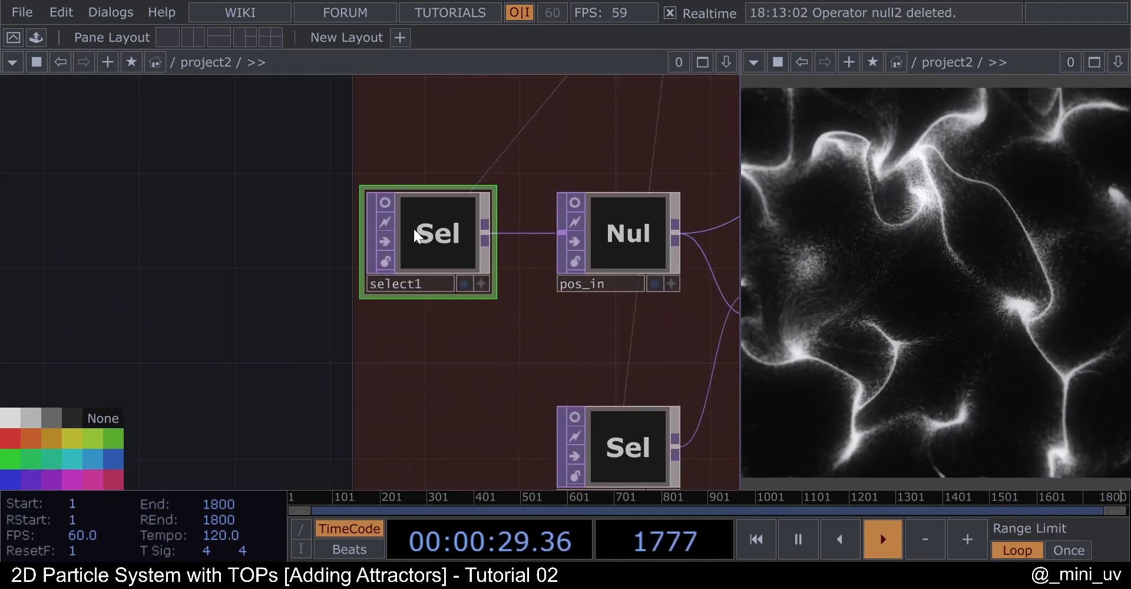
{"action": "key", "text": "ctrl+c"}
{"action": "key", "text": "ctrl+v"}
{"action": "scroll", "coordinate": [442, 321], "scroll_direction": "down", "scroll_amount": 6}
{"action": "left_click_drag", "start_coordinate": [443, 325], "coordinate": [430, 404]}
{"action": "left_click_drag", "start_coordinate": [502, 393], "coordinate": [525, 175]}
{"action": "left_click_drag", "start_coordinate": [442, 189], "coordinate": [455, 344]}
{"action": "left_click_drag", "start_coordinate": [471, 274], "coordinate": [428, 206]}
{"action": "middle_click_drag", "start_coordinate": [461, 290], "coordinate": [439, 264]}
{"action": "scroll", "coordinate": [440, 264], "scroll_direction": "up", "scroll_amount": 1}
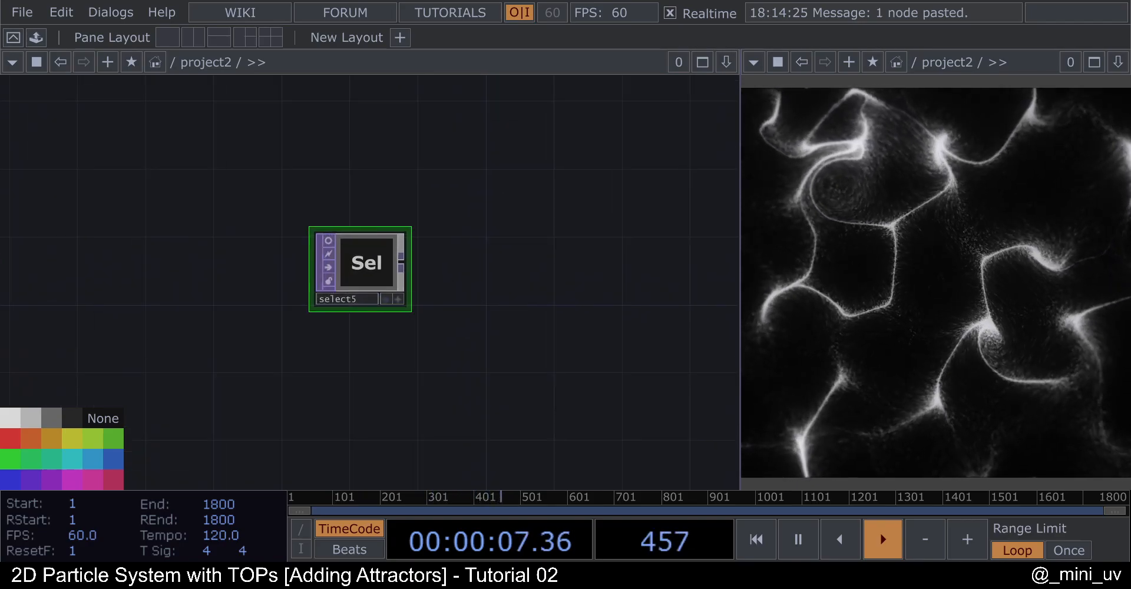
Add a Constant TOP wired to the copied Select operator's output, placed just below it.
{"action": "left_click_drag", "start_coordinate": [417, 290], "coordinate": [362, 291]}
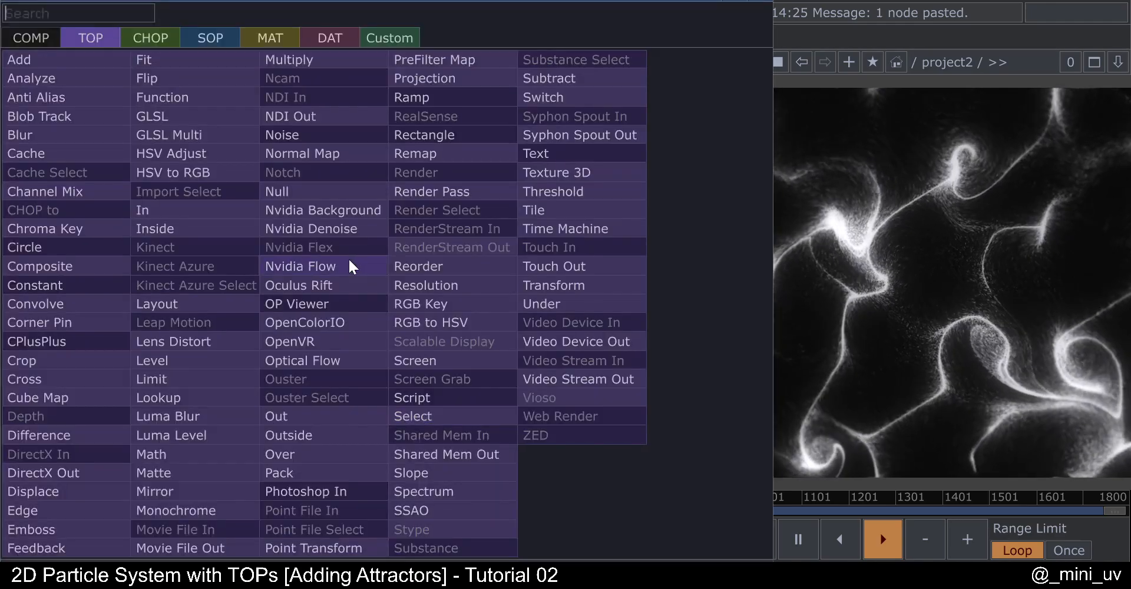
{"action": "right_click", "coordinate": [349, 257]}
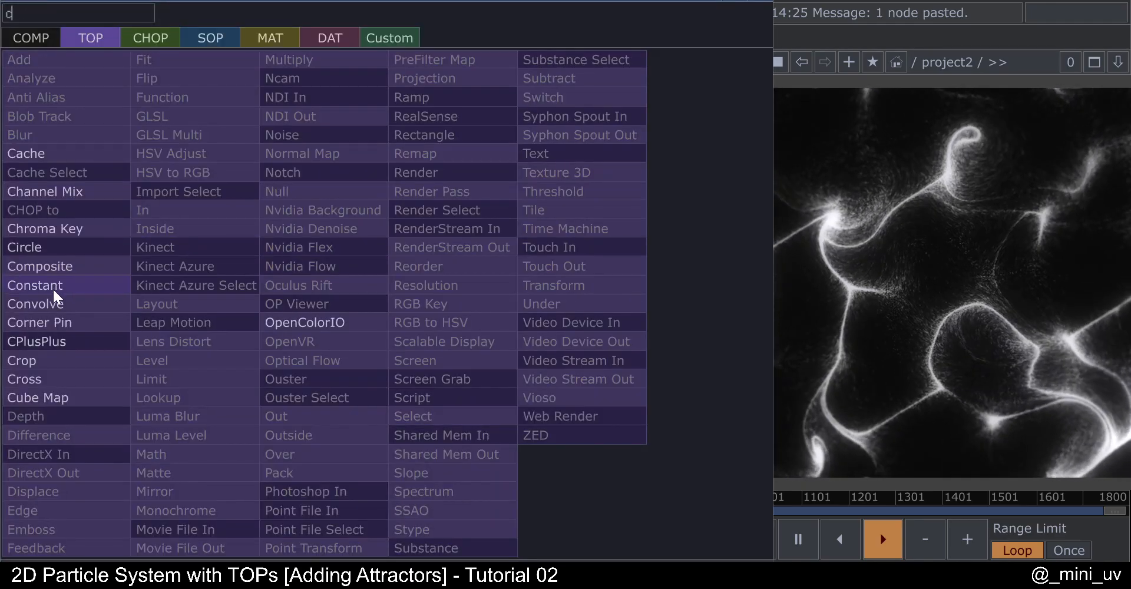
{"action": "left_click", "coordinate": [37, 286]}
{"action": "left_click", "coordinate": [420, 342]}
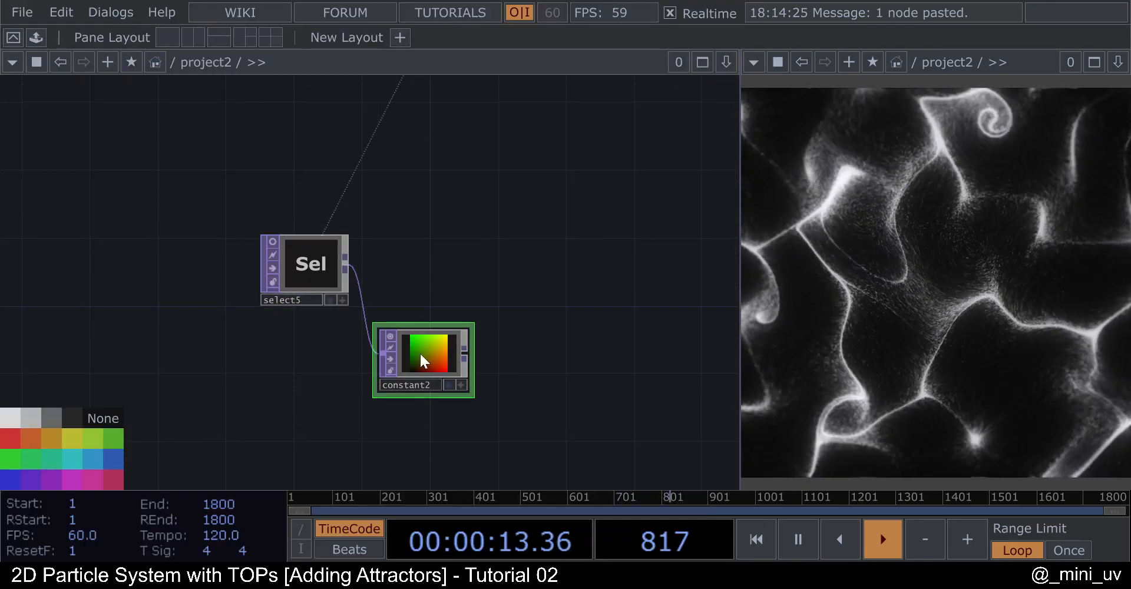
Set Combine with Input of constant2 to Set Resolution Only.
{"action": "key", "text": "p"}
{"action": "left_click", "coordinate": [366, 148]}
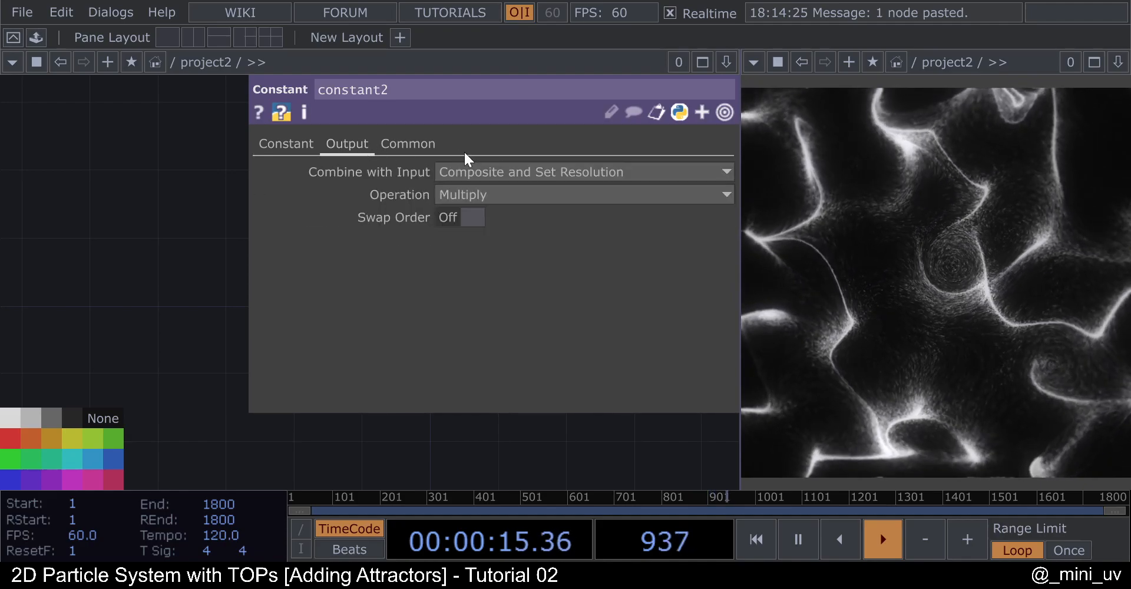
{"action": "left_click", "coordinate": [504, 172]}
{"action": "left_click", "coordinate": [472, 194]}
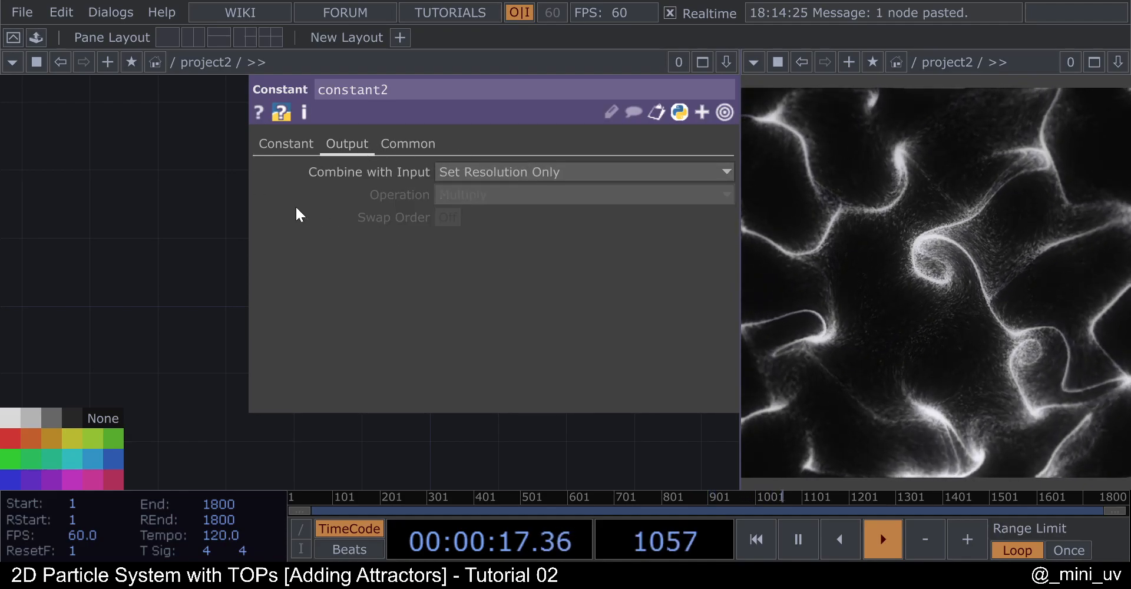
{"action": "key", "text": "Escape"}
Turn on the viewer of select5 and examine its particle positions in relation to constant2.
{"action": "scroll", "coordinate": [388, 327], "scroll_direction": "up", "scroll_amount": 3}
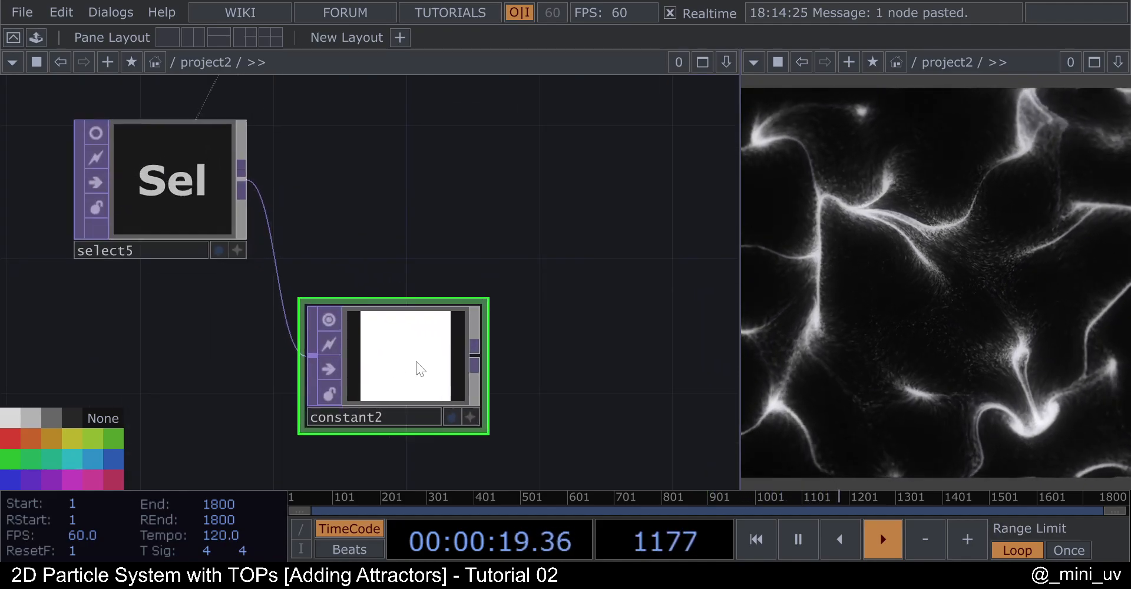
{"action": "left_click_drag", "start_coordinate": [348, 203], "coordinate": [469, 223]}
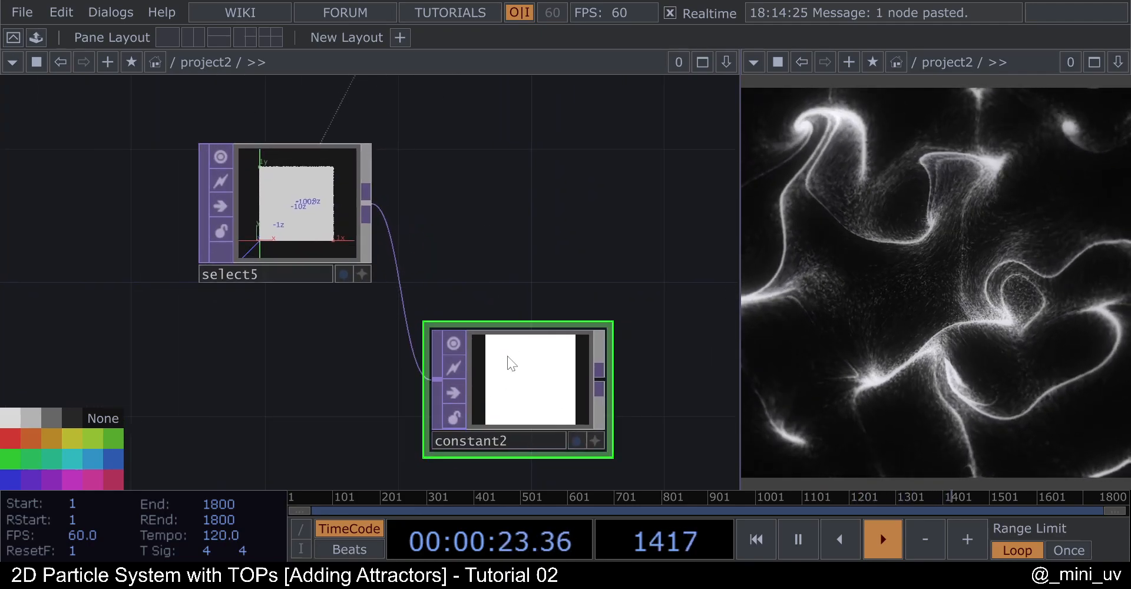
{"action": "scroll", "coordinate": [509, 408], "scroll_direction": "up", "scroll_amount": 4}
{"action": "scroll", "coordinate": [509, 407], "scroll_direction": "down", "scroll_amount": 4}
{"action": "scroll", "coordinate": [512, 410], "scroll_direction": "up", "scroll_amount": 3}
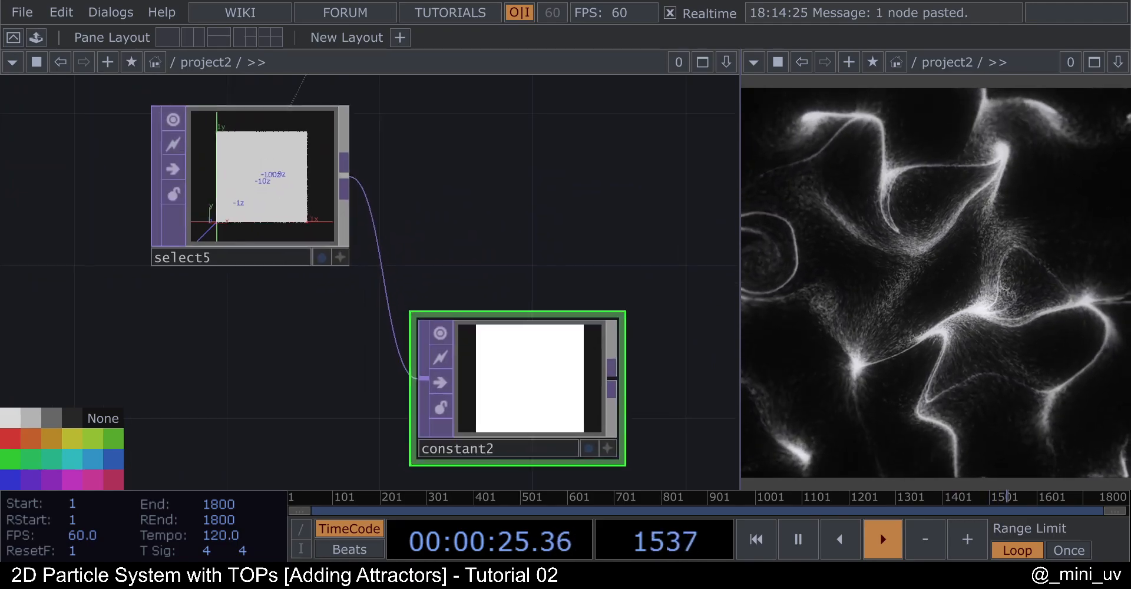
{"action": "scroll", "coordinate": [514, 407], "scroll_direction": "down", "scroll_amount": 3}
{"action": "scroll", "coordinate": [227, 182], "scroll_direction": "up", "scroll_amount": 3}
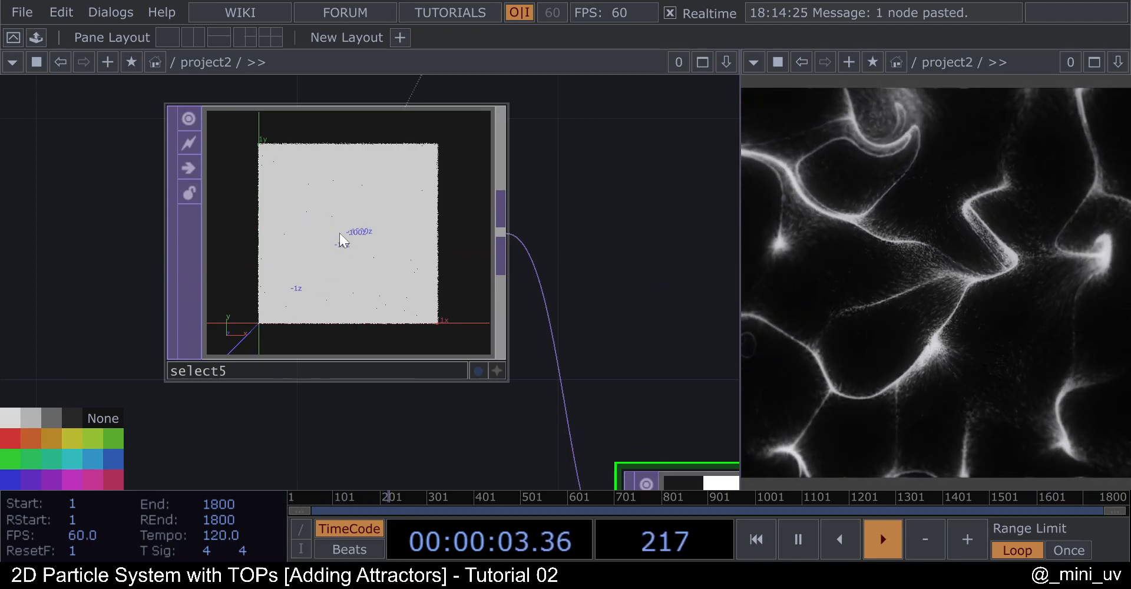
Set the first two color components of constant2 to 0.5 each.
{"action": "left_click_drag", "start_coordinate": [509, 254], "coordinate": [174, 130]}
{"action": "scroll", "coordinate": [218, 170], "scroll_direction": "down", "scroll_amount": 5}
{"action": "scroll", "coordinate": [293, 290], "scroll_direction": "up", "scroll_amount": 3}
{"action": "key", "text": "p"}
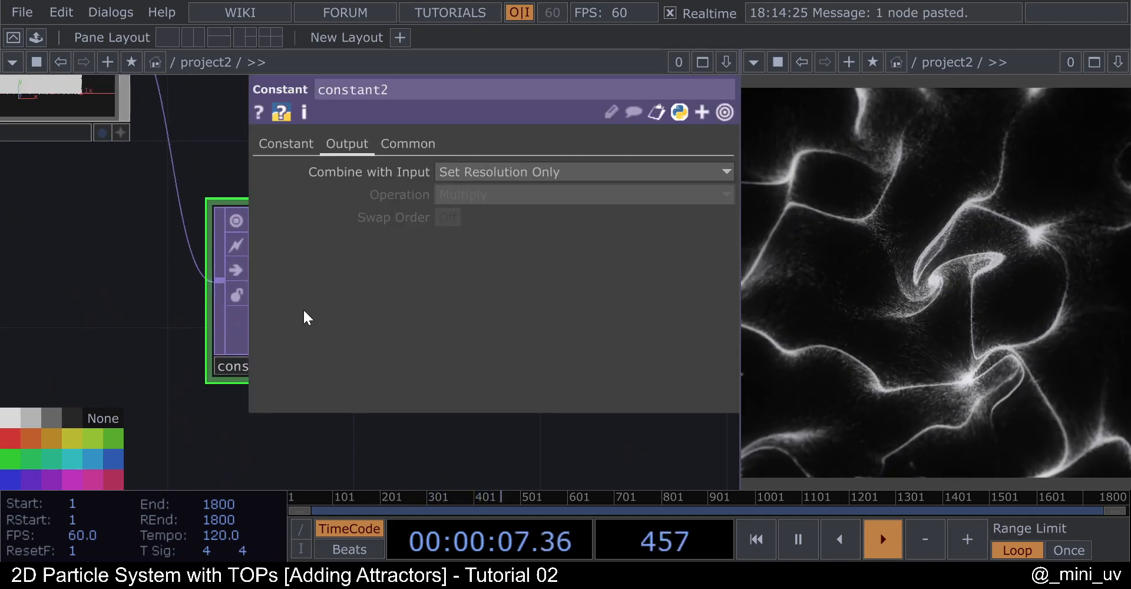
{"action": "left_click", "coordinate": [288, 144]}
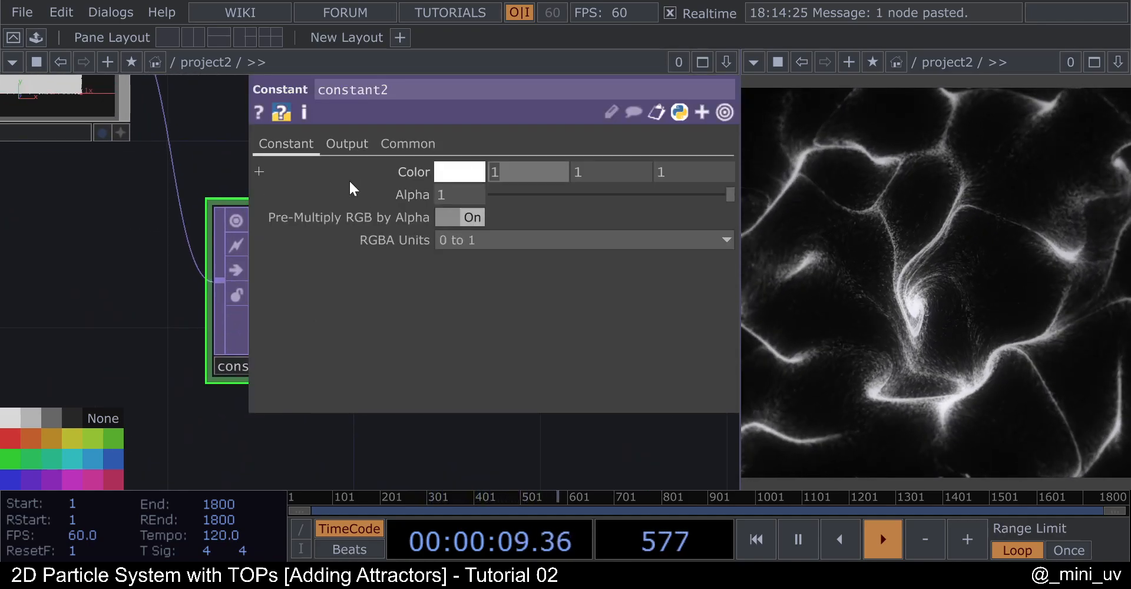
{"action": "type", "text": "0.5"}
{"action": "key", "text": "Tab"}
{"action": "type", "text": "0.5"}
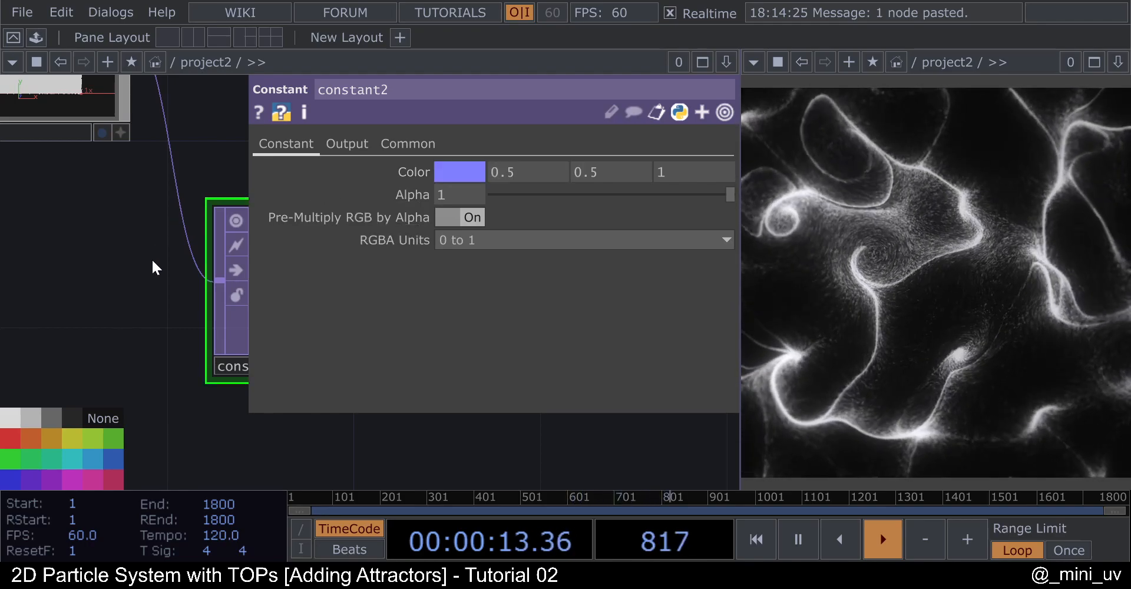
{"action": "type", "text": "p"}
Add a Subtract TOP with constant2 as its first input and select5 as its second.
{"action": "scroll", "coordinate": [374, 277], "scroll_direction": "down", "scroll_amount": 4}
{"action": "left_click_drag", "start_coordinate": [359, 221], "coordinate": [222, 280]}
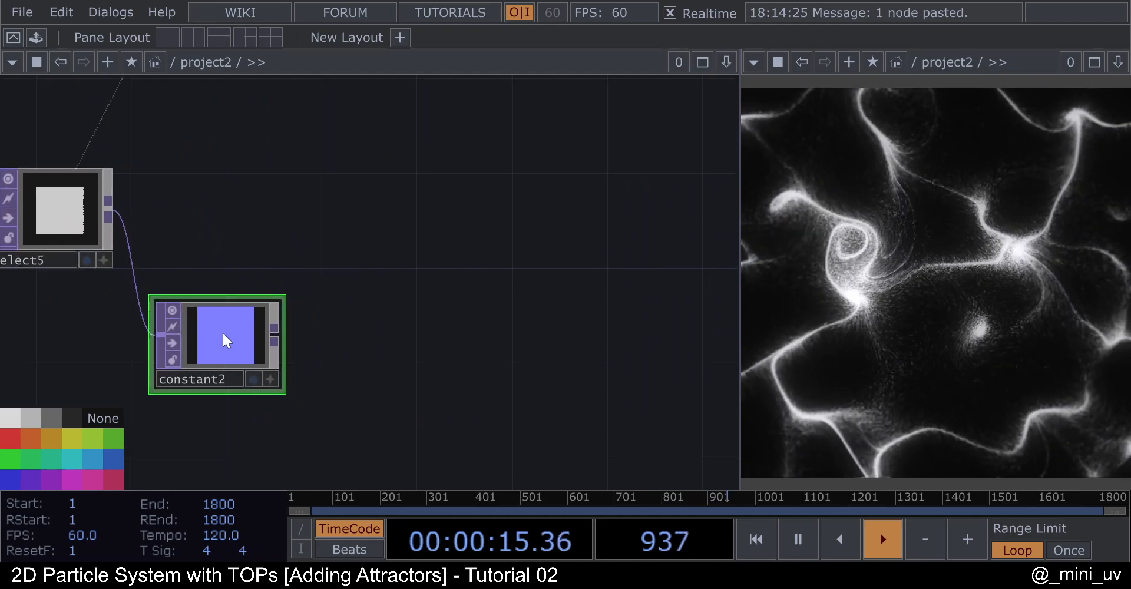
{"action": "right_click", "coordinate": [110, 214]}
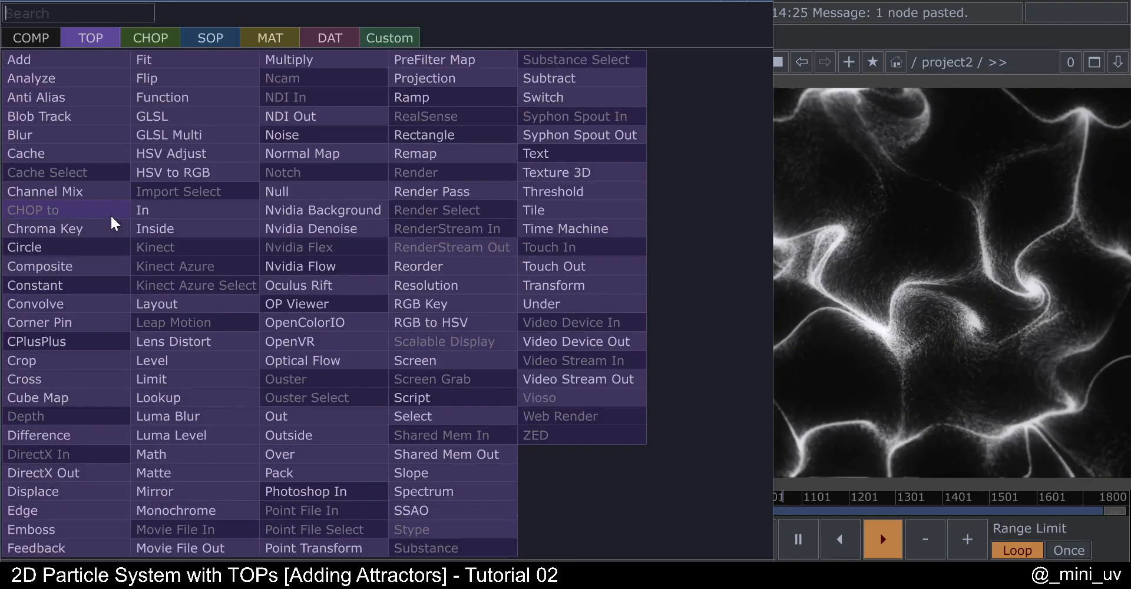
{"action": "type", "text": "su"}
{"action": "left_click", "coordinate": [542, 79]}
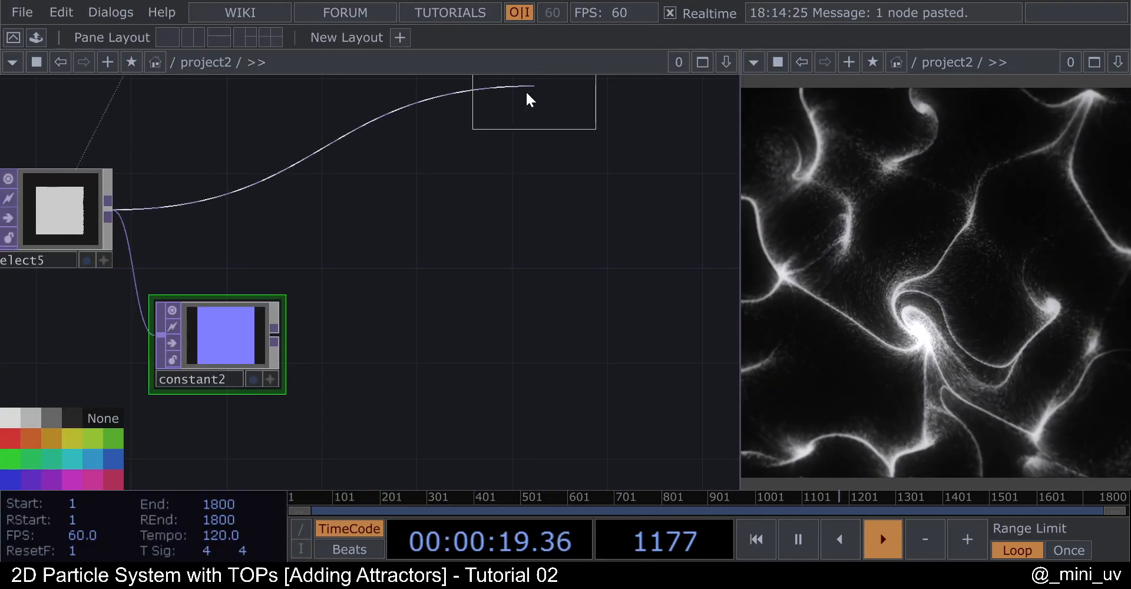
{"action": "left_click", "coordinate": [405, 234]}
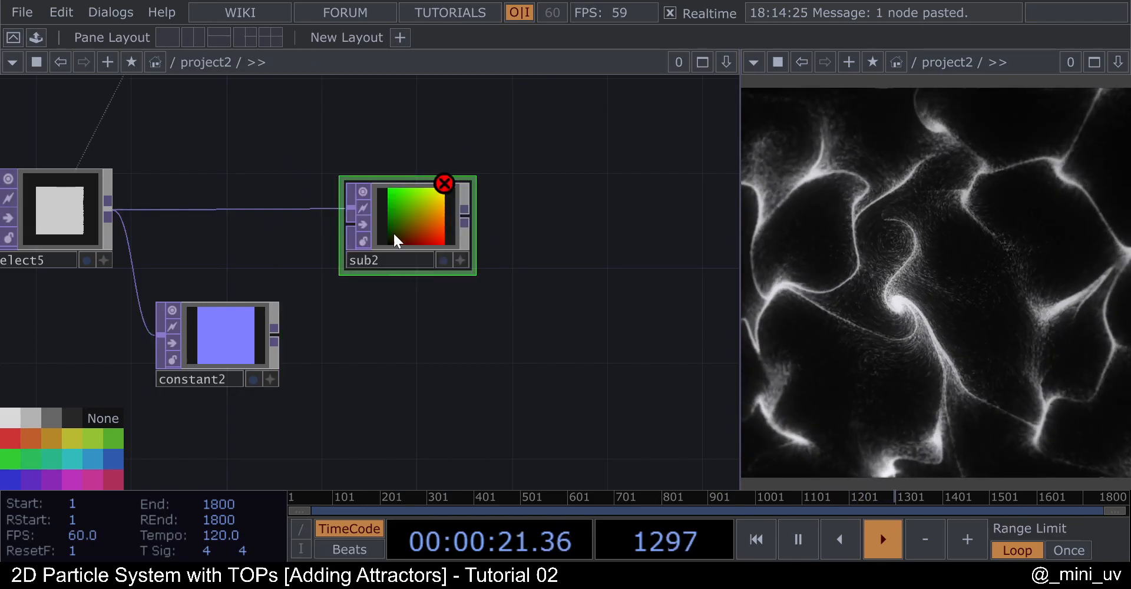
{"action": "left_click_drag", "start_coordinate": [276, 328], "coordinate": [310, 207]}
{"action": "left_click_drag", "start_coordinate": [108, 204], "coordinate": [331, 235]}
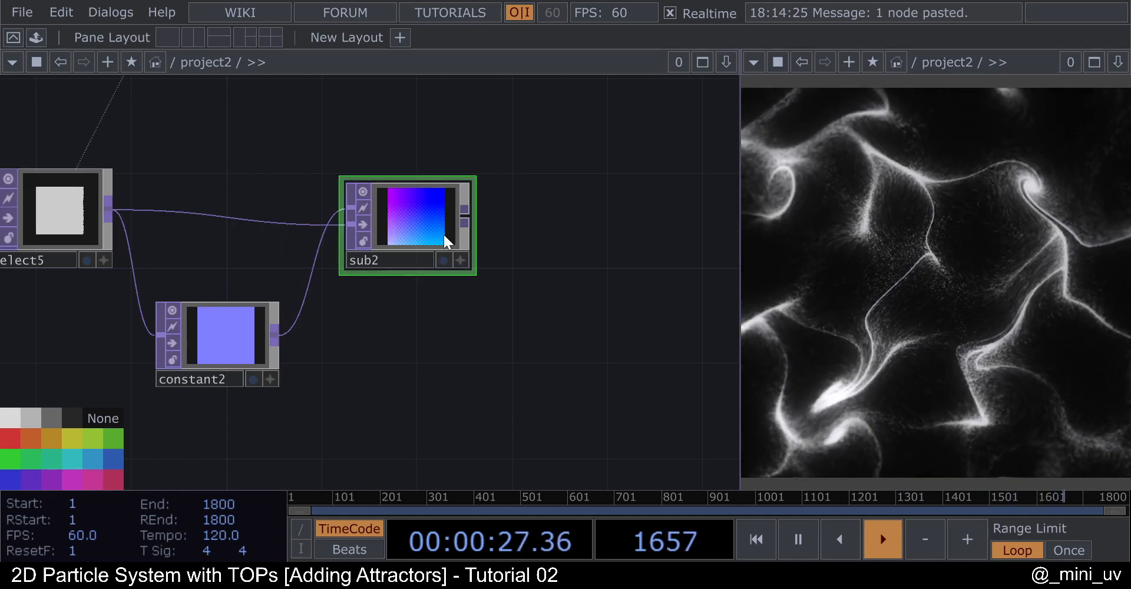
Set the Pixel Format of sub2 to 32-bit float (RG).
{"action": "key", "text": "p"}
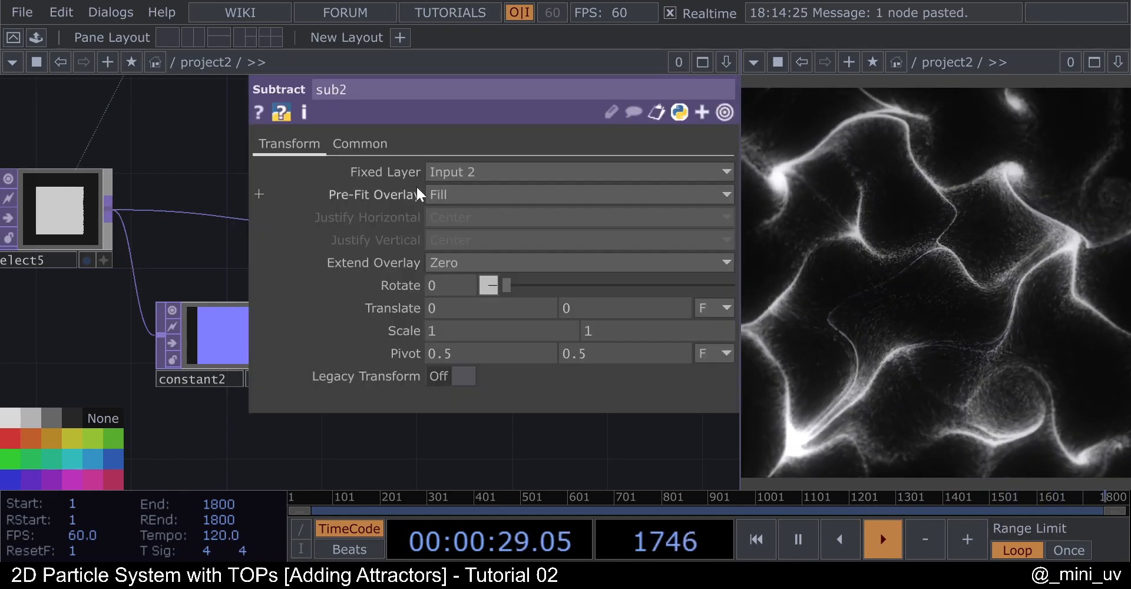
{"action": "left_click", "coordinate": [366, 146]}
{"action": "left_click", "coordinate": [486, 398]}
{"action": "left_click", "coordinate": [480, 401]}
{"action": "left_click", "coordinate": [487, 396]}
{"action": "left_click", "coordinate": [494, 386]}
{"action": "left_click", "coordinate": [523, 401]}
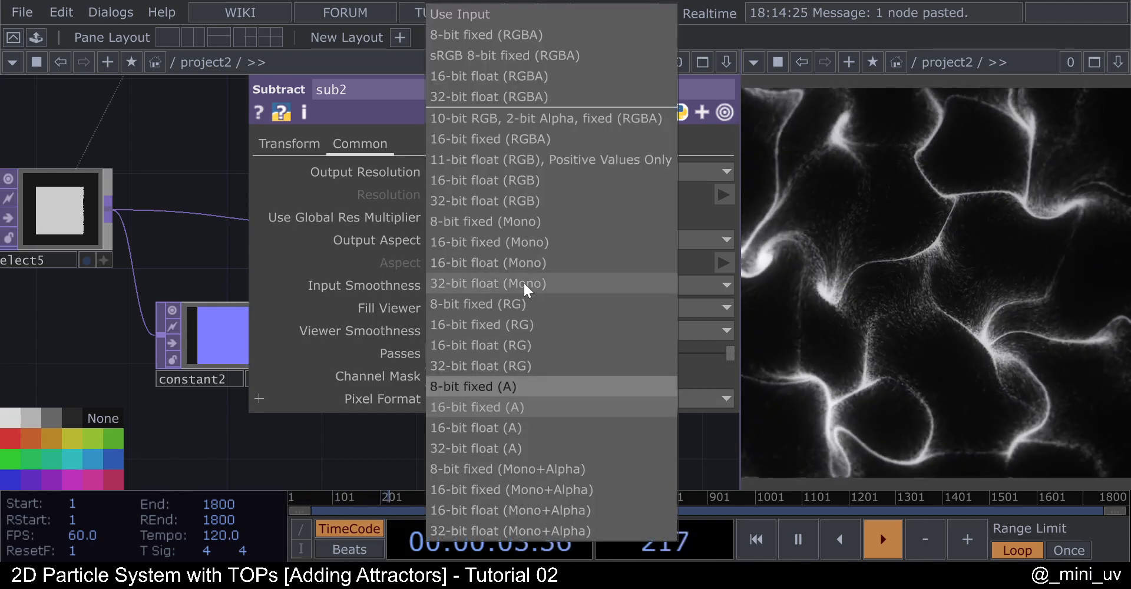
{"action": "left_click", "coordinate": [502, 359]}
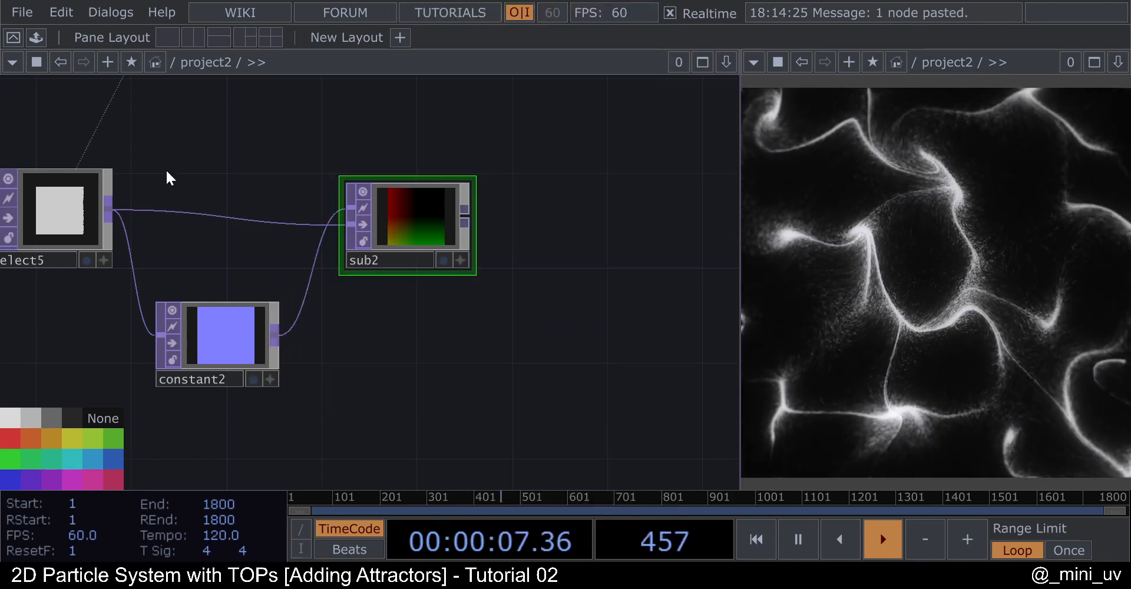
Turn off the viewers of select5 and constant2.
{"action": "left_click_drag", "start_coordinate": [169, 172], "coordinate": [312, 198]}
{"action": "left_click", "coordinate": [153, 209]}
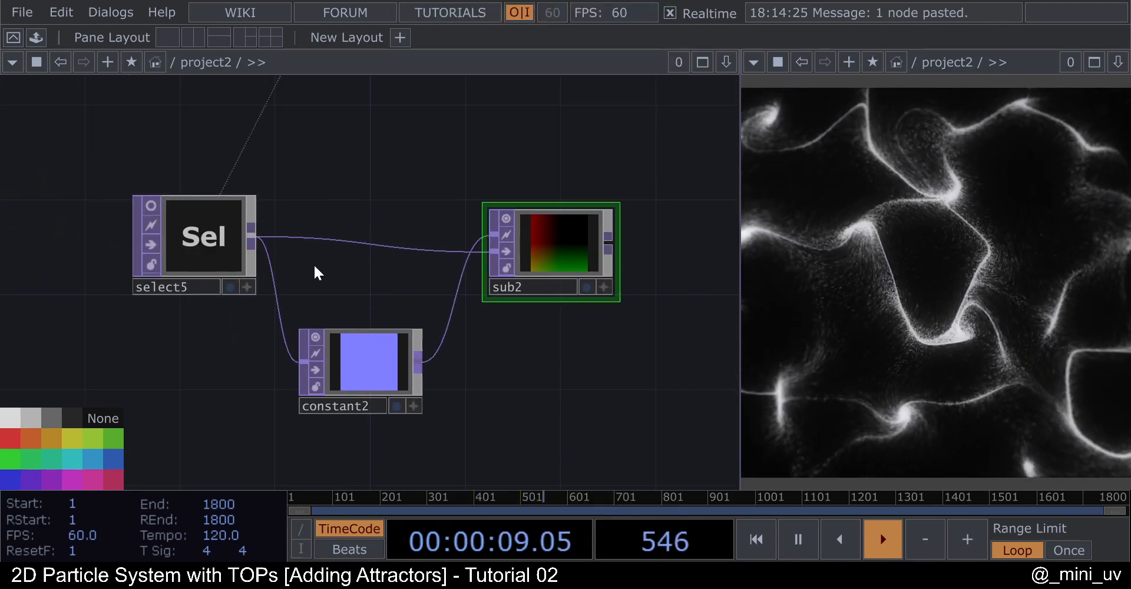
{"action": "left_click", "coordinate": [316, 338]}
Examine the output image of sub2 up close and compare it with the particle render.
{"action": "key", "text": "shift+h"}
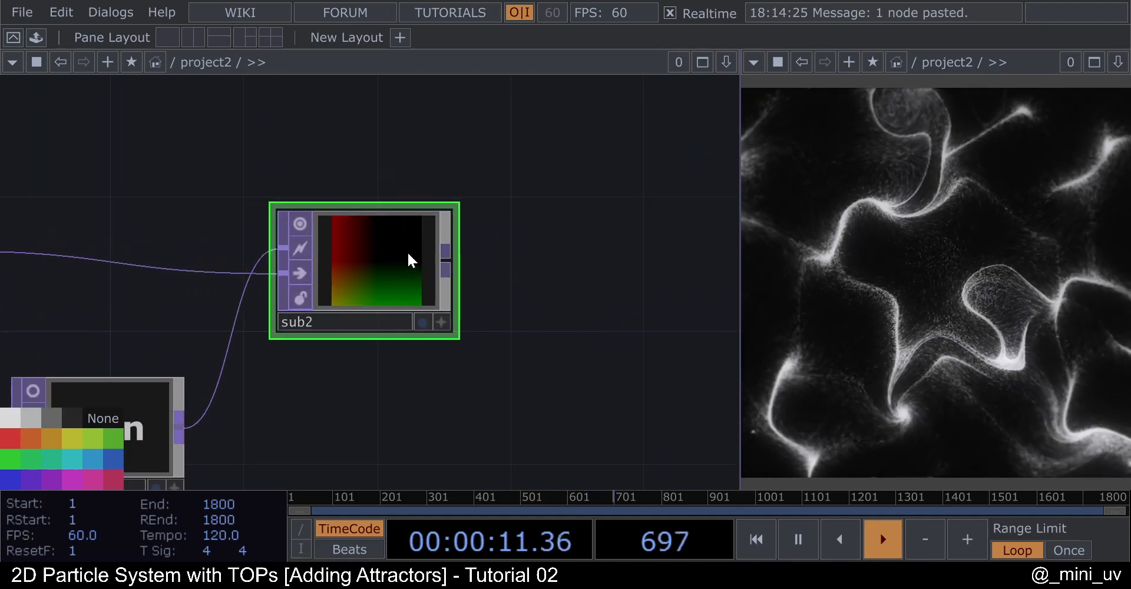
{"action": "left_click_drag", "start_coordinate": [408, 254], "coordinate": [407, 222]}
{"action": "scroll", "coordinate": [315, 267], "scroll_direction": "up", "scroll_amount": 1}
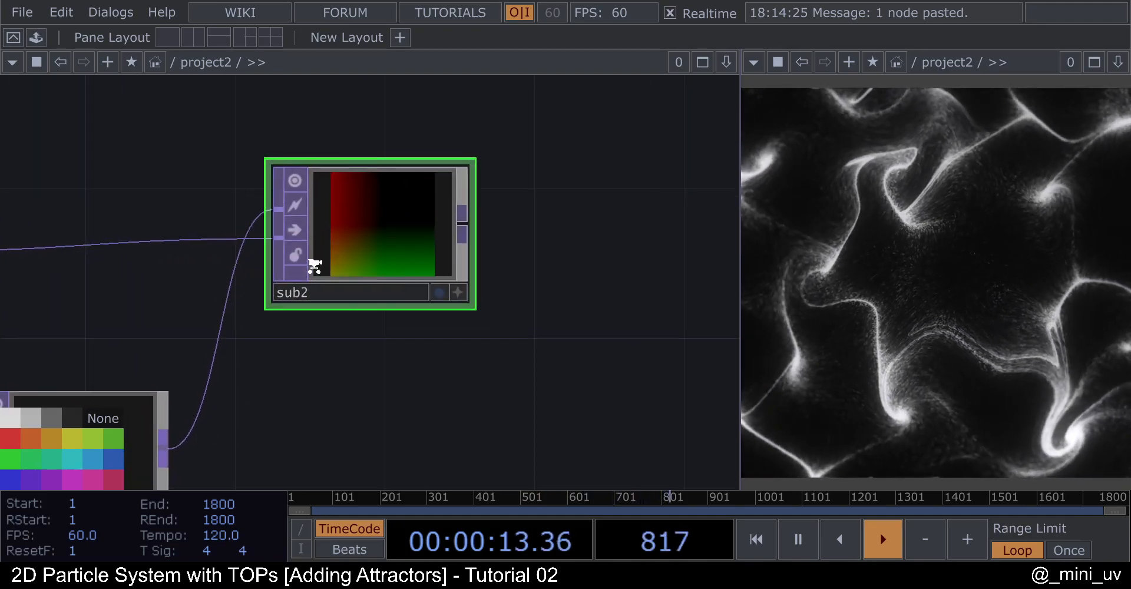
{"action": "scroll", "coordinate": [315, 266], "scroll_direction": "up", "scroll_amount": 3}
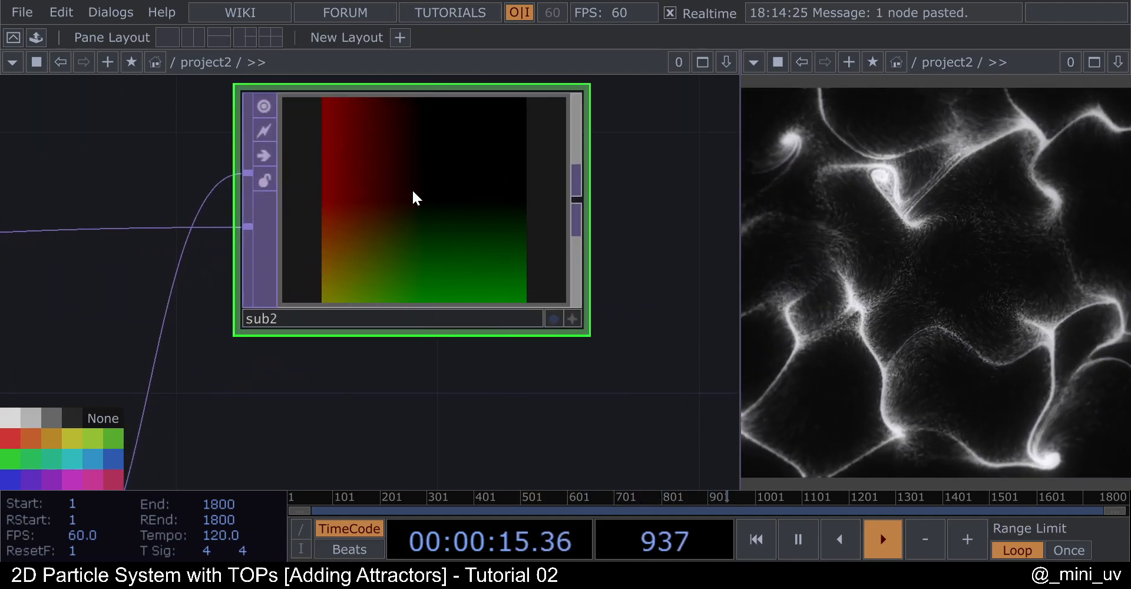
{"action": "scroll", "coordinate": [436, 213], "scroll_direction": "down", "scroll_amount": 2}
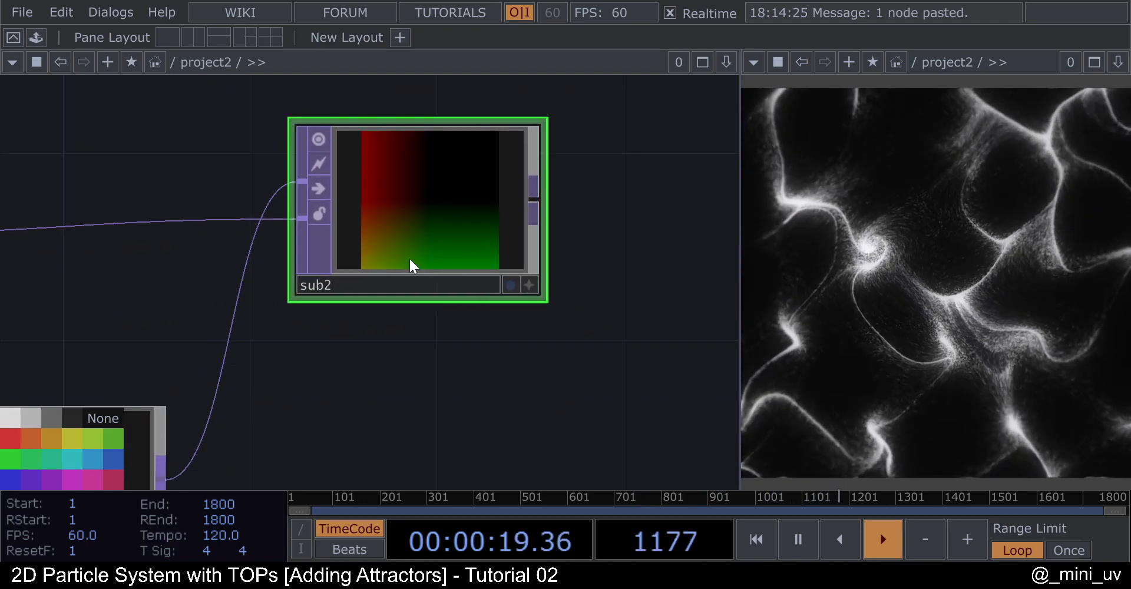
{"action": "left_click_drag", "start_coordinate": [571, 331], "coordinate": [521, 330]}
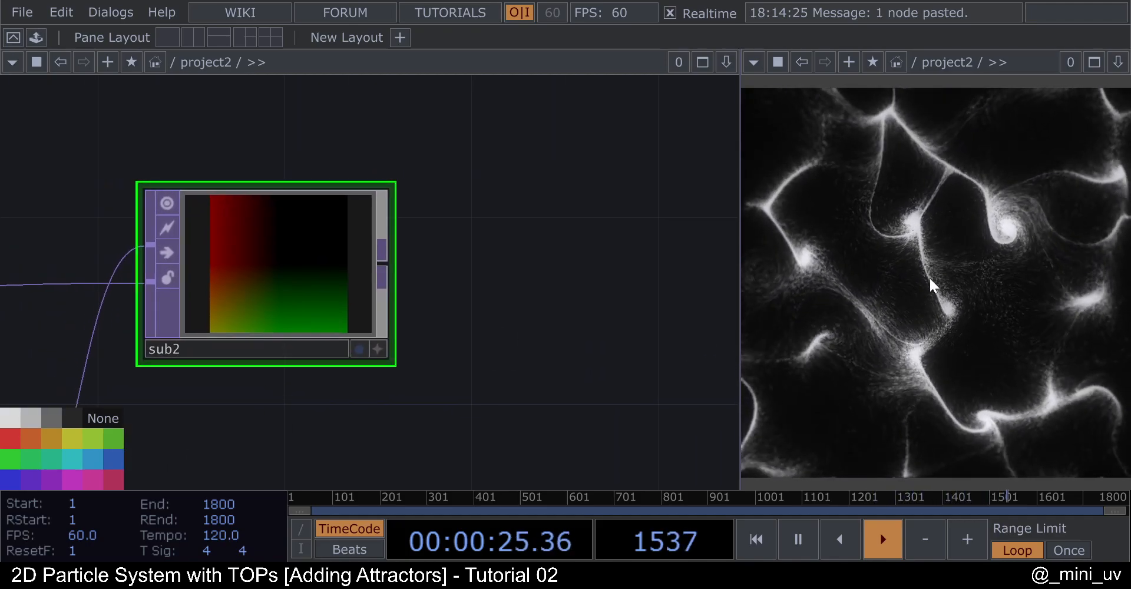
{"action": "left_click_drag", "start_coordinate": [499, 297], "coordinate": [402, 321]}
{"action": "scroll", "coordinate": [471, 314], "scroll_direction": "down", "scroll_amount": 3}
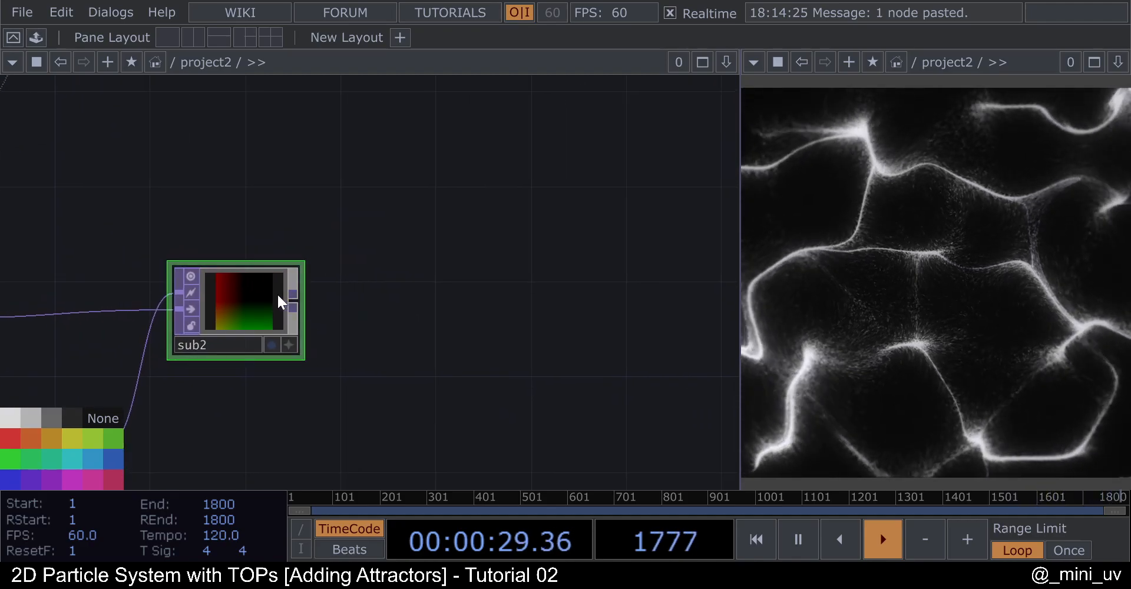
Add a Null TOP after sub2 and rename it attracForce.
{"action": "left_click", "coordinate": [248, 301]}
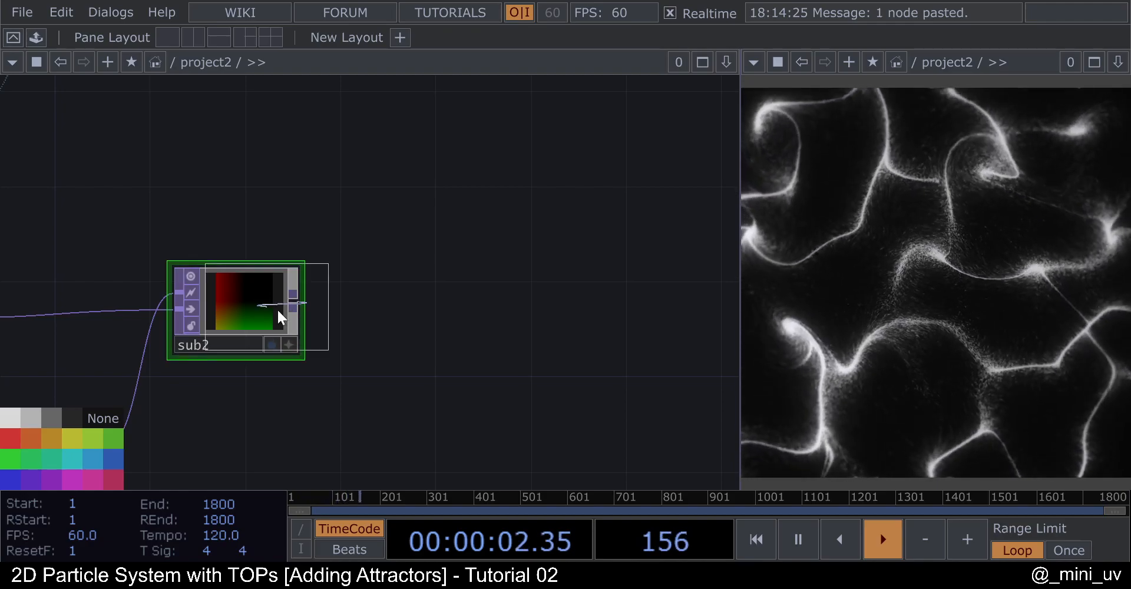
{"action": "left_click", "coordinate": [561, 316]}
{"action": "left_click_drag", "start_coordinate": [558, 212], "coordinate": [390, 217]}
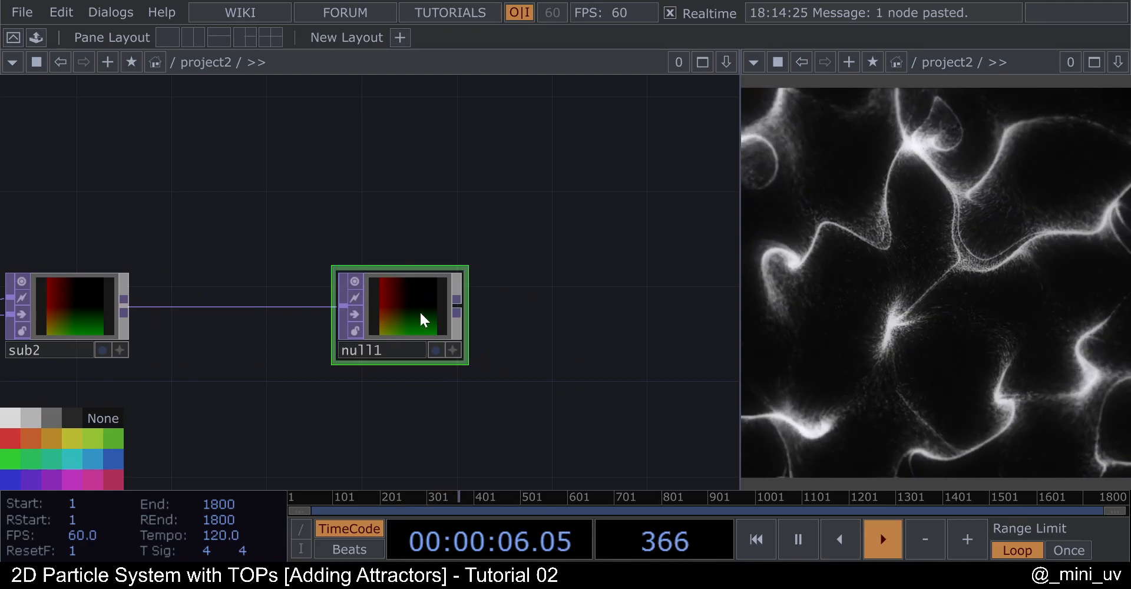
{"action": "left_click", "coordinate": [391, 351]}
{"action": "type", "text": "at"}
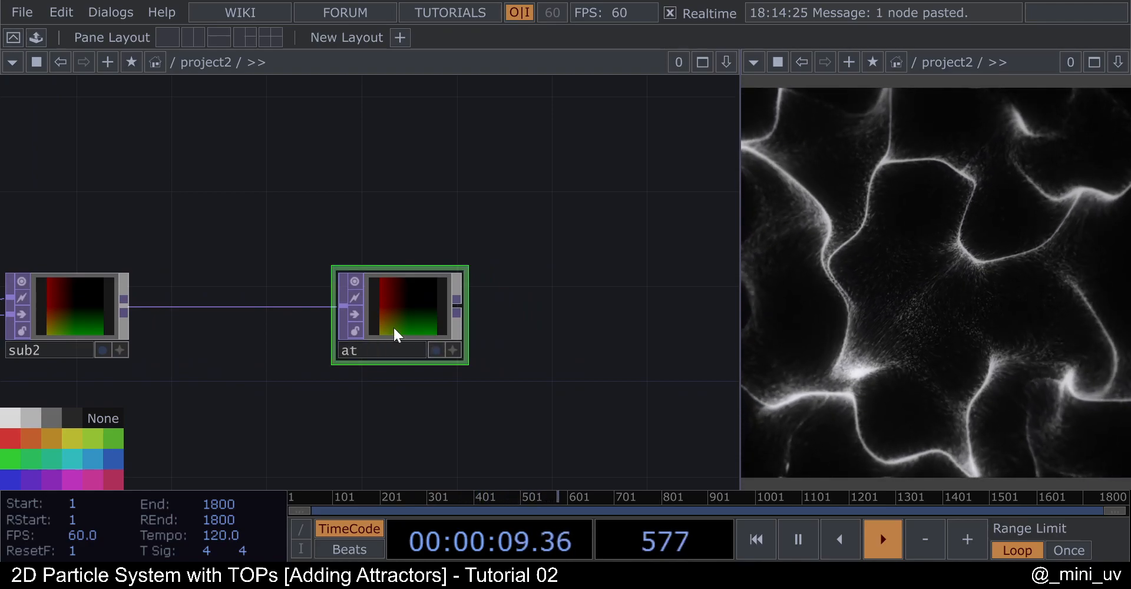
{"action": "type", "text": "racFor"}
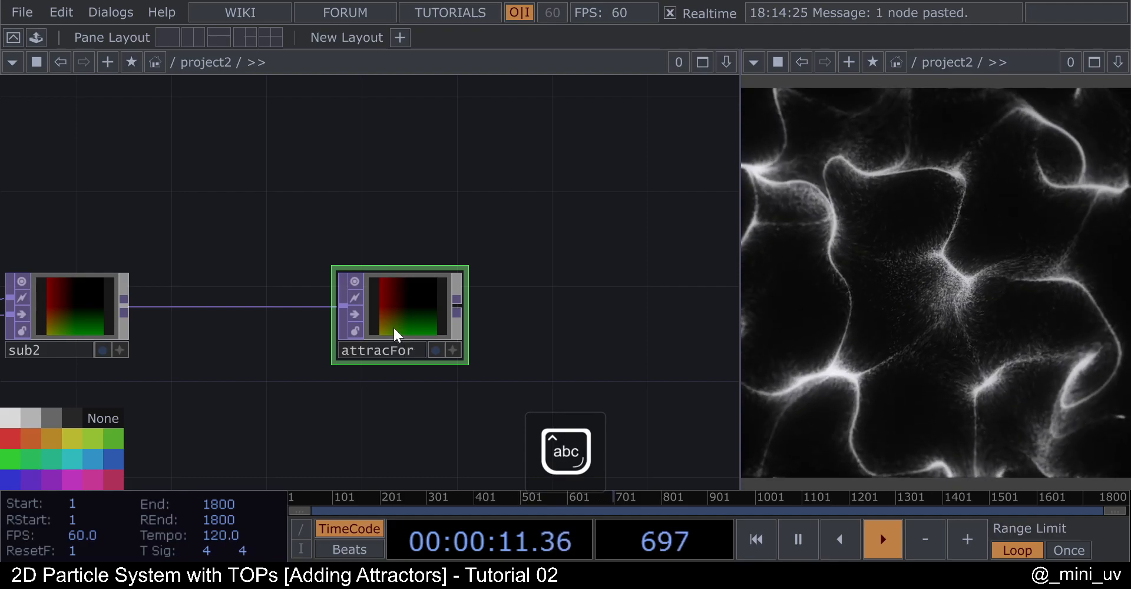
{"action": "type", "text": "ce"}
{"action": "key", "text": "Return"}
Set the TOP reference of select2 in the particle simulation group to attracForce in place of the existing source.
{"action": "key", "text": "h"}
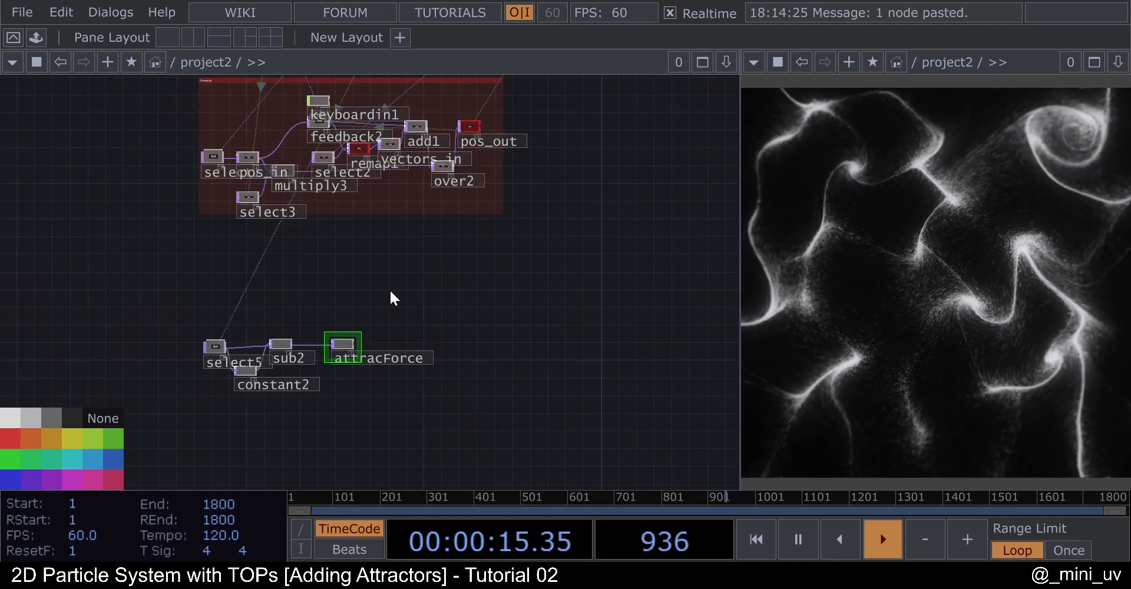
{"action": "scroll", "coordinate": [327, 211], "scroll_direction": "up", "scroll_amount": 6}
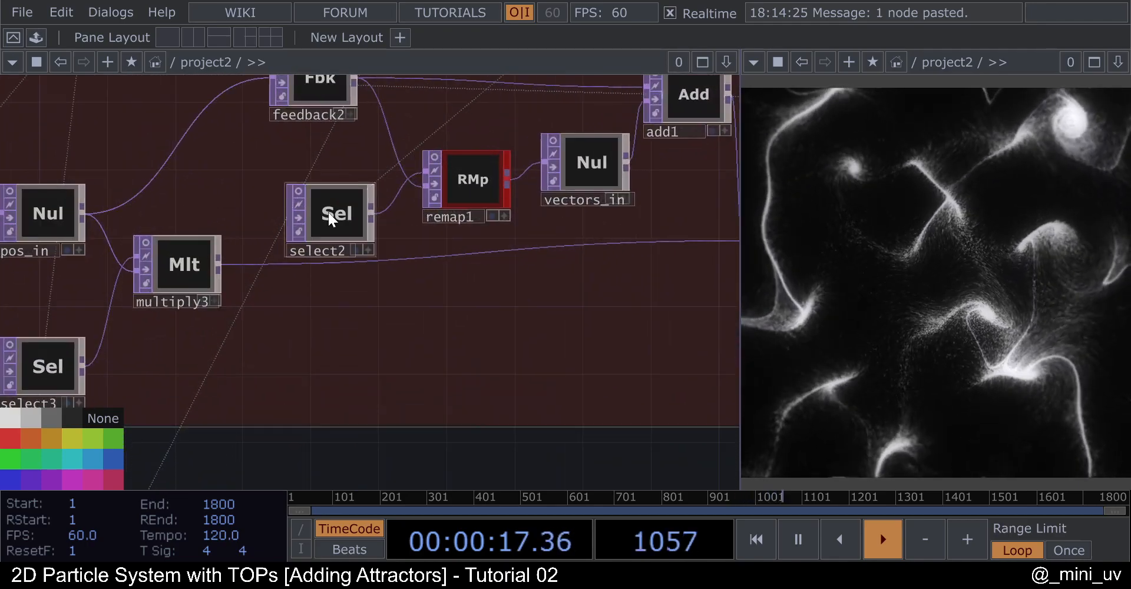
{"action": "left_click", "coordinate": [327, 210]}
{"action": "key", "text": "p"}
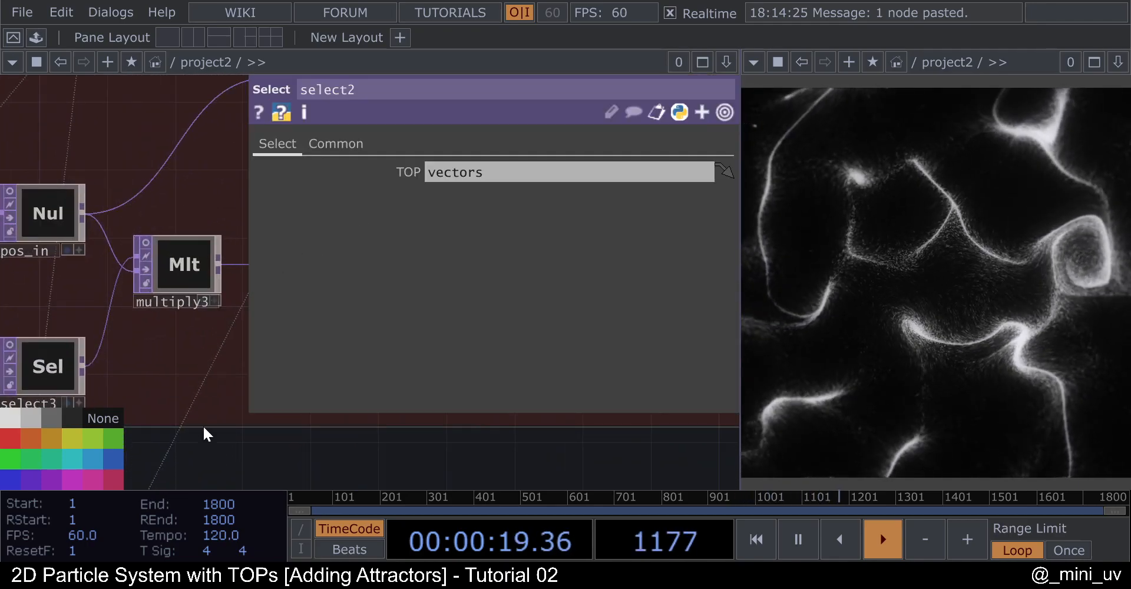
{"action": "key", "text": "p"}
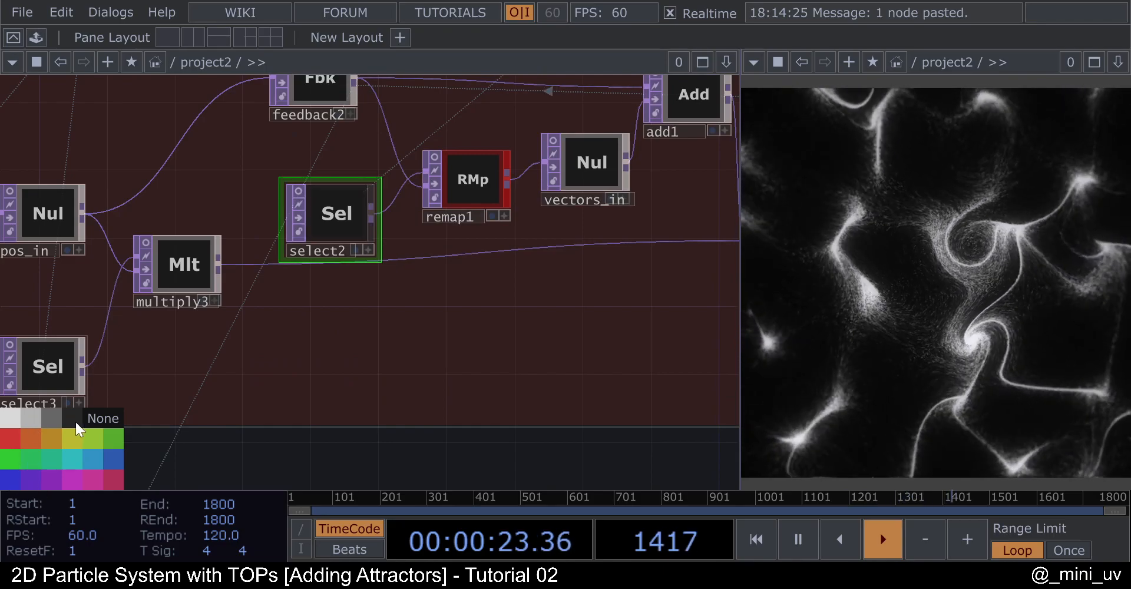
{"action": "key", "text": "p"}
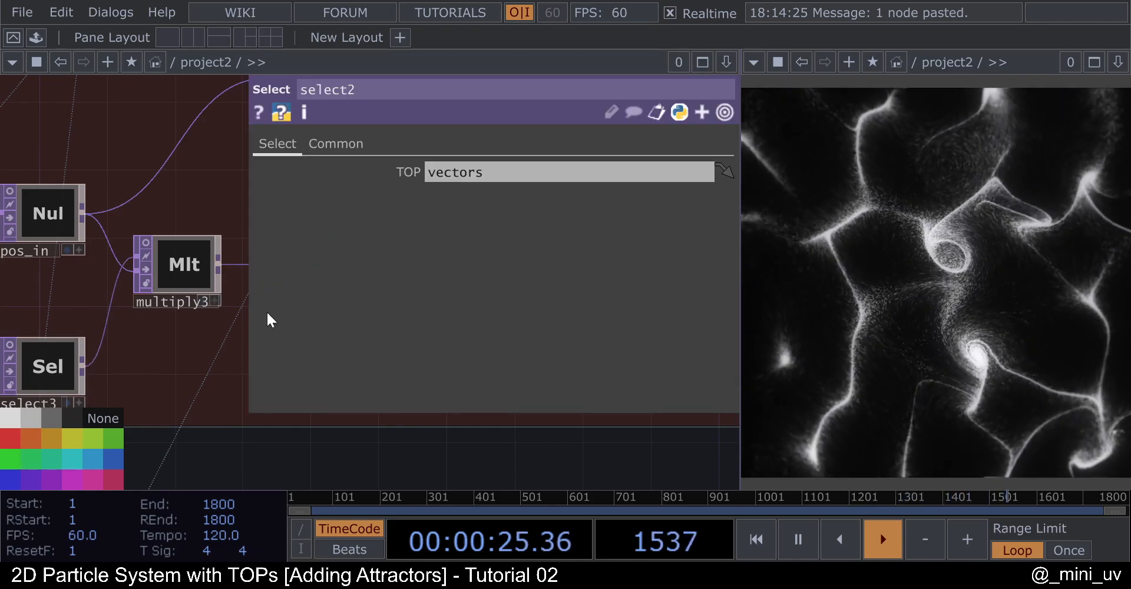
{"action": "key", "text": "p"}
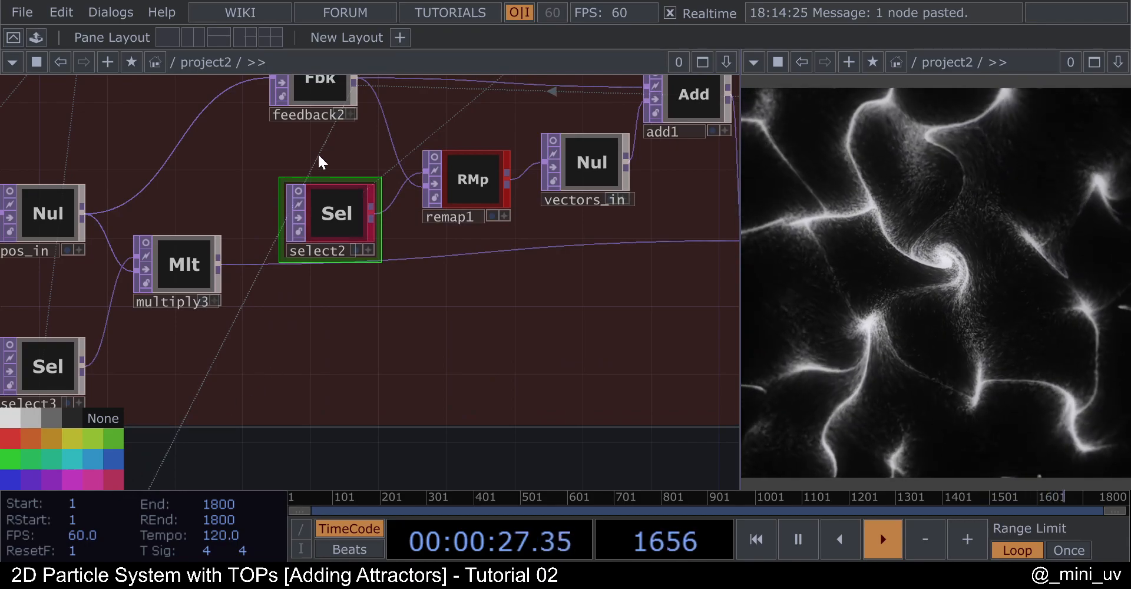
{"action": "key", "text": "p"}
{"action": "scroll", "coordinate": [59, 214], "scroll_direction": "down", "scroll_amount": 5}
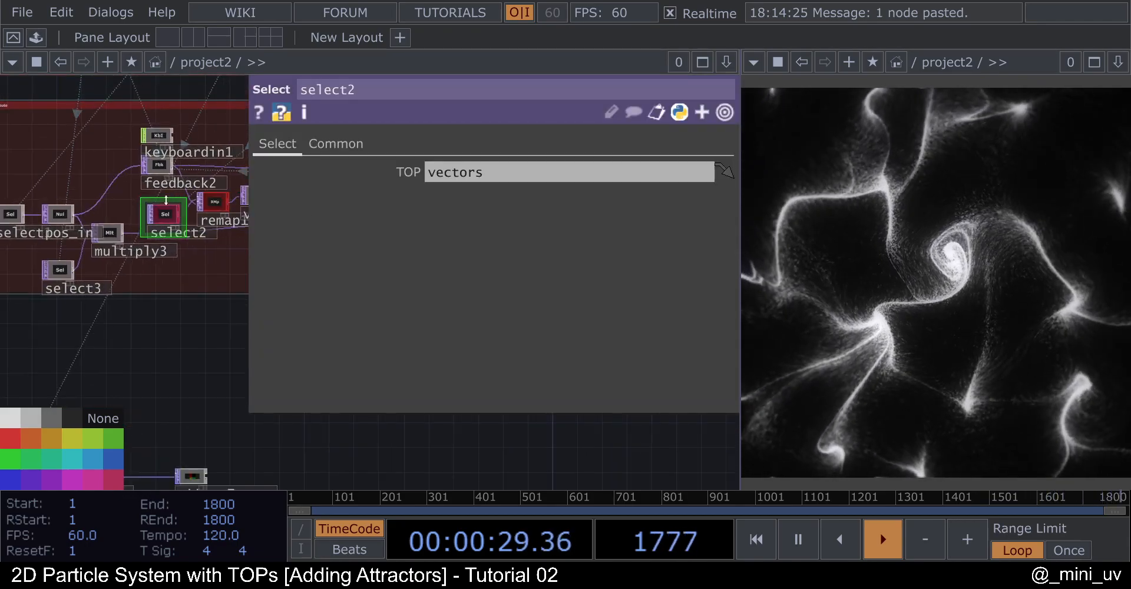
{"action": "scroll", "coordinate": [168, 197], "scroll_direction": "up", "scroll_amount": 5}
{"action": "scroll", "coordinate": [167, 236], "scroll_direction": "down", "scroll_amount": 5}
{"action": "left_click_drag", "start_coordinate": [182, 334], "coordinate": [149, 228]}
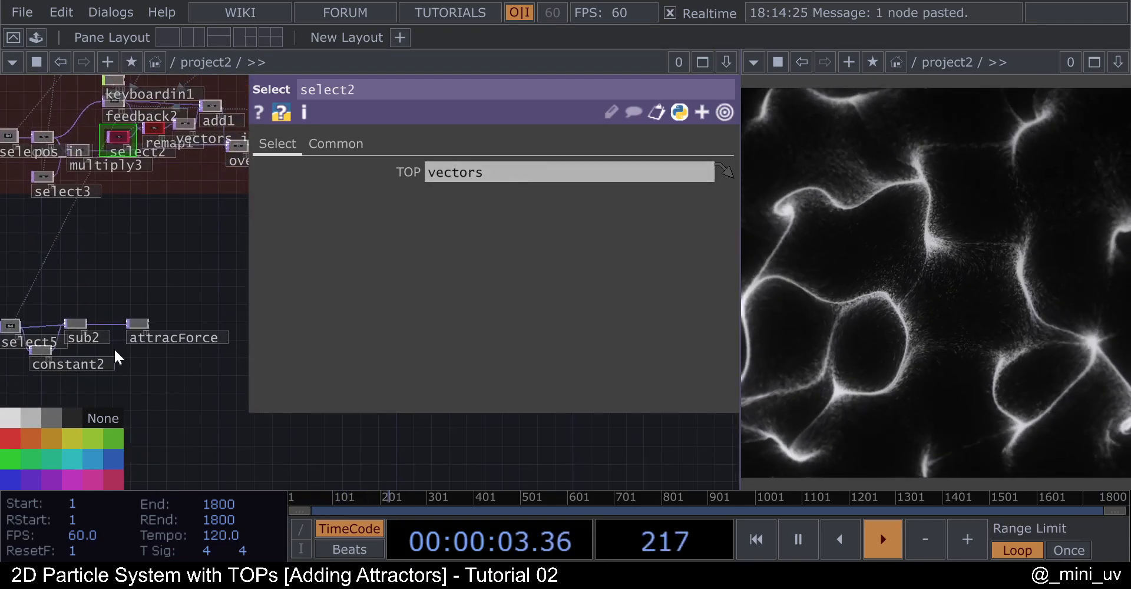
{"action": "scroll", "coordinate": [145, 332], "scroll_direction": "up", "scroll_amount": 5}
{"action": "left_click_drag", "start_coordinate": [115, 295], "coordinate": [493, 174]}
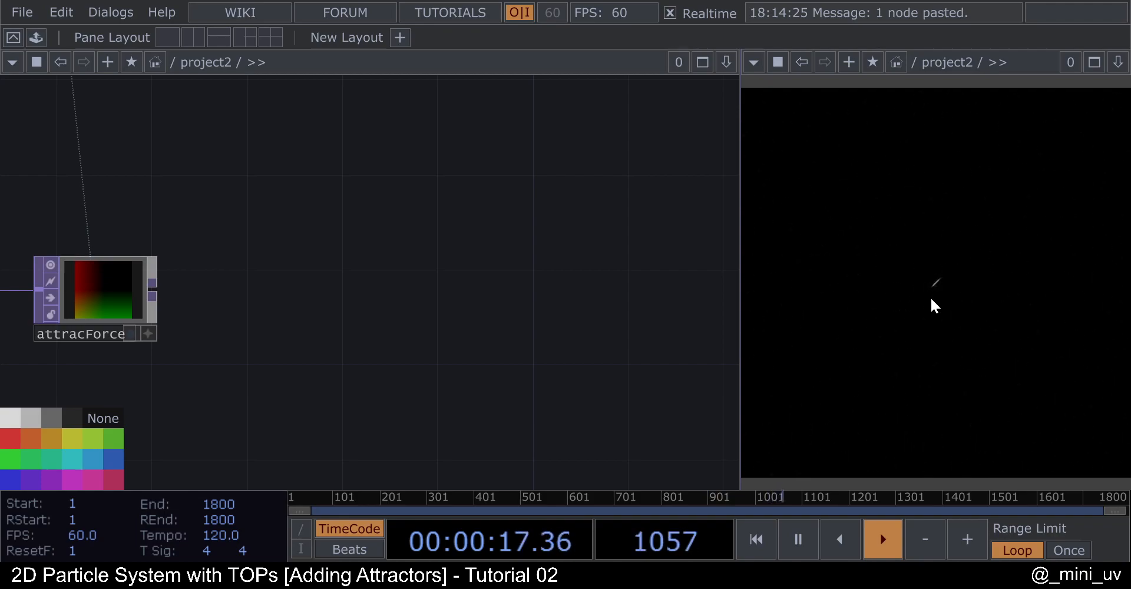
Insert a Math TOP on the wire between sub2 and attracForce.
{"action": "left_click_drag", "start_coordinate": [361, 315], "coordinate": [540, 333]}
{"action": "left_click_drag", "start_coordinate": [280, 318], "coordinate": [382, 318]}
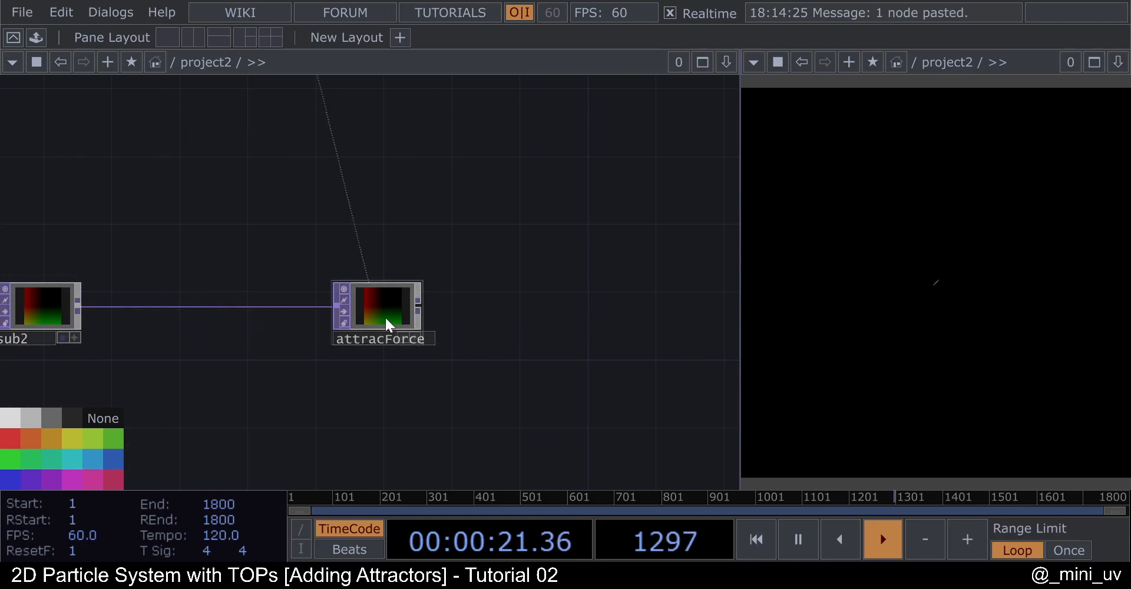
{"action": "right_click", "coordinate": [224, 306]}
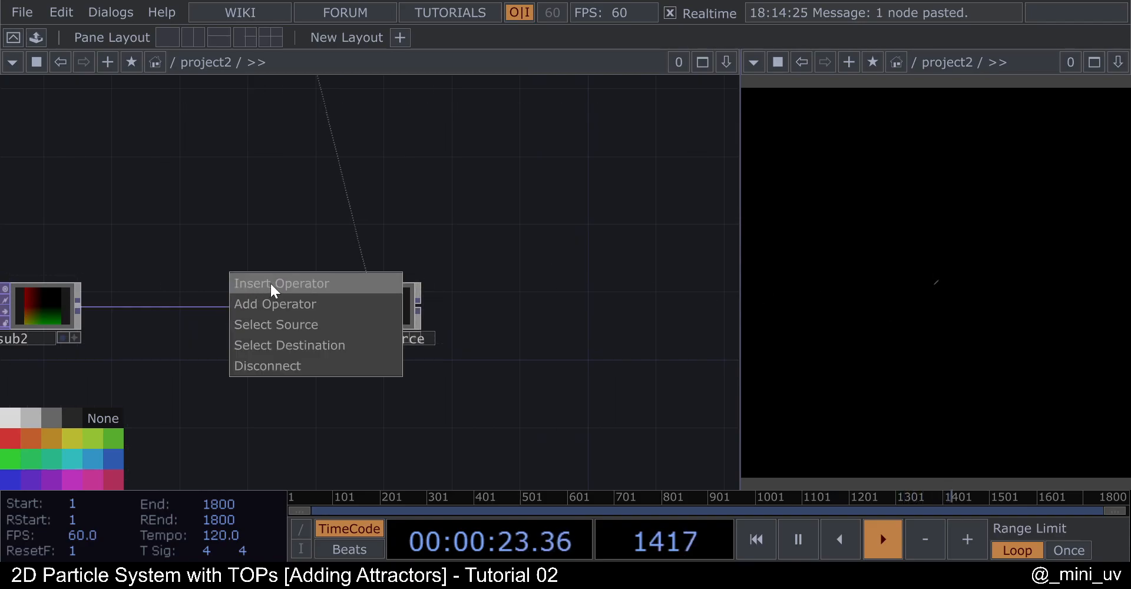
{"action": "left_click", "coordinate": [270, 283]}
{"action": "type", "text": "math"}
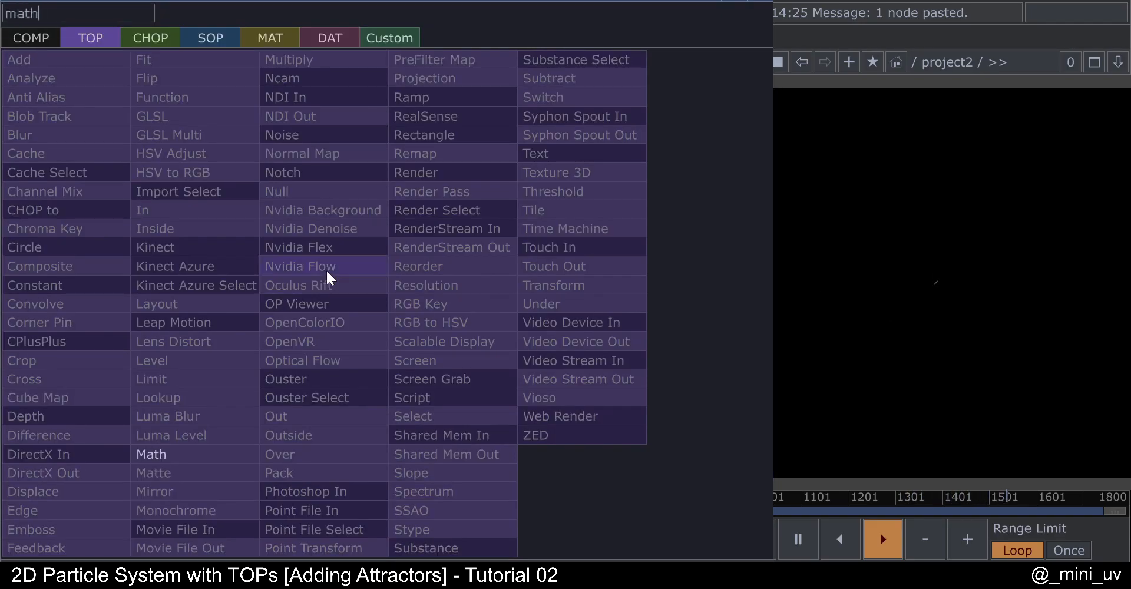
{"action": "left_click", "coordinate": [166, 453]}
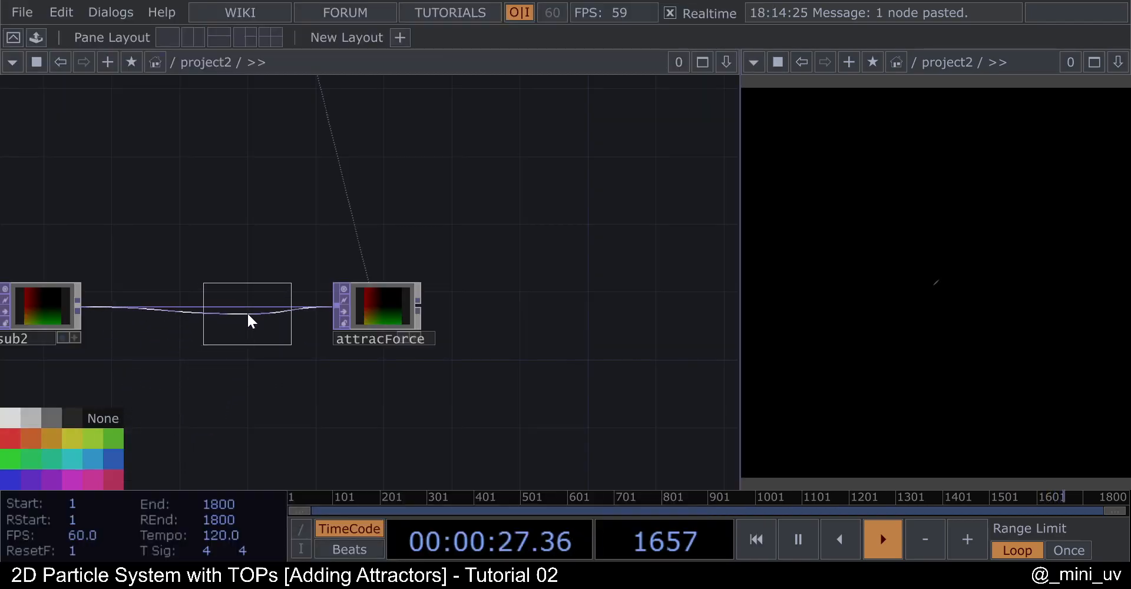
{"action": "left_click", "coordinate": [248, 315]}
Reduce the Multiply value of the Math TOP to 0.12 and finally to 0.01.
{"action": "key", "text": "p"}
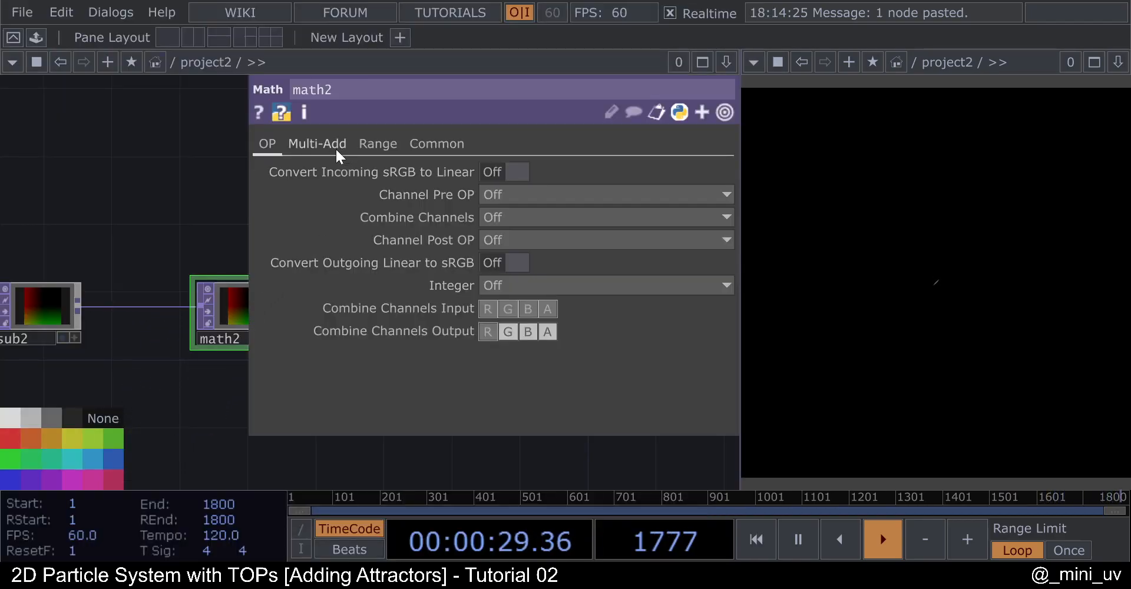
{"action": "left_click", "coordinate": [336, 151]}
{"action": "left_click", "coordinate": [560, 196]}
{"action": "left_click_drag", "start_coordinate": [560, 196], "coordinate": [559, 198]}
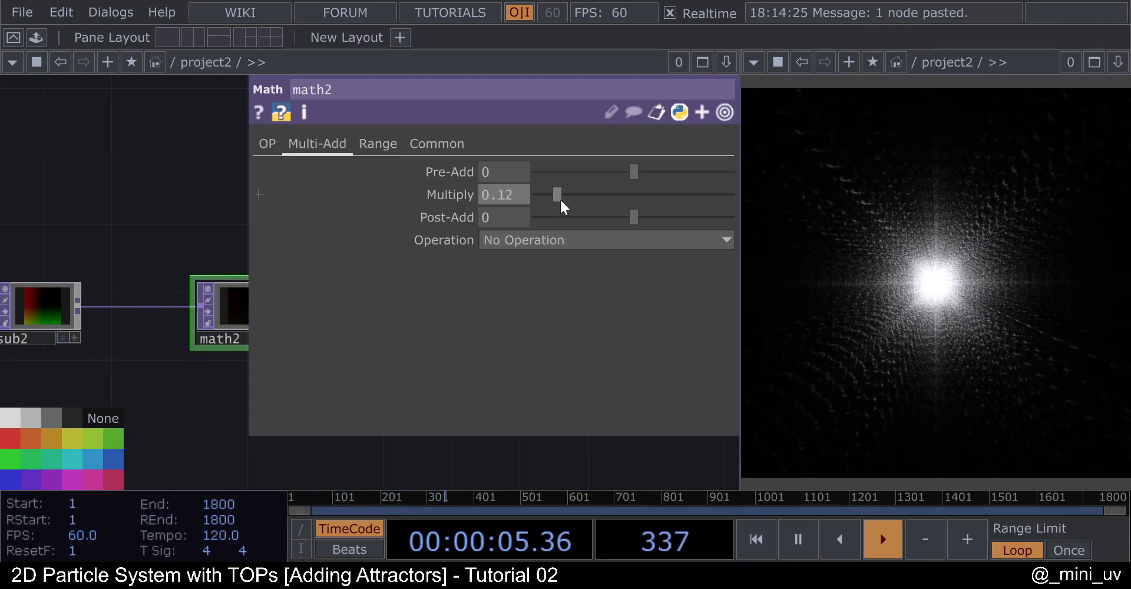
{"action": "left_click", "coordinate": [523, 193]}
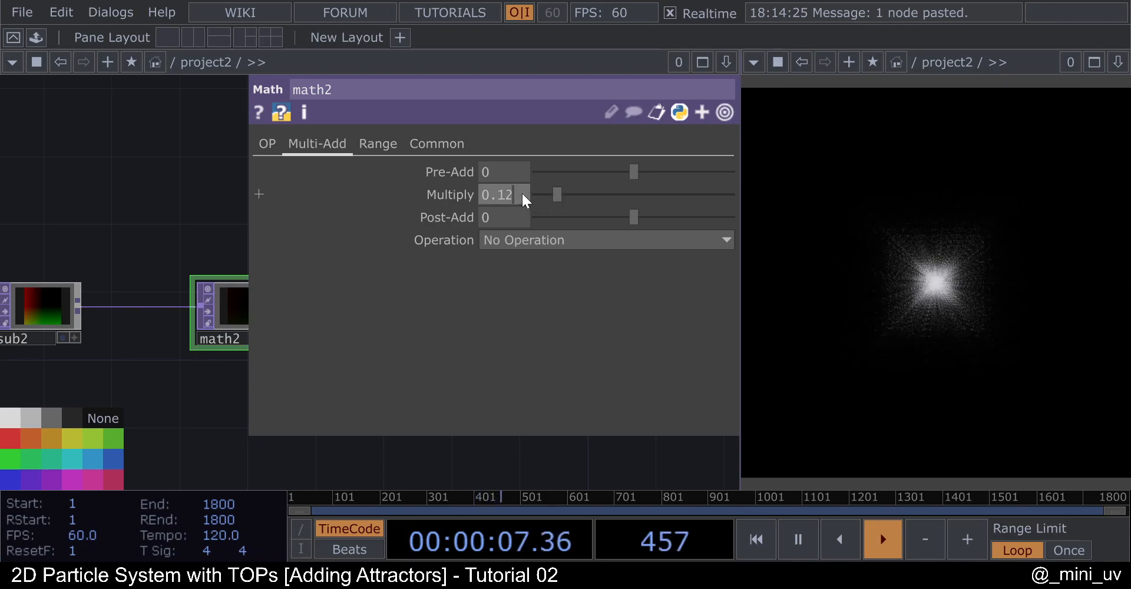
{"action": "key", "text": "BackSpace"}
{"action": "key", "text": "BackSpace"}
{"action": "type", "text": "01"}
{"action": "key", "text": "Return"}
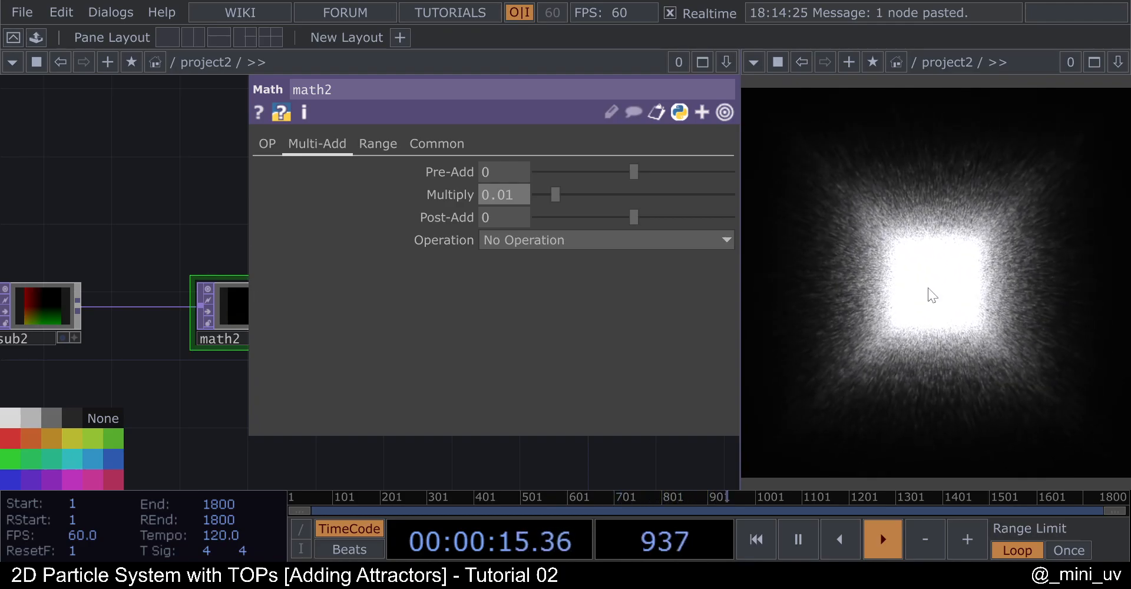
Make the Math TOP's Multiply negative at -0.01 to reverse the force direction.
{"action": "left_click", "coordinate": [480, 194]}
{"action": "type", "text": "-"}
{"action": "key", "text": "Return"}
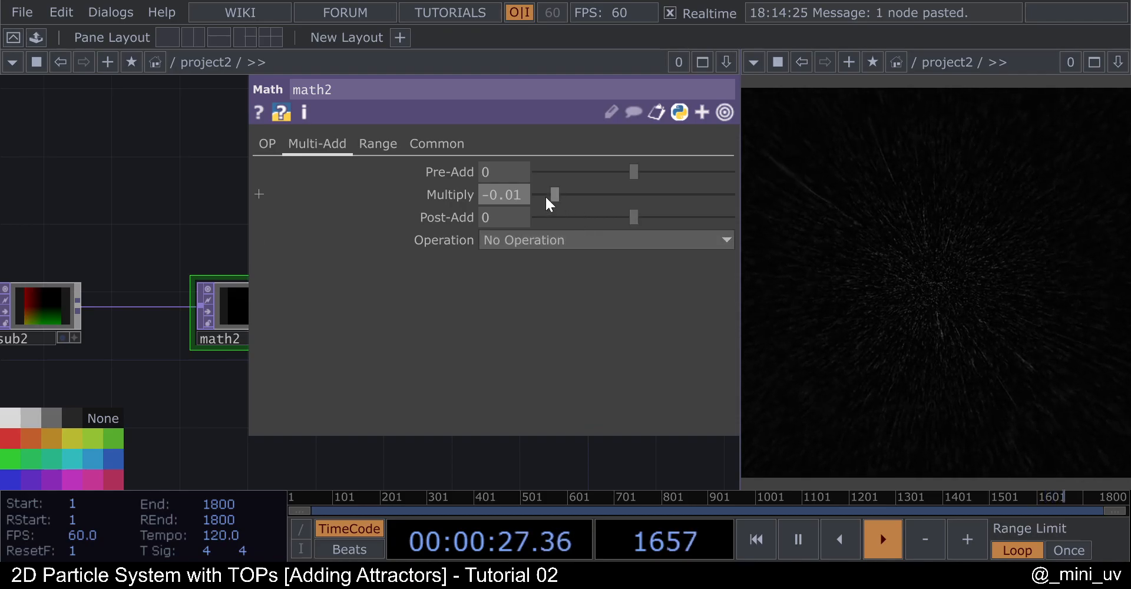
Delete the Math TOP between sub2 and attracForce.
{"action": "left_click_drag", "start_coordinate": [201, 238], "coordinate": [168, 232]}
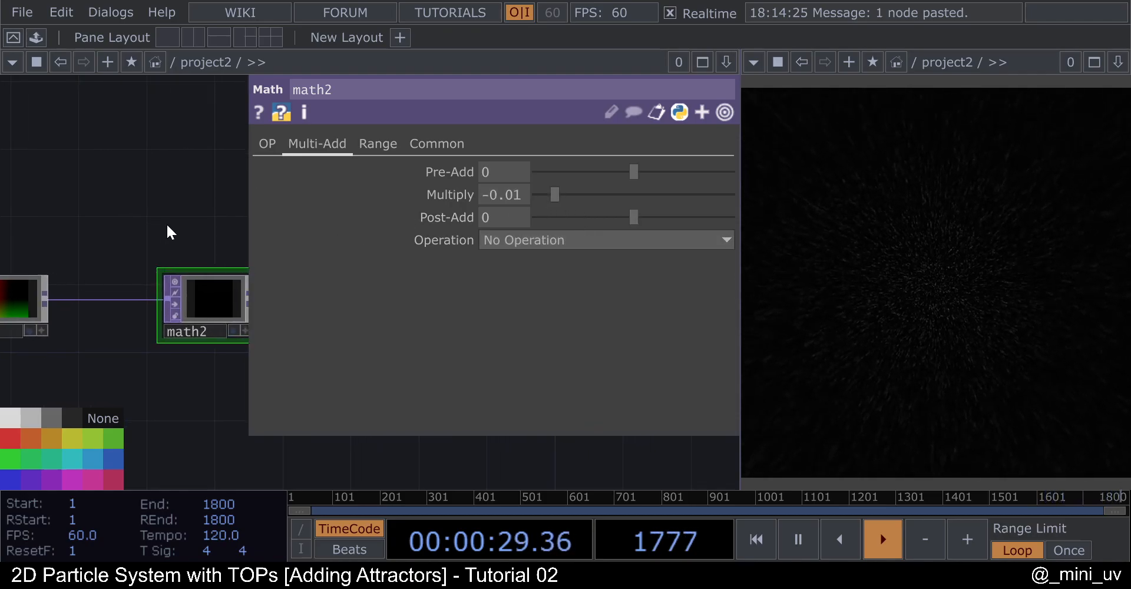
{"action": "key", "text": "p"}
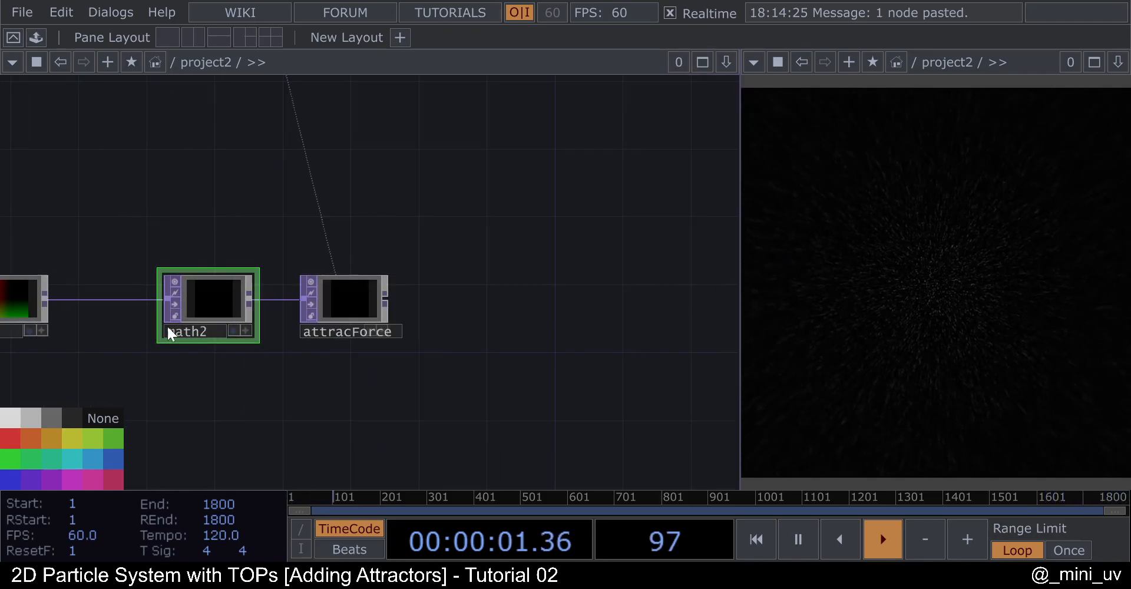
{"action": "scroll", "coordinate": [166, 329], "scroll_direction": "up", "scroll_amount": 4}
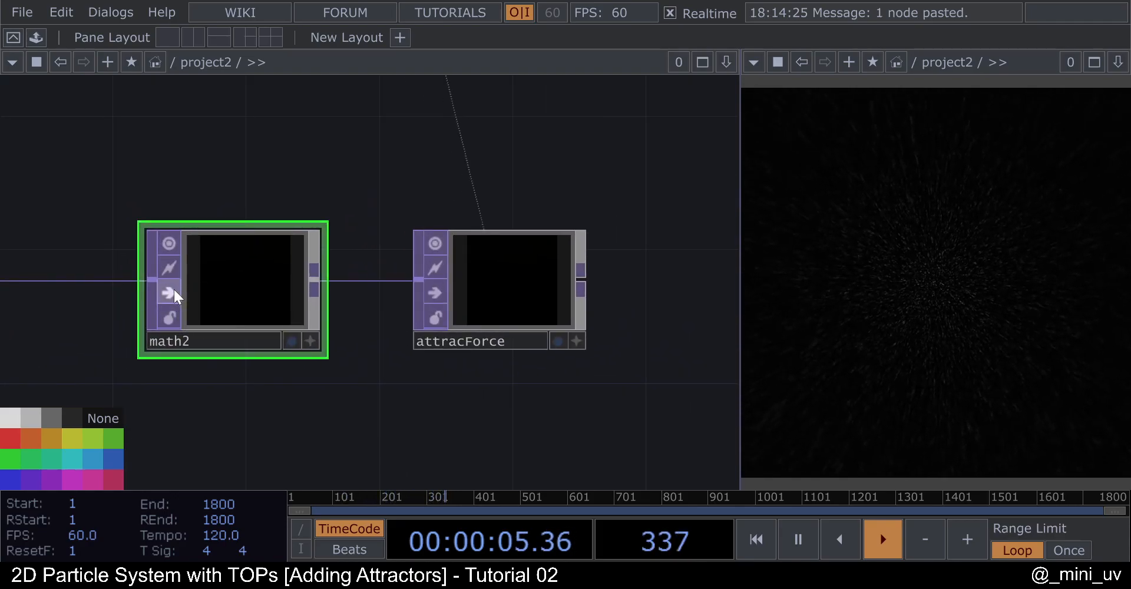
{"action": "key", "text": "Delete"}
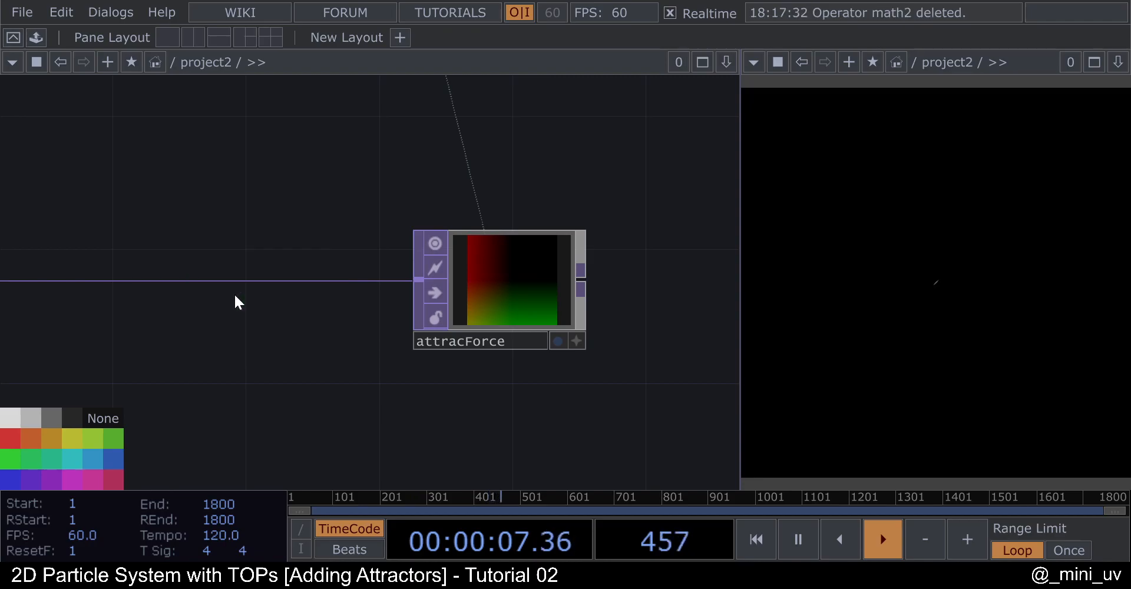
{"action": "scroll", "coordinate": [354, 293], "scroll_direction": "down", "scroll_amount": 4}
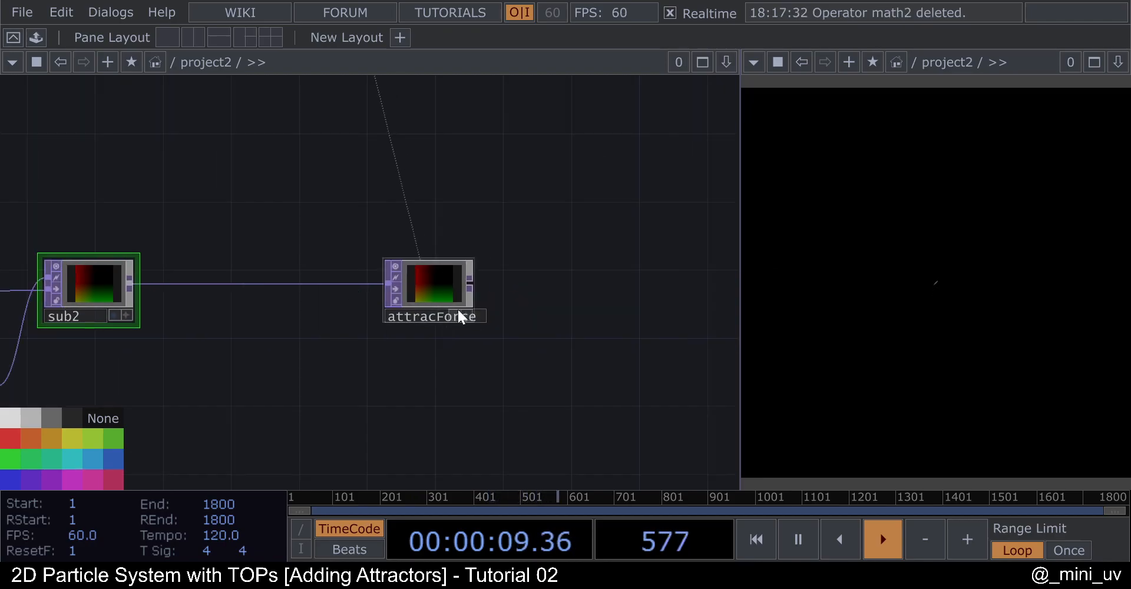
Move the attracForce Null closer to sub2.
{"action": "left_click_drag", "start_coordinate": [517, 268], "coordinate": [464, 271]}
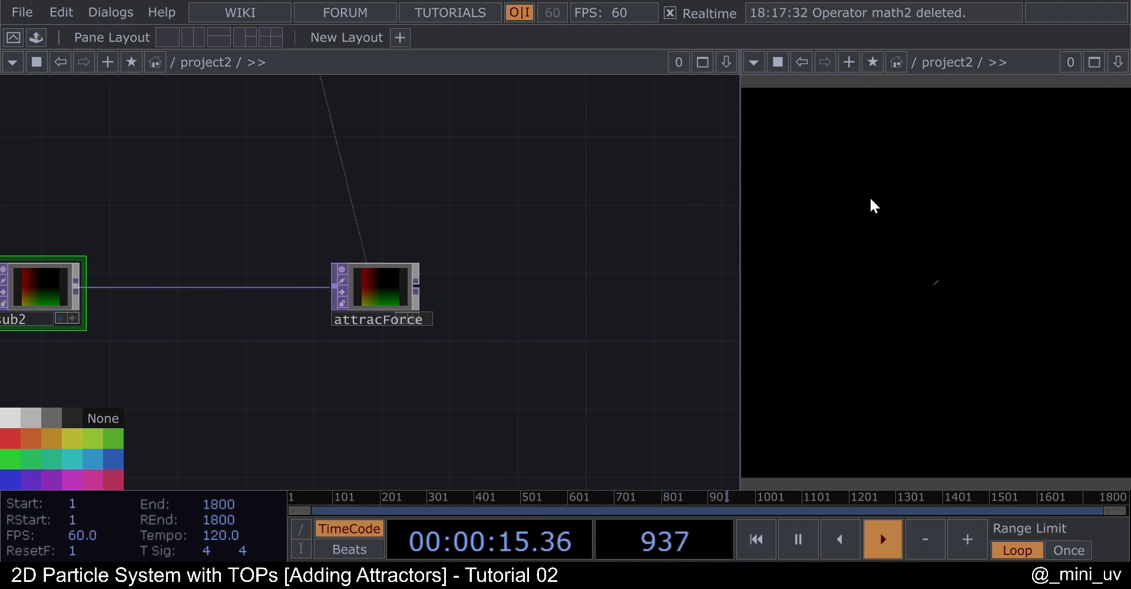
{"action": "left_click_drag", "start_coordinate": [511, 211], "coordinate": [469, 210]}
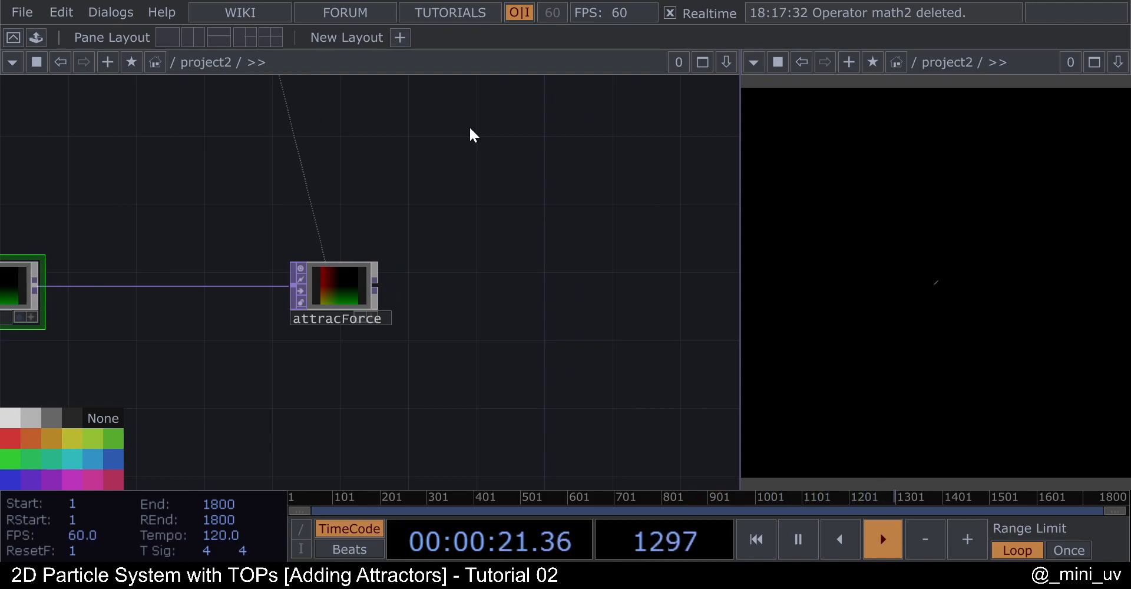
{"action": "left_click_drag", "start_coordinate": [449, 234], "coordinate": [590, 228]}
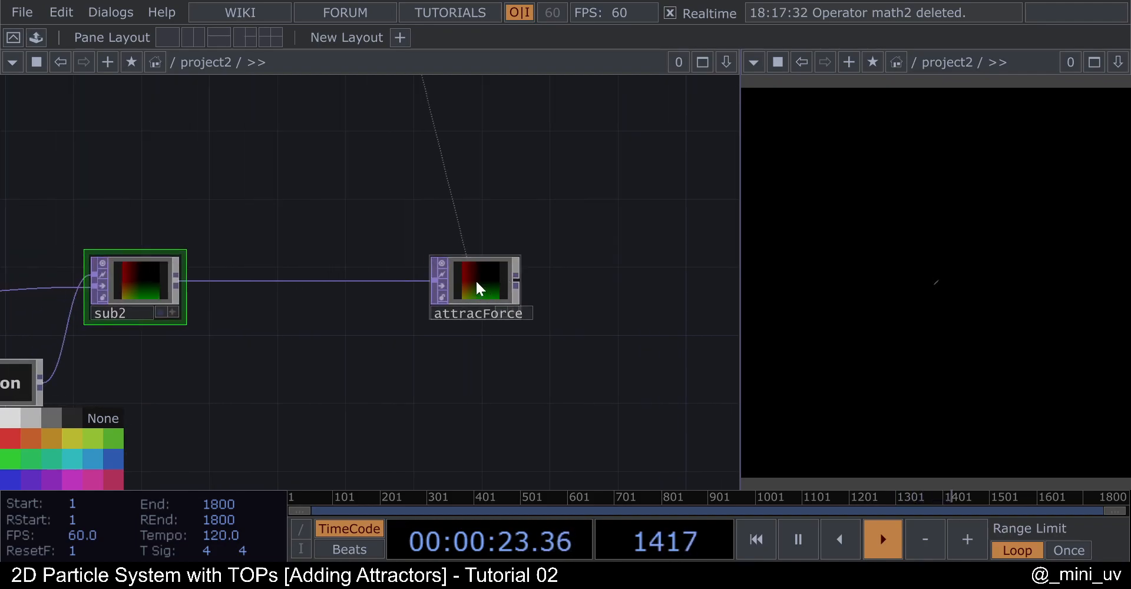
{"action": "left_click_drag", "start_coordinate": [481, 285], "coordinate": [362, 279]}
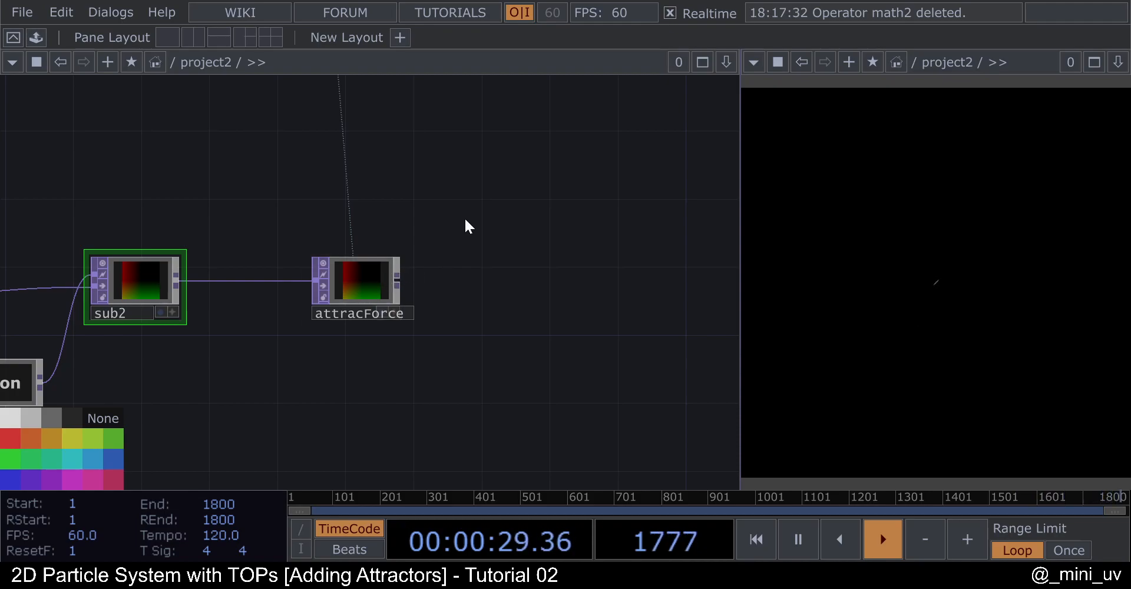
{"action": "left_click_drag", "start_coordinate": [490, 243], "coordinate": [436, 256]}
{"action": "scroll", "coordinate": [469, 256], "scroll_direction": "down", "scroll_amount": 3}
{"action": "left_click_drag", "start_coordinate": [513, 270], "coordinate": [590, 272]}
{"action": "scroll", "coordinate": [590, 272], "scroll_direction": "down", "scroll_amount": 3}
{"action": "right_click_drag", "start_coordinate": [135, 183], "coordinate": [562, 359]}
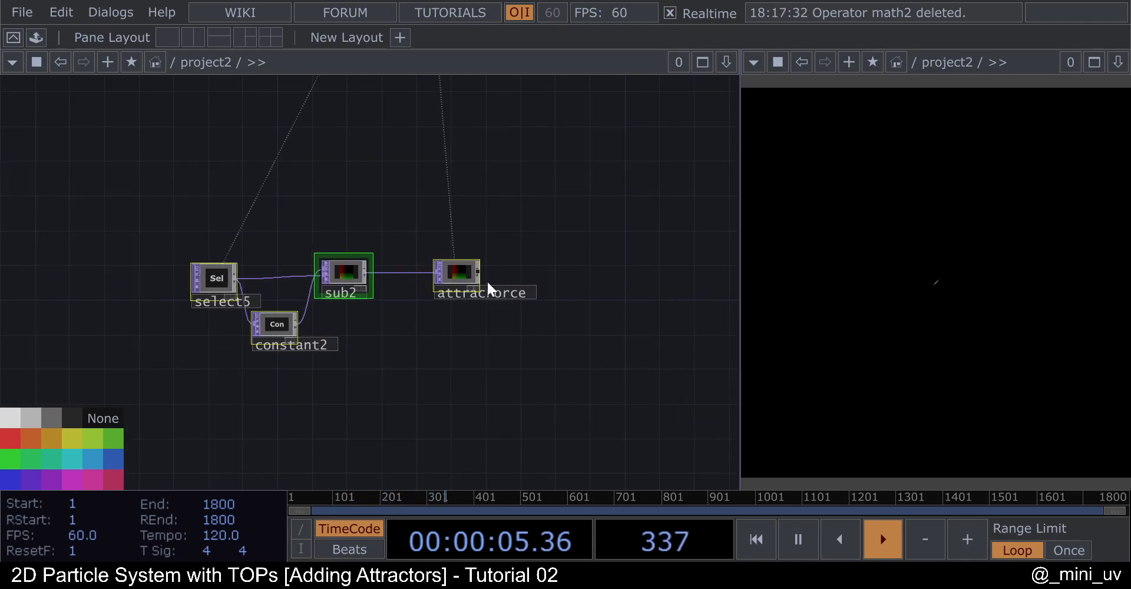
{"action": "scroll", "coordinate": [490, 280], "scroll_direction": "up", "scroll_amount": 4}
{"action": "left_click", "coordinate": [311, 262]}
{"action": "left_click_drag", "start_coordinate": [355, 277], "coordinate": [321, 273]}
{"action": "left_click", "coordinate": [328, 273]}
Open the parameters of the data Constant CHOP above the groups and review its attractor channels.
{"action": "left_click_drag", "start_coordinate": [421, 240], "coordinate": [242, 258]}
{"action": "scroll", "coordinate": [358, 274], "scroll_direction": "down", "scroll_amount": 1}
{"action": "scroll", "coordinate": [359, 274], "scroll_direction": "down", "scroll_amount": 1}
{"action": "left_click_drag", "start_coordinate": [402, 283], "coordinate": [414, 420]}
{"action": "scroll", "coordinate": [360, 311], "scroll_direction": "down", "scroll_amount": 2}
{"action": "scroll", "coordinate": [361, 311], "scroll_direction": "down", "scroll_amount": 1}
{"action": "scroll", "coordinate": [320, 347], "scroll_direction": "down", "scroll_amount": 11}
{"action": "scroll", "coordinate": [374, 133], "scroll_direction": "up", "scroll_amount": 11}
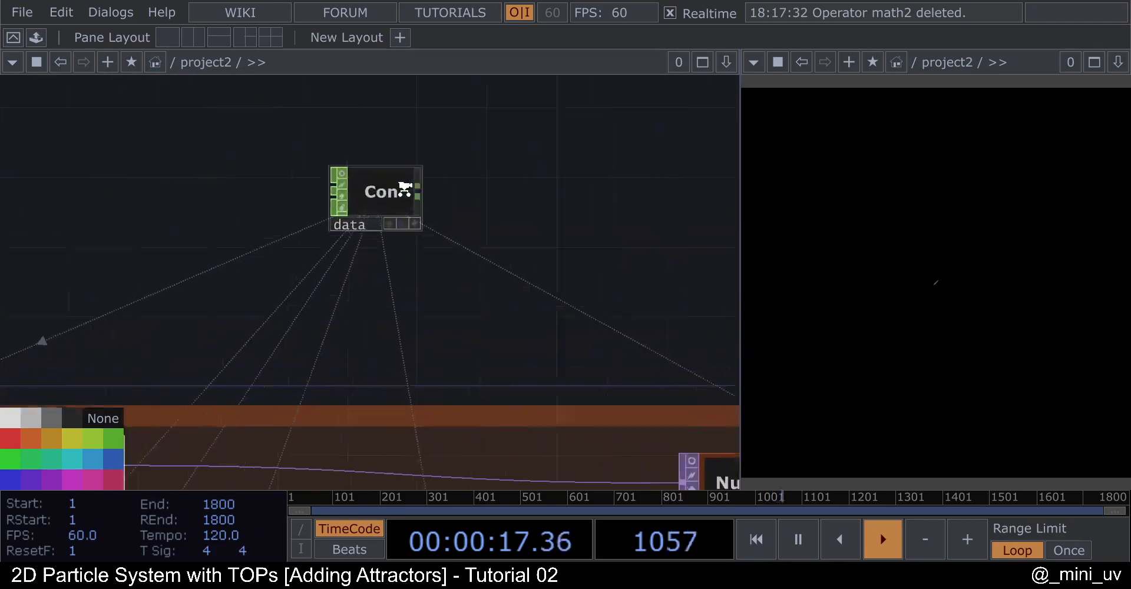
{"action": "left_click", "coordinate": [385, 185]}
{"action": "key", "text": "p"}
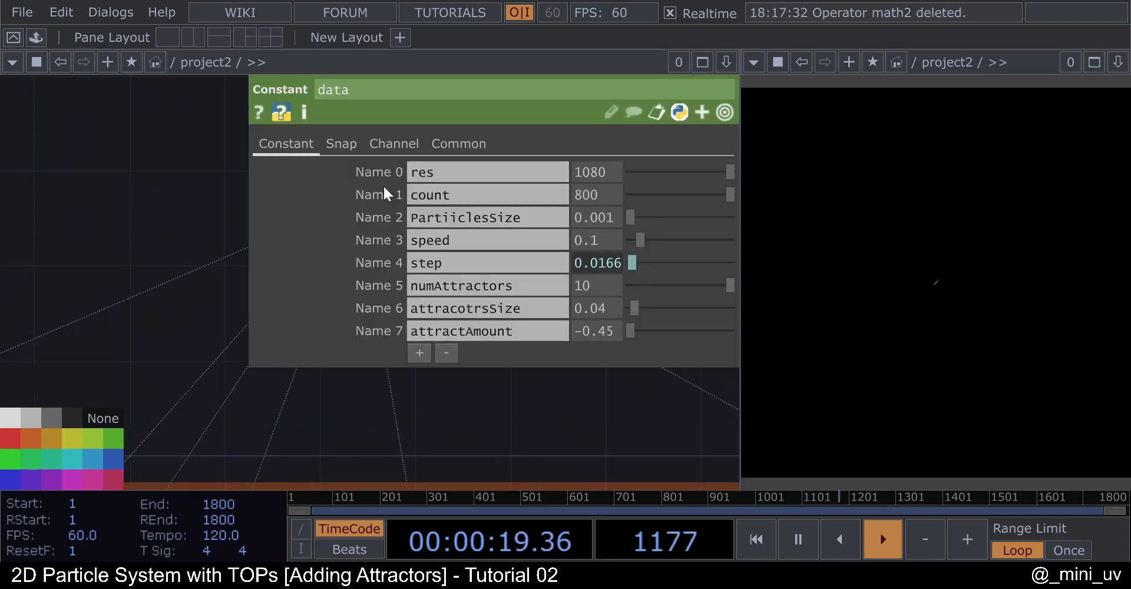
{"action": "left_click_drag", "start_coordinate": [152, 167], "coordinate": [88, 188]}
{"action": "scroll", "coordinate": [88, 188], "scroll_direction": "down", "scroll_amount": 3}
{"action": "left_click_drag", "start_coordinate": [155, 143], "coordinate": [90, 158]}
{"action": "scroll", "coordinate": [134, 195], "scroll_direction": "up", "scroll_amount": 3}
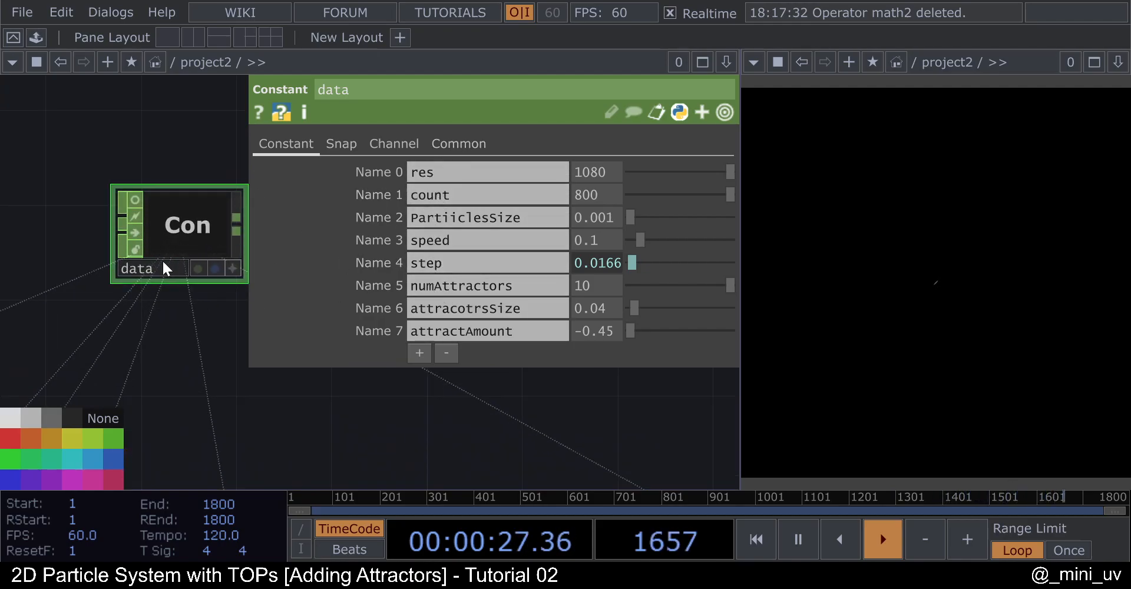
{"action": "left_click_drag", "start_coordinate": [134, 148], "coordinate": [96, 185]}
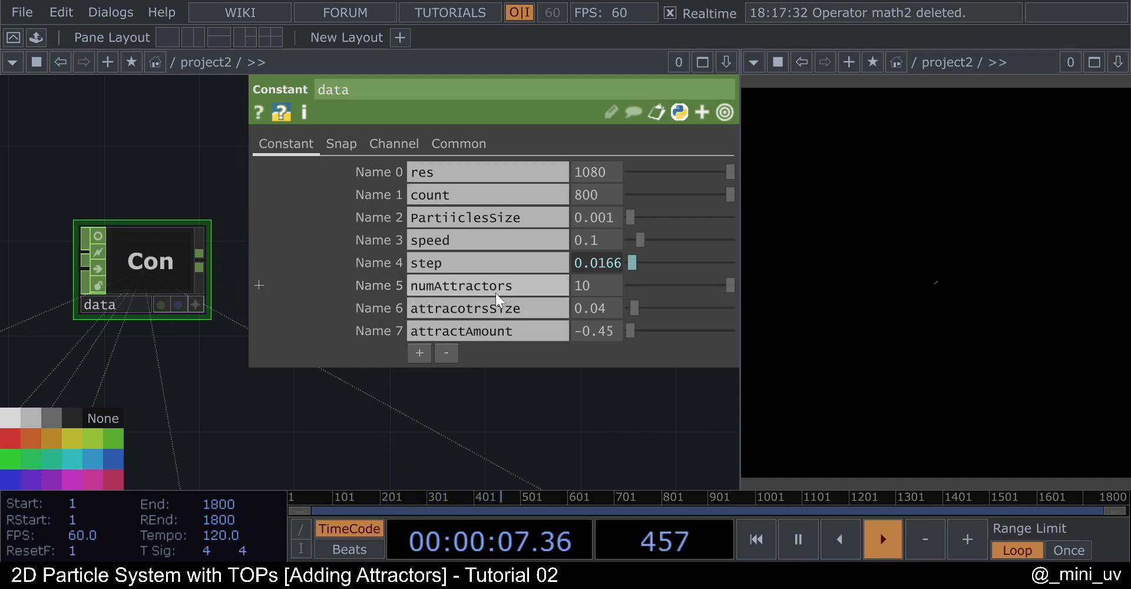
Set the numAttractors channel of the data Constant CHOP to 1.
{"action": "left_click", "coordinate": [597, 289]}
{"action": "type", "text": "11"}
{"action": "key", "text": "Return"}
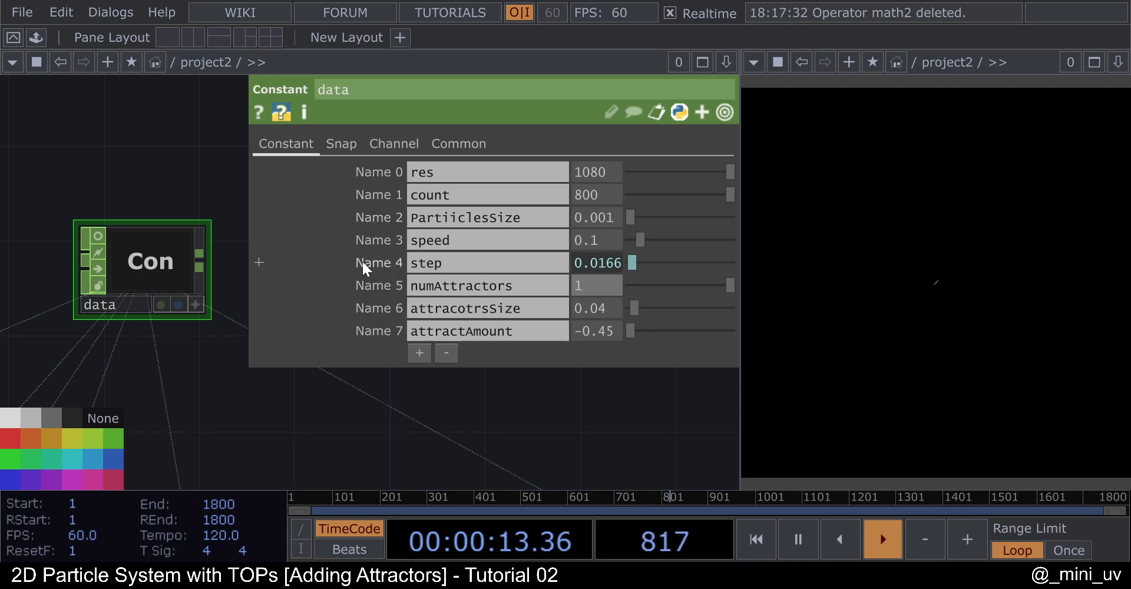
{"action": "key", "text": "Return"}
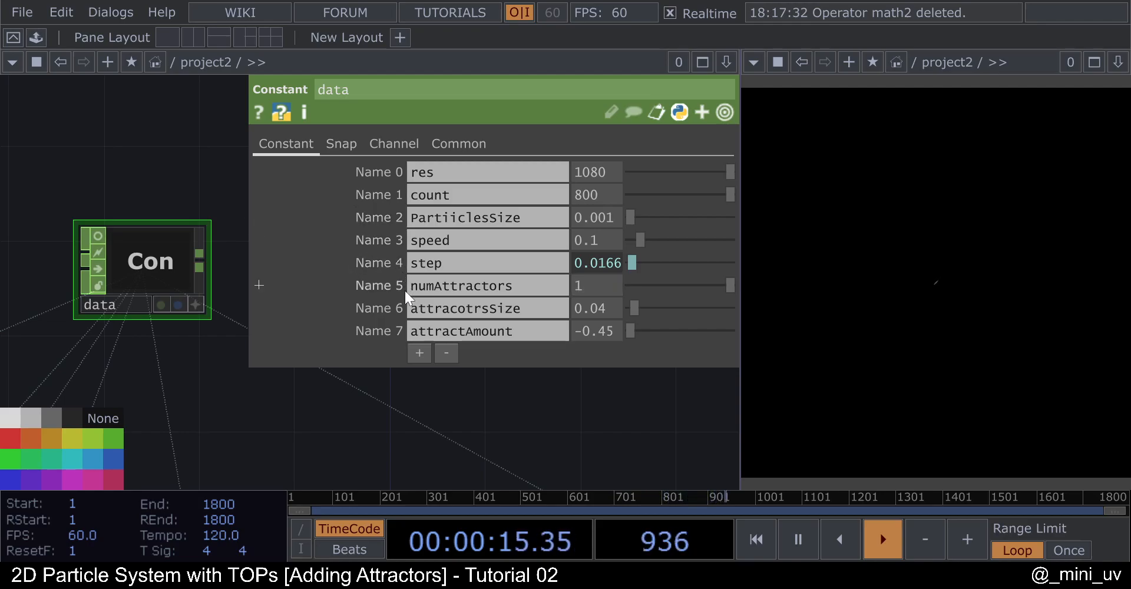
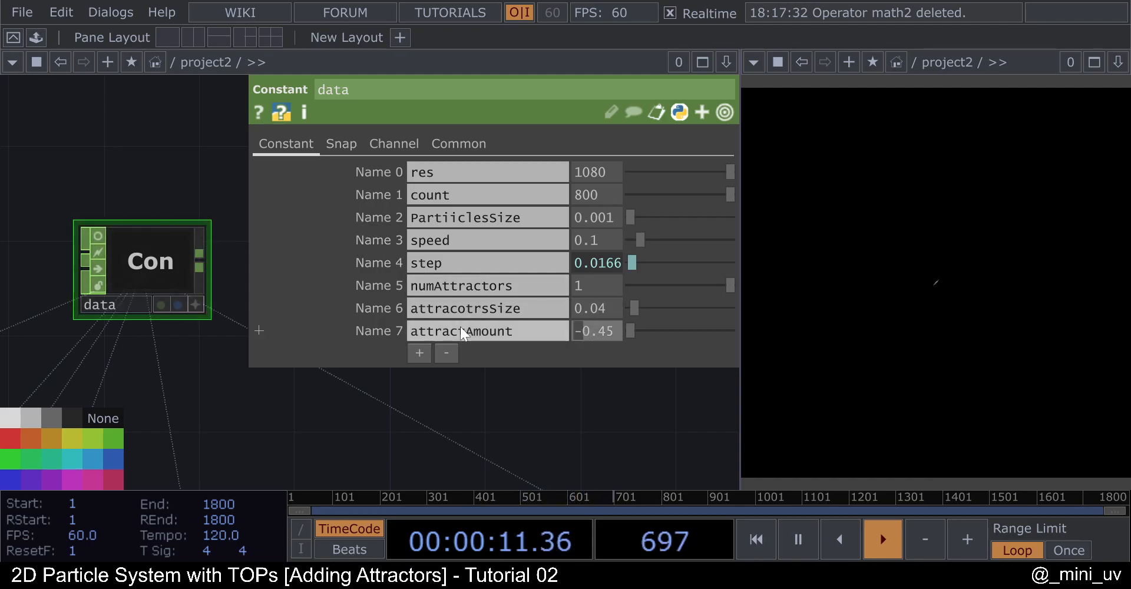
Set the attractAmount channel of the data Constant CHOP to 0.45.
{"action": "key", "text": "BackSpace"}
{"action": "key", "text": "Return"}
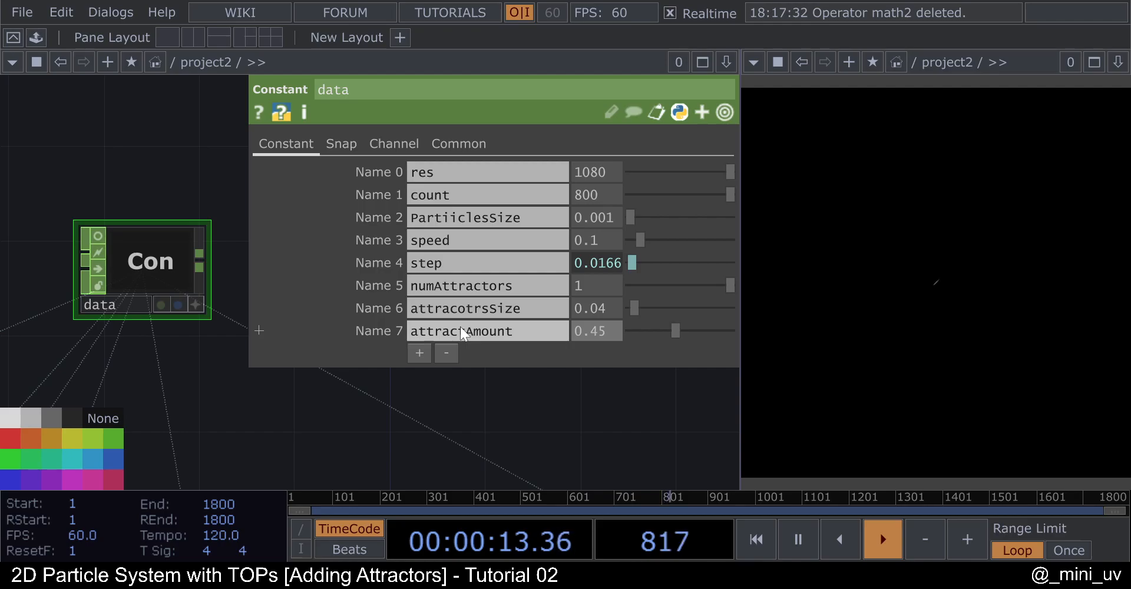
{"action": "left_click_drag", "start_coordinate": [601, 425], "coordinate": [540, 422]}
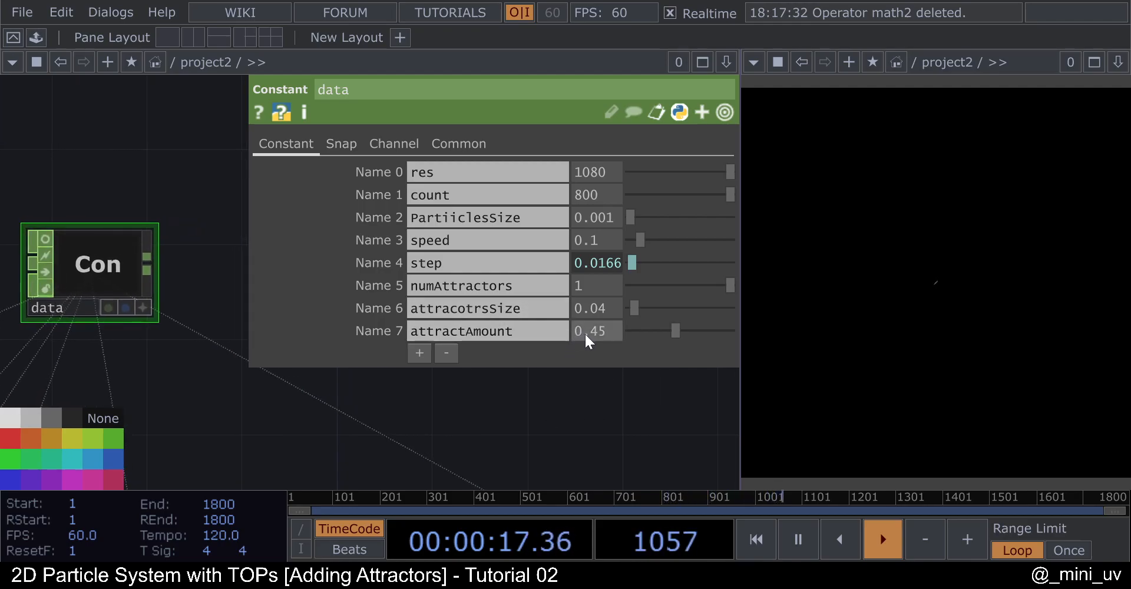
Add a Noise TOP in the empty area just above the attracForce Null.
{"action": "scroll", "coordinate": [176, 235], "scroll_direction": "down", "scroll_amount": 2}
{"action": "scroll", "coordinate": [171, 241], "scroll_direction": "up", "scroll_amount": 2}
{"action": "scroll", "coordinate": [144, 250], "scroll_direction": "down", "scroll_amount": 2}
{"action": "scroll", "coordinate": [143, 248], "scroll_direction": "down", "scroll_amount": 1}
{"action": "left_click_drag", "start_coordinate": [215, 340], "coordinate": [229, 295]}
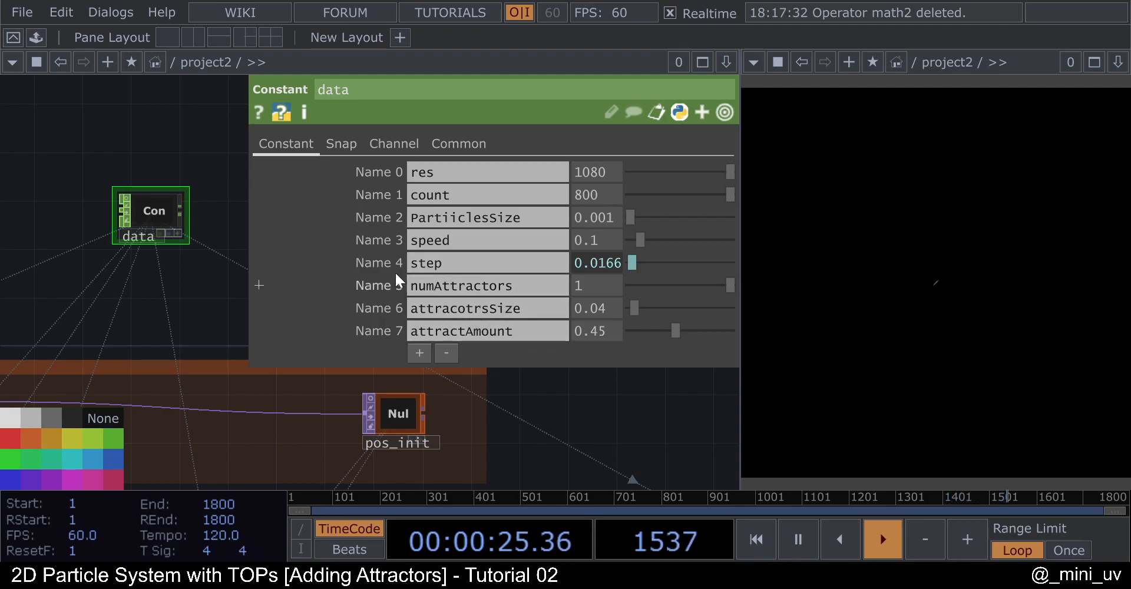
{"action": "scroll", "coordinate": [175, 221], "scroll_direction": "down", "scroll_amount": 5}
{"action": "left_click_drag", "start_coordinate": [340, 376], "coordinate": [376, 309]}
{"action": "left_click_drag", "start_coordinate": [330, 380], "coordinate": [352, 330]}
{"action": "scroll", "coordinate": [213, 324], "scroll_direction": "up", "scroll_amount": 5}
{"action": "left_click_drag", "start_coordinate": [202, 317], "coordinate": [138, 298]}
{"action": "key", "text": "Tab"}
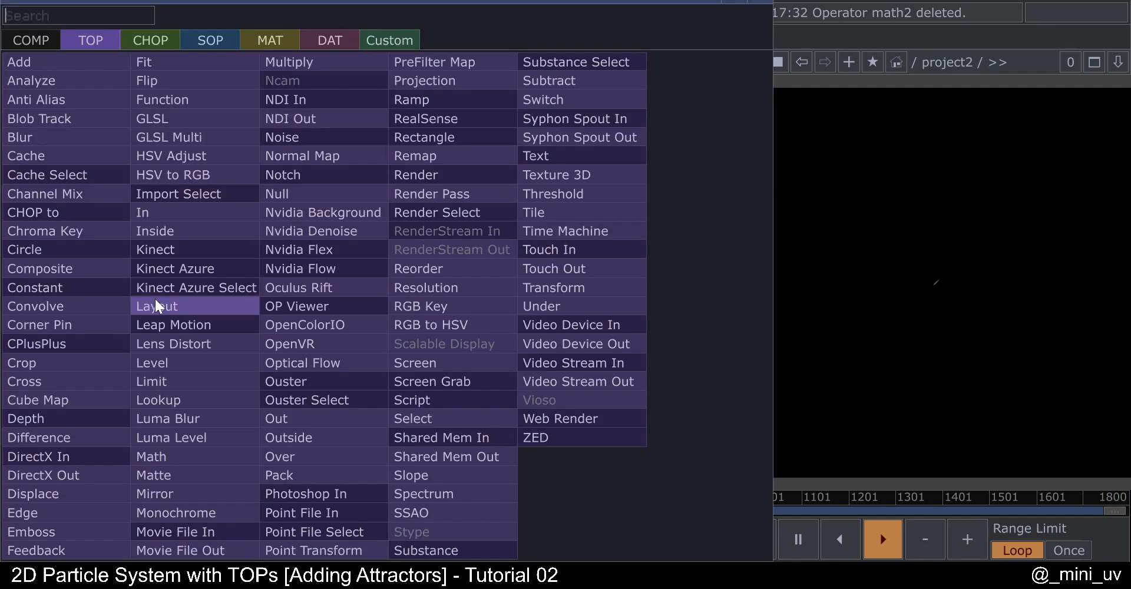
{"action": "type", "text": "noi"}
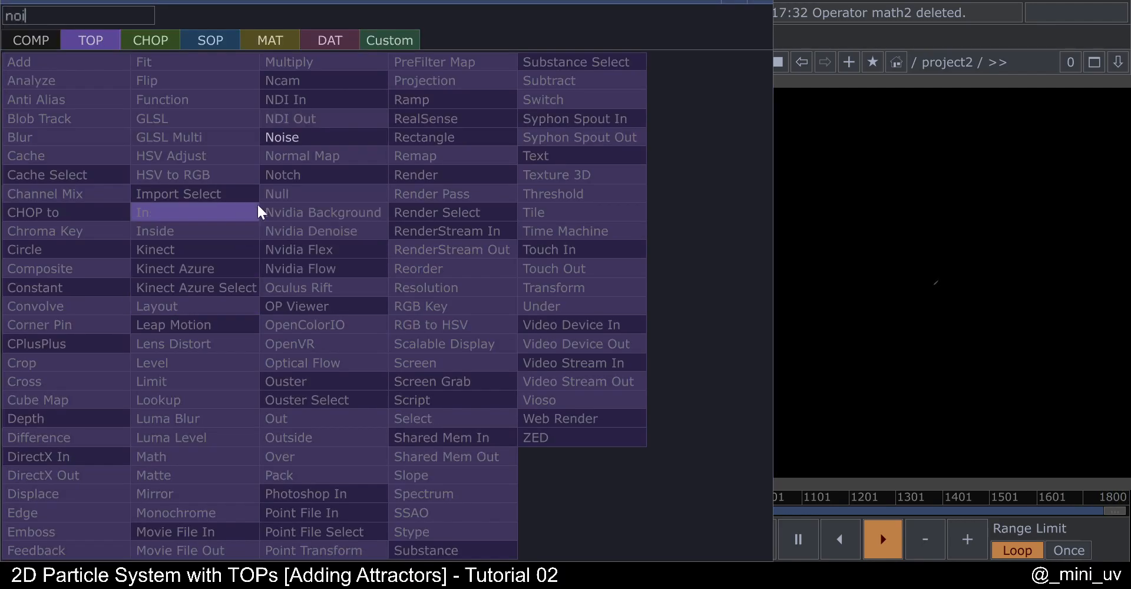
{"action": "left_click", "coordinate": [288, 140]}
{"action": "left_click", "coordinate": [135, 292]}
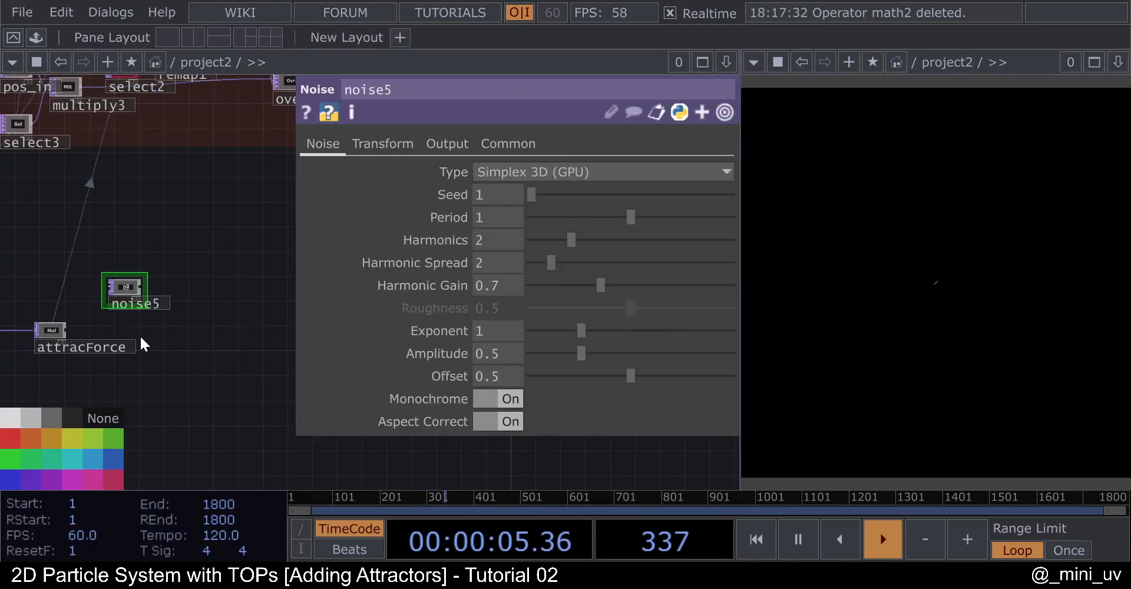
Select the select5, constant2, sub2 and attracForce nodes together.
{"action": "left_click_drag", "start_coordinate": [136, 333], "coordinate": [258, 320]}
{"action": "scroll", "coordinate": [258, 319], "scroll_direction": "down", "scroll_amount": 2}
{"action": "right_click_drag", "start_coordinate": [50, 366], "coordinate": [234, 296]}
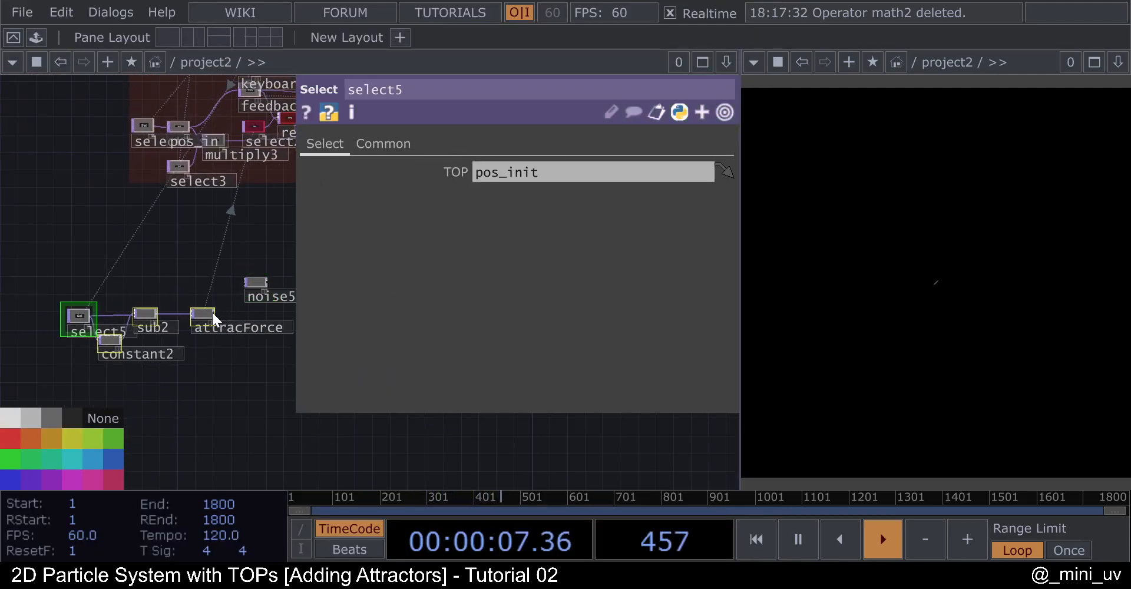
{"action": "scroll", "coordinate": [228, 327], "scroll_direction": "up", "scroll_amount": 4}
{"action": "scroll", "coordinate": [207, 307], "scroll_direction": "up", "scroll_amount": 3}
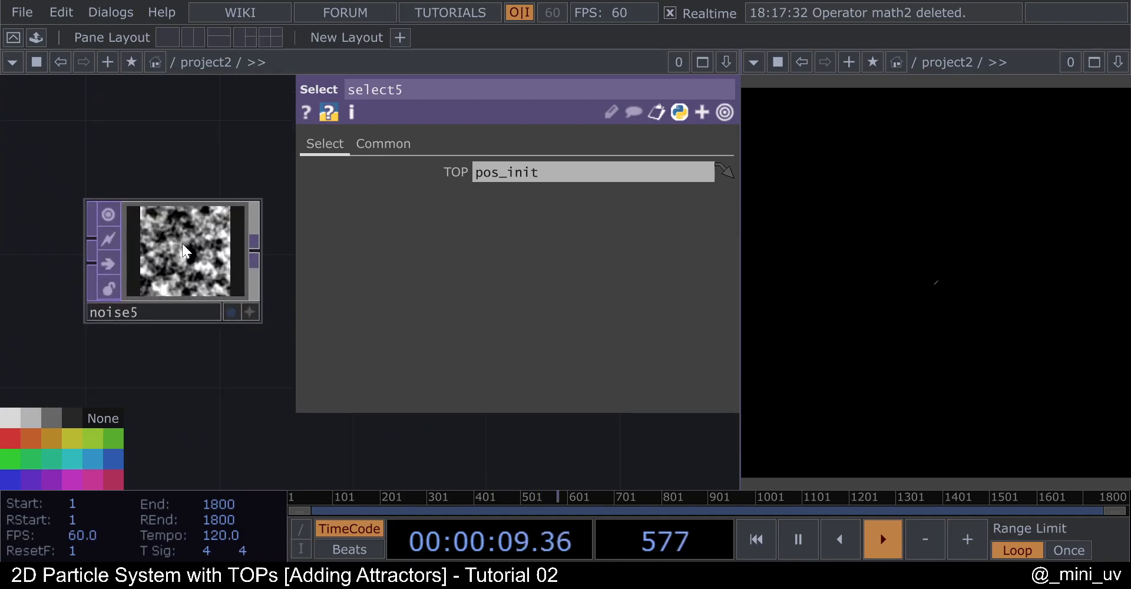
Show the Common parameters of noise5 and open the data CHOP in a small floating viewer beside them.
{"action": "left_click", "coordinate": [182, 243]}
{"action": "left_click", "coordinate": [510, 143]}
{"action": "scroll", "coordinate": [224, 187], "scroll_direction": "down", "scroll_amount": 4}
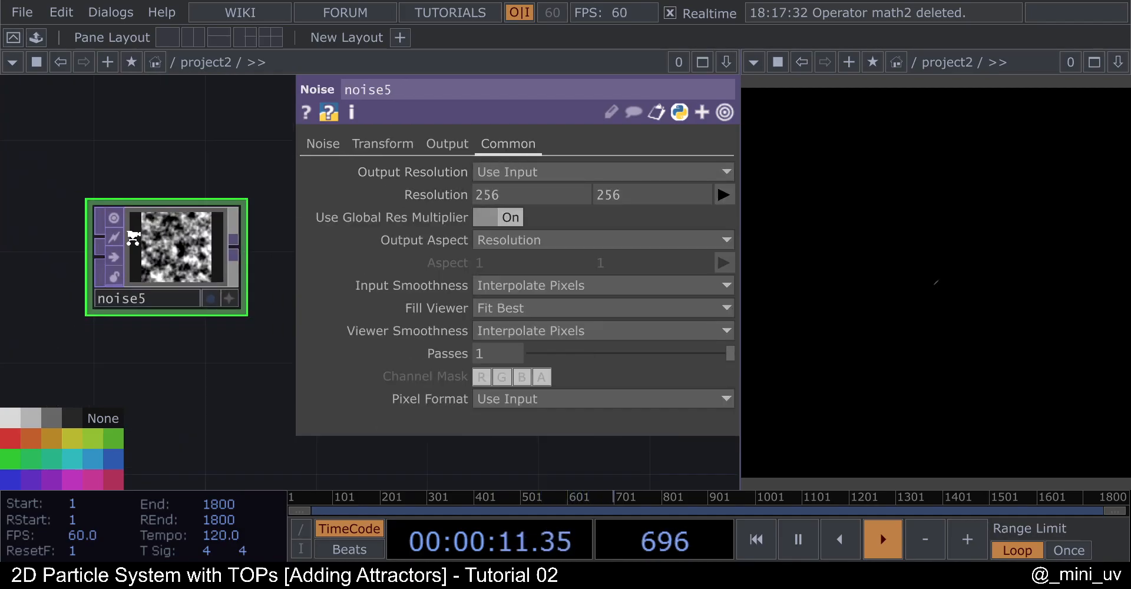
{"action": "left_click_drag", "start_coordinate": [223, 203], "coordinate": [167, 368]}
{"action": "scroll", "coordinate": [177, 354], "scroll_direction": "down", "scroll_amount": 6}
{"action": "scroll", "coordinate": [190, 174], "scroll_direction": "up", "scroll_amount": 6}
{"action": "scroll", "coordinate": [141, 188], "scroll_direction": "up", "scroll_amount": 2}
{"action": "right_click", "coordinate": [135, 194]}
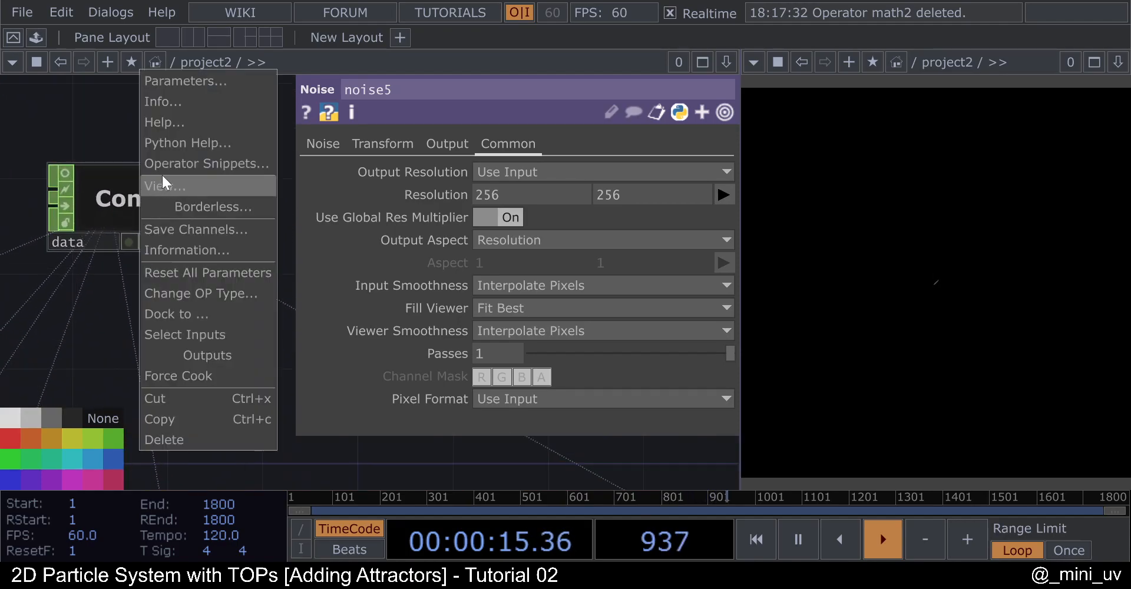
{"action": "left_click", "coordinate": [164, 184]}
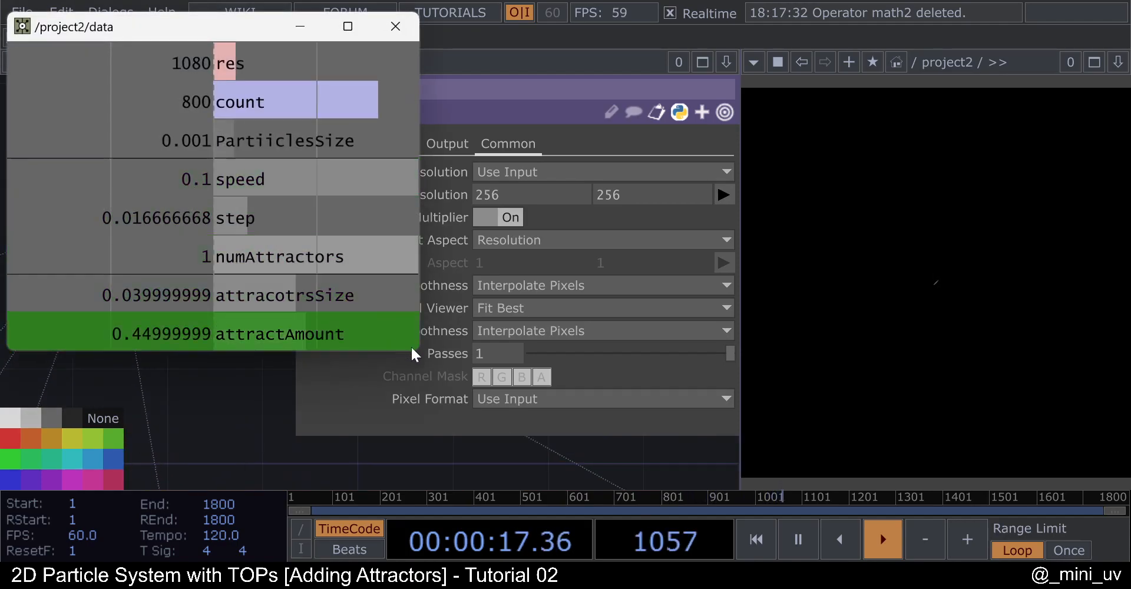
{"action": "left_click_drag", "start_coordinate": [415, 350], "coordinate": [213, 199]}
Reference the numAttractors channel of the data CHOP in both resolution values of noise5.
{"action": "scroll", "coordinate": [236, 344], "scroll_direction": "down", "scroll_amount": 8}
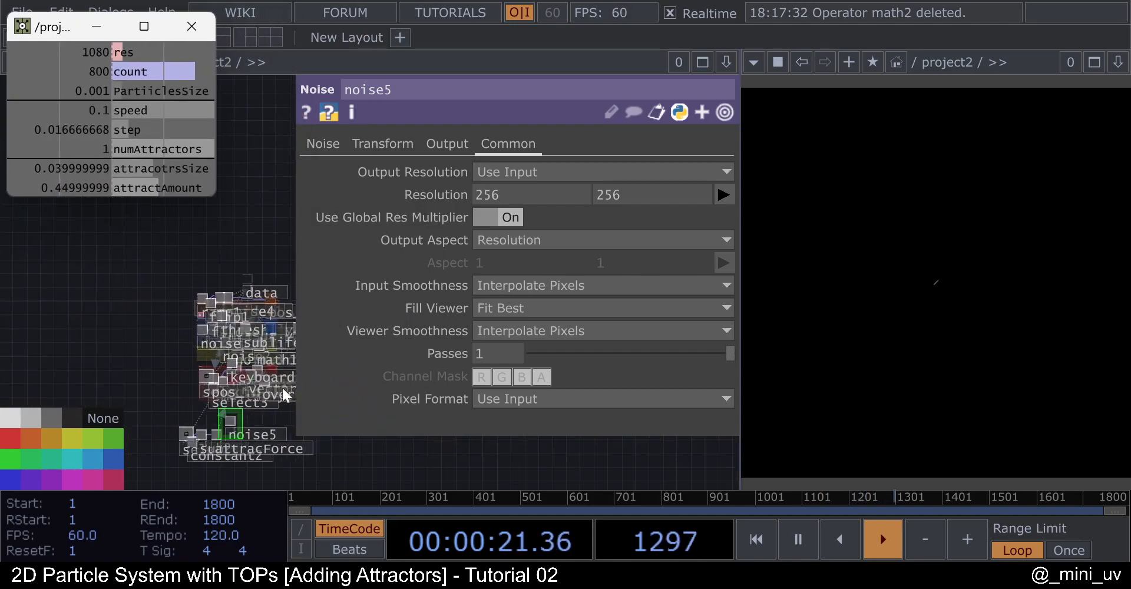
{"action": "scroll", "coordinate": [227, 434], "scroll_direction": "up", "scroll_amount": 10}
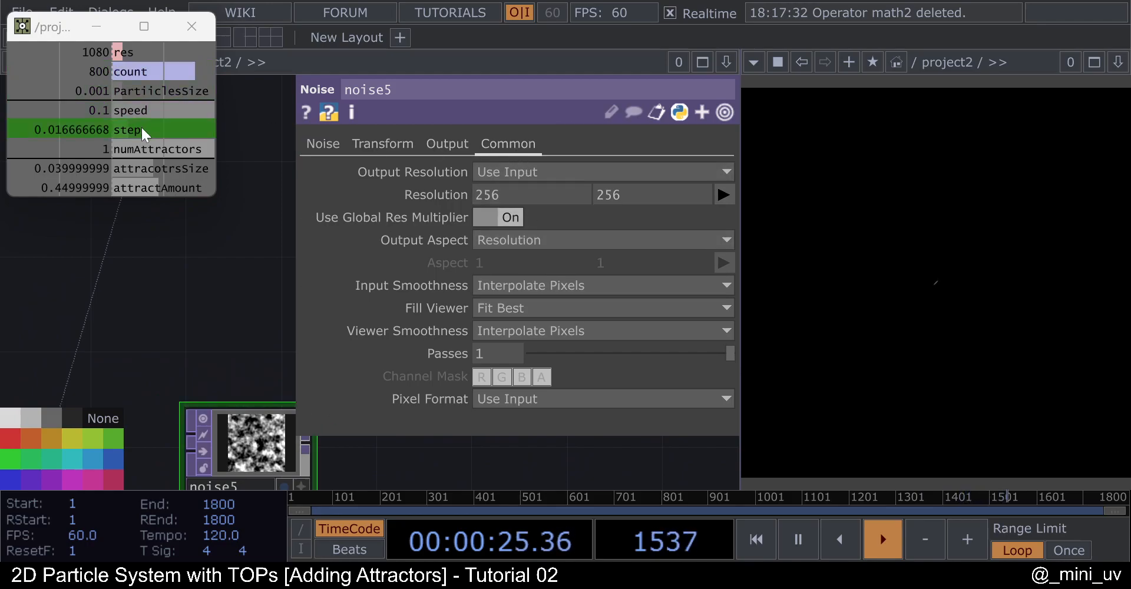
{"action": "left_click_drag", "start_coordinate": [122, 150], "coordinate": [453, 194]}
{"action": "left_click", "coordinate": [459, 189]}
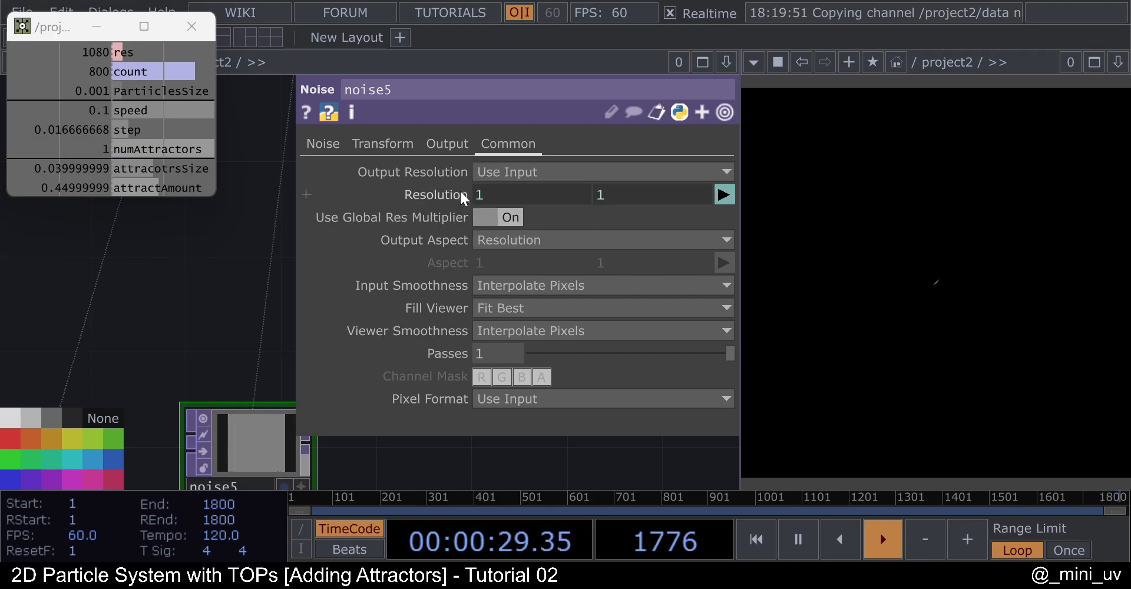
Set the pixel format of noise5 to 32-bit float (RG) and turn off Monochrome.
{"action": "left_click", "coordinate": [508, 399]}
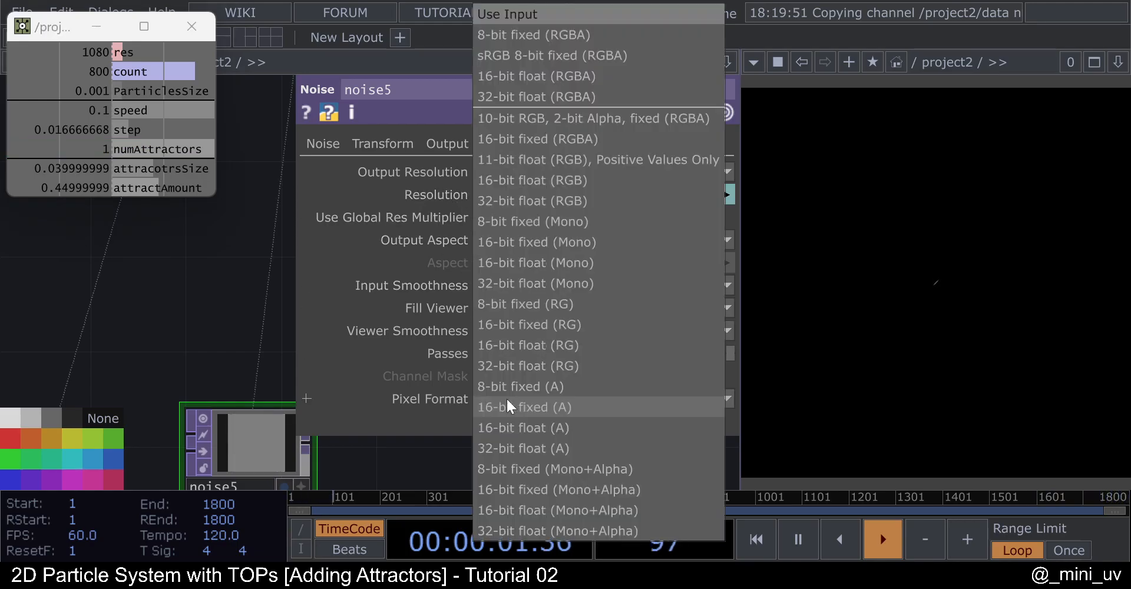
{"action": "left_click", "coordinate": [525, 364]}
{"action": "left_click_drag", "start_coordinate": [146, 311], "coordinate": [55, 259]}
{"action": "left_click", "coordinate": [321, 142]}
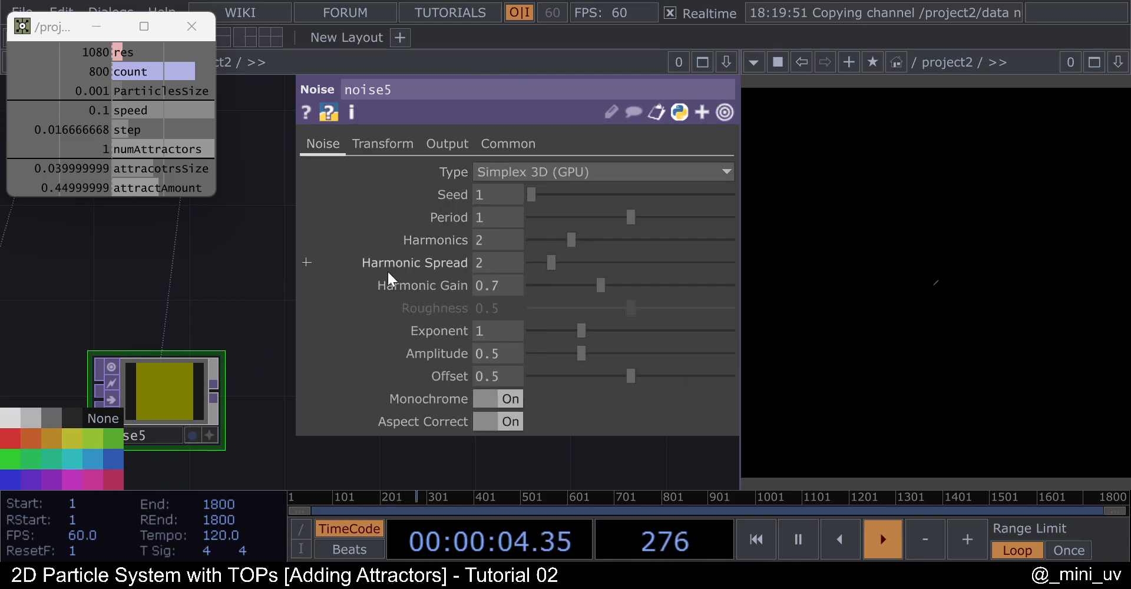
{"action": "left_click", "coordinate": [514, 400]}
Add a Null TOP connected to the output of noise5.
{"action": "left_click_drag", "start_coordinate": [201, 288], "coordinate": [105, 269]}
{"action": "scroll", "coordinate": [130, 267], "scroll_direction": "down", "scroll_amount": 3}
{"action": "left_click_drag", "start_coordinate": [174, 286], "coordinate": [224, 274]}
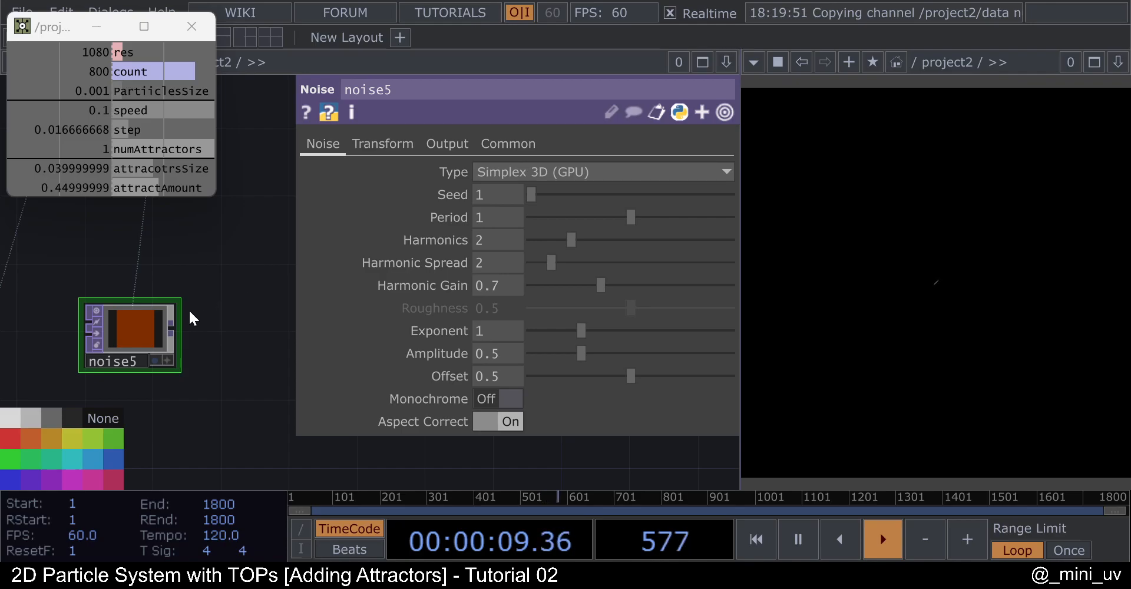
{"action": "key", "text": "ctrl+alt+n"}
{"action": "left_click", "coordinate": [284, 327]}
{"action": "left_click_drag", "start_coordinate": [225, 272], "coordinate": [72, 265]}
{"action": "middle_click_drag", "start_coordinate": [72, 330], "coordinate": [160, 356]}
Rename the Null after noise5 to attractorsPos.
{"action": "left_click", "coordinate": [161, 358]}
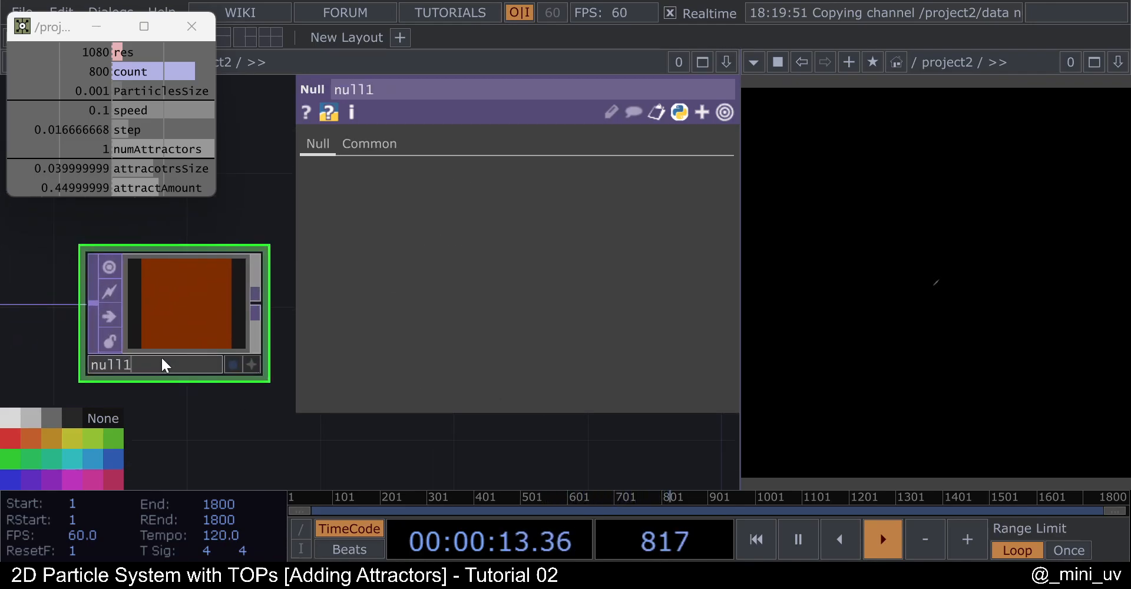
{"action": "type", "text": "attr"}
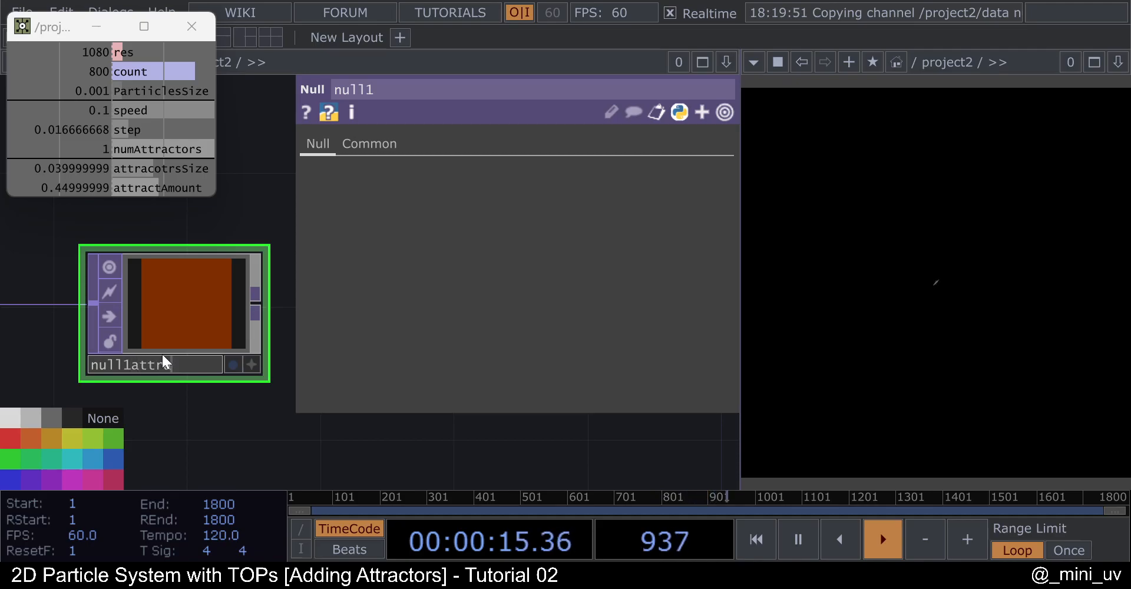
{"action": "type", "text": "actors"}
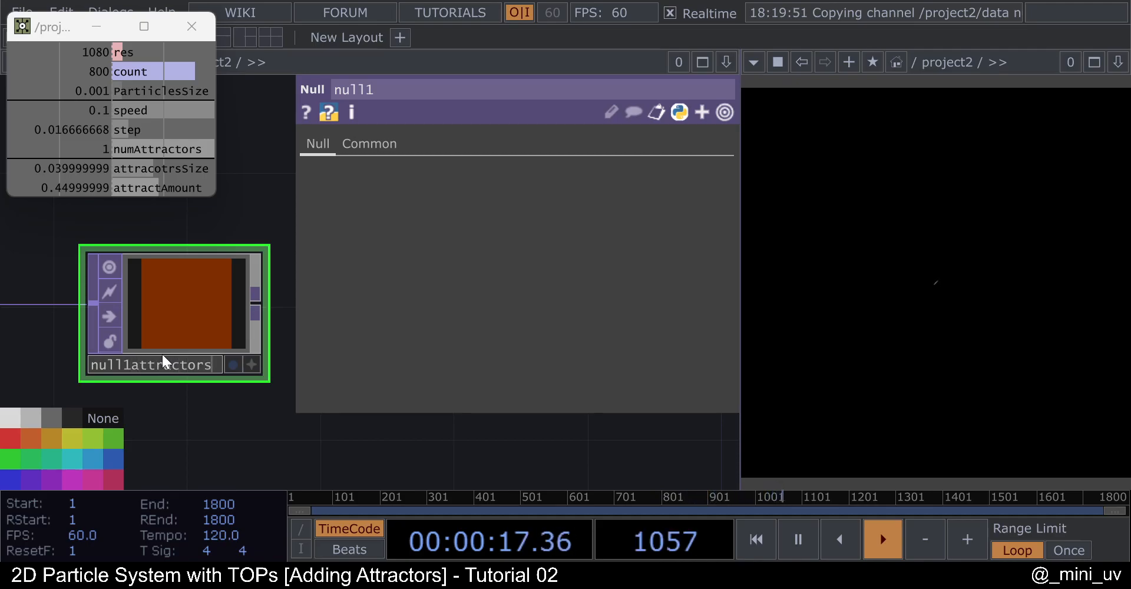
{"action": "left_click", "coordinate": [133, 370]}
{"action": "key", "text": "BackSpace"}
{"action": "key", "text": "BackSpace"}
{"action": "key", "text": "BackSpace"}
{"action": "key", "text": "BackSpace"}
{"action": "key", "text": "BackSpace"}
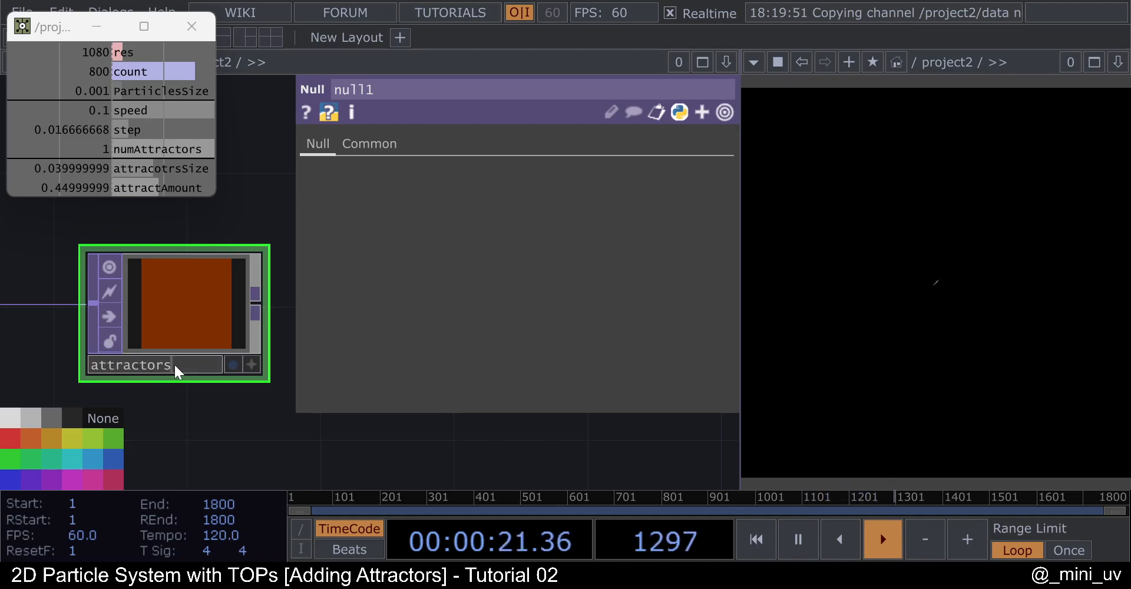
{"action": "key", "text": "Return"}
{"action": "key", "text": "Caps_Lock"}
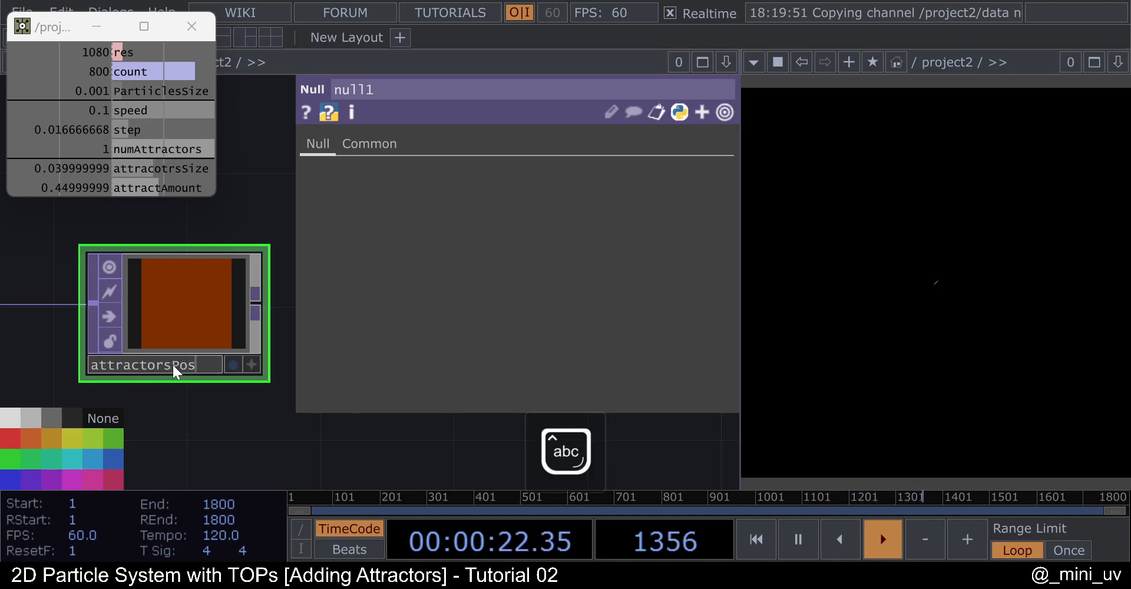
{"action": "left_click", "coordinate": [270, 186]}
Hide the parameters and add a Geometry COMP in the free space beyond attractorsPos.
{"action": "key", "text": "p"}
{"action": "scroll", "coordinate": [292, 191], "scroll_direction": "down", "scroll_amount": 4}
{"action": "left_click_drag", "start_coordinate": [335, 194], "coordinate": [457, 245]}
{"action": "left_click_drag", "start_coordinate": [370, 230], "coordinate": [452, 200]}
{"action": "left_click_drag", "start_coordinate": [368, 331], "coordinate": [254, 341]}
{"action": "key", "text": "Tab"}
{"action": "type", "text": "ge"}
{"action": "left_click", "coordinate": [80, 38]}
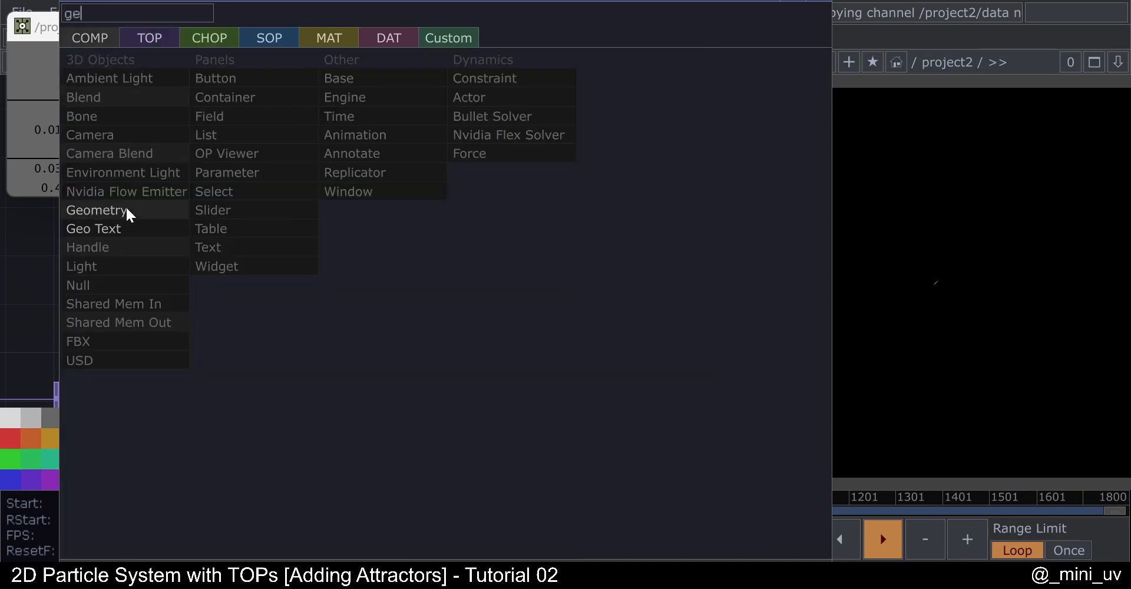
{"action": "left_click", "coordinate": [126, 206]}
{"action": "left_click", "coordinate": [494, 337]}
Add a Camera COMP just above geo1.
{"action": "key", "text": "Tab"}
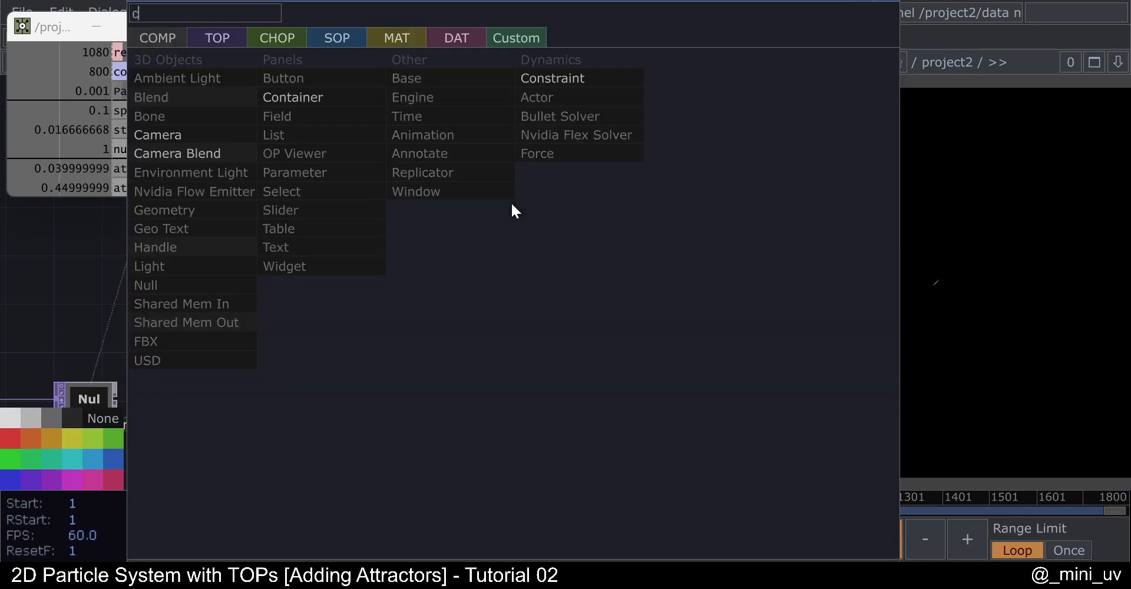
{"action": "left_click", "coordinate": [218, 134]}
{"action": "left_click", "coordinate": [487, 231]}
{"action": "left_click_drag", "start_coordinate": [546, 240], "coordinate": [436, 313]}
Add a Render TOP next to cam1 and geo1.
{"action": "key", "text": "Tab"}
{"action": "type", "text": "re"}
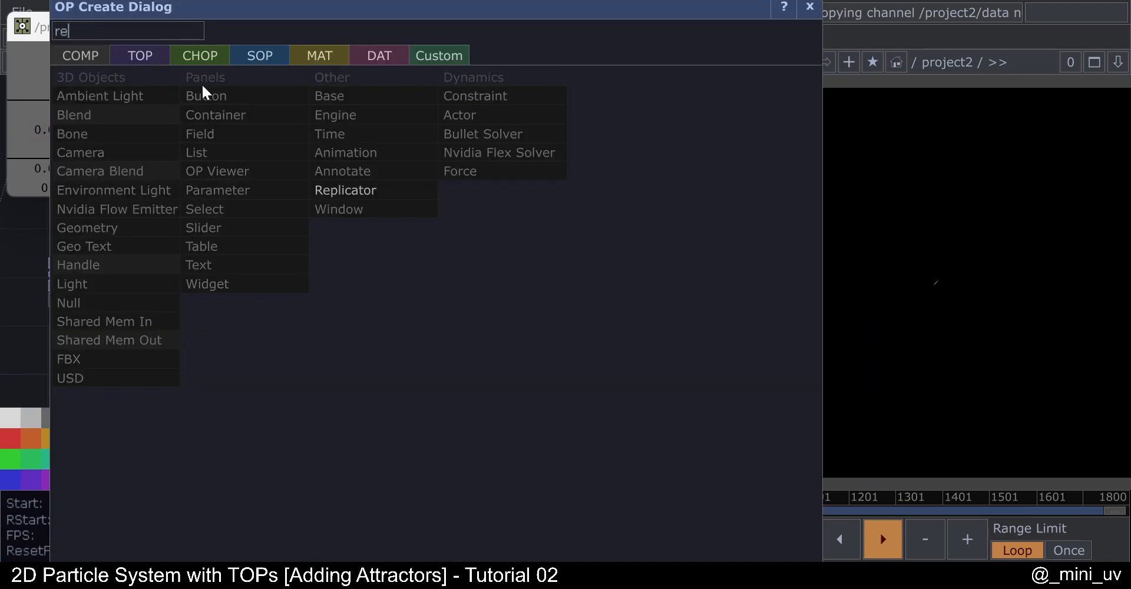
{"action": "left_click", "coordinate": [141, 56]}
{"action": "left_click", "coordinate": [465, 190]}
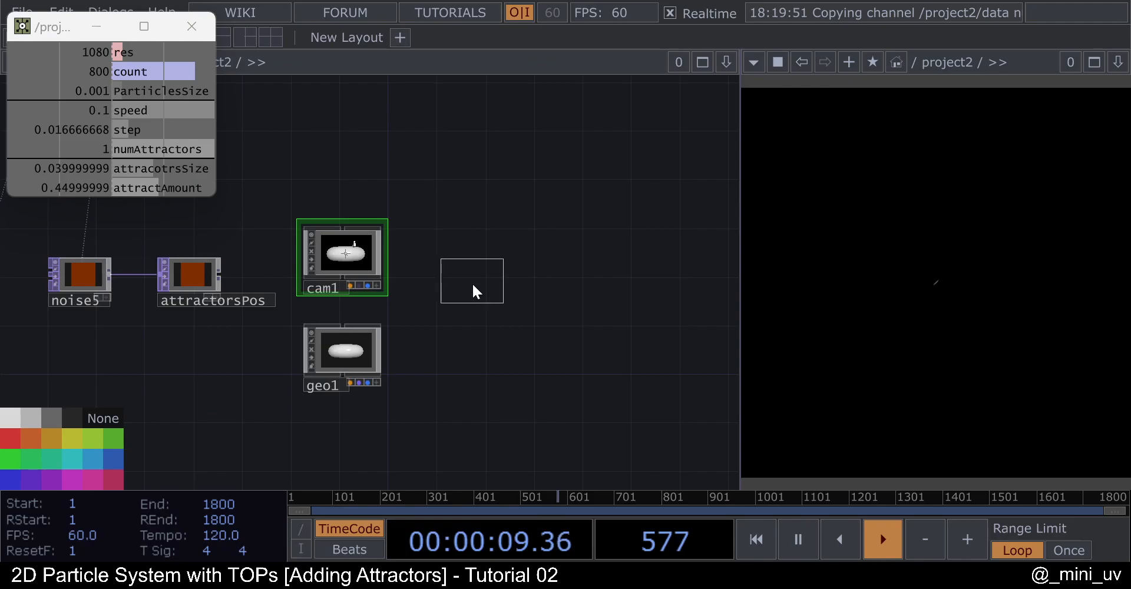
{"action": "left_click", "coordinate": [462, 317]}
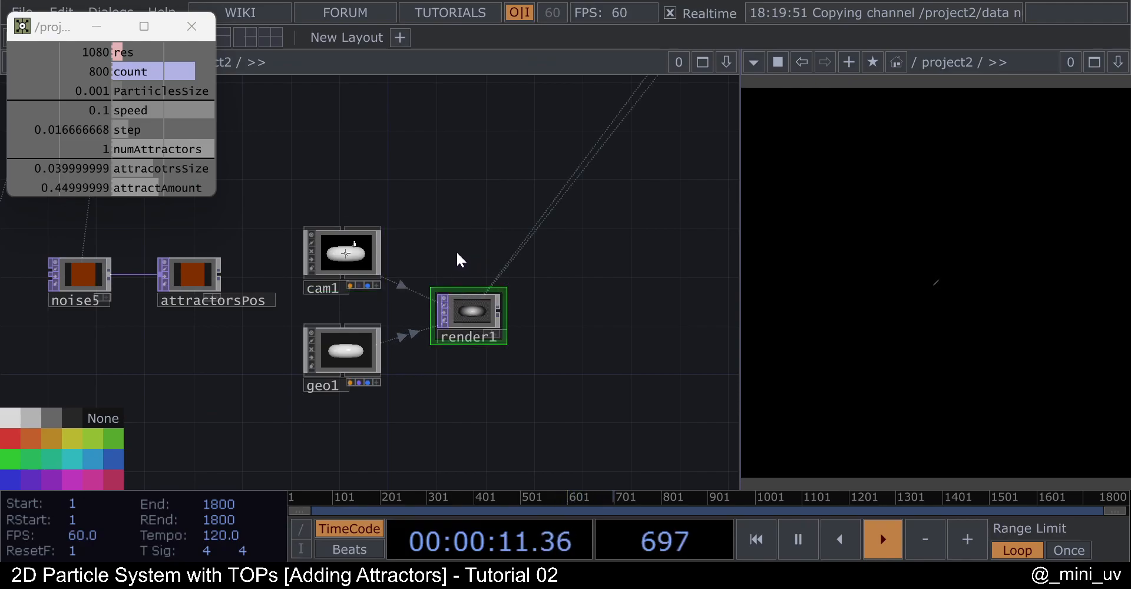
{"action": "left_click_drag", "start_coordinate": [459, 253], "coordinate": [346, 252]}
Limit the Geometry of render1 to geo1 and clear its Lights setting.
{"action": "scroll", "coordinate": [391, 307], "scroll_direction": "up", "scroll_amount": 4}
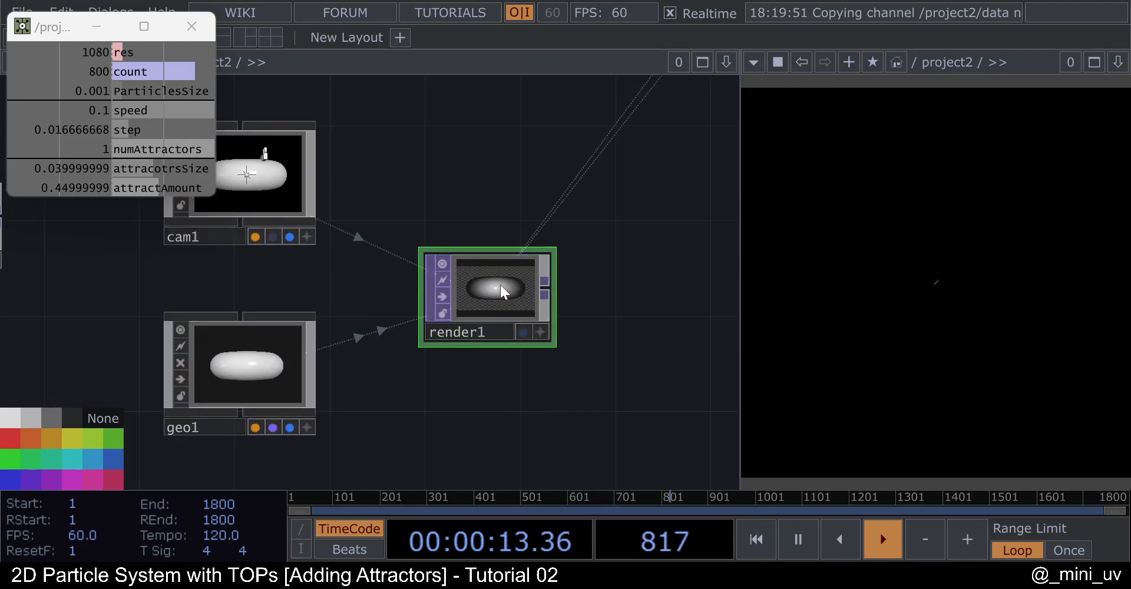
{"action": "key", "text": "p"}
{"action": "scroll", "coordinate": [184, 318], "scroll_direction": "down", "scroll_amount": 3}
{"action": "scroll", "coordinate": [259, 280], "scroll_direction": "up", "scroll_amount": 3}
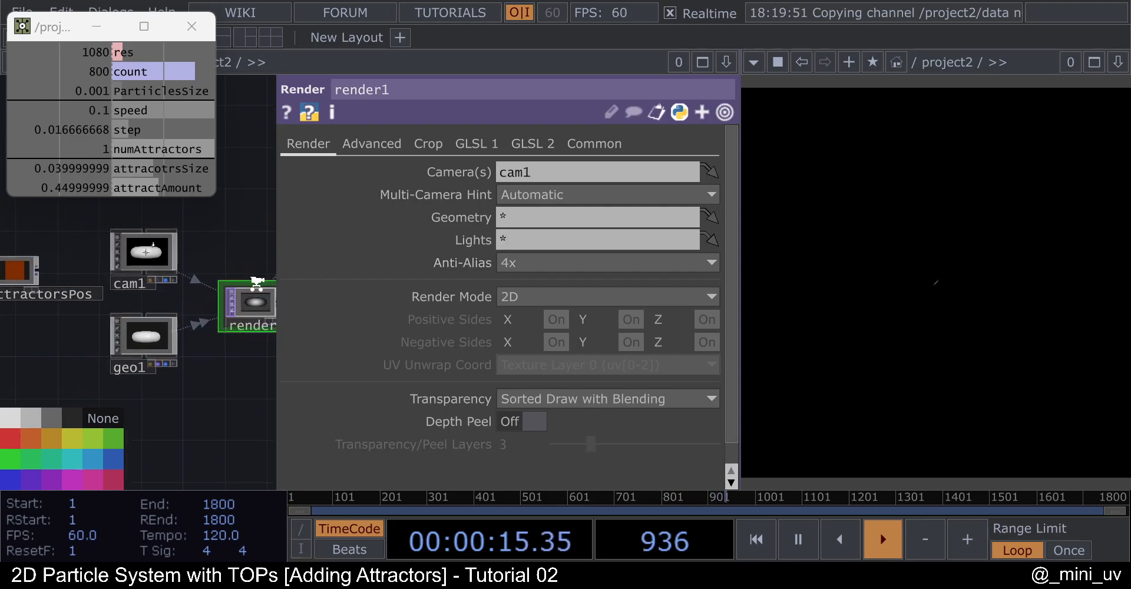
{"action": "left_click_drag", "start_coordinate": [86, 360], "coordinate": [514, 217]}
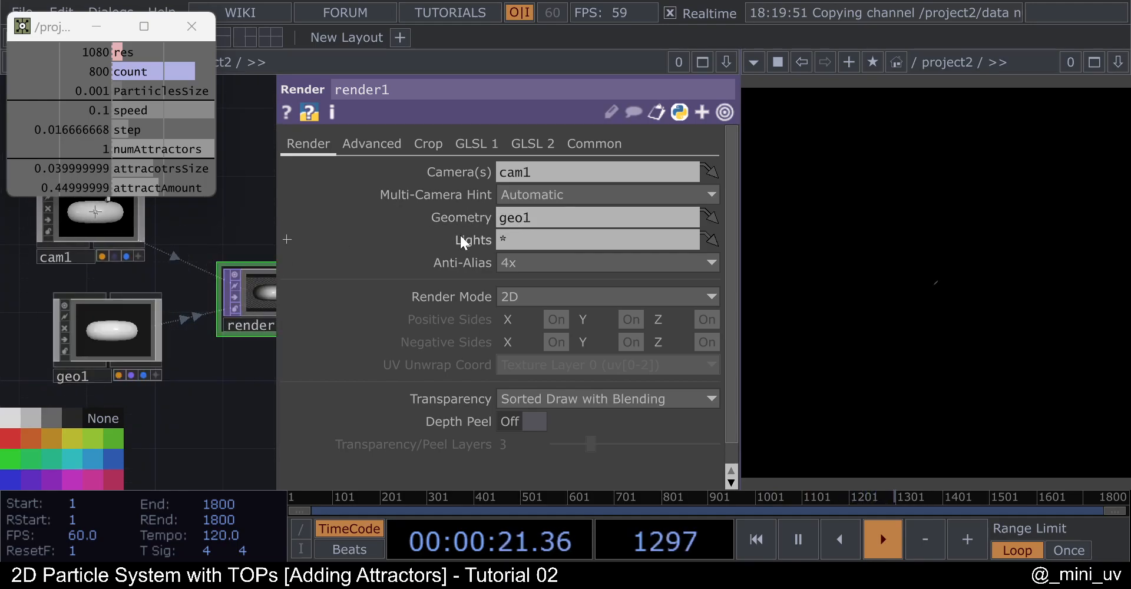
{"action": "left_click_drag", "start_coordinate": [234, 225], "coordinate": [151, 257]}
{"action": "key", "text": "BackSpace"}
{"action": "key", "text": "Return"}
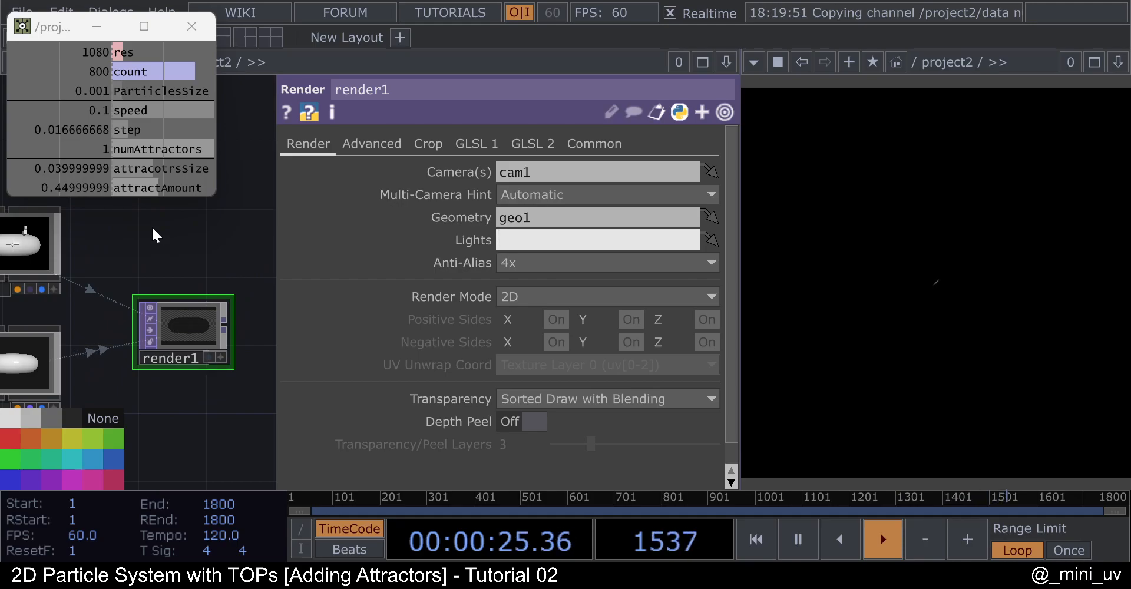
{"action": "left_click", "coordinate": [200, 321]}
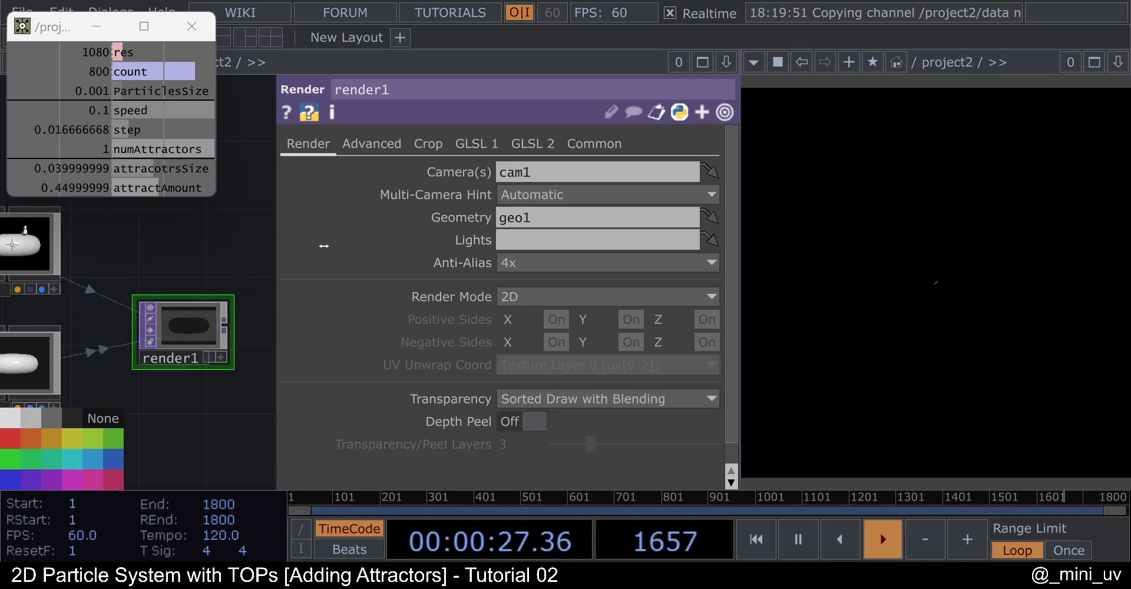
Link render1's resolution width and height to the count channel of the data CHOP with a CHOP Reference.
{"action": "left_click", "coordinate": [595, 144]}
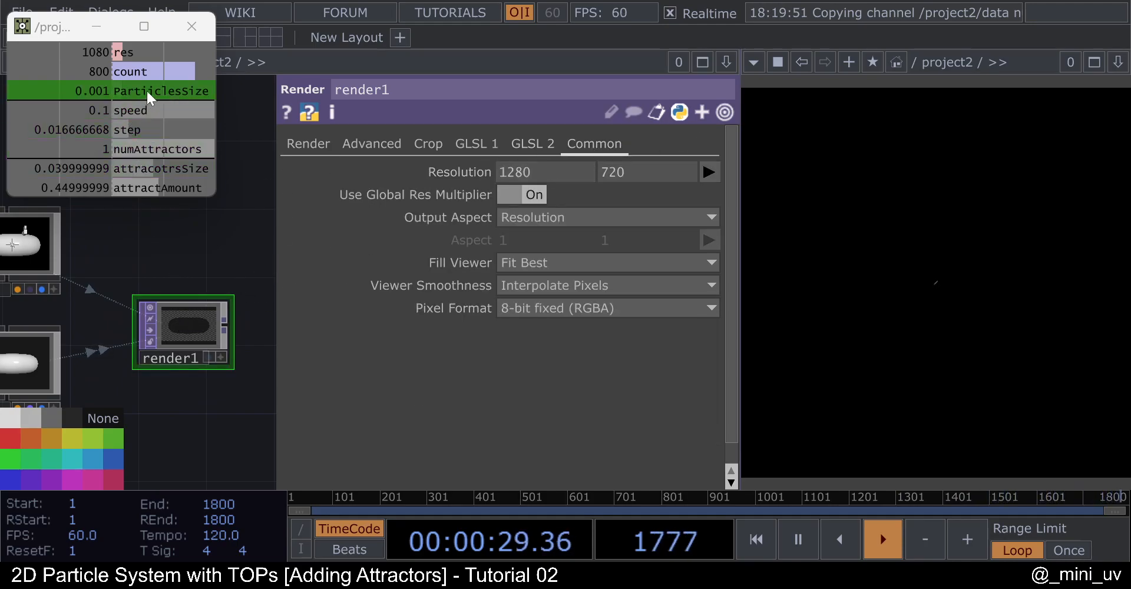
{"action": "left_click", "coordinate": [96, 66]}
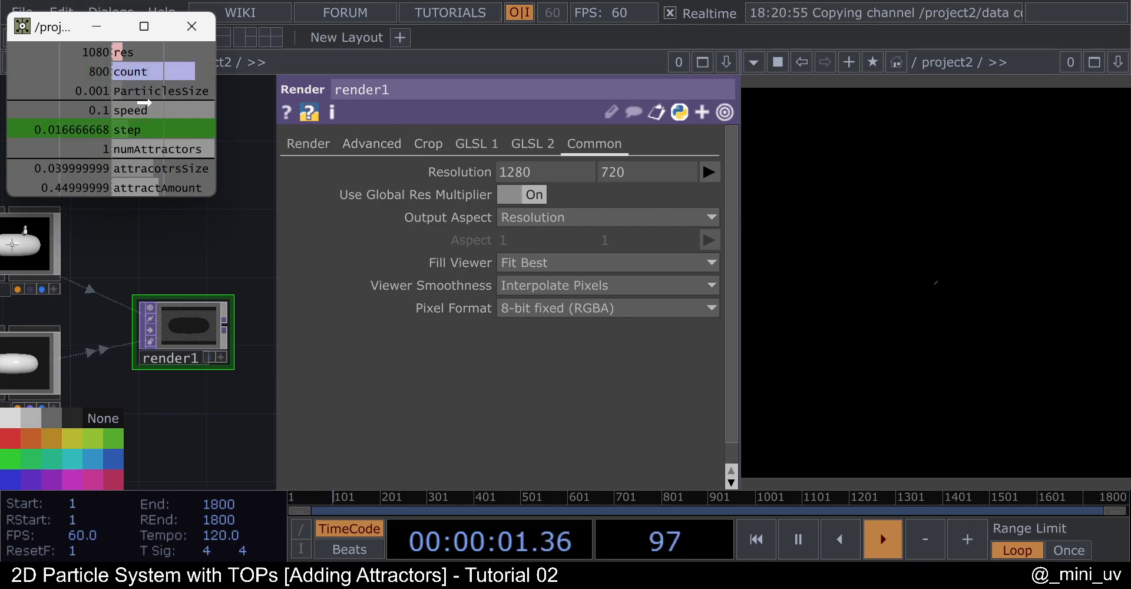
{"action": "left_click_drag", "start_coordinate": [554, 156], "coordinate": [461, 172]}
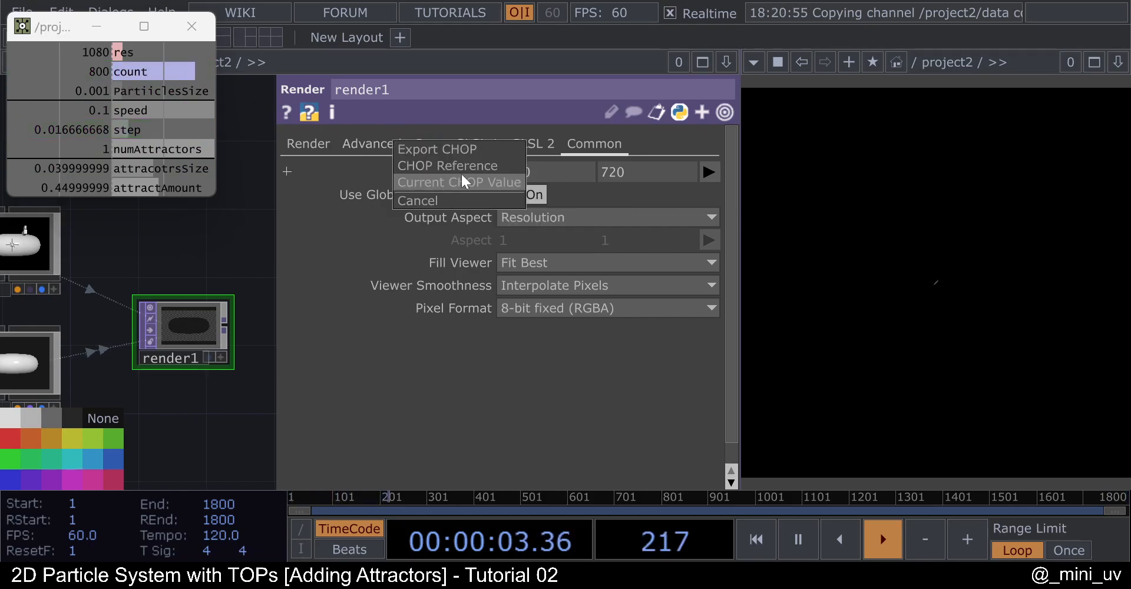
{"action": "left_click", "coordinate": [468, 167]}
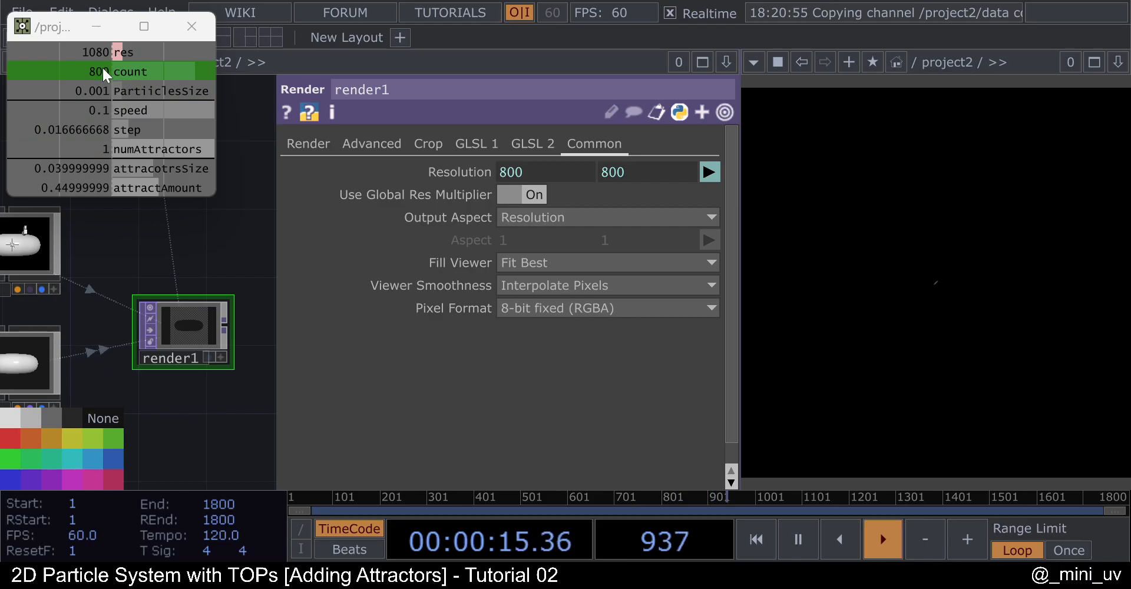
{"action": "left_click_drag", "start_coordinate": [50, 30], "coordinate": [55, 20]}
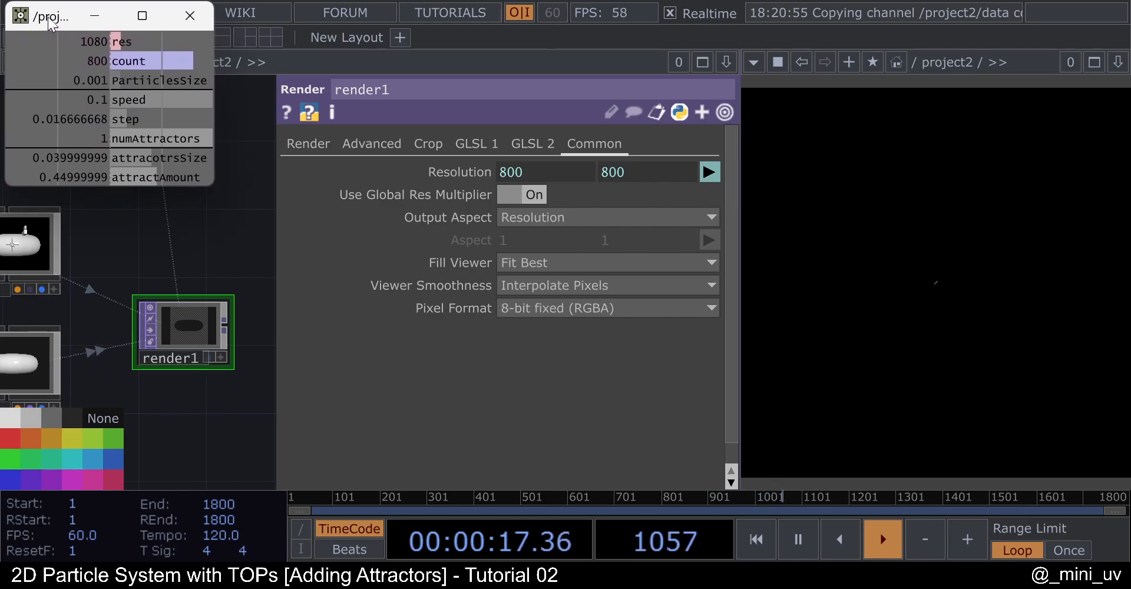
{"action": "left_click", "coordinate": [168, 58]}
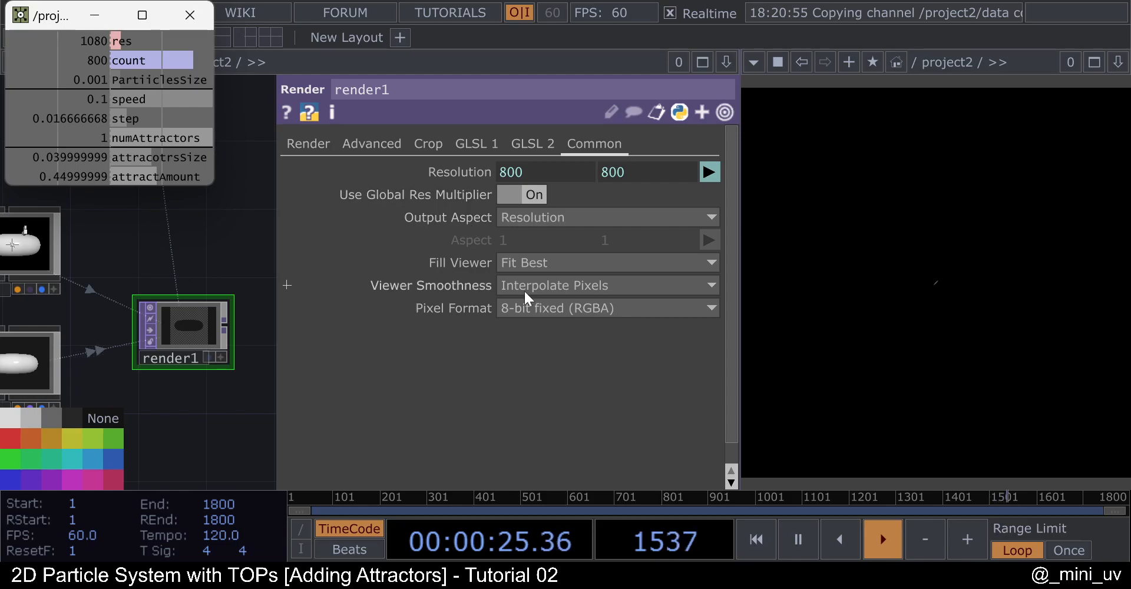
Set render1's pixel format to 32-bit float (RGBA) and switch off its node viewer.
{"action": "left_click", "coordinate": [589, 306]}
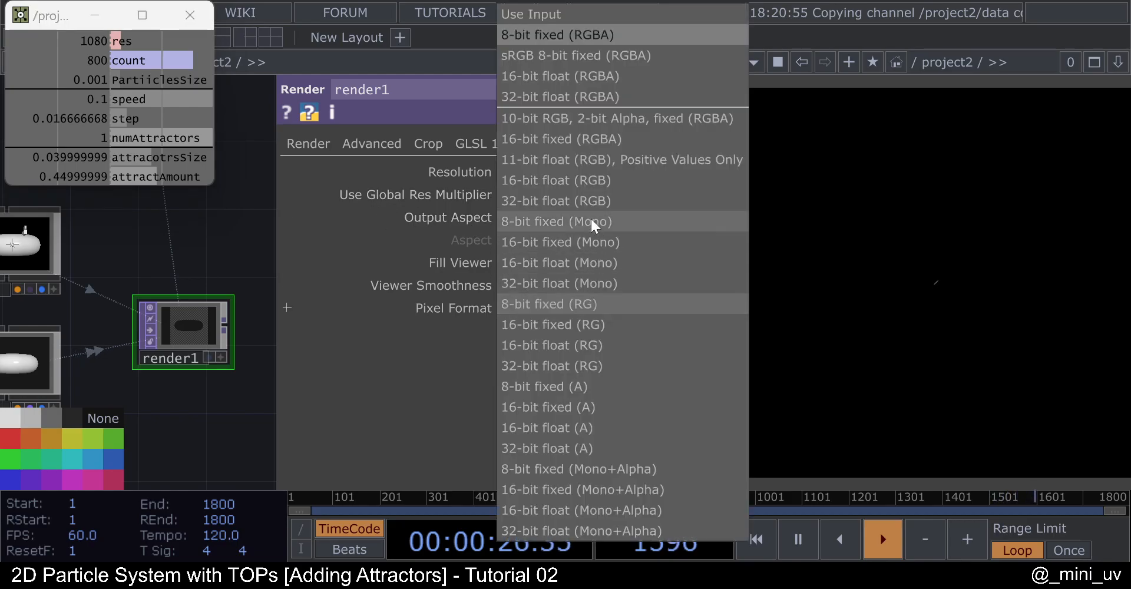
{"action": "left_click", "coordinate": [589, 96]}
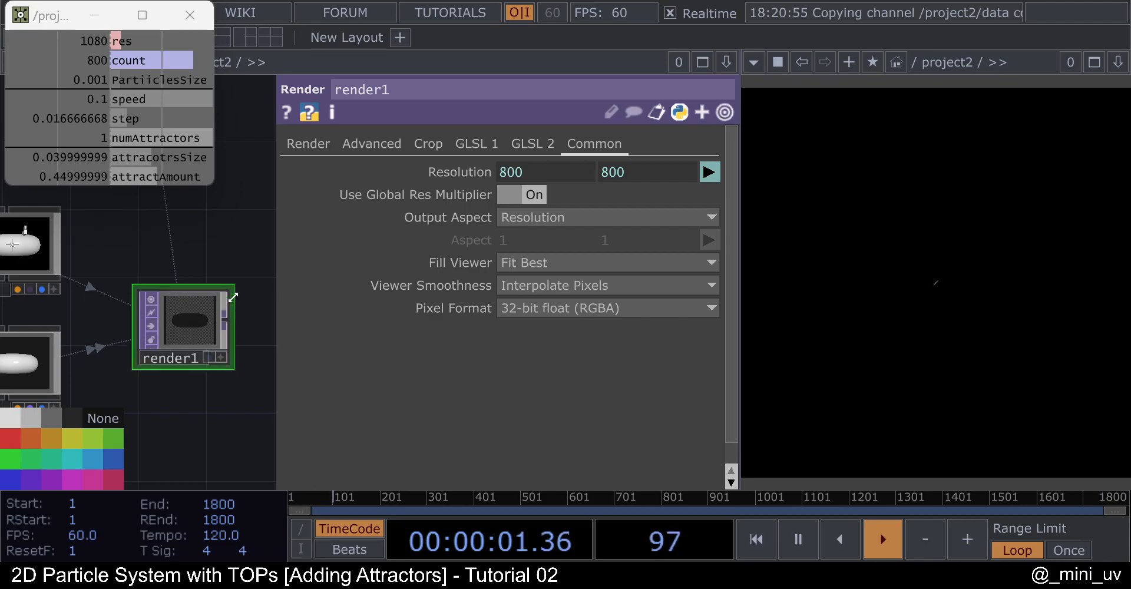
{"action": "left_click_drag", "start_coordinate": [227, 247], "coordinate": [225, 224]}
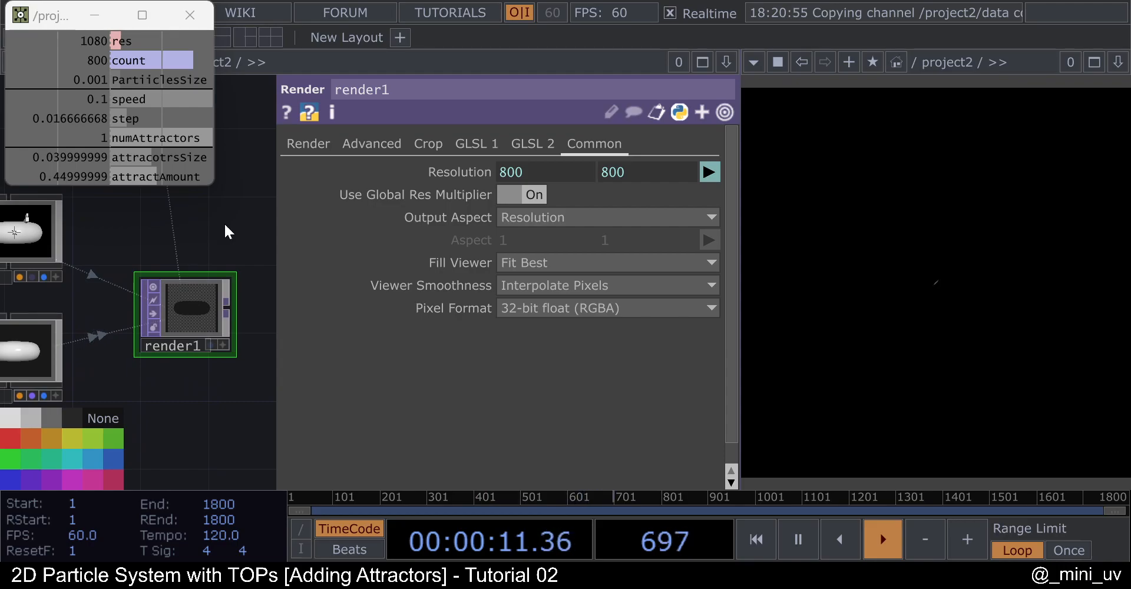
{"action": "left_click_drag", "start_coordinate": [235, 233], "coordinate": [225, 230]}
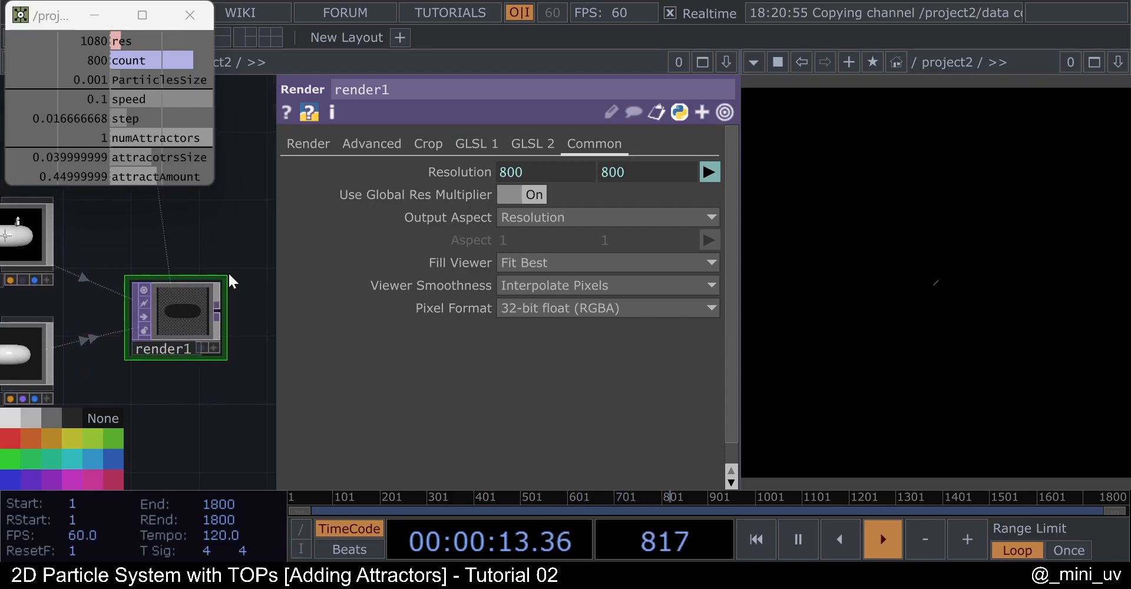
{"action": "left_click", "coordinate": [143, 291]}
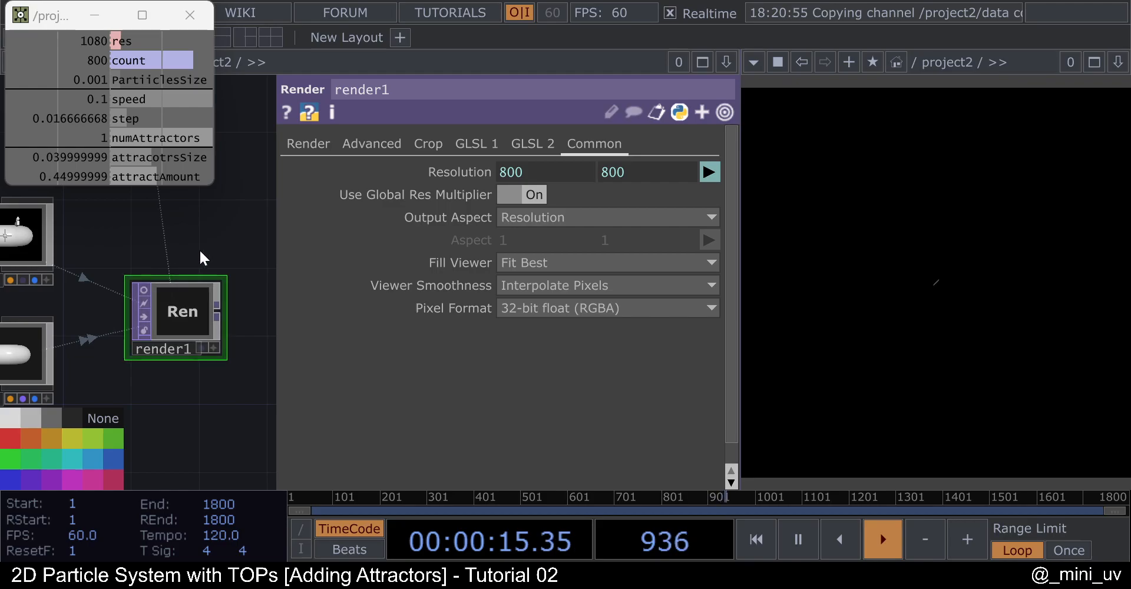
{"action": "left_click_drag", "start_coordinate": [236, 228], "coordinate": [203, 225]}
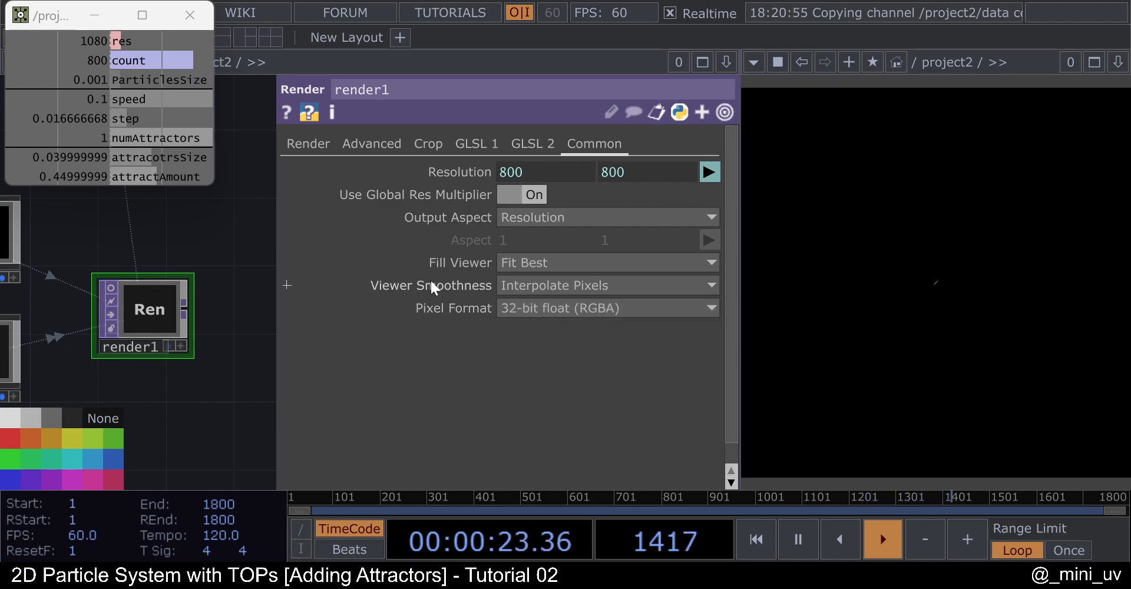
{"action": "left_click", "coordinate": [297, 139]}
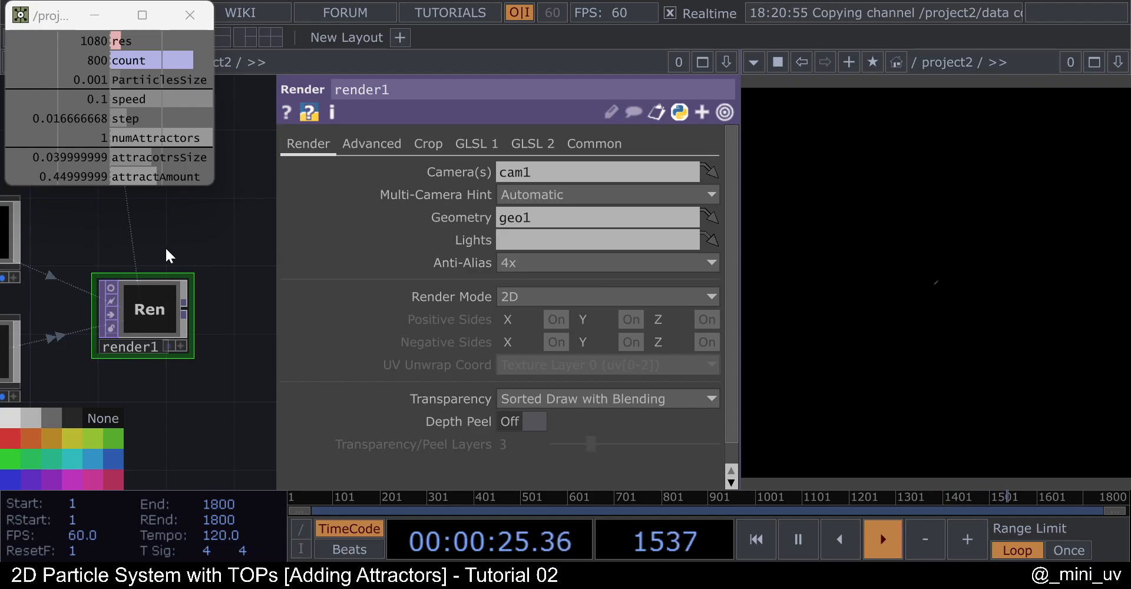
{"action": "scroll", "coordinate": [169, 253], "scroll_direction": "down", "scroll_amount": 3}
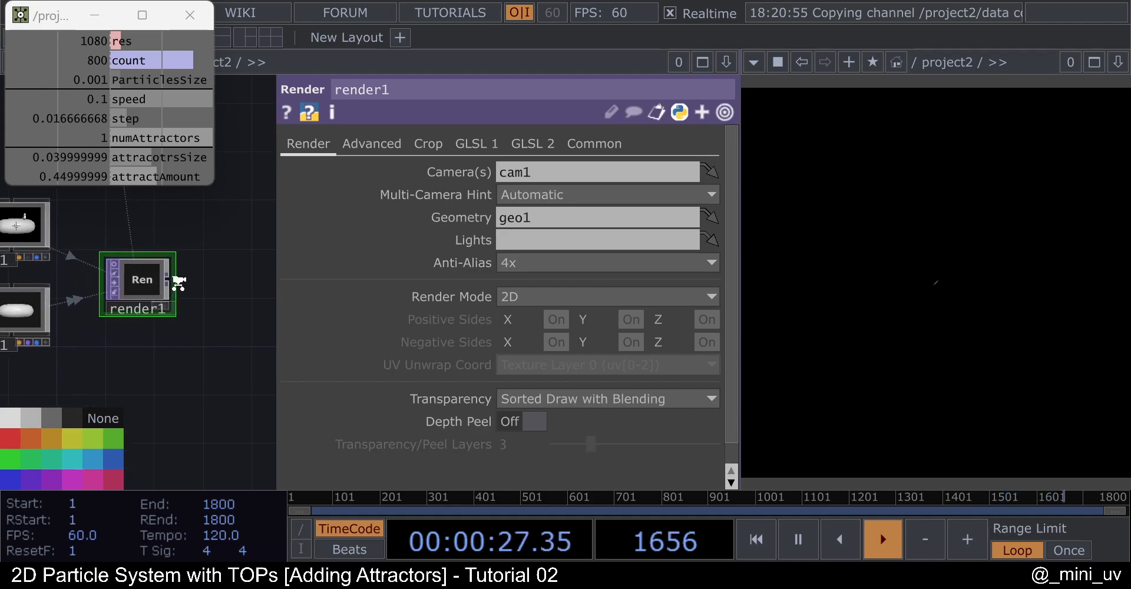
{"action": "scroll", "coordinate": [179, 281], "scroll_direction": "up", "scroll_amount": 3}
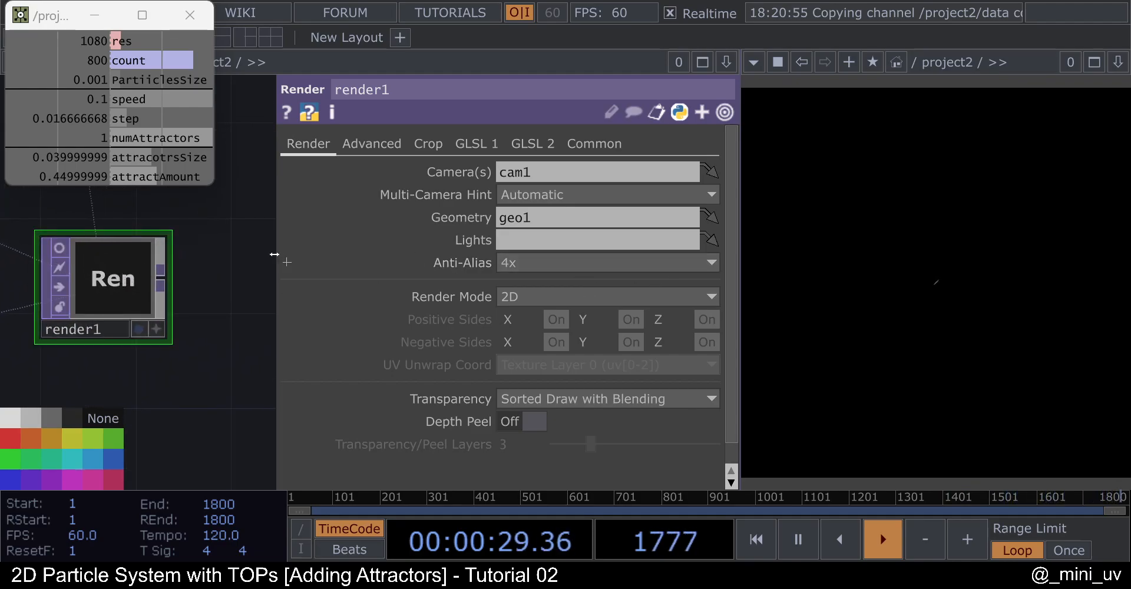
Hide the parameters, connect a Null TOP after render1 and rename it attractors.
{"action": "key", "text": "p"}
{"action": "scroll", "coordinate": [236, 260], "scroll_direction": "down", "scroll_amount": 5}
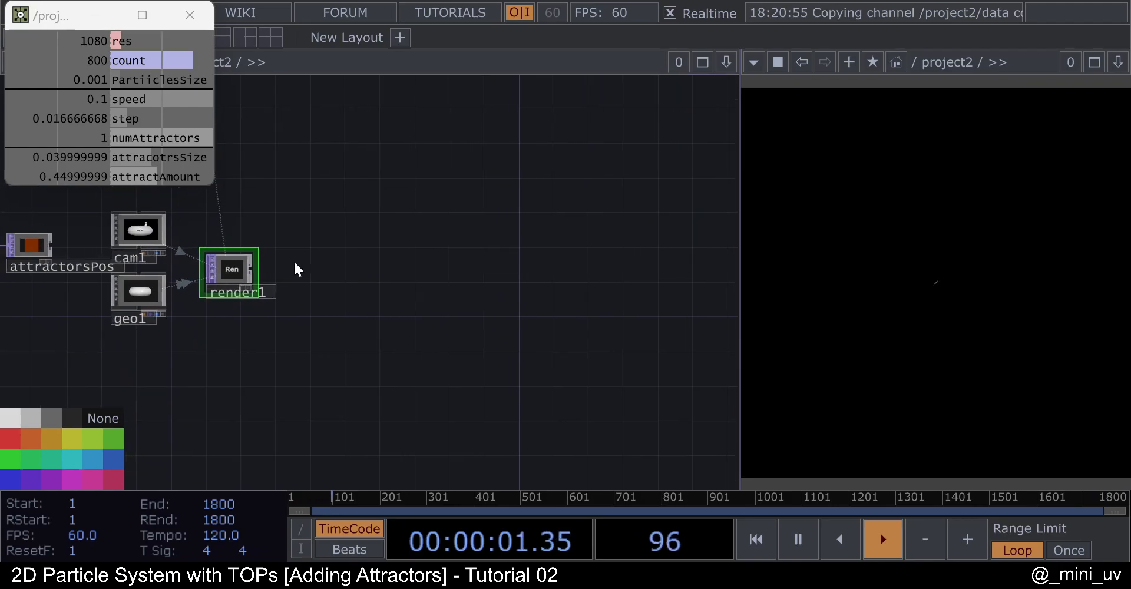
{"action": "key", "text": "alt+n"}
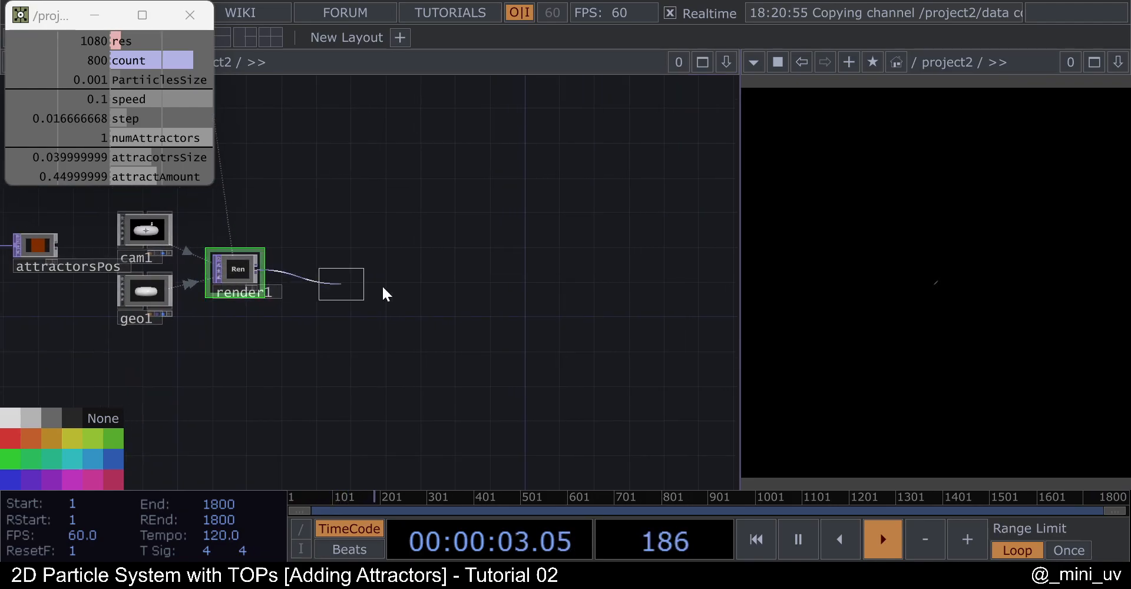
{"action": "left_click", "coordinate": [505, 267]}
{"action": "scroll", "coordinate": [518, 274], "scroll_direction": "up", "scroll_amount": 4}
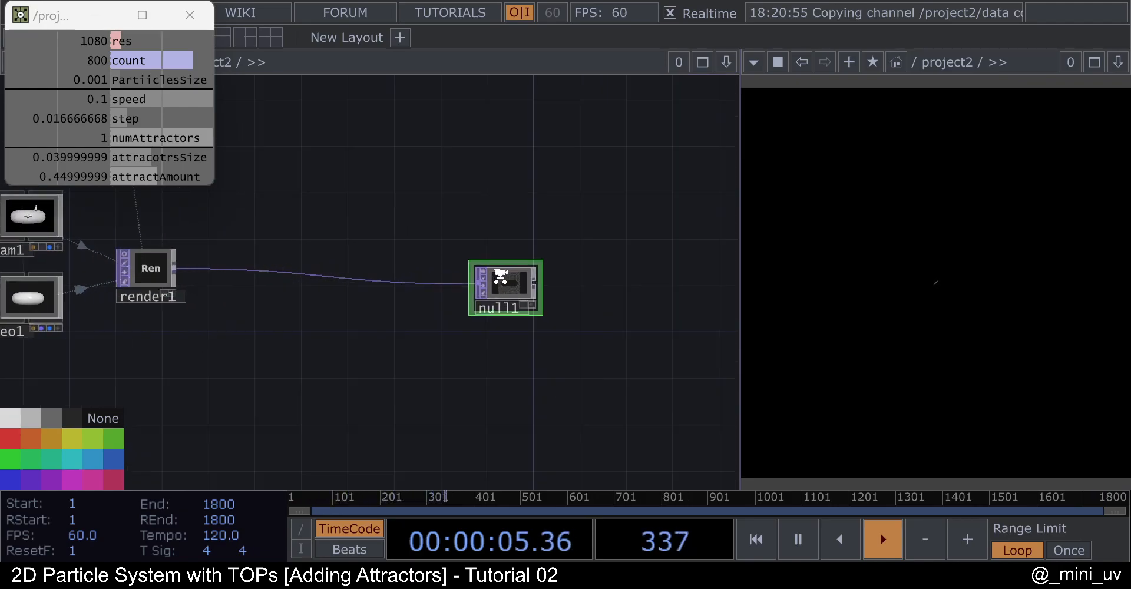
{"action": "scroll", "coordinate": [540, 279], "scroll_direction": "up", "scroll_amount": 2}
{"action": "double_click", "coordinate": [590, 311]}
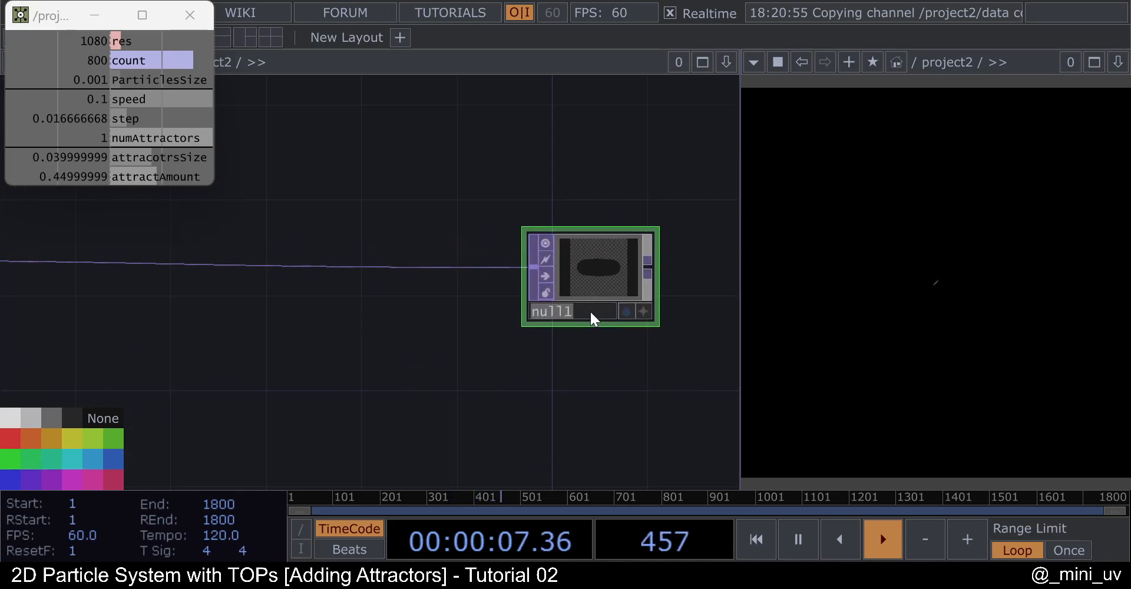
{"action": "type", "text": "attra"}
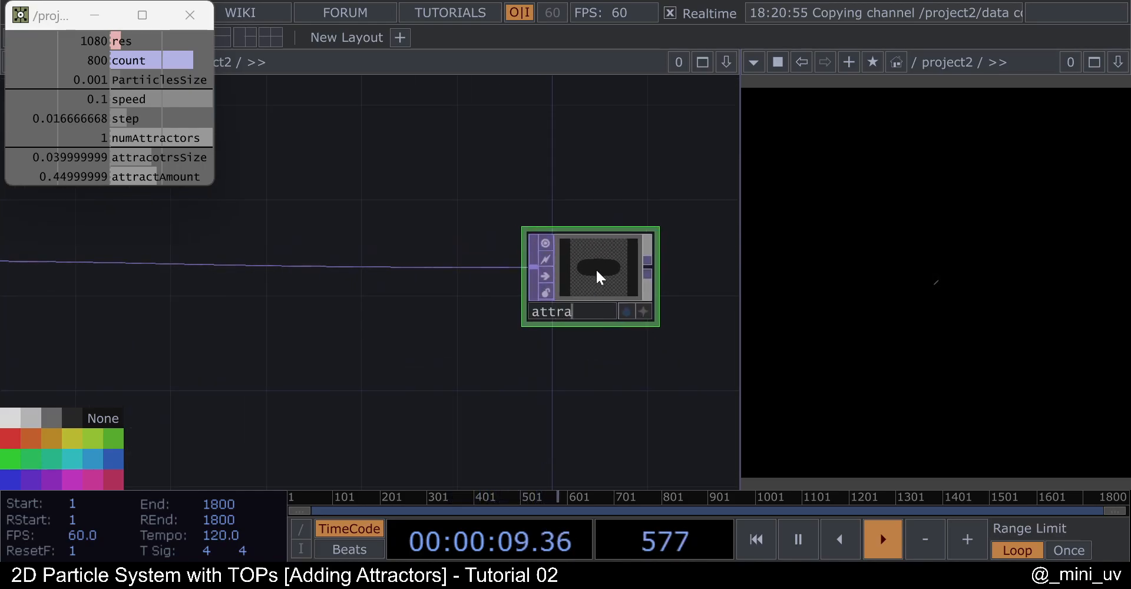
{"action": "type", "text": "ctors"}
{"action": "key", "text": "Return"}
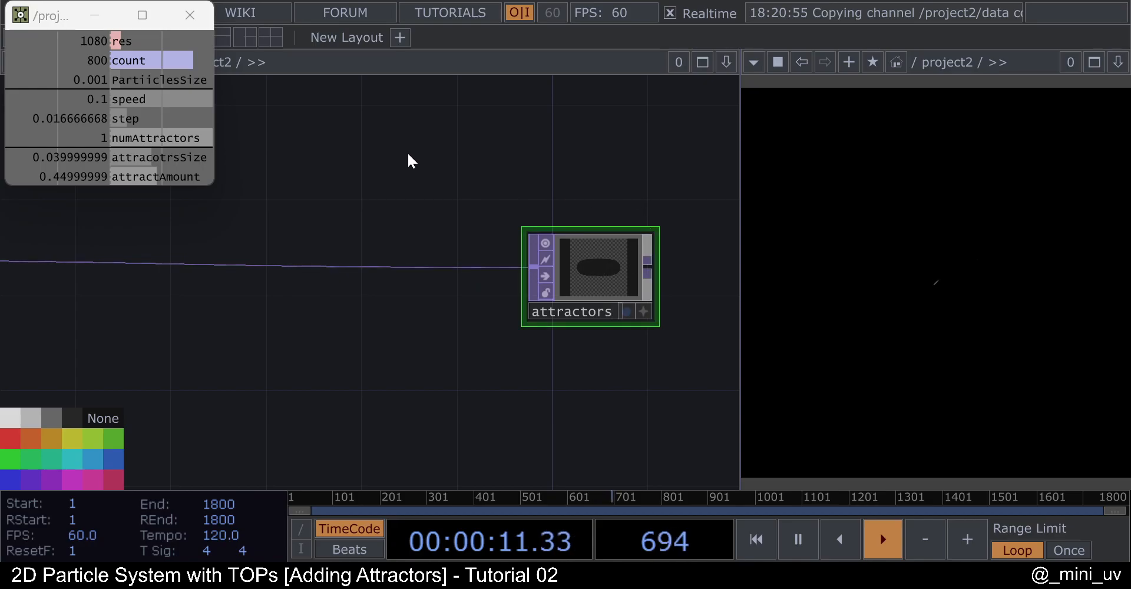
Inside geo1, delete torus1 and add a Circle SOP in its place.
{"action": "scroll", "coordinate": [453, 332], "scroll_direction": "down", "scroll_amount": 3}
{"action": "scroll", "coordinate": [479, 370], "scroll_direction": "down", "scroll_amount": 2}
{"action": "scroll", "coordinate": [269, 331], "scroll_direction": "up", "scroll_amount": 6}
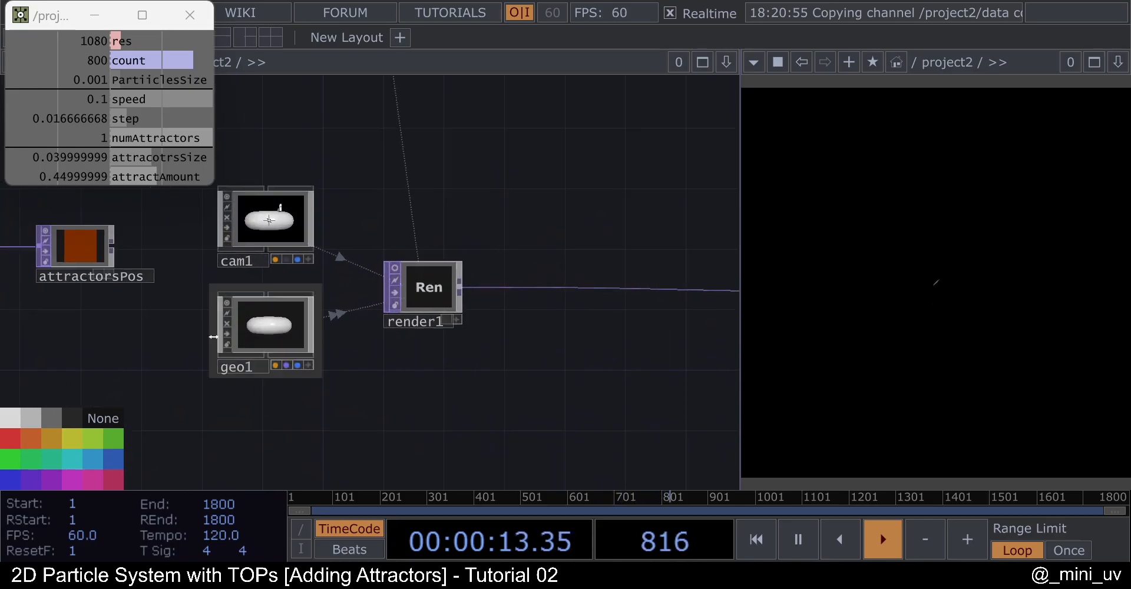
{"action": "scroll", "coordinate": [269, 332], "scroll_direction": "up", "scroll_amount": 2}
{"action": "scroll", "coordinate": [310, 319], "scroll_direction": "down", "scroll_amount": 3}
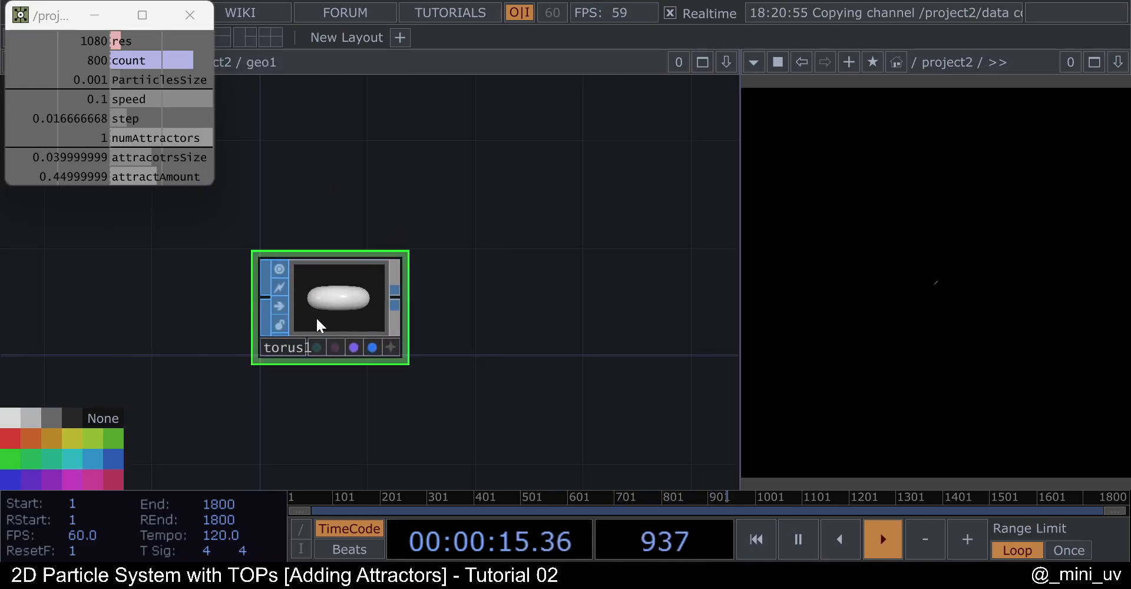
{"action": "key", "text": "Delete"}
{"action": "key", "text": "Tab"}
{"action": "type", "text": "ci"}
{"action": "left_click", "coordinate": [207, 53]}
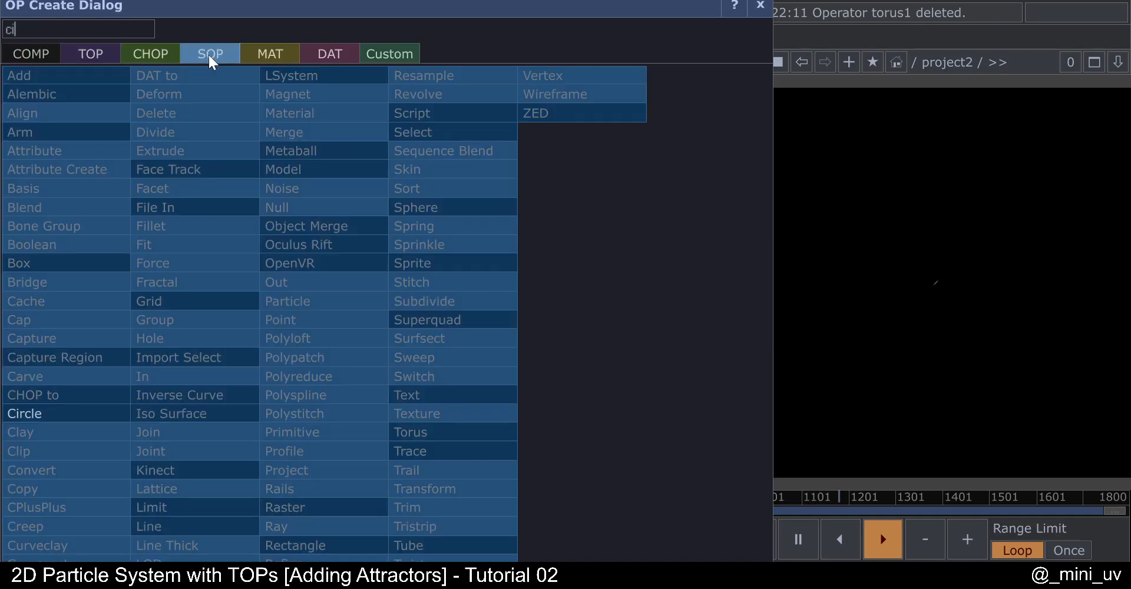
{"action": "left_click", "coordinate": [83, 421]}
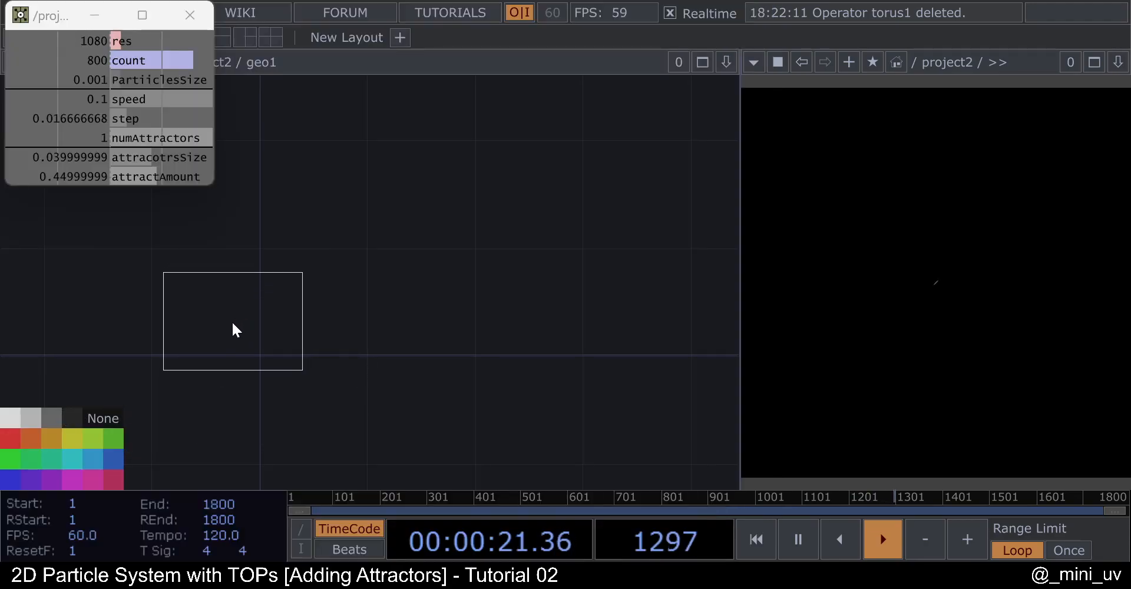
{"action": "left_click", "coordinate": [214, 352]}
{"action": "scroll", "coordinate": [237, 359], "scroll_direction": "down", "scroll_amount": 2}
{"action": "scroll", "coordinate": [237, 359], "scroll_direction": "up", "scroll_amount": 3}
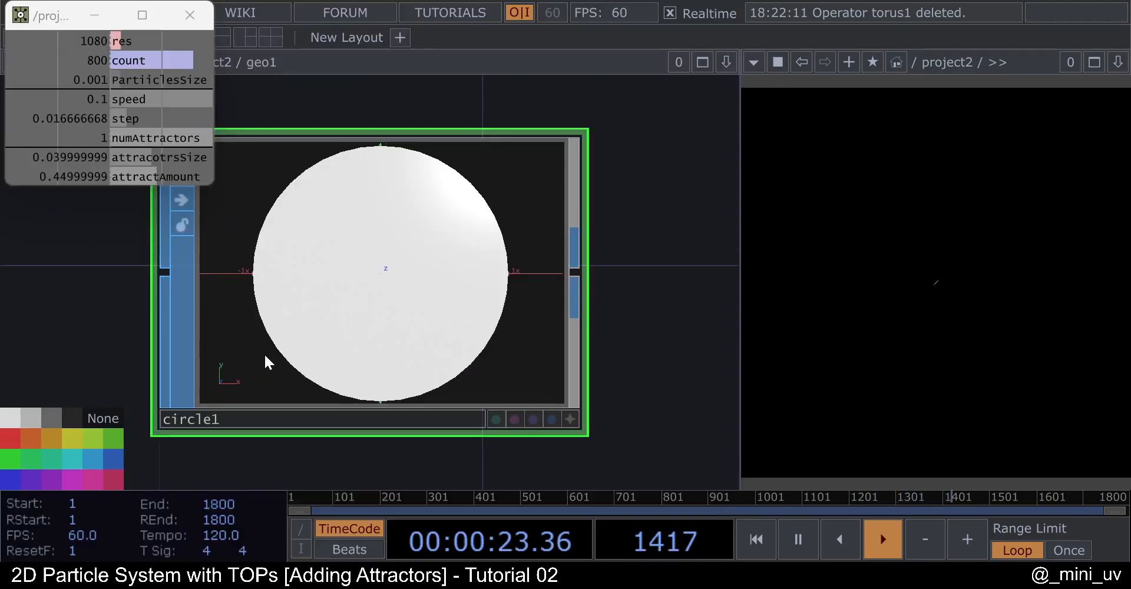
{"action": "left_click_drag", "start_coordinate": [409, 260], "coordinate": [412, 266]}
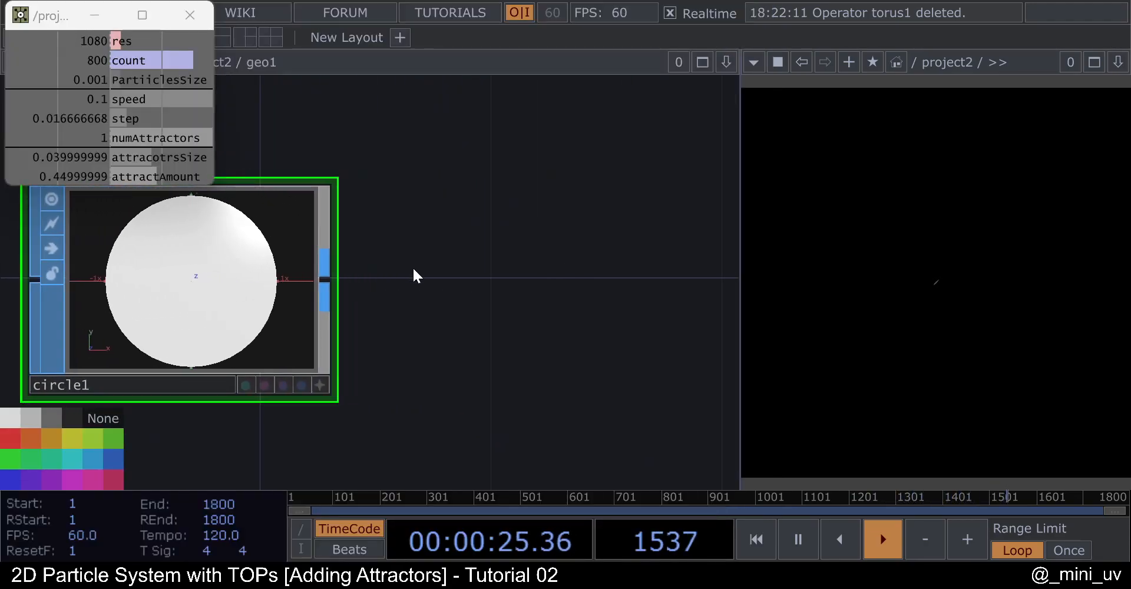
Connect a Transform SOP after circle1.
{"action": "key", "text": "h"}
{"action": "middle_click_drag", "start_coordinate": [411, 267], "coordinate": [497, 259]}
{"action": "key", "text": "Tab"}
{"action": "type", "text": "tr"}
{"action": "left_click", "coordinate": [539, 471]}
{"action": "left_click", "coordinate": [634, 284]}
{"action": "left_click_drag", "start_coordinate": [562, 168], "coordinate": [352, 183]}
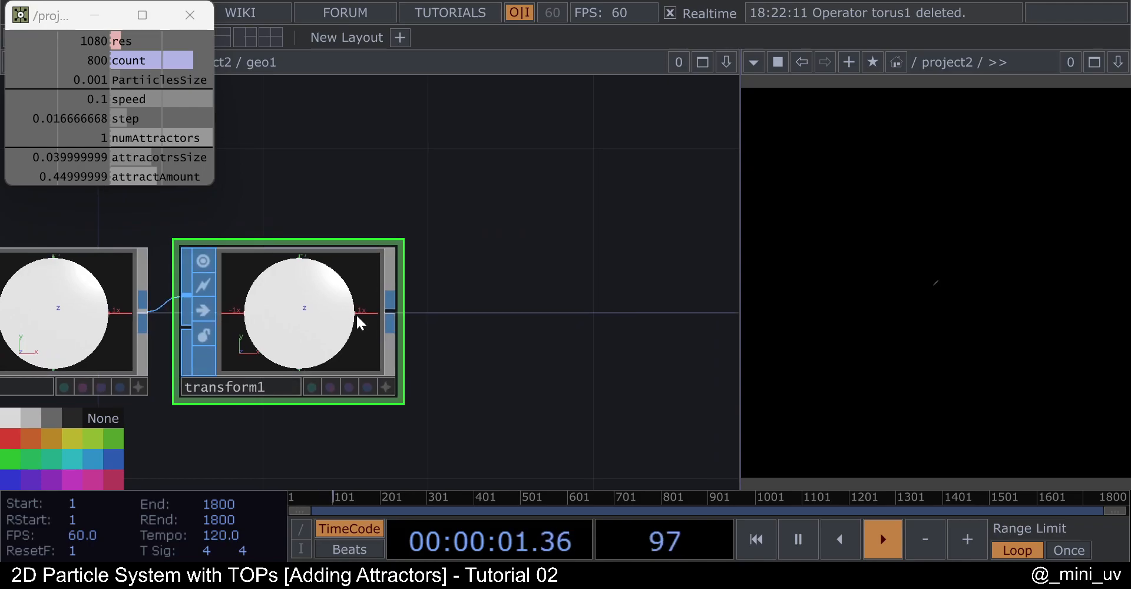
Connect a Null SOP after transform1 and turn on its render and display flags.
{"action": "key", "text": "Tab"}
{"action": "left_click", "coordinate": [289, 209]}
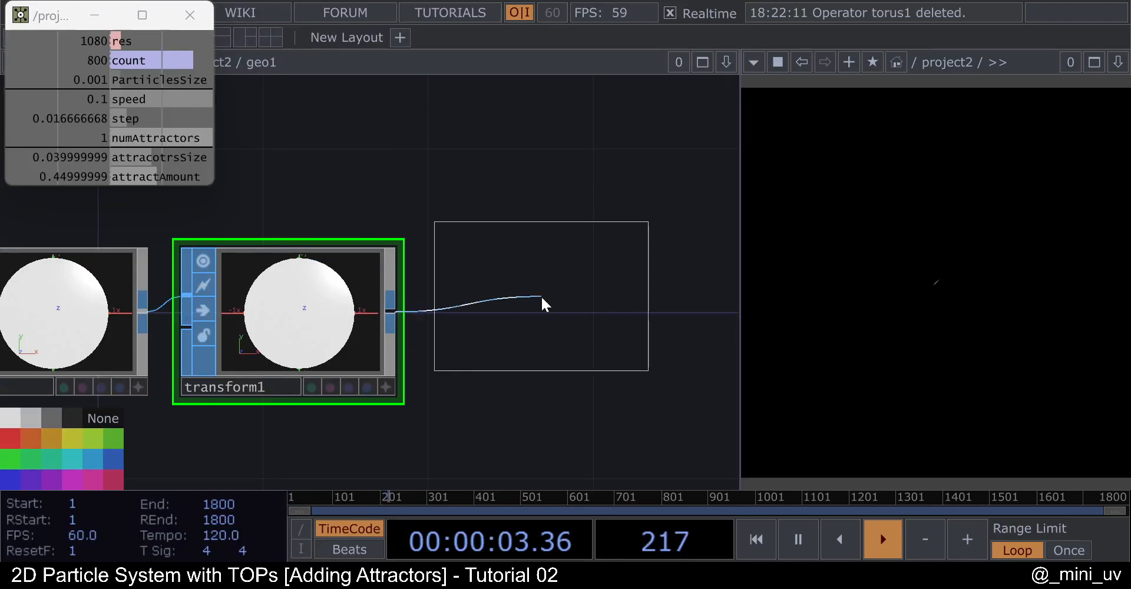
{"action": "left_click", "coordinate": [546, 333]}
{"action": "left_click", "coordinate": [613, 386]}
{"action": "left_click", "coordinate": [597, 386]}
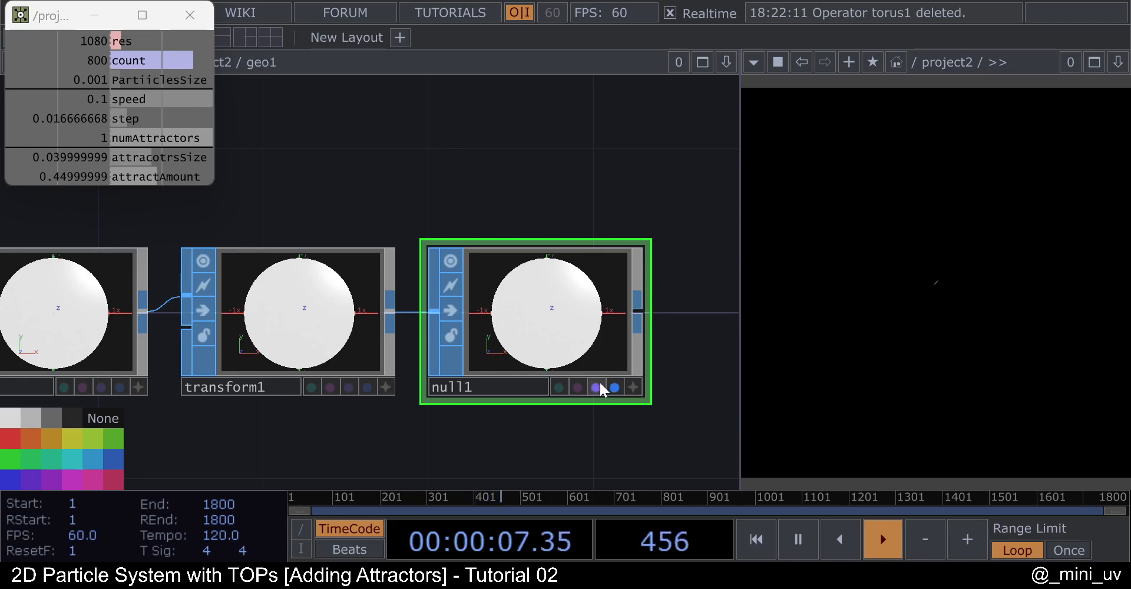
{"action": "key", "text": "h"}
Link transform1's Uniform Scale to the attracotrsSize channel of the data CHOP with a CHOP Reference.
{"action": "left_click", "coordinate": [397, 289]}
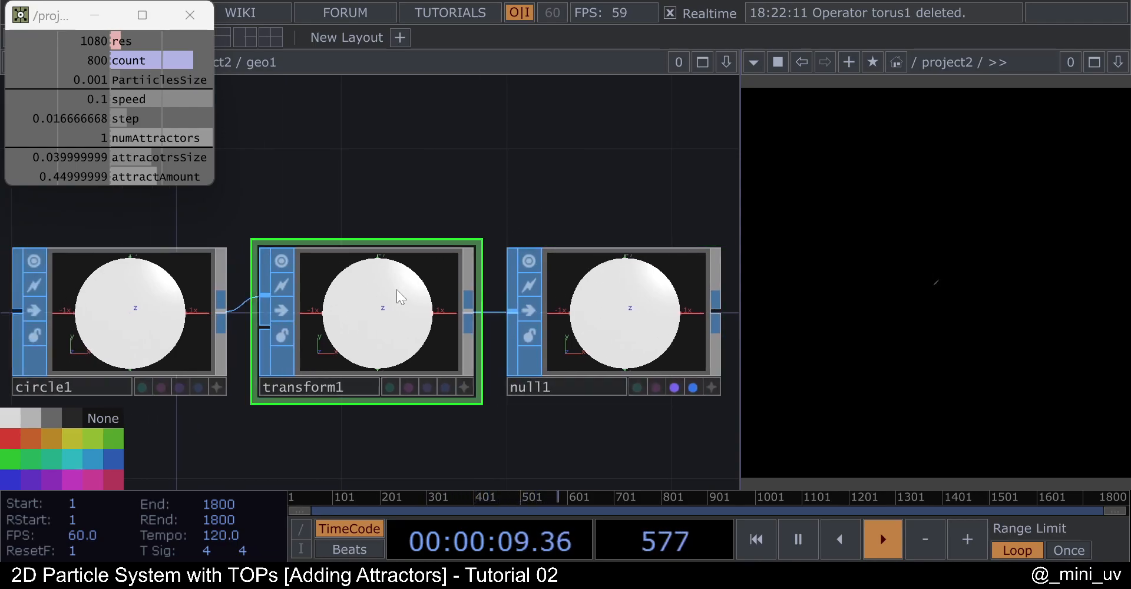
{"action": "key", "text": "p"}
{"action": "scroll", "coordinate": [152, 343], "scroll_direction": "down", "scroll_amount": 3}
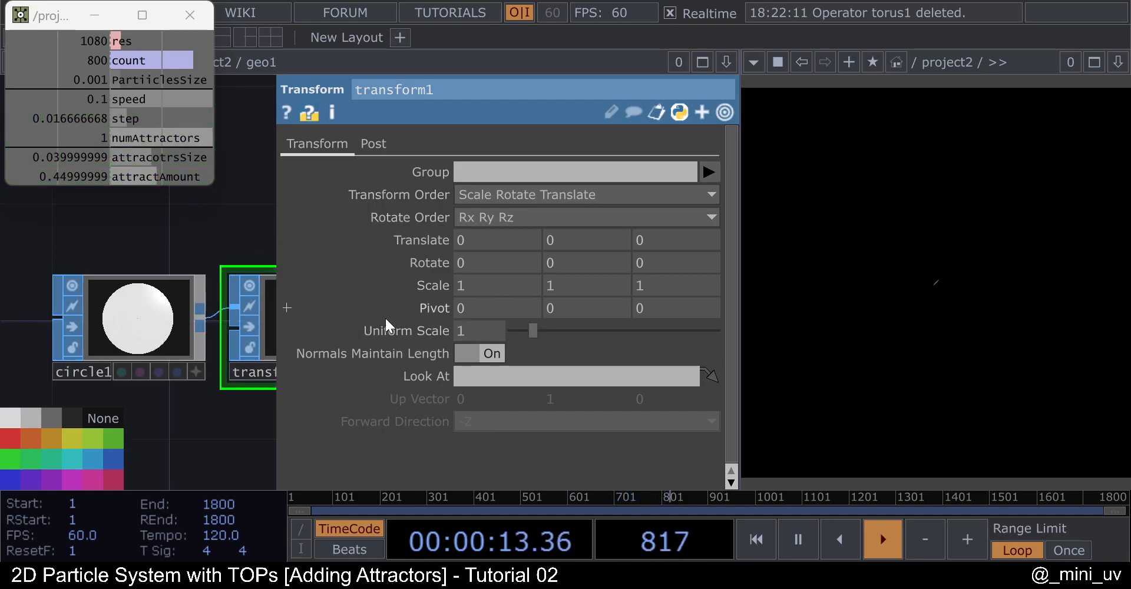
{"action": "left_click_drag", "start_coordinate": [107, 157], "coordinate": [415, 333]}
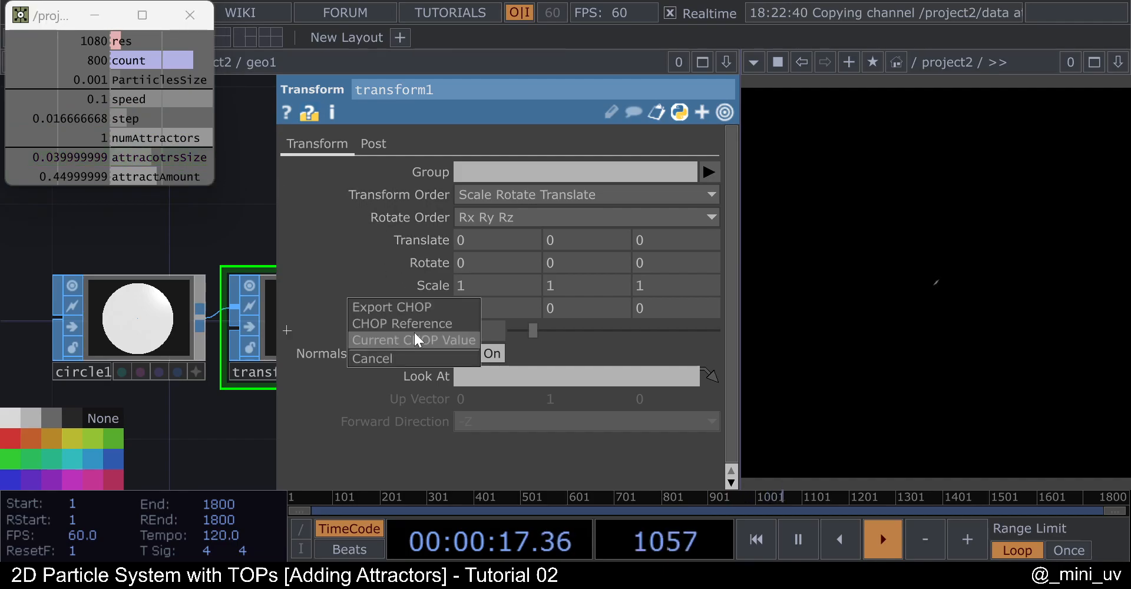
{"action": "left_click", "coordinate": [412, 324]}
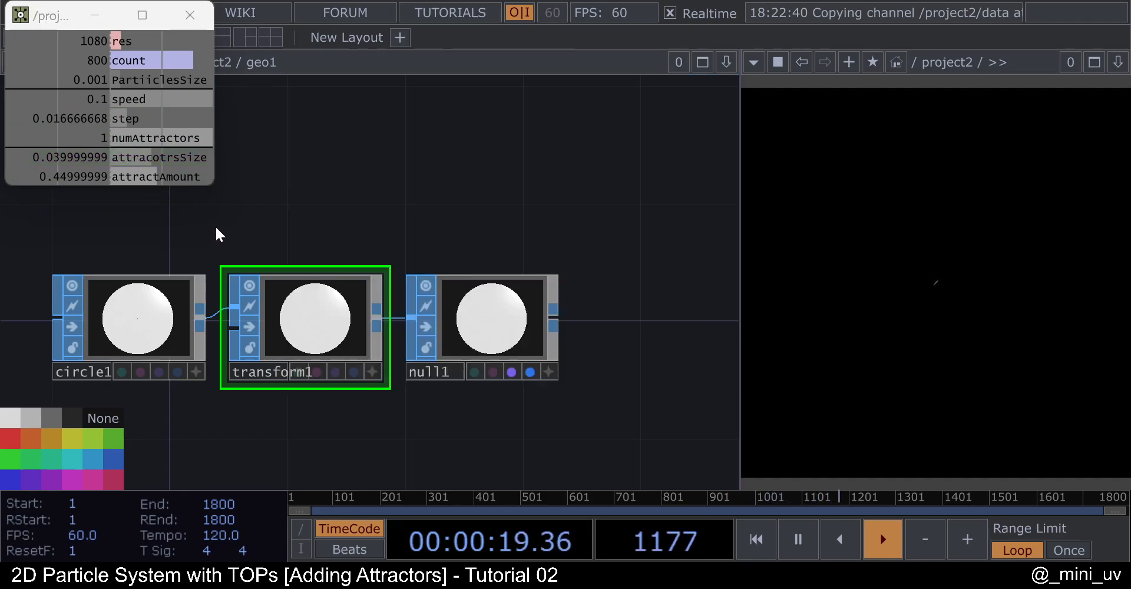
Switch off the viewers of all three SOPs in geo1 and return to the project2 network.
{"action": "key", "text": "ctrl+a"}
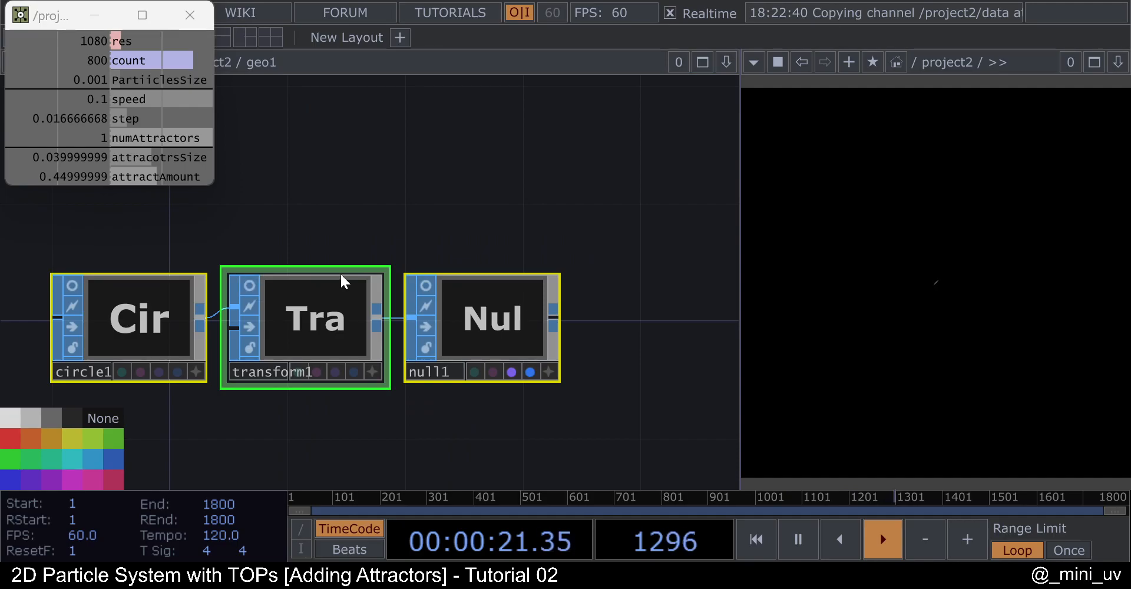
{"action": "scroll", "coordinate": [380, 257], "scroll_direction": "down", "scroll_amount": 2}
{"action": "scroll", "coordinate": [377, 257], "scroll_direction": "down", "scroll_amount": 8}
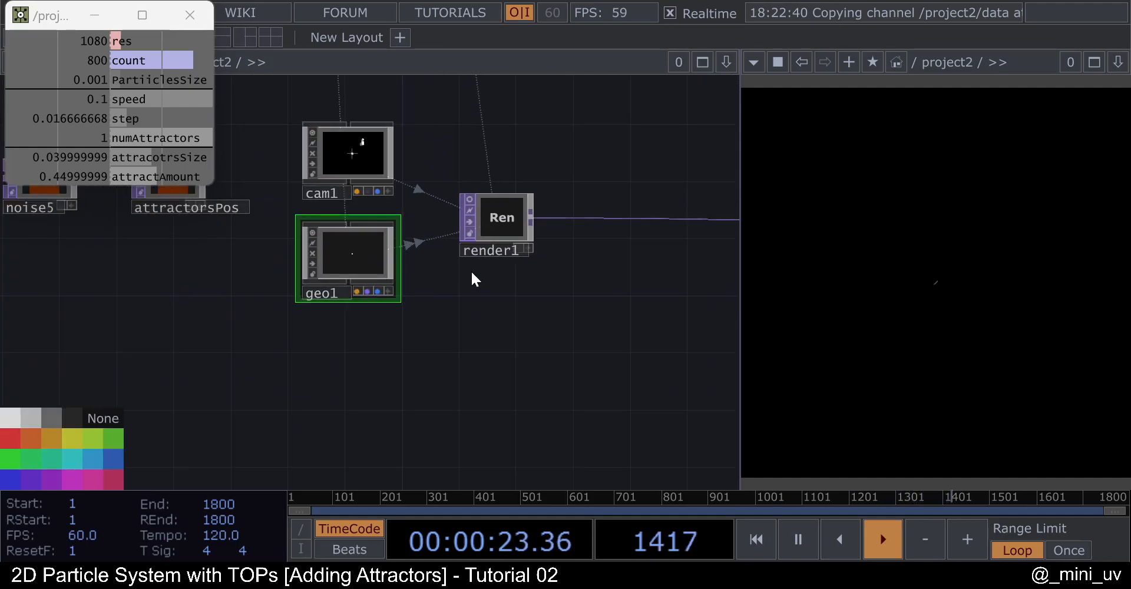
Turn render1's viewer back on and inspect the rendered circle up close.
{"action": "scroll", "coordinate": [486, 192], "scroll_direction": "up", "scroll_amount": 4}
{"action": "left_click", "coordinate": [432, 215]}
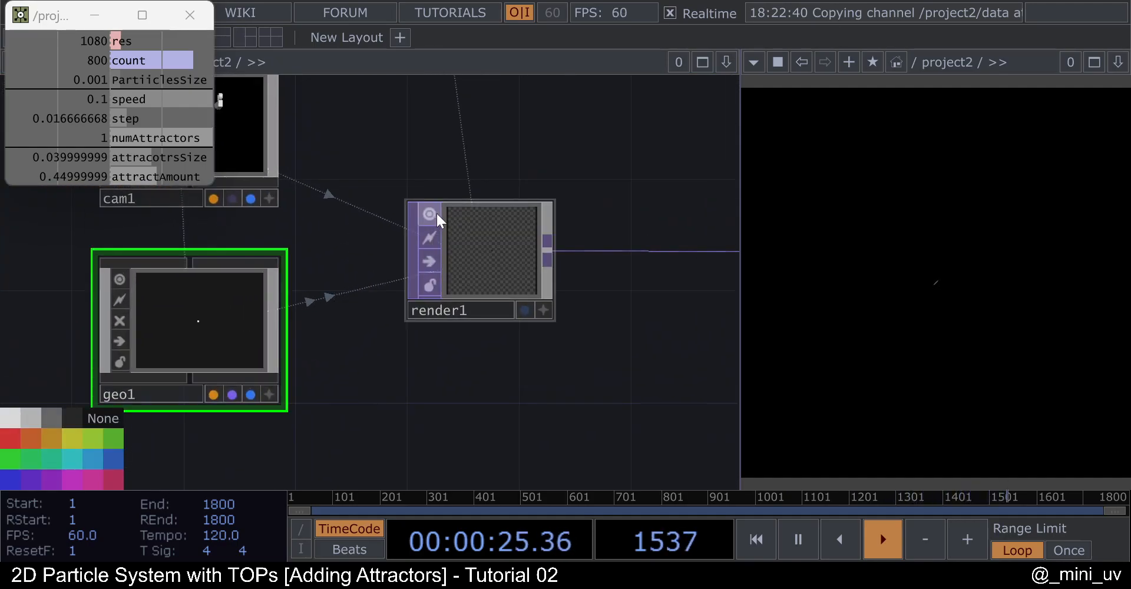
{"action": "scroll", "coordinate": [515, 259], "scroll_direction": "up", "scroll_amount": 6}
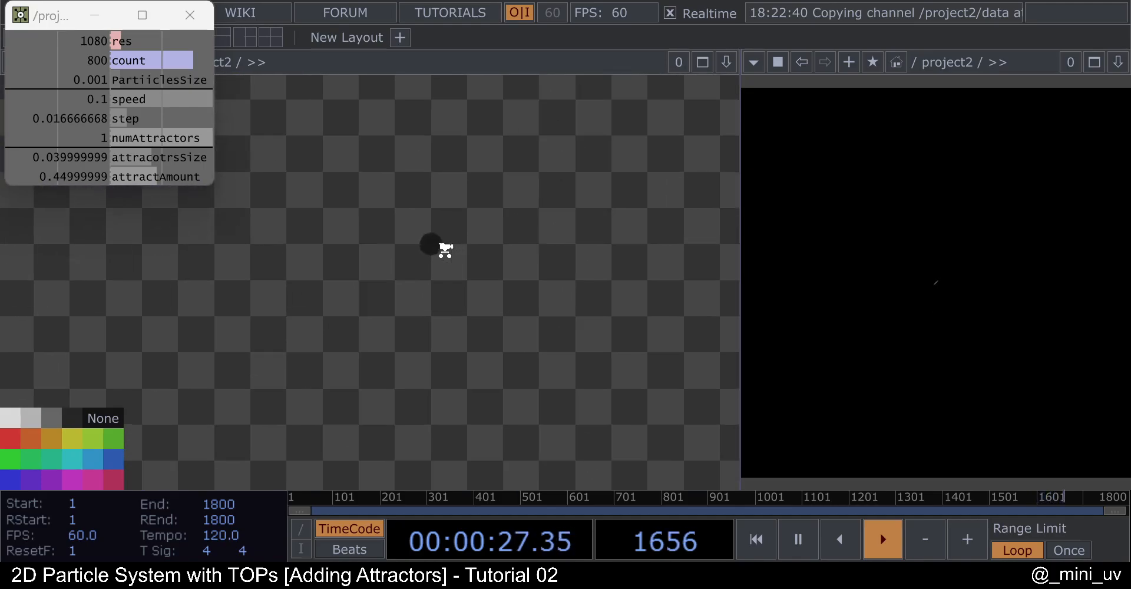
{"action": "scroll", "coordinate": [419, 259], "scroll_direction": "down", "scroll_amount": 6}
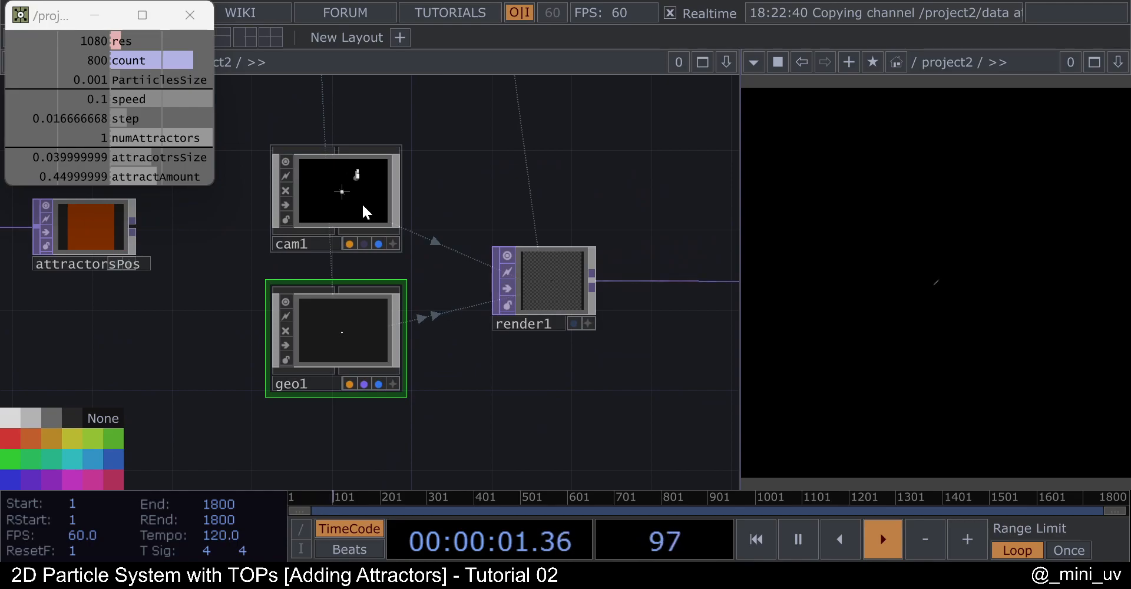
Open the parameters of cam1.
{"action": "left_click", "coordinate": [362, 203]}
{"action": "key", "text": "p"}
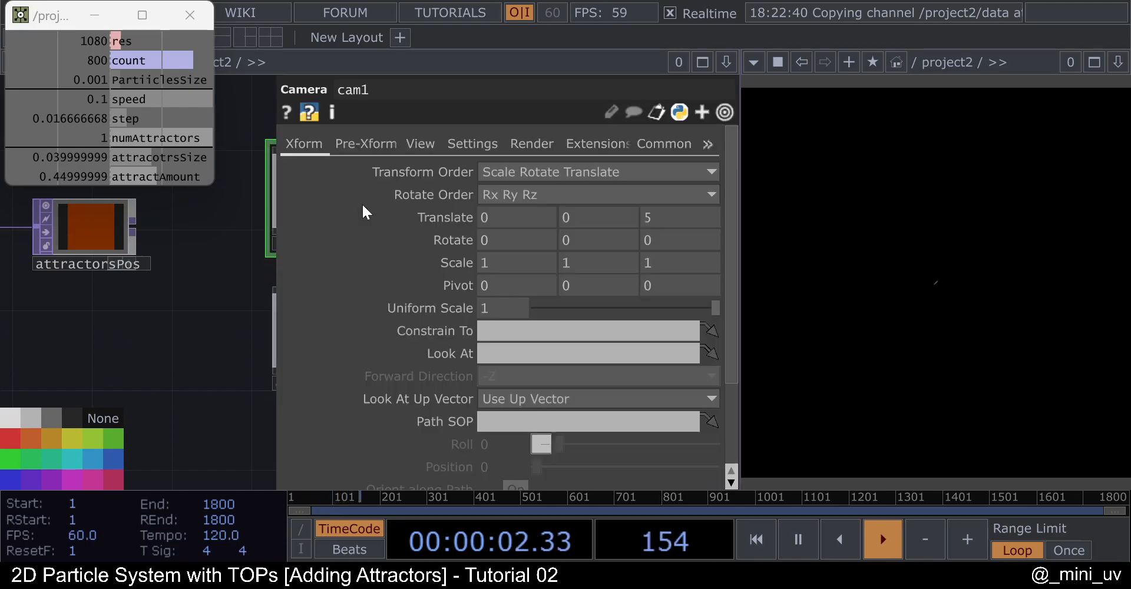
Set cam1's projection to Orthographic with an ortho width of 1.
{"action": "left_click", "coordinate": [365, 142]}
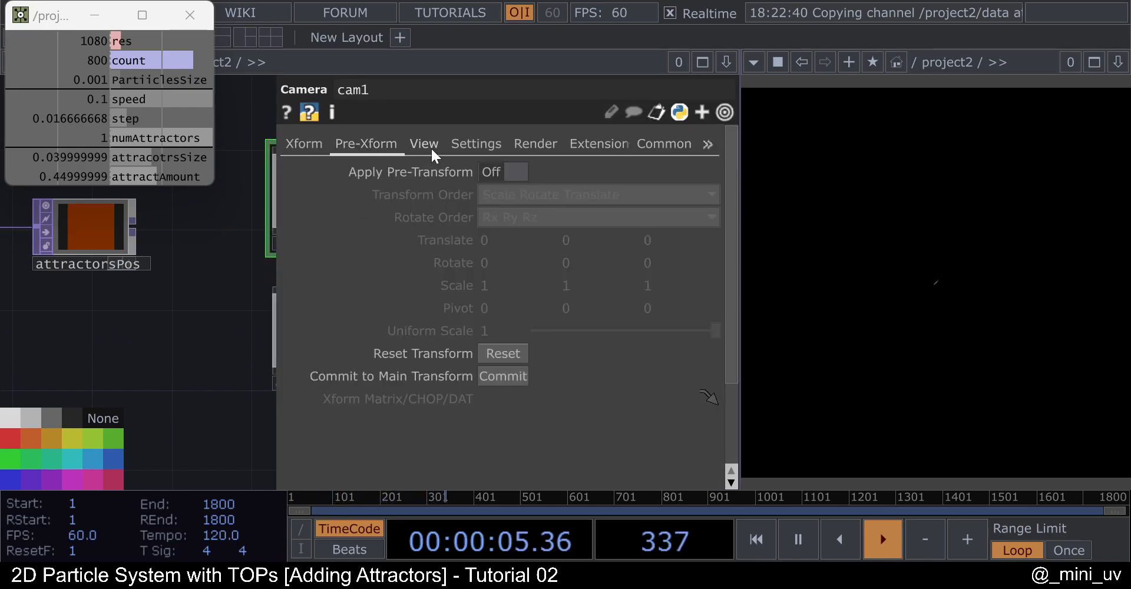
{"action": "left_click", "coordinate": [416, 145]}
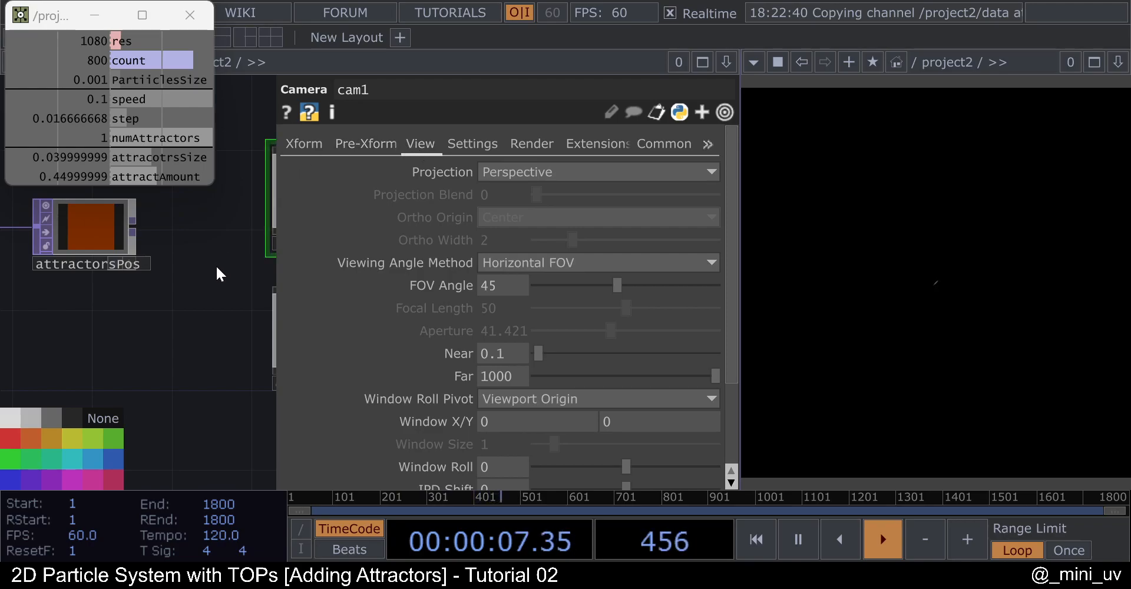
{"action": "left_click", "coordinate": [534, 171]}
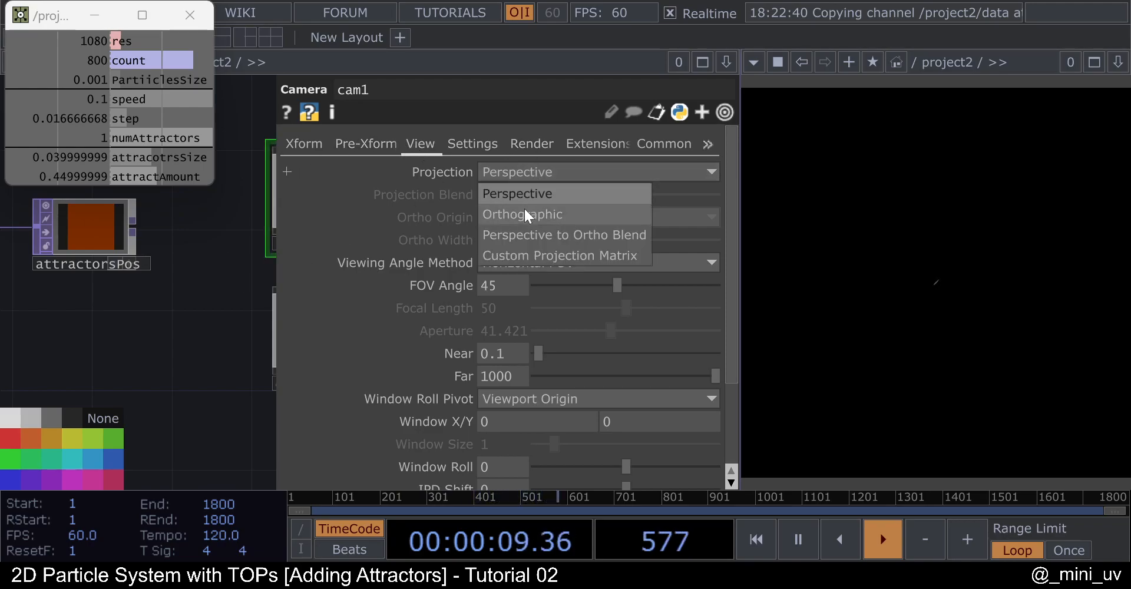
{"action": "left_click", "coordinate": [523, 214]}
{"action": "scroll", "coordinate": [236, 265], "scroll_direction": "down", "scroll_amount": 5}
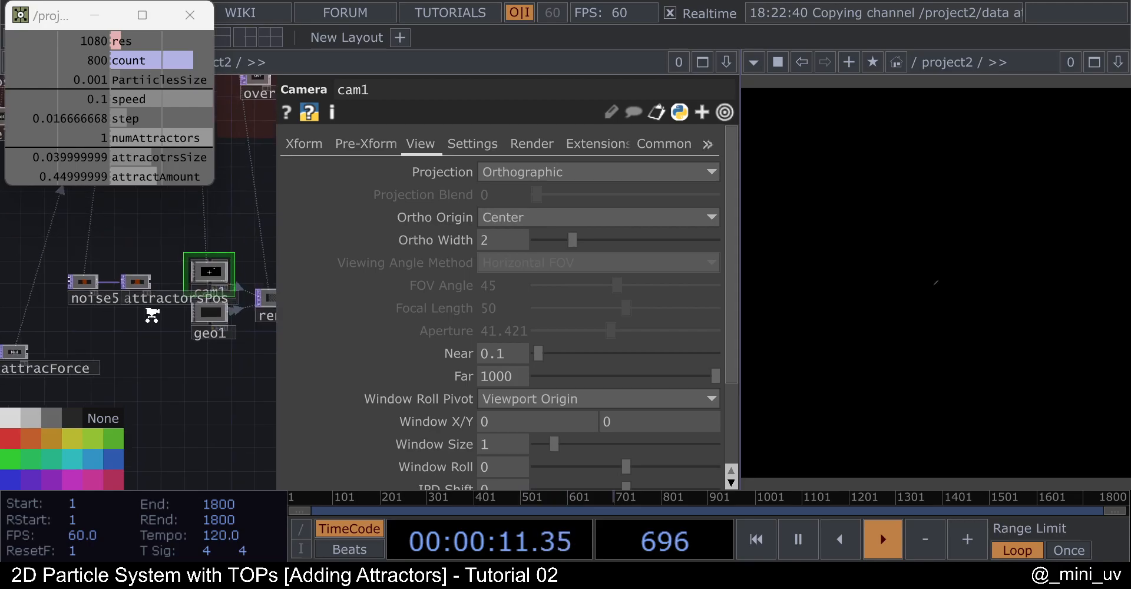
{"action": "scroll", "coordinate": [199, 306], "scroll_direction": "up", "scroll_amount": 5}
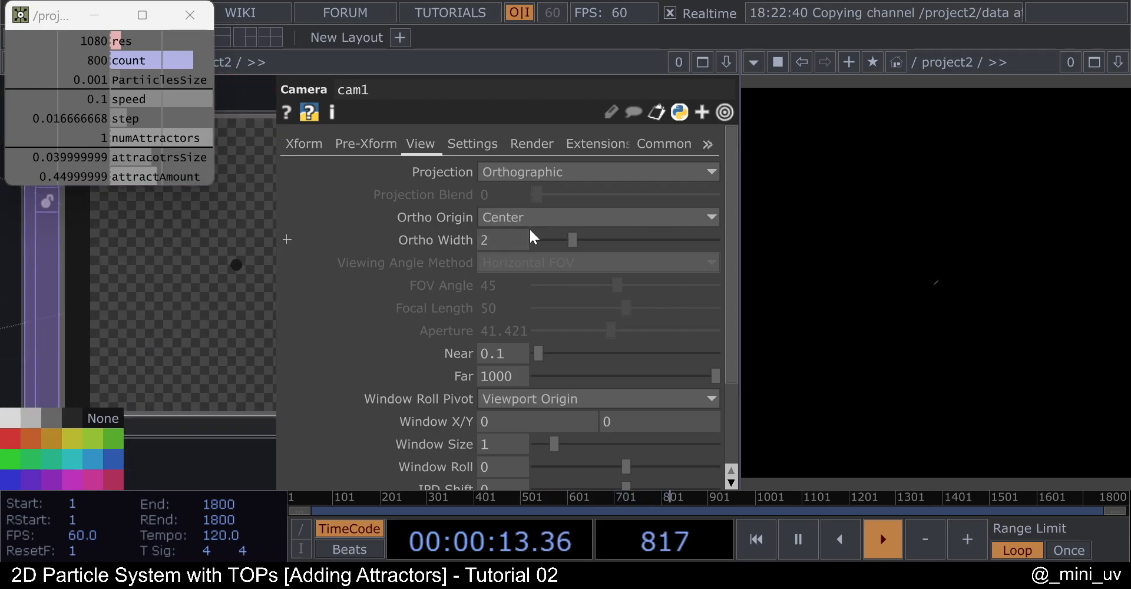
{"action": "left_click_drag", "start_coordinate": [500, 238], "coordinate": [390, 246]}
{"action": "type", "text": "1"}
{"action": "key", "text": "Return"}
Set cam1's ortho origin to Bottom-Left.
{"action": "left_click", "coordinate": [190, 313]}
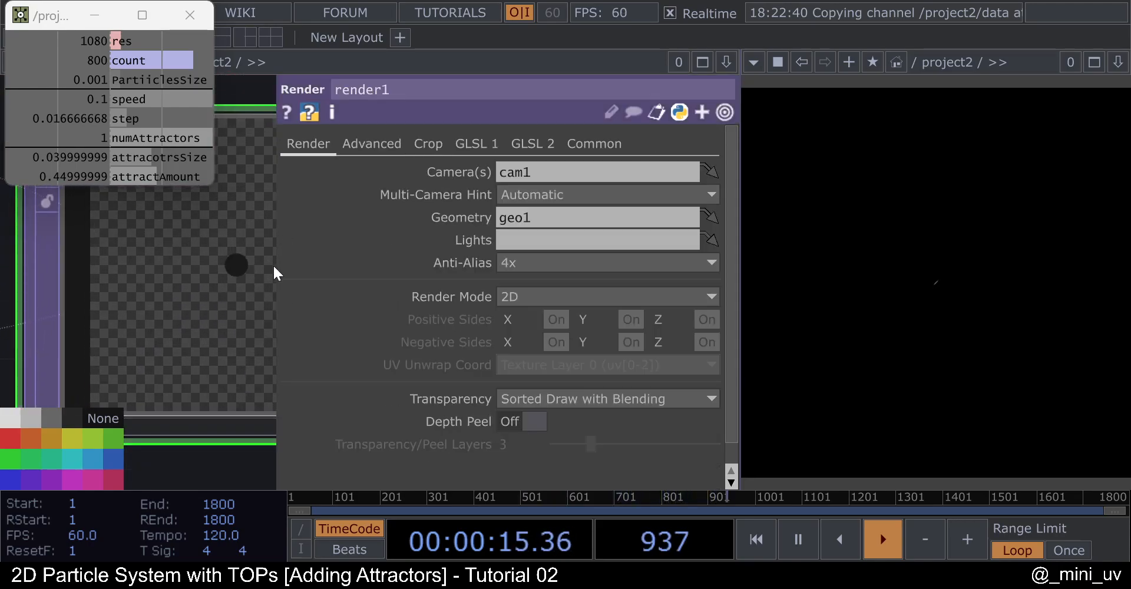
{"action": "scroll", "coordinate": [338, 179], "scroll_direction": "down", "scroll_amount": 1}
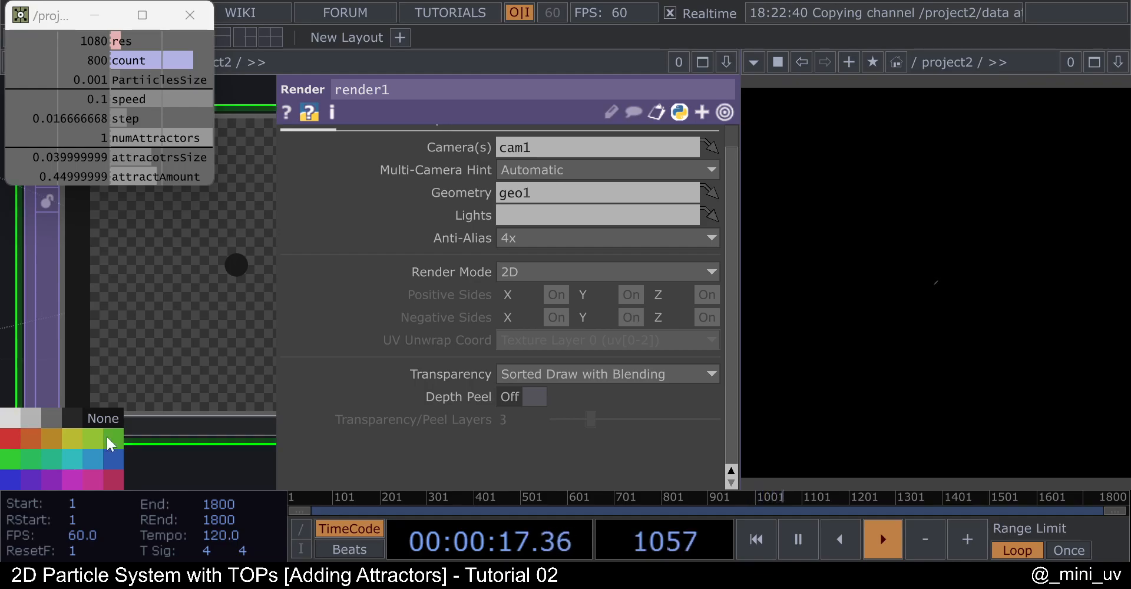
{"action": "scroll", "coordinate": [239, 272], "scroll_direction": "down", "scroll_amount": 6}
{"action": "left_click", "coordinate": [146, 252]}
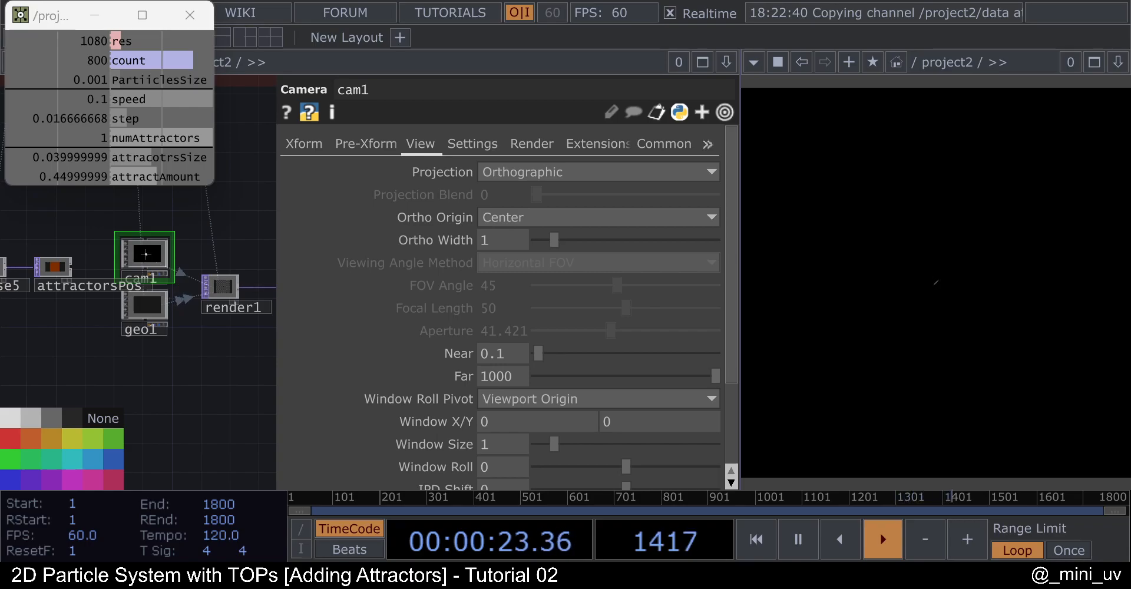
{"action": "left_click", "coordinate": [507, 218]}
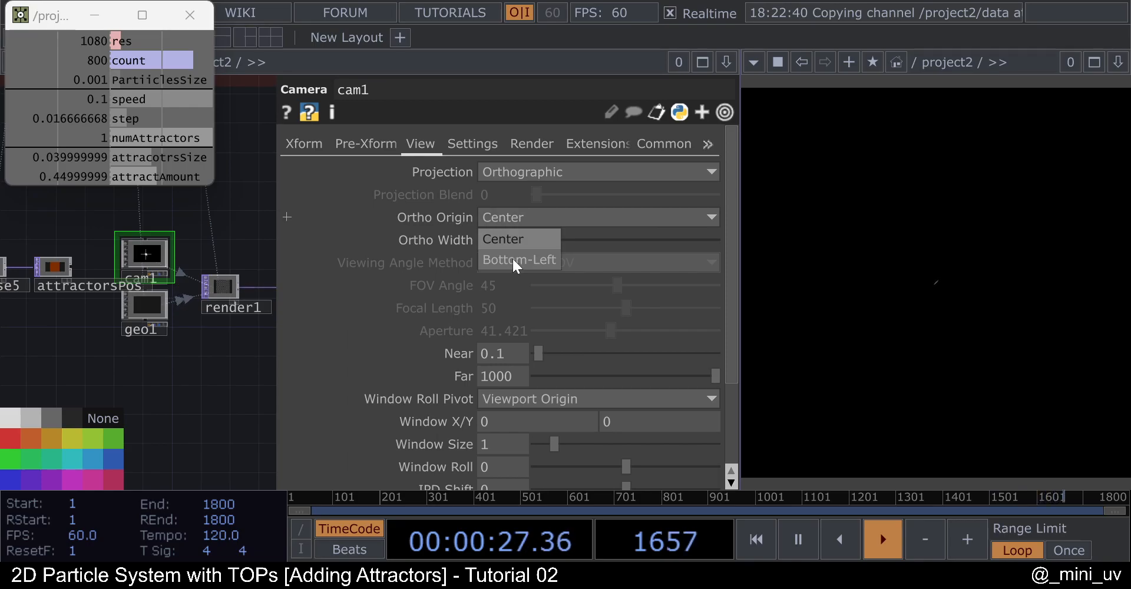
{"action": "left_click", "coordinate": [511, 258]}
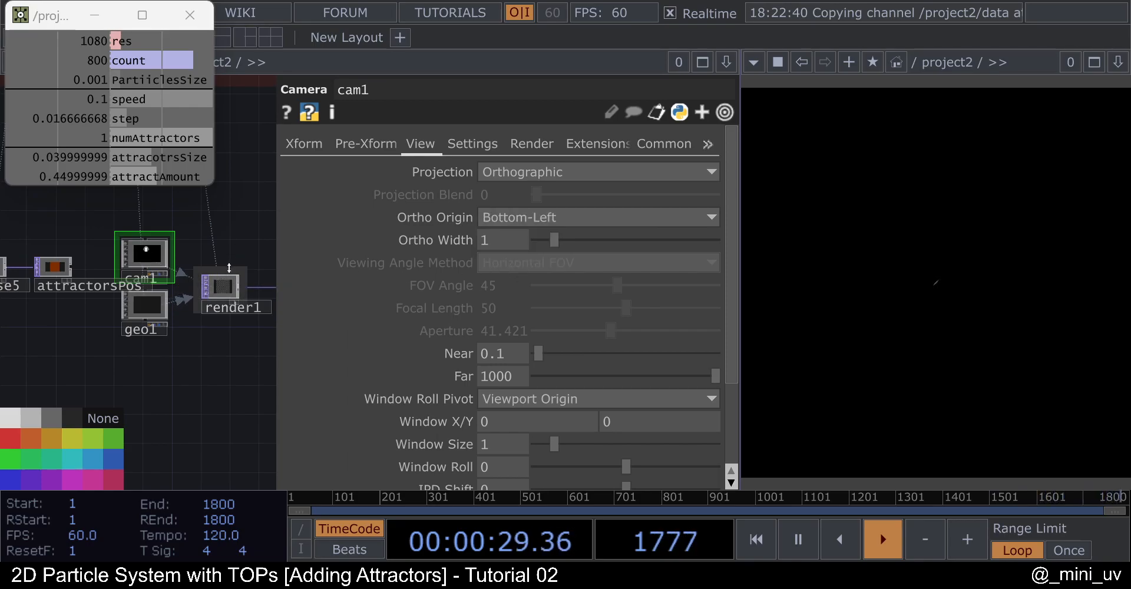
{"action": "key", "text": "p"}
Examine noise5's pixel position as a point in its 3D viewer and switch back to the image view.
{"action": "scroll", "coordinate": [205, 287], "scroll_direction": "up", "scroll_amount": 5}
{"action": "scroll", "coordinate": [472, 371], "scroll_direction": "down", "scroll_amount": 6}
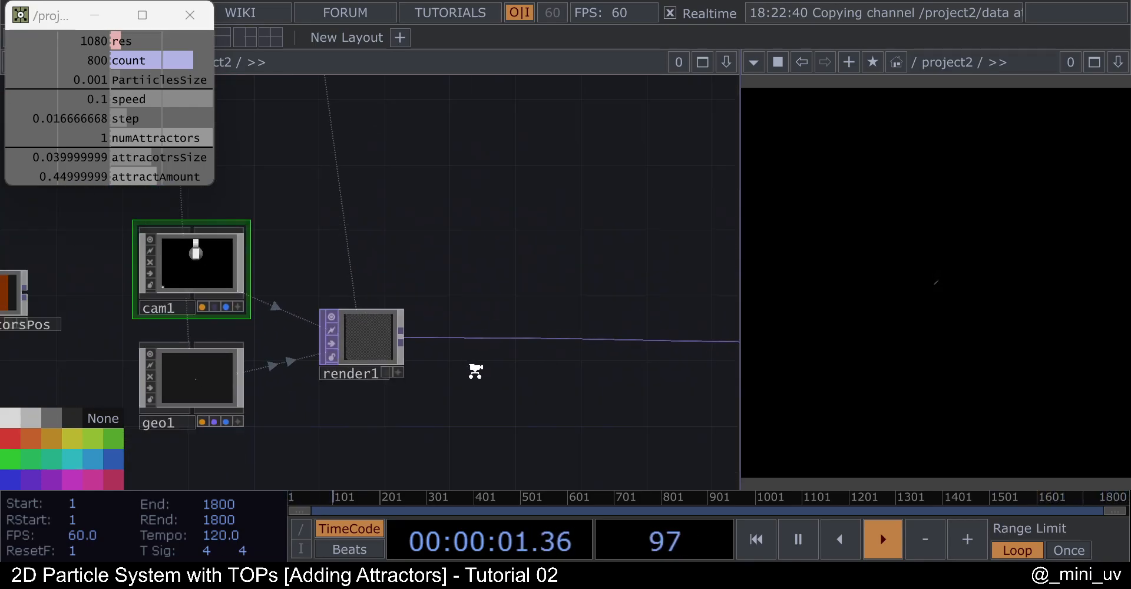
{"action": "scroll", "coordinate": [152, 345], "scroll_direction": "up", "scroll_amount": 5}
{"action": "left_click", "coordinate": [237, 341]}
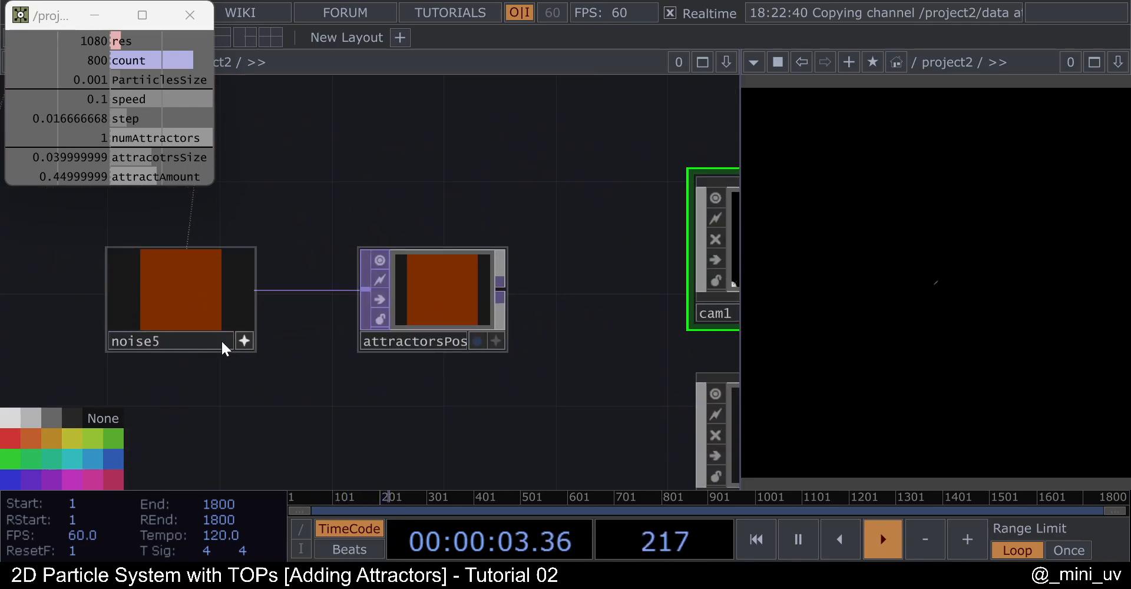
{"action": "scroll", "coordinate": [204, 378], "scroll_direction": "up", "scroll_amount": 3}
{"action": "key", "text": "x"}
{"action": "scroll", "coordinate": [154, 343], "scroll_direction": "up", "scroll_amount": 4}
{"action": "left_click_drag", "start_coordinate": [252, 396], "coordinate": [364, 414]}
{"action": "left_click_drag", "start_coordinate": [353, 288], "coordinate": [318, 257]}
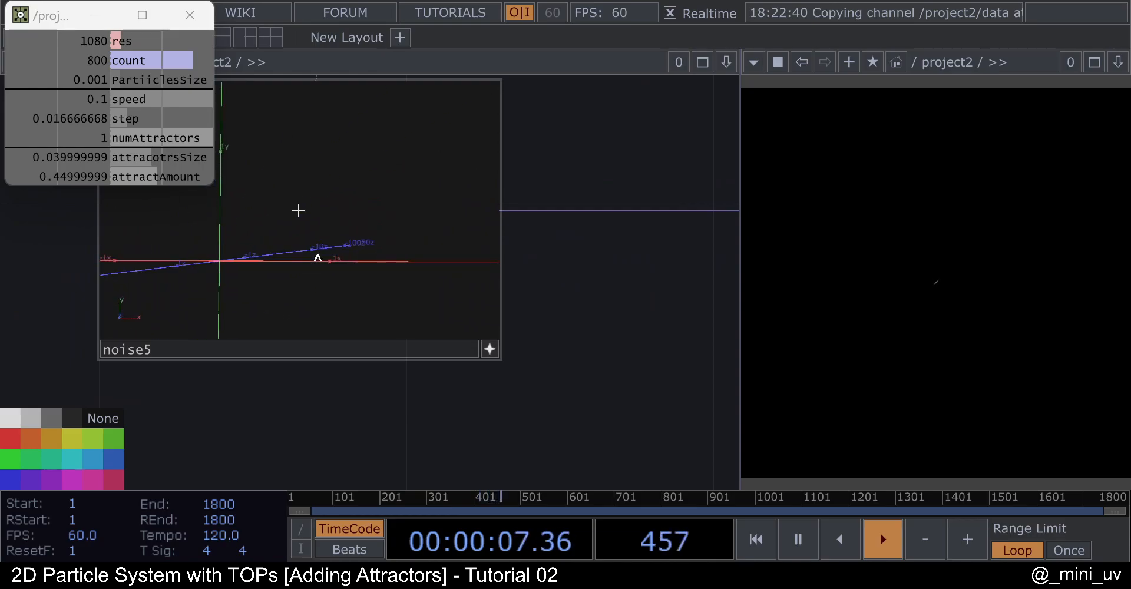
{"action": "key", "text": "x"}
{"action": "left_click", "coordinate": [488, 350]}
{"action": "scroll", "coordinate": [488, 349], "scroll_direction": "down", "scroll_amount": 6}
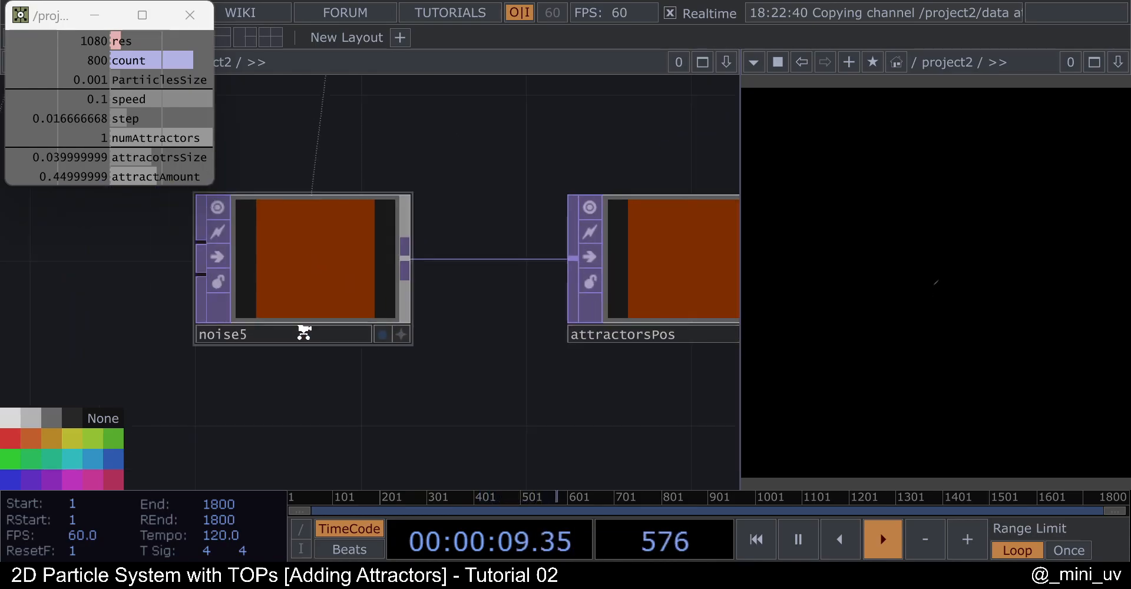
Compare the noise5 and attractorsPos textures with the cam1 and geo1 views in the network.
{"action": "scroll", "coordinate": [397, 334], "scroll_direction": "up", "scroll_amount": 4}
{"action": "scroll", "coordinate": [237, 354], "scroll_direction": "up", "scroll_amount": 4}
{"action": "scroll", "coordinate": [238, 354], "scroll_direction": "up", "scroll_amount": 1}
{"action": "scroll", "coordinate": [374, 391], "scroll_direction": "down", "scroll_amount": 6}
{"action": "scroll", "coordinate": [282, 340], "scroll_direction": "up", "scroll_amount": 4}
{"action": "scroll", "coordinate": [330, 330], "scroll_direction": "up", "scroll_amount": 3}
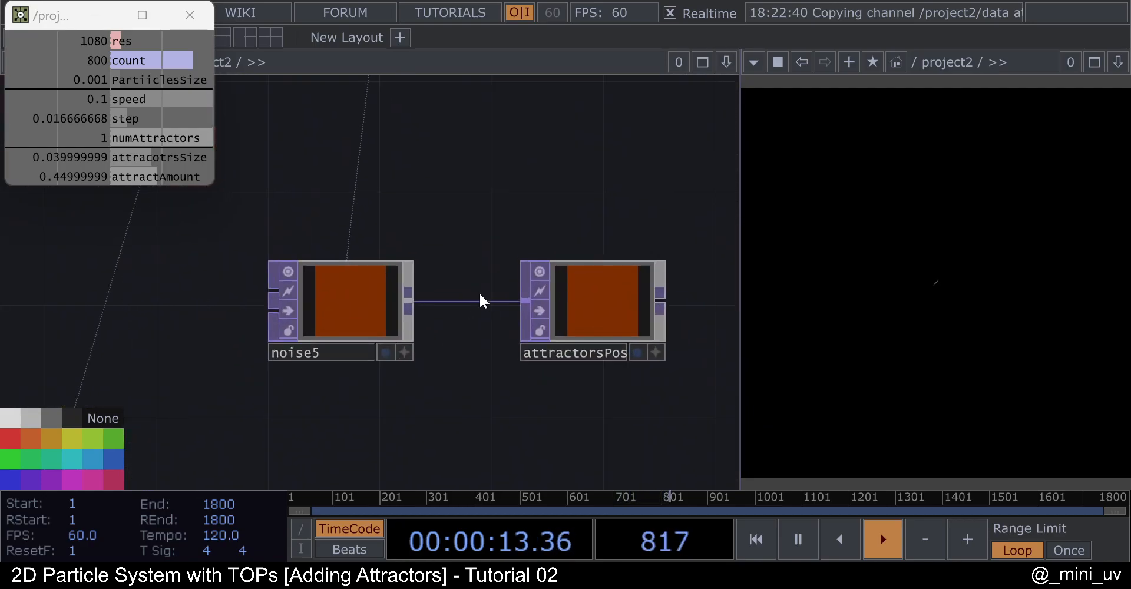
{"action": "left_click_drag", "start_coordinate": [446, 234], "coordinate": [132, 271]}
{"action": "scroll", "coordinate": [132, 274], "scroll_direction": "down", "scroll_amount": 2}
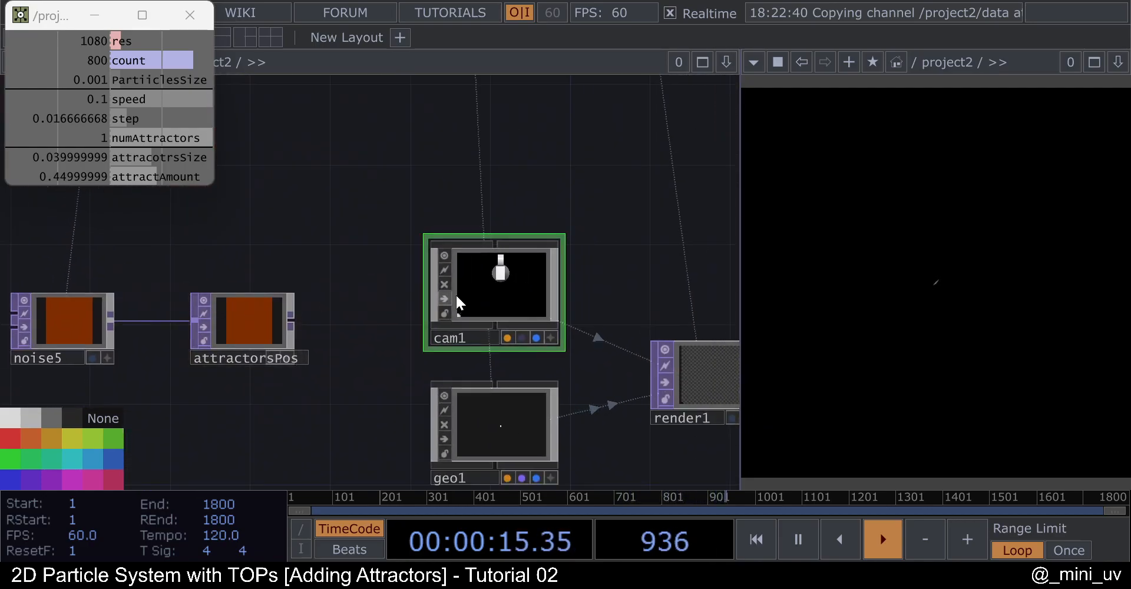
{"action": "left_click_drag", "start_coordinate": [281, 254], "coordinate": [215, 251]}
{"action": "scroll", "coordinate": [408, 331], "scroll_direction": "up", "scroll_amount": 5}
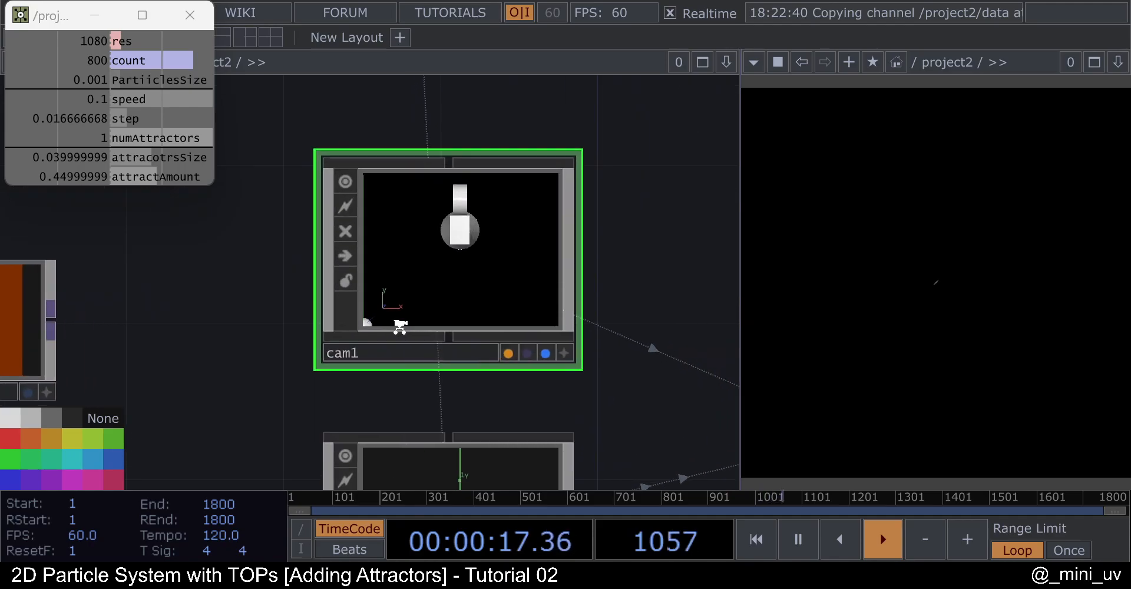
{"action": "scroll", "coordinate": [357, 324], "scroll_direction": "down", "scroll_amount": 4}
{"action": "scroll", "coordinate": [179, 324], "scroll_direction": "up", "scroll_amount": 3}
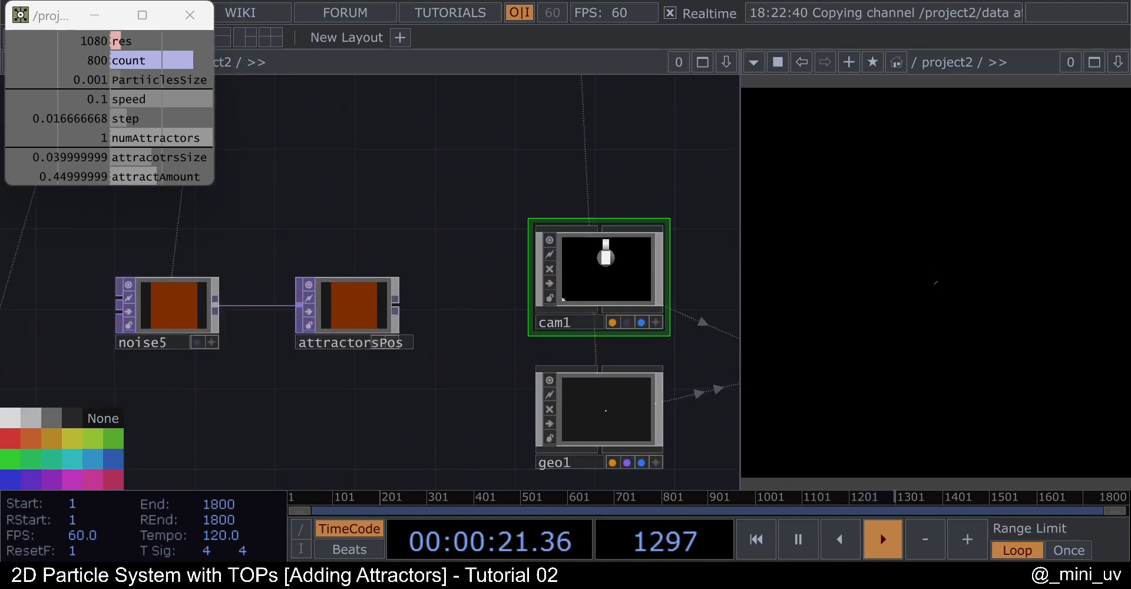
{"action": "scroll", "coordinate": [339, 263], "scroll_direction": "down", "scroll_amount": 4}
{"action": "scroll", "coordinate": [445, 357], "scroll_direction": "up", "scroll_amount": 3}
{"action": "left_click_drag", "start_coordinate": [385, 380], "coordinate": [552, 318]}
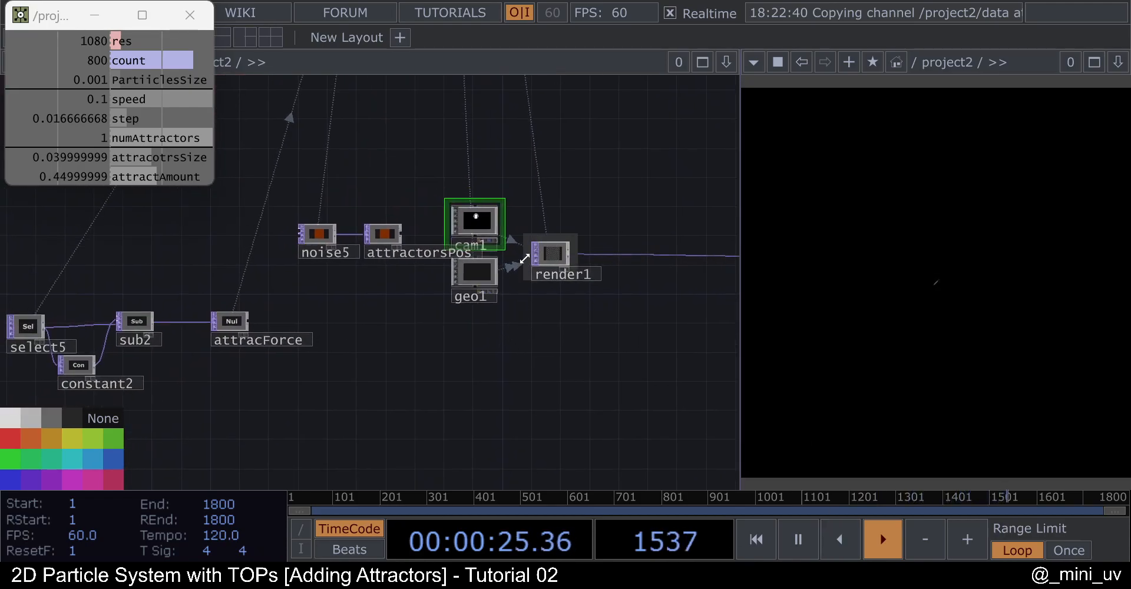
Add a Constant material below geo1 and assign it to geo1.
{"action": "scroll", "coordinate": [483, 312], "scroll_direction": "up", "scroll_amount": 5}
{"action": "key", "text": "Tab"}
{"action": "type", "text": "c"}
{"action": "left_click", "coordinate": [341, 61]}
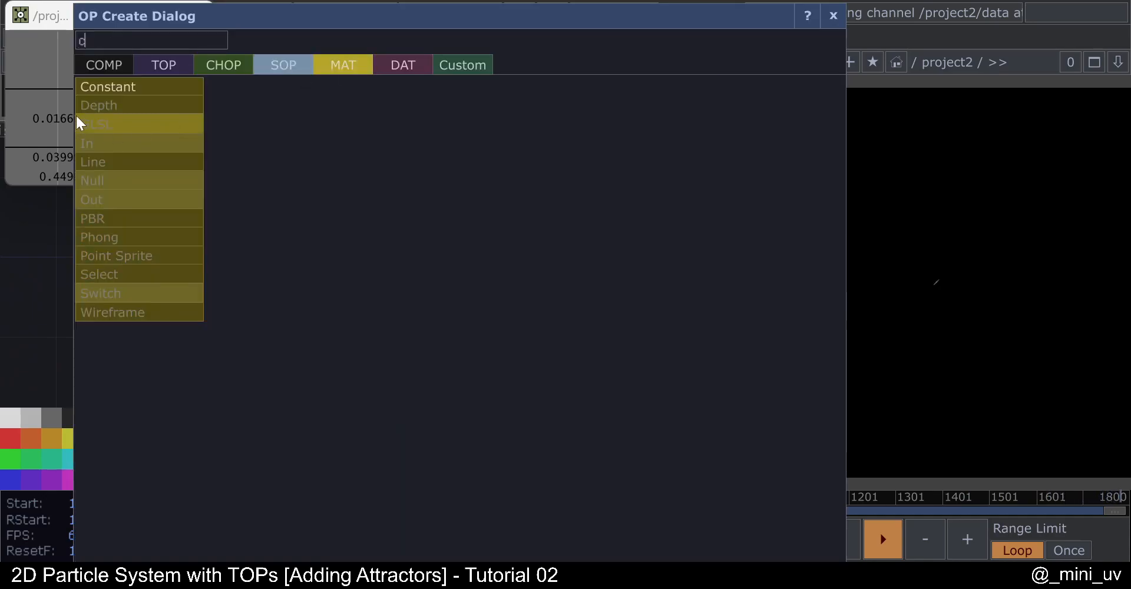
{"action": "left_click", "coordinate": [93, 93]}
{"action": "left_click", "coordinate": [452, 318]}
{"action": "left_click_drag", "start_coordinate": [452, 318], "coordinate": [454, 166]}
{"action": "left_click", "coordinate": [455, 166]}
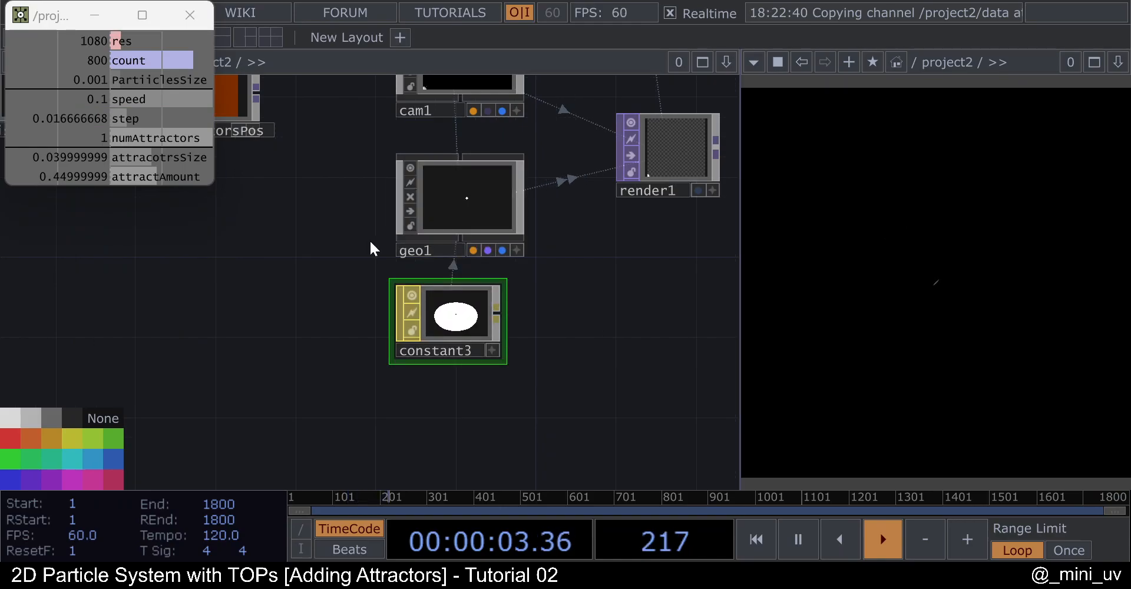
Assign the attracForce texture as the color map of the constant3 material.
{"action": "left_click_drag", "start_coordinate": [377, 245], "coordinate": [291, 276]}
{"action": "scroll", "coordinate": [538, 294], "scroll_direction": "down", "scroll_amount": 3}
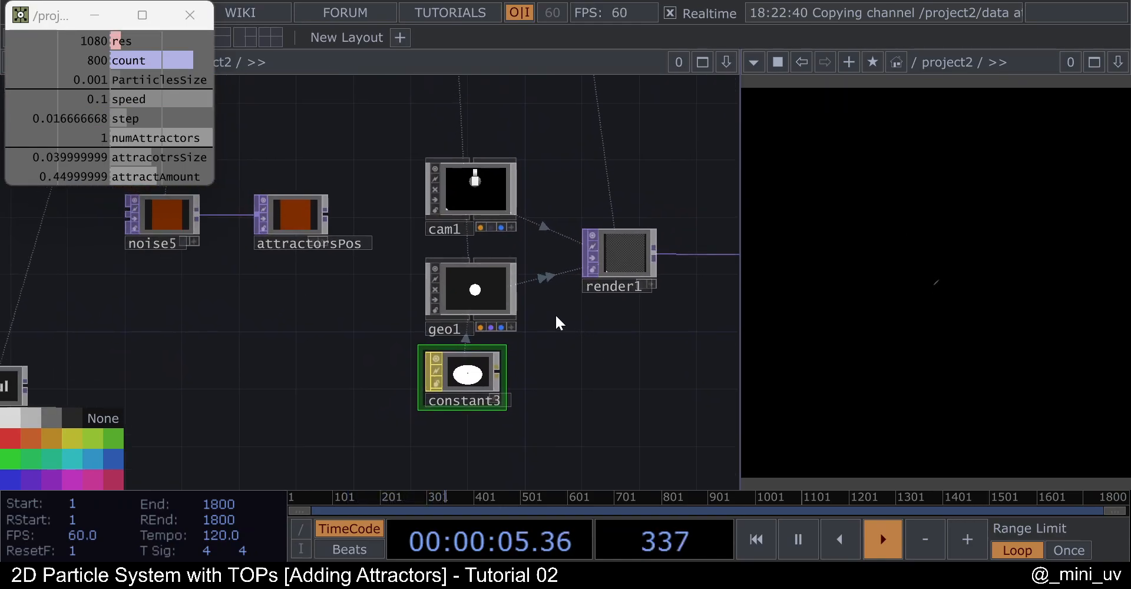
{"action": "scroll", "coordinate": [453, 210], "scroll_direction": "down", "scroll_amount": 3}
{"action": "left_click_drag", "start_coordinate": [305, 292], "coordinate": [349, 289]}
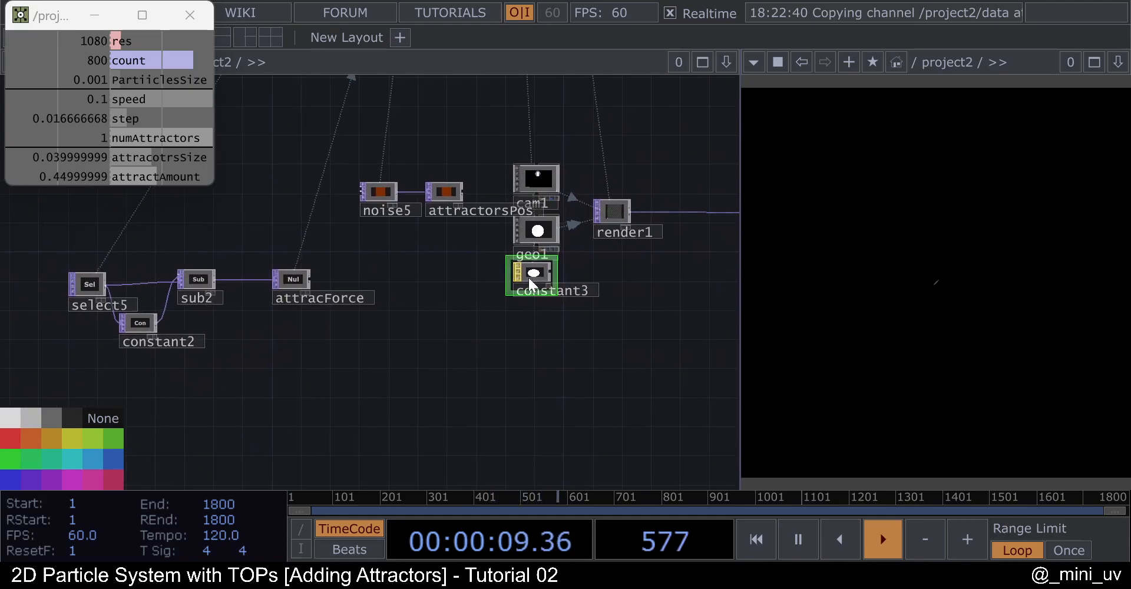
{"action": "scroll", "coordinate": [528, 276], "scroll_direction": "up", "scroll_amount": 4}
{"action": "scroll", "coordinate": [408, 303], "scroll_direction": "down", "scroll_amount": 3}
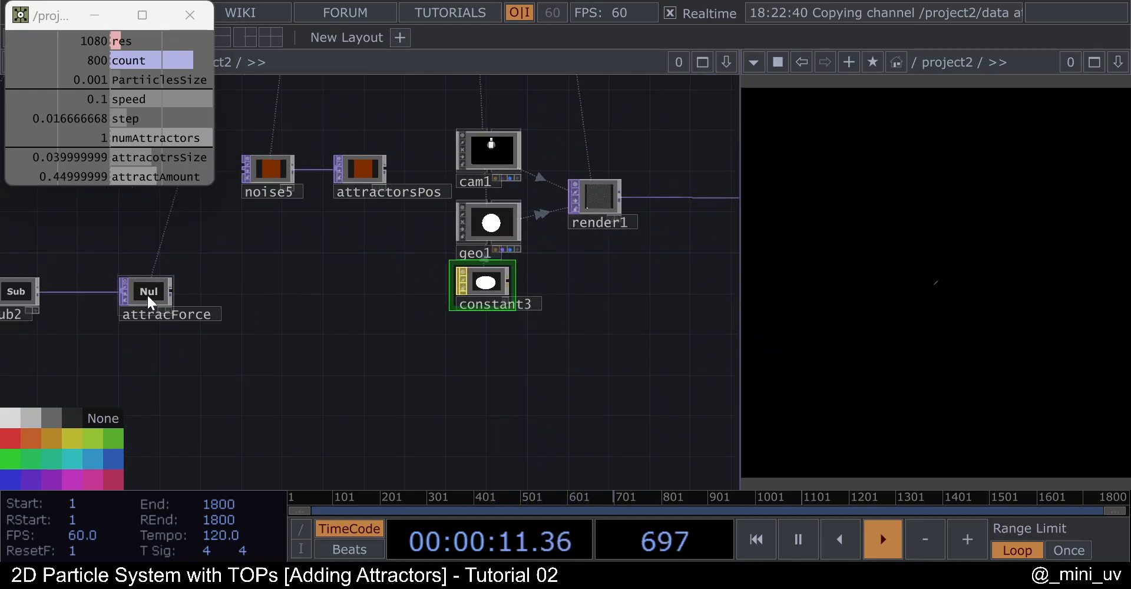
{"action": "left_click_drag", "start_coordinate": [147, 296], "coordinate": [288, 296]}
{"action": "scroll", "coordinate": [248, 287], "scroll_direction": "up", "scroll_amount": 4}
{"action": "left_click", "coordinate": [295, 286]}
{"action": "scroll", "coordinate": [375, 297], "scroll_direction": "up", "scroll_amount": 5}
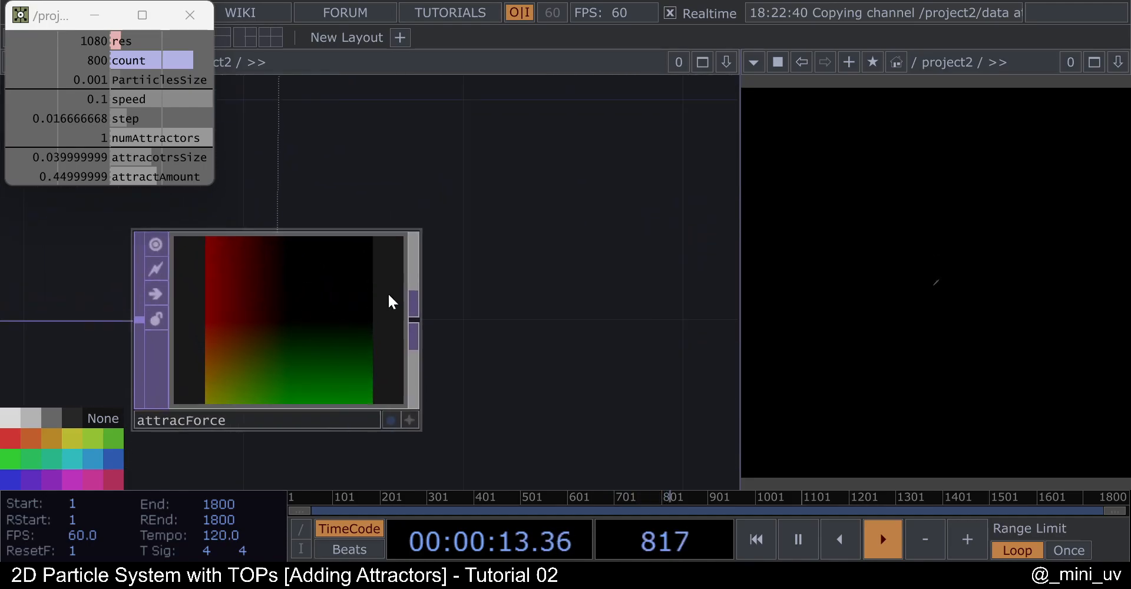
{"action": "scroll", "coordinate": [259, 303], "scroll_direction": "down", "scroll_amount": 5}
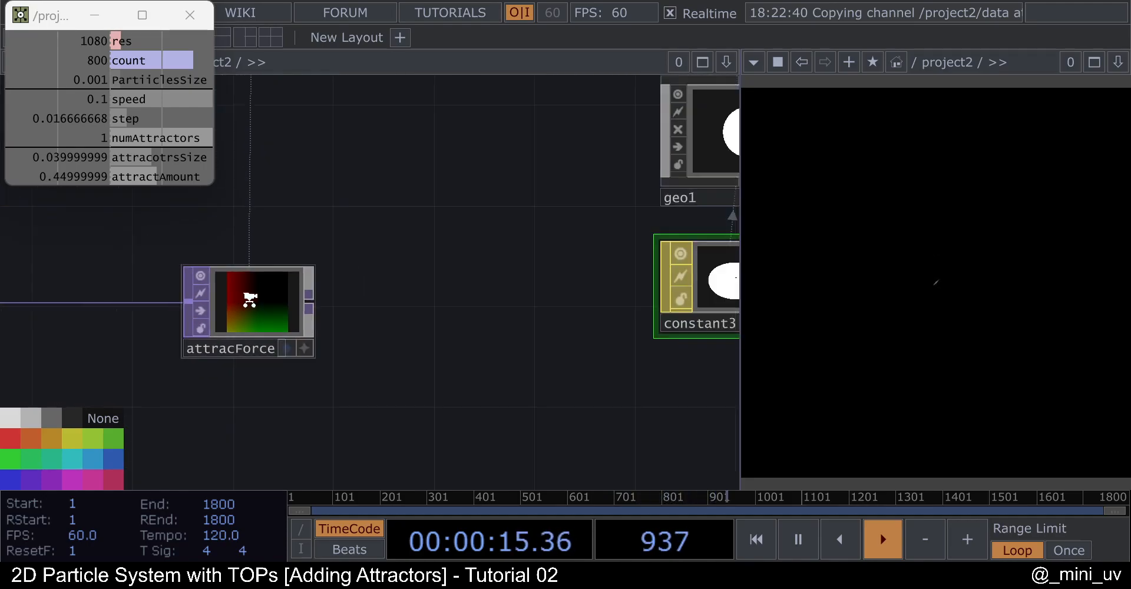
{"action": "left_click_drag", "start_coordinate": [243, 313], "coordinate": [611, 299]}
{"action": "left_click_drag", "start_coordinate": [506, 251], "coordinate": [520, 240]}
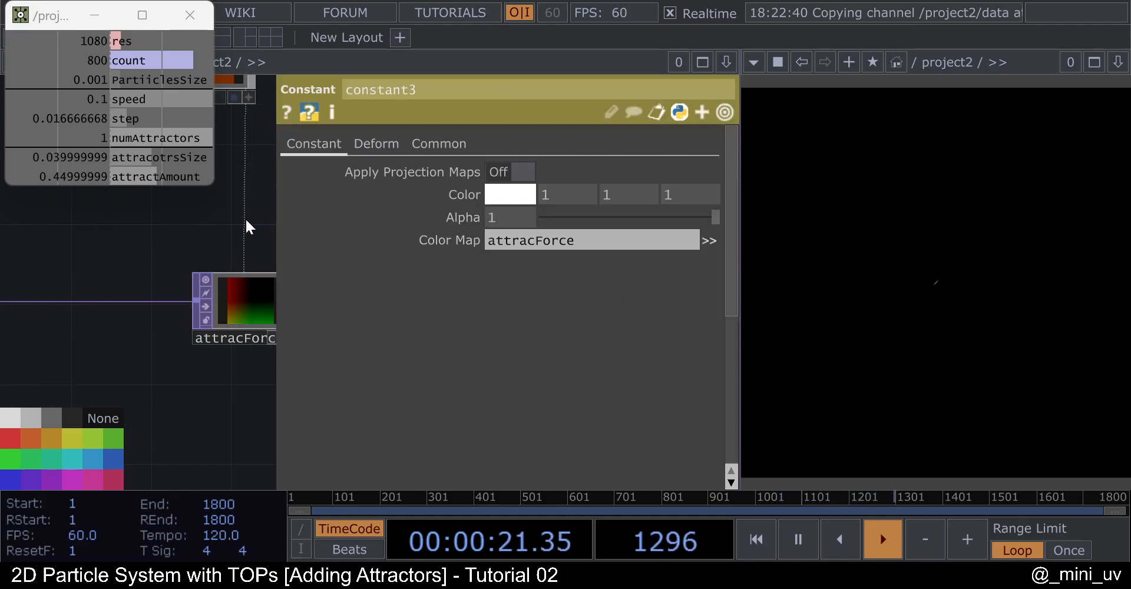
{"action": "key", "text": "p"}
Examine the textured geo1 and the position of its instance in the render1 output.
{"action": "left_click_drag", "start_coordinate": [709, 280], "coordinate": [498, 320]}
{"action": "scroll", "coordinate": [404, 342], "scroll_direction": "up", "scroll_amount": 3}
{"action": "scroll", "coordinate": [405, 336], "scroll_direction": "down", "scroll_amount": 3}
{"action": "left_click_drag", "start_coordinate": [544, 344], "coordinate": [389, 413]}
{"action": "scroll", "coordinate": [458, 252], "scroll_direction": "up", "scroll_amount": 3}
{"action": "scroll", "coordinate": [457, 251], "scroll_direction": "down", "scroll_amount": 5}
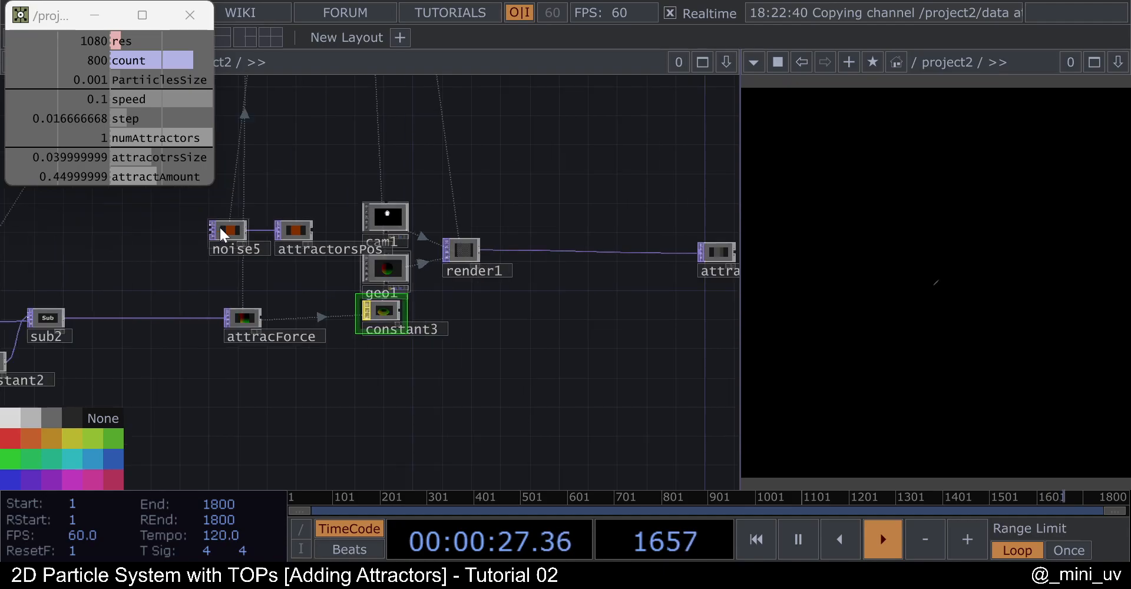
{"action": "scroll", "coordinate": [235, 230], "scroll_direction": "up", "scroll_amount": 2}
{"action": "scroll", "coordinate": [547, 282], "scroll_direction": "up", "scroll_amount": 5}
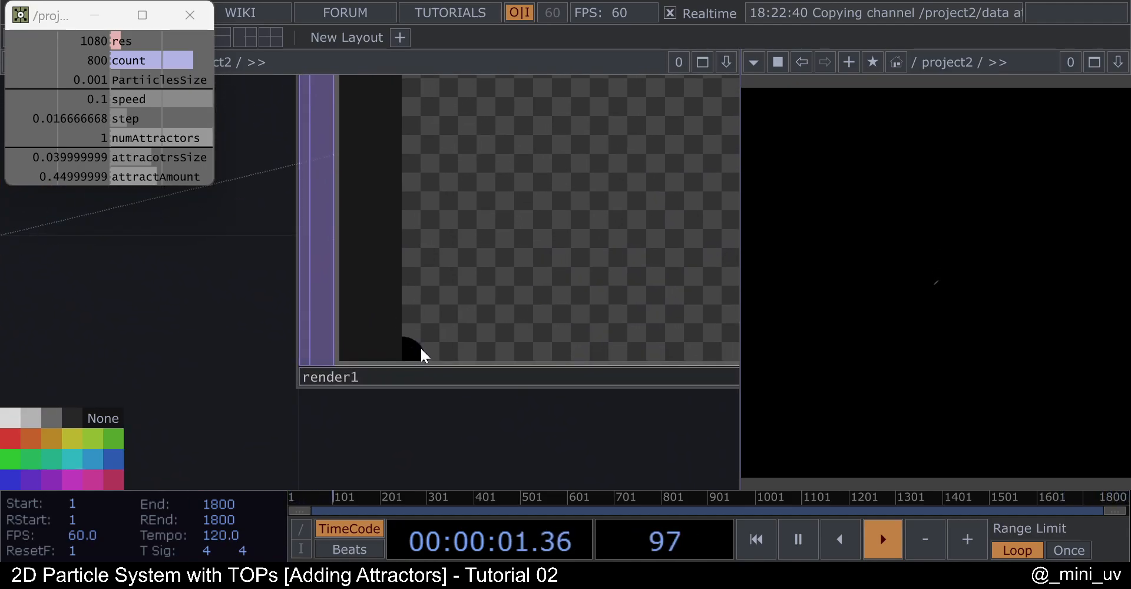
{"action": "scroll", "coordinate": [436, 359], "scroll_direction": "down", "scroll_amount": 8}
{"action": "scroll", "coordinate": [157, 332], "scroll_direction": "up", "scroll_amount": 4}
Set noise5's seed to 3161 and check the effect on render1.
{"action": "left_click", "coordinate": [158, 336]}
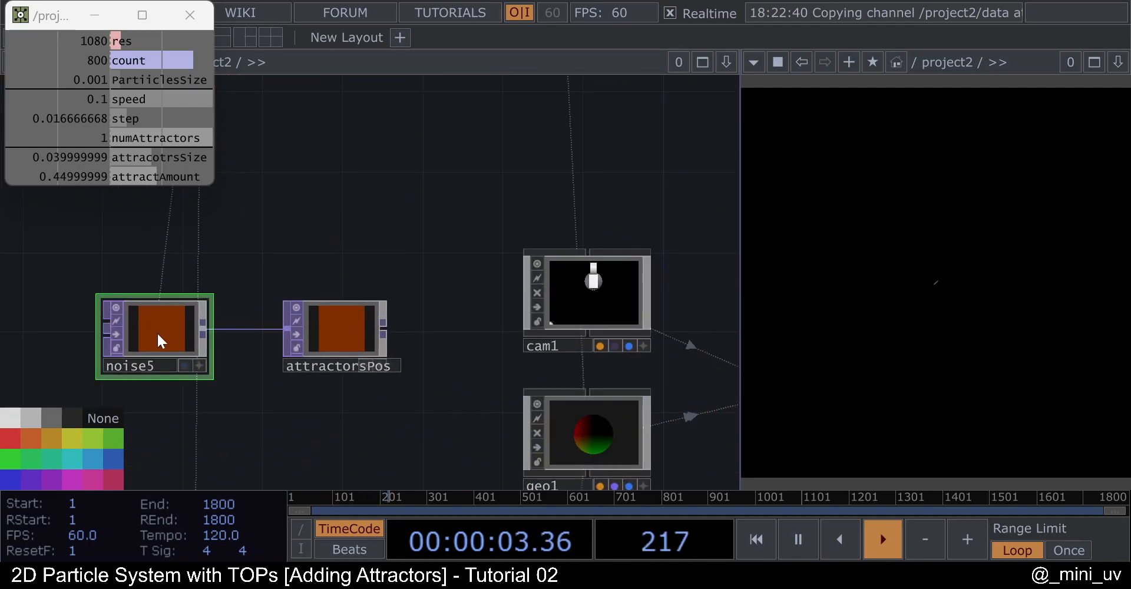
{"action": "key", "text": "p"}
{"action": "left_click", "coordinate": [582, 195]}
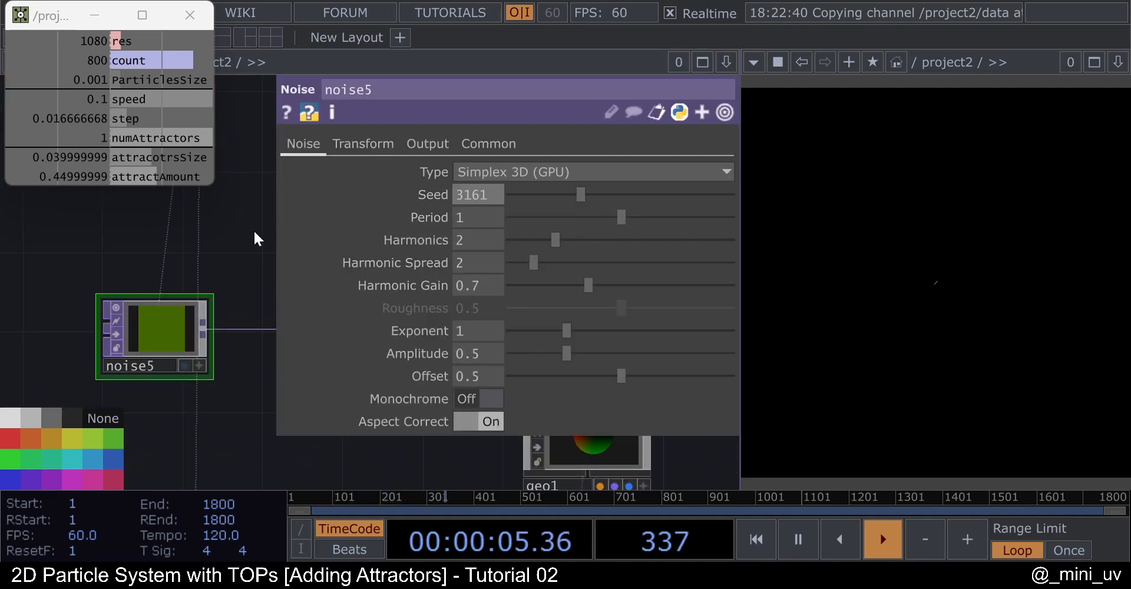
{"action": "key", "text": "p"}
{"action": "scroll", "coordinate": [189, 246], "scroll_direction": "down", "scroll_amount": 4}
{"action": "scroll", "coordinate": [516, 348], "scroll_direction": "up", "scroll_amount": 4}
{"action": "scroll", "coordinate": [518, 318], "scroll_direction": "down", "scroll_amount": 4}
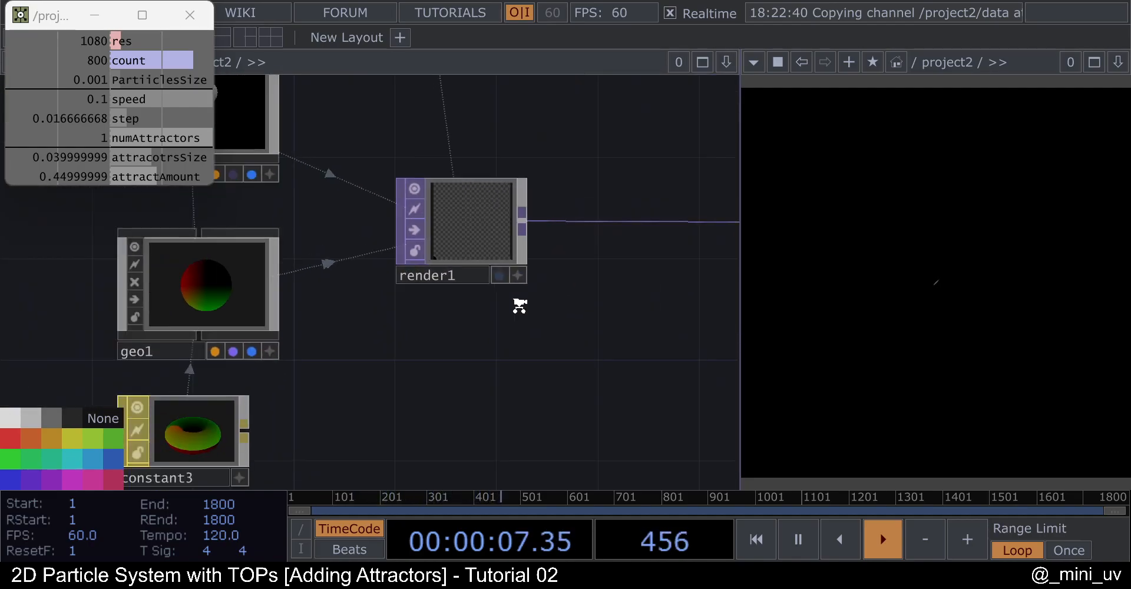
Set noise5's seed to 6226 and inspect the render1 output.
{"action": "key", "text": "p"}
{"action": "left_click", "coordinate": [649, 195]}
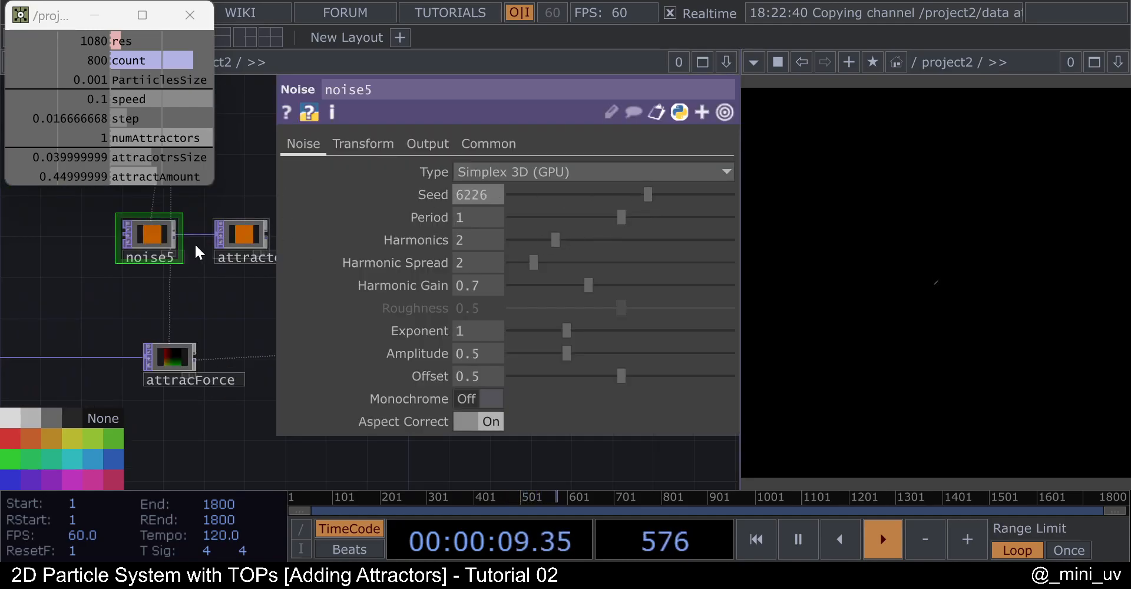
{"action": "left_click_drag", "start_coordinate": [66, 309], "coordinate": [15, 308]}
{"action": "left_click_drag", "start_coordinate": [166, 318], "coordinate": [79, 321]}
{"action": "left_click_drag", "start_coordinate": [204, 312], "coordinate": [113, 303]}
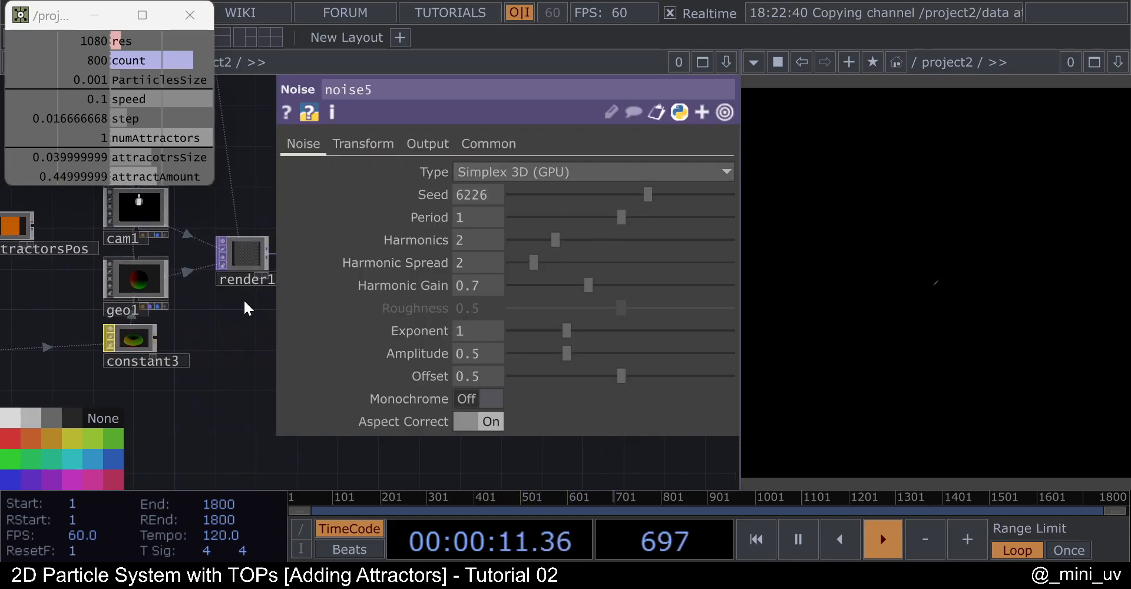
{"action": "left_click_drag", "start_coordinate": [268, 260], "coordinate": [215, 247]}
{"action": "scroll", "coordinate": [216, 245], "scroll_direction": "up", "scroll_amount": 5}
{"action": "scroll", "coordinate": [149, 295], "scroll_direction": "down", "scroll_amount": 3}
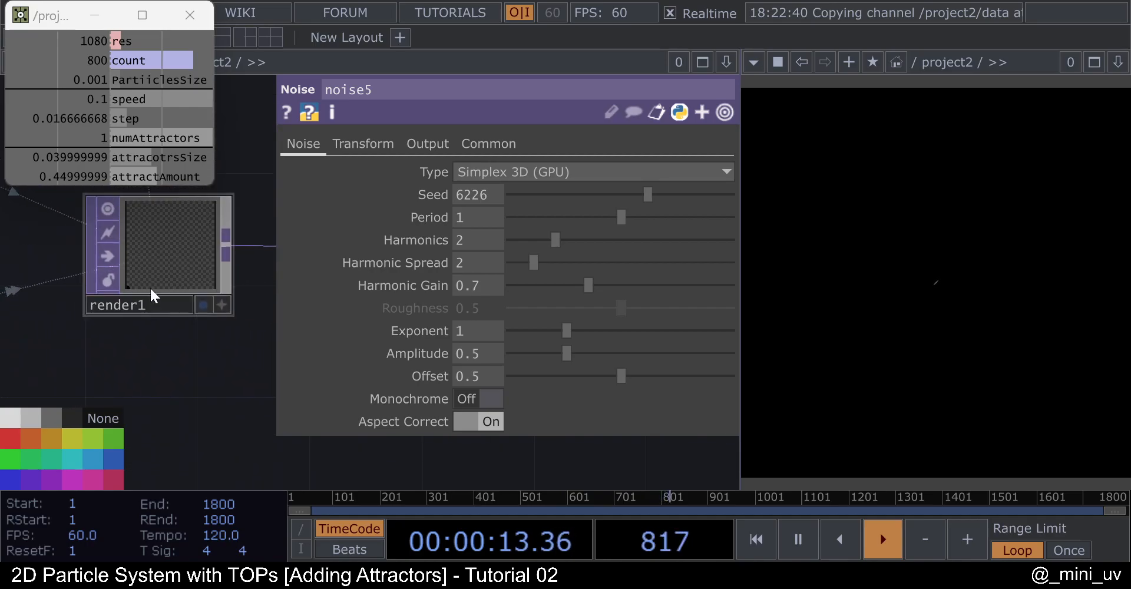
Examine the render1 output and check cam1's transform settings and the geo1 component.
{"action": "scroll", "coordinate": [141, 265], "scroll_direction": "up", "scroll_amount": 4}
{"action": "scroll", "coordinate": [143, 264], "scroll_direction": "down", "scroll_amount": 4}
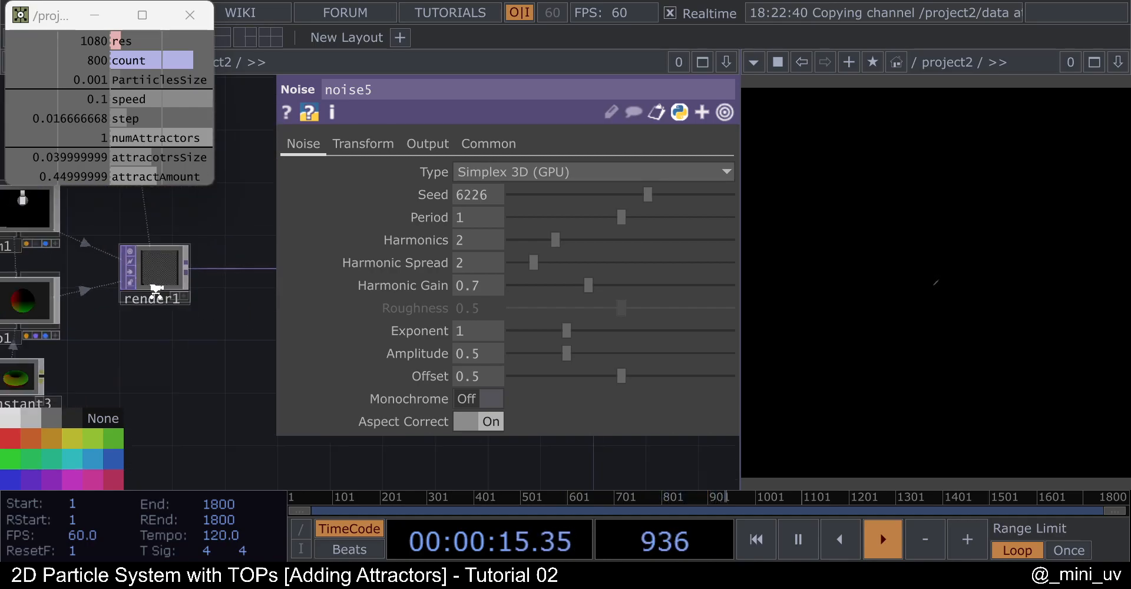
{"action": "scroll", "coordinate": [115, 249], "scroll_direction": "up", "scroll_amount": 5}
{"action": "left_click", "coordinate": [112, 257]}
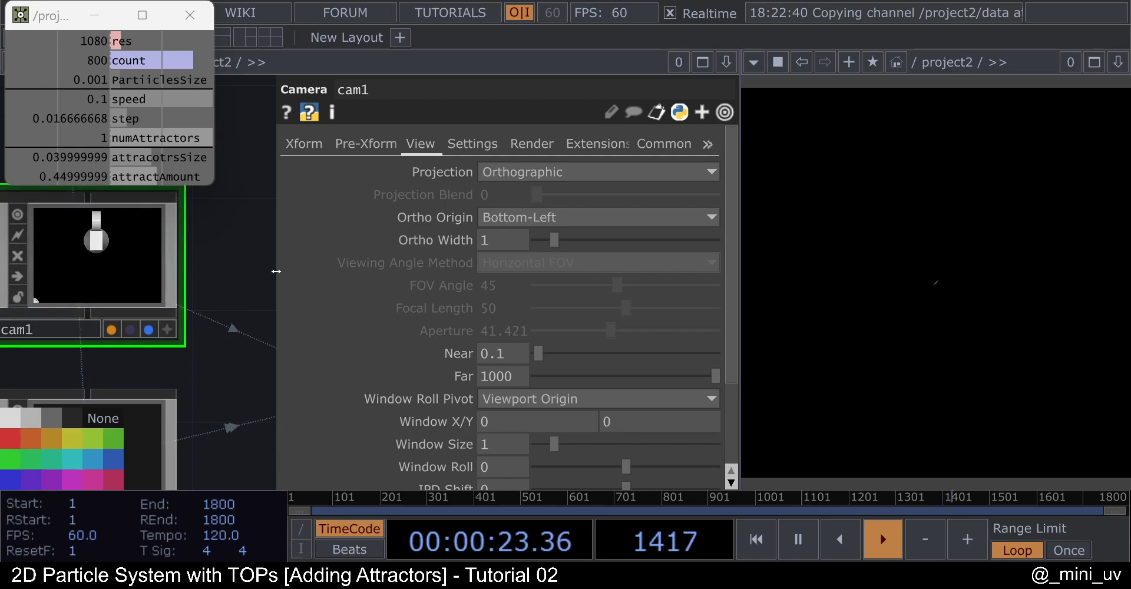
{"action": "left_click", "coordinate": [307, 145]}
{"action": "scroll", "coordinate": [147, 328], "scroll_direction": "down", "scroll_amount": 4}
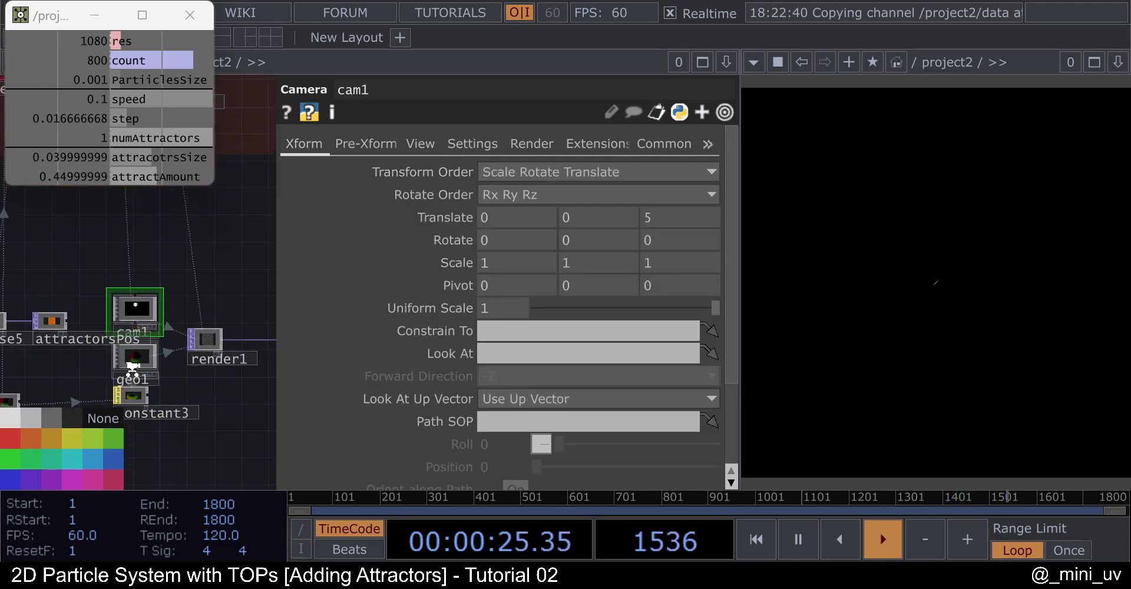
{"action": "scroll", "coordinate": [136, 330], "scroll_direction": "up", "scroll_amount": 3}
{"action": "left_click", "coordinate": [142, 357]}
{"action": "key", "text": "p"}
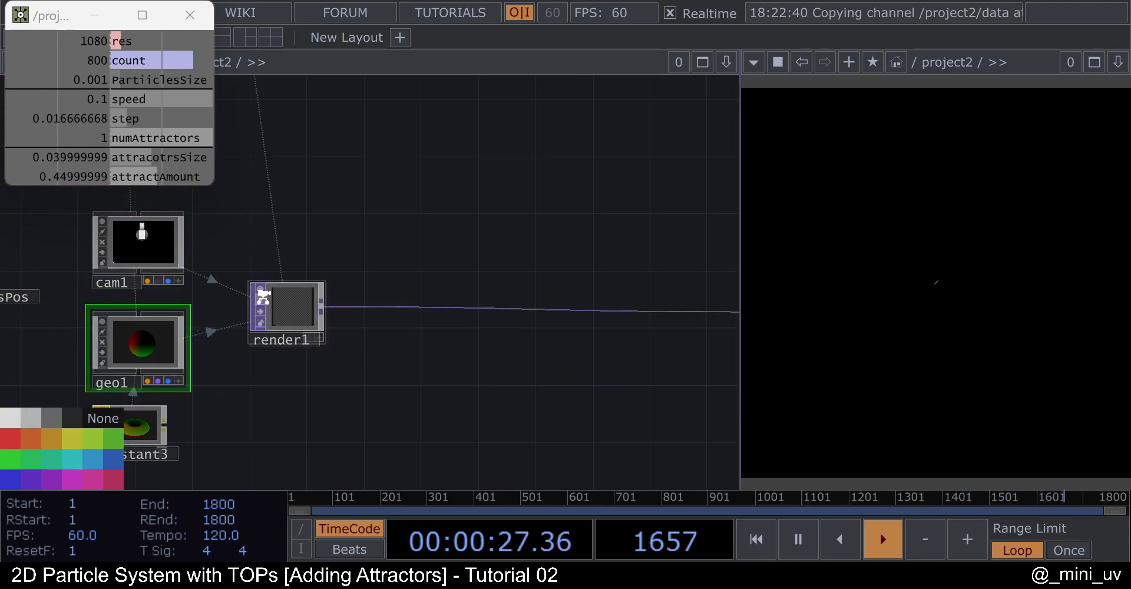
Check the camera and geometry assignments in render1's parameters.
{"action": "scroll", "coordinate": [265, 295], "scroll_direction": "up", "scroll_amount": 5}
{"action": "scroll", "coordinate": [351, 414], "scroll_direction": "down", "scroll_amount": 5}
{"action": "left_click", "coordinate": [352, 413]}
{"action": "key", "text": "p"}
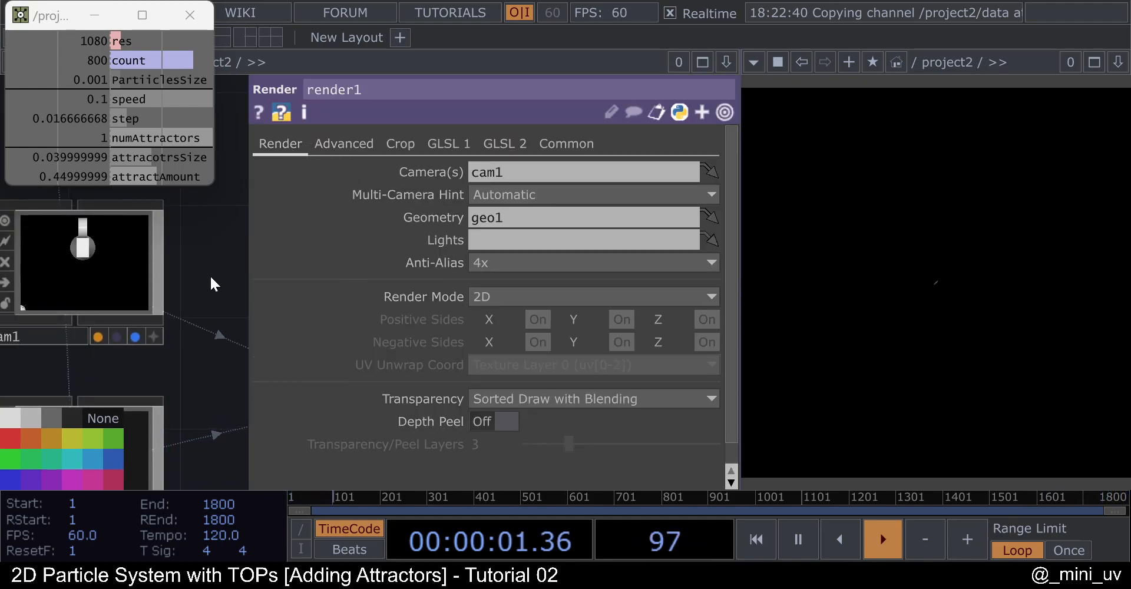
{"action": "key", "text": "p"}
{"action": "scroll", "coordinate": [318, 273], "scroll_direction": "down", "scroll_amount": 3}
{"action": "scroll", "coordinate": [260, 324], "scroll_direction": "up", "scroll_amount": 5}
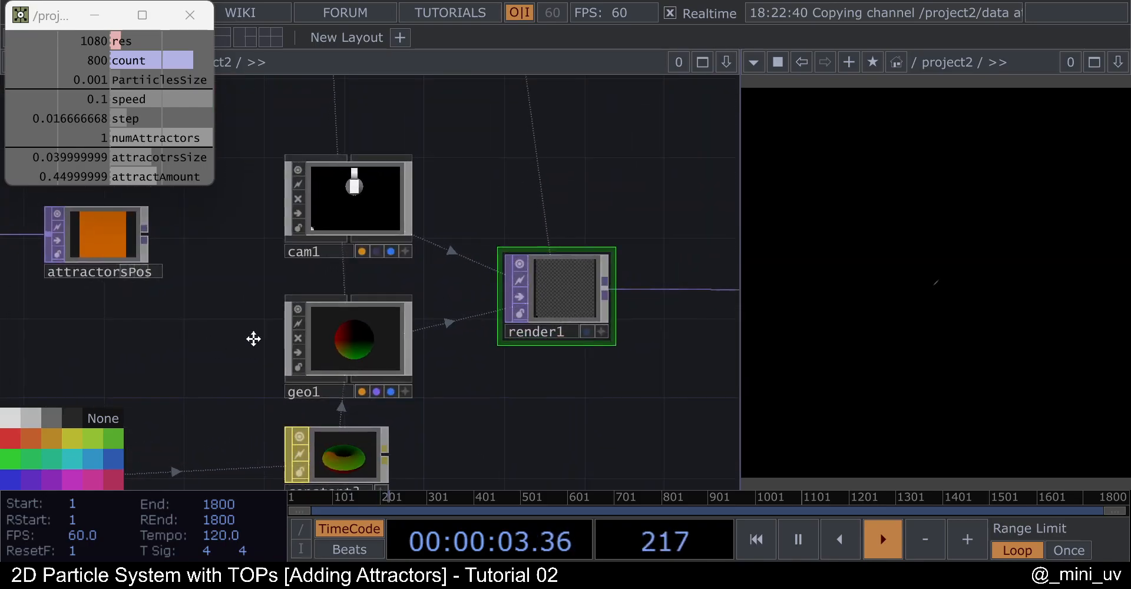
Turn on instancing for geo1 and assign attractorsPos as its Translate OP.
{"action": "left_click_drag", "start_coordinate": [237, 339], "coordinate": [351, 340]}
{"action": "left_click", "coordinate": [457, 340]}
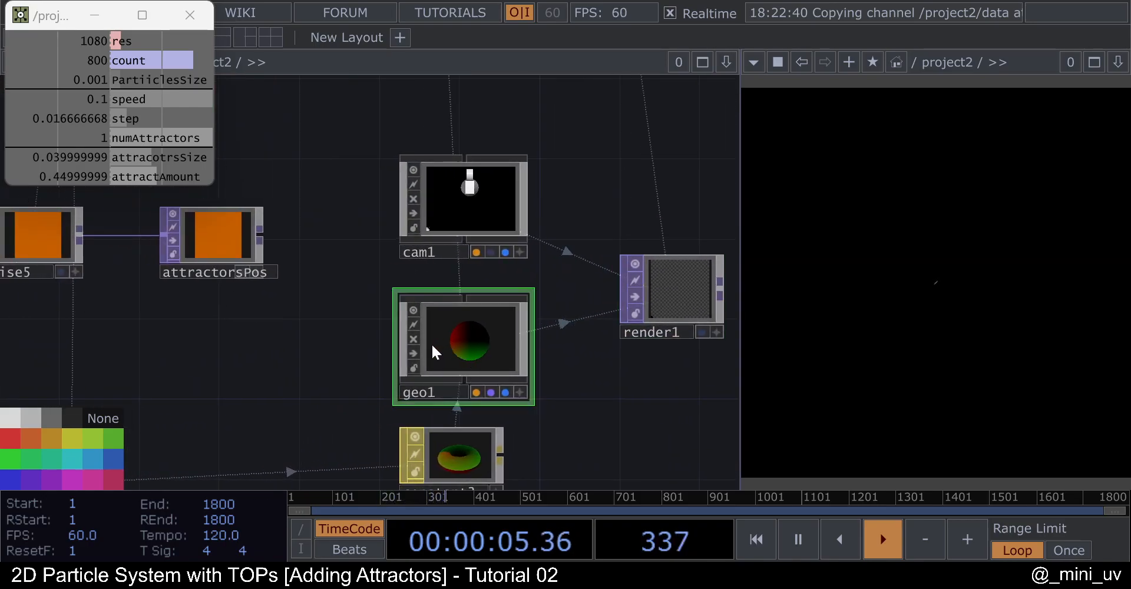
{"action": "key", "text": "p"}
{"action": "scroll", "coordinate": [687, 301], "scroll_direction": "up", "scroll_amount": 5}
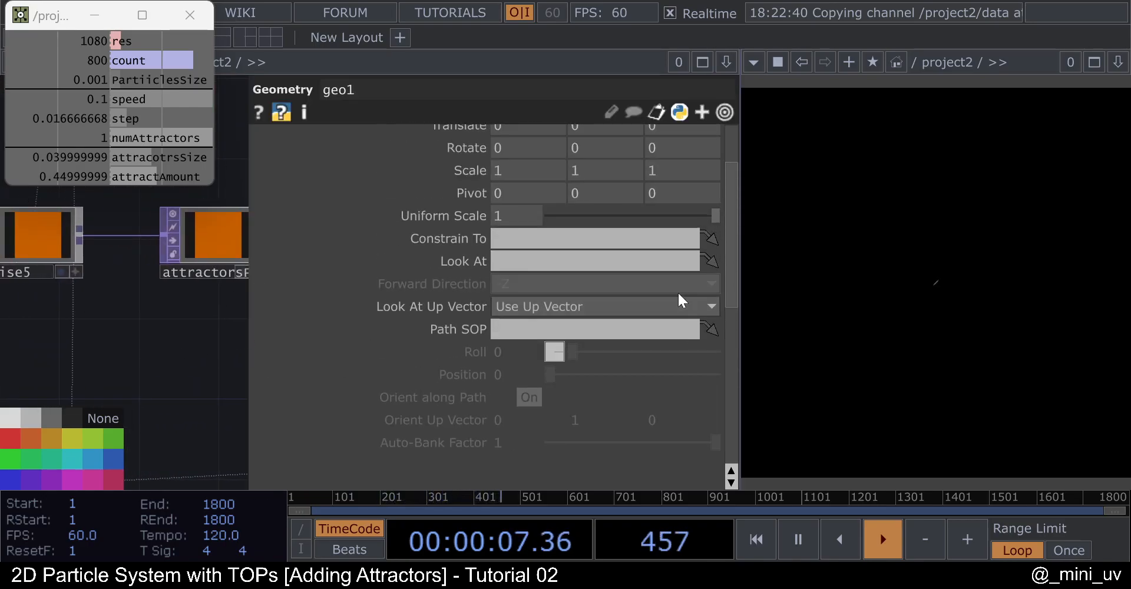
{"action": "scroll", "coordinate": [531, 318], "scroll_direction": "up", "scroll_amount": 2}
{"action": "left_click_drag", "start_coordinate": [213, 363], "coordinate": [81, 352]}
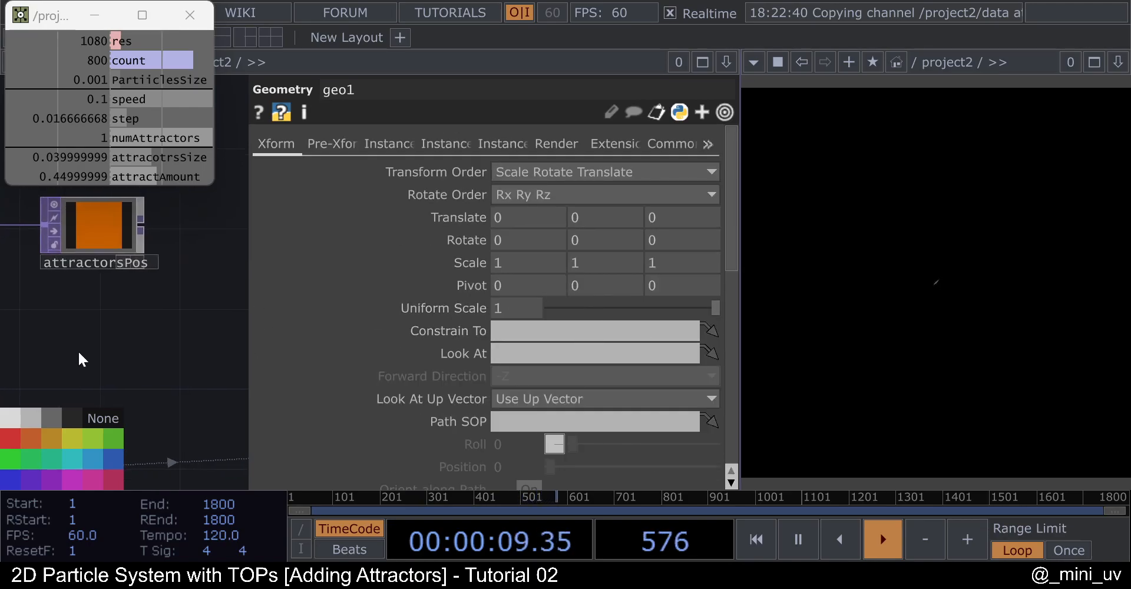
{"action": "scroll", "coordinate": [89, 348], "scroll_direction": "down", "scroll_amount": 5}
{"action": "scroll", "coordinate": [169, 345], "scroll_direction": "up", "scroll_amount": 3}
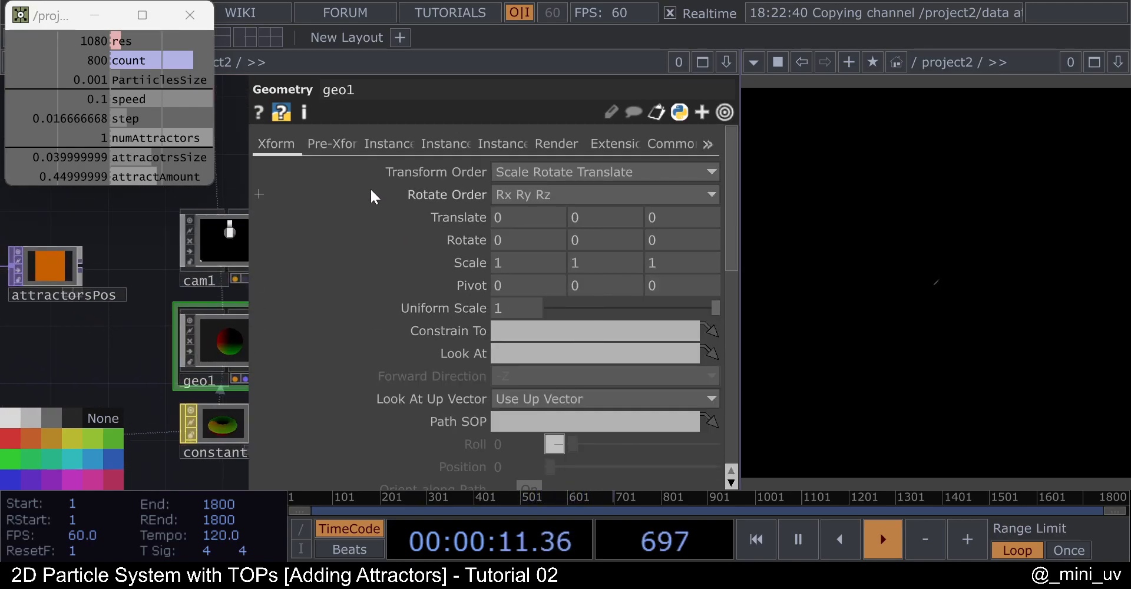
{"action": "left_click", "coordinate": [399, 145]}
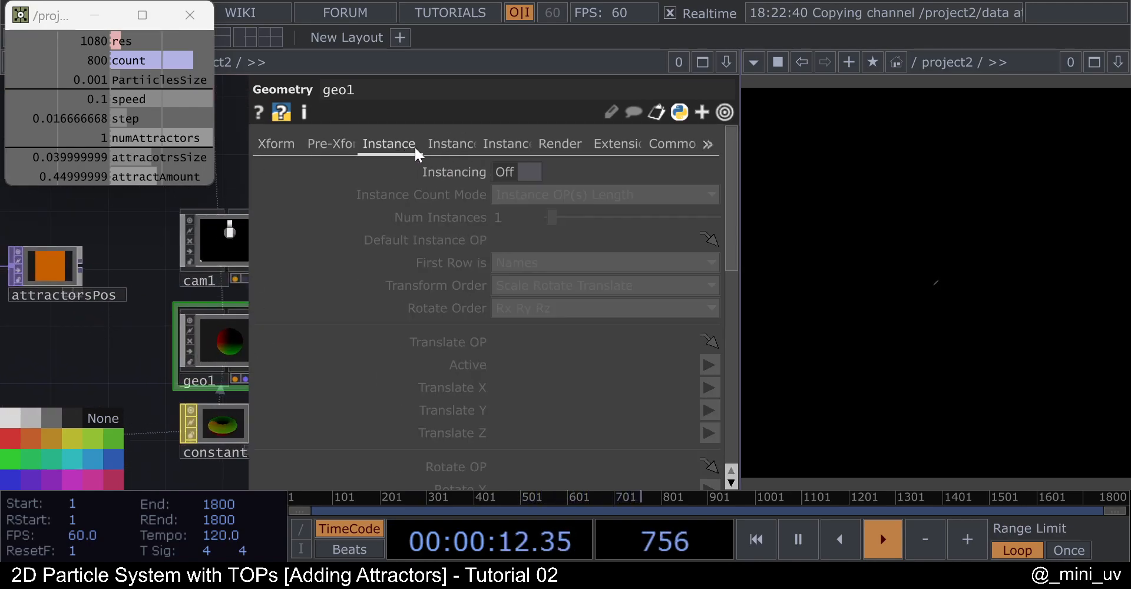
{"action": "left_click", "coordinate": [528, 171]}
{"action": "left_click_drag", "start_coordinate": [72, 270], "coordinate": [518, 342]}
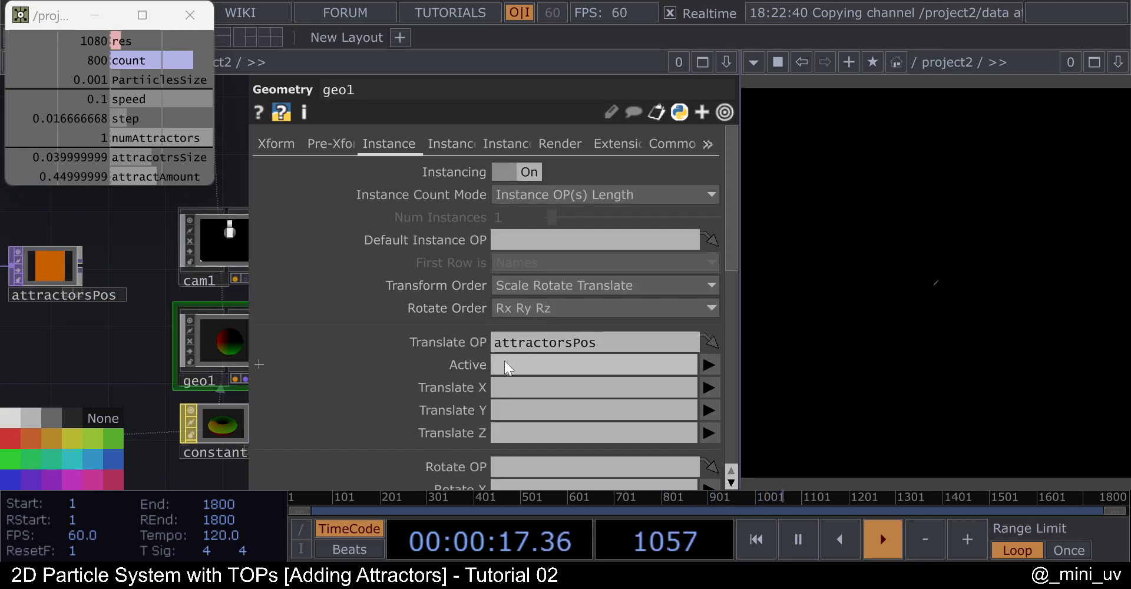
Map geo1's instance Translate X to r and Translate Y to g.
{"action": "left_click", "coordinate": [499, 384]}
{"action": "type", "text": "r"}
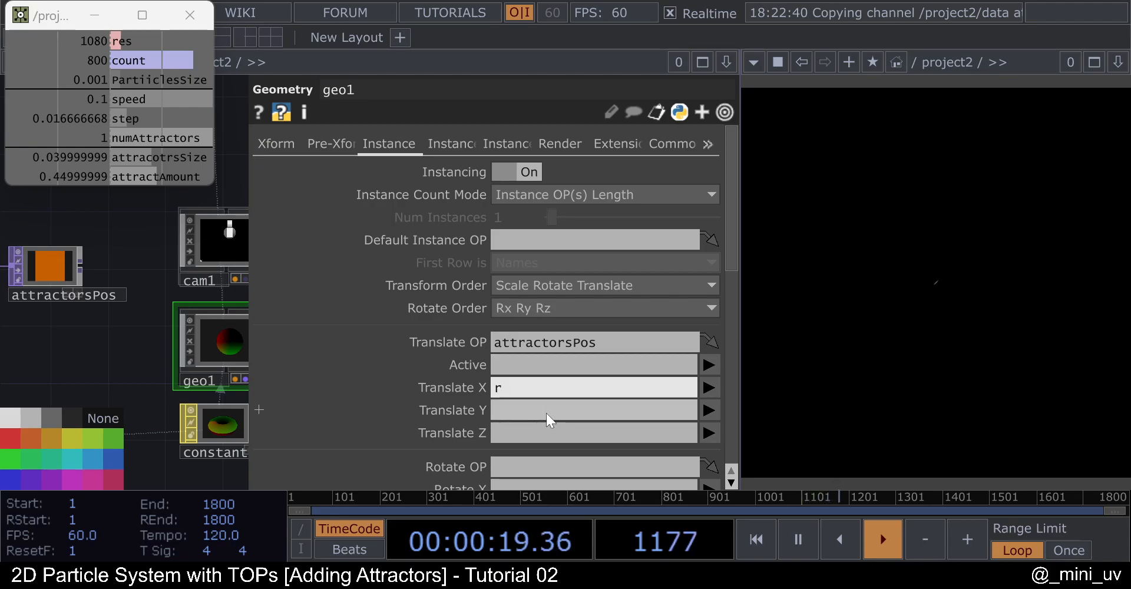
{"action": "left_click", "coordinate": [540, 409]}
{"action": "type", "text": "g"}
{"action": "left_click", "coordinate": [138, 359]}
{"action": "key", "text": "p"}
Examine the position of the textured instance in the render1 output and follow the connection to the attractors null.
{"action": "scroll", "coordinate": [350, 345], "scroll_direction": "up", "scroll_amount": 10}
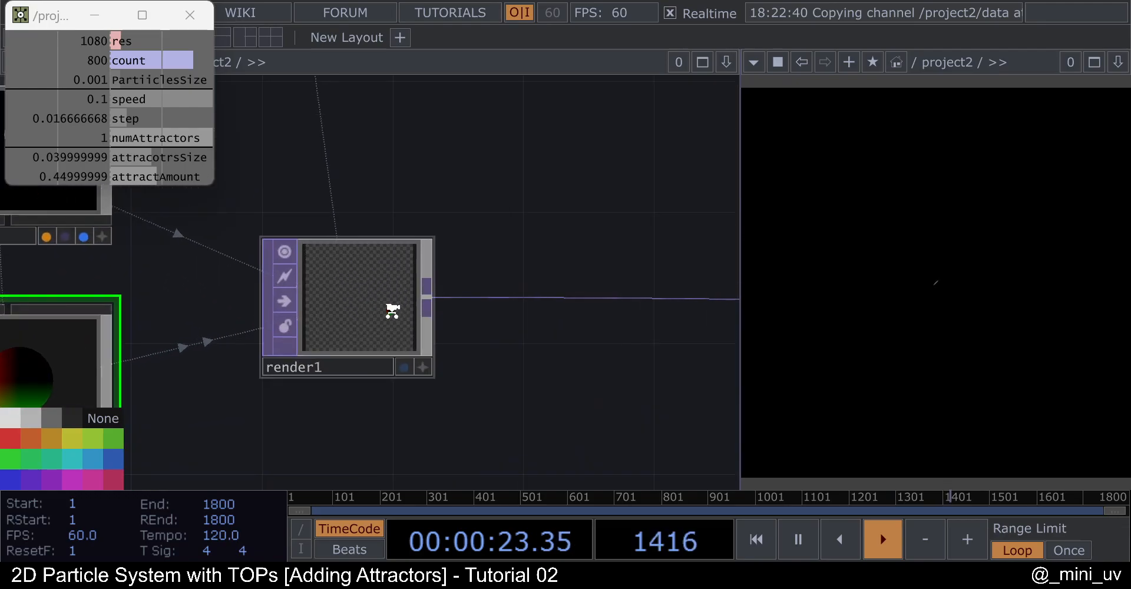
{"action": "scroll", "coordinate": [401, 318], "scroll_direction": "down", "scroll_amount": 8}
{"action": "scroll", "coordinate": [207, 308], "scroll_direction": "down", "scroll_amount": 2}
{"action": "left_click_drag", "start_coordinate": [207, 308], "coordinate": [411, 278]}
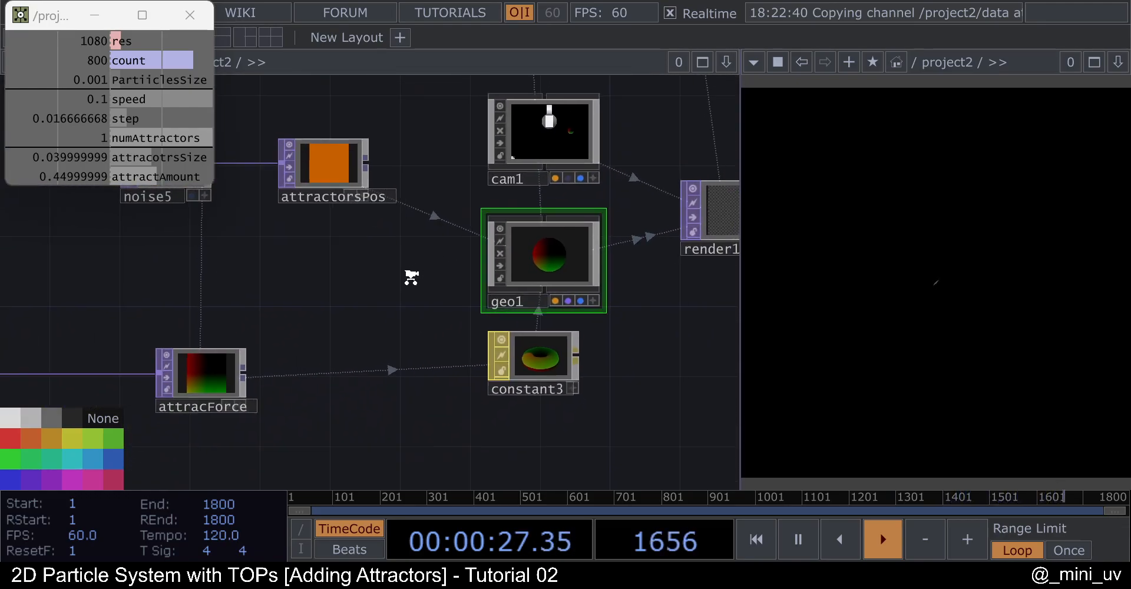
{"action": "scroll", "coordinate": [384, 300], "scroll_direction": "down", "scroll_amount": 2}
{"action": "left_click_drag", "start_coordinate": [352, 301], "coordinate": [193, 307]}
{"action": "scroll", "coordinate": [531, 253], "scroll_direction": "up", "scroll_amount": 2}
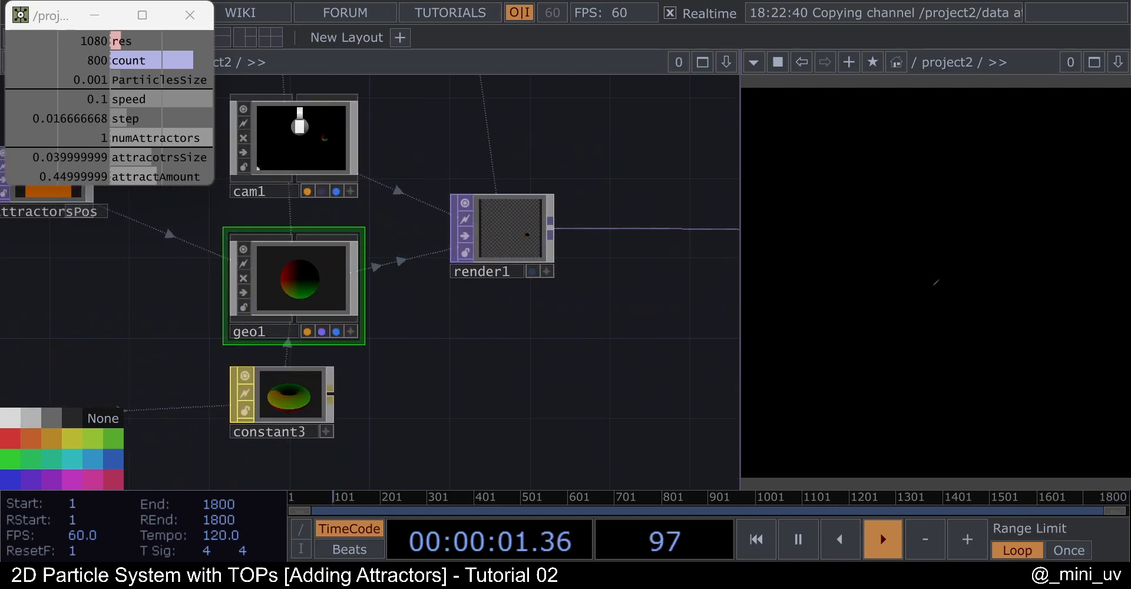
{"action": "scroll", "coordinate": [550, 231], "scroll_direction": "up", "scroll_amount": 2}
{"action": "scroll", "coordinate": [399, 286], "scroll_direction": "up", "scroll_amount": 5}
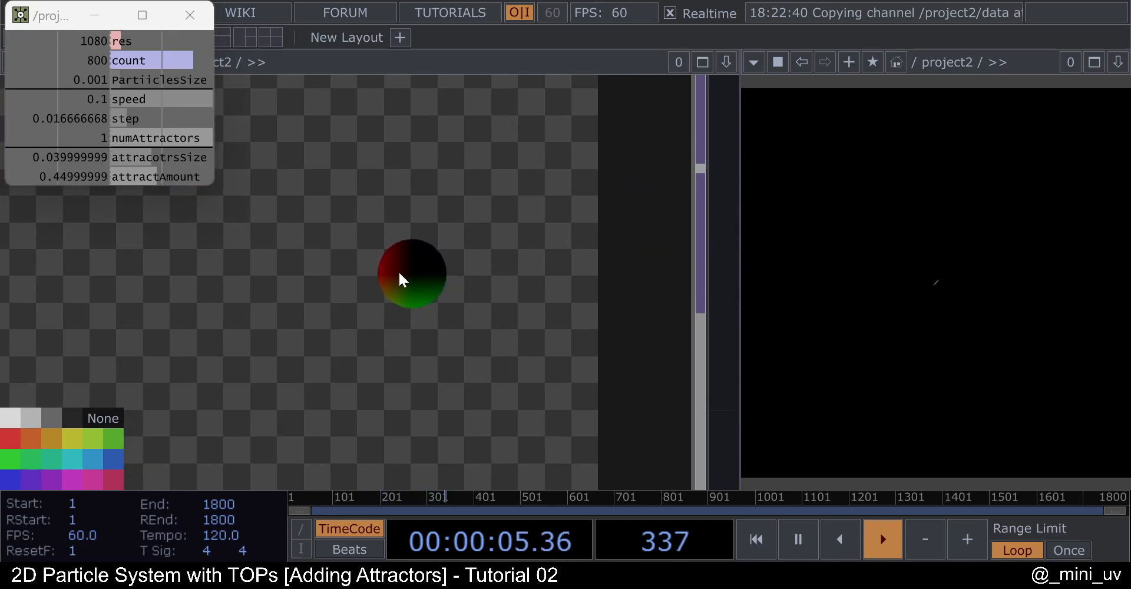
{"action": "scroll", "coordinate": [401, 282], "scroll_direction": "down", "scroll_amount": 4}
{"action": "scroll", "coordinate": [383, 277], "scroll_direction": "up", "scroll_amount": 4}
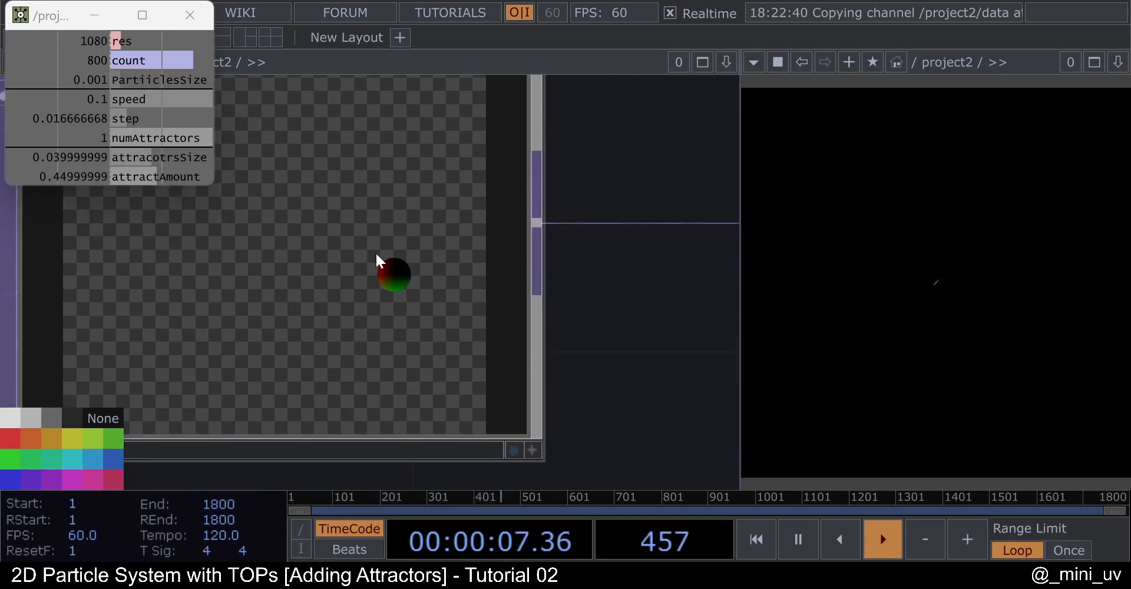
{"action": "scroll", "coordinate": [397, 284], "scroll_direction": "up", "scroll_amount": 1}
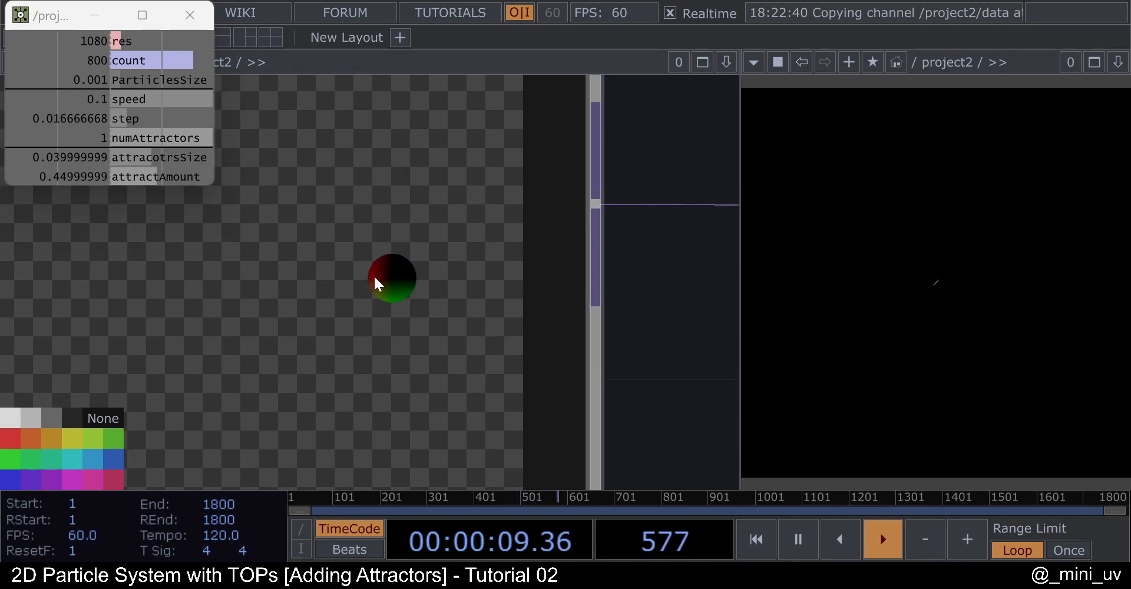
{"action": "scroll", "coordinate": [352, 273], "scroll_direction": "down", "scroll_amount": 4}
{"action": "left_click_drag", "start_coordinate": [437, 235], "coordinate": [106, 255]}
{"action": "scroll", "coordinate": [436, 269], "scroll_direction": "down", "scroll_amount": 2}
{"action": "left_click_drag", "start_coordinate": [522, 318], "coordinate": [594, 415]}
{"action": "scroll", "coordinate": [509, 384], "scroll_direction": "up", "scroll_amount": 4}
{"action": "left_click", "coordinate": [525, 384]}
{"action": "scroll", "coordinate": [552, 389], "scroll_direction": "down", "scroll_amount": 2}
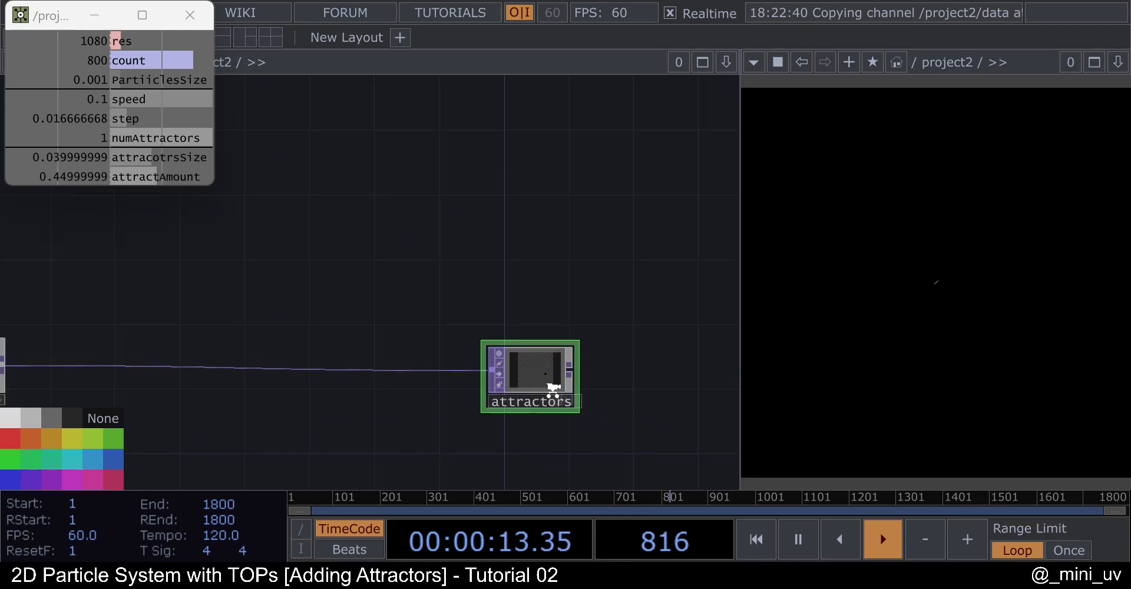
Replace the source TOP of select2 in the Compute network with attractors.
{"action": "scroll", "coordinate": [552, 389], "scroll_direction": "down", "scroll_amount": 3}
{"action": "scroll", "coordinate": [401, 327], "scroll_direction": "up", "scroll_amount": 3}
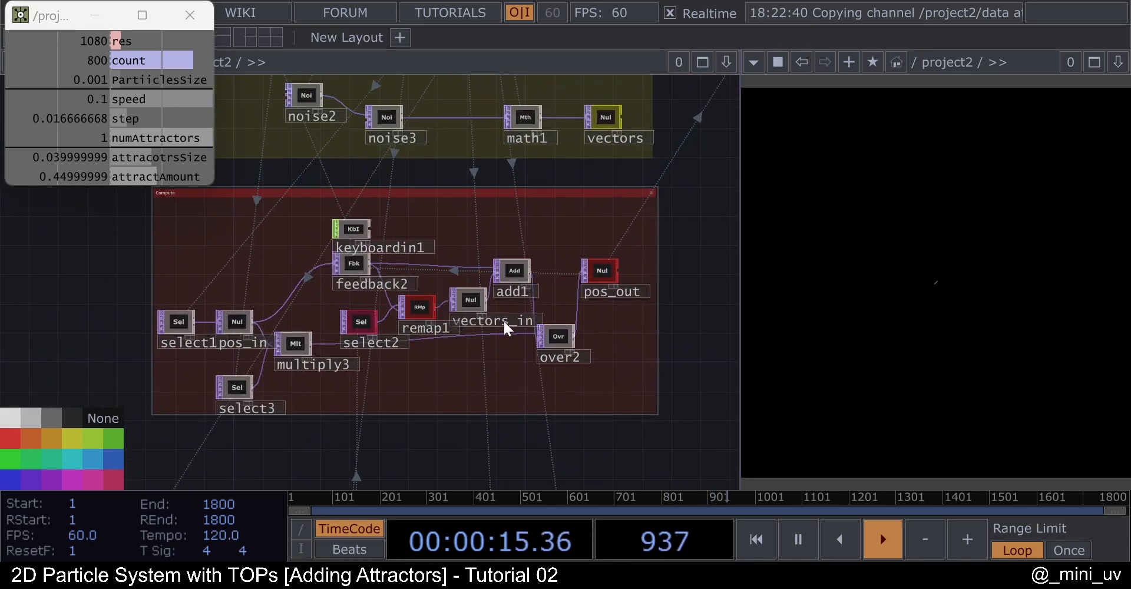
{"action": "scroll", "coordinate": [366, 307], "scroll_direction": "down", "scroll_amount": 5}
{"action": "scroll", "coordinate": [390, 316], "scroll_direction": "up", "scroll_amount": 5}
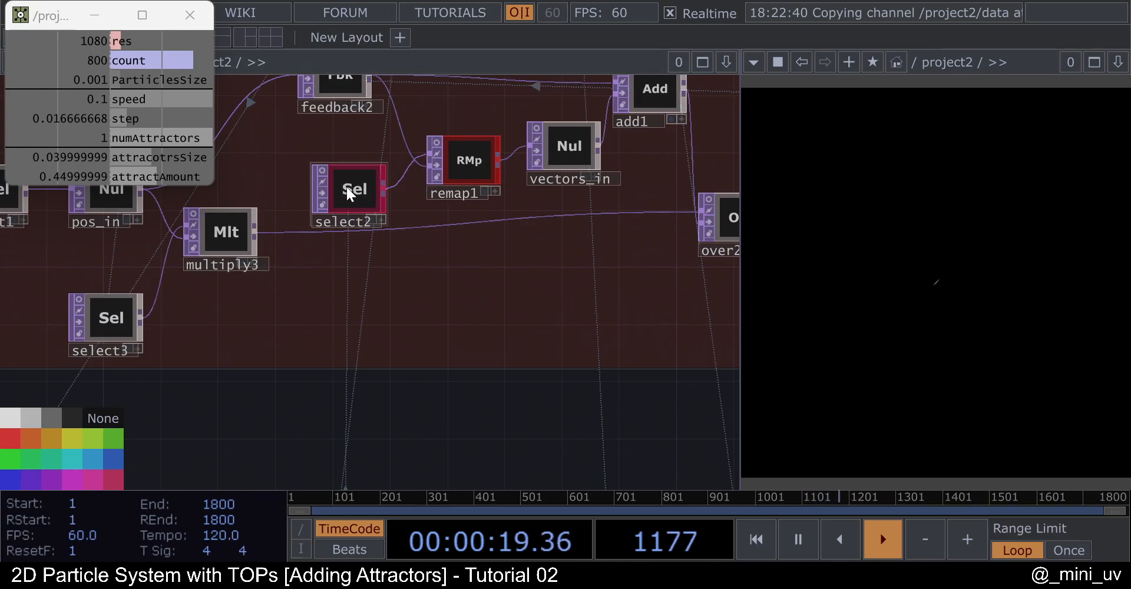
{"action": "left_click", "coordinate": [346, 186]}
{"action": "key", "text": "p"}
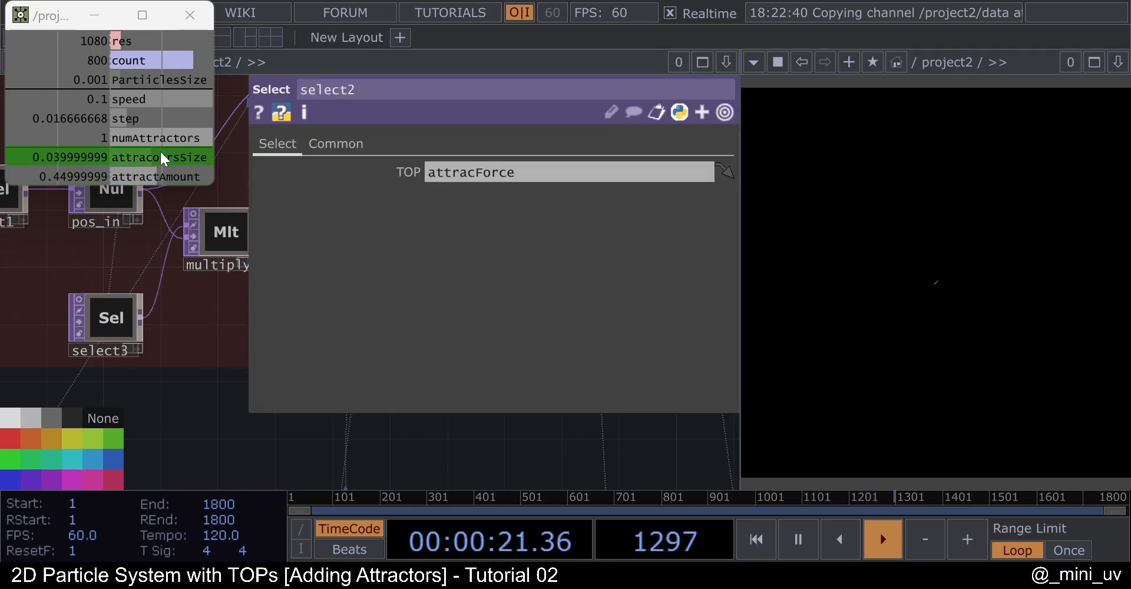
{"action": "scroll", "coordinate": [416, 213], "scroll_direction": "down", "scroll_amount": 3}
{"action": "scroll", "coordinate": [170, 285], "scroll_direction": "down", "scroll_amount": 6}
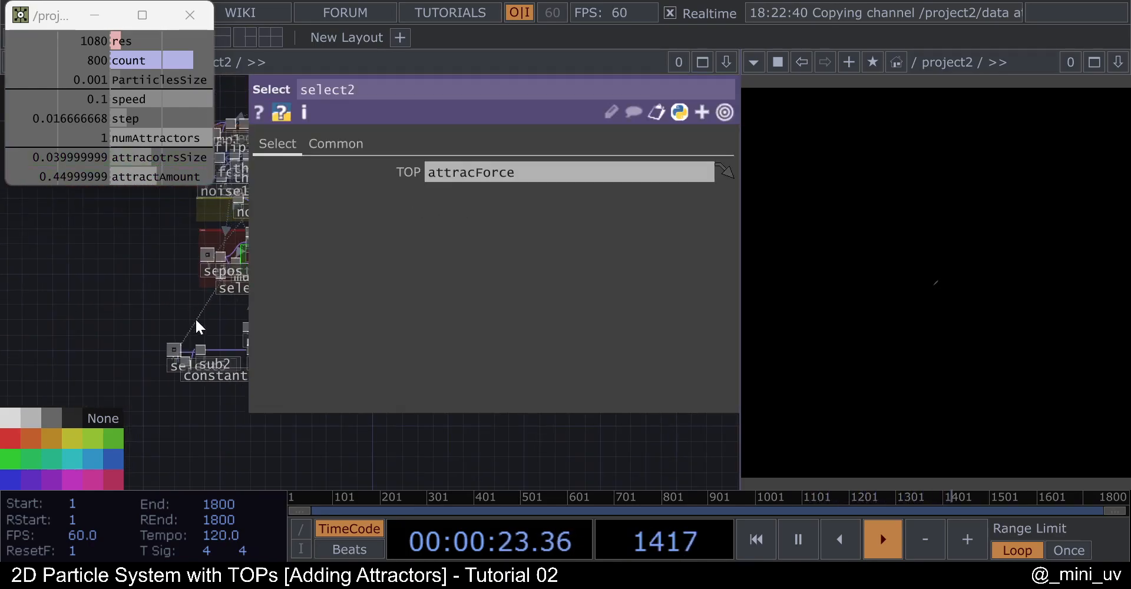
{"action": "scroll", "coordinate": [177, 298], "scroll_direction": "up", "scroll_amount": 6}
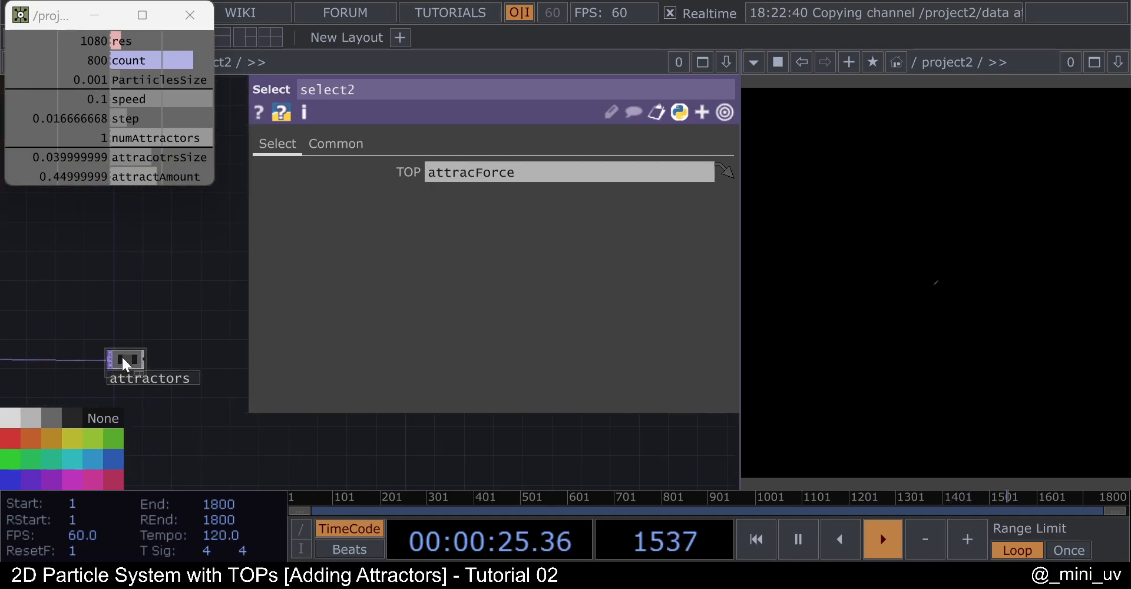
{"action": "left_click_drag", "start_coordinate": [465, 180], "coordinate": [472, 174]}
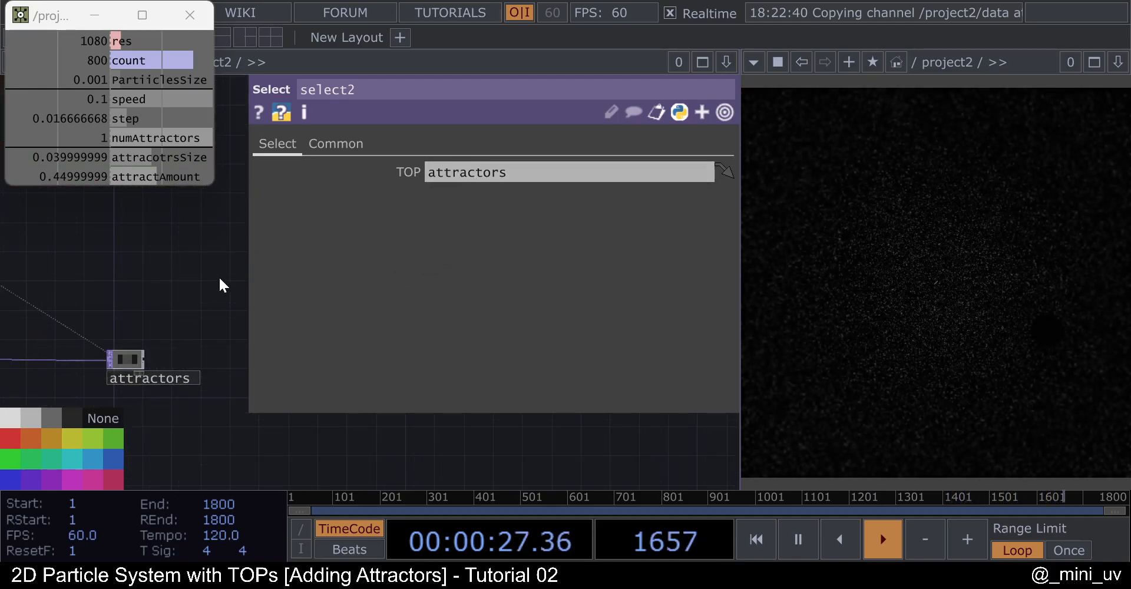
{"action": "key", "text": "p"}
Adjust the level1 TOP in the post-processing chain to darken the overexposed final output.
{"action": "left_click_drag", "start_coordinate": [410, 292], "coordinate": [632, 274]}
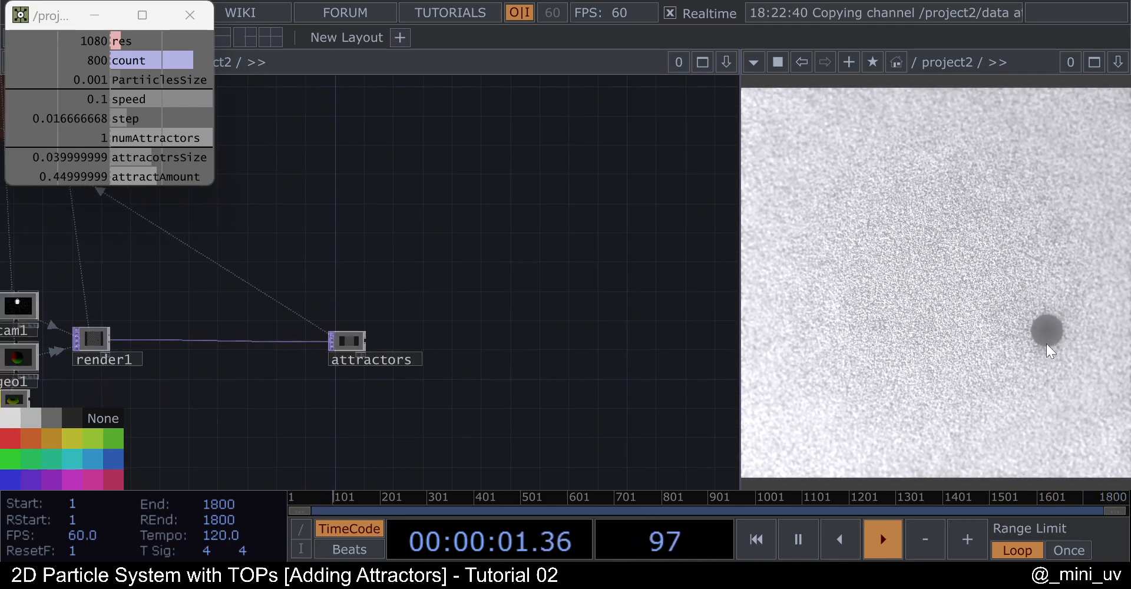
{"action": "key", "text": "h"}
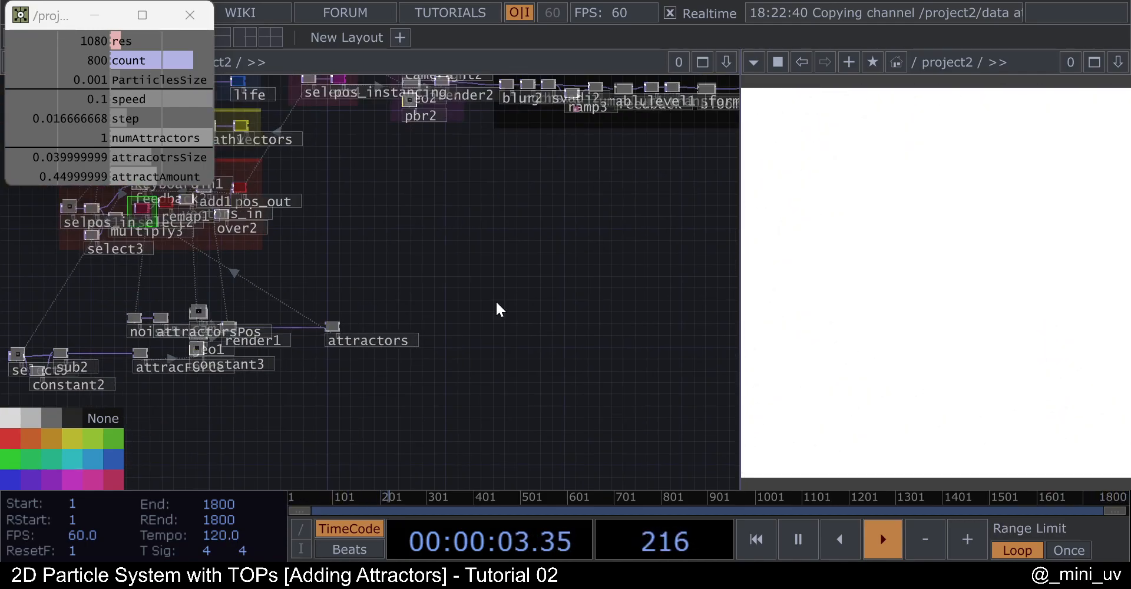
{"action": "scroll", "coordinate": [505, 182], "scroll_direction": "up", "scroll_amount": 6}
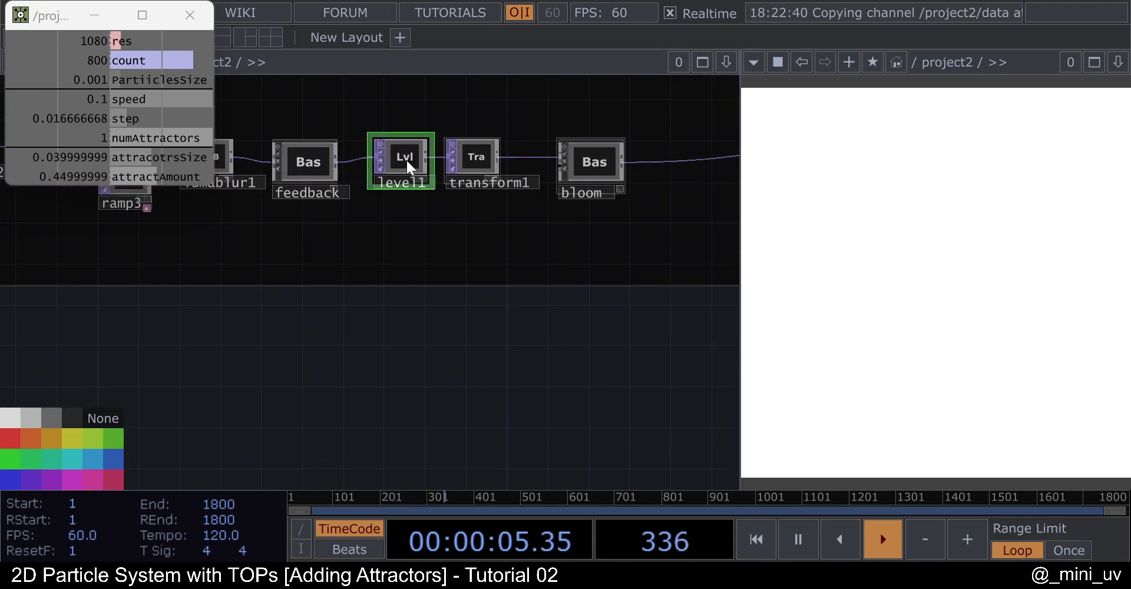
{"action": "key", "text": "p"}
{"action": "left_click_drag", "start_coordinate": [624, 240], "coordinate": [593, 245]}
{"action": "key", "text": "p"}
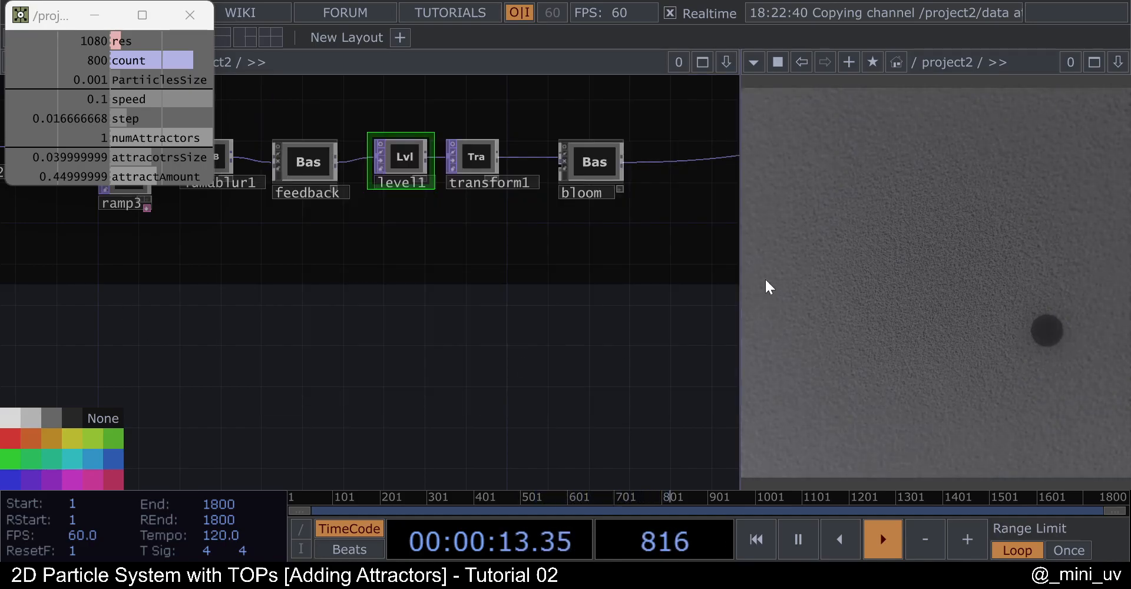
Compare the attractor's position in the render1 output with the dark circle in the final particle output.
{"action": "left_click_drag", "start_coordinate": [598, 313], "coordinate": [690, 255]}
{"action": "scroll", "coordinate": [689, 255], "scroll_direction": "down", "scroll_amount": 8}
{"action": "left_click_drag", "start_coordinate": [634, 303], "coordinate": [780, 194]}
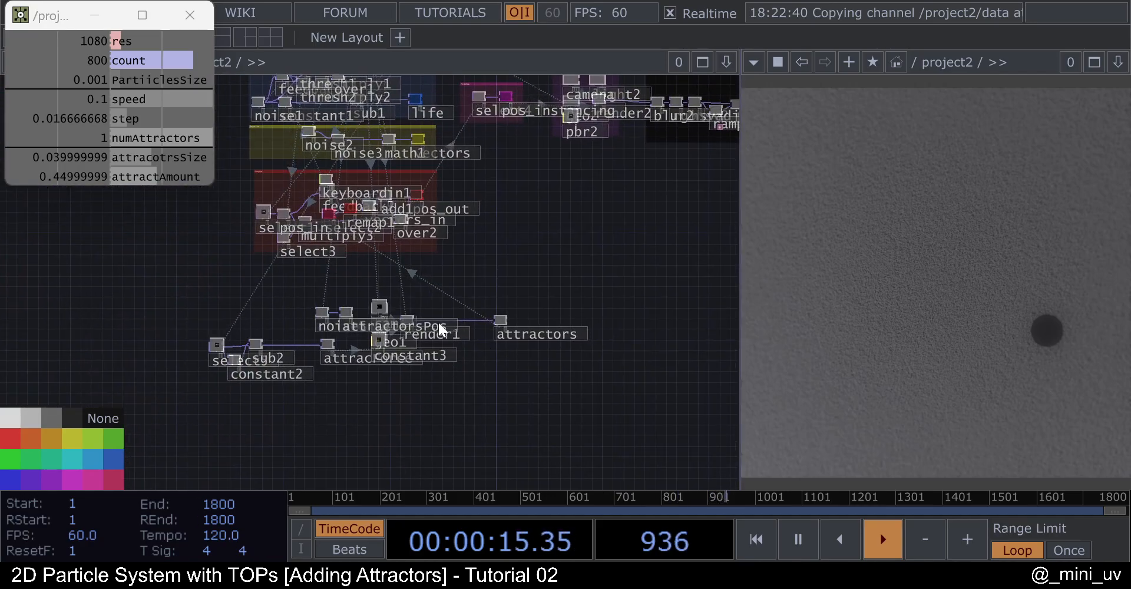
{"action": "left_click_drag", "start_coordinate": [437, 325], "coordinate": [337, 347]}
{"action": "scroll", "coordinate": [337, 347], "scroll_direction": "up", "scroll_amount": 8}
{"action": "scroll", "coordinate": [340, 342], "scroll_direction": "up", "scroll_amount": 6}
{"action": "scroll", "coordinate": [502, 307], "scroll_direction": "up", "scroll_amount": 5}
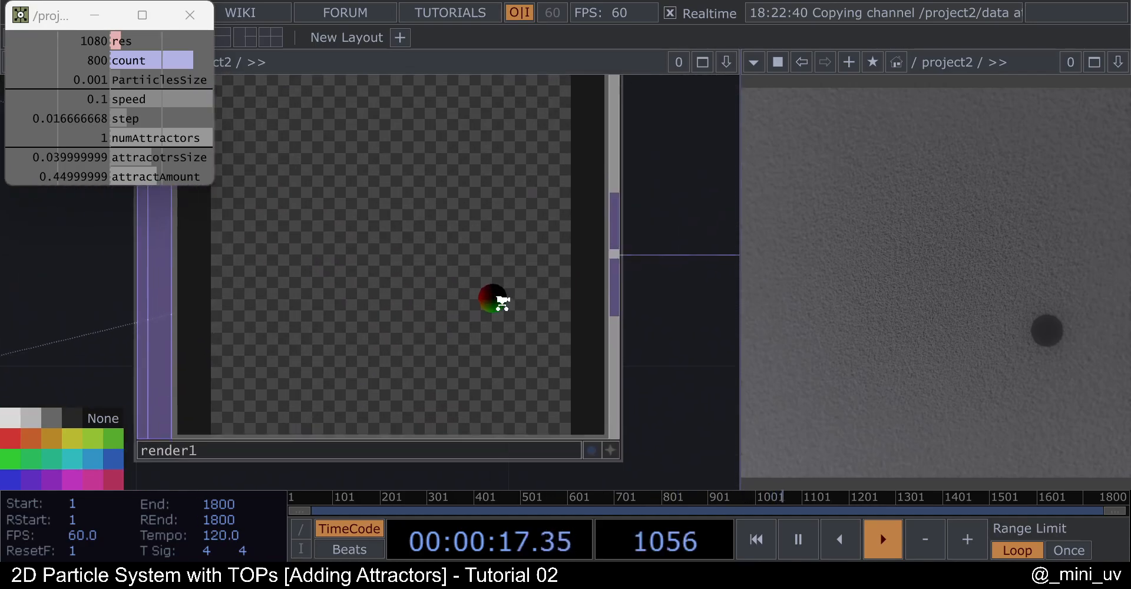
{"action": "scroll", "coordinate": [490, 303], "scroll_direction": "down", "scroll_amount": 10}
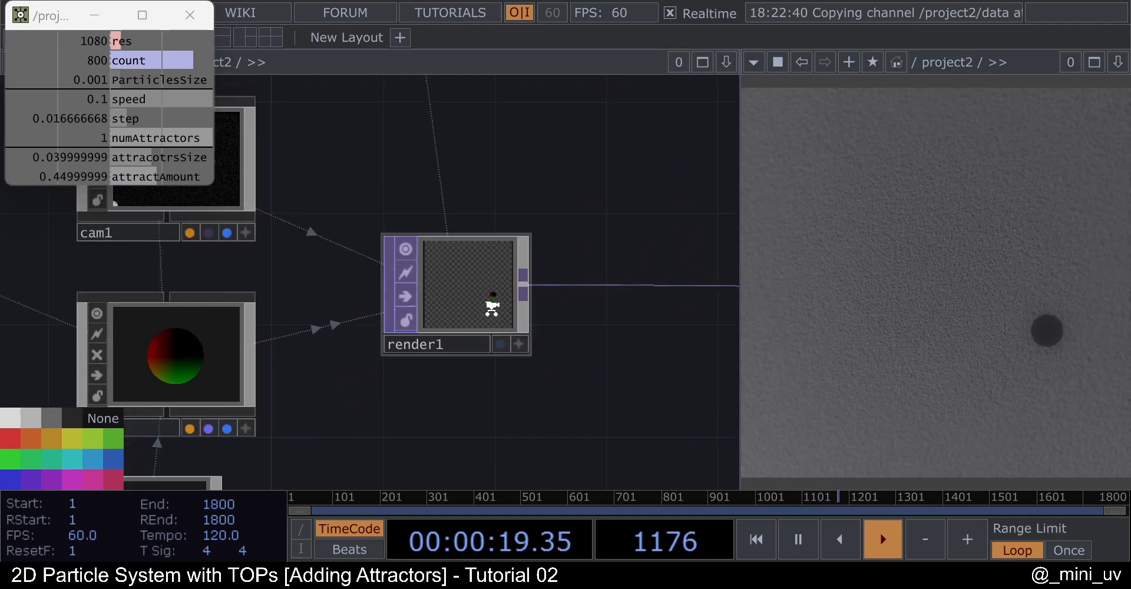
{"action": "scroll", "coordinate": [494, 343], "scroll_direction": "up", "scroll_amount": 5}
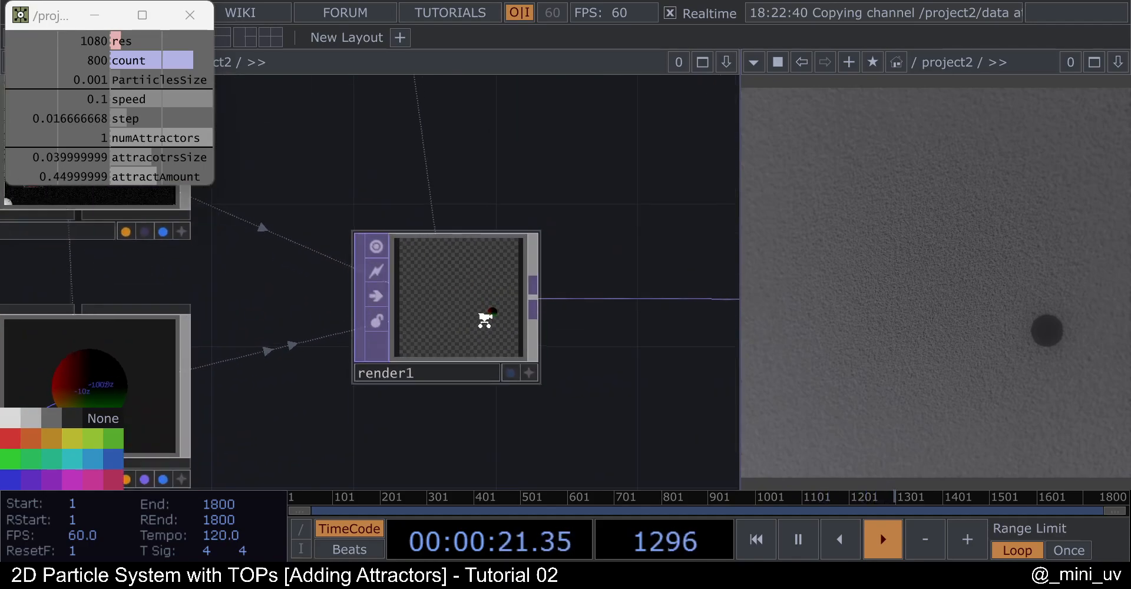
Turn on the viewer of the sub2 TOP and resize all nodes in its network slightly taller.
{"action": "scroll", "coordinate": [496, 310], "scroll_direction": "down", "scroll_amount": 6}
{"action": "left_click_drag", "start_coordinate": [140, 390], "coordinate": [220, 318]}
{"action": "left_click_drag", "start_coordinate": [106, 280], "coordinate": [321, 268]}
{"action": "left_click_drag", "start_coordinate": [203, 292], "coordinate": [360, 262]}
{"action": "scroll", "coordinate": [361, 268], "scroll_direction": "up", "scroll_amount": 5}
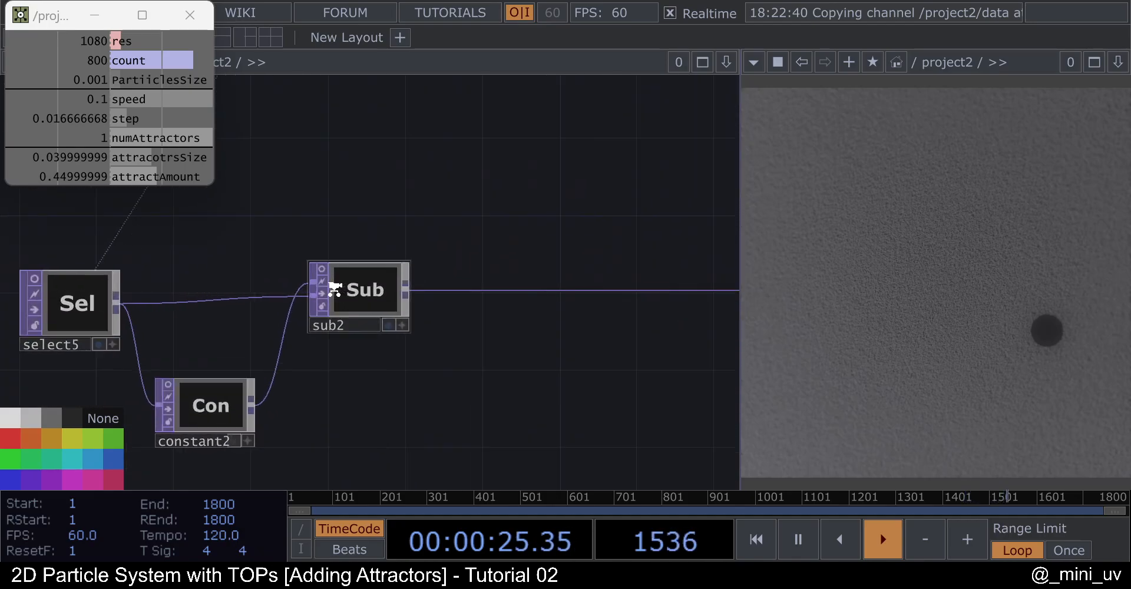
{"action": "left_click", "coordinate": [317, 262]}
{"action": "key", "text": "ctrl+a"}
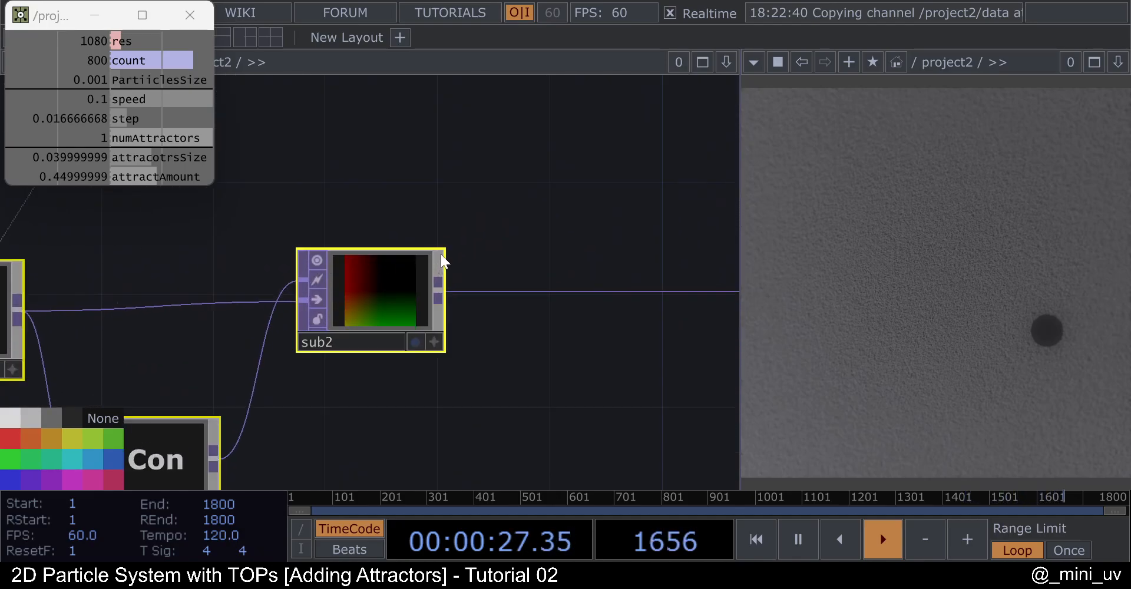
{"action": "left_click_drag", "start_coordinate": [444, 250], "coordinate": [443, 235]}
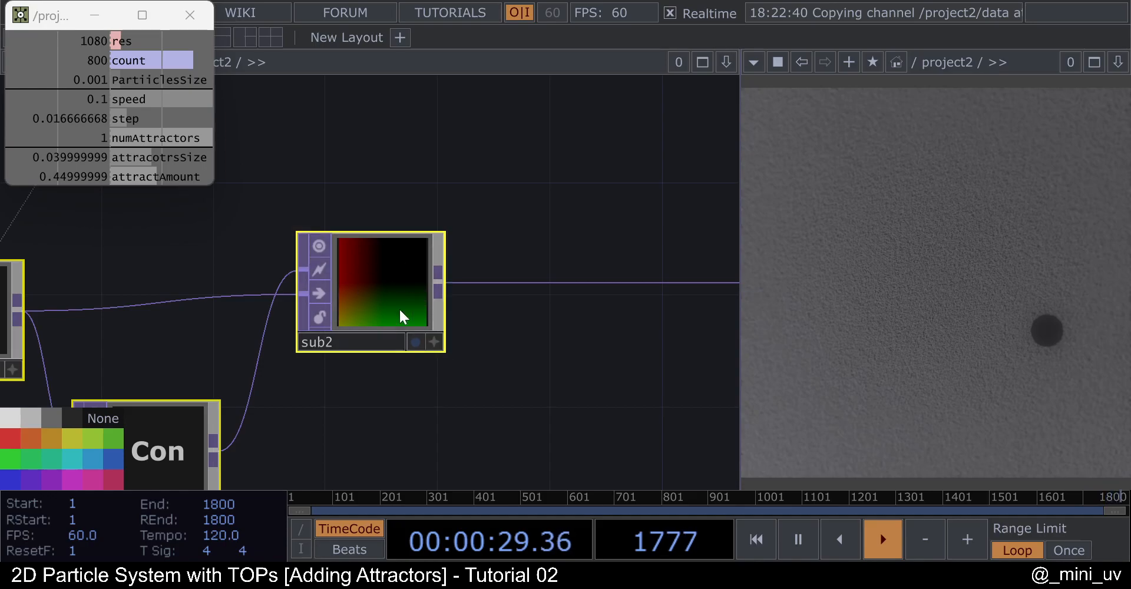
Examine the red and green gradients in the sub2 image and turn its viewer off.
{"action": "scroll", "coordinate": [344, 281], "scroll_direction": "up", "scroll_amount": 3}
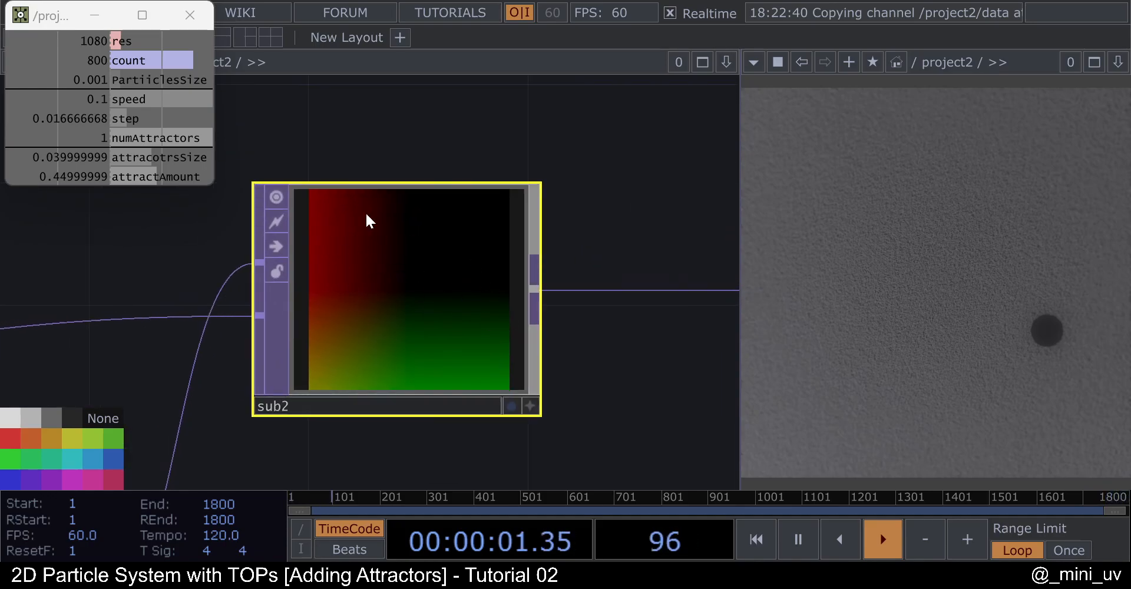
{"action": "left_click_drag", "start_coordinate": [417, 155], "coordinate": [394, 190]}
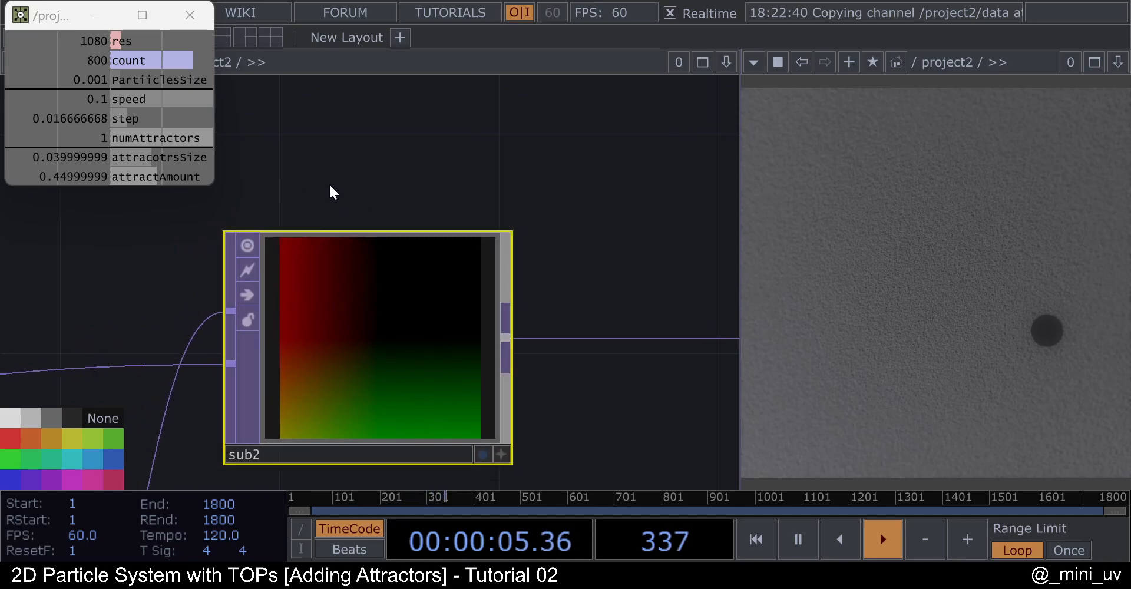
{"action": "left_click", "coordinate": [250, 247]}
Branch a Math TOP off the output of sub2 and place it below the wire to attracForce.
{"action": "scroll", "coordinate": [261, 257], "scroll_direction": "down", "scroll_amount": 3}
{"action": "left_click_drag", "start_coordinate": [524, 392], "coordinate": [399, 299]}
{"action": "scroll", "coordinate": [399, 299], "scroll_direction": "down", "scroll_amount": 3}
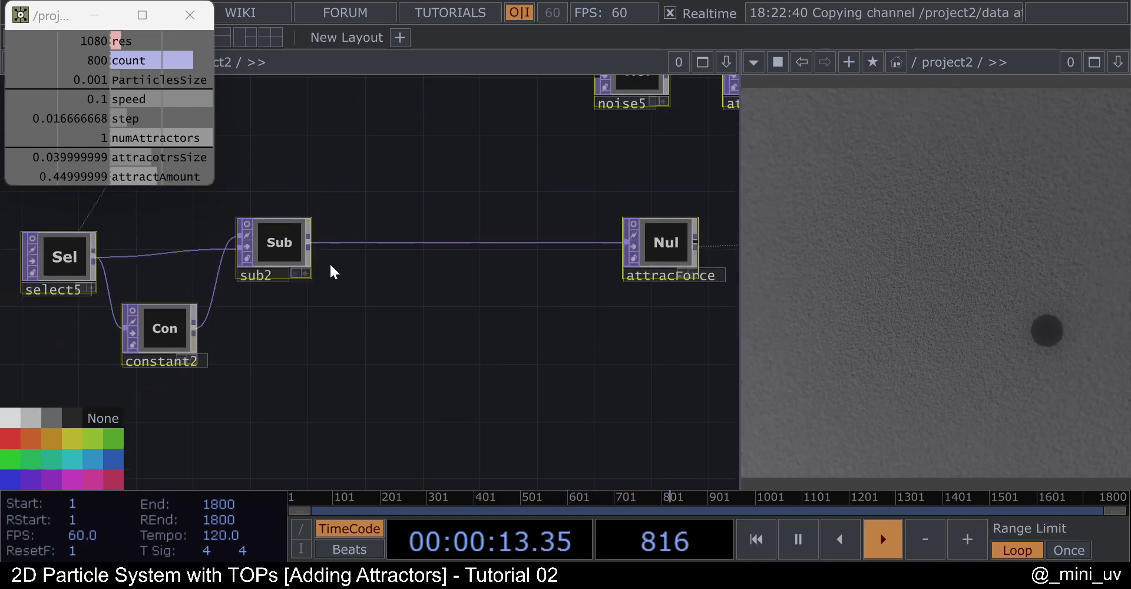
{"action": "right_click", "coordinate": [310, 240]}
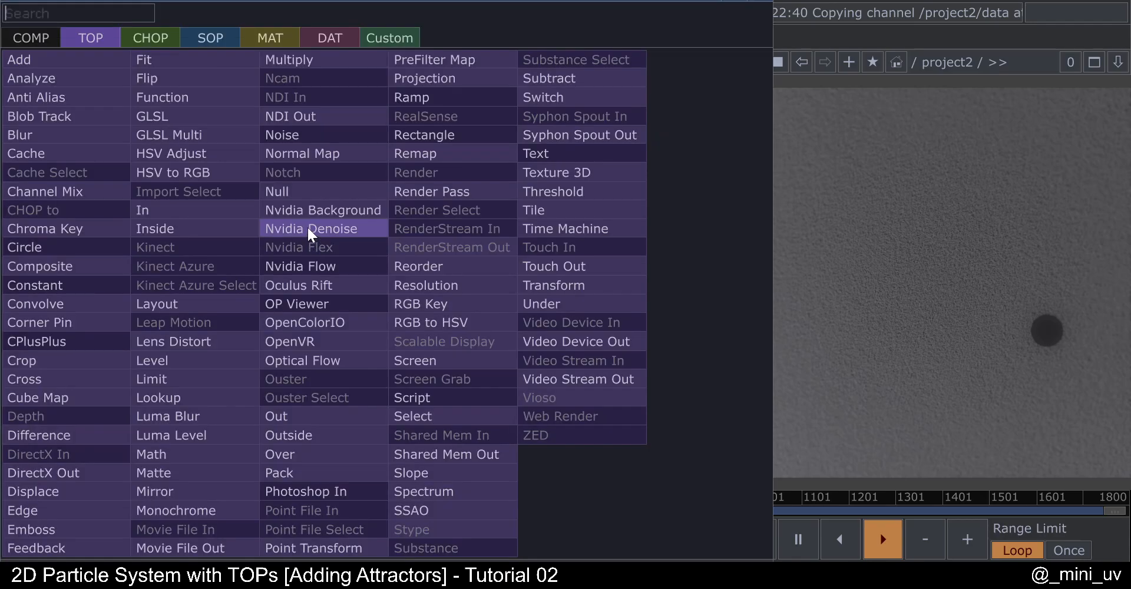
{"action": "type", "text": "ma"}
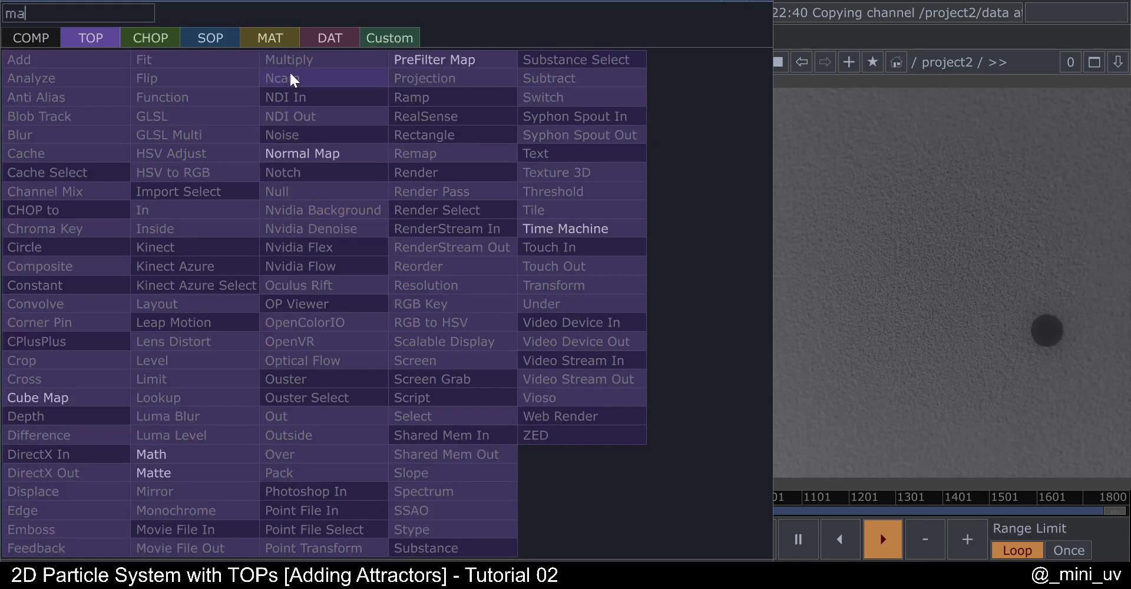
{"action": "left_click", "coordinate": [176, 471]}
{"action": "left_click", "coordinate": [377, 334]}
{"action": "scroll", "coordinate": [370, 344], "scroll_direction": "up", "scroll_amount": 3}
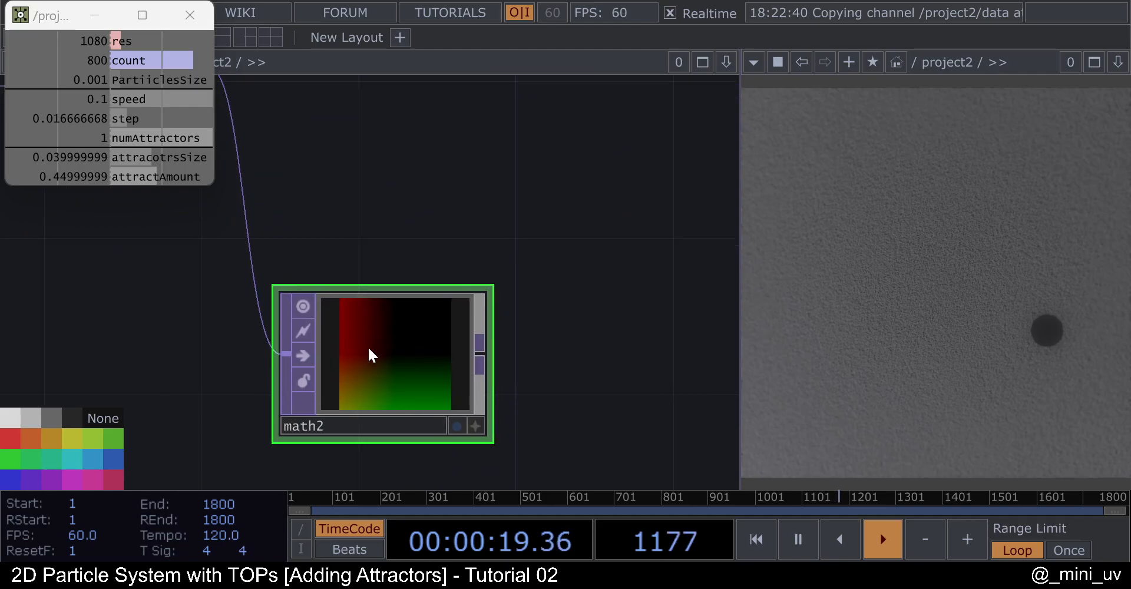
Set math2 to combine channels by Length and exclude alpha from the combined input channels.
{"action": "key", "text": "p"}
{"action": "left_click_drag", "start_coordinate": [178, 330], "coordinate": [25, 301]}
{"action": "left_click", "coordinate": [514, 220]}
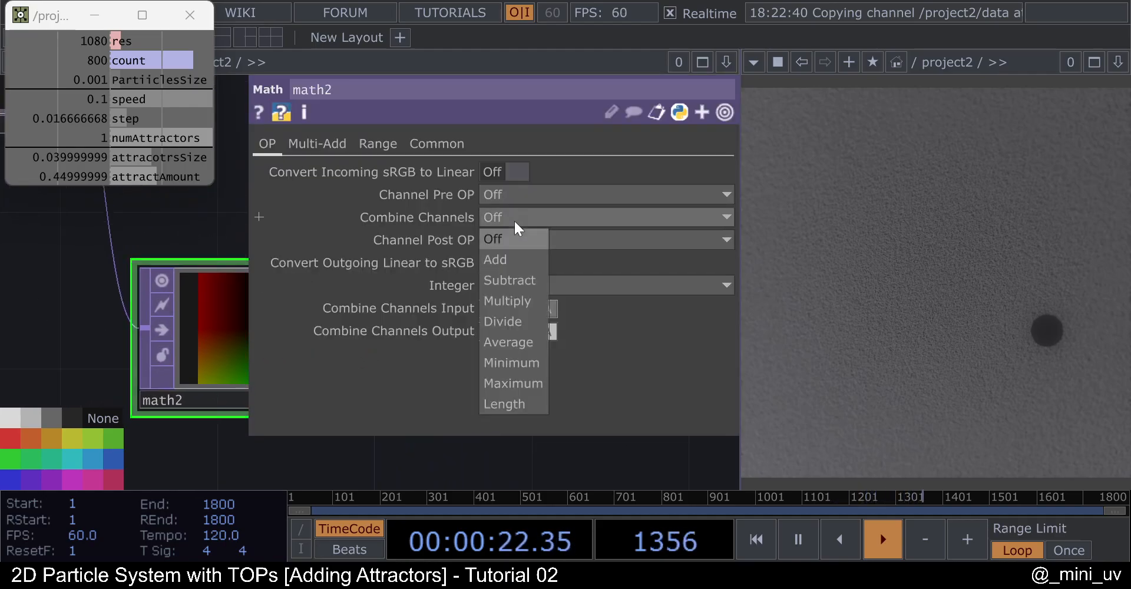
{"action": "left_click", "coordinate": [504, 403]}
{"action": "scroll", "coordinate": [87, 343], "scroll_direction": "down", "scroll_amount": 3}
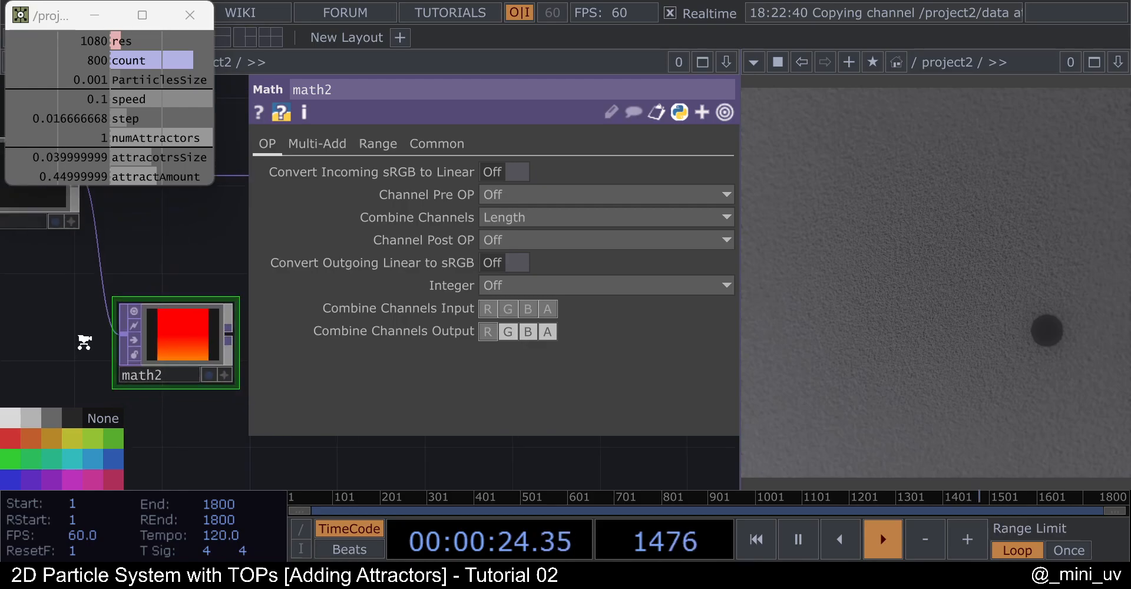
{"action": "left_click", "coordinate": [546, 310]}
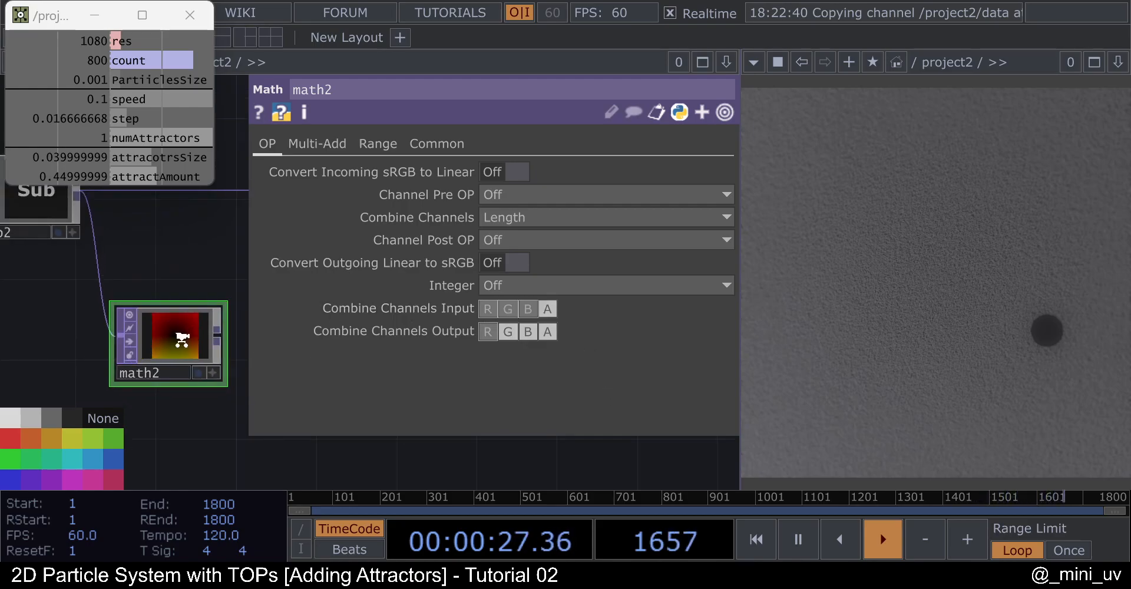
Set the pixel format of math2 to 32-bit float (Mono).
{"action": "scroll", "coordinate": [185, 334], "scroll_direction": "up", "scroll_amount": 2}
{"action": "left_click", "coordinate": [437, 144]}
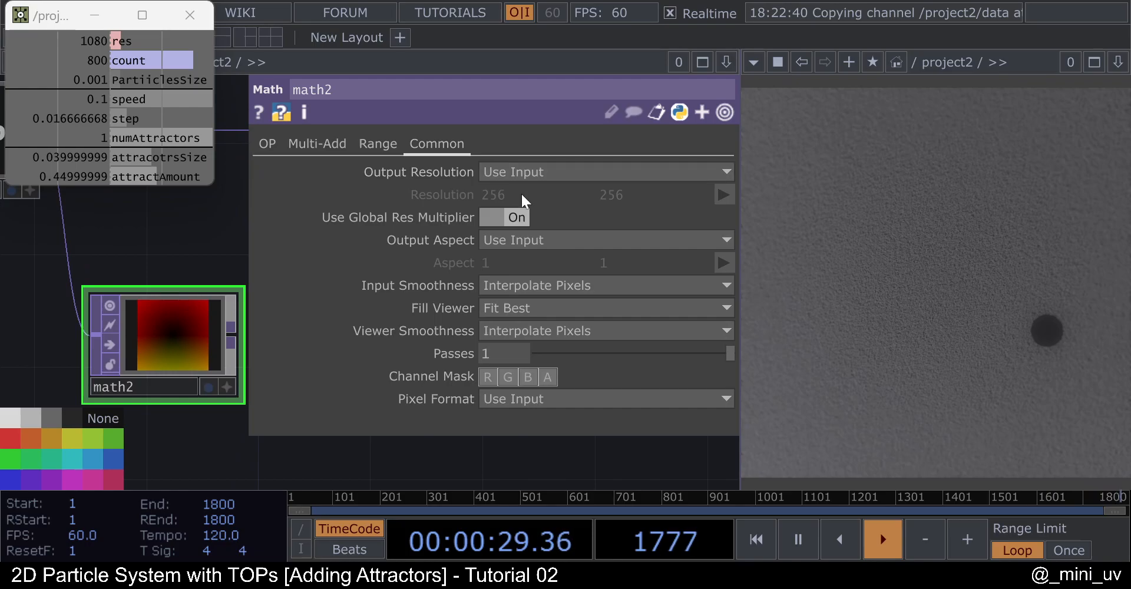
{"action": "double_click", "coordinate": [533, 396]}
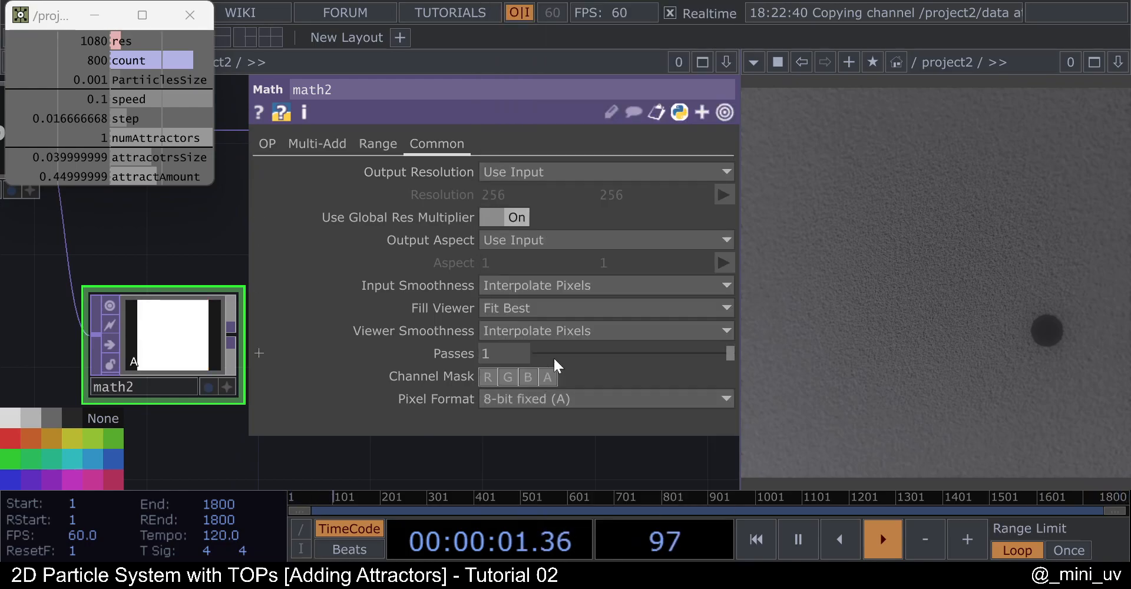
{"action": "left_click", "coordinate": [564, 395]}
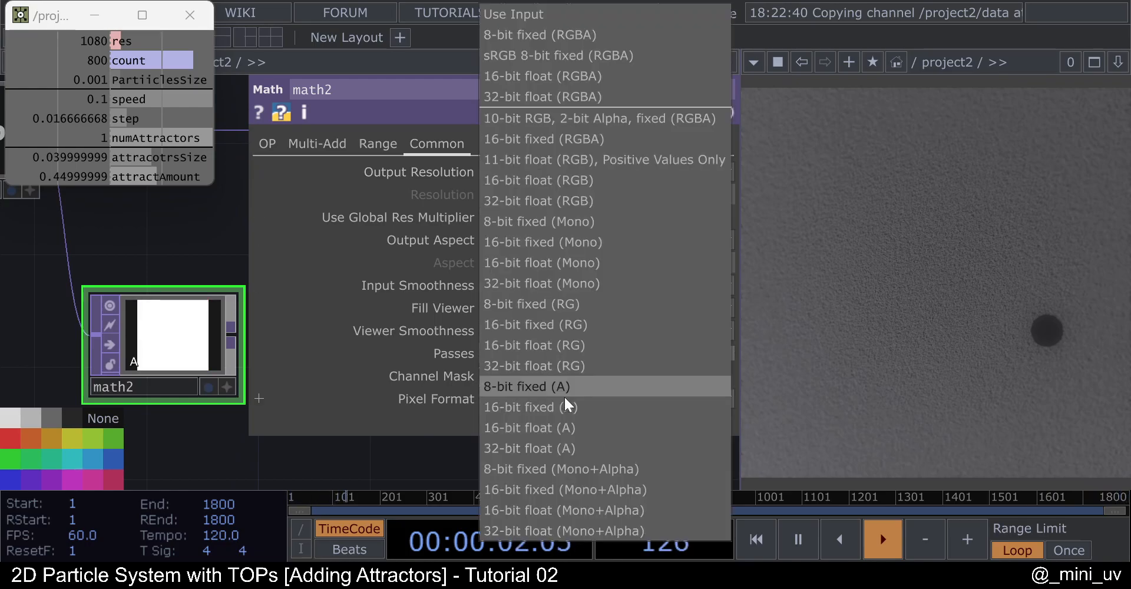
{"action": "left_click", "coordinate": [571, 285]}
{"action": "left_click_drag", "start_coordinate": [205, 259], "coordinate": [178, 267]}
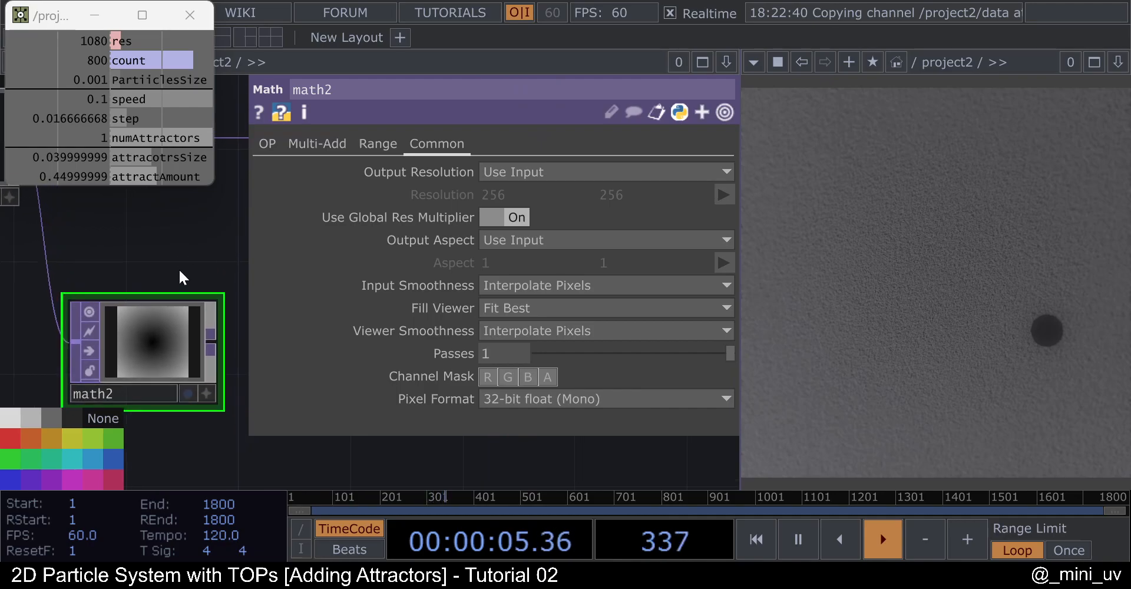
Insert a Composite TOP into the connection between sub2 and attracForce.
{"action": "key", "text": "p"}
{"action": "scroll", "coordinate": [207, 297], "scroll_direction": "down", "scroll_amount": 5}
{"action": "left_click_drag", "start_coordinate": [365, 333], "coordinate": [479, 381]}
{"action": "left_click_drag", "start_coordinate": [286, 358], "coordinate": [257, 330]}
{"action": "scroll", "coordinate": [289, 326], "scroll_direction": "up", "scroll_amount": 3}
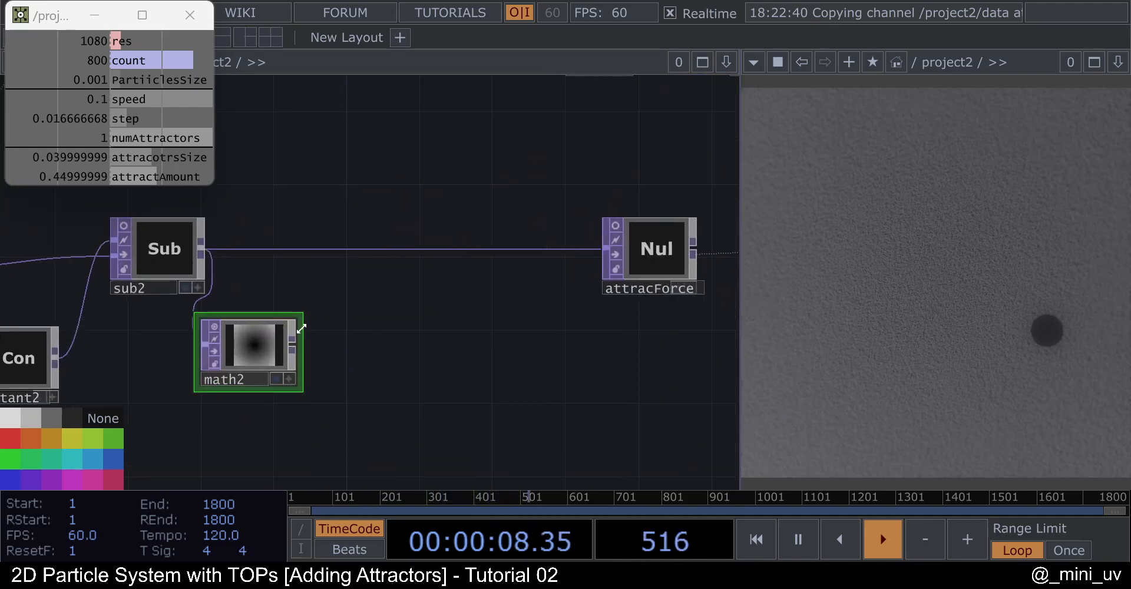
{"action": "right_click", "coordinate": [385, 241]}
{"action": "left_click", "coordinate": [416, 222]}
{"action": "type", "text": "d"}
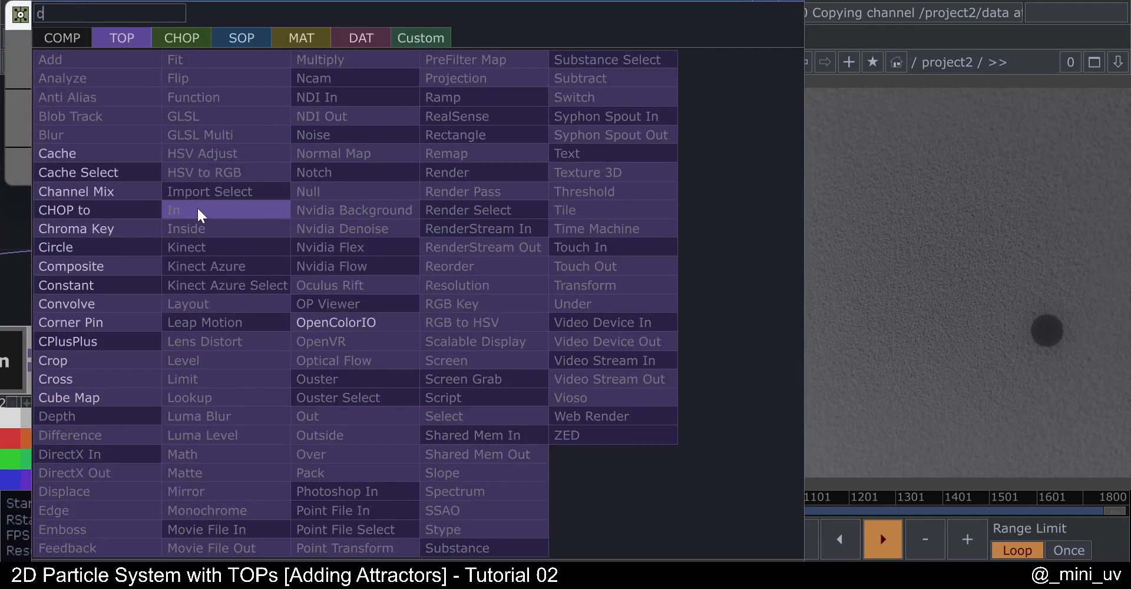
{"action": "left_click", "coordinate": [90, 284]}
{"action": "left_click", "coordinate": [422, 260]}
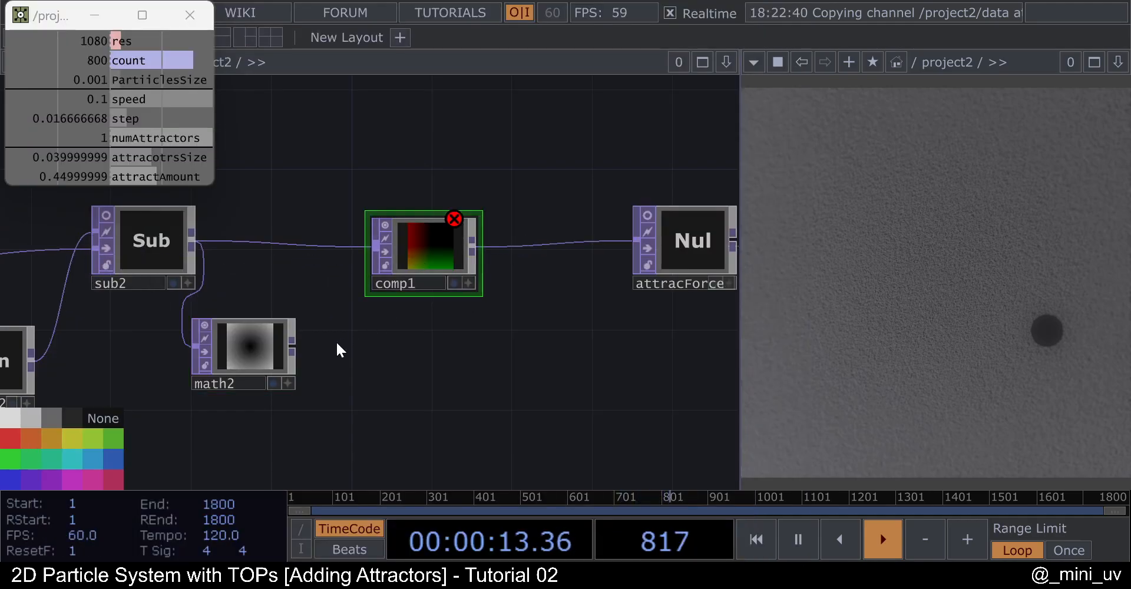
Wire both math2 and sub2 into the inputs of comp1.
{"action": "left_click", "coordinate": [299, 342]}
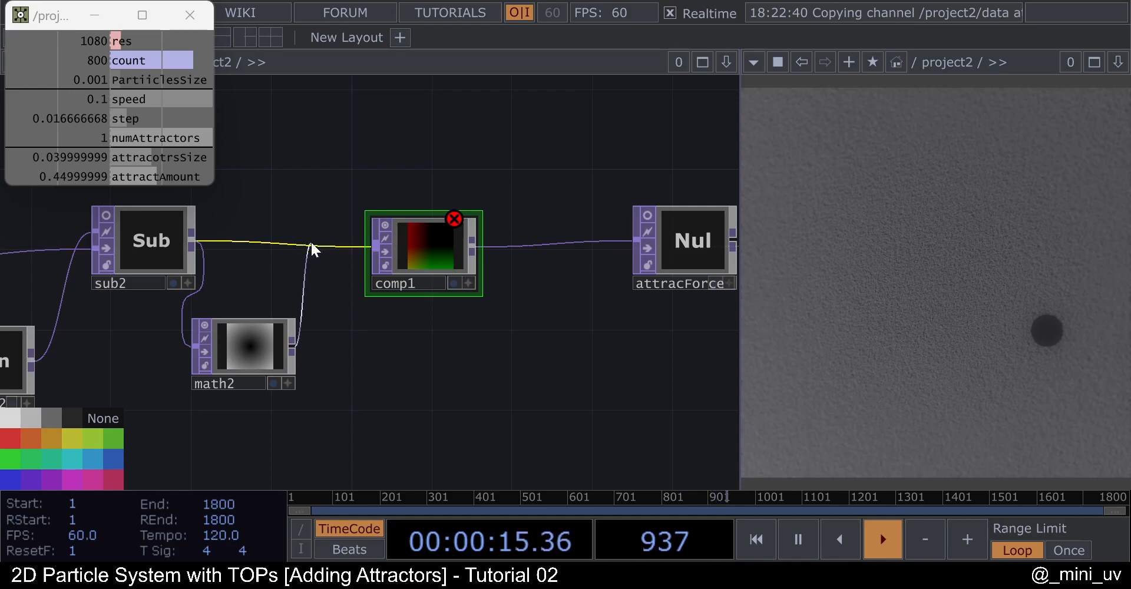
{"action": "left_click", "coordinate": [328, 247]}
{"action": "left_click", "coordinate": [192, 241]}
{"action": "left_click", "coordinate": [367, 261]}
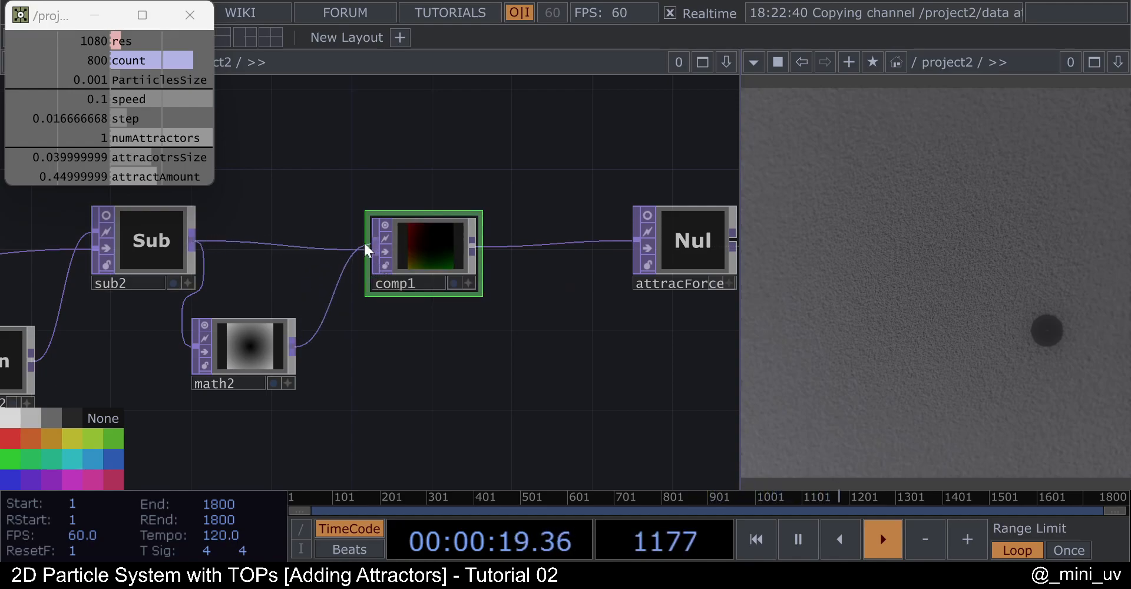
{"action": "scroll", "coordinate": [363, 241], "scroll_direction": "up", "scroll_amount": 5}
{"action": "scroll", "coordinate": [320, 244], "scroll_direction": "down", "scroll_amount": 4}
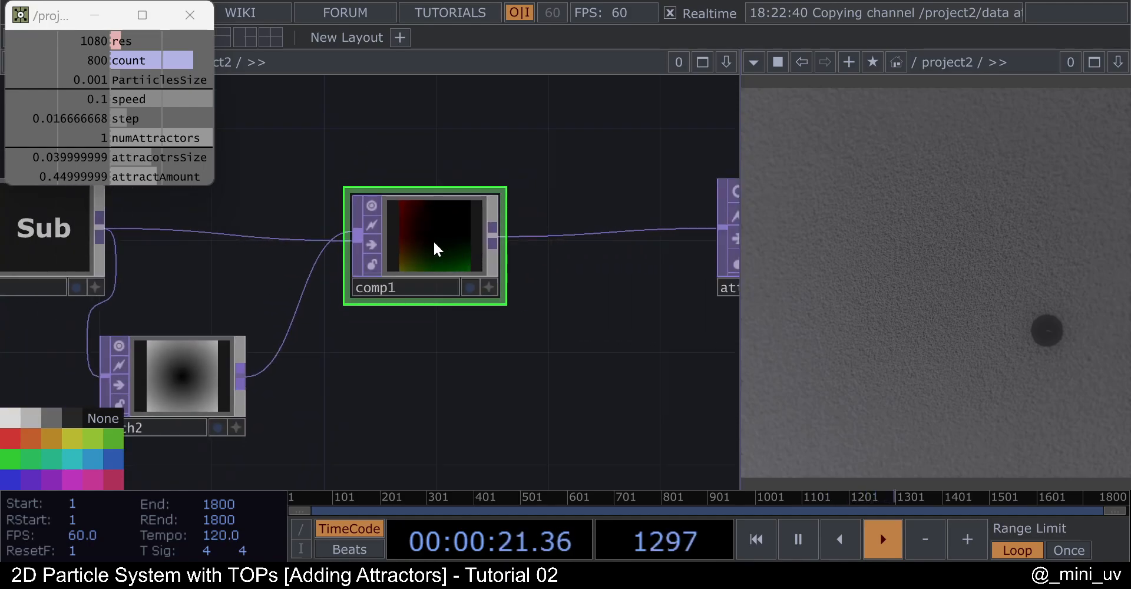
Set the fixed layer of comp1 to Input 1.
{"action": "key", "text": "p"}
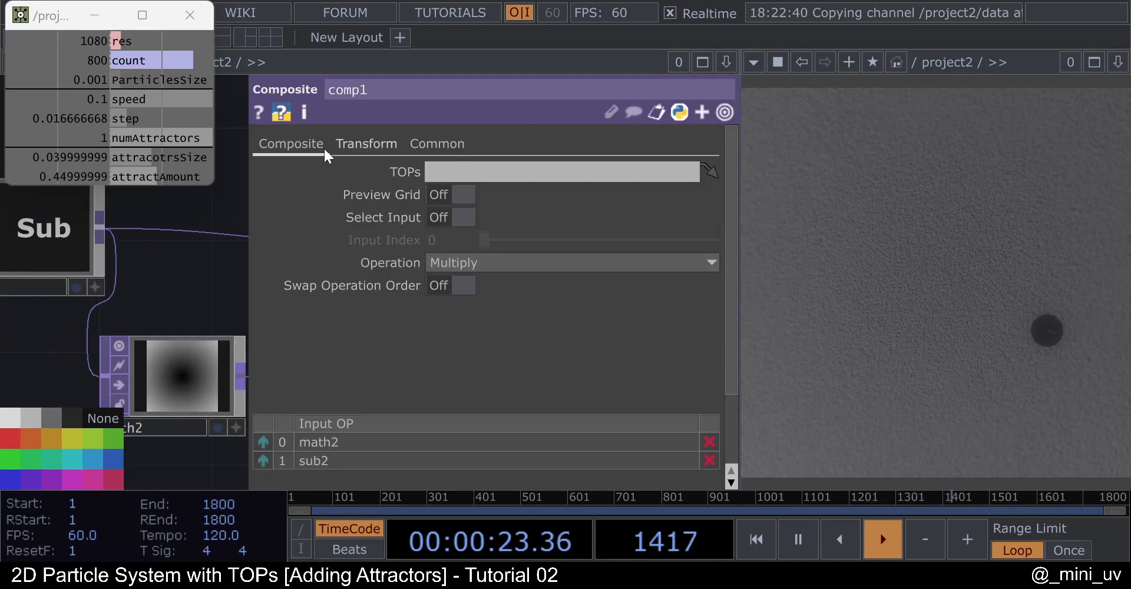
{"action": "scroll", "coordinate": [141, 283], "scroll_direction": "down", "scroll_amount": 3}
{"action": "left_click", "coordinate": [376, 144]}
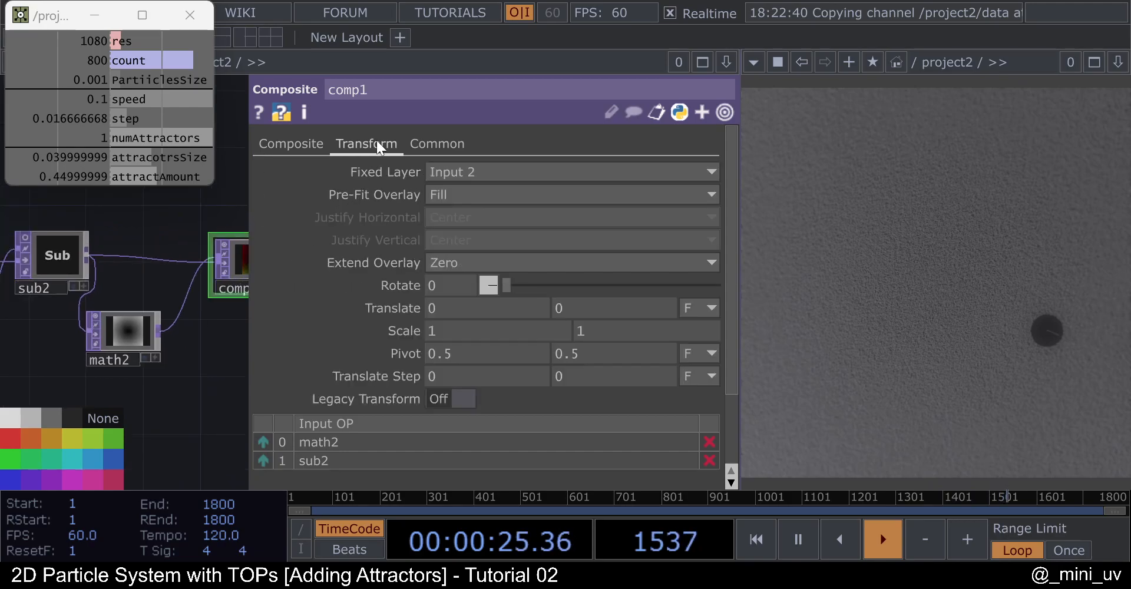
{"action": "left_click", "coordinate": [486, 170]}
{"action": "left_click", "coordinate": [458, 192]}
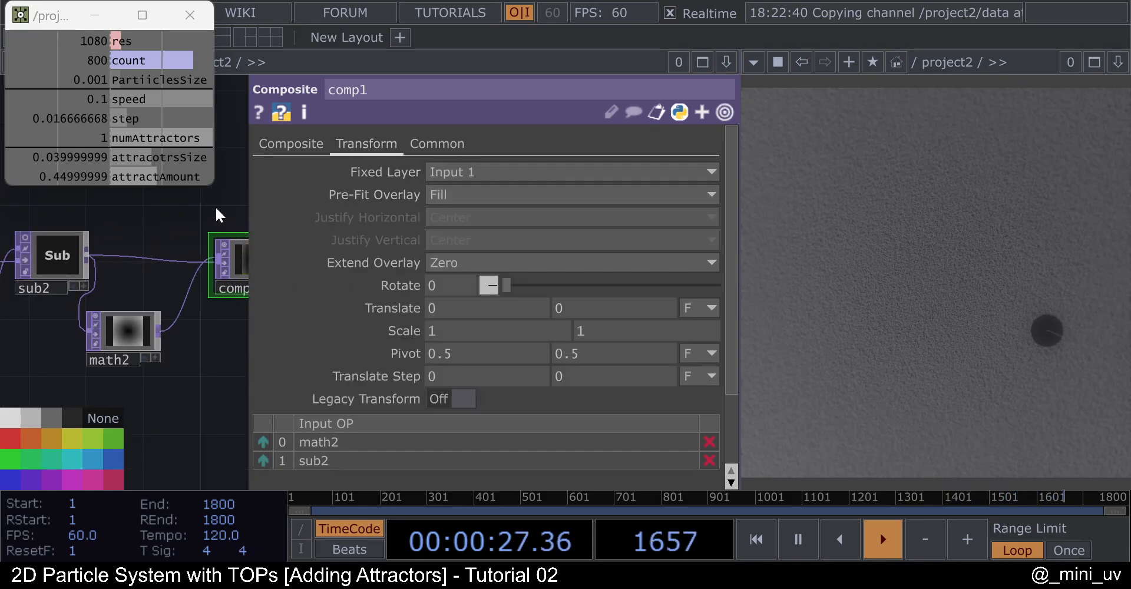
{"action": "left_click_drag", "start_coordinate": [192, 223], "coordinate": [125, 249]}
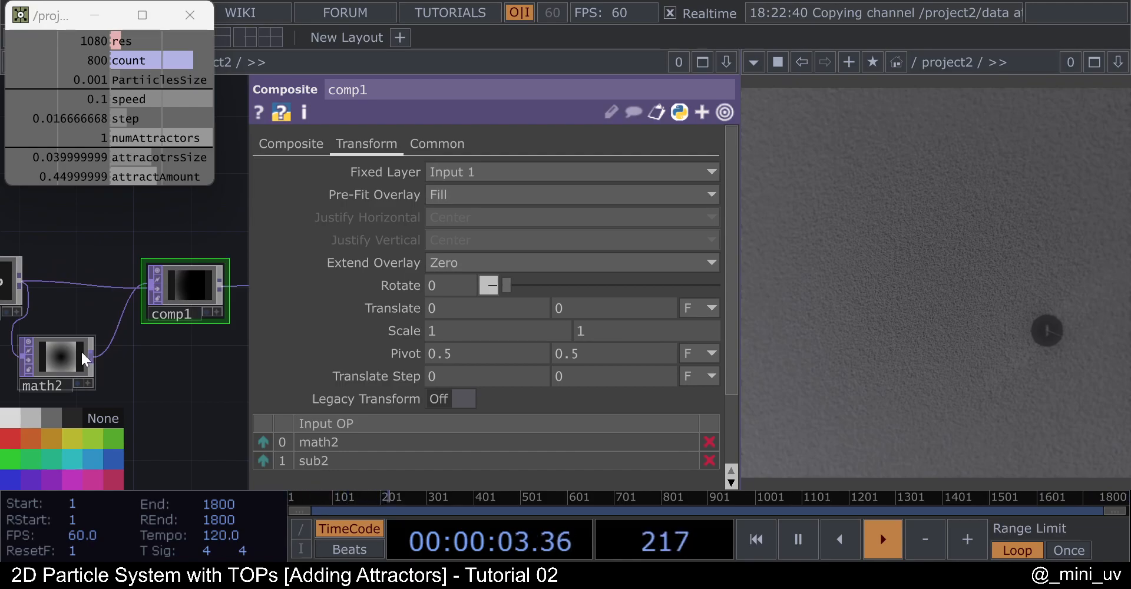
Reorder the inputs of comp1 so that sub2 comes before math2.
{"action": "key", "text": "p"}
{"action": "scroll", "coordinate": [161, 295], "scroll_direction": "up", "scroll_amount": 5}
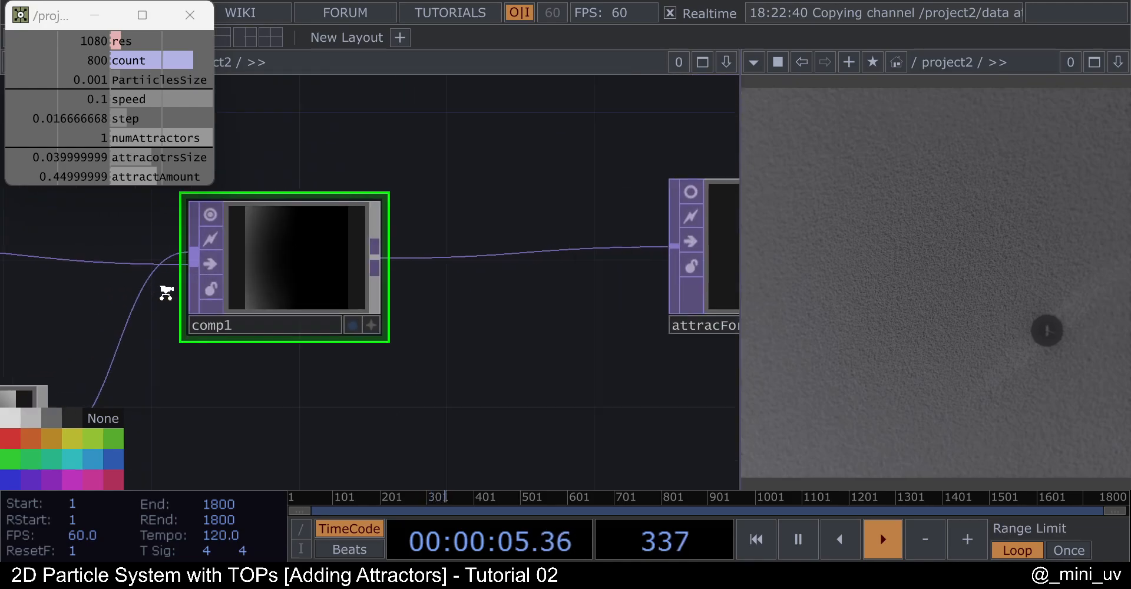
{"action": "key", "text": "p"}
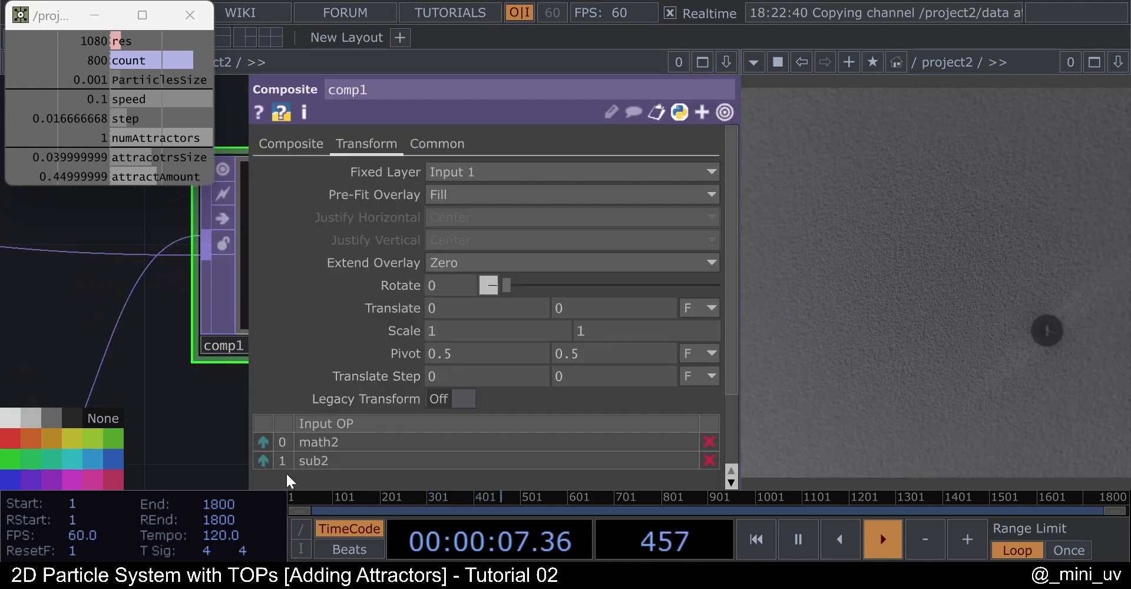
{"action": "left_click", "coordinate": [261, 460]}
{"action": "key", "text": "p"}
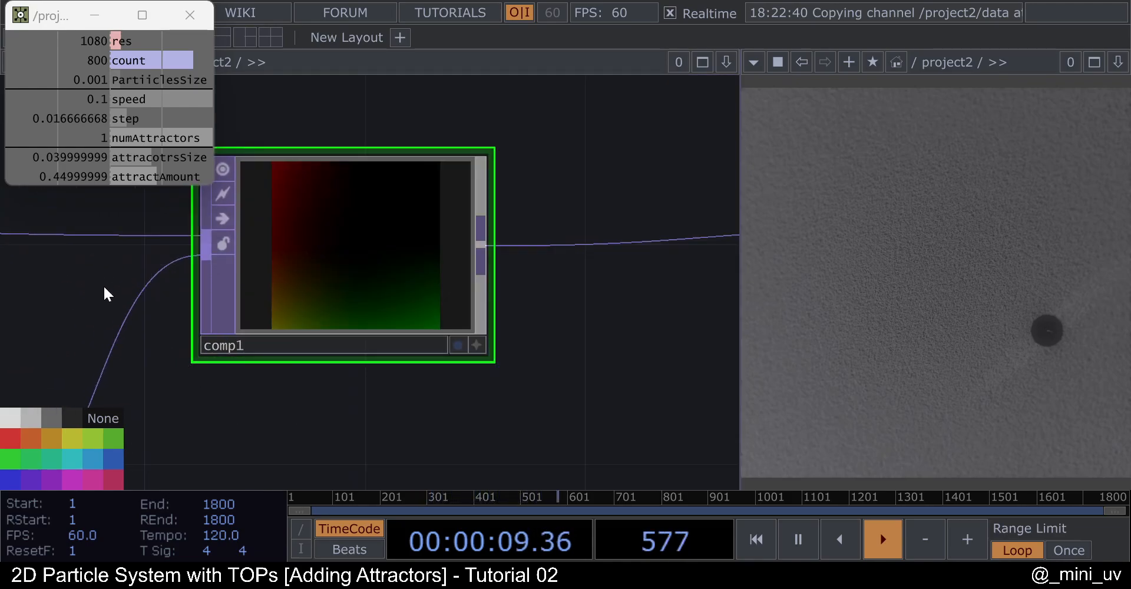
Set the operation of comp1 to Divide so sub2 is divided by math2.
{"action": "scroll", "coordinate": [260, 298], "scroll_direction": "down", "scroll_amount": 4}
{"action": "left_click_drag", "start_coordinate": [262, 371], "coordinate": [436, 364]}
{"action": "scroll", "coordinate": [411, 251], "scroll_direction": "up", "scroll_amount": 5}
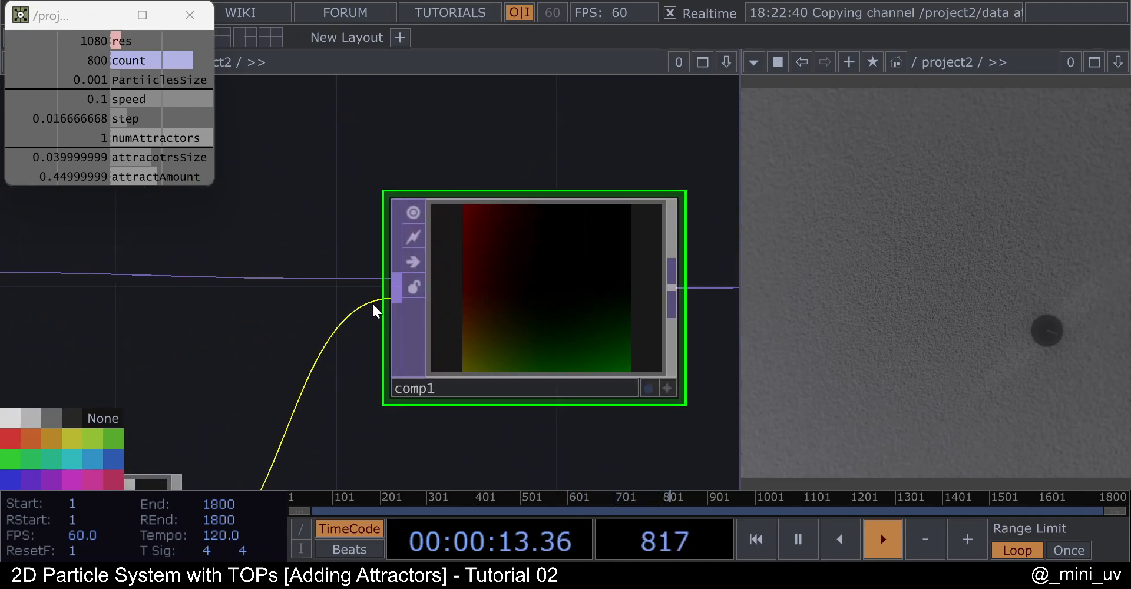
{"action": "key", "text": "p"}
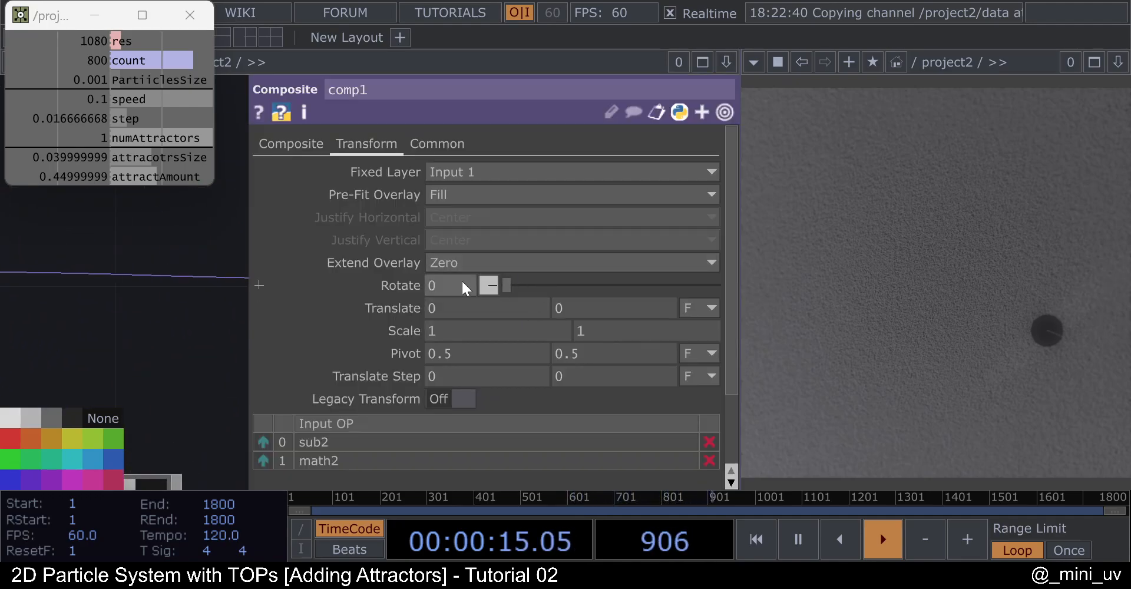
{"action": "left_click", "coordinate": [280, 144]}
{"action": "left_click", "coordinate": [499, 264]}
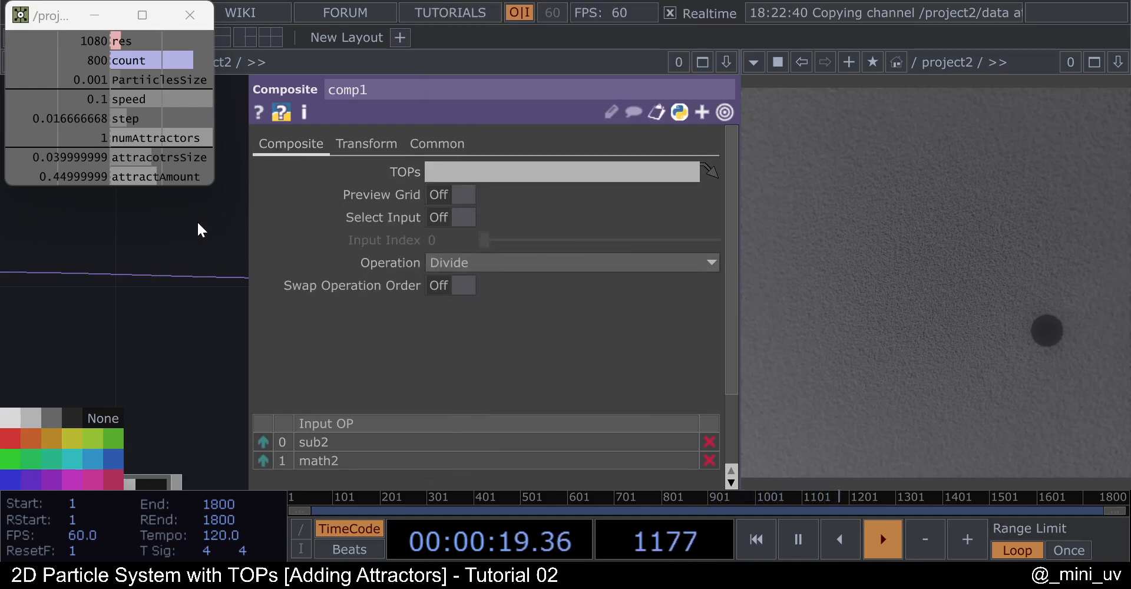
{"action": "key", "text": "p"}
{"action": "scroll", "coordinate": [198, 224], "scroll_direction": "down", "scroll_amount": 5}
{"action": "left_click_drag", "start_coordinate": [313, 233], "coordinate": [336, 239]}
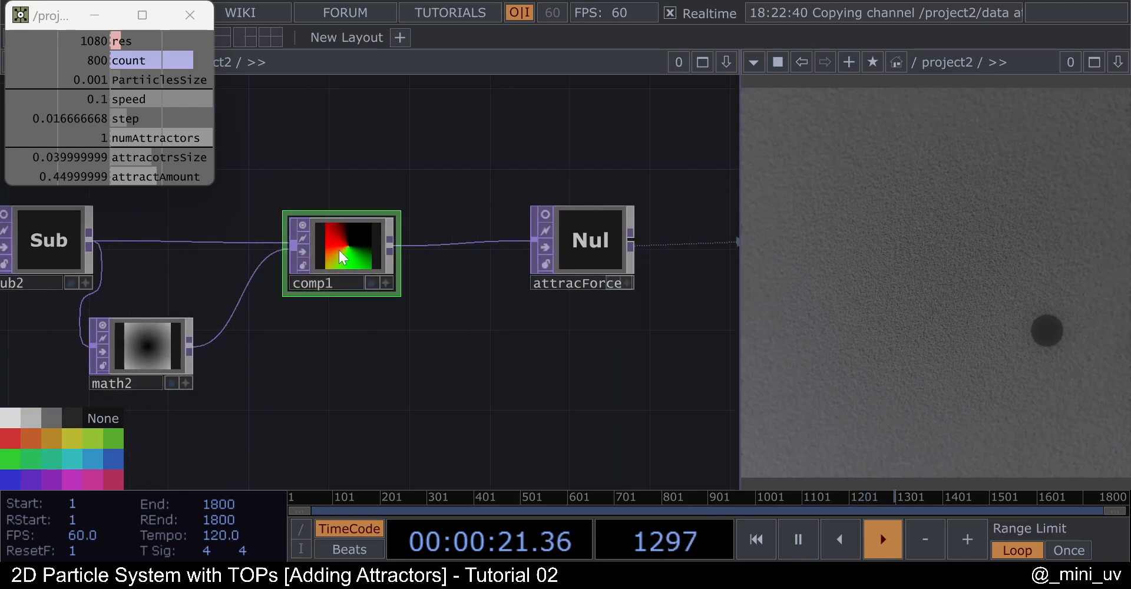
Move math2 slightly closer to comp1 and turn off the viewers of math2, sub2 and comp1.
{"action": "left_click_drag", "start_coordinate": [183, 209], "coordinate": [292, 227]}
{"action": "left_click", "coordinate": [112, 231]}
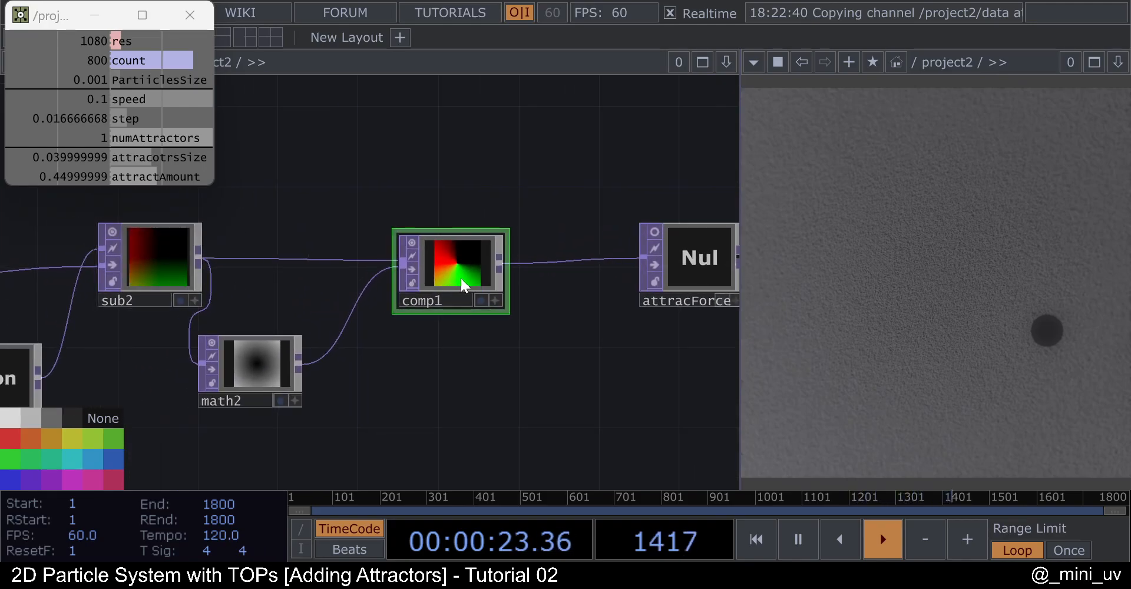
{"action": "left_click_drag", "start_coordinate": [250, 382], "coordinate": [291, 363]}
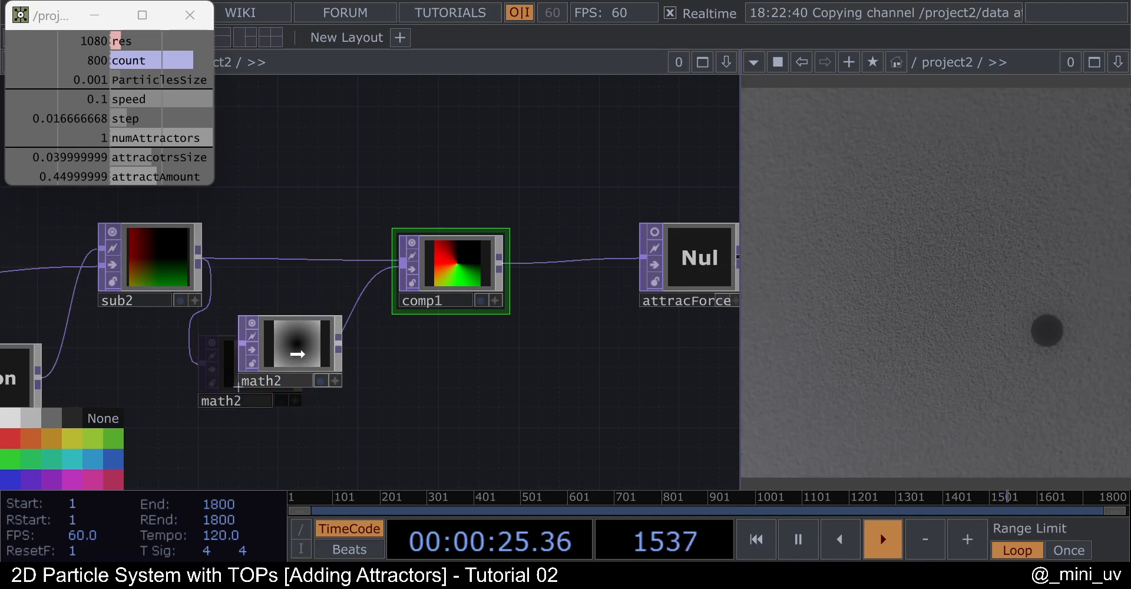
{"action": "left_click", "coordinate": [252, 323]}
{"action": "left_click", "coordinate": [112, 230]}
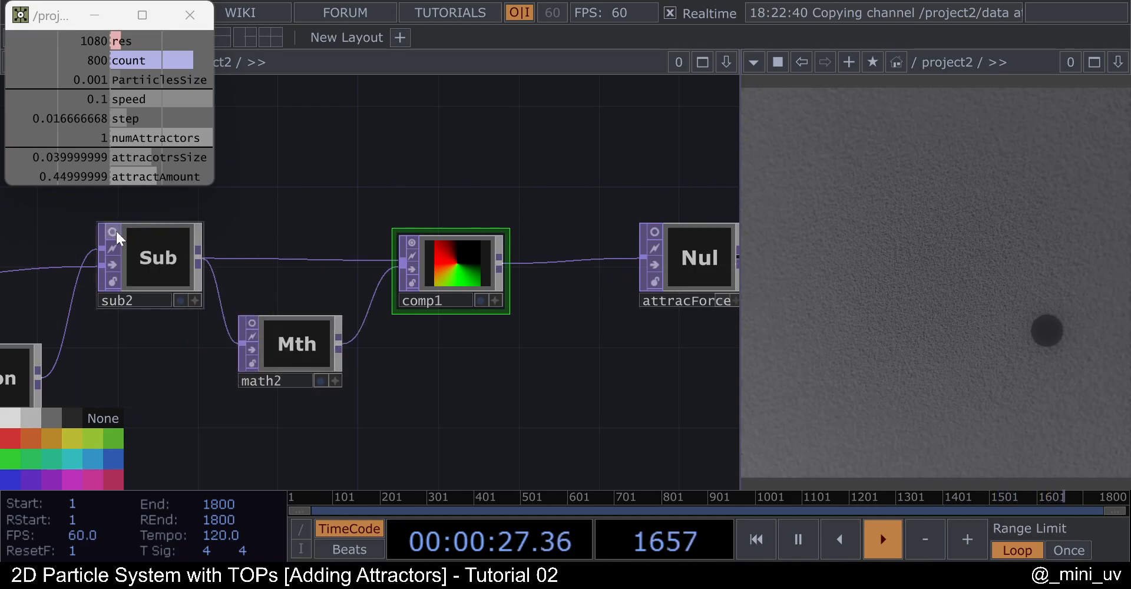
{"action": "left_click", "coordinate": [412, 243]}
Insert a Math TOP on the wire between render1 and the attractors null.
{"action": "left_click_drag", "start_coordinate": [485, 189], "coordinate": [41, 271]}
{"action": "scroll", "coordinate": [41, 270], "scroll_direction": "down", "scroll_amount": 6}
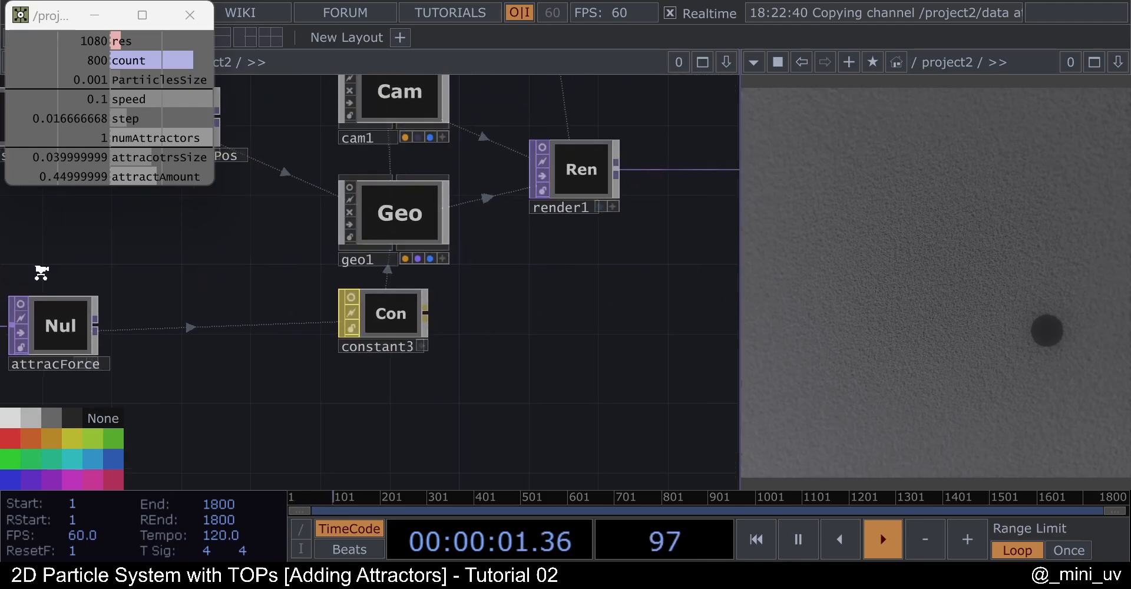
{"action": "left_click_drag", "start_coordinate": [410, 329], "coordinate": [379, 334]}
{"action": "scroll", "coordinate": [377, 339], "scroll_direction": "down", "scroll_amount": 3}
{"action": "scroll", "coordinate": [413, 295], "scroll_direction": "up", "scroll_amount": 5}
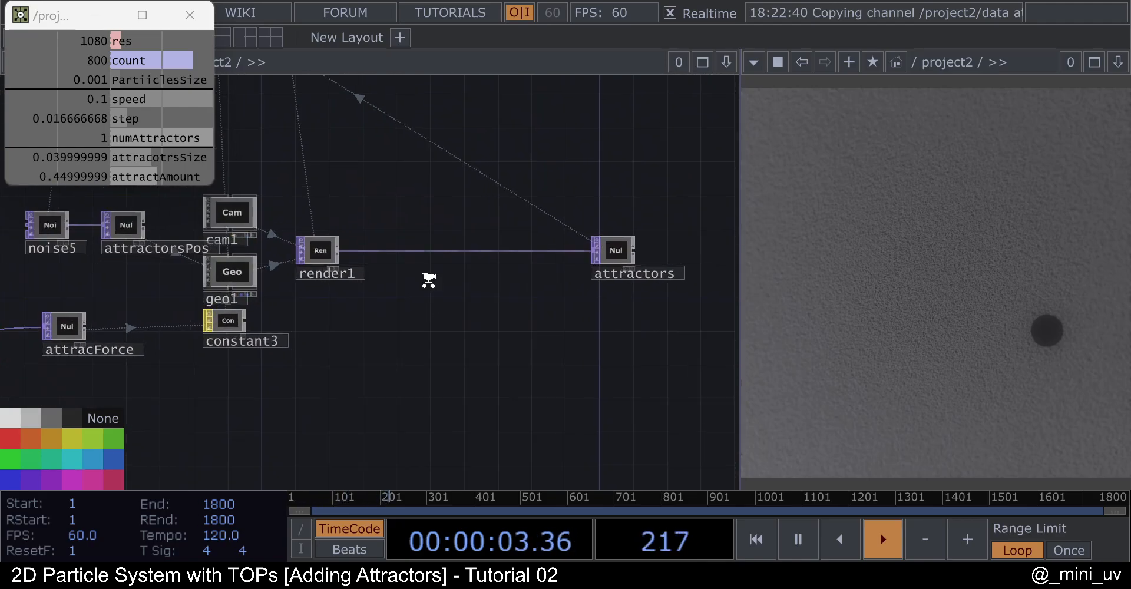
{"action": "left_click_drag", "start_coordinate": [435, 286], "coordinate": [361, 348]}
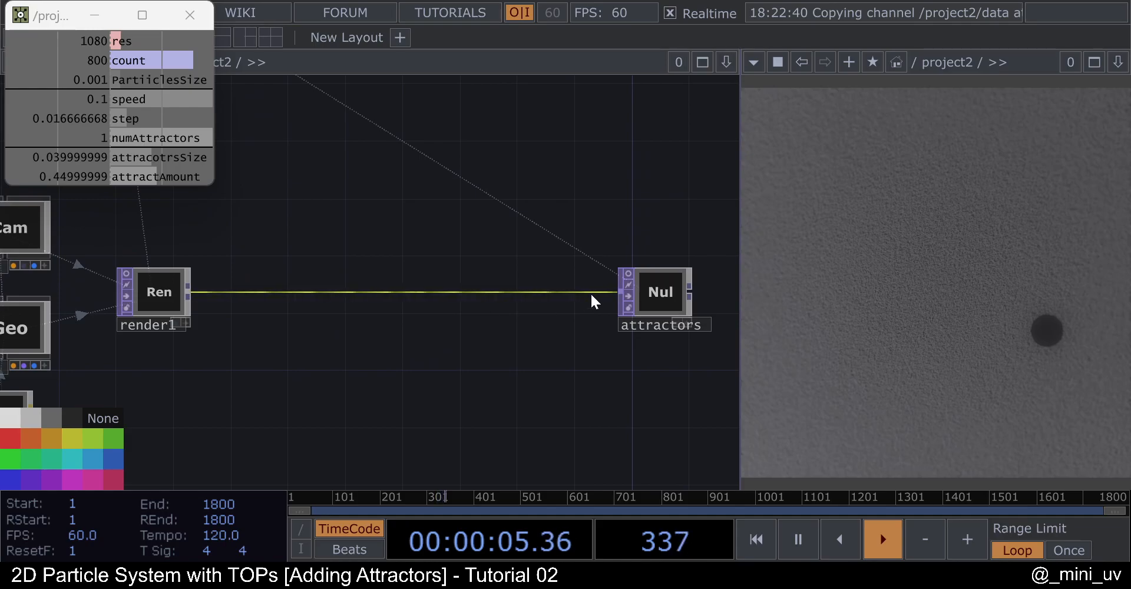
{"action": "right_click", "coordinate": [521, 291]}
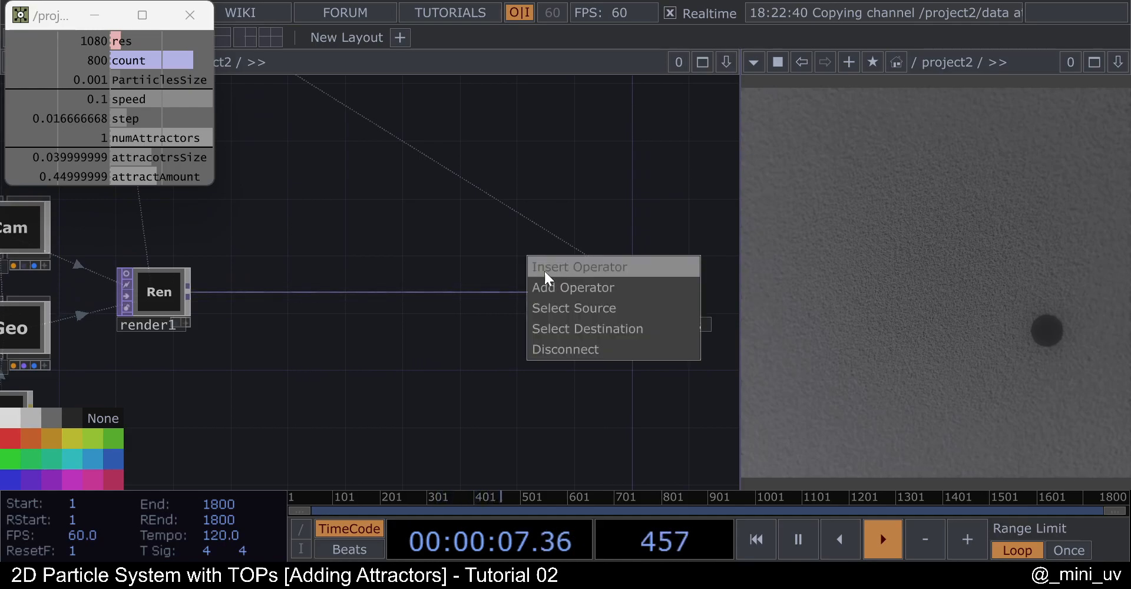
{"action": "left_click", "coordinate": [543, 269]}
{"action": "type", "text": "math"}
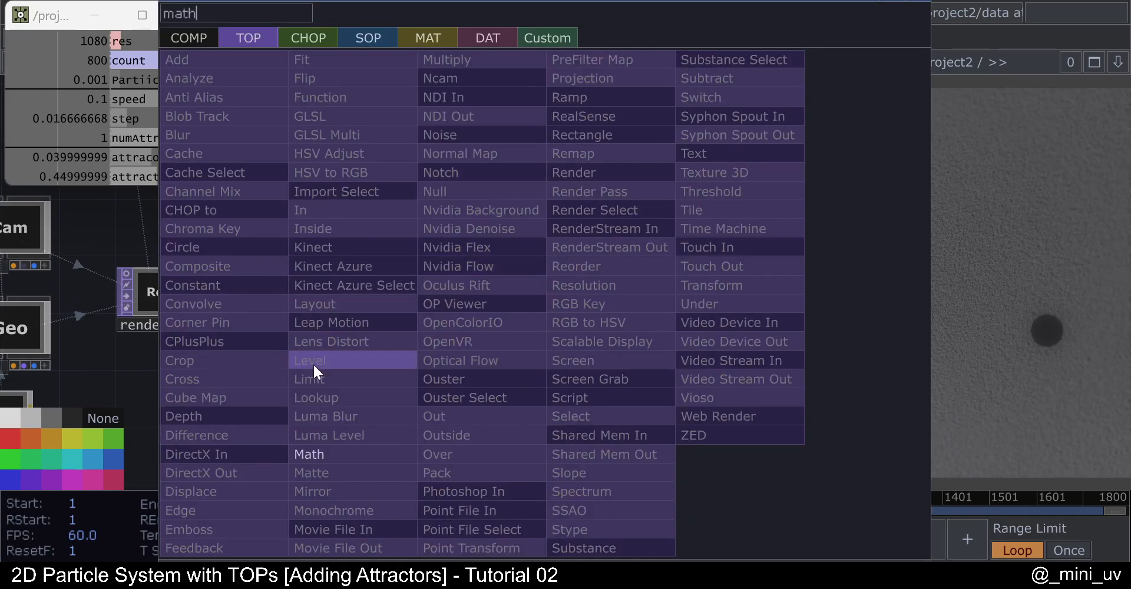
{"action": "left_click", "coordinate": [321, 455]}
{"action": "left_click", "coordinate": [540, 299]}
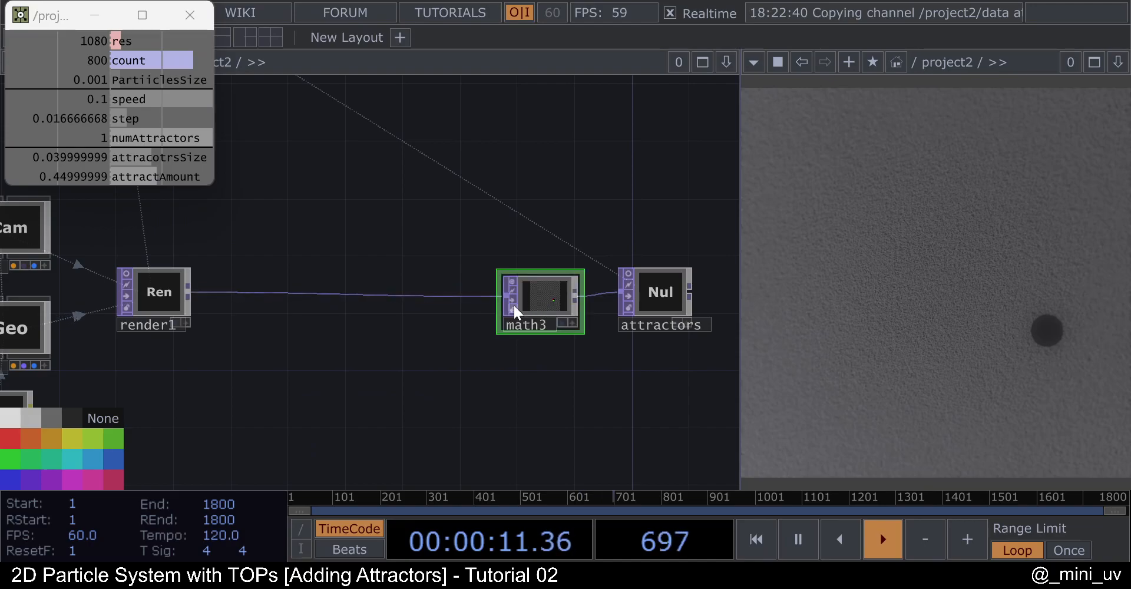
Link the Multiply value of math3 to the step channel of data as a CHOP reference.
{"action": "scroll", "coordinate": [527, 305], "scroll_direction": "down", "scroll_amount": 2}
{"action": "scroll", "coordinate": [521, 303], "scroll_direction": "up", "scroll_amount": 5}
{"action": "key", "text": "p"}
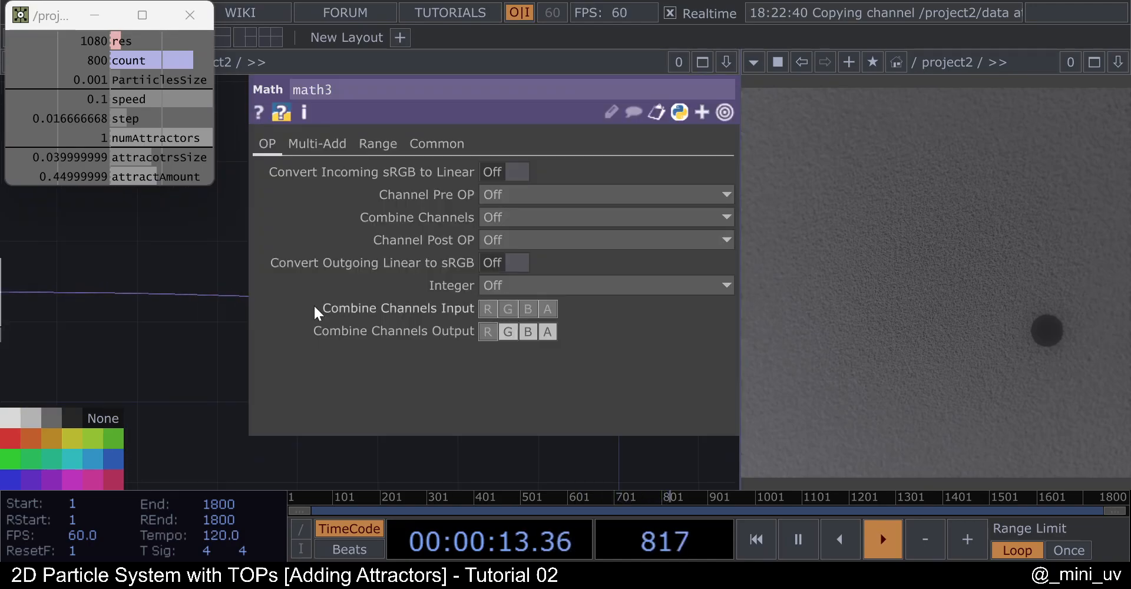
{"action": "left_click", "coordinate": [327, 144]}
{"action": "left_click_drag", "start_coordinate": [54, 304], "coordinate": [126, 393]}
{"action": "scroll", "coordinate": [93, 308], "scroll_direction": "down", "scroll_amount": 3}
{"action": "scroll", "coordinate": [127, 393], "scroll_direction": "down", "scroll_amount": 2}
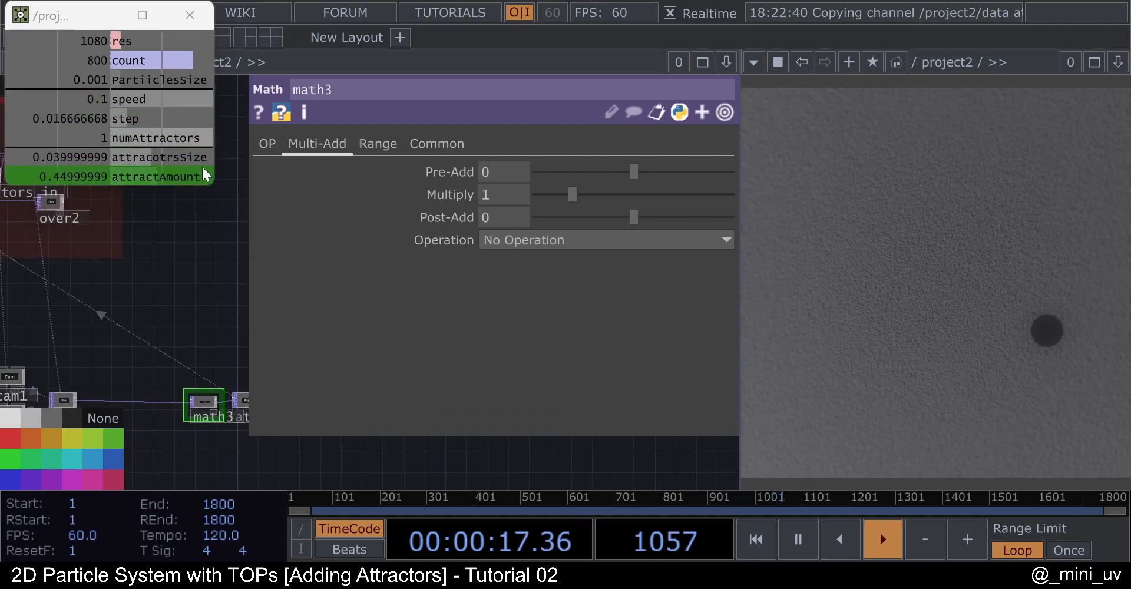
{"action": "left_click_drag", "start_coordinate": [122, 113], "coordinate": [494, 190]}
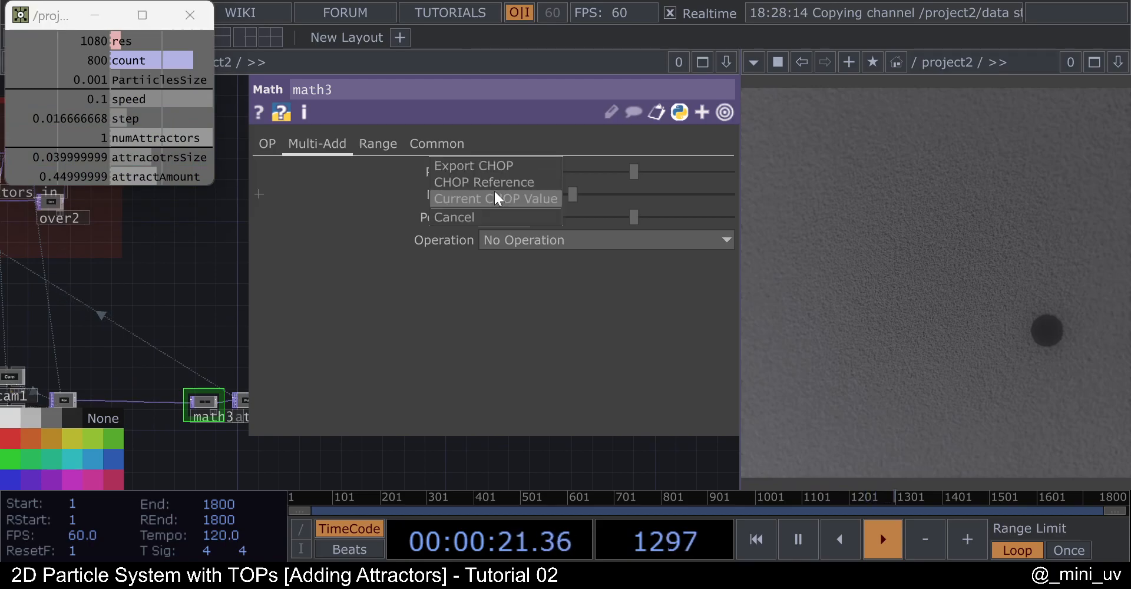
{"action": "left_click", "coordinate": [494, 184]}
Extend the Multiply expression of math3 to op('data')['step'] * op('data')['attractAmount'].
{"action": "type", "text": "*"}
{"action": "left_click_drag", "start_coordinate": [547, 216], "coordinate": [380, 220]}
{"action": "key", "text": "ctrl+c"}
{"action": "left_click", "coordinate": [560, 216]}
{"action": "key", "text": "ctrl+v"}
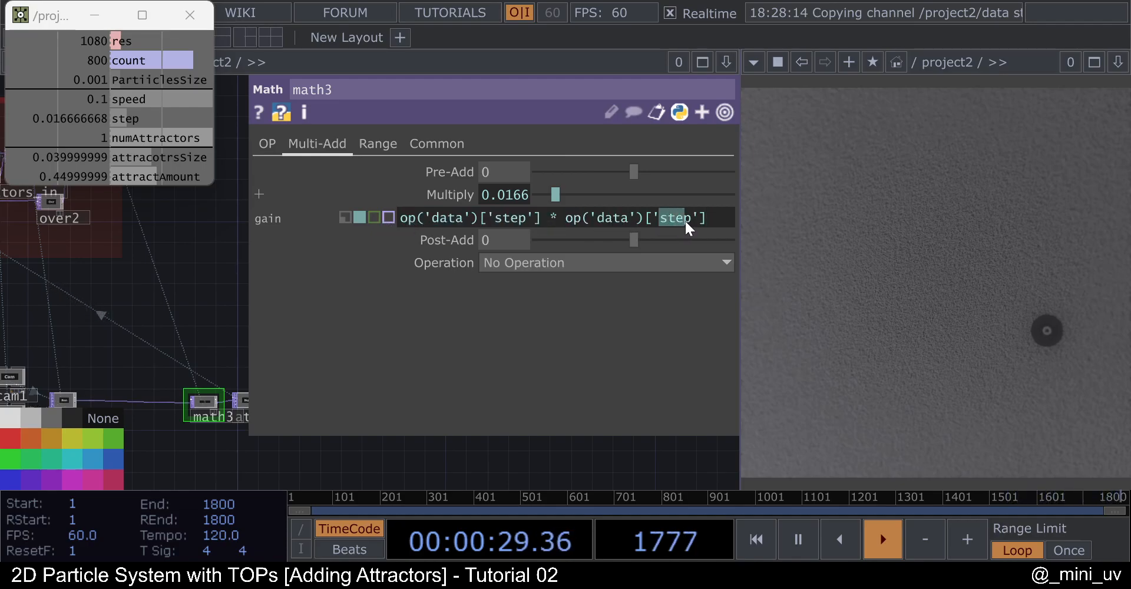
{"action": "type", "text": "attractAm"}
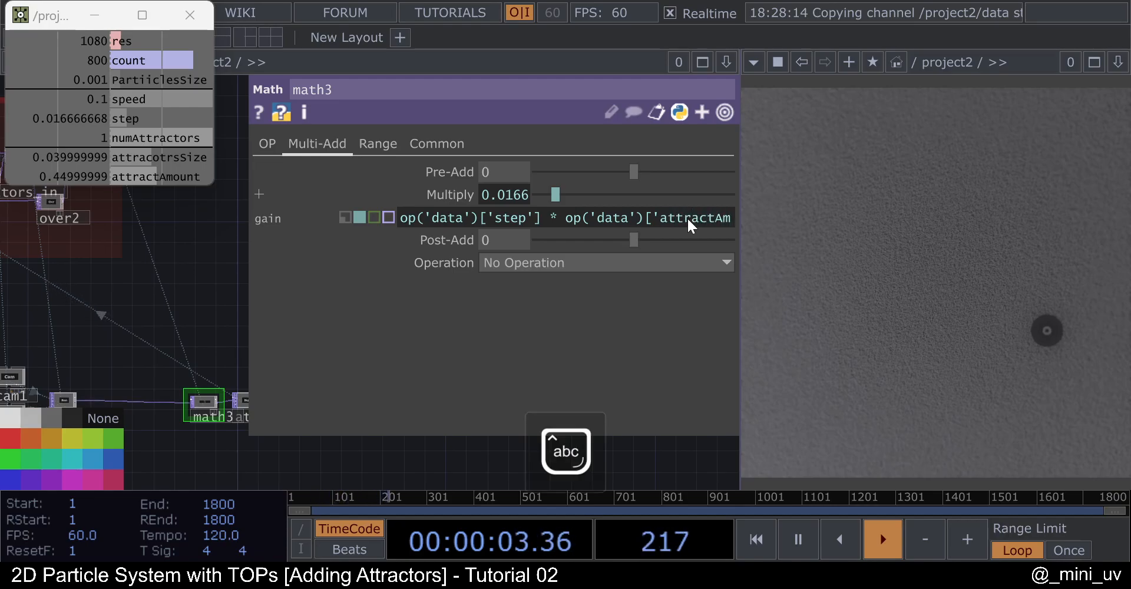
{"action": "type", "text": "ount']"}
{"action": "key", "text": "Return"}
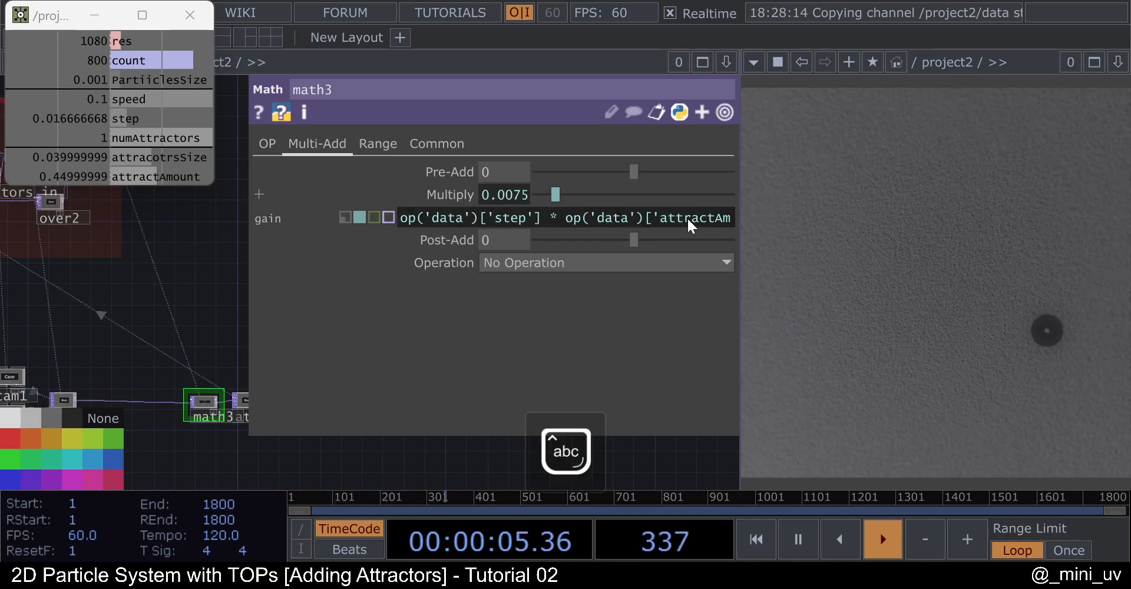
{"action": "left_click", "coordinate": [211, 306]}
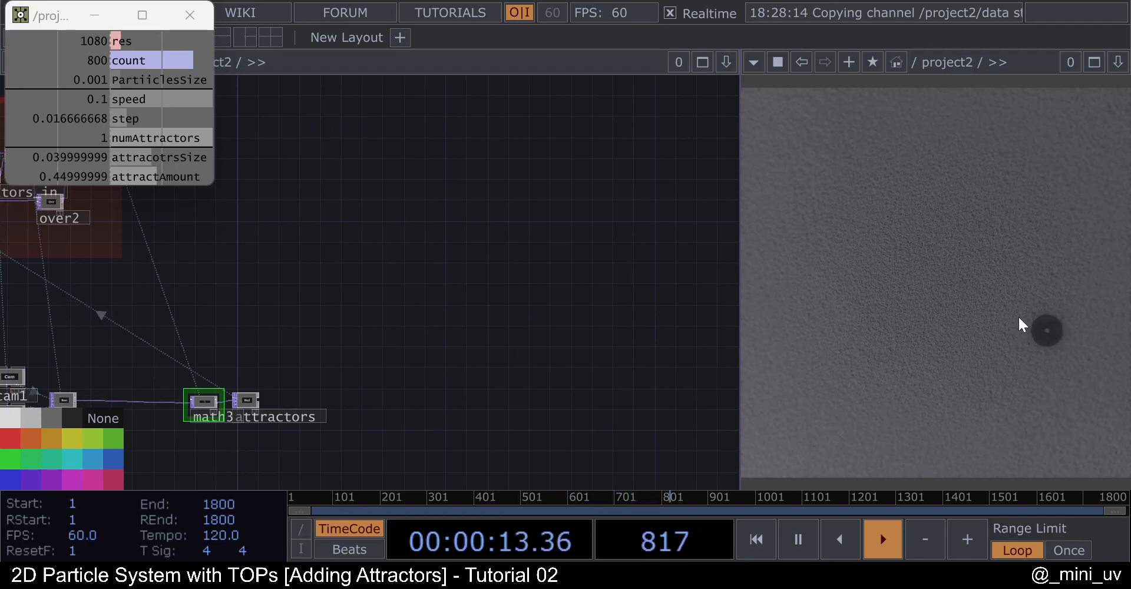
In the data constant, set attracotrsSize to 0.1 and attractAmount to 0.09.
{"action": "scroll", "coordinate": [589, 311], "scroll_direction": "down", "scroll_amount": 5}
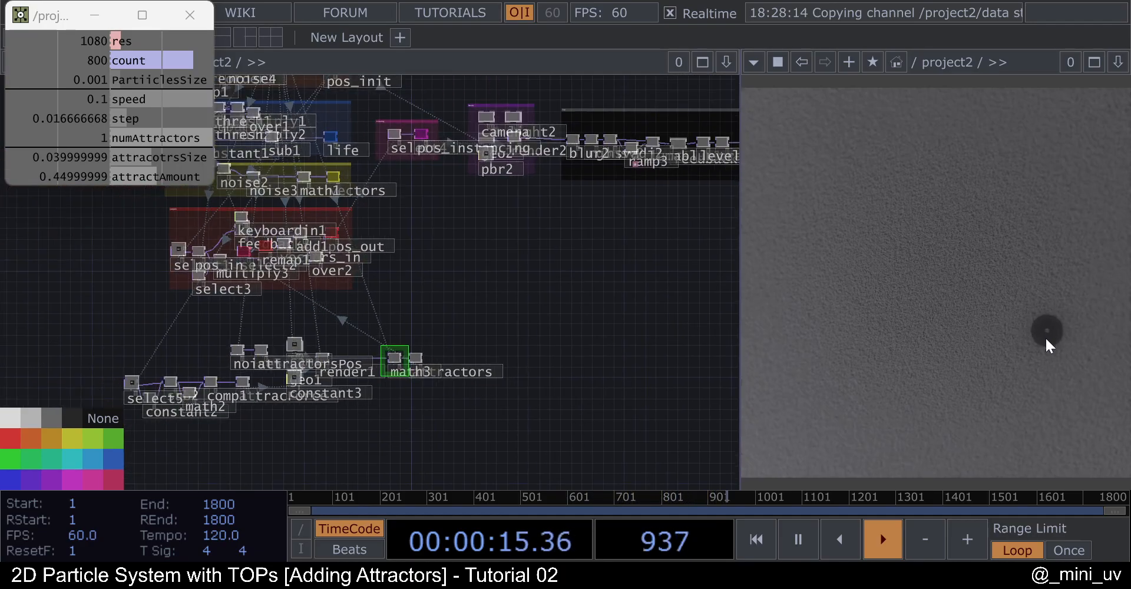
{"action": "left_click_drag", "start_coordinate": [478, 332], "coordinate": [586, 295]}
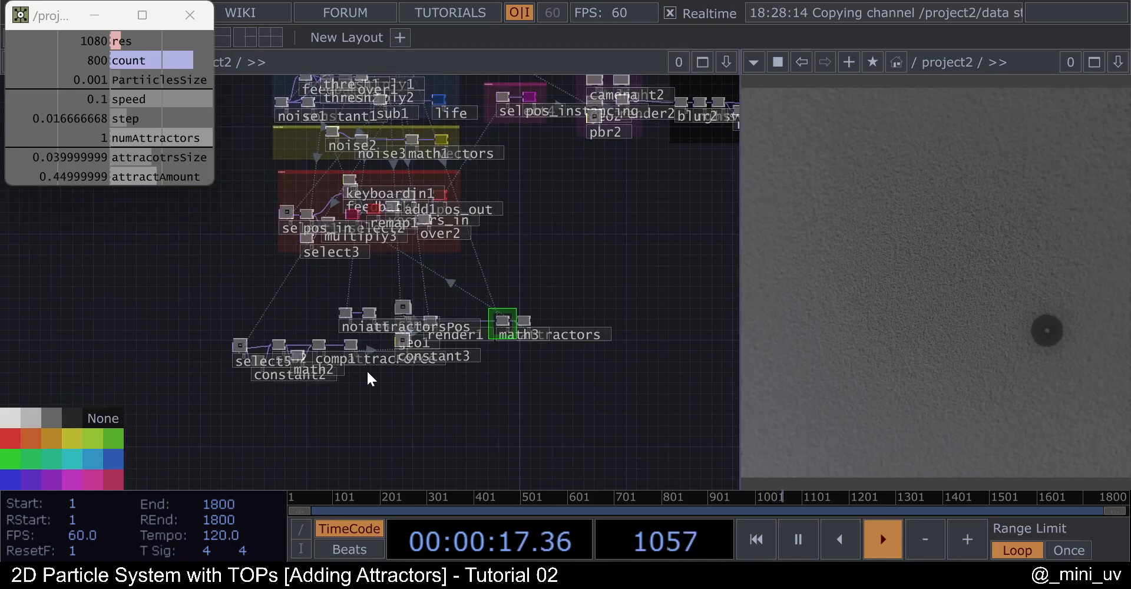
{"action": "scroll", "coordinate": [412, 330], "scroll_direction": "up", "scroll_amount": 8}
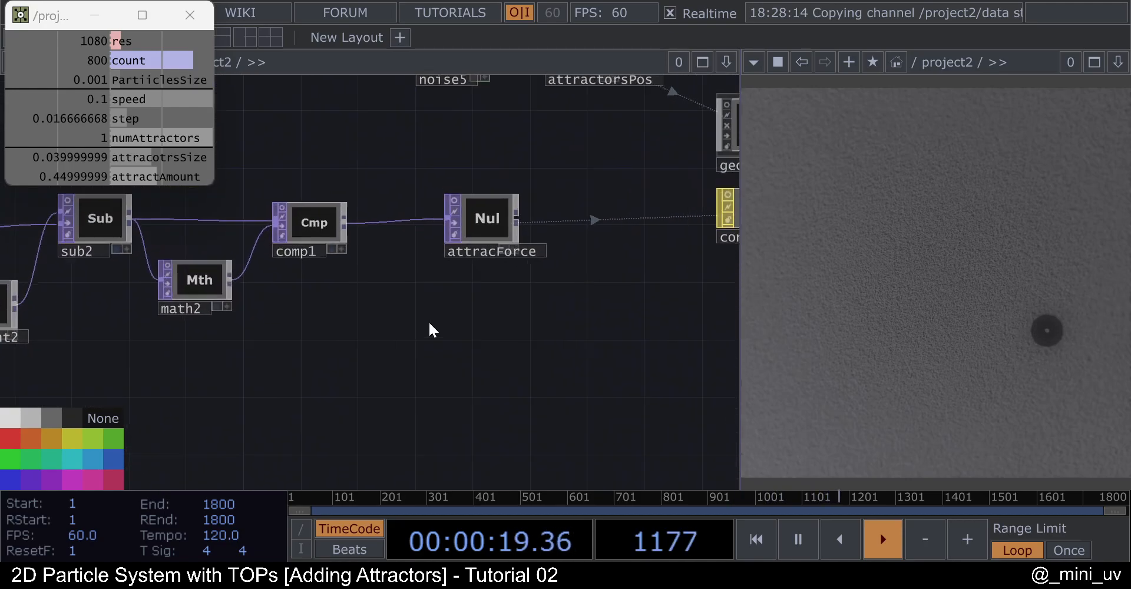
{"action": "scroll", "coordinate": [477, 218], "scroll_direction": "down", "scroll_amount": 8}
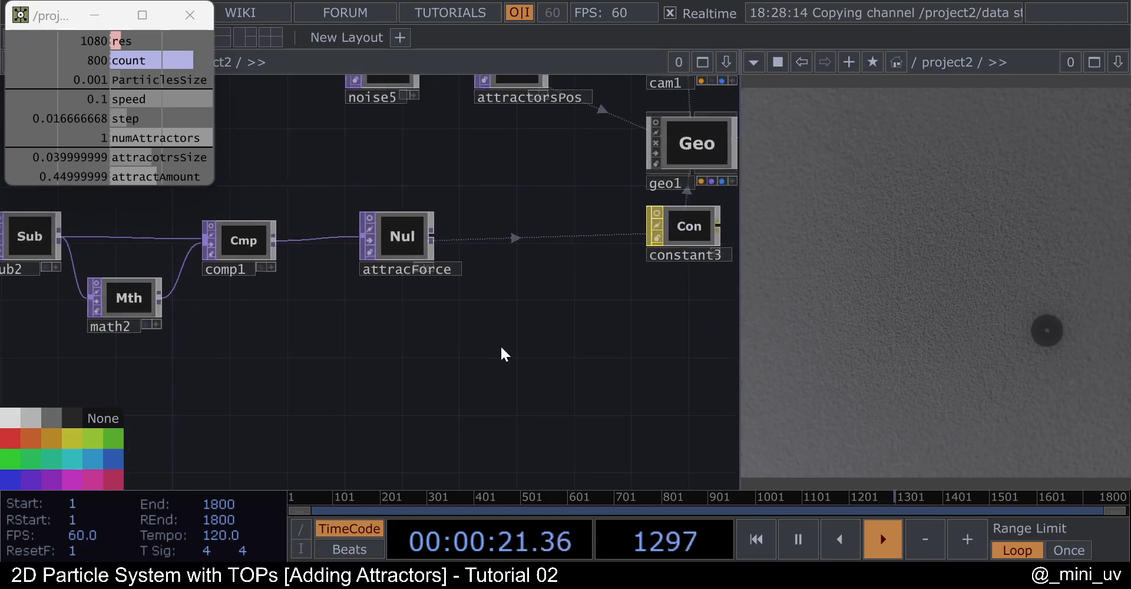
{"action": "left_click_drag", "start_coordinate": [509, 265], "coordinate": [363, 338]}
{"action": "scroll", "coordinate": [364, 337], "scroll_direction": "down", "scroll_amount": 8}
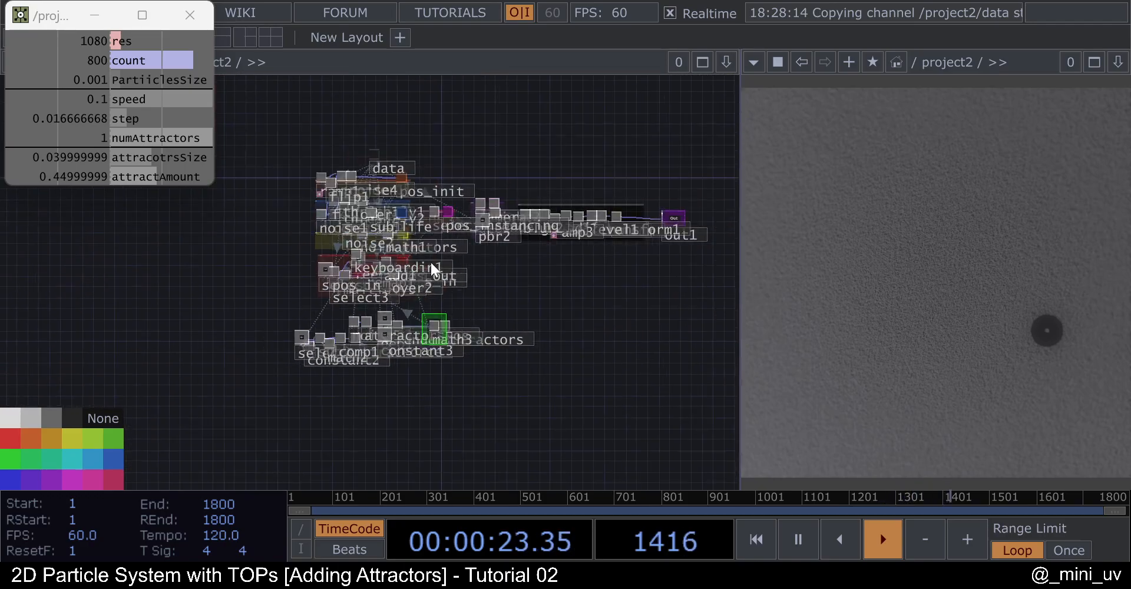
{"action": "scroll", "coordinate": [377, 159], "scroll_direction": "up", "scroll_amount": 8}
{"action": "left_click", "coordinate": [282, 173]}
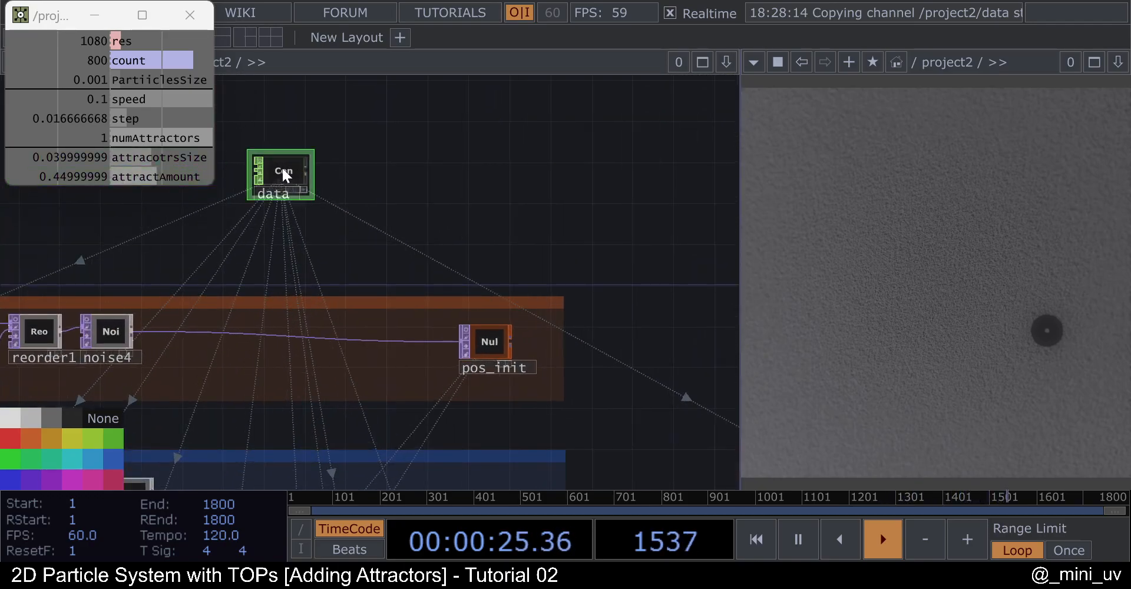
{"action": "key", "text": "p"}
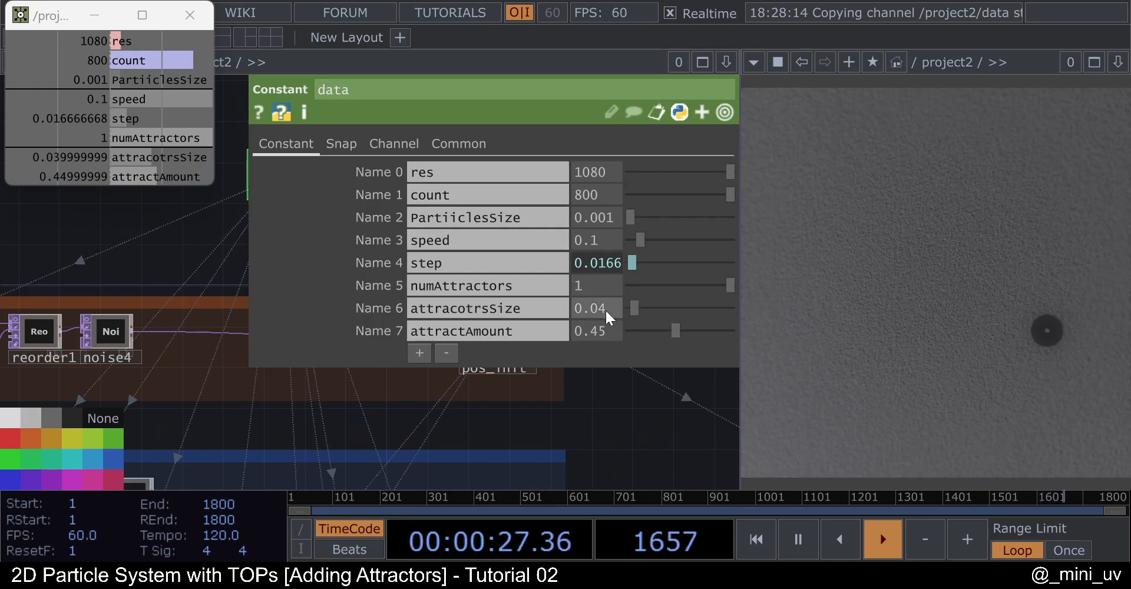
{"action": "type", "text": "1"}
{"action": "key", "text": "Return"}
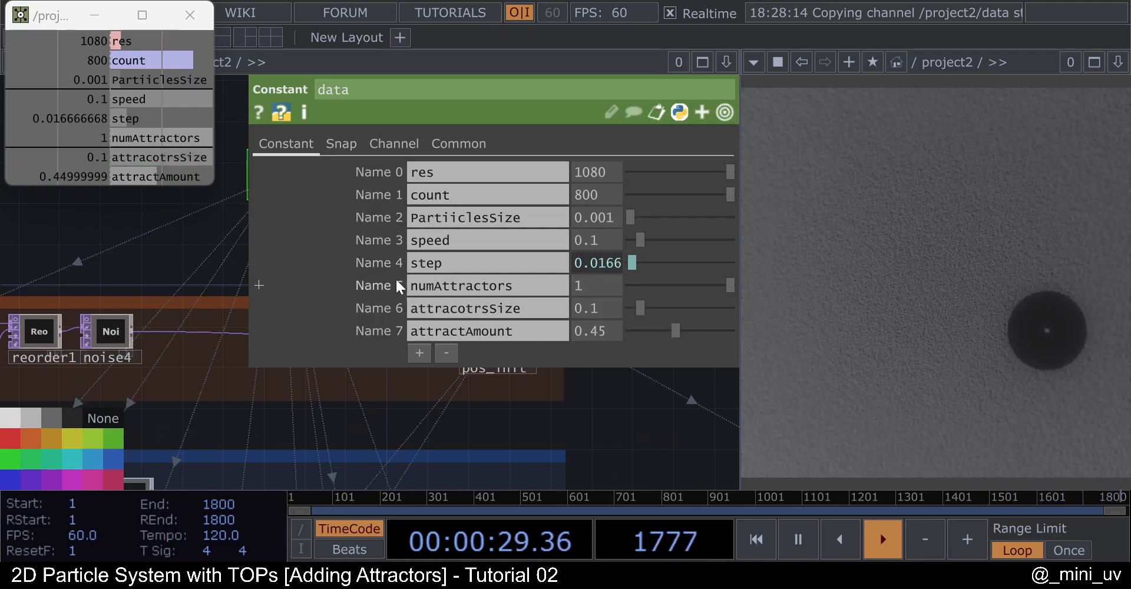
{"action": "left_click_drag", "start_coordinate": [676, 332], "coordinate": [645, 346]}
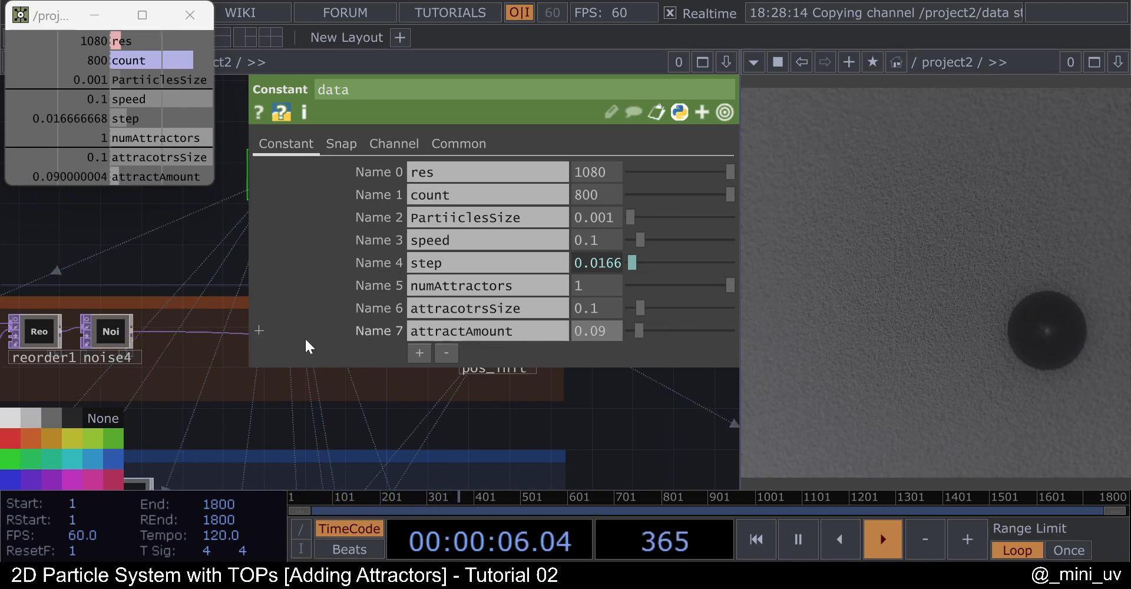
Set attracotrsSize in the data constant to 0.5.
{"action": "left_click", "coordinate": [604, 300]}
{"action": "key", "text": "BackSpace"}
{"action": "type", "text": "5"}
{"action": "key", "text": "Return"}
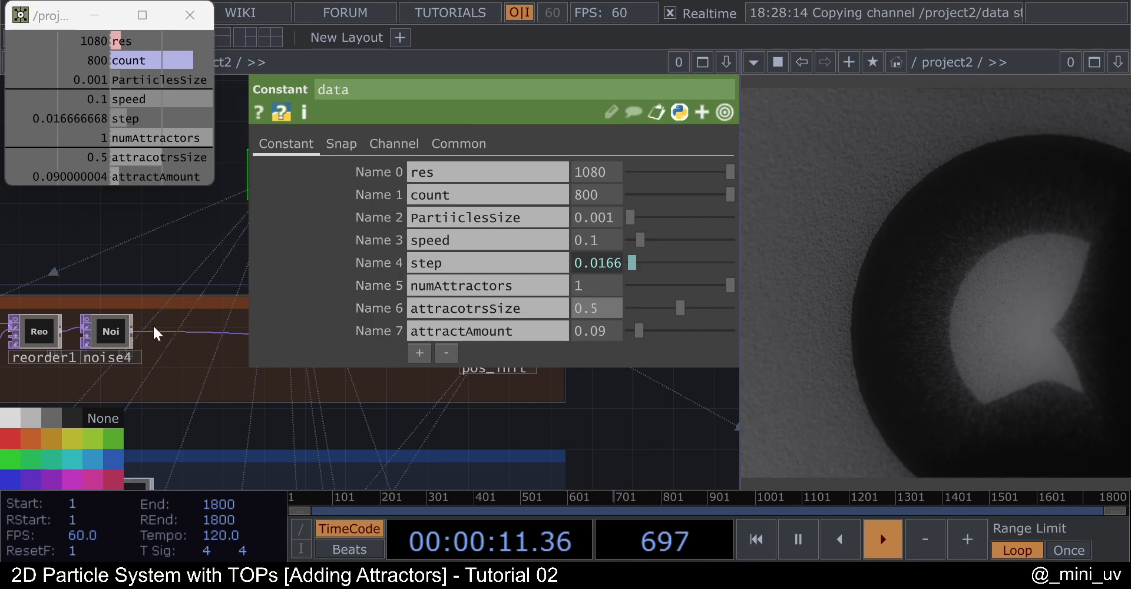
Raise Brightness 1 of level1 in the post-processing chain to 1.026.
{"action": "scroll", "coordinate": [72, 336], "scroll_direction": "down", "scroll_amount": 3}
{"action": "scroll", "coordinate": [72, 336], "scroll_direction": "down", "scroll_amount": 3}
{"action": "scroll", "coordinate": [467, 407], "scroll_direction": "down", "scroll_amount": 3}
{"action": "scroll", "coordinate": [257, 458], "scroll_direction": "up", "scroll_amount": 3}
{"action": "left_click_drag", "start_coordinate": [200, 452], "coordinate": [189, 414]}
{"action": "left_click_drag", "start_coordinate": [471, 407], "coordinate": [253, 407]}
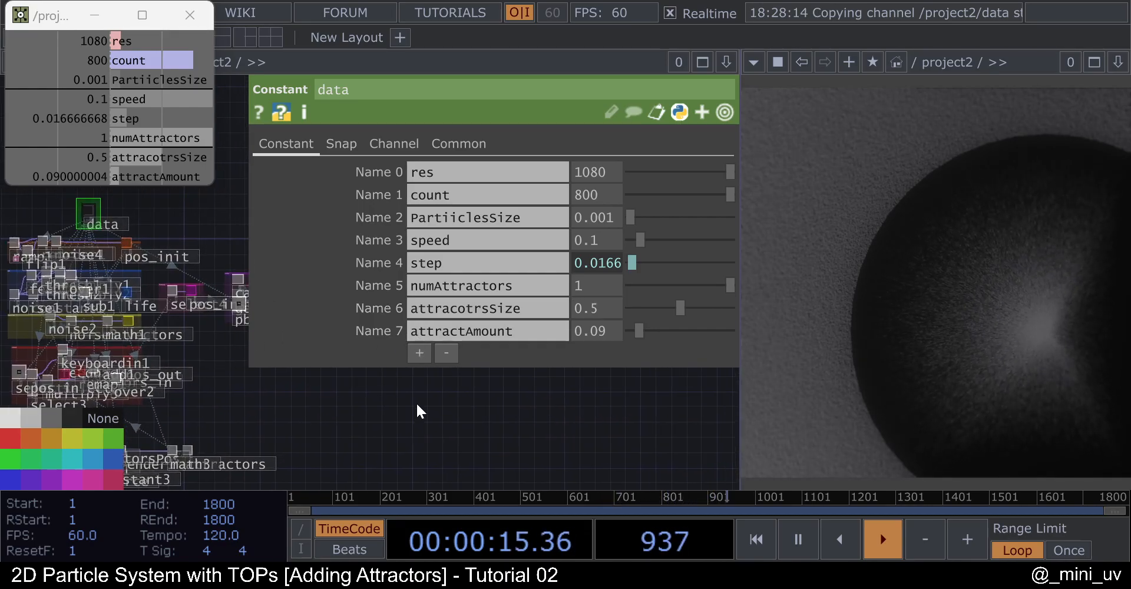
{"action": "key", "text": "p"}
{"action": "scroll", "coordinate": [407, 307], "scroll_direction": "up", "scroll_amount": 8}
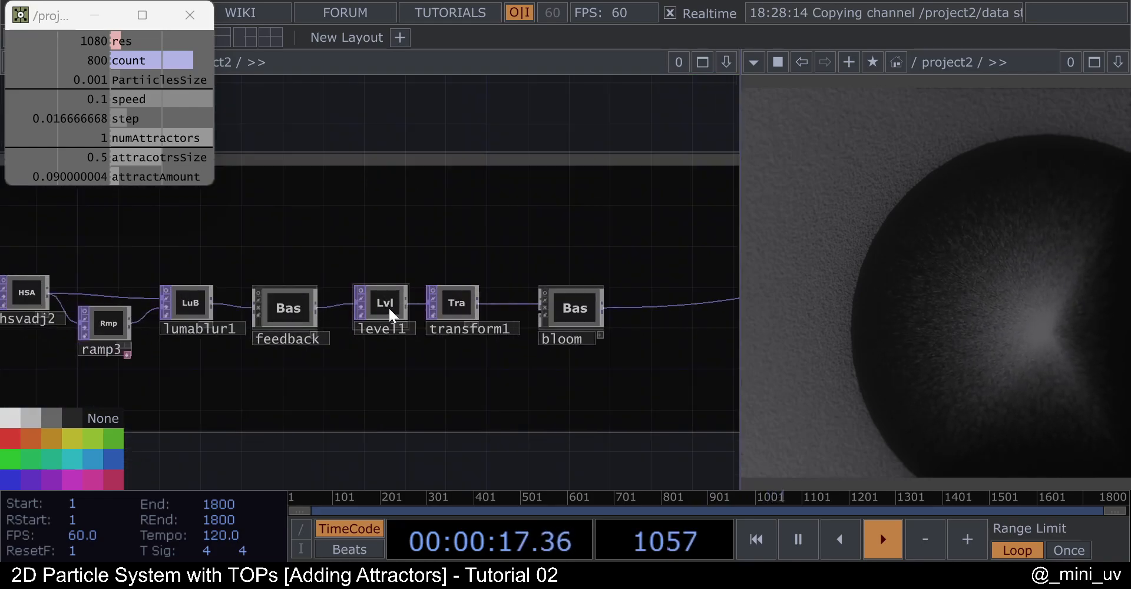
{"action": "left_click", "coordinate": [387, 306]}
{"action": "key", "text": "p"}
{"action": "left_click_drag", "start_coordinate": [591, 240], "coordinate": [615, 241]}
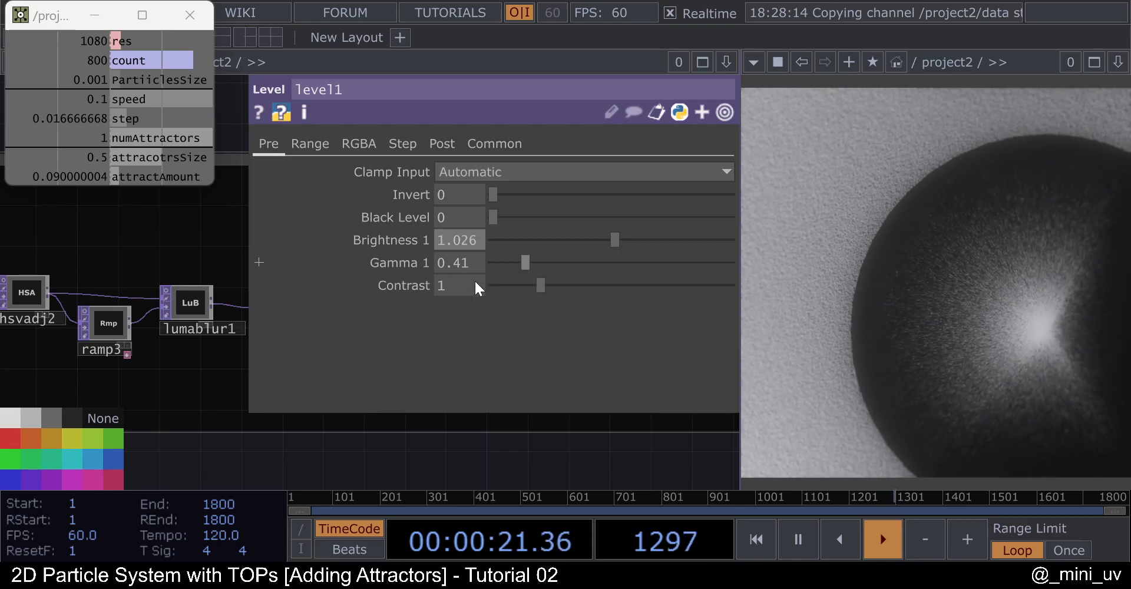
{"action": "key", "text": "p"}
Insert a Blur TOP on the connection between render1 and math3.
{"action": "scroll", "coordinate": [407, 415], "scroll_direction": "down", "scroll_amount": 10}
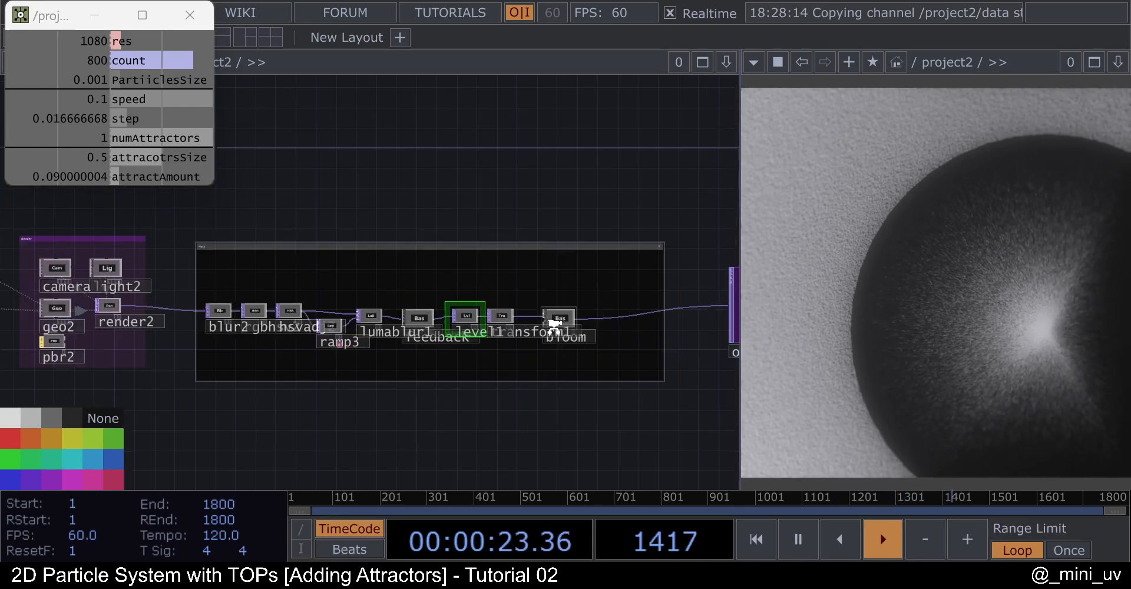
{"action": "scroll", "coordinate": [422, 404], "scroll_direction": "up", "scroll_amount": 10}
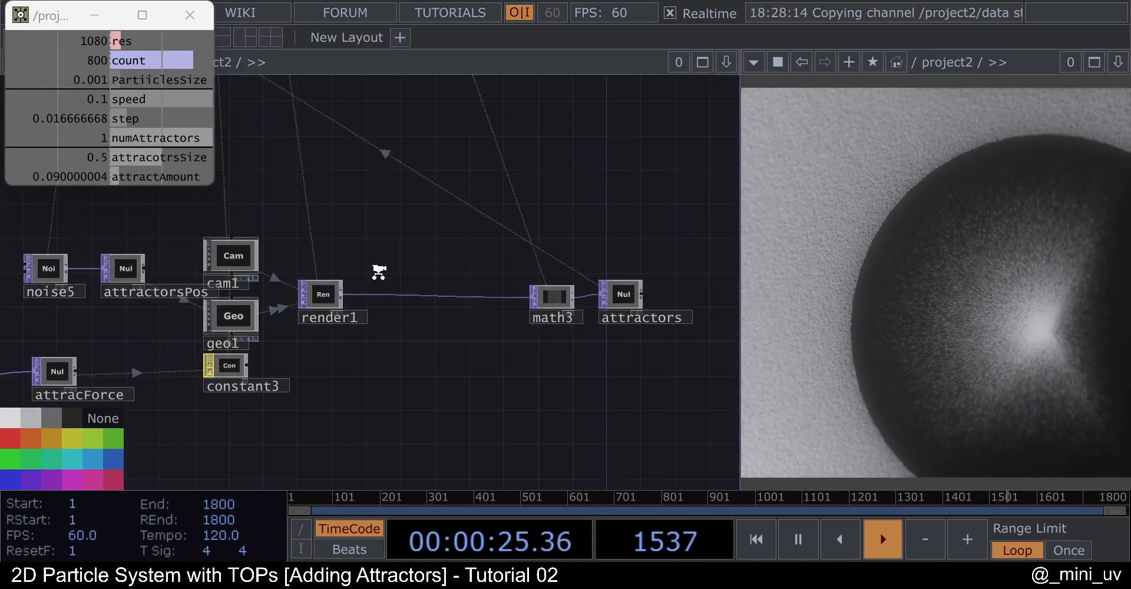
{"action": "scroll", "coordinate": [377, 312], "scroll_direction": "up", "scroll_amount": 3}
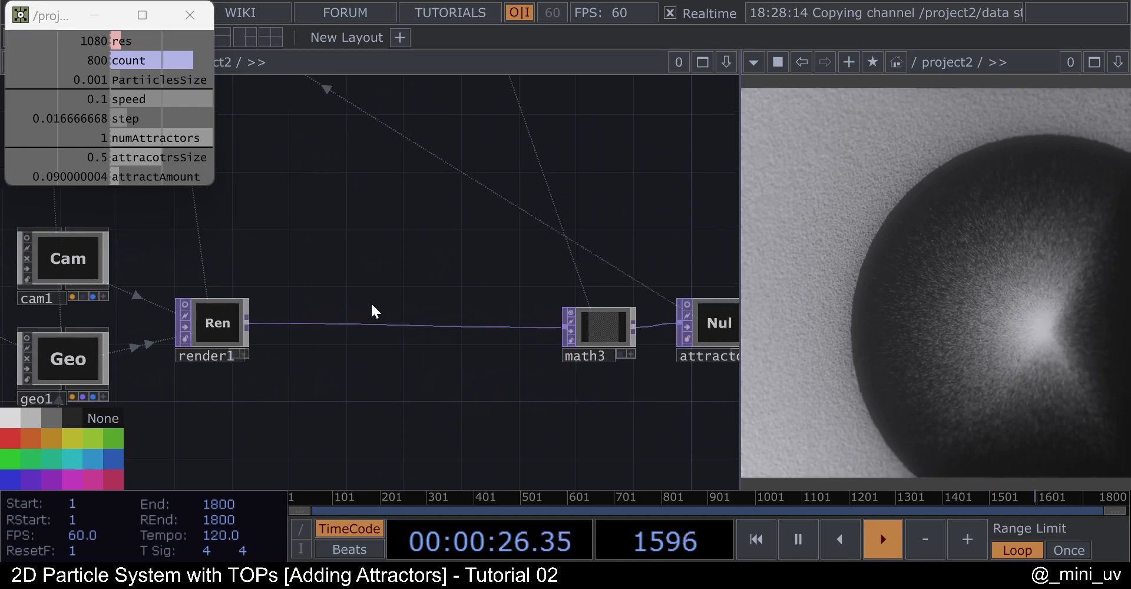
{"action": "right_click", "coordinate": [410, 332]}
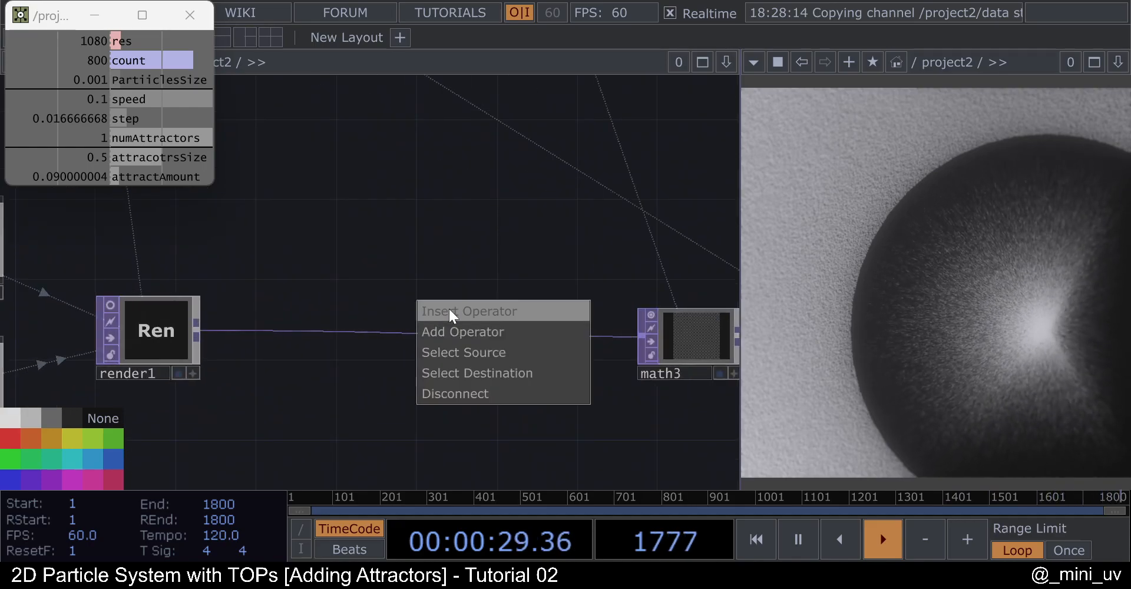
{"action": "left_click", "coordinate": [448, 307]}
{"action": "type", "text": "blu"}
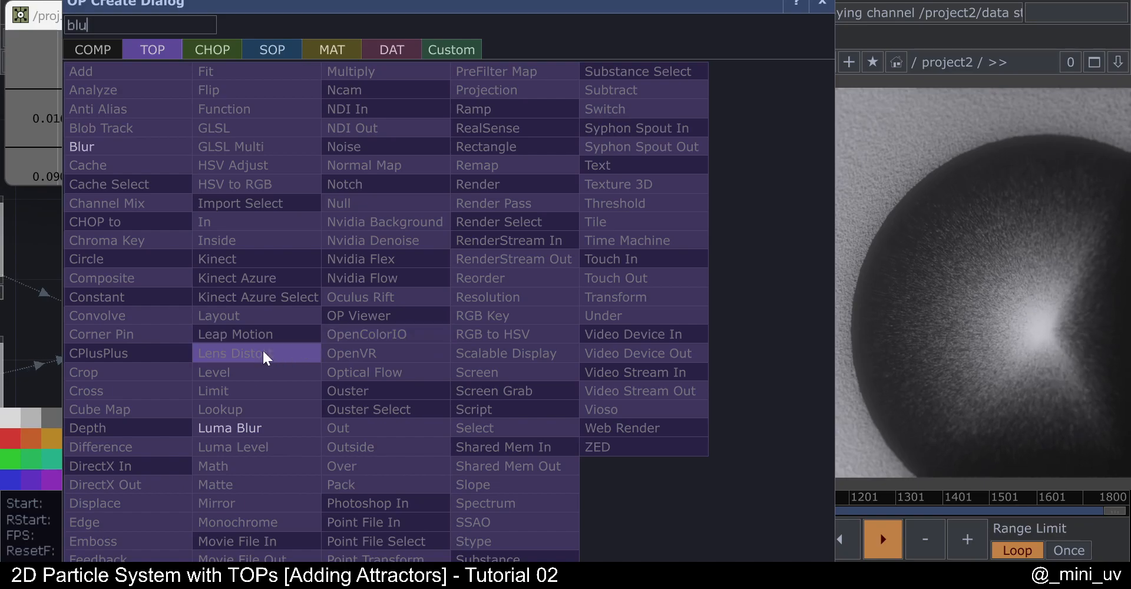
{"action": "left_click", "coordinate": [143, 145]}
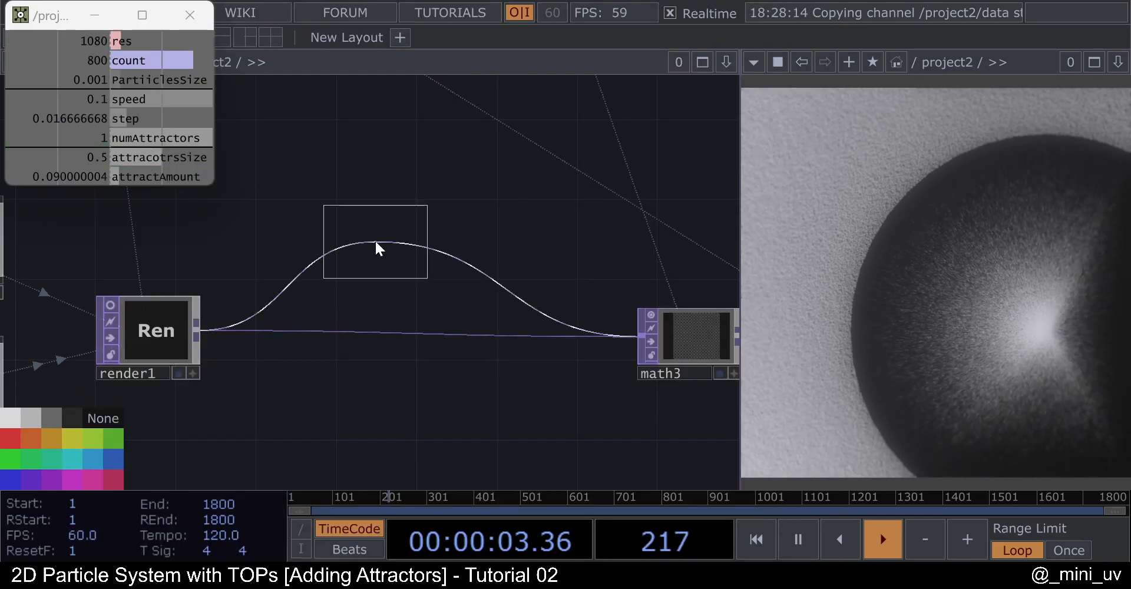
{"action": "left_click", "coordinate": [527, 343]}
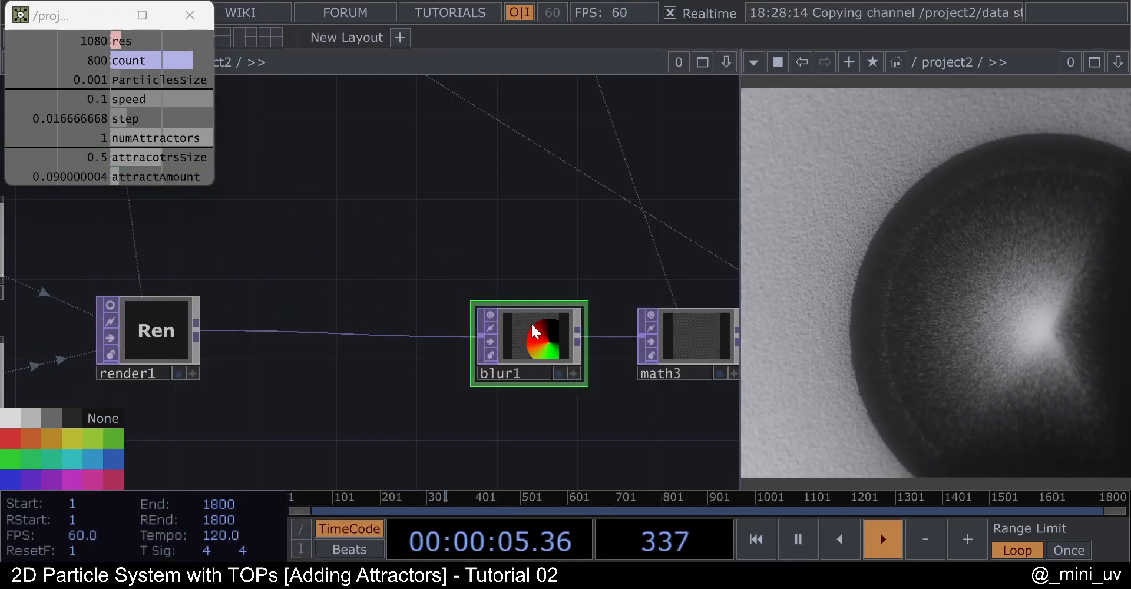
Raise the Filter Size of blur1 to 21, then adjust it once more to soften the attractors further.
{"action": "key", "text": "p"}
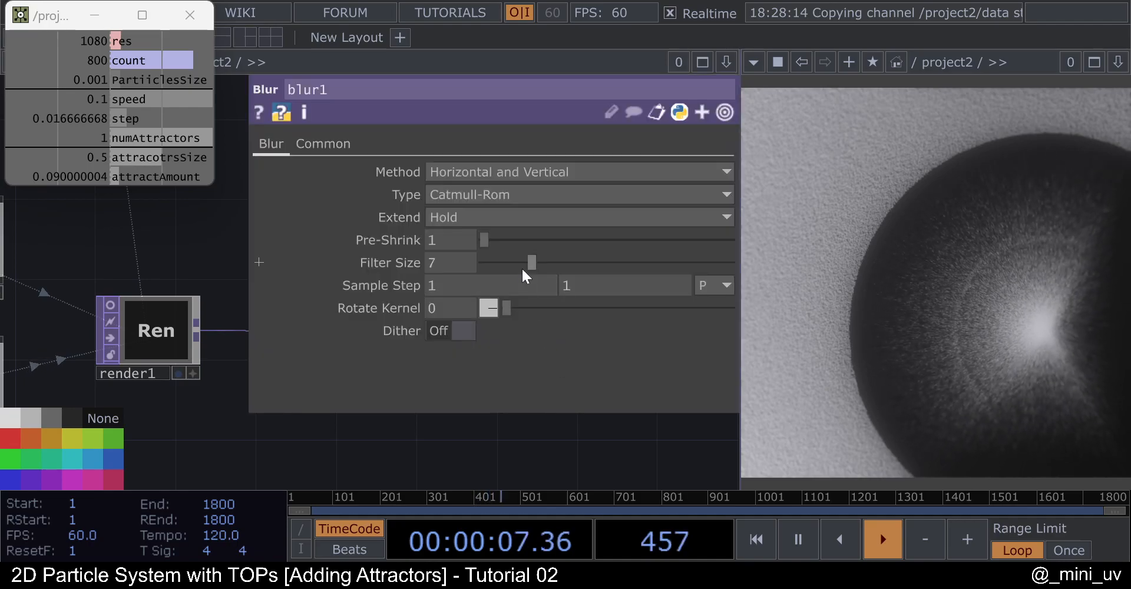
{"action": "type", "text": "21"}
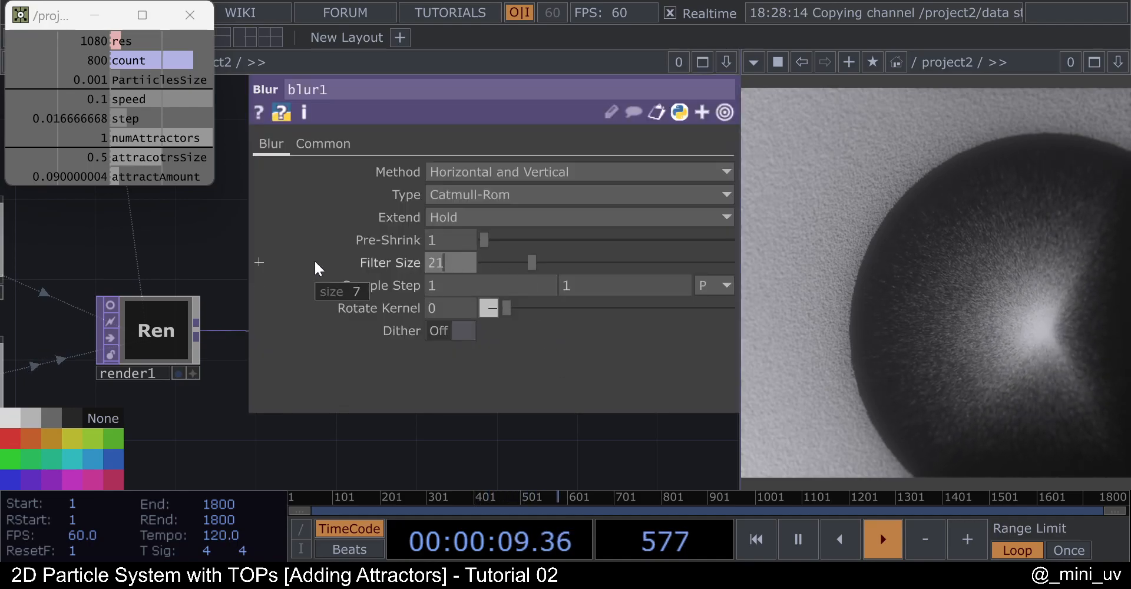
{"action": "key", "text": "Return"}
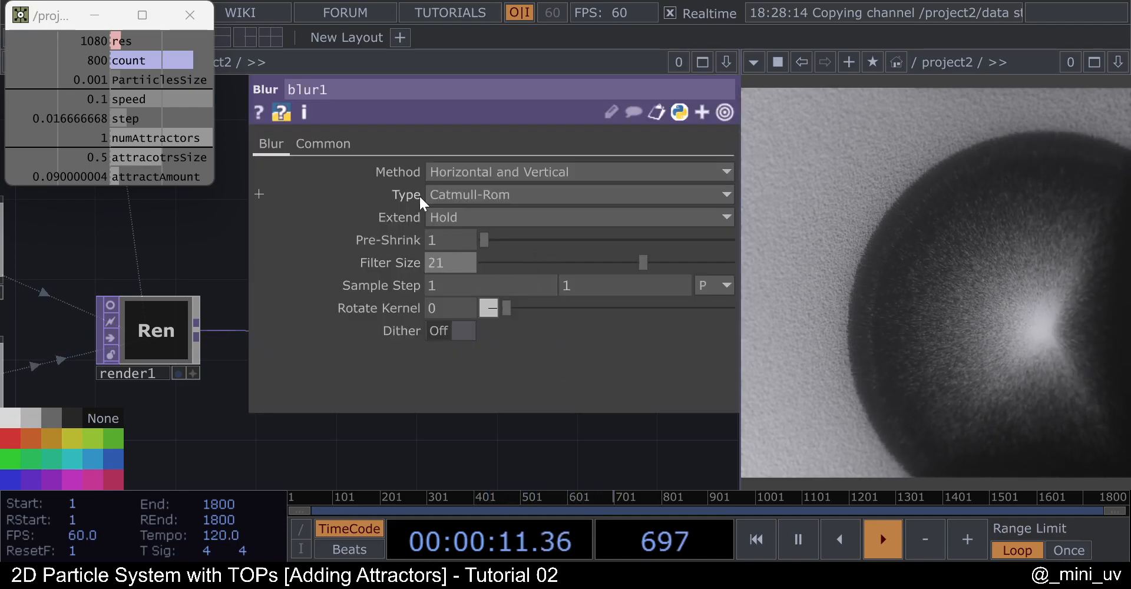
{"action": "type", "text": "4"}
{"action": "key", "text": "Return"}
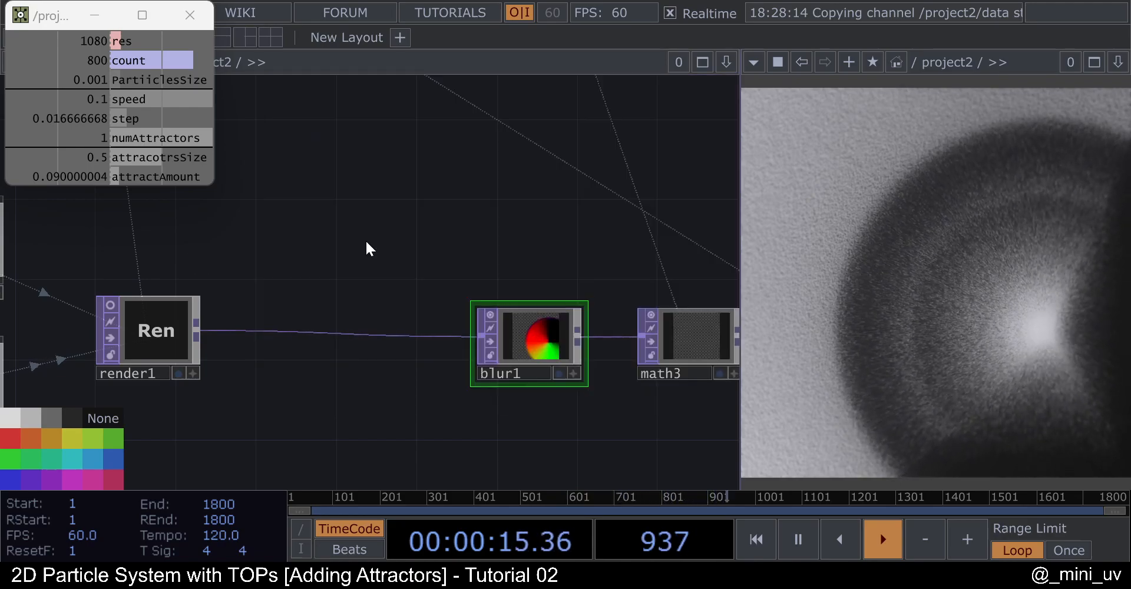
In the data constant, set attracotrsSize to 0.04 and numAttractors to 10.
{"action": "scroll", "coordinate": [369, 304], "scroll_direction": "down", "scroll_amount": 3}
{"action": "scroll", "coordinate": [412, 321], "scroll_direction": "up", "scroll_amount": 6}
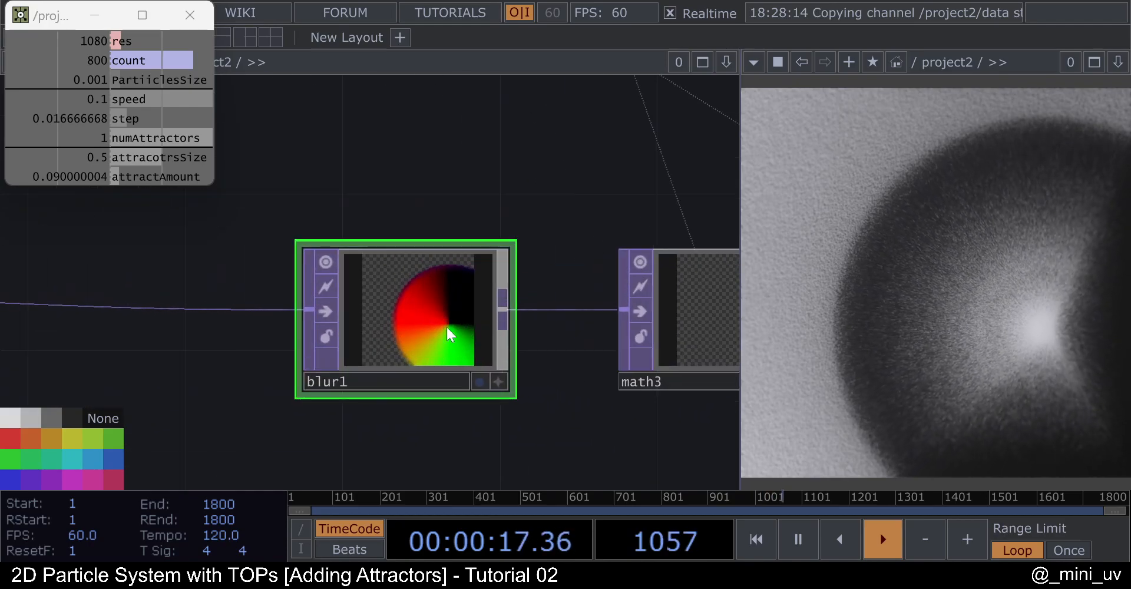
{"action": "scroll", "coordinate": [447, 327], "scroll_direction": "down", "scroll_amount": 5}
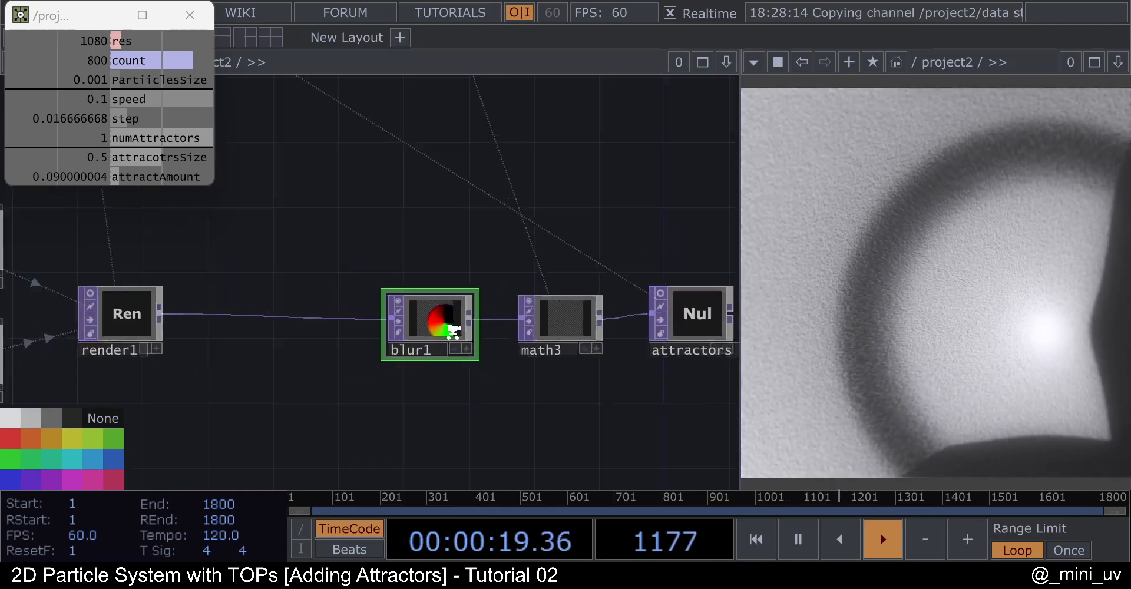
{"action": "left_click_drag", "start_coordinate": [323, 361], "coordinate": [472, 335]}
{"action": "scroll", "coordinate": [470, 334], "scroll_direction": "down", "scroll_amount": 2}
{"action": "scroll", "coordinate": [140, 358], "scroll_direction": "up", "scroll_amount": 4}
{"action": "scroll", "coordinate": [165, 348], "scroll_direction": "down", "scroll_amount": 4}
{"action": "left_click_drag", "start_coordinate": [376, 229], "coordinate": [385, 229]}
{"action": "scroll", "coordinate": [448, 212], "scroll_direction": "down", "scroll_amount": 5}
{"action": "scroll", "coordinate": [424, 218], "scroll_direction": "up", "scroll_amount": 8}
{"action": "left_click", "coordinate": [395, 178]}
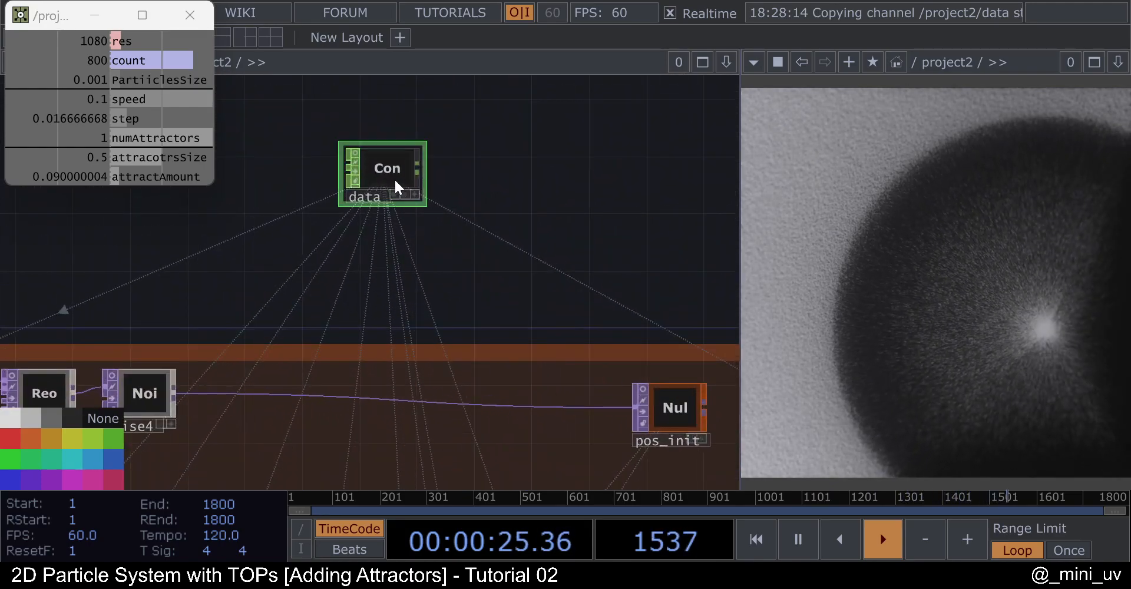
{"action": "key", "text": "p"}
{"action": "left_click", "coordinate": [606, 309]}
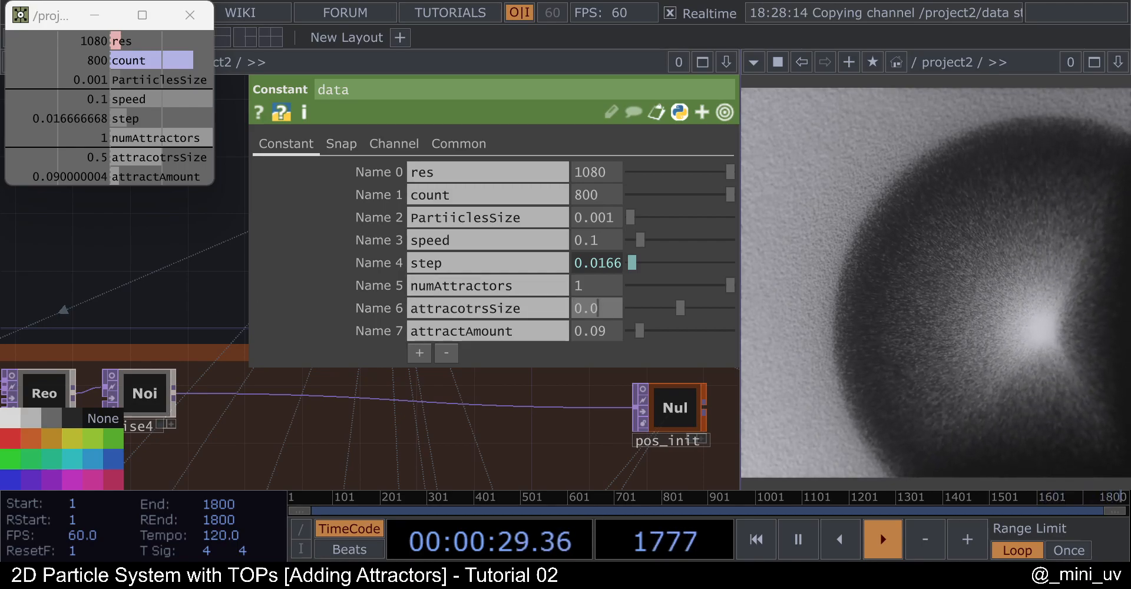
{"action": "key", "text": "Return"}
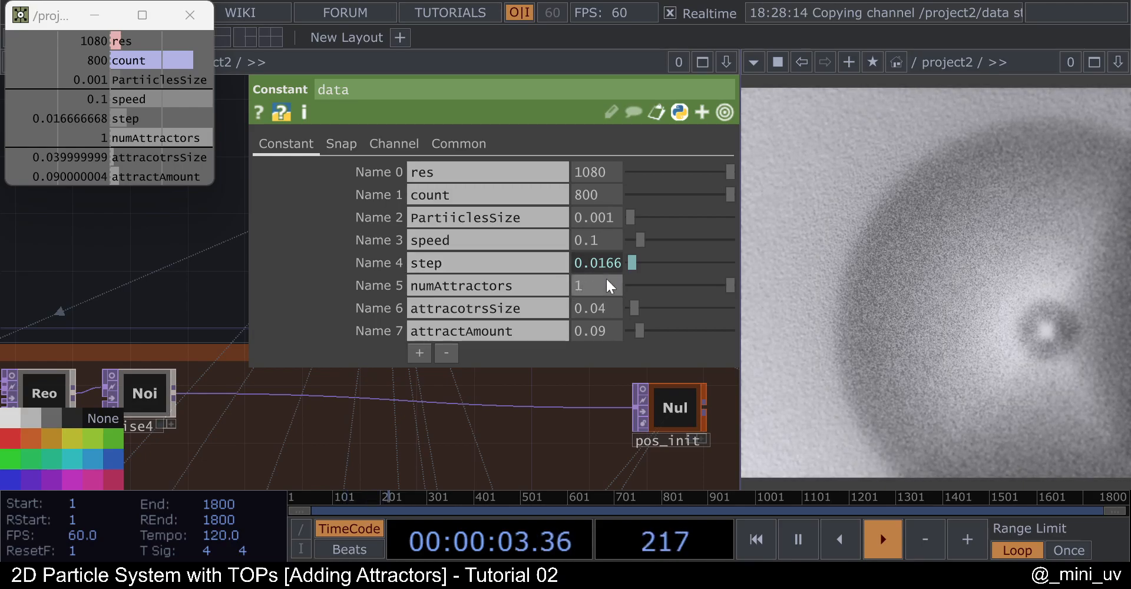
{"action": "type", "text": "0"}
{"action": "key", "text": "Return"}
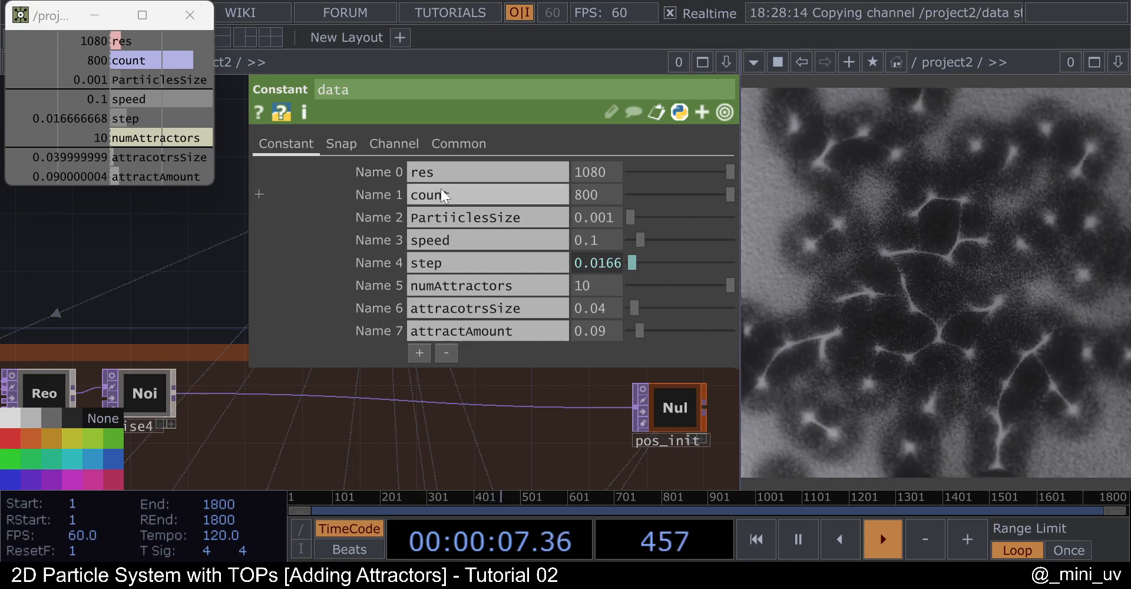
Raise attractAmount in the data constant to 0.35, checking the render1, blur1 and math3 chain.
{"action": "scroll", "coordinate": [192, 244], "scroll_direction": "down", "scroll_amount": 10}
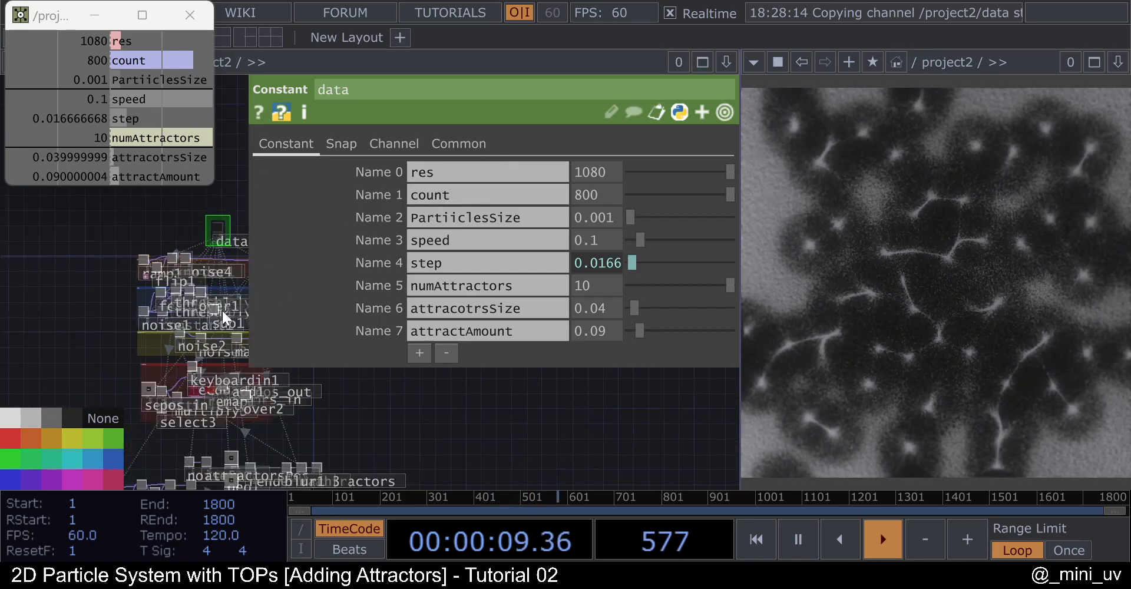
{"action": "left_click_drag", "start_coordinate": [383, 426], "coordinate": [376, 349]}
{"action": "scroll", "coordinate": [199, 362], "scroll_direction": "up", "scroll_amount": 10}
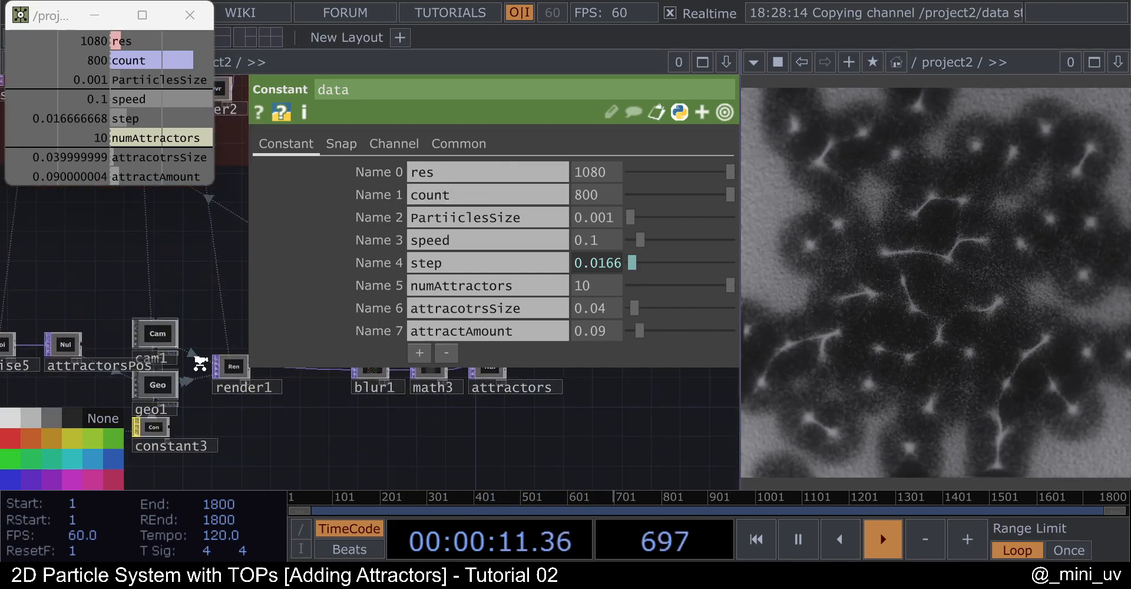
{"action": "scroll", "coordinate": [151, 354], "scroll_direction": "up", "scroll_amount": 8}
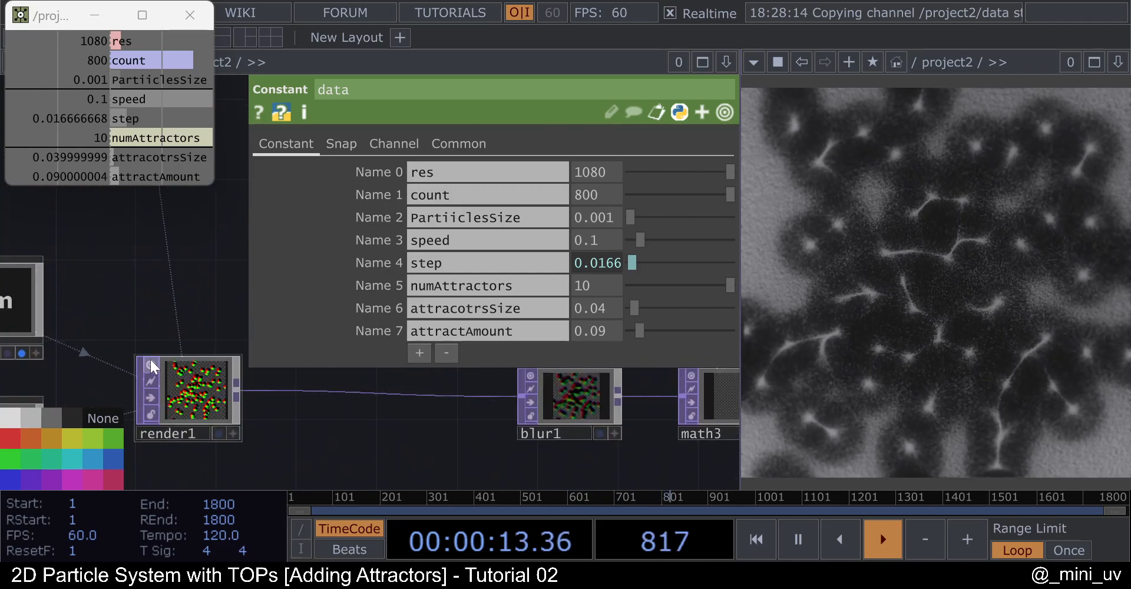
{"action": "scroll", "coordinate": [118, 346], "scroll_direction": "down", "scroll_amount": 6}
{"action": "left_click_drag", "start_coordinate": [251, 398], "coordinate": [159, 414]}
{"action": "left_click_drag", "start_coordinate": [201, 356], "coordinate": [164, 377]}
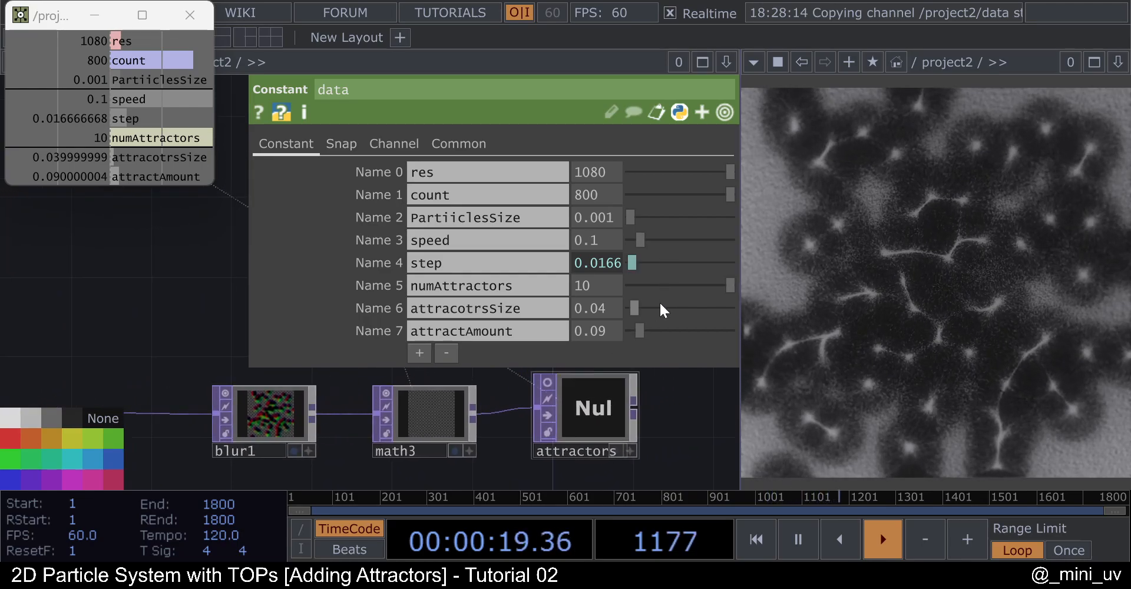
{"action": "left_click_drag", "start_coordinate": [647, 332], "coordinate": [668, 320]}
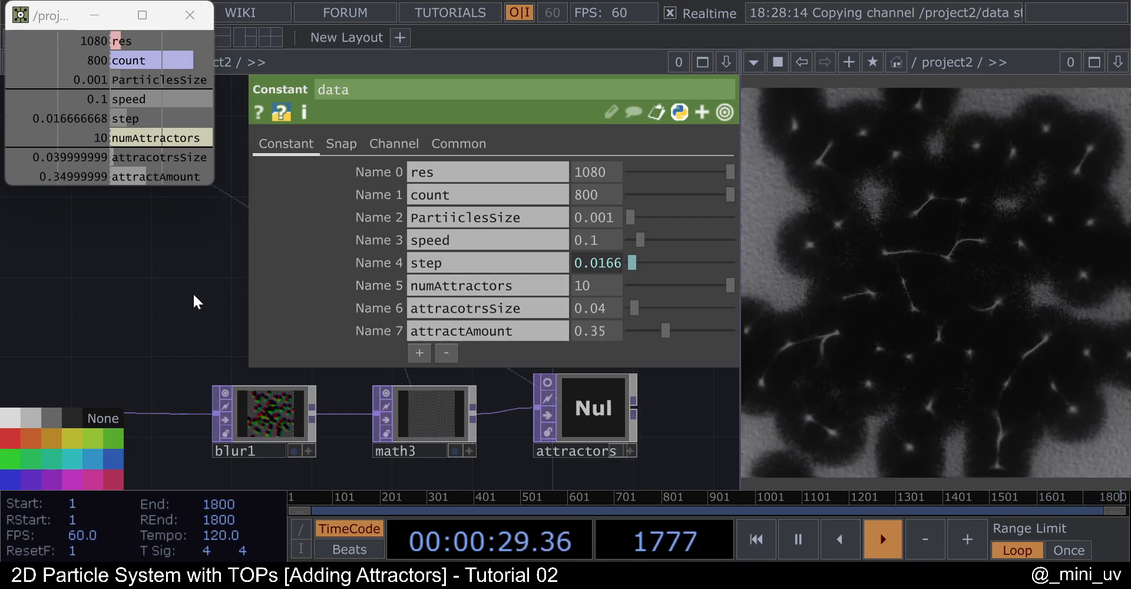
{"action": "key", "text": "p"}
Raise Brightness 1 of level1 in the post-processing chain to 1.304.
{"action": "scroll", "coordinate": [442, 356], "scroll_direction": "down", "scroll_amount": 10}
{"action": "left_click_drag", "start_coordinate": [554, 306], "coordinate": [335, 378]}
{"action": "scroll", "coordinate": [581, 248], "scroll_direction": "up", "scroll_amount": 1}
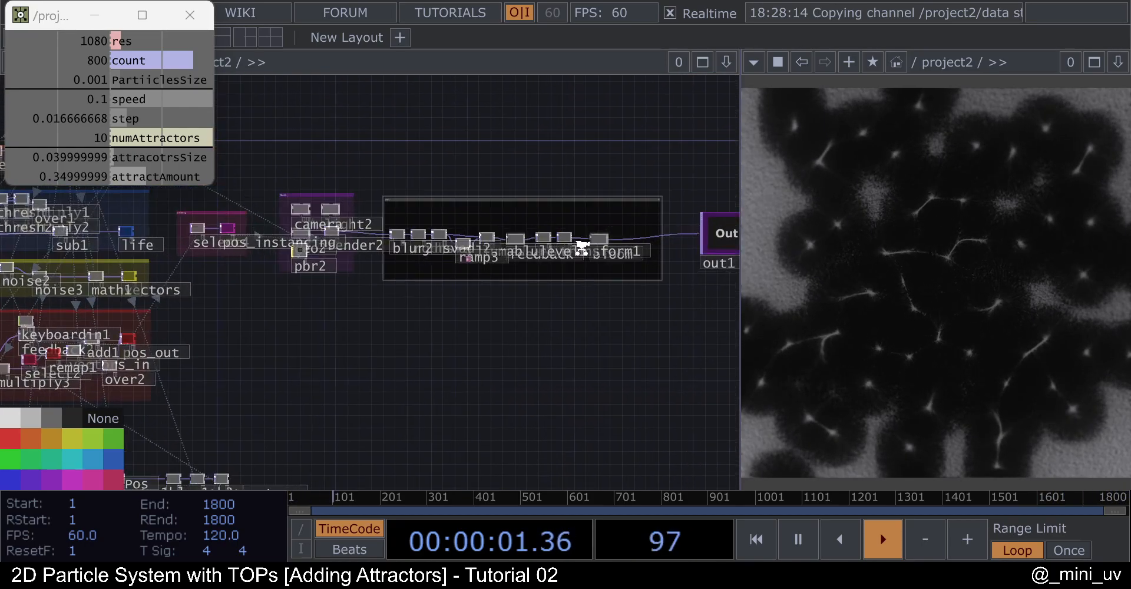
{"action": "scroll", "coordinate": [582, 248], "scroll_direction": "up", "scroll_amount": 3}
{"action": "left_click", "coordinate": [434, 230]}
{"action": "key", "text": "p"}
{"action": "left_click_drag", "start_coordinate": [622, 234], "coordinate": [654, 225]}
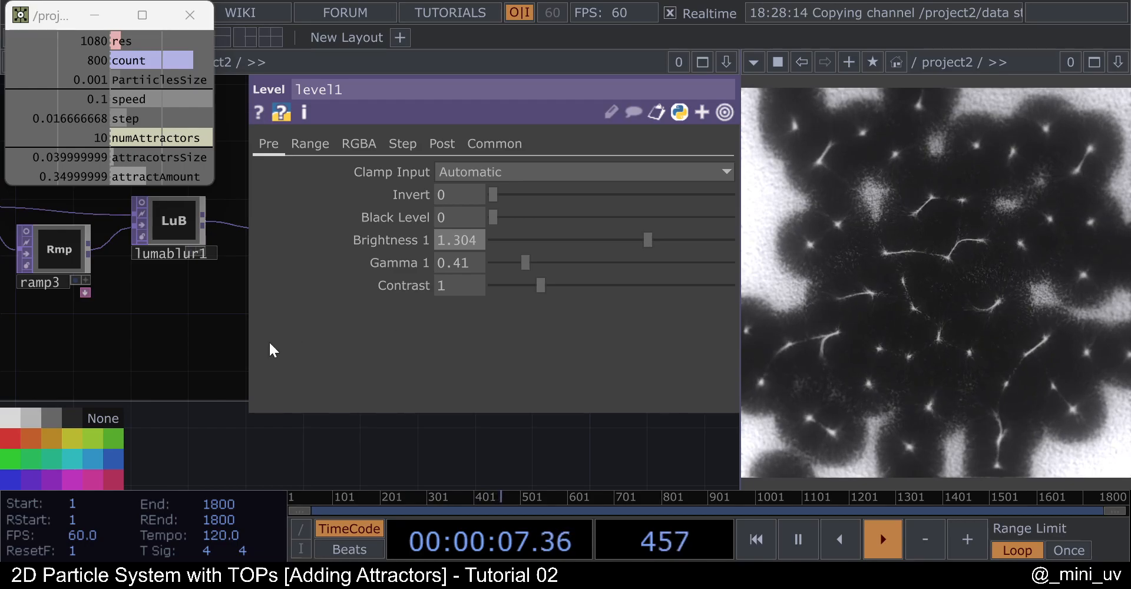
{"action": "key", "text": "p"}
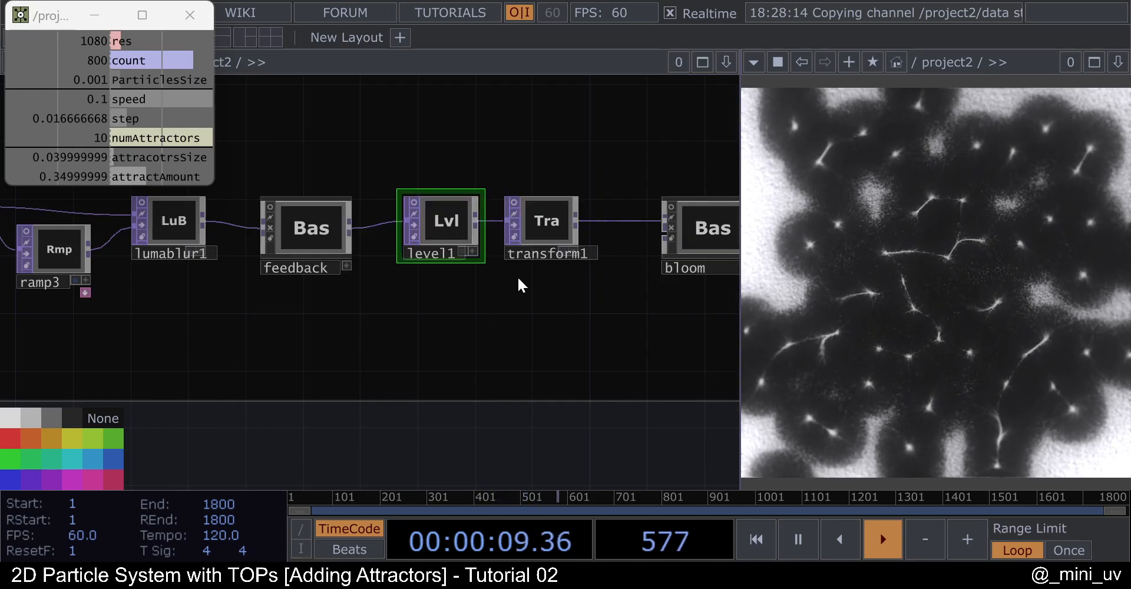
Animate the attractor positions by setting the Translate Z of noise5 to absTime.seconds*0.1.
{"action": "scroll", "coordinate": [535, 260], "scroll_direction": "down", "scroll_amount": 6}
{"action": "scroll", "coordinate": [324, 312], "scroll_direction": "up", "scroll_amount": 10}
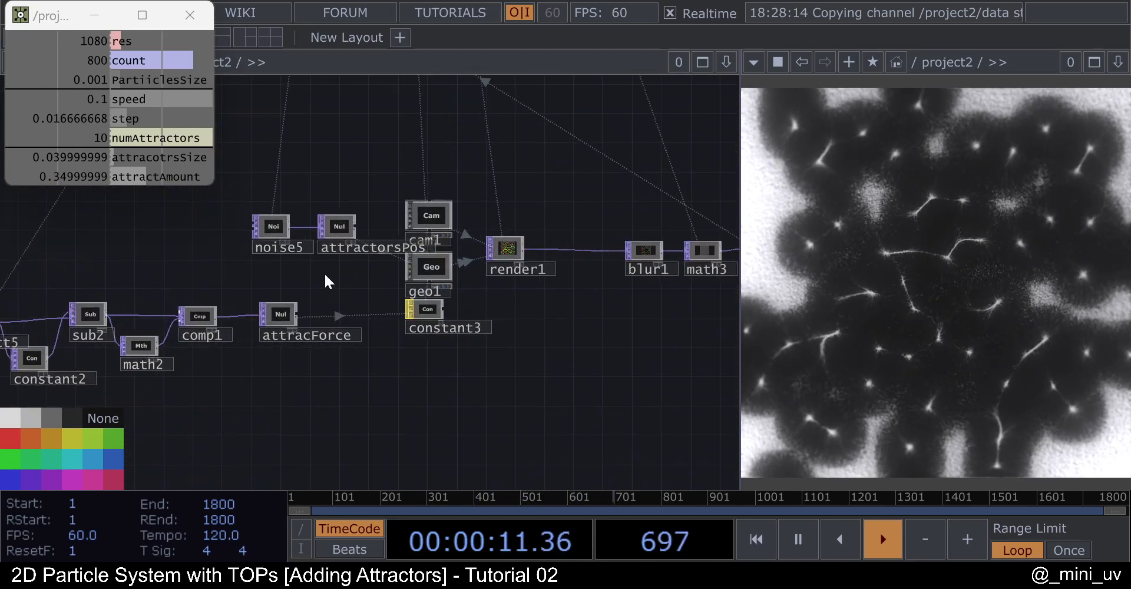
{"action": "left_click", "coordinate": [370, 295]}
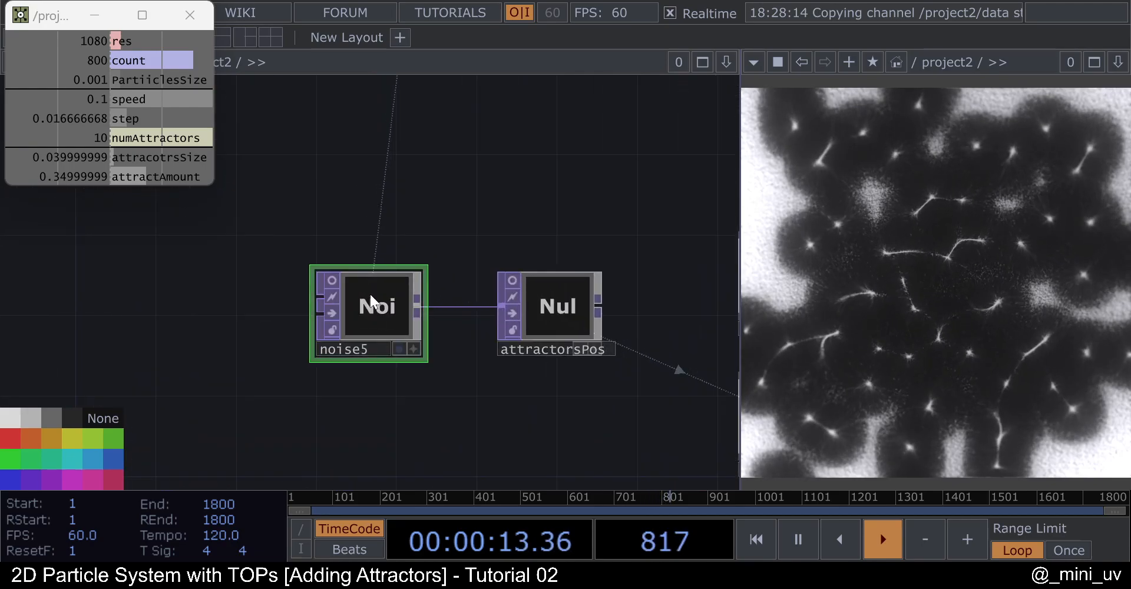
{"action": "key", "text": "p"}
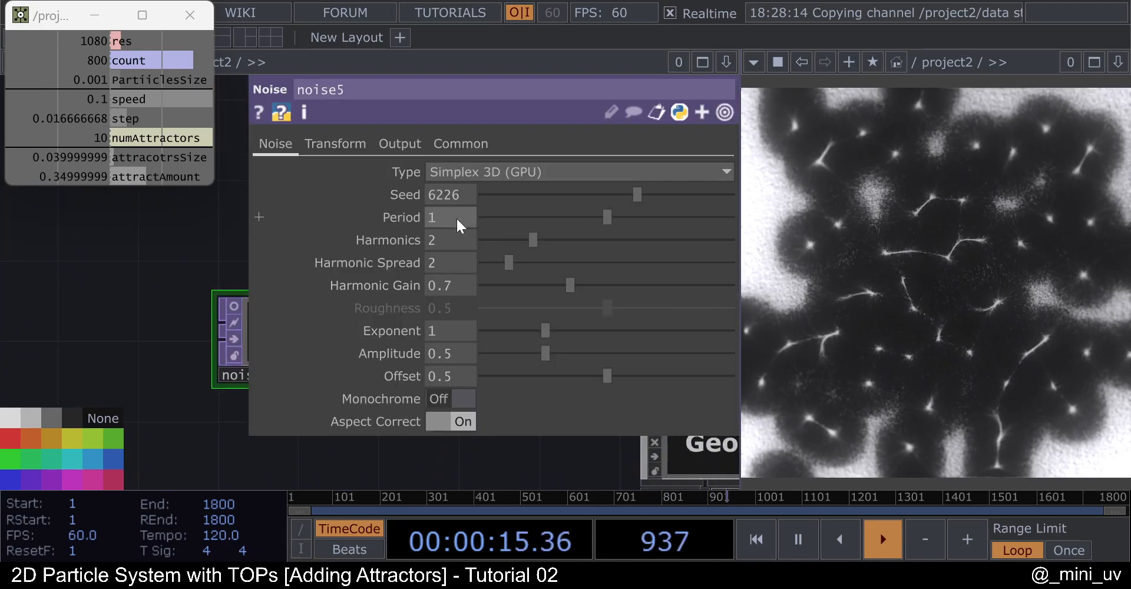
{"action": "left_click", "coordinate": [335, 144]}
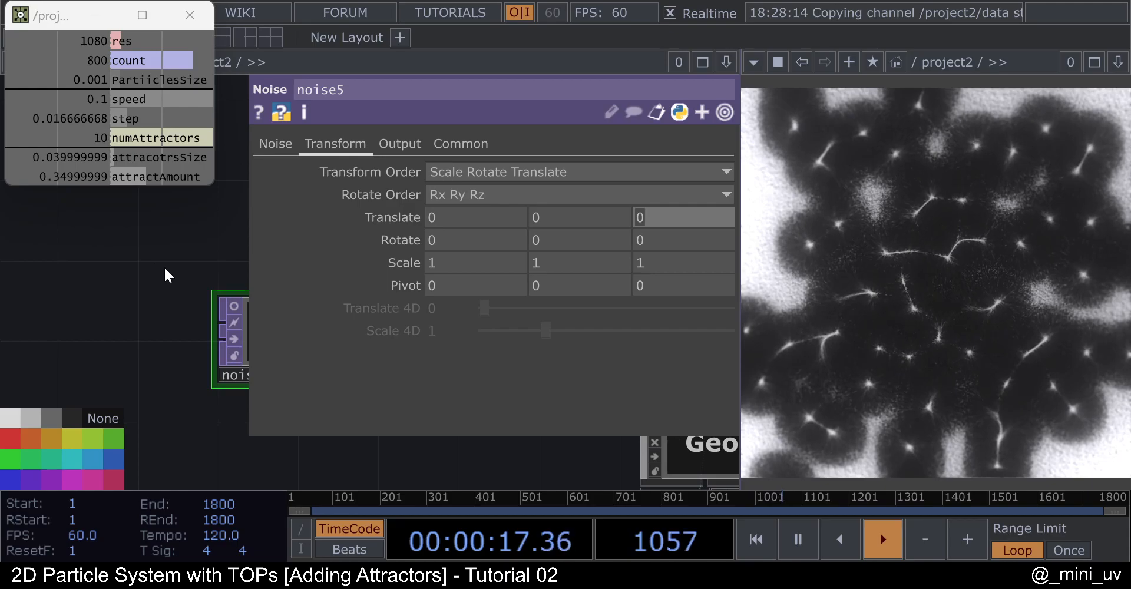
{"action": "type", "text": "absT"}
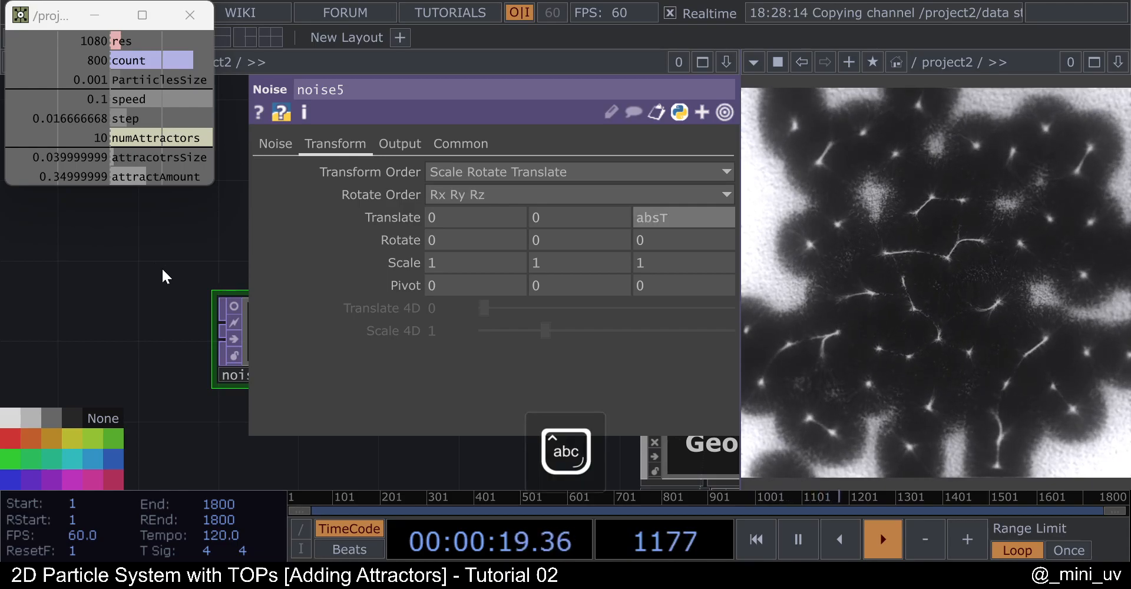
{"action": "type", "text": "ime.second"}
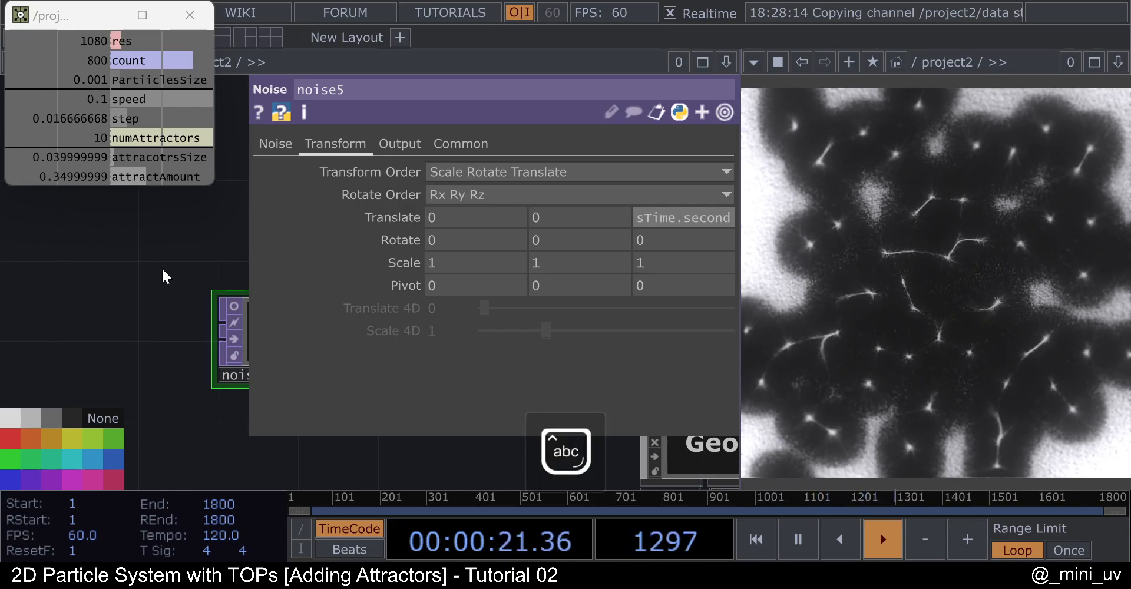
{"action": "type", "text": "s*0"}
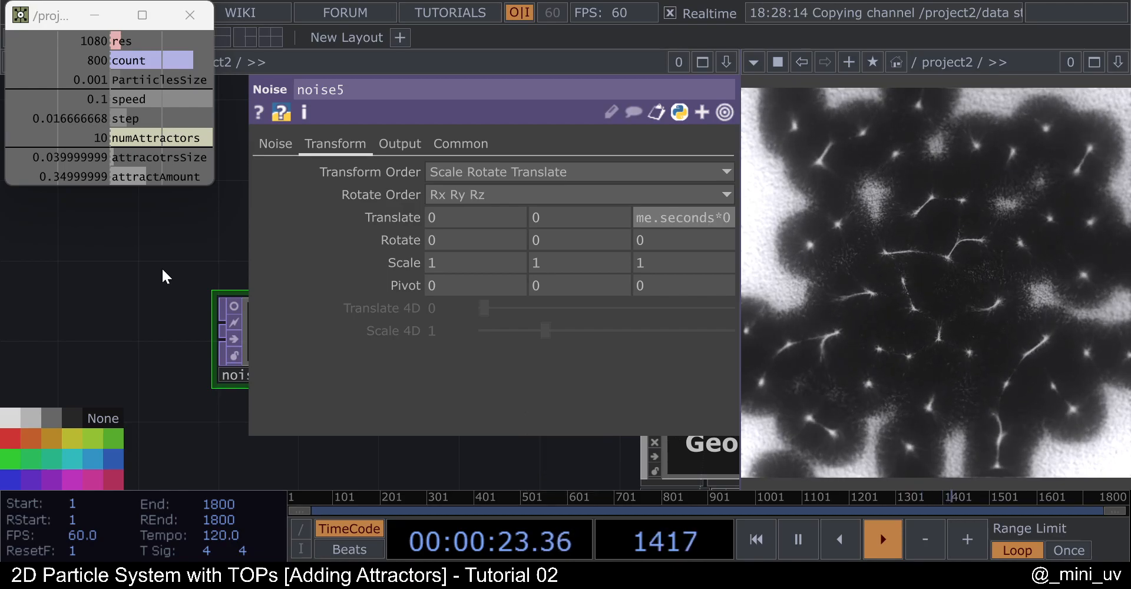
{"action": "type", "text": ".1"}
{"action": "key", "text": "Return"}
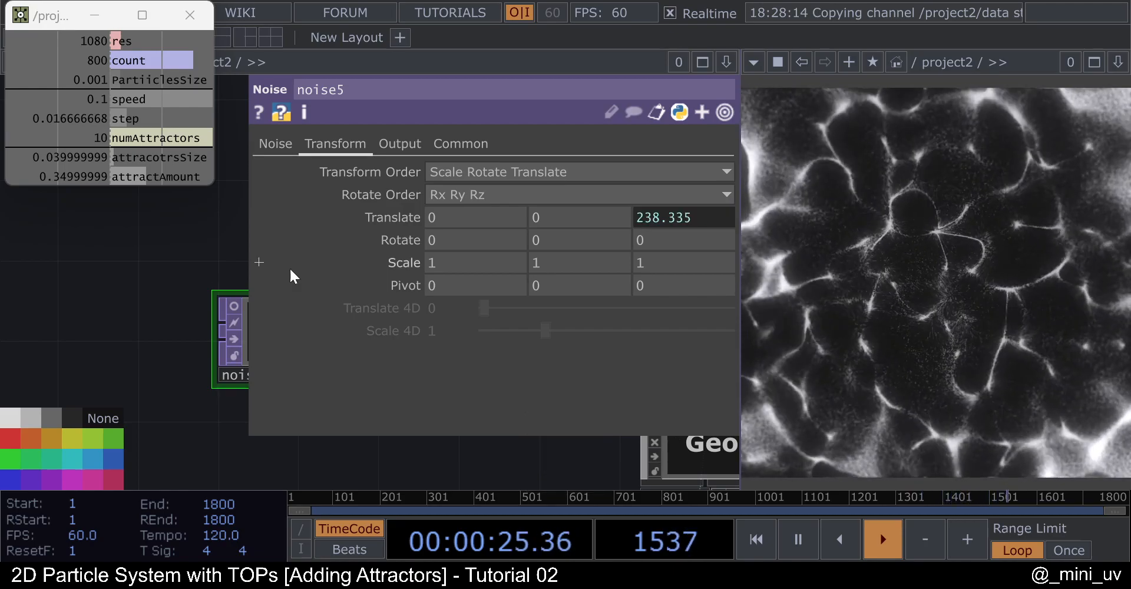
Slow the attractor motion by setting the Translate Z of noise5 to absTime.seconds*0.05.
{"action": "left_click_drag", "start_coordinate": [157, 267], "coordinate": [70, 275]}
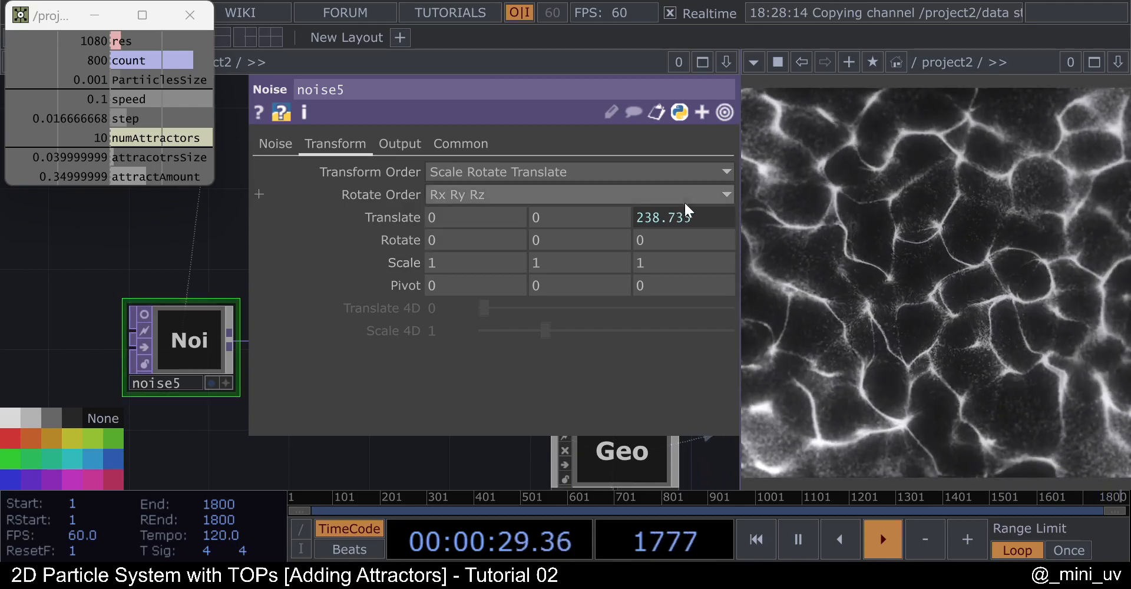
{"action": "left_click", "coordinate": [699, 218]}
{"action": "key", "text": "BackSpace"}
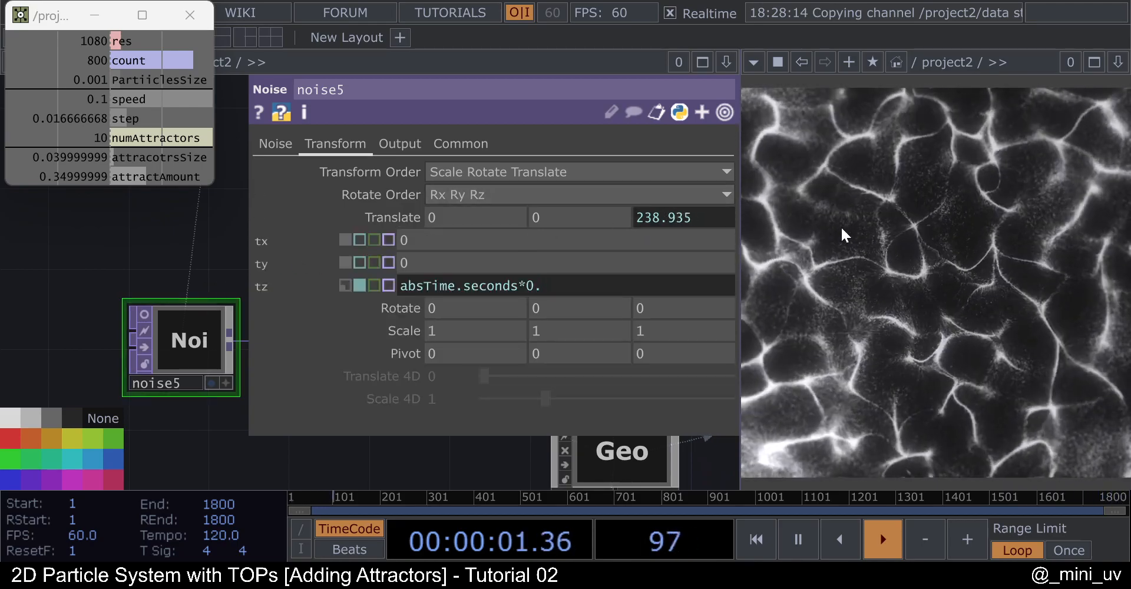
{"action": "type", "text": "05"}
{"action": "key", "text": "Return"}
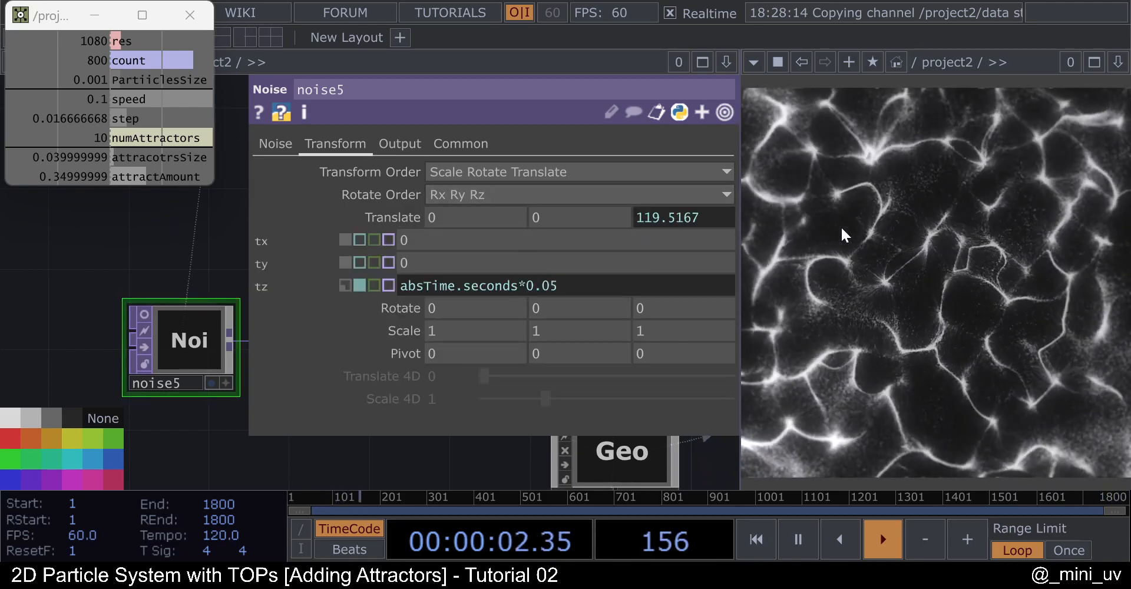
{"action": "left_click", "coordinate": [140, 234]}
{"action": "key", "text": "p"}
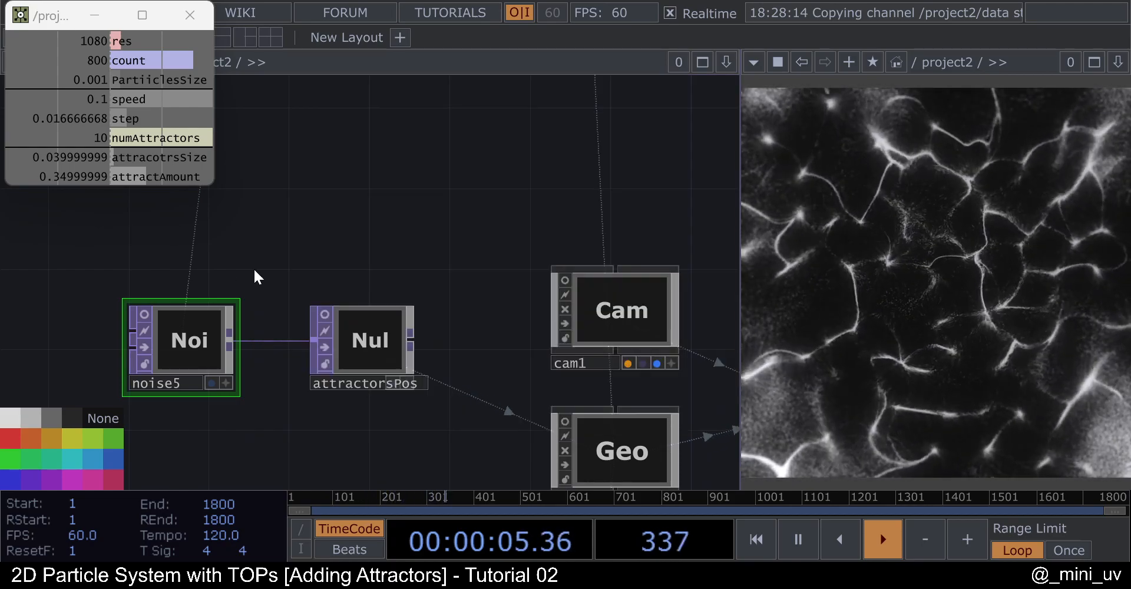
Examine the attractor network, from noise5 and the geo1 setup through render1, blur1 and math3 to the attractors null.
{"action": "scroll", "coordinate": [256, 267], "scroll_direction": "down", "scroll_amount": 3}
{"action": "scroll", "coordinate": [226, 299], "scroll_direction": "down", "scroll_amount": 2}
{"action": "scroll", "coordinate": [606, 271], "scroll_direction": "up", "scroll_amount": 4}
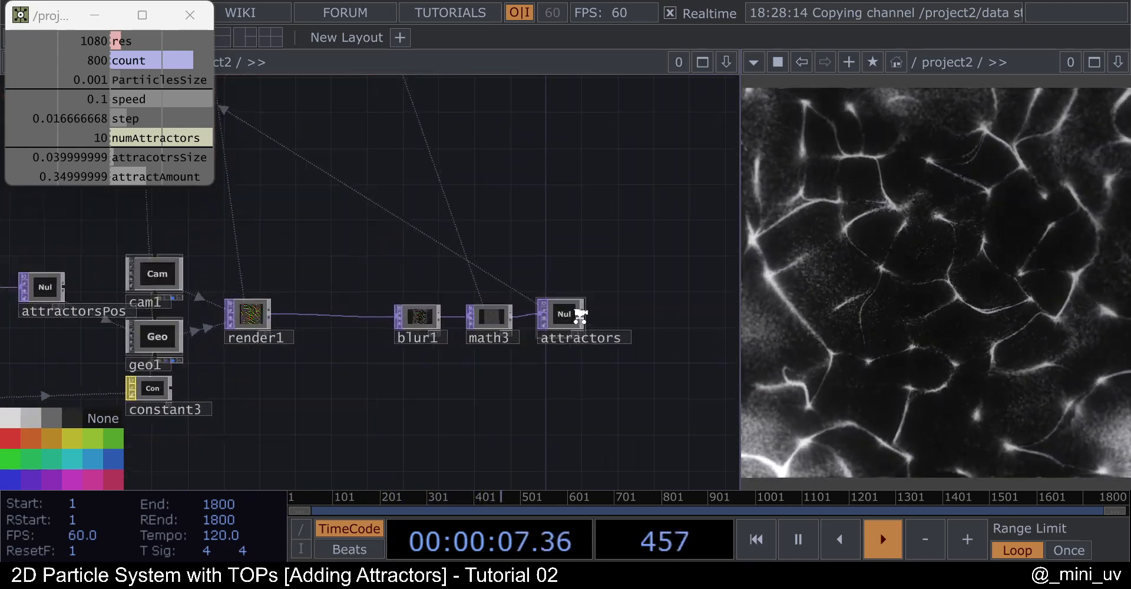
{"action": "left_click_drag", "start_coordinate": [594, 197], "coordinate": [542, 216]}
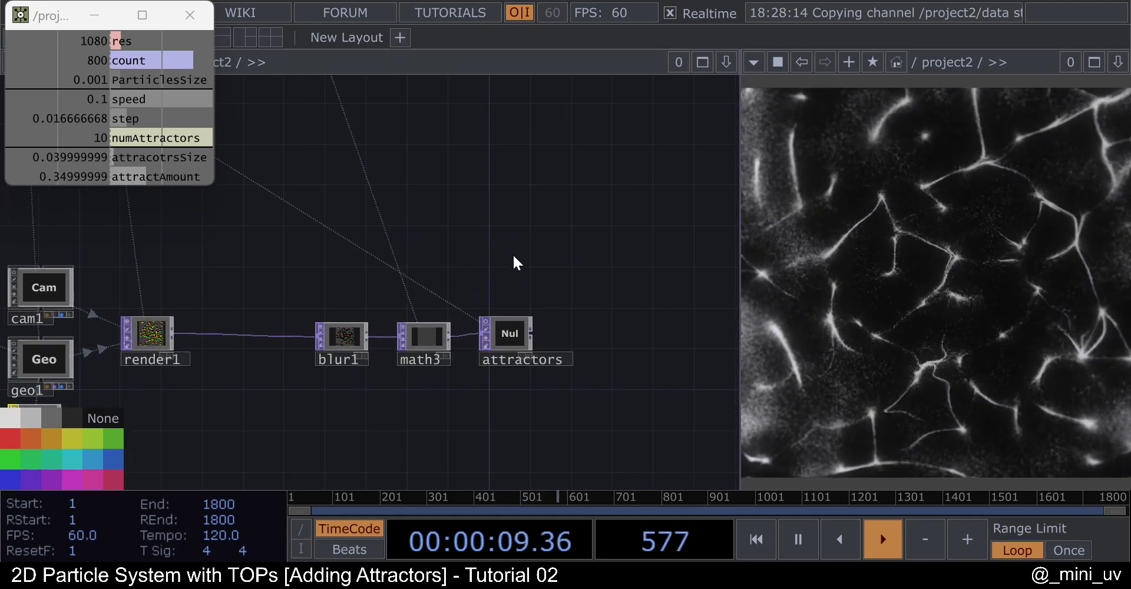
{"action": "scroll", "coordinate": [480, 330], "scroll_direction": "down", "scroll_amount": 2}
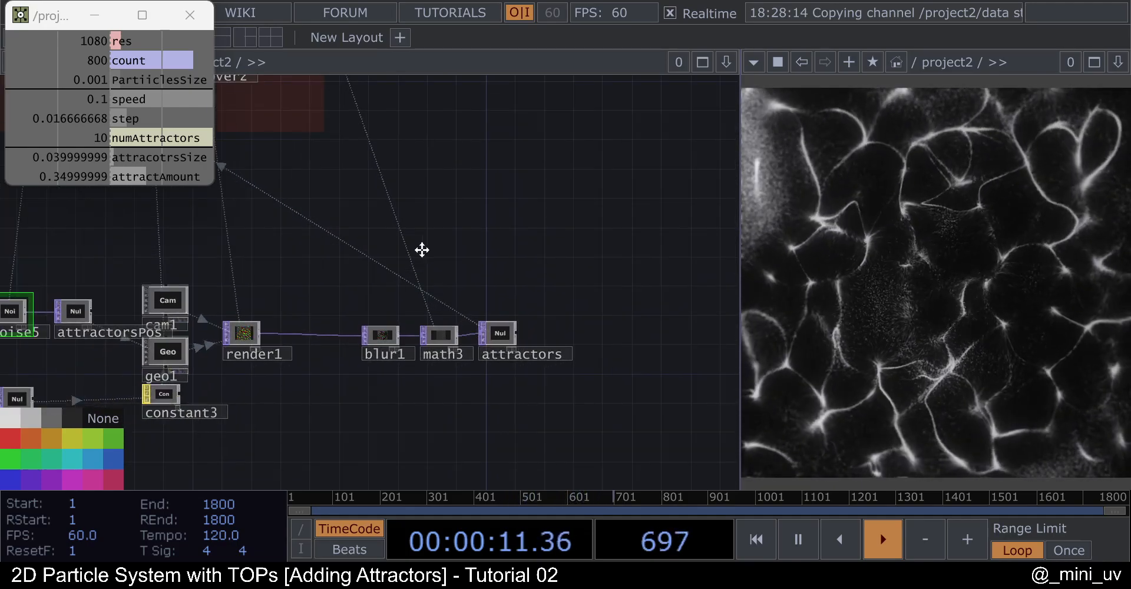
{"action": "scroll", "coordinate": [458, 298], "scroll_direction": "down", "scroll_amount": 2}
{"action": "scroll", "coordinate": [445, 333], "scroll_direction": "up", "scroll_amount": 4}
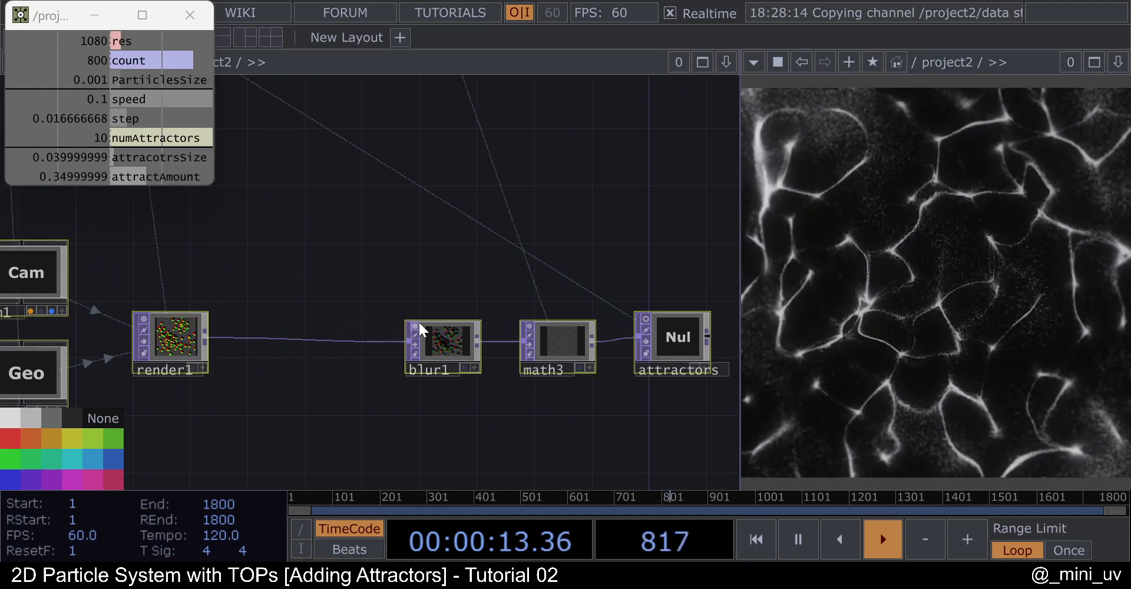
{"action": "left_click", "coordinate": [418, 323]}
{"action": "scroll", "coordinate": [413, 256], "scroll_direction": "down", "scroll_amount": 1}
{"action": "left_click_drag", "start_coordinate": [407, 260], "coordinate": [522, 240]}
{"action": "scroll", "coordinate": [522, 240], "scroll_direction": "down", "scroll_amount": 1}
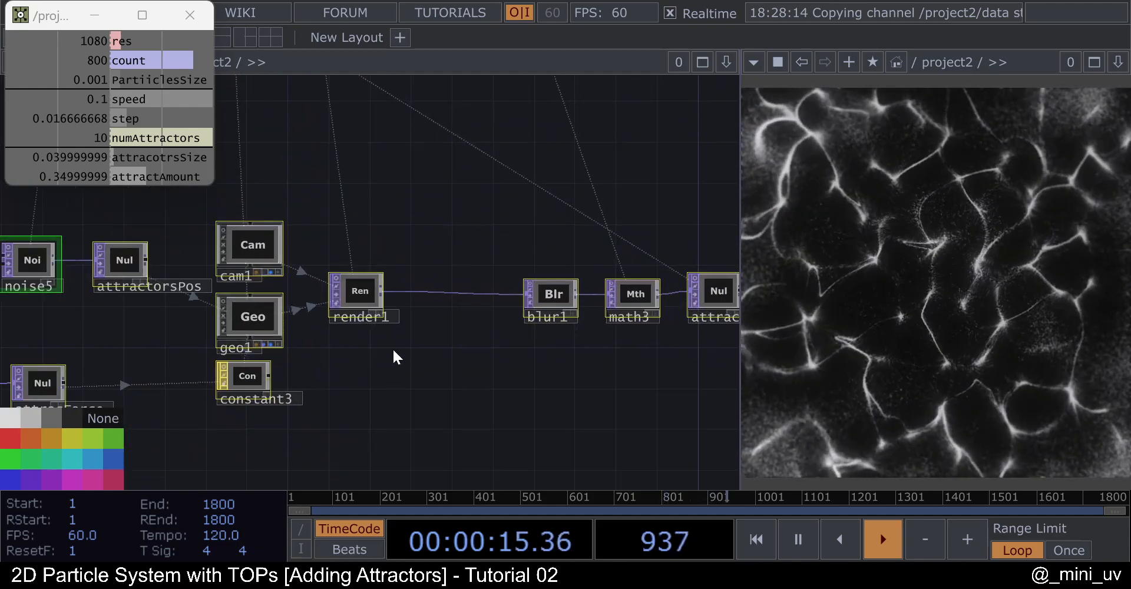
{"action": "left_click_drag", "start_coordinate": [412, 375], "coordinate": [493, 371]}
{"action": "scroll", "coordinate": [493, 370], "scroll_direction": "down", "scroll_amount": 5}
{"action": "left_click_drag", "start_coordinate": [280, 389], "coordinate": [404, 315]}
{"action": "left_click_drag", "start_coordinate": [153, 369], "coordinate": [331, 349]}
{"action": "left_click_drag", "start_coordinate": [300, 307], "coordinate": [191, 312]}
{"action": "scroll", "coordinate": [391, 280], "scroll_direction": "up", "scroll_amount": 5}
{"action": "scroll", "coordinate": [485, 324], "scroll_direction": "up", "scroll_amount": 3}
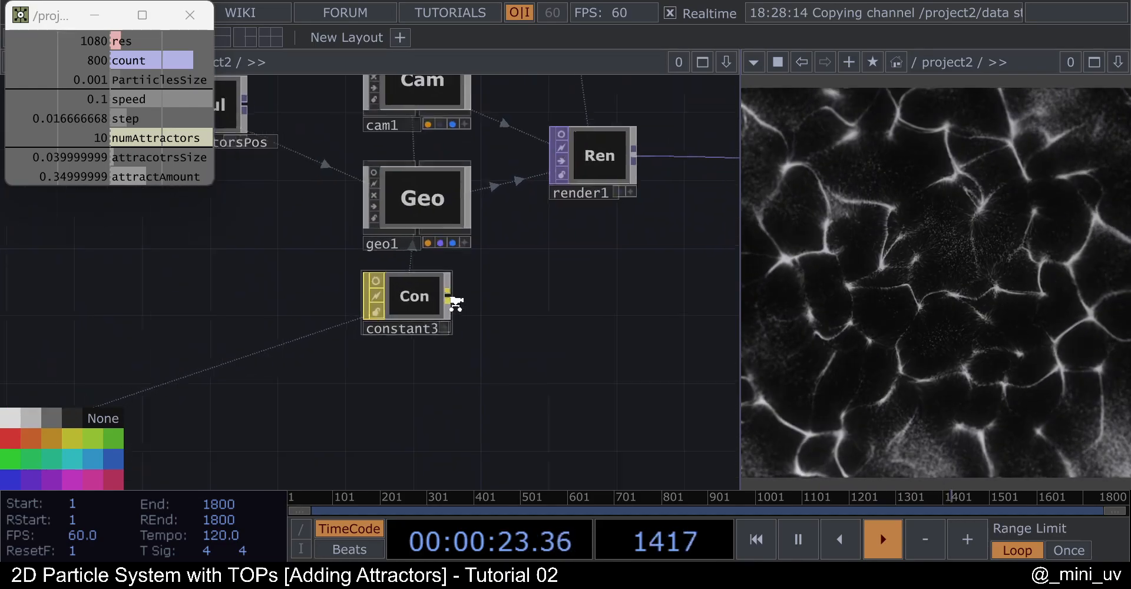
Duplicate geo1, constant3 and render1, placing the copies below the originals as a second render setup.
{"action": "scroll", "coordinate": [392, 309], "scroll_direction": "down", "scroll_amount": 5}
{"action": "right_click_drag", "start_coordinate": [377, 354], "coordinate": [511, 230]}
{"action": "scroll", "coordinate": [420, 265], "scroll_direction": "up", "scroll_amount": 4}
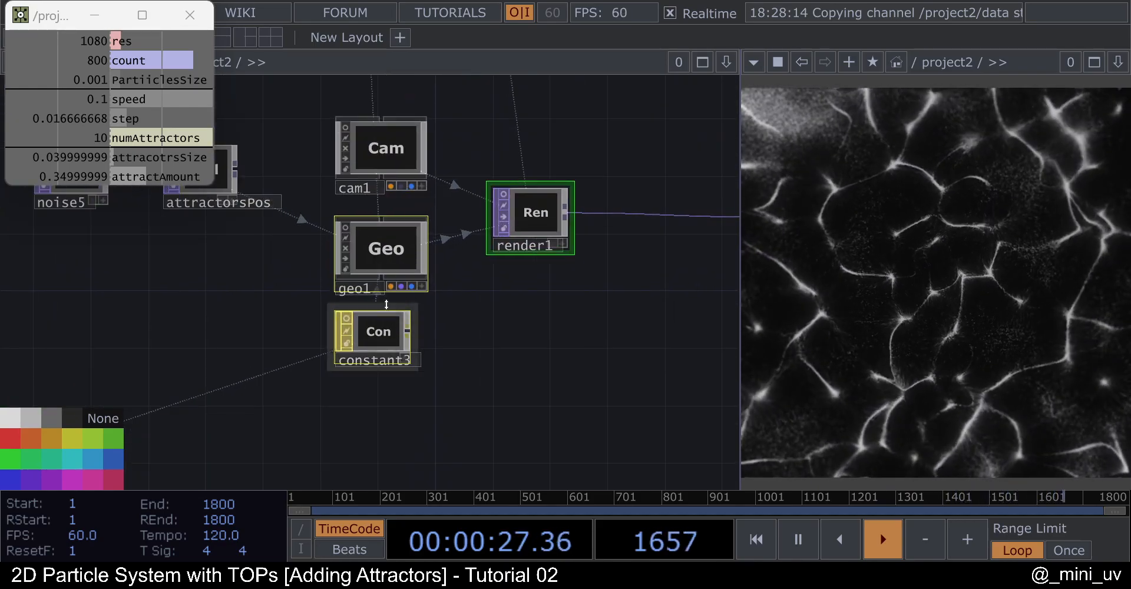
{"action": "key", "text": "ctrl+c"}
{"action": "key", "text": "ctrl+v"}
{"action": "left_click_drag", "start_coordinate": [588, 222], "coordinate": [604, 20]}
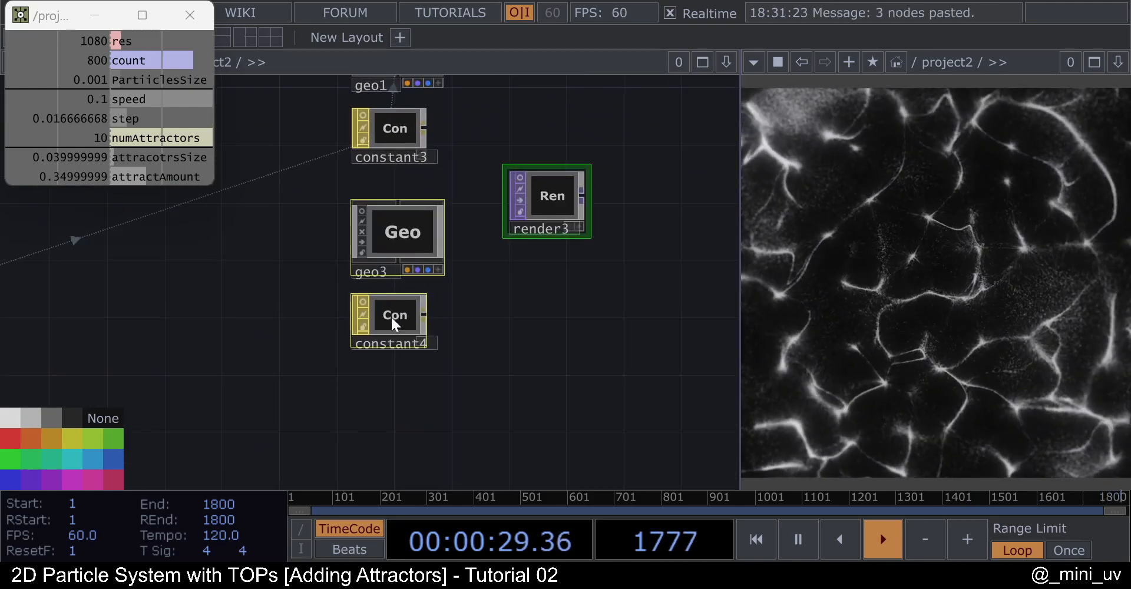
{"action": "left_click", "coordinate": [387, 307]}
{"action": "left_click", "coordinate": [393, 235]}
{"action": "left_click_drag", "start_coordinate": [547, 190], "coordinate": [537, 220]}
{"action": "scroll", "coordinate": [533, 223], "scroll_direction": "up", "scroll_amount": 4}
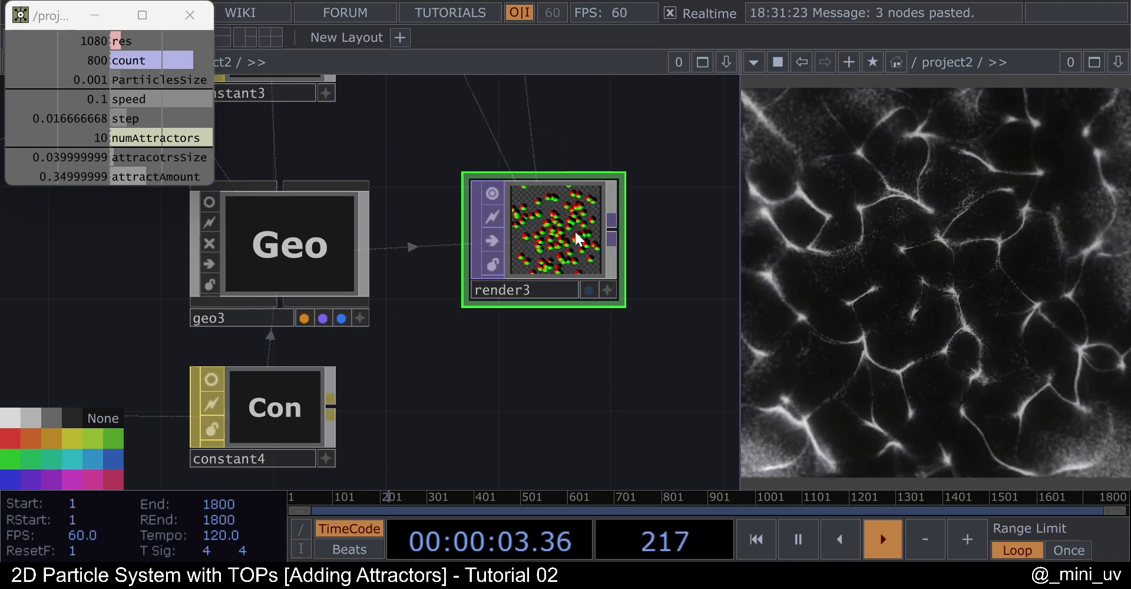
Clear the Color Map of constant4 so the duplicated attractors render in plain white.
{"action": "scroll", "coordinate": [565, 264], "scroll_direction": "down", "scroll_amount": 5}
{"action": "scroll", "coordinate": [450, 324], "scroll_direction": "up", "scroll_amount": 3}
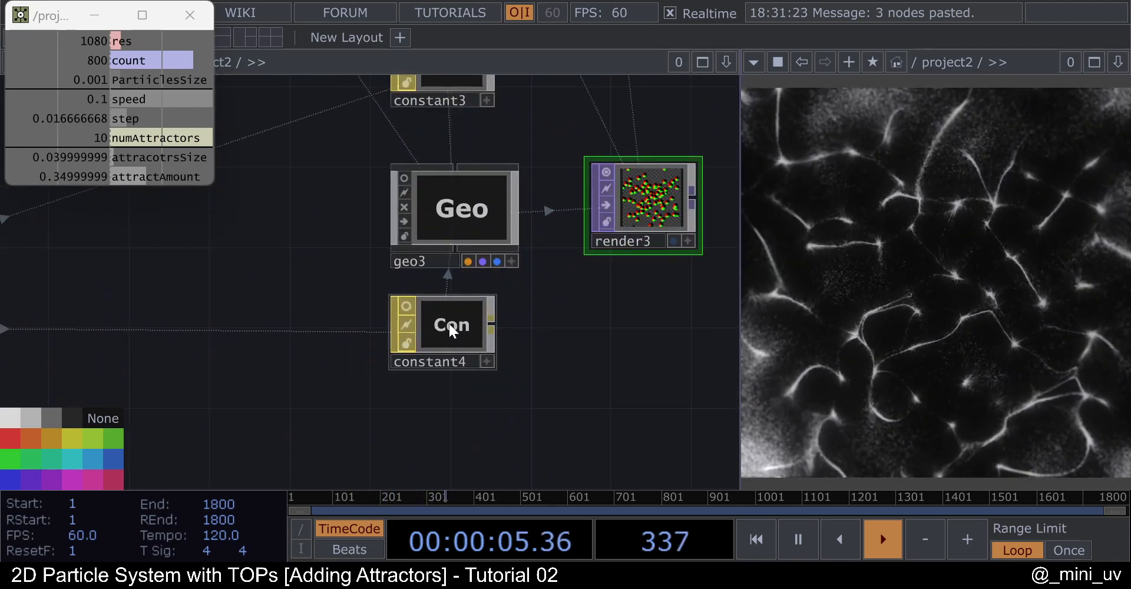
{"action": "left_click", "coordinate": [444, 319]}
{"action": "key", "text": "p"}
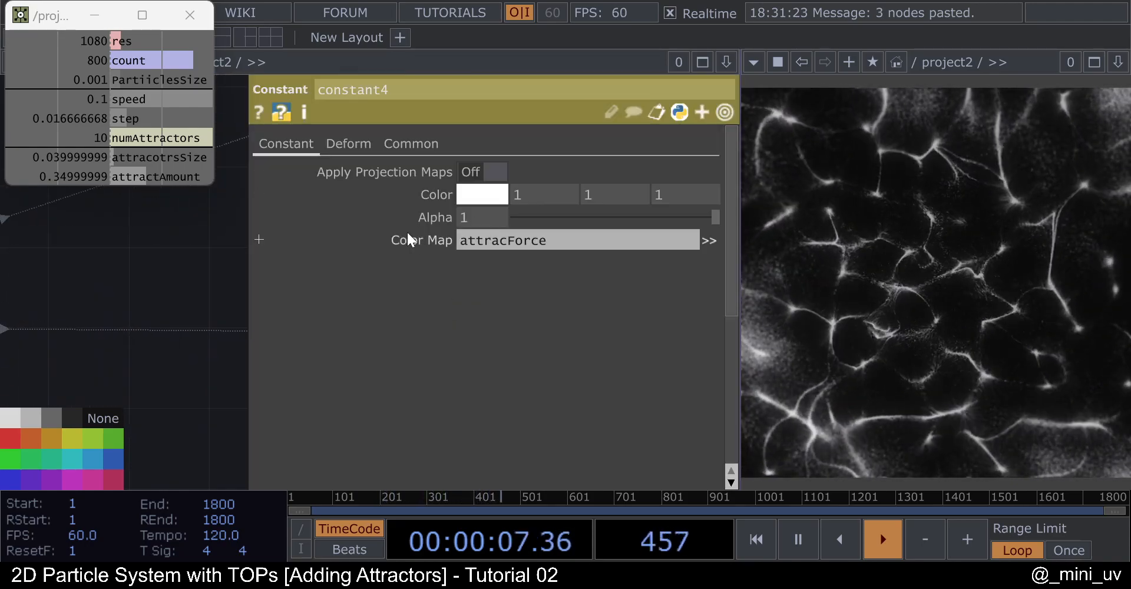
{"action": "left_click", "coordinate": [525, 242]}
{"action": "key", "text": "BackSpace"}
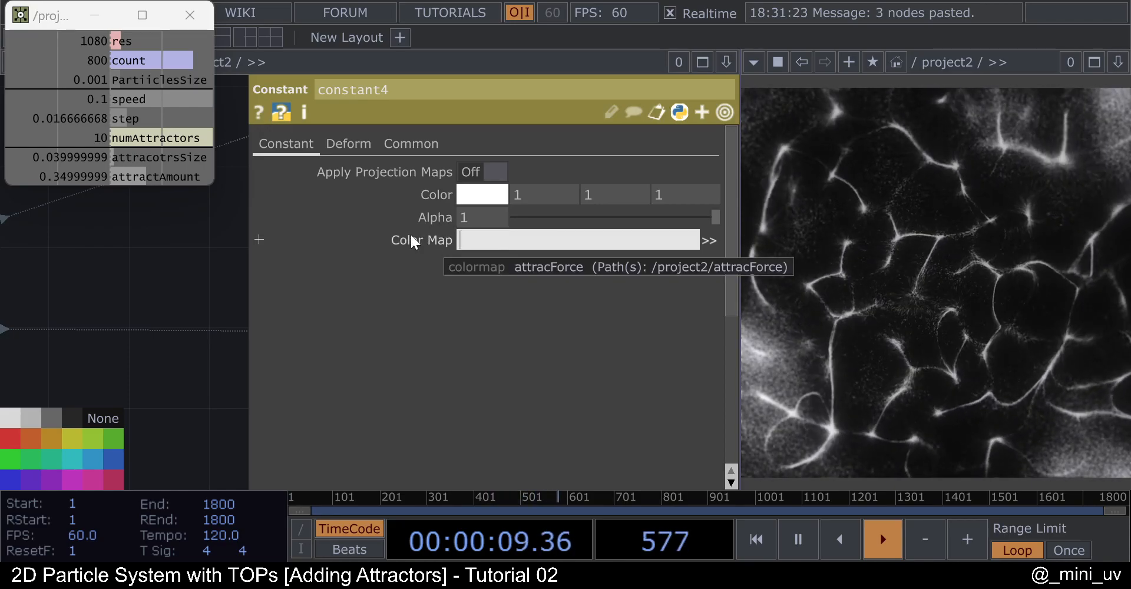
{"action": "left_click", "coordinate": [203, 279]}
{"action": "key", "text": "p"}
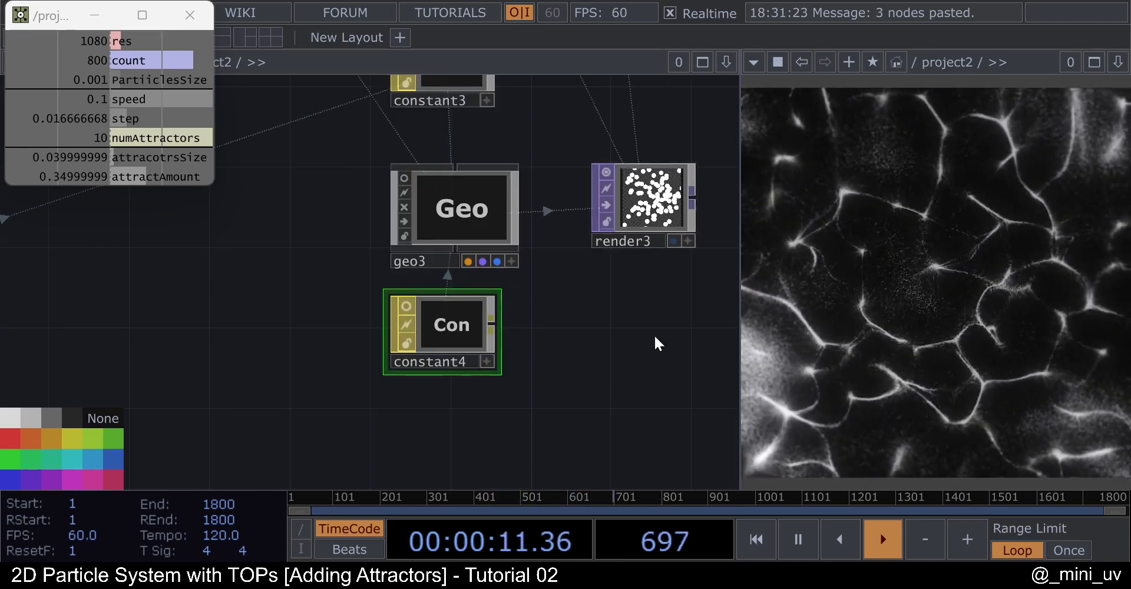
Append a Null TOP to the output of render3.
{"action": "left_click_drag", "start_coordinate": [685, 88], "coordinate": [484, 94]}
{"action": "scroll", "coordinate": [434, 139], "scroll_direction": "up", "scroll_amount": 3}
{"action": "scroll", "coordinate": [384, 280], "scroll_direction": "down", "scroll_amount": 2}
{"action": "scroll", "coordinate": [388, 277], "scroll_direction": "down", "scroll_amount": 2}
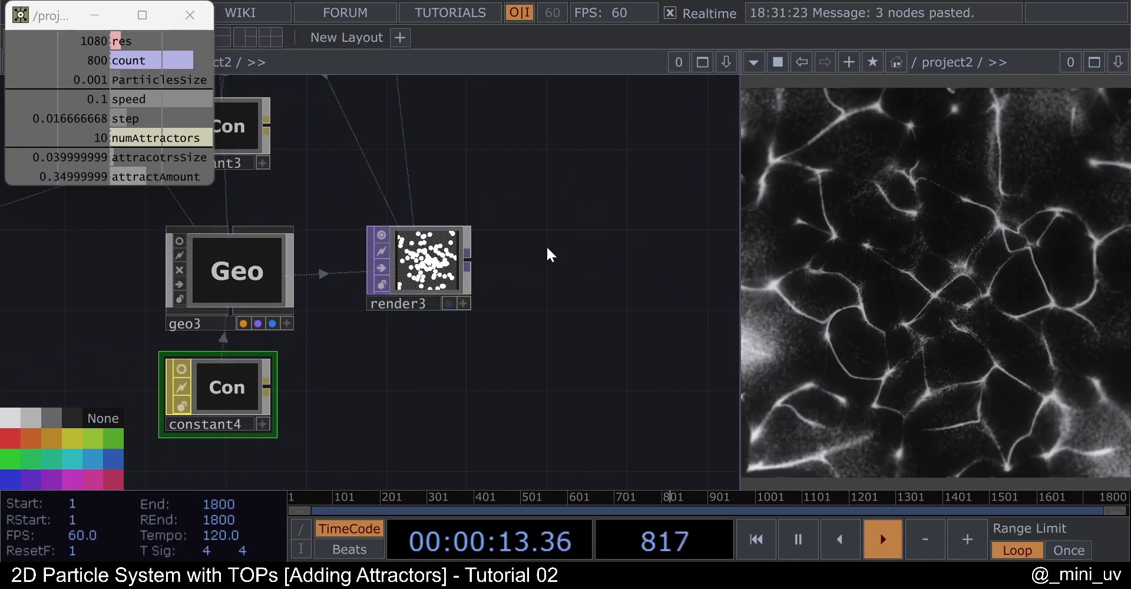
{"action": "left_click_drag", "start_coordinate": [547, 245], "coordinate": [427, 271]}
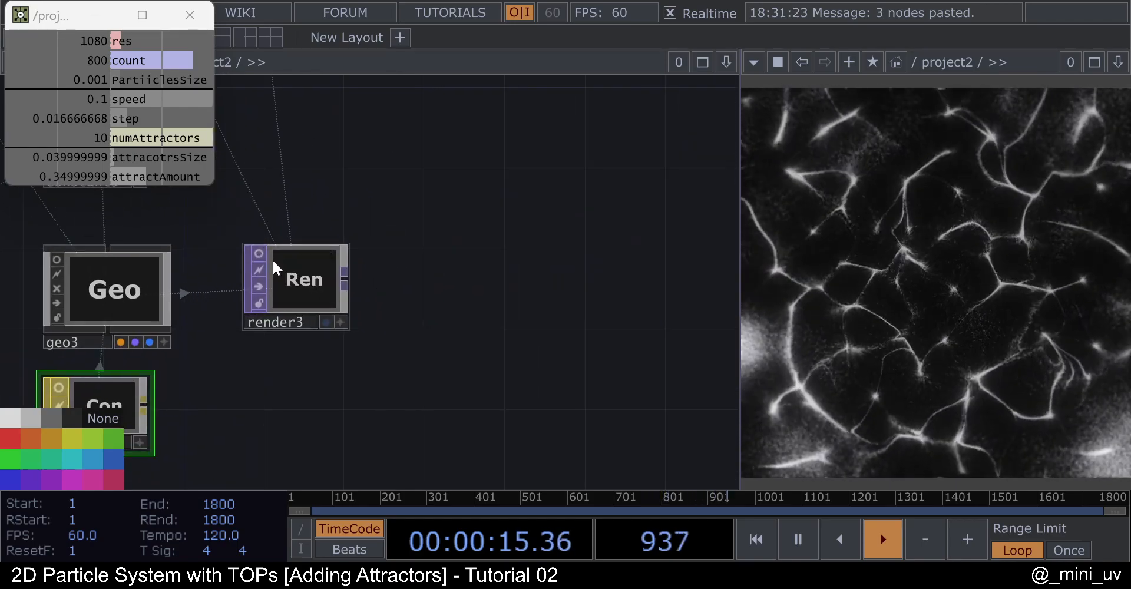
{"action": "left_click", "coordinate": [290, 281]}
{"action": "left_click", "coordinate": [345, 279]}
{"action": "left_click", "coordinate": [459, 284]}
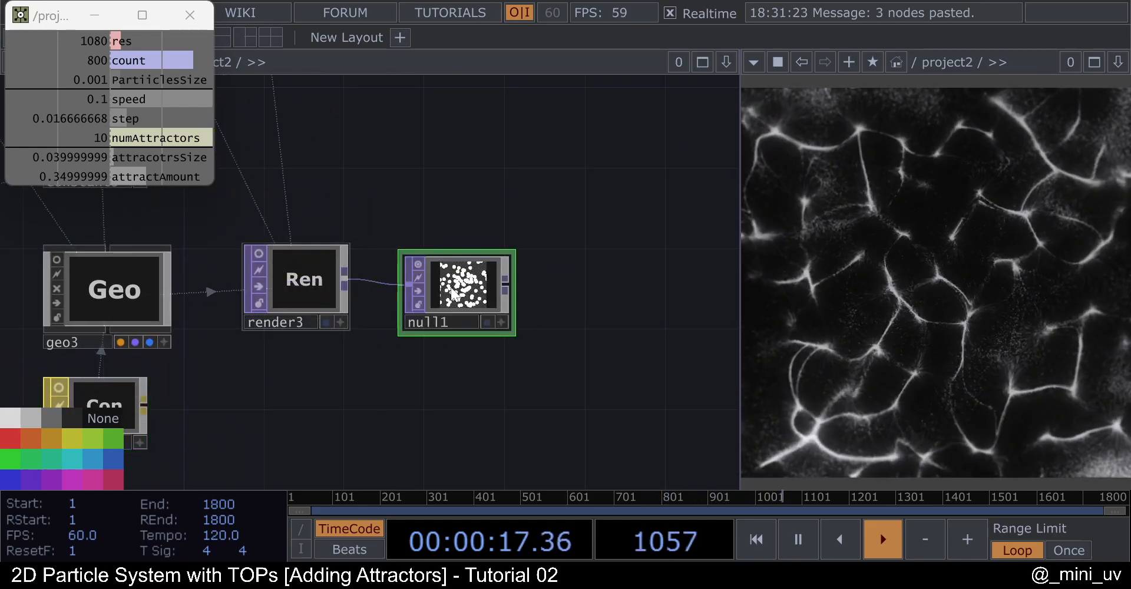
{"action": "scroll", "coordinate": [453, 306], "scroll_direction": "up", "scroll_amount": 3}
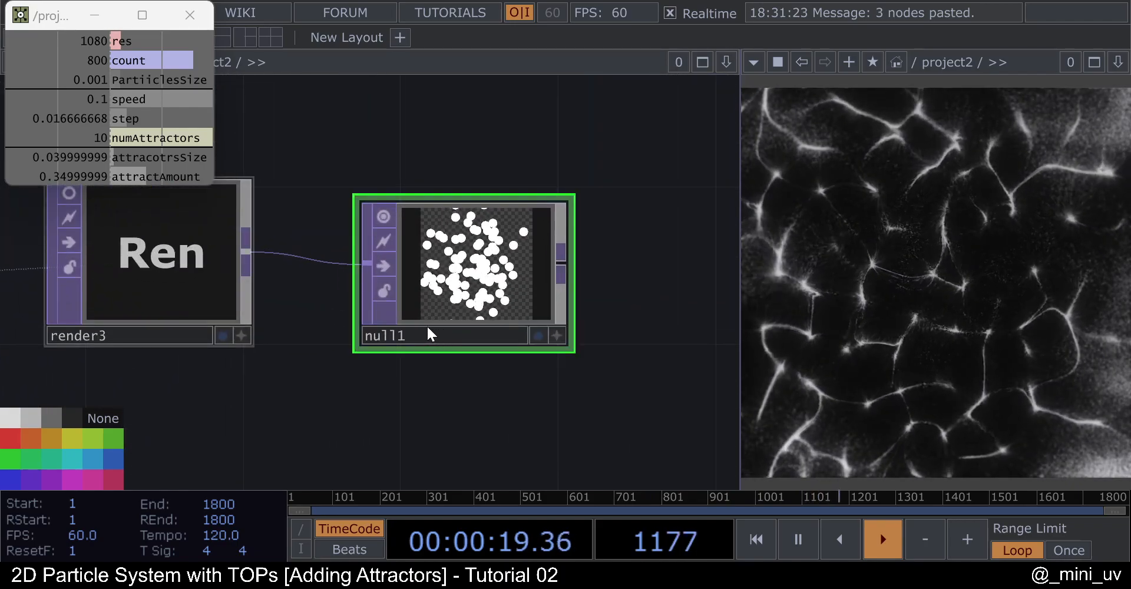
Add a Select TOP beside the duplicated render setup and have it reference null1.
{"action": "scroll", "coordinate": [435, 330], "scroll_direction": "down", "scroll_amount": 5}
{"action": "key", "text": "Tab"}
{"action": "type", "text": "se"}
{"action": "left_click", "coordinate": [411, 500]}
{"action": "left_click", "coordinate": [383, 391]}
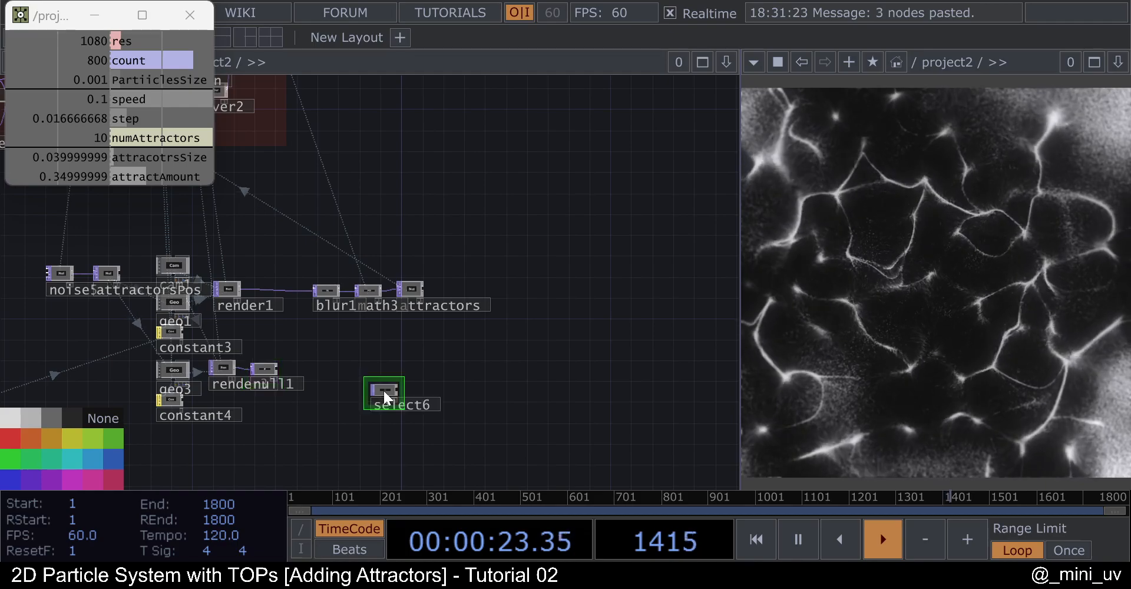
{"action": "scroll", "coordinate": [271, 369], "scroll_direction": "up", "scroll_amount": 4}
{"action": "left_click_drag", "start_coordinate": [258, 366], "coordinate": [501, 419]}
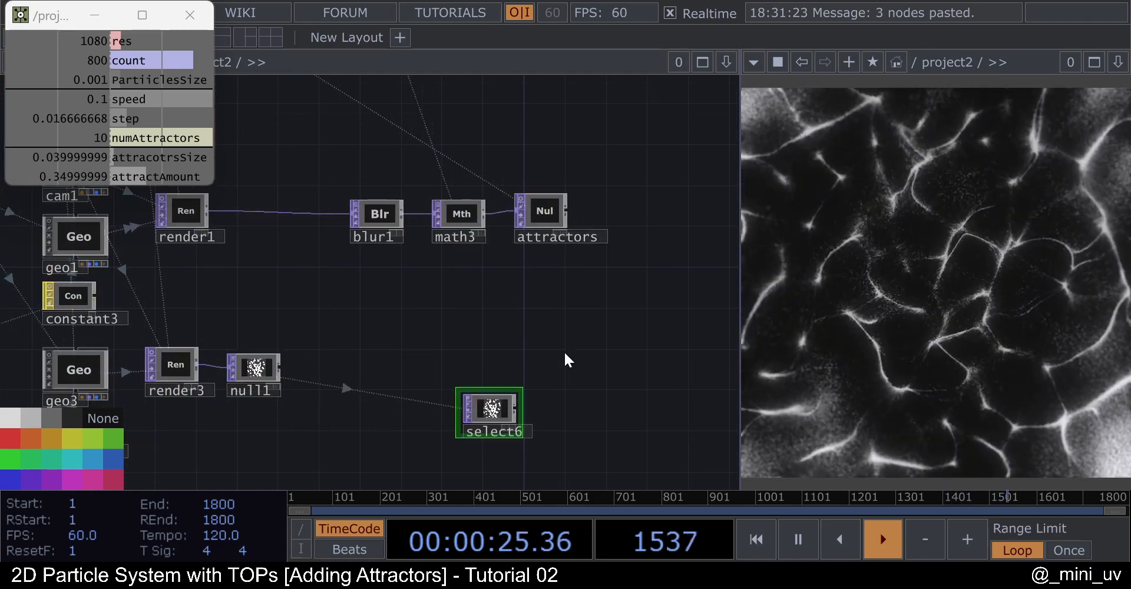
Move the new Select TOP into the Instancing group, directly below select4.
{"action": "scroll", "coordinate": [457, 404], "scroll_direction": "down", "scroll_amount": 4}
{"action": "left_click_drag", "start_coordinate": [413, 415], "coordinate": [450, 148]}
{"action": "left_click_drag", "start_coordinate": [566, 219], "coordinate": [594, 460]}
{"action": "left_click_drag", "start_coordinate": [483, 390], "coordinate": [433, 196]}
{"action": "scroll", "coordinate": [493, 218], "scroll_direction": "up", "scroll_amount": 5}
{"action": "scroll", "coordinate": [525, 228], "scroll_direction": "up", "scroll_amount": 1}
{"action": "left_click_drag", "start_coordinate": [514, 275], "coordinate": [473, 235]}
{"action": "left_click_drag", "start_coordinate": [637, 437], "coordinate": [547, 419]}
{"action": "left_click_drag", "start_coordinate": [560, 292], "coordinate": [591, 235]}
{"action": "scroll", "coordinate": [540, 321], "scroll_direction": "down", "scroll_amount": 2}
{"action": "left_click_drag", "start_coordinate": [504, 406], "coordinate": [471, 304]}
{"action": "scroll", "coordinate": [471, 313], "scroll_direction": "up", "scroll_amount": 3}
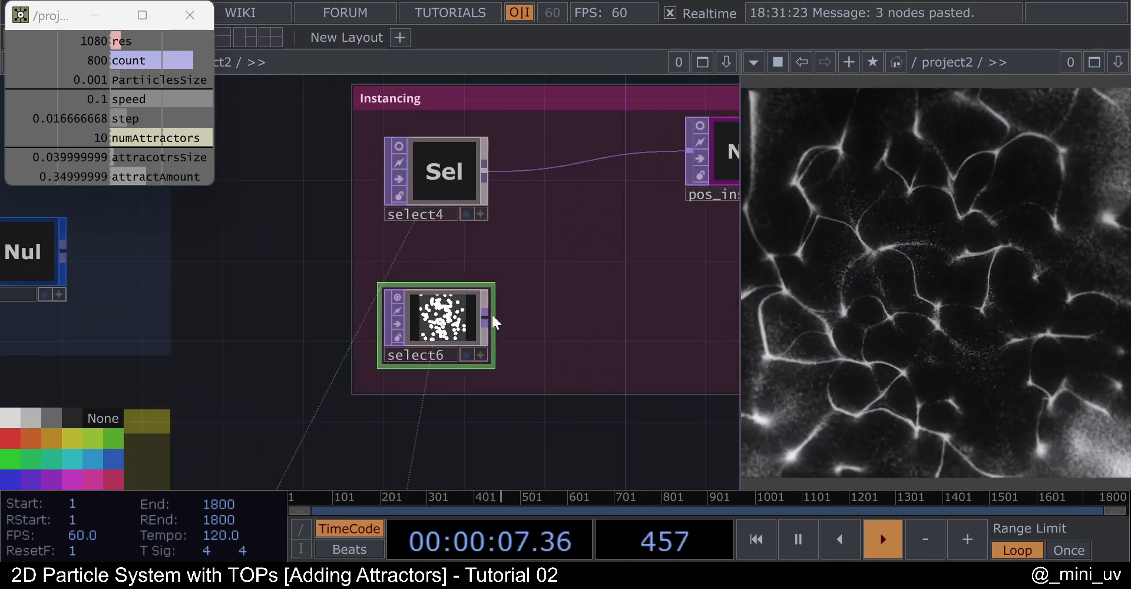
Append a Blur TOP followed by a Level TOP after select6 in the Instancing group.
{"action": "right_click", "coordinate": [489, 313]}
{"action": "type", "text": "blu"}
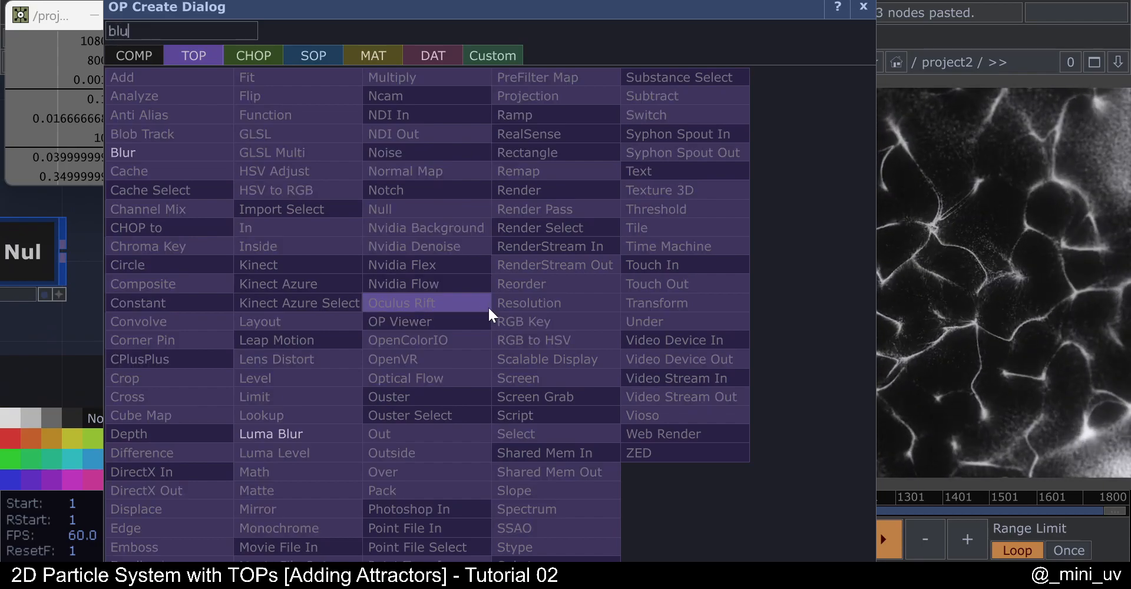
{"action": "left_click", "coordinate": [131, 152]}
{"action": "left_click", "coordinate": [556, 325]}
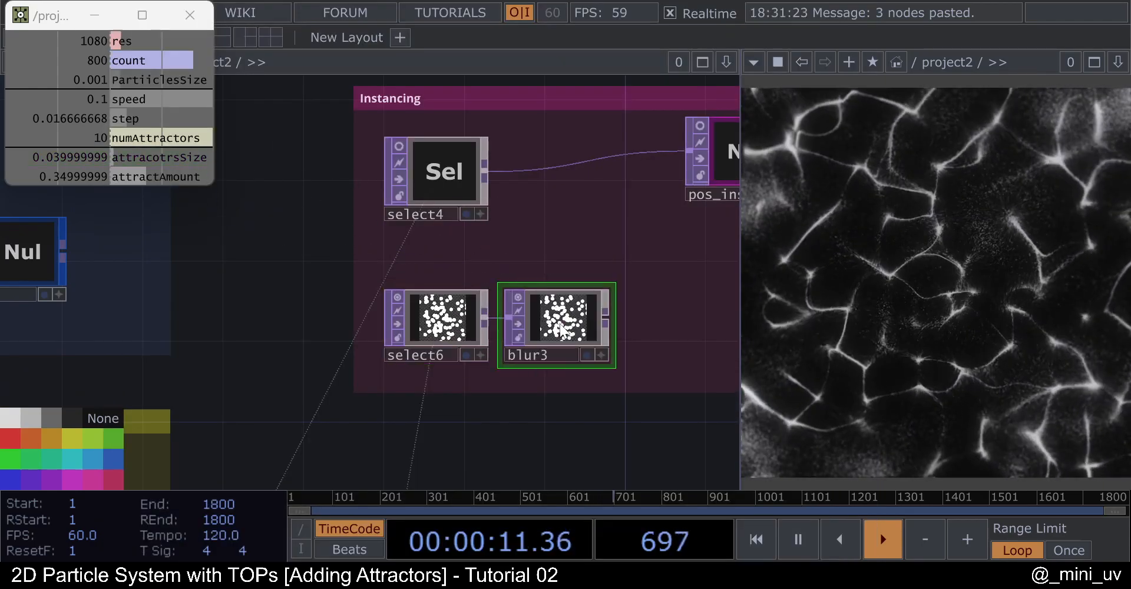
{"action": "left_click_drag", "start_coordinate": [571, 236], "coordinate": [389, 238]}
{"action": "right_click", "coordinate": [424, 318]}
{"action": "type", "text": "le"}
{"action": "left_click", "coordinate": [240, 355]}
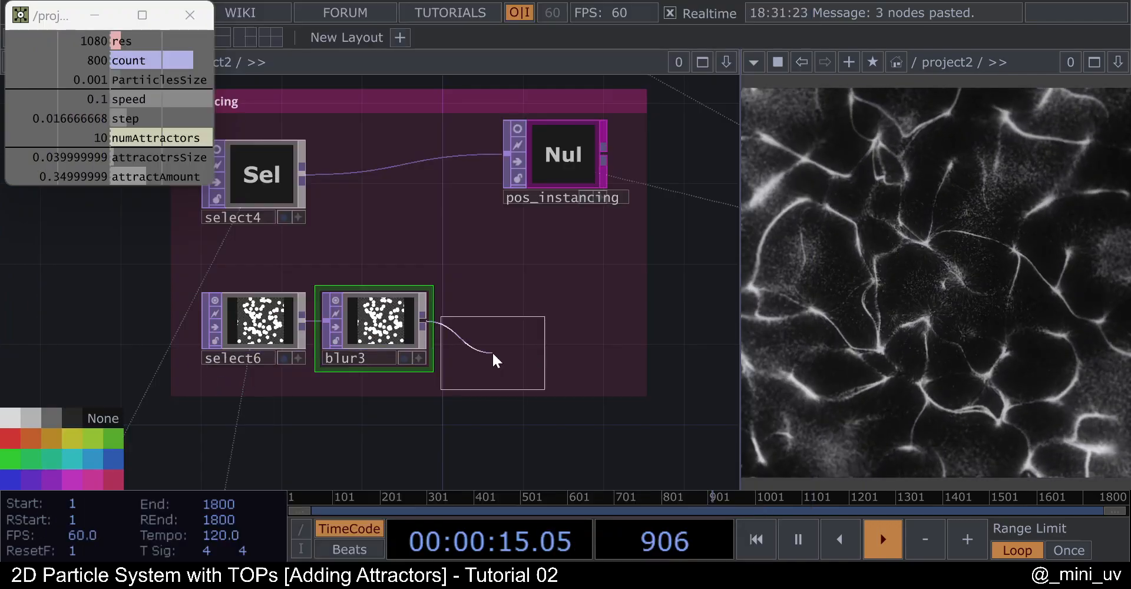
{"action": "left_click", "coordinate": [513, 323]}
Append a Null TOP after level2 and rename it color.
{"action": "left_click_drag", "start_coordinate": [694, 284], "coordinate": [551, 275]}
{"action": "scroll", "coordinate": [493, 290], "scroll_direction": "down", "scroll_amount": 5}
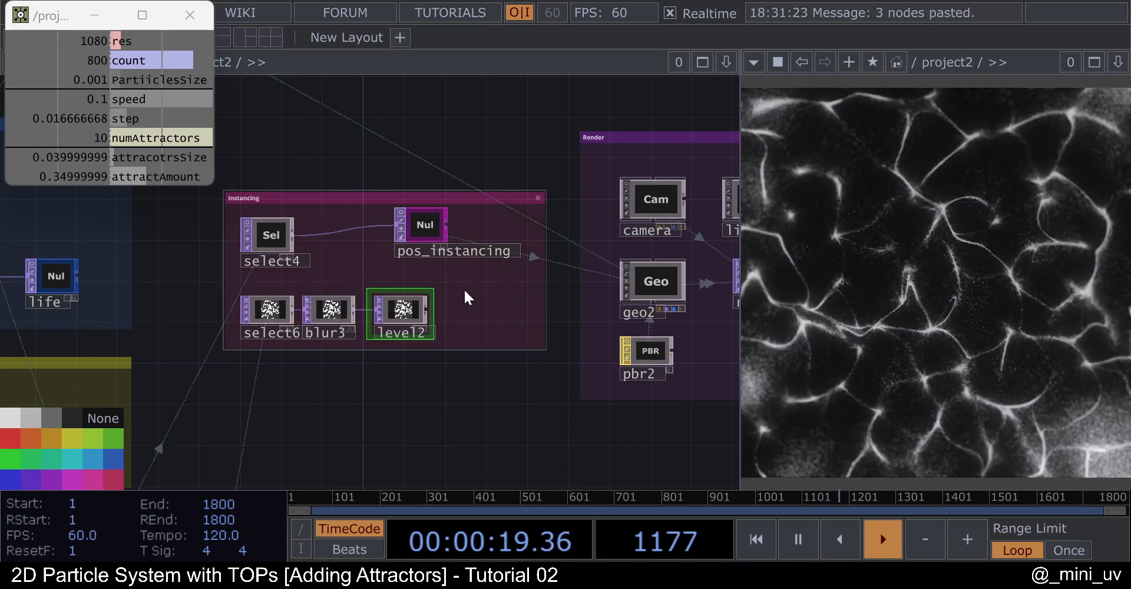
{"action": "scroll", "coordinate": [457, 291], "scroll_direction": "up", "scroll_amount": 5}
{"action": "key", "text": "ctrl+alt+n"}
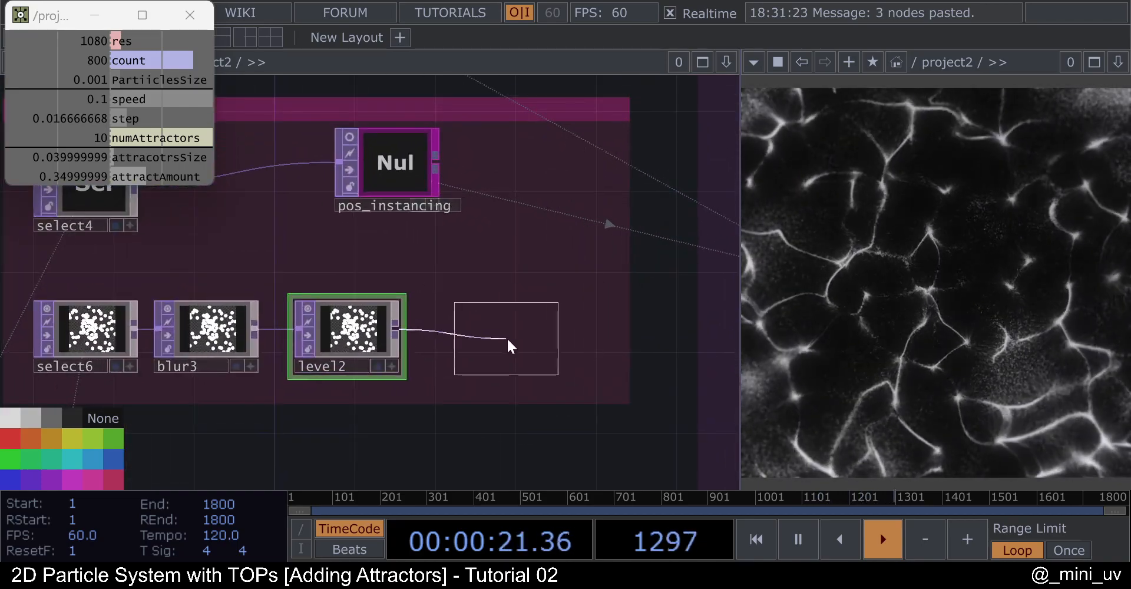
{"action": "left_click", "coordinate": [506, 337]}
{"action": "scroll", "coordinate": [475, 361], "scroll_direction": "up", "scroll_amount": 4}
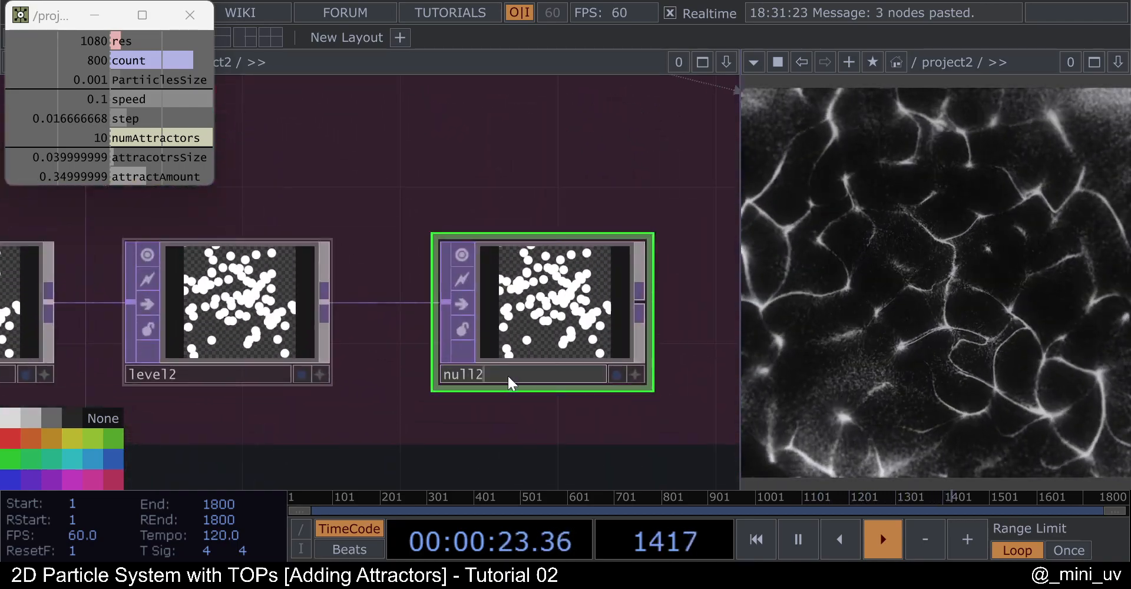
{"action": "left_click", "coordinate": [508, 373]}
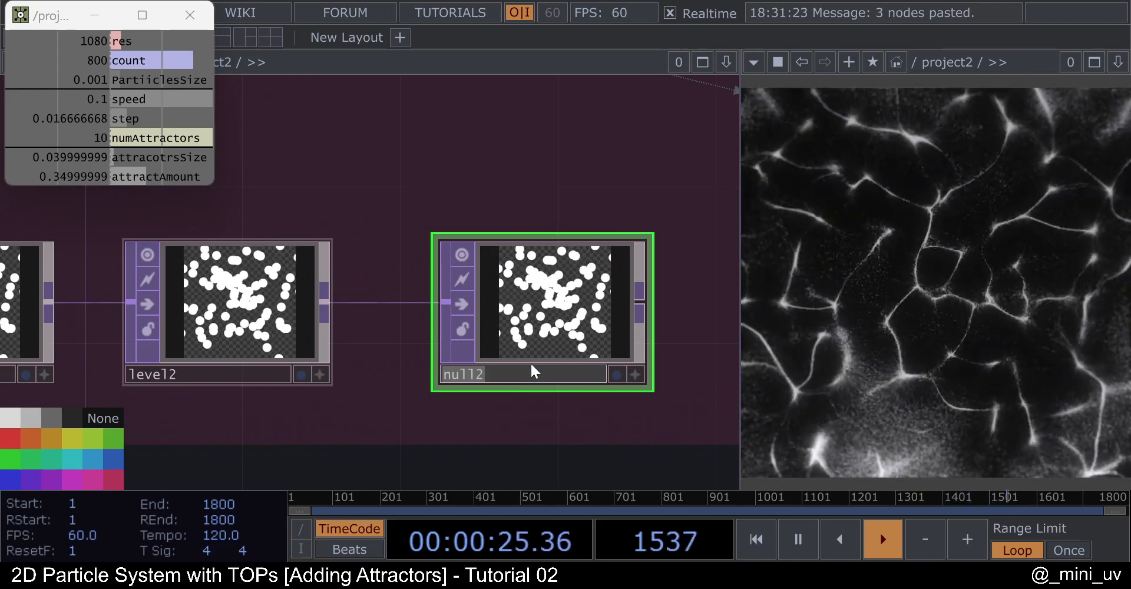
{"action": "type", "text": "color"}
{"action": "key", "text": "Return"}
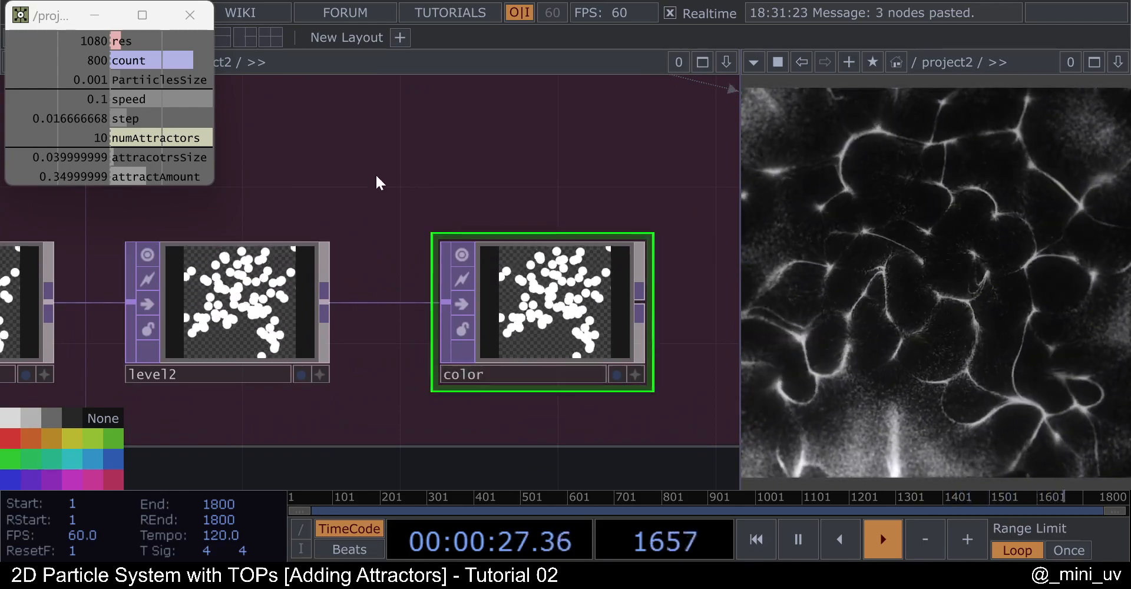
Assign the color null as the Color OP in geo2's instancing parameters.
{"action": "scroll", "coordinate": [348, 183], "scroll_direction": "down", "scroll_amount": 5}
{"action": "left_click_drag", "start_coordinate": [683, 242], "coordinate": [609, 252]}
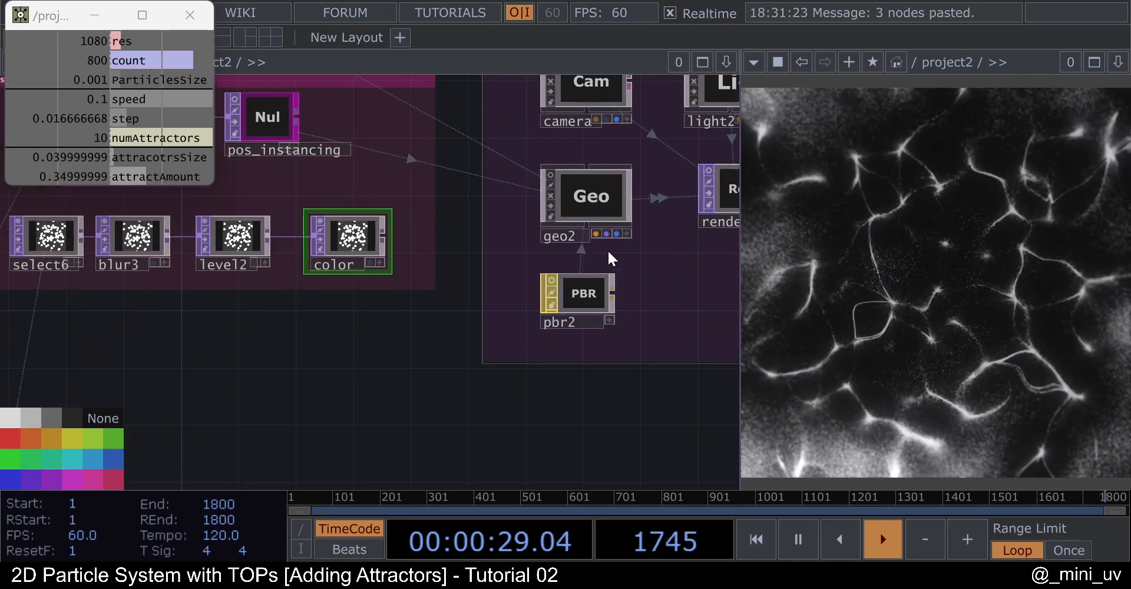
{"action": "left_click", "coordinate": [595, 204]}
{"action": "key", "text": "p"}
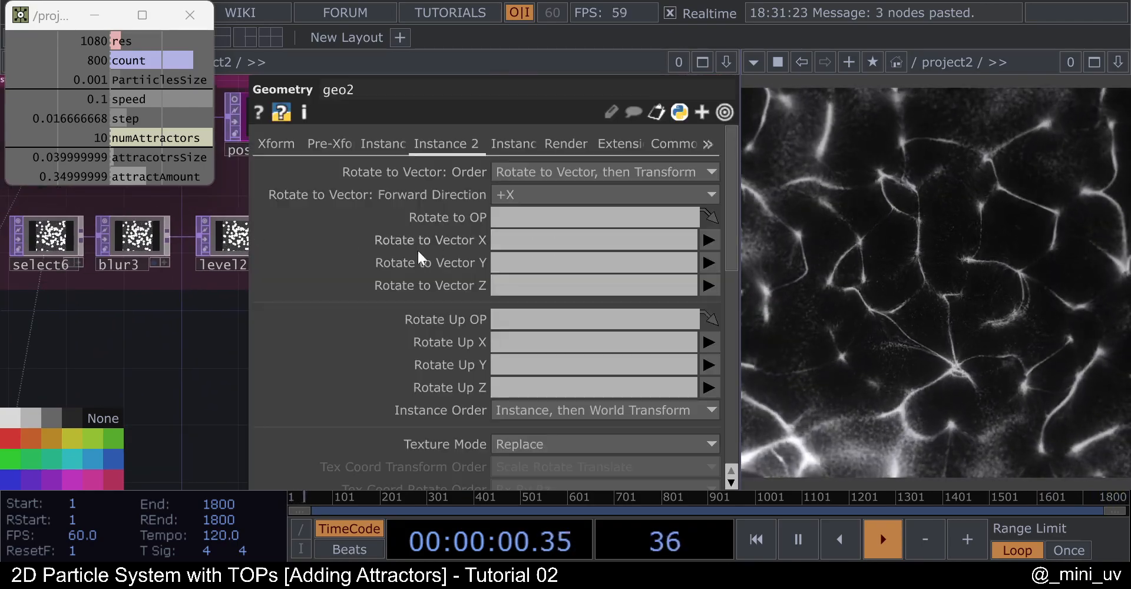
{"action": "left_click", "coordinate": [403, 144]}
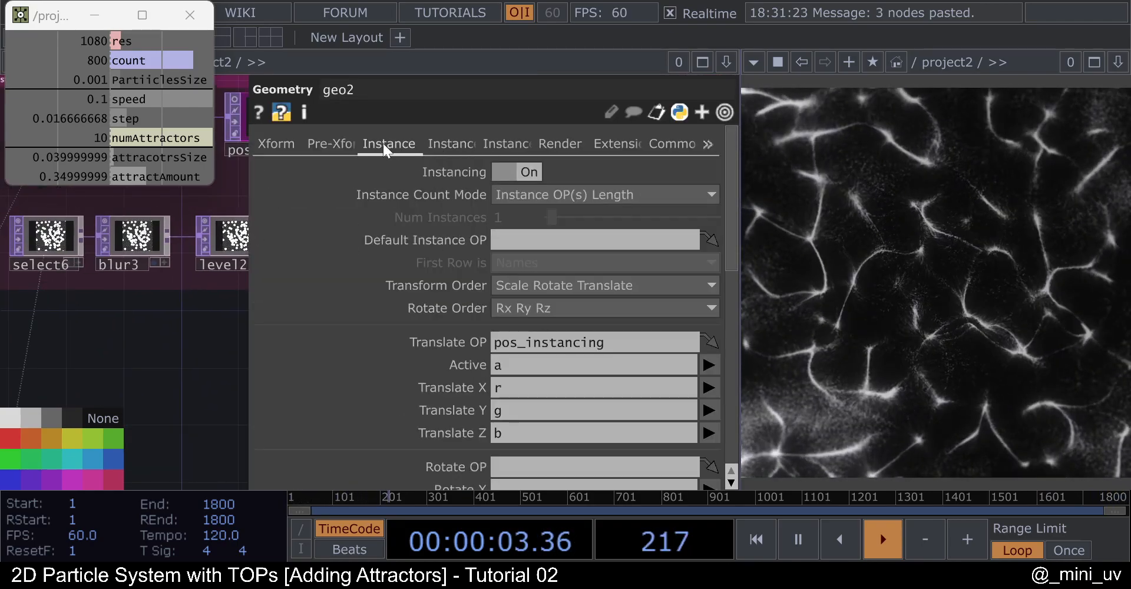
{"action": "left_click", "coordinate": [442, 145]}
{"action": "scroll", "coordinate": [524, 304], "scroll_direction": "down", "scroll_amount": 3}
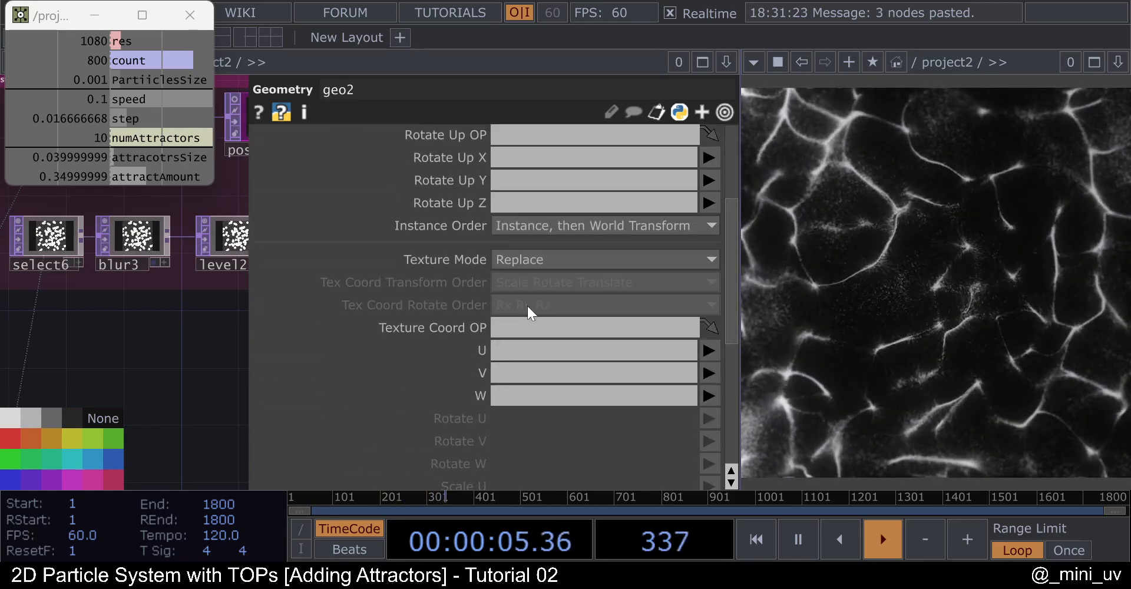
{"action": "left_click_drag", "start_coordinate": [170, 363], "coordinate": [19, 366]}
{"action": "scroll", "coordinate": [479, 334], "scroll_direction": "down", "scroll_amount": 3}
{"action": "scroll", "coordinate": [525, 315], "scroll_direction": "down", "scroll_amount": 1}
{"action": "scroll", "coordinate": [500, 350], "scroll_direction": "up", "scroll_amount": 1}
{"action": "scroll", "coordinate": [504, 345], "scroll_direction": "down", "scroll_amount": 1}
{"action": "left_click_drag", "start_coordinate": [204, 244], "coordinate": [530, 307]}
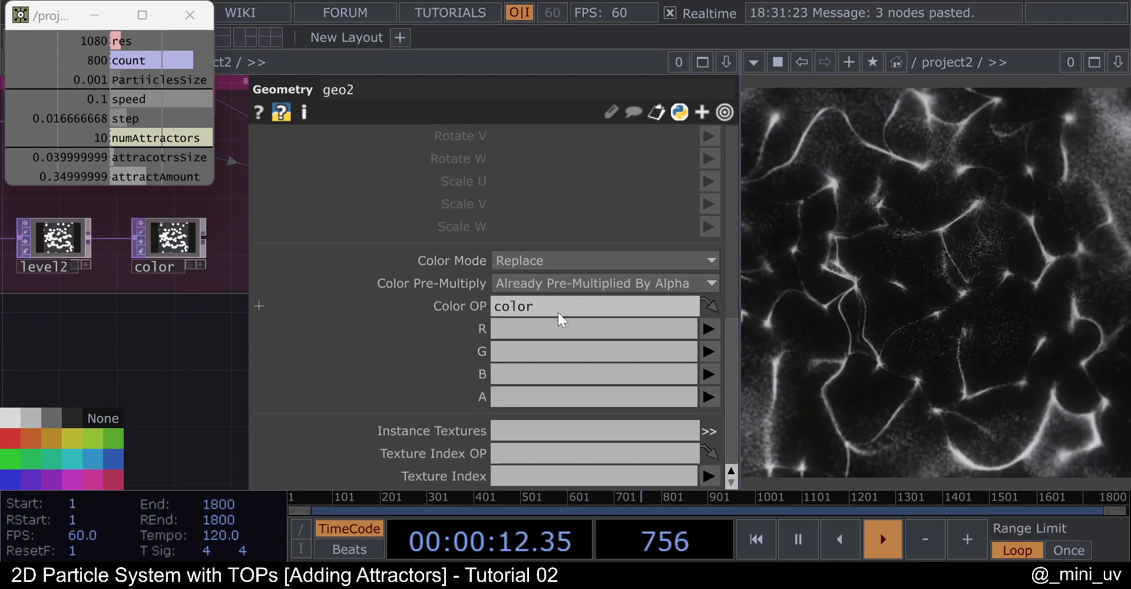
Set geo2's instance colour channels R, G and B all to r.
{"action": "left_click", "coordinate": [501, 336]}
{"action": "type", "text": "r"}
{"action": "left_click", "coordinate": [505, 351]}
{"action": "type", "text": "r"}
{"action": "left_click", "coordinate": [505, 372]}
{"action": "type", "text": "r"}
{"action": "key", "text": "Return"}
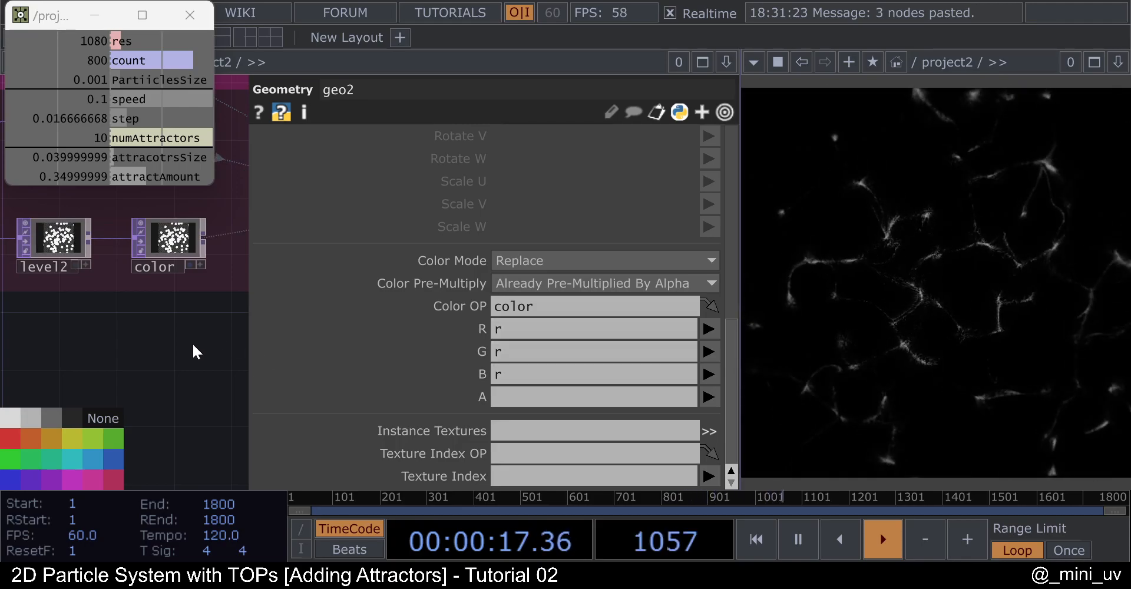
{"action": "key", "text": "p"}
Set render3's pixel format to 32-bit float (Mono).
{"action": "scroll", "coordinate": [361, 274], "scroll_direction": "down", "scroll_amount": 3}
{"action": "scroll", "coordinate": [365, 271], "scroll_direction": "down", "scroll_amount": 8}
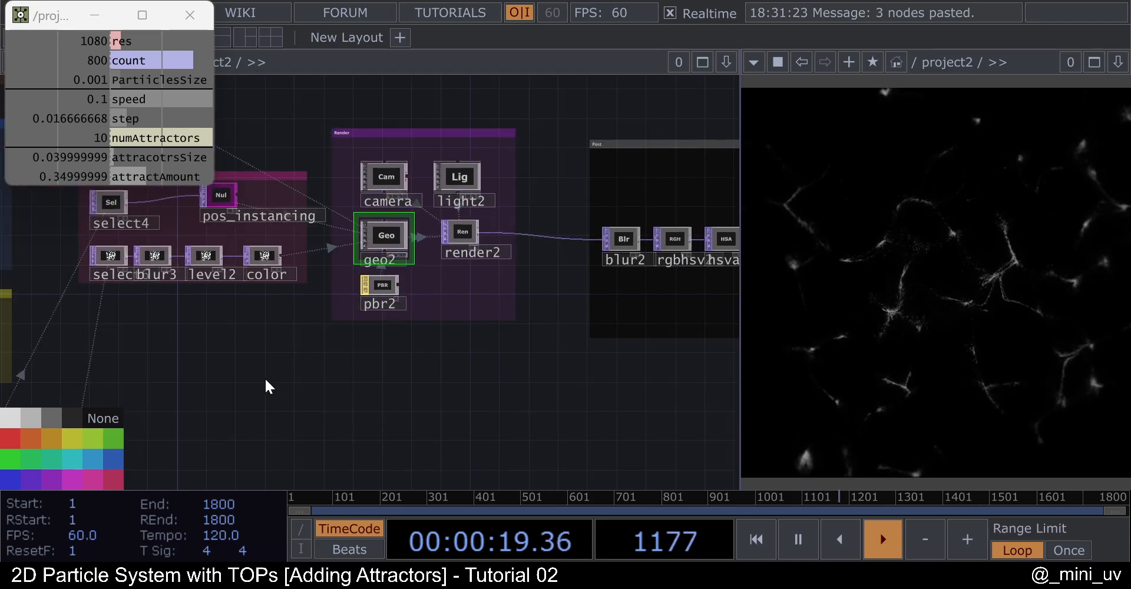
{"action": "scroll", "coordinate": [409, 336], "scroll_direction": "up", "scroll_amount": 6}
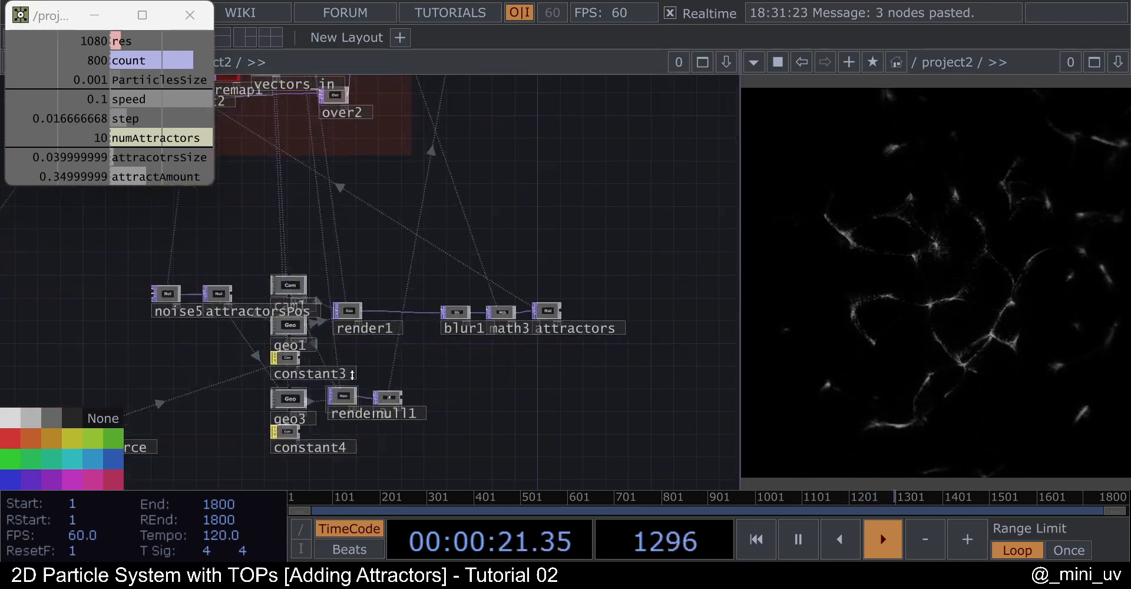
{"action": "left_click", "coordinate": [373, 394]}
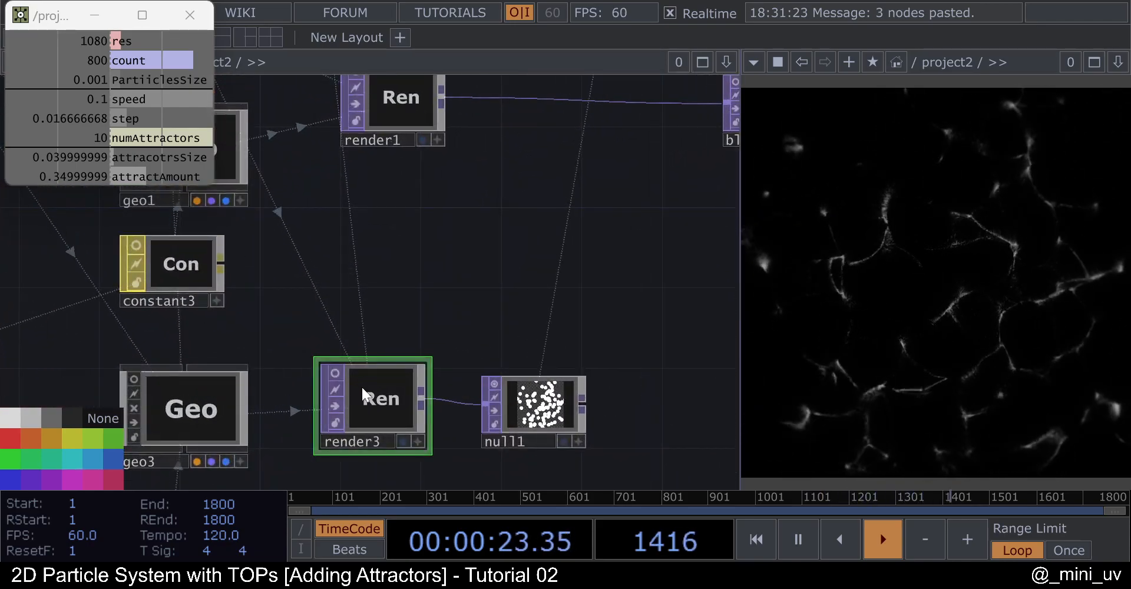
{"action": "scroll", "coordinate": [511, 185], "scroll_direction": "down", "scroll_amount": 3}
{"action": "key", "text": "p"}
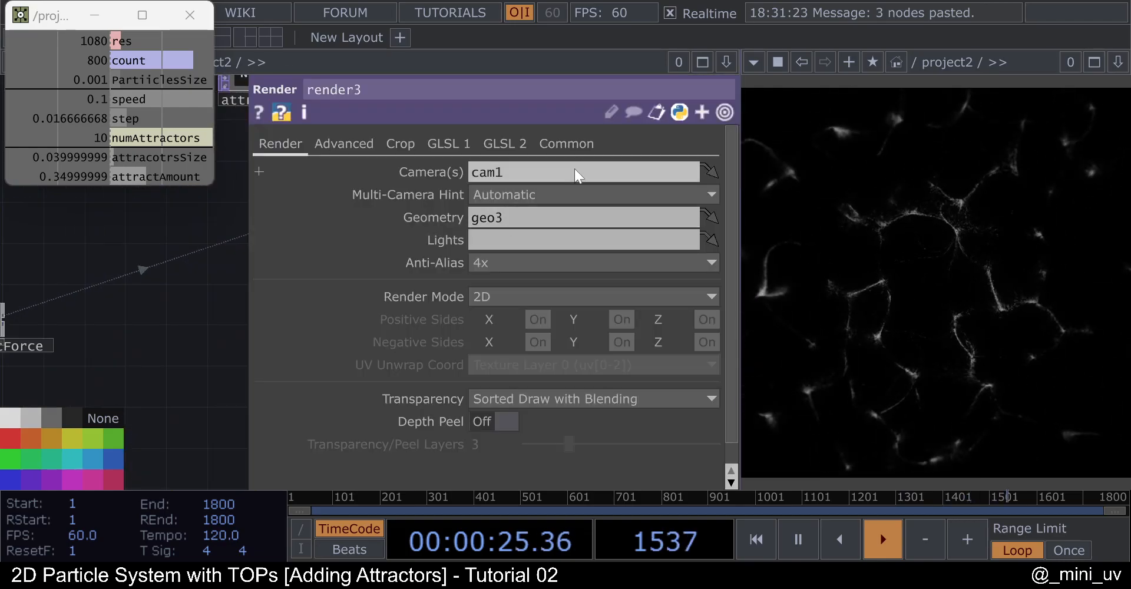
{"action": "left_click", "coordinate": [567, 144]}
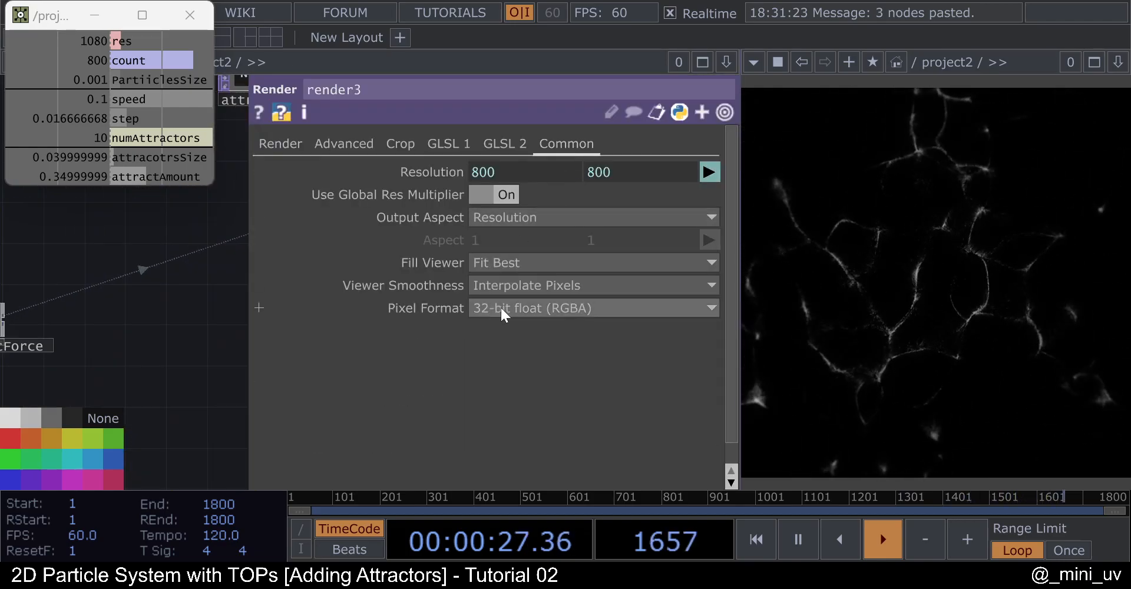
{"action": "left_click", "coordinate": [515, 306]}
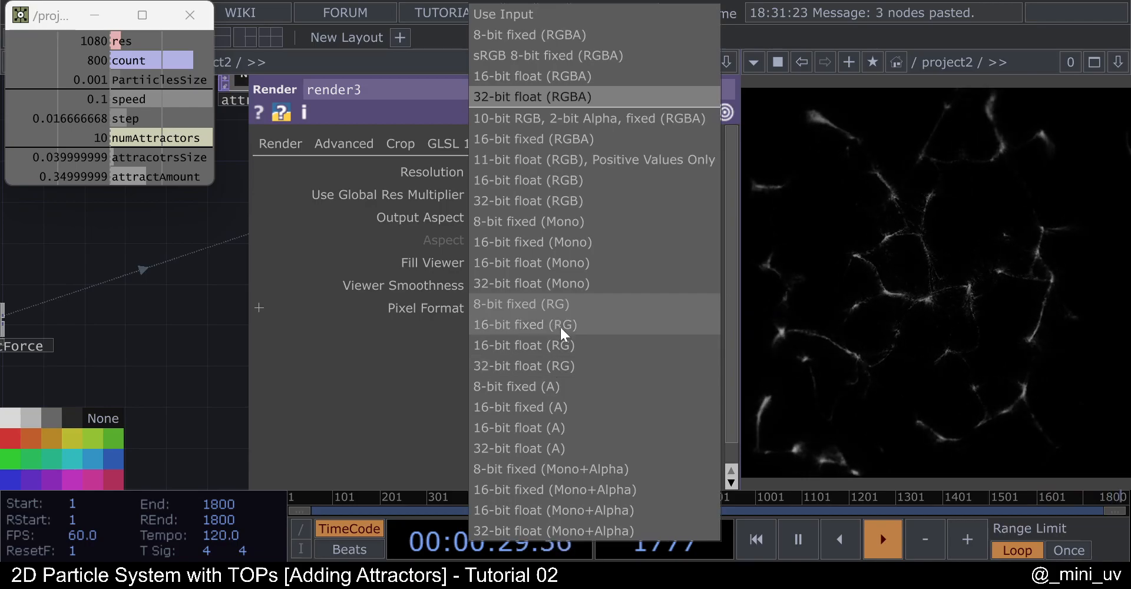
{"action": "left_click", "coordinate": [567, 283]}
{"action": "key", "text": "p"}
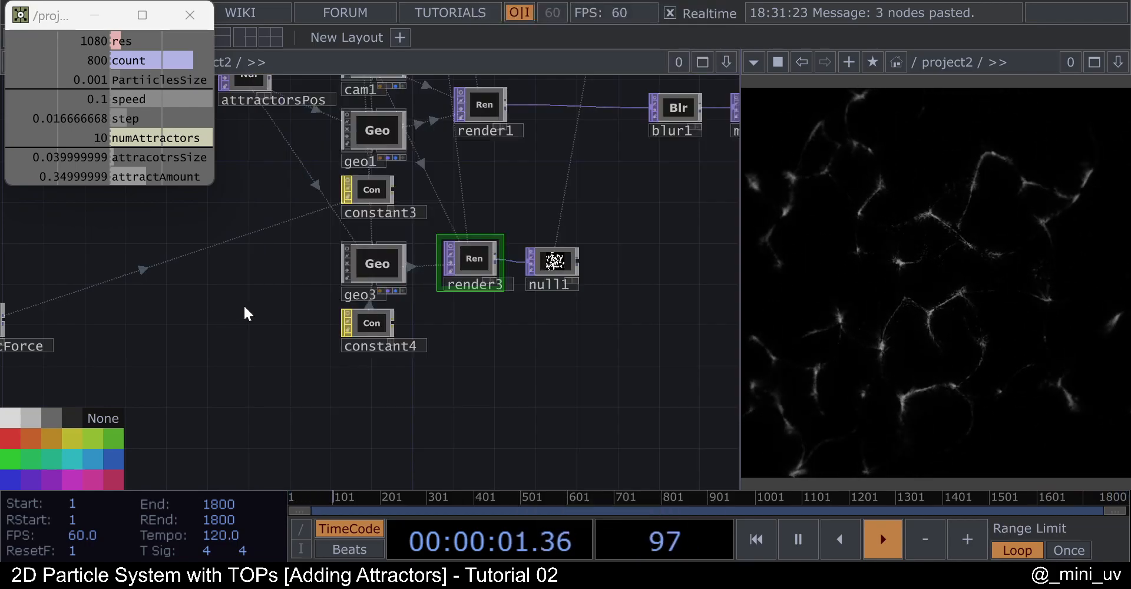
{"action": "scroll", "coordinate": [475, 251], "scroll_direction": "up", "scroll_amount": 5}
{"action": "key", "text": "p"}
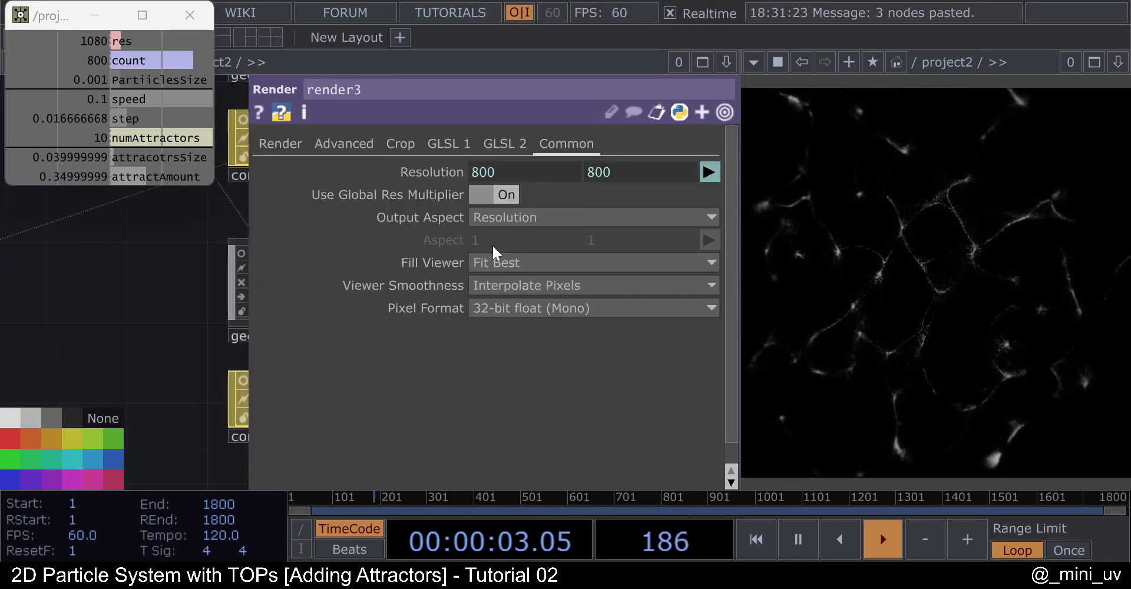
{"action": "left_click", "coordinate": [298, 151]}
{"action": "key", "text": "p"}
{"action": "scroll", "coordinate": [292, 246], "scroll_direction": "down", "scroll_amount": 10}
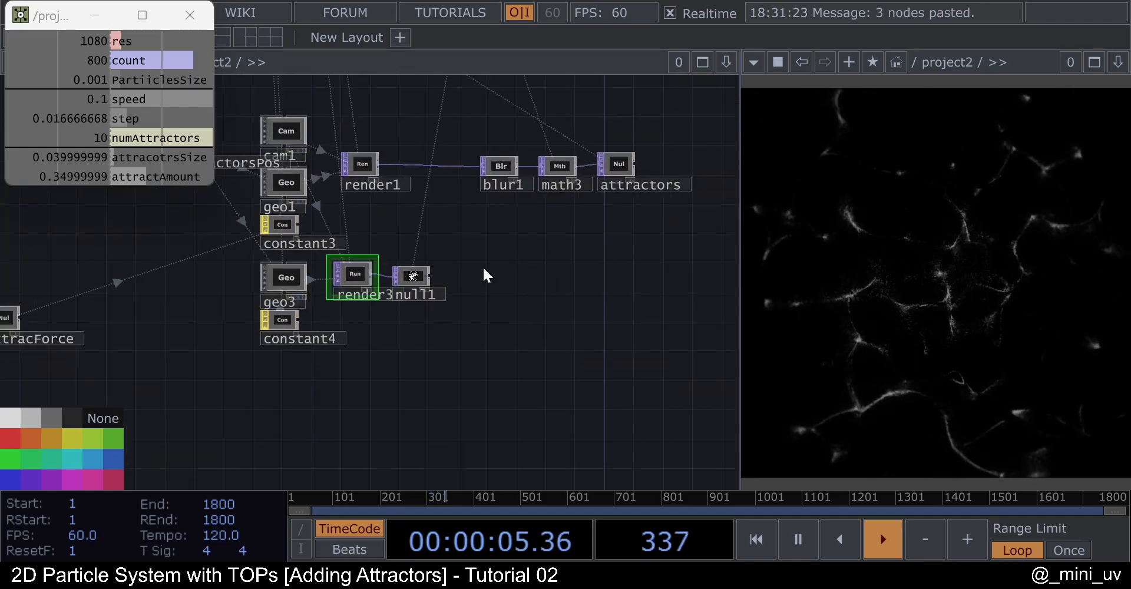
Set blur3's Pre-Shrink to 8 and Filter Size to 32 in the Instancing group.
{"action": "scroll", "coordinate": [469, 170], "scroll_direction": "up", "scroll_amount": 8}
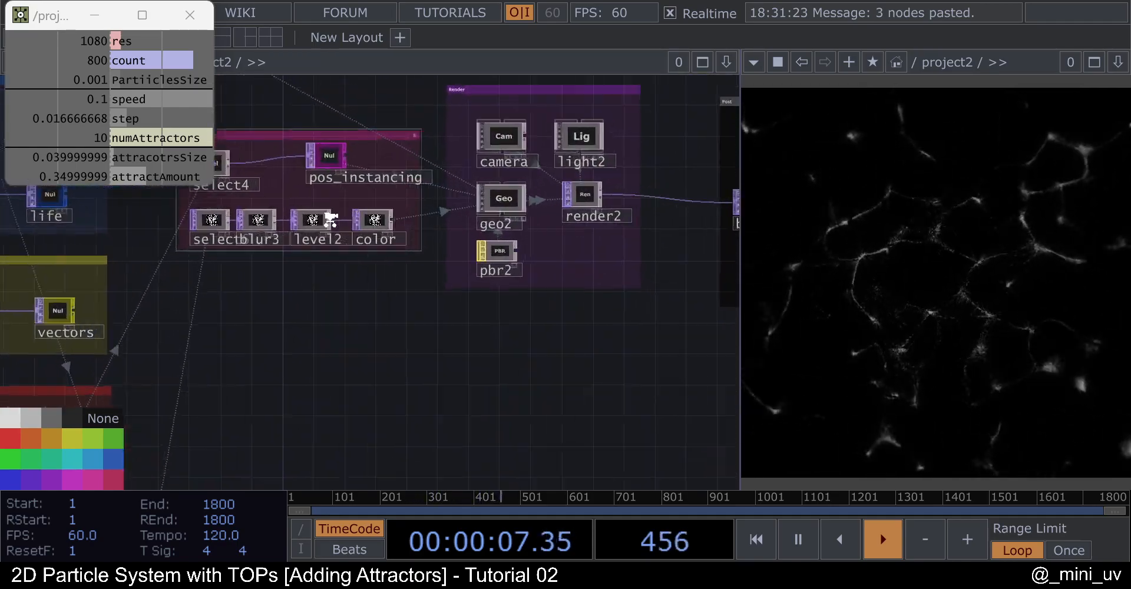
{"action": "scroll", "coordinate": [357, 283], "scroll_direction": "up", "scroll_amount": 3}
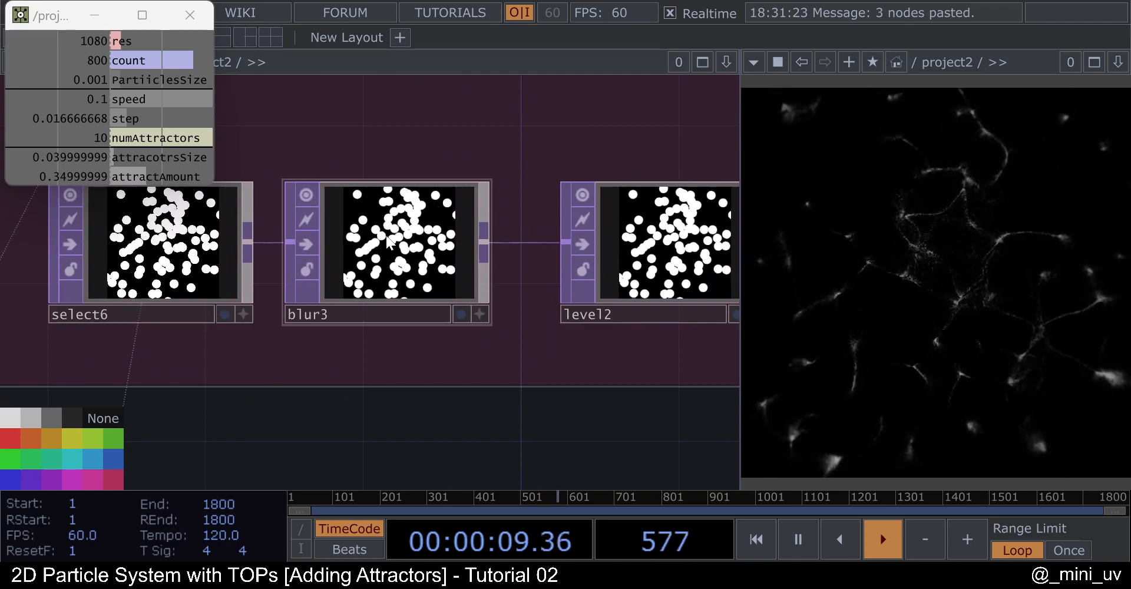
{"action": "left_click", "coordinate": [418, 268]}
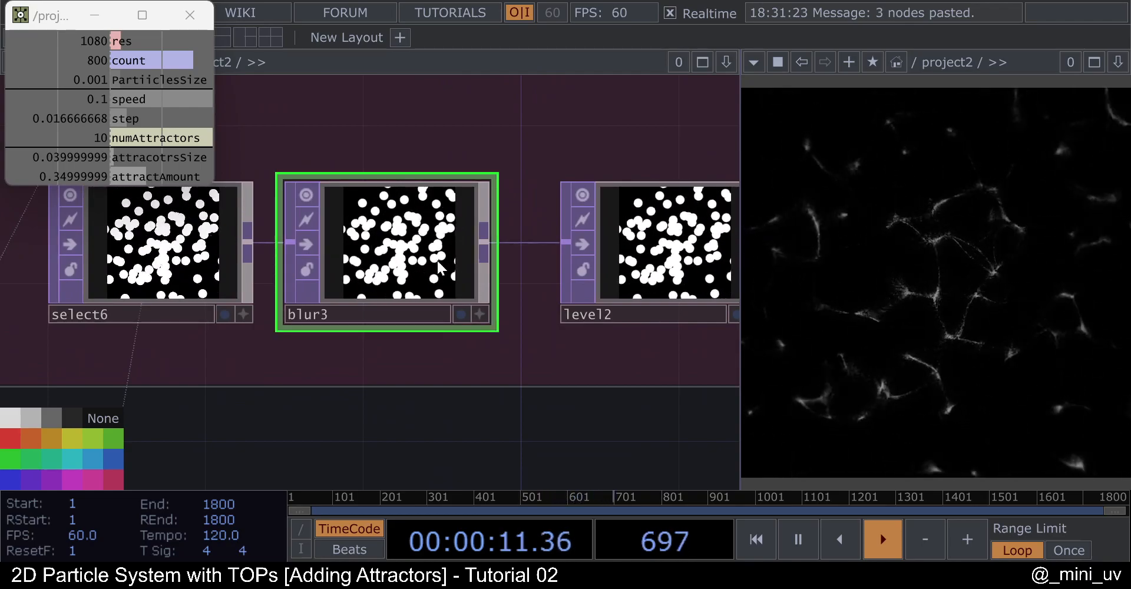
{"action": "scroll", "coordinate": [436, 263], "scroll_direction": "down", "scroll_amount": 4}
{"action": "scroll", "coordinate": [443, 205], "scroll_direction": "up", "scroll_amount": 4}
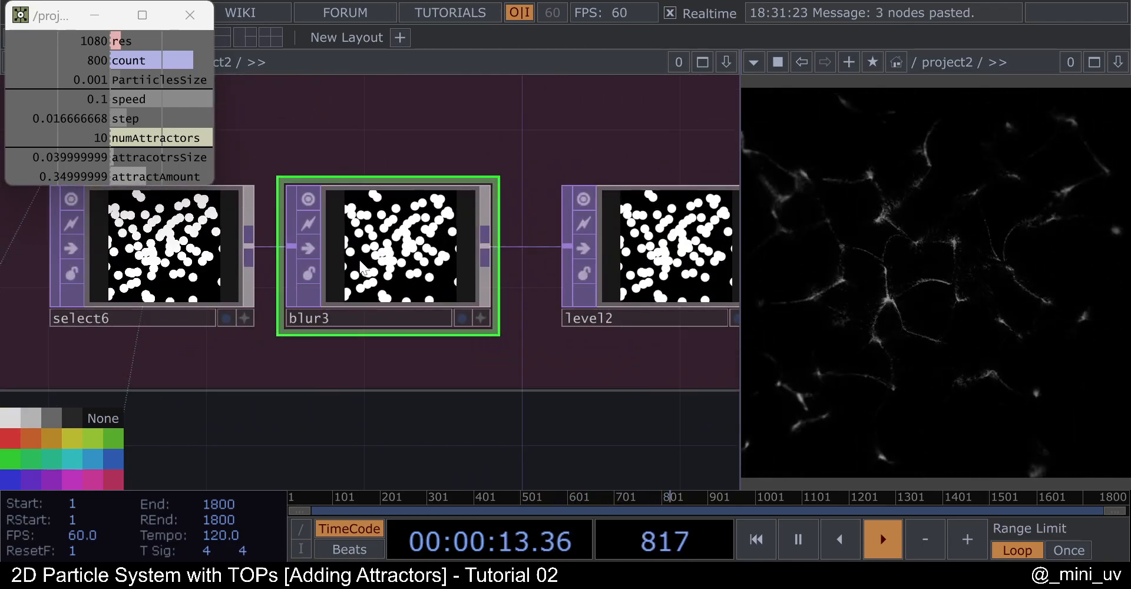
{"action": "scroll", "coordinate": [401, 241], "scroll_direction": "up", "scroll_amount": 2}
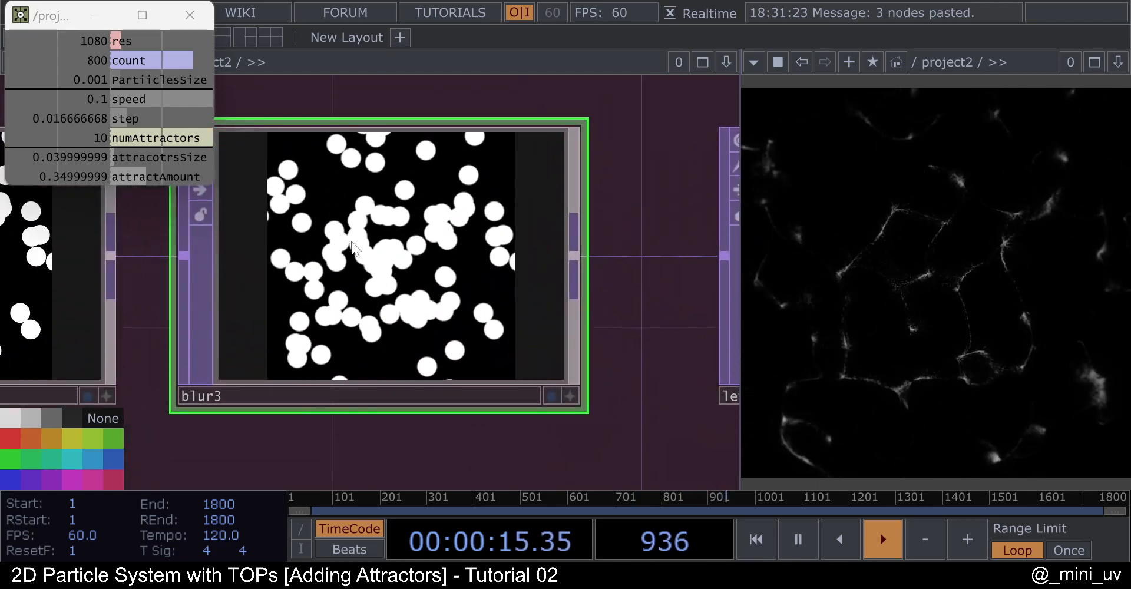
{"action": "scroll", "coordinate": [399, 246], "scroll_direction": "up", "scroll_amount": 1}
{"action": "key", "text": "p"}
{"action": "left_click_drag", "start_coordinate": [533, 264], "coordinate": [606, 259]}
{"action": "left_click_drag", "start_coordinate": [512, 240], "coordinate": [731, 262]}
{"action": "left_click_drag", "start_coordinate": [590, 239], "coordinate": [731, 240]}
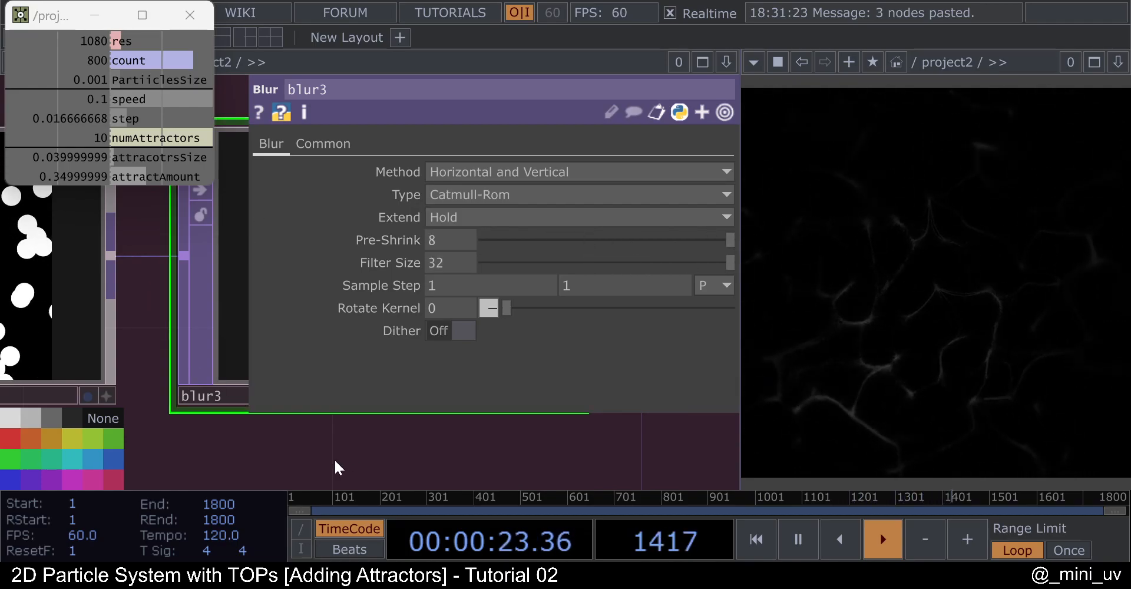
{"action": "key", "text": "p"}
Set level2's Brightness 1 to about 1.87, Gamma 1 to about 1.29 and Contrast to about 1.5.
{"action": "scroll", "coordinate": [163, 393], "scroll_direction": "down", "scroll_amount": 3}
{"action": "left_click", "coordinate": [598, 311]}
{"action": "key", "text": "p"}
{"action": "left_click_drag", "start_coordinate": [612, 240], "coordinate": [716, 241]}
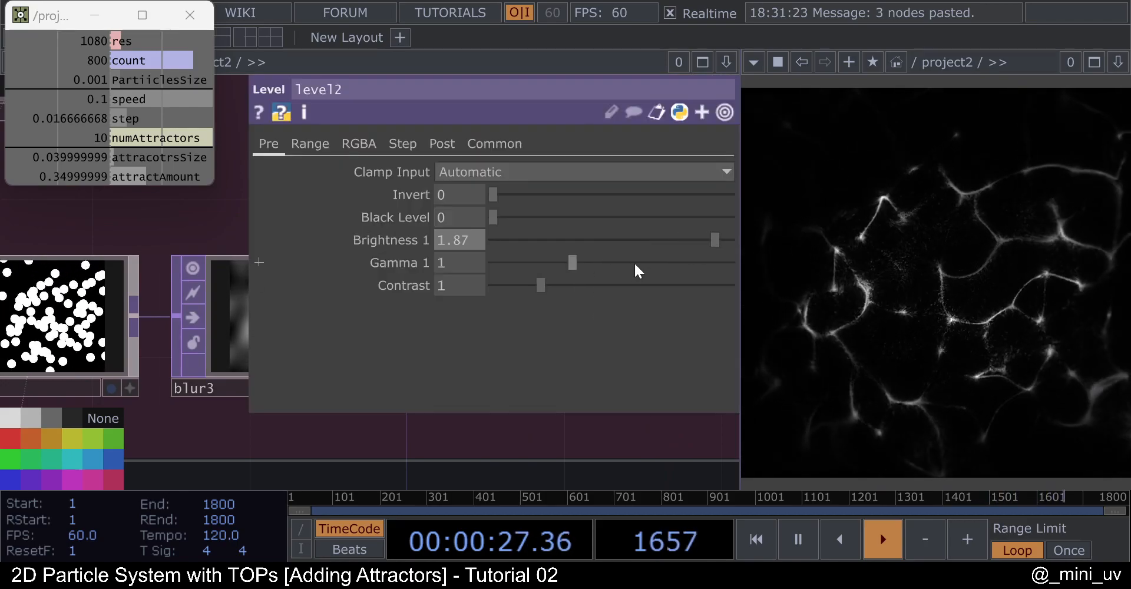
{"action": "left_click_drag", "start_coordinate": [573, 263], "coordinate": [613, 260]}
{"action": "left_click_drag", "start_coordinate": [542, 285], "coordinate": [595, 263]}
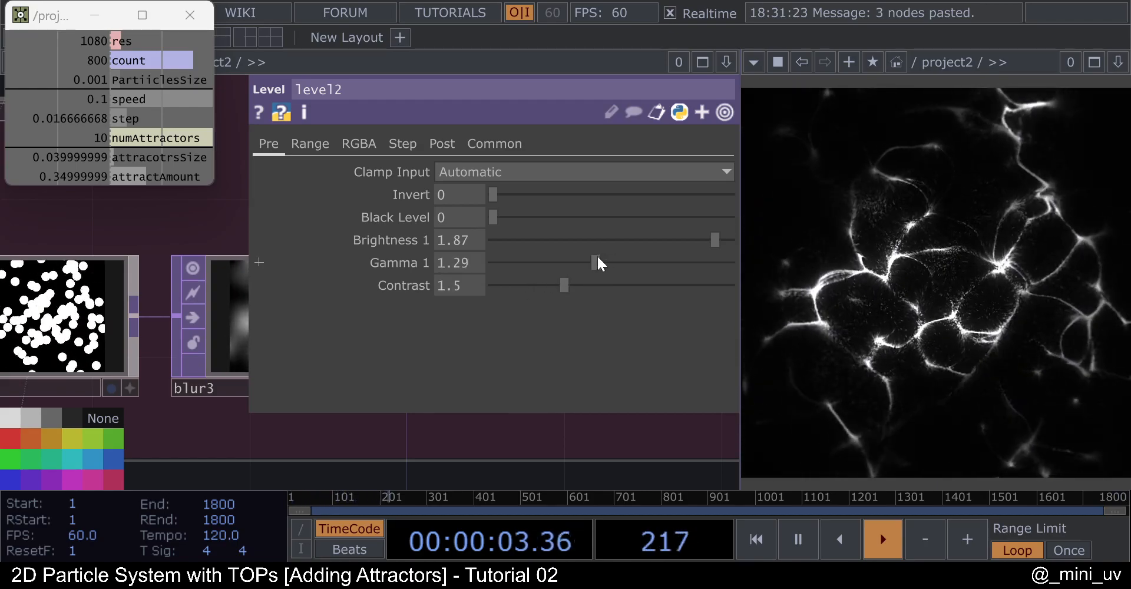
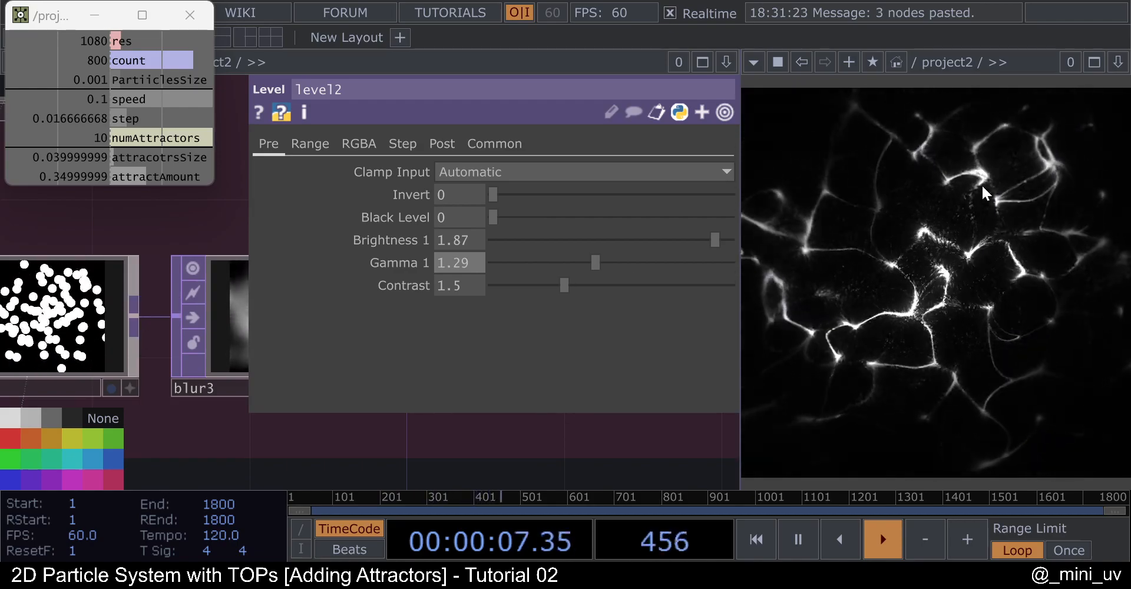
Raise level2's Gamma 1 to about 1.42.
{"action": "scroll", "coordinate": [134, 330], "scroll_direction": "down", "scroll_amount": 5}
{"action": "scroll", "coordinate": [165, 355], "scroll_direction": "up", "scroll_amount": 5}
{"action": "scroll", "coordinate": [171, 343], "scroll_direction": "down", "scroll_amount": 3}
{"action": "scroll", "coordinate": [227, 327], "scroll_direction": "up", "scroll_amount": 3}
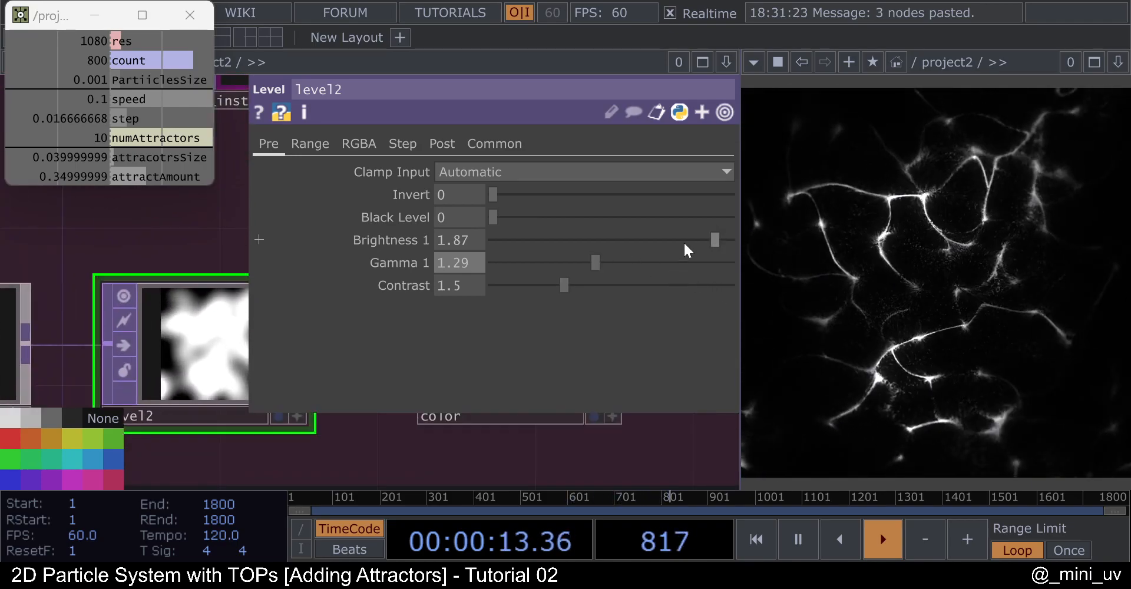
{"action": "left_click", "coordinate": [607, 262]}
{"action": "scroll", "coordinate": [243, 262], "scroll_direction": "down", "scroll_amount": 1}
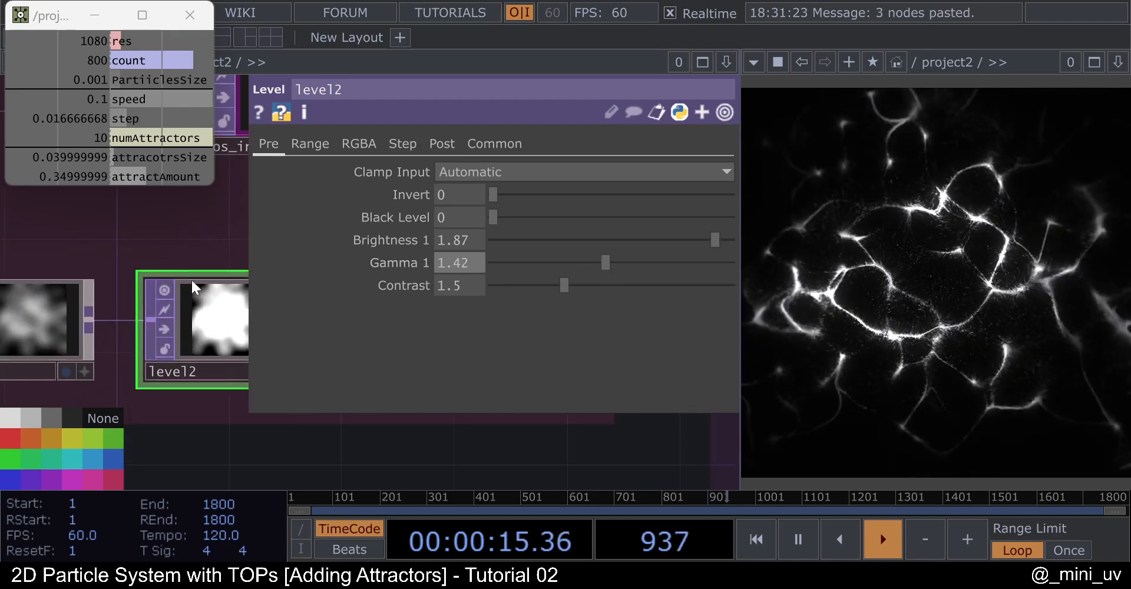
{"action": "key", "text": "p"}
Adjust the bloom component to Intensity 0.99, Gamma 0.447, Contrast 0.886 and Bloom Level 0.595.
{"action": "scroll", "coordinate": [196, 257], "scroll_direction": "down", "scroll_amount": 5}
{"action": "scroll", "coordinate": [204, 282], "scroll_direction": "down", "scroll_amount": 3}
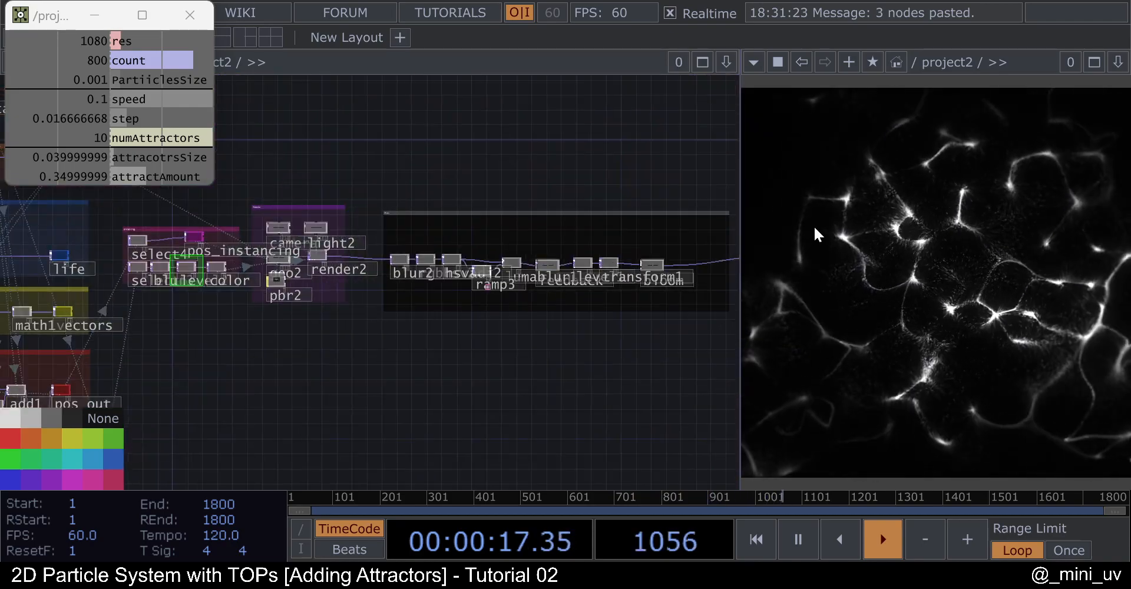
{"action": "scroll", "coordinate": [602, 261], "scroll_direction": "up", "scroll_amount": 7}
{"action": "left_click", "coordinate": [600, 256]}
{"action": "key", "text": "p"}
{"action": "left_click_drag", "start_coordinate": [561, 347], "coordinate": [614, 342]}
{"action": "left_click_drag", "start_coordinate": [533, 267], "coordinate": [547, 294]}
{"action": "left_click_drag", "start_coordinate": [617, 346], "coordinate": [592, 312]}
{"action": "left_click_drag", "start_coordinate": [608, 351], "coordinate": [624, 348]}
{"action": "scroll", "coordinate": [518, 341], "scroll_direction": "down", "scroll_amount": 3}
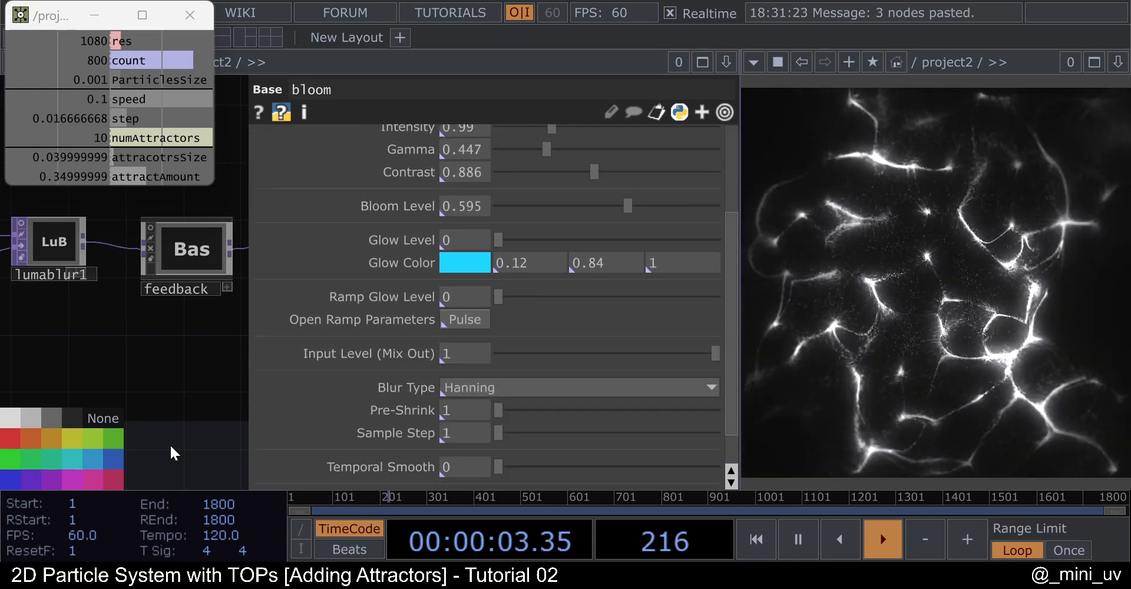
{"action": "key", "text": "p"}
Set attractAmount to 0.46 in the data Constant CHOP.
{"action": "scroll", "coordinate": [291, 419], "scroll_direction": "down", "scroll_amount": 8}
{"action": "left_click_drag", "start_coordinate": [548, 242], "coordinate": [583, 133]}
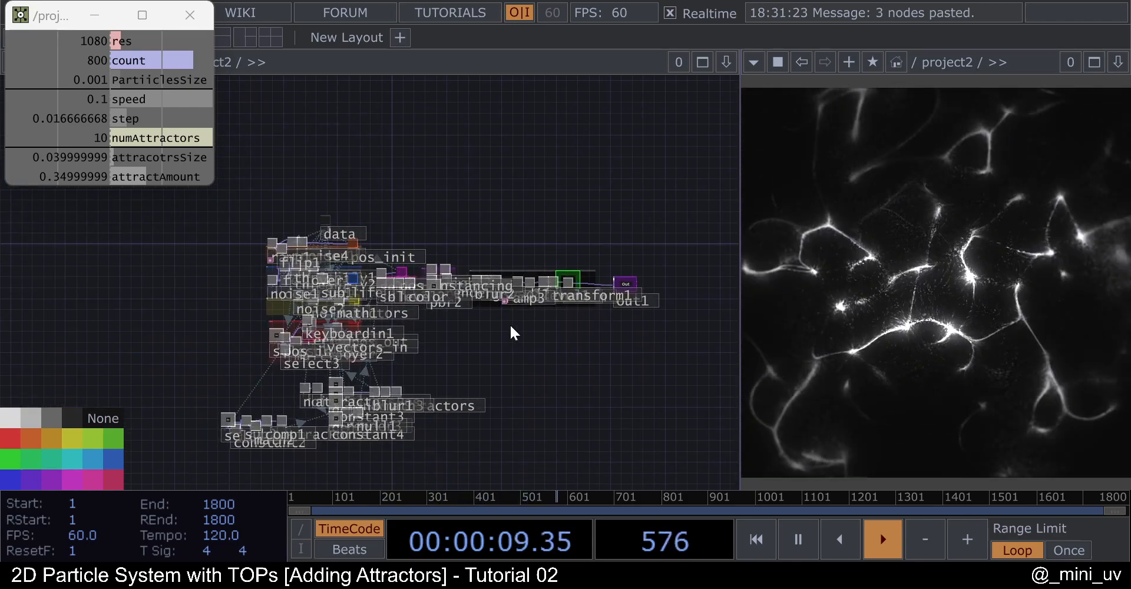
{"action": "scroll", "coordinate": [536, 298], "scroll_direction": "up", "scroll_amount": 5}
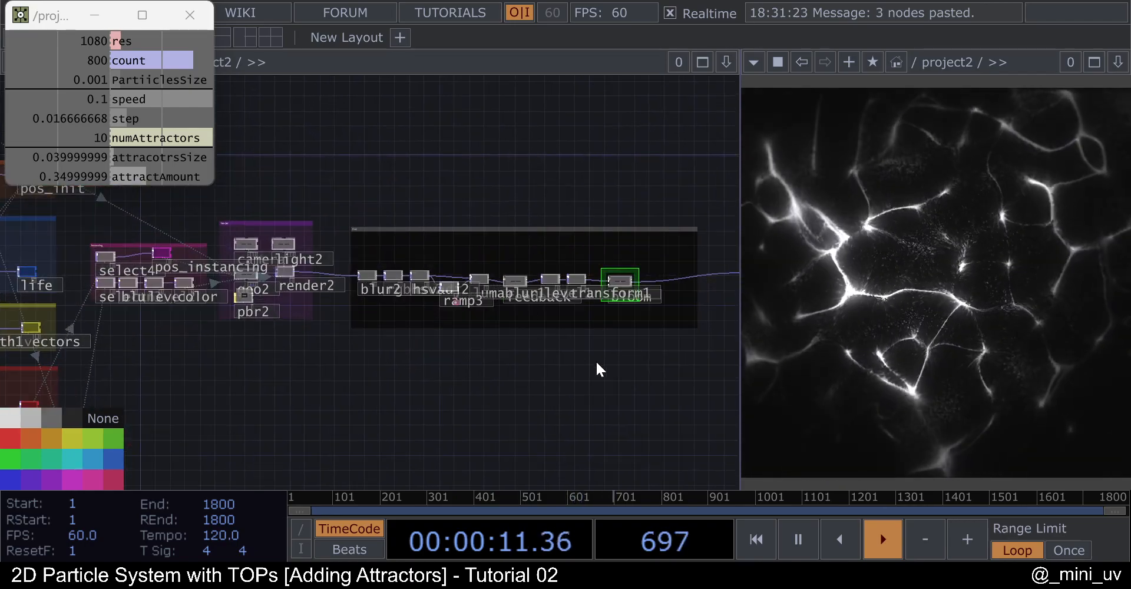
{"action": "left_click_drag", "start_coordinate": [471, 325], "coordinate": [429, 341]}
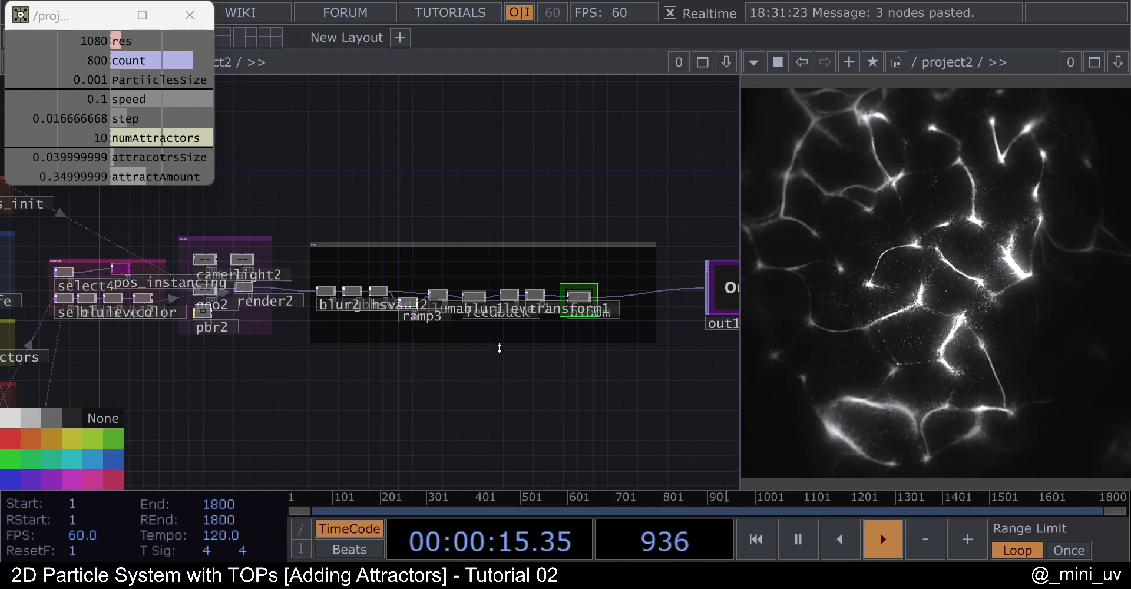
{"action": "scroll", "coordinate": [497, 341], "scroll_direction": "down", "scroll_amount": 4}
{"action": "scroll", "coordinate": [249, 243], "scroll_direction": "up", "scroll_amount": 2}
{"action": "scroll", "coordinate": [249, 243], "scroll_direction": "up", "scroll_amount": 1}
{"action": "left_click_drag", "start_coordinate": [250, 243], "coordinate": [504, 302]}
{"action": "scroll", "coordinate": [369, 298], "scroll_direction": "up", "scroll_amount": 4}
{"action": "left_click_drag", "start_coordinate": [369, 299], "coordinate": [432, 307]}
{"action": "left_click", "coordinate": [509, 300]}
{"action": "key", "text": "p"}
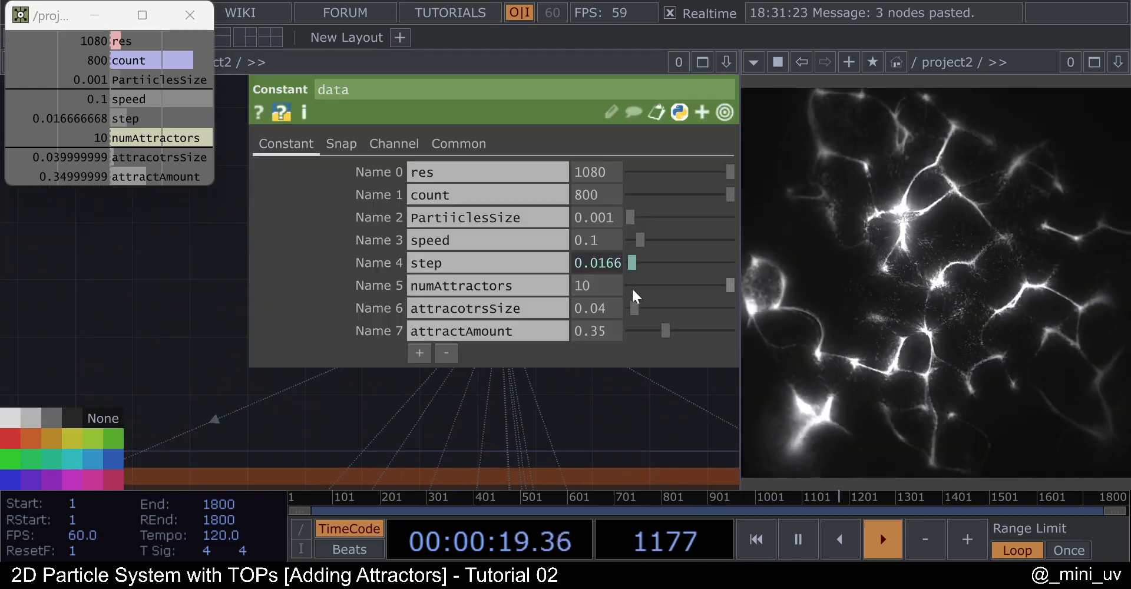
{"action": "left_click_drag", "start_coordinate": [666, 332], "coordinate": [703, 362]}
{"action": "mouse_move", "coordinate": [676, 361]}
{"action": "left_mouse_down"}
{"action": "mouse_move", "coordinate": [697, 357]}
{"action": "mouse_move", "coordinate": [664, 355]}
{"action": "mouse_move", "coordinate": [678, 351]}
{"action": "left_mouse_up"}
Add a Noise CHOP directly above the data Constant CHOP.
{"action": "scroll", "coordinate": [204, 317], "scroll_direction": "down", "scroll_amount": 2}
{"action": "middle_click_drag", "start_coordinate": [204, 316], "coordinate": [101, 313]}
{"action": "left_click_drag", "start_coordinate": [102, 313], "coordinate": [2, 313]}
{"action": "left_click_drag", "start_coordinate": [116, 262], "coordinate": [86, 263]}
{"action": "key", "text": "Tab"}
{"action": "type", "text": "noi"}
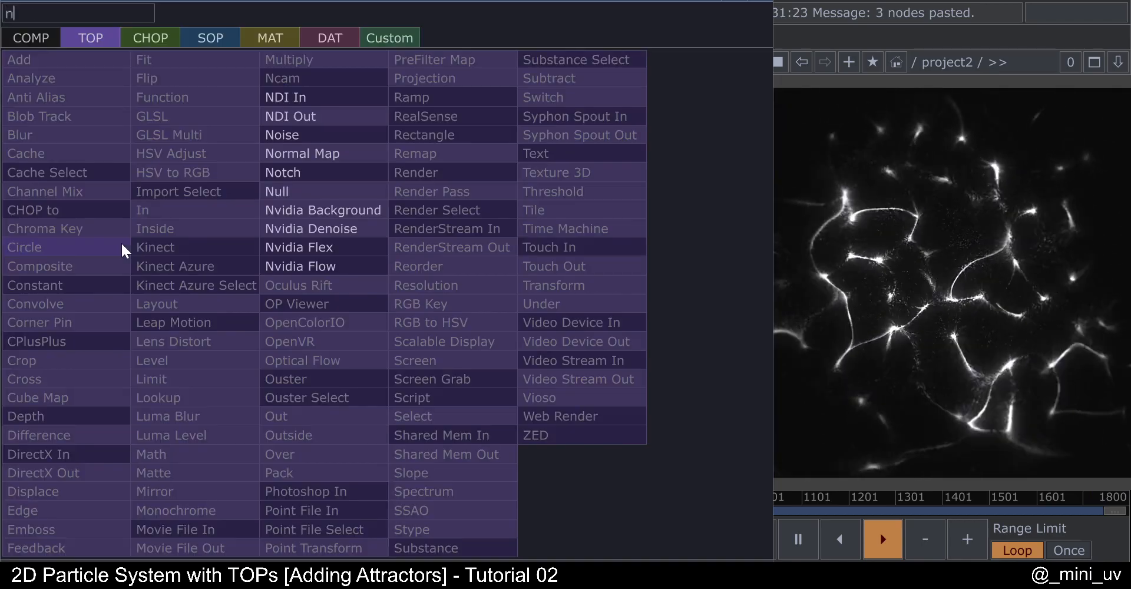
{"action": "left_click", "coordinate": [148, 37]}
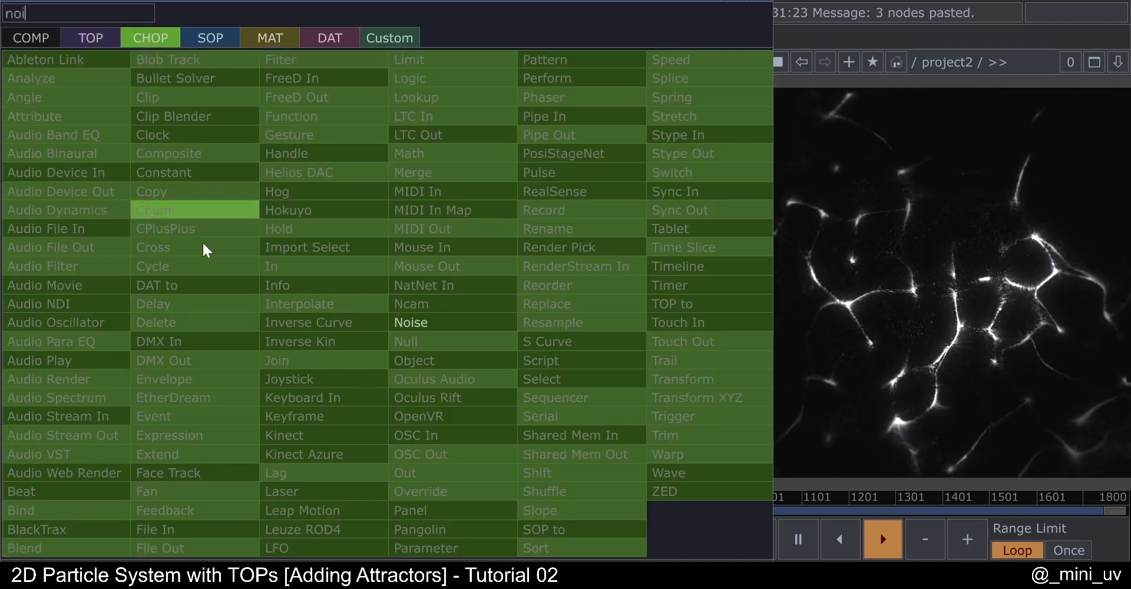
{"action": "left_click", "coordinate": [427, 327]}
{"action": "left_click", "coordinate": [182, 263]}
{"action": "scroll", "coordinate": [179, 264], "scroll_direction": "up", "scroll_amount": 2}
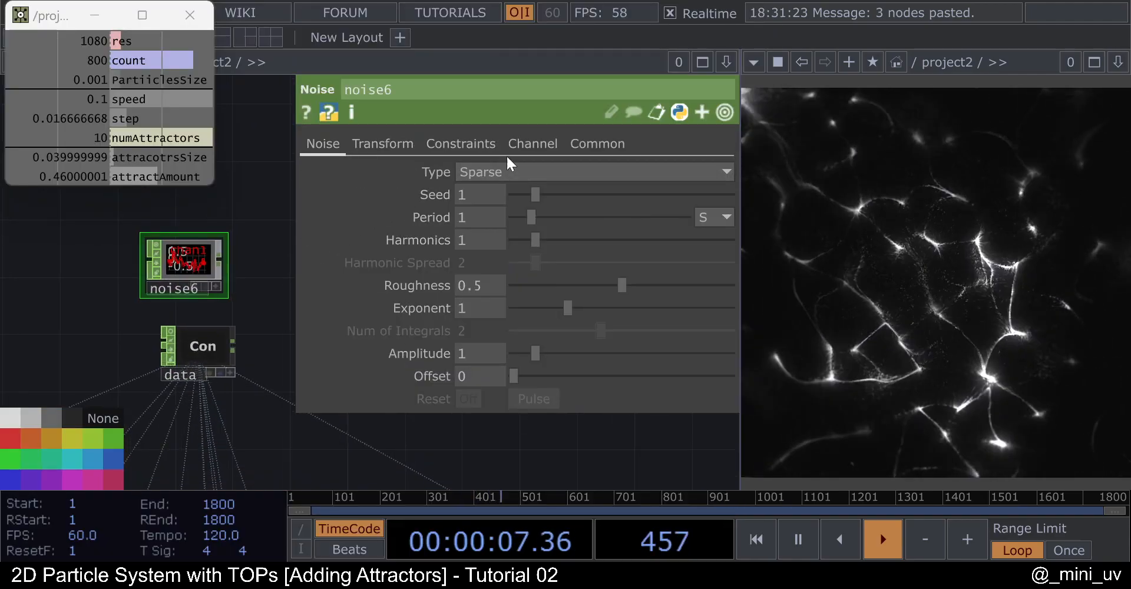
Turn on Time Slice for the Noise CHOP and reference its channel in the data Constant's attractAmount.
{"action": "left_click", "coordinate": [592, 143]}
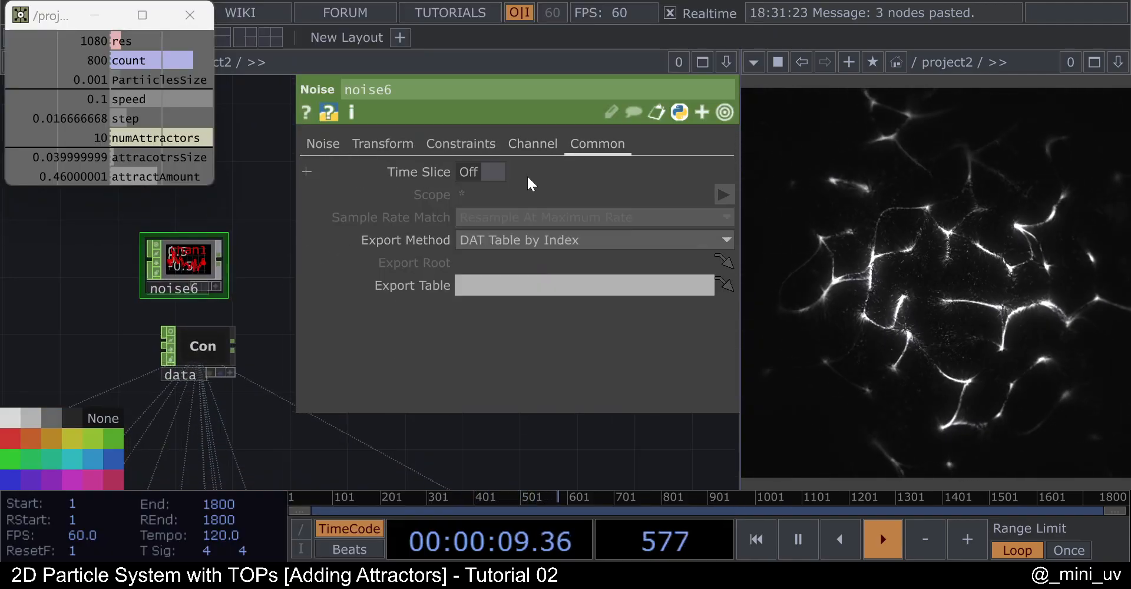
{"action": "left_click", "coordinate": [456, 171]}
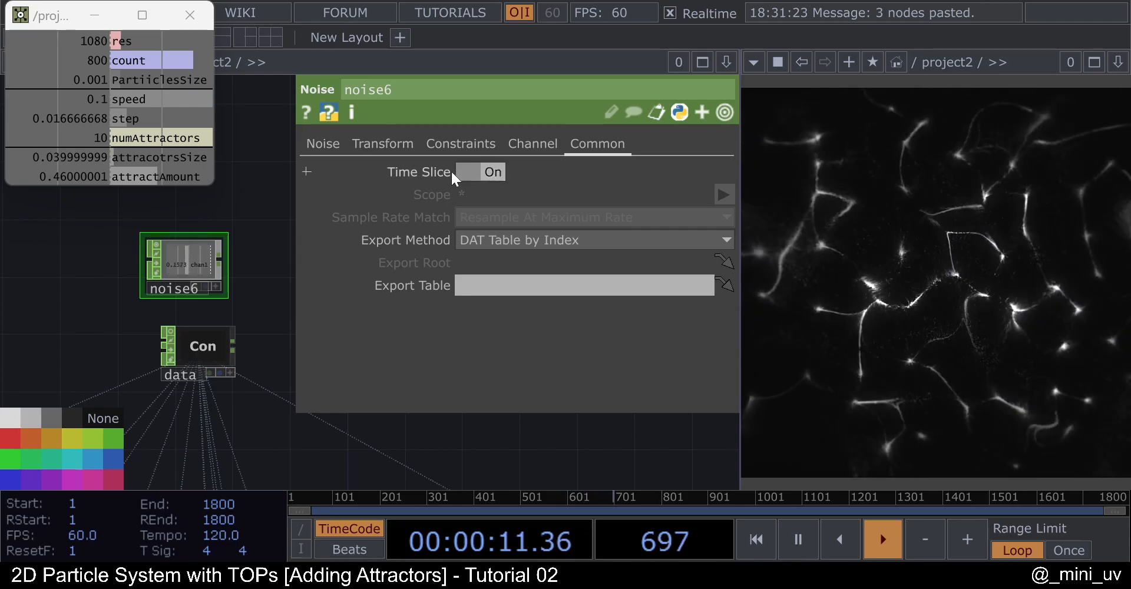
{"action": "left_click", "coordinate": [215, 286]}
{"action": "left_click_drag", "start_coordinate": [190, 268], "coordinate": [617, 325]}
{"action": "left_click", "coordinate": [620, 320]}
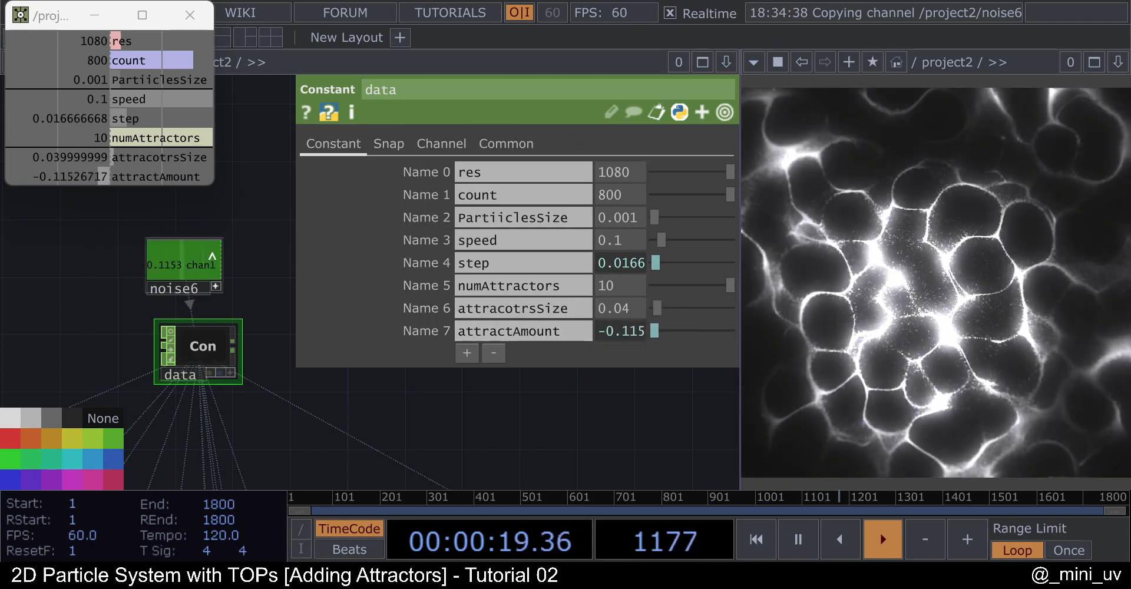
Set the Noise CHOP's Exponent to 4, Amplitude to 1.14 and Period to 6.25.
{"action": "left_click", "coordinate": [210, 248]}
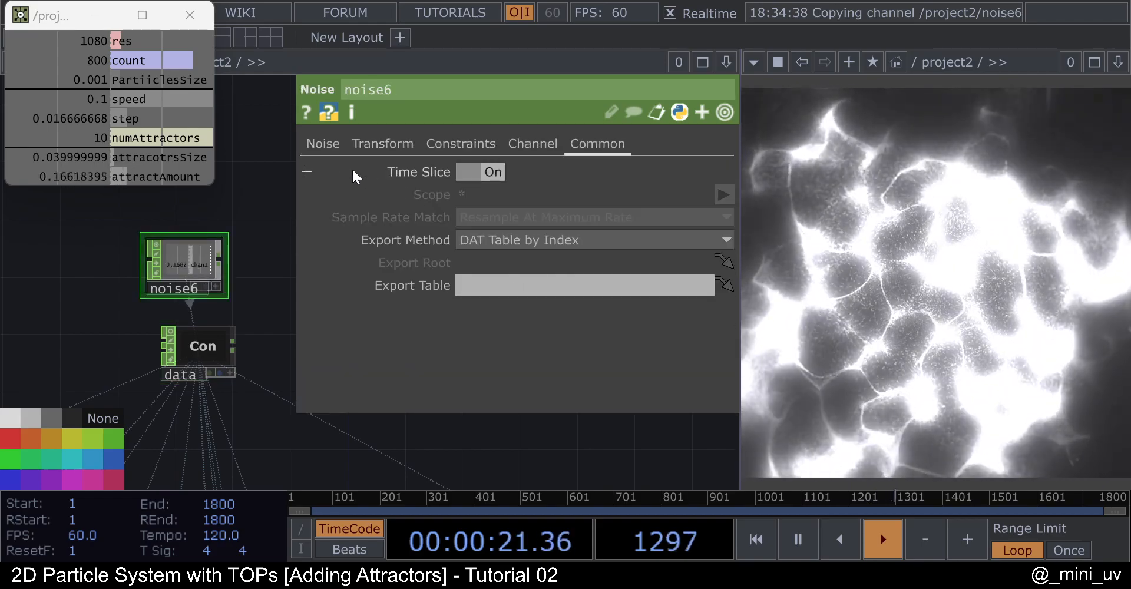
{"action": "left_click", "coordinate": [327, 144]}
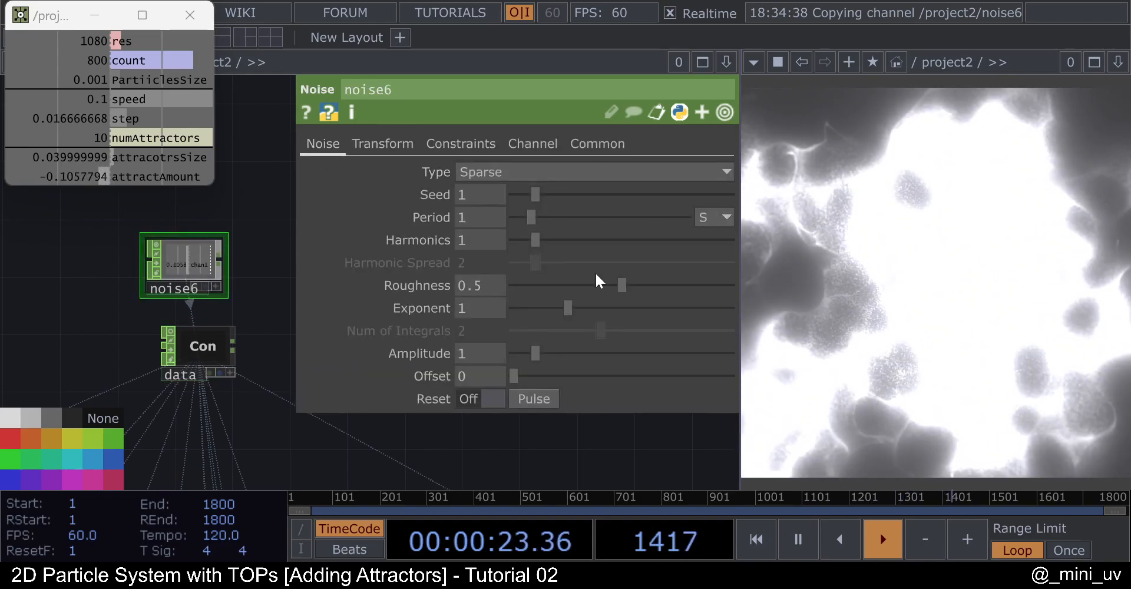
{"action": "left_click_drag", "start_coordinate": [567, 308], "coordinate": [690, 309]}
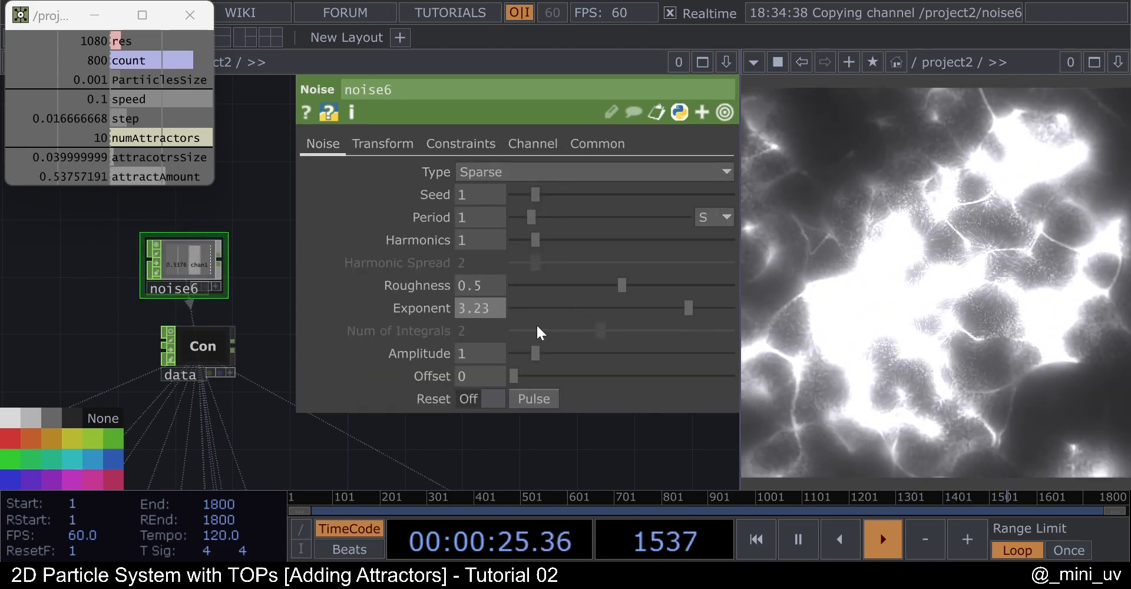
{"action": "mouse_move", "coordinate": [532, 358]}
{"action": "left_mouse_down"}
{"action": "mouse_move", "coordinate": [522, 364]}
{"action": "mouse_move", "coordinate": [541, 362]}
{"action": "left_mouse_up"}
{"action": "left_click_drag", "start_coordinate": [687, 308], "coordinate": [733, 303]}
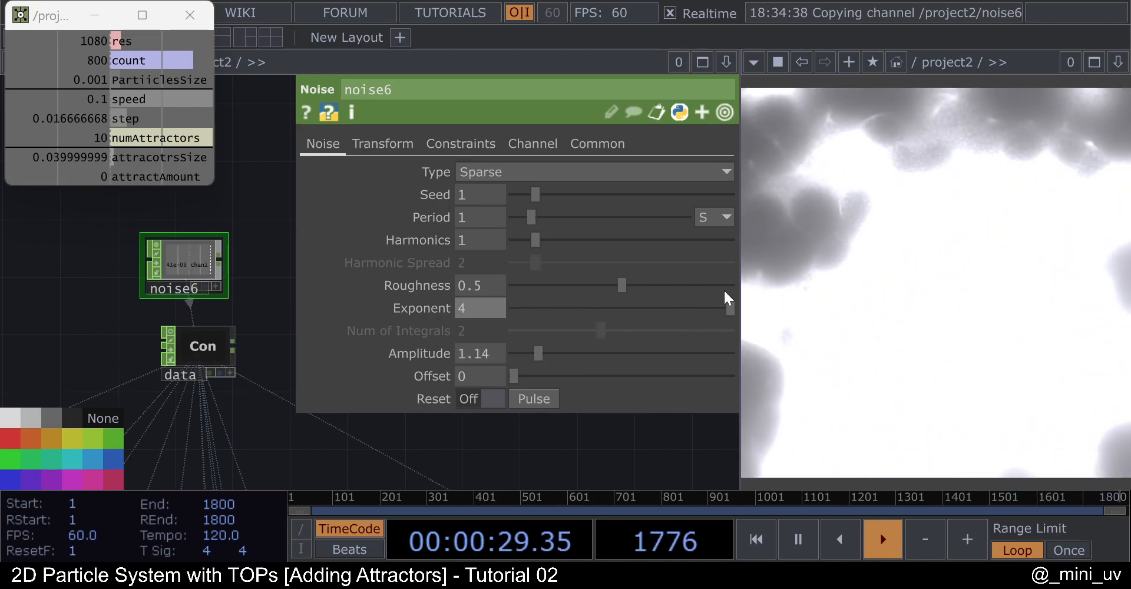
{"action": "left_click_drag", "start_coordinate": [531, 218], "coordinate": [621, 225]}
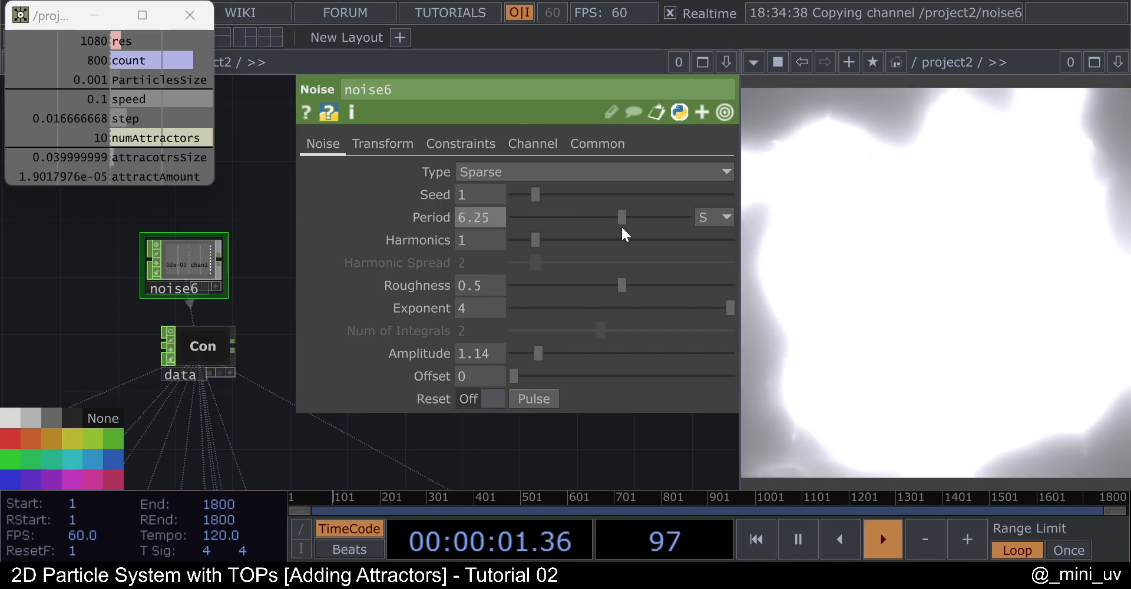
Lower the Noise CHOP's Amplitude to 0.19 and its Period to 2.26.
{"action": "scroll", "coordinate": [236, 297], "scroll_direction": "up", "scroll_amount": 5}
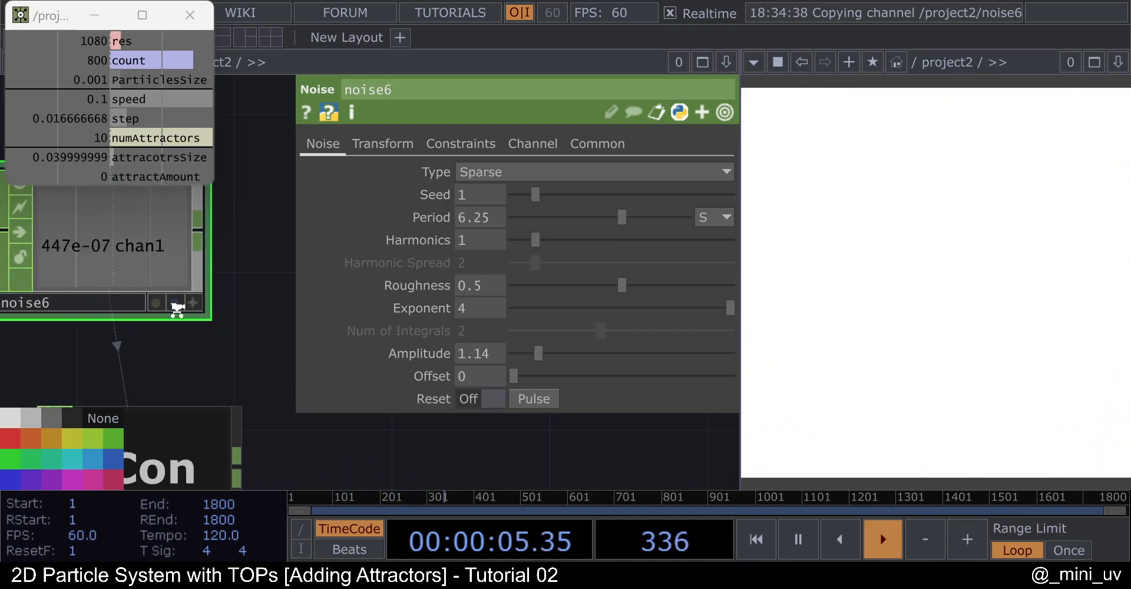
{"action": "scroll", "coordinate": [176, 308], "scroll_direction": "down", "scroll_amount": 3}
{"action": "left_click", "coordinate": [582, 352]}
{"action": "left_click_drag", "start_coordinate": [582, 352], "coordinate": [519, 353]}
{"action": "scroll", "coordinate": [248, 335], "scroll_direction": "down", "scroll_amount": 5}
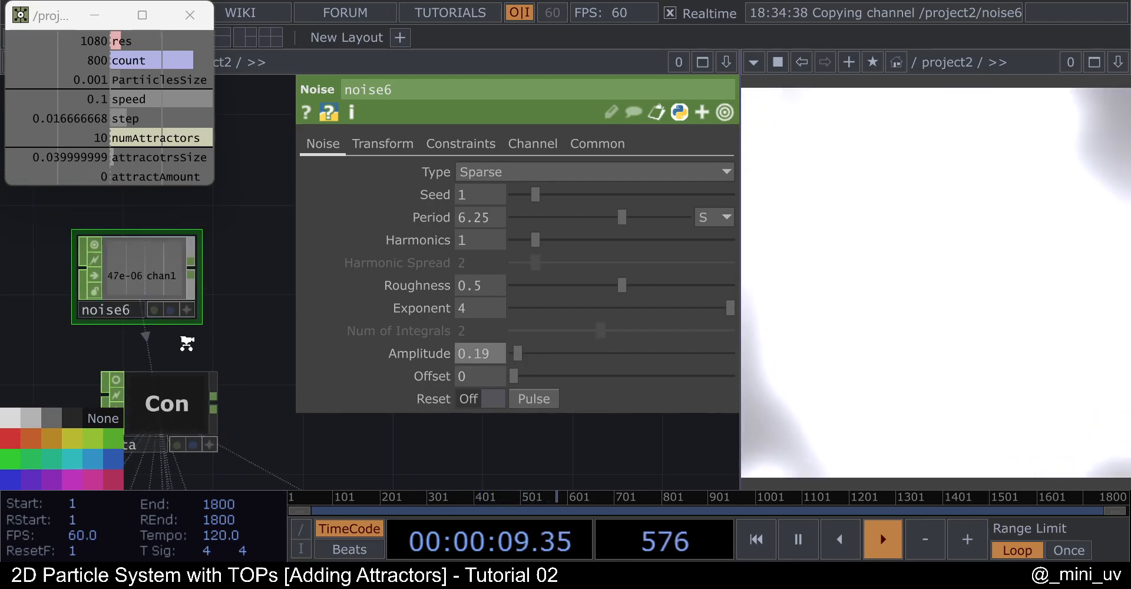
{"action": "left_click_drag", "start_coordinate": [582, 217], "coordinate": [557, 217]}
Set attractAmount to 0.28 in the data Constant CHOP and delete the Noise CHOP above it.
{"action": "scroll", "coordinate": [168, 340], "scroll_direction": "up", "scroll_amount": 5}
{"action": "left_click", "coordinate": [175, 394]}
{"action": "left_click_drag", "start_coordinate": [654, 331], "coordinate": [678, 330]}
{"action": "left_click", "coordinate": [187, 308]}
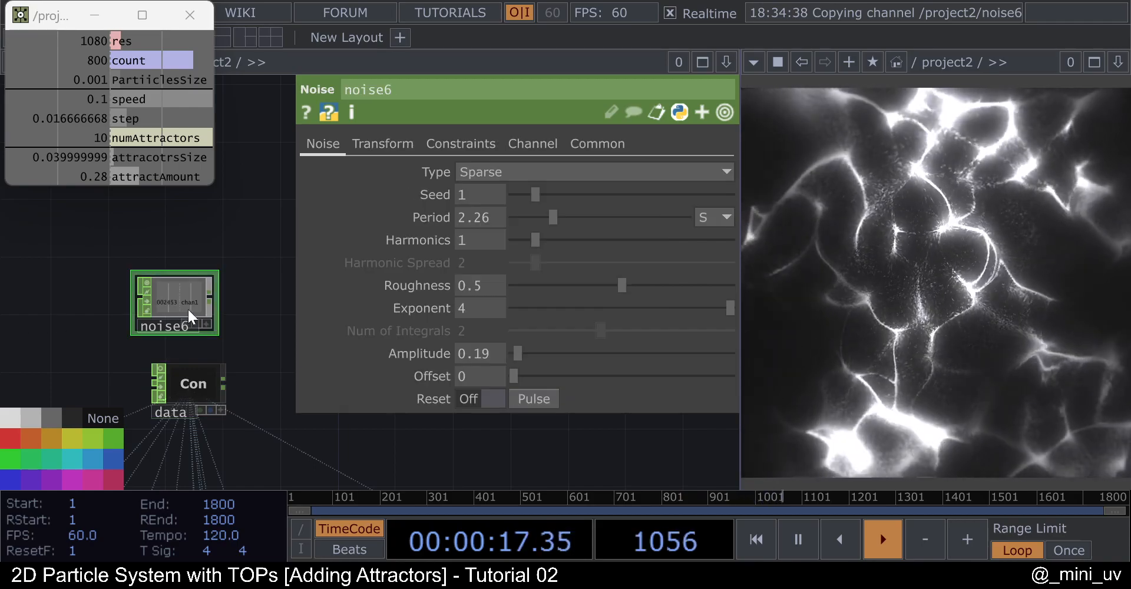
{"action": "key", "text": "Delete"}
Set attractAmount to -0.28 in the data Constant CHOP so the attraction direction is reversed.
{"action": "left_click_drag", "start_coordinate": [213, 346], "coordinate": [206, 310]}
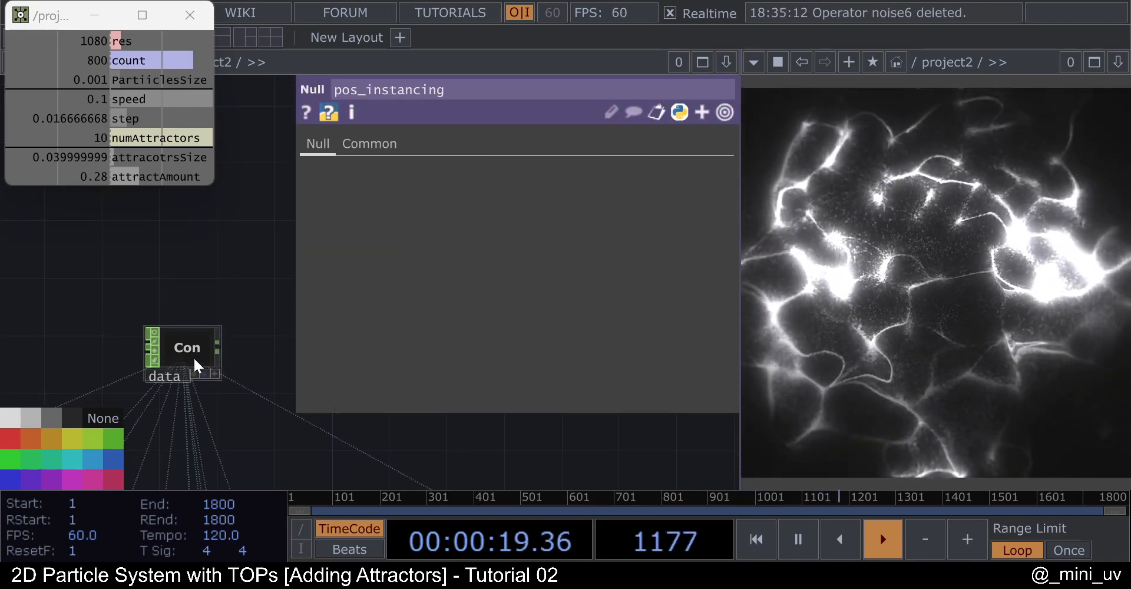
{"action": "left_click", "coordinate": [195, 357]}
{"action": "left_click", "coordinate": [596, 330]}
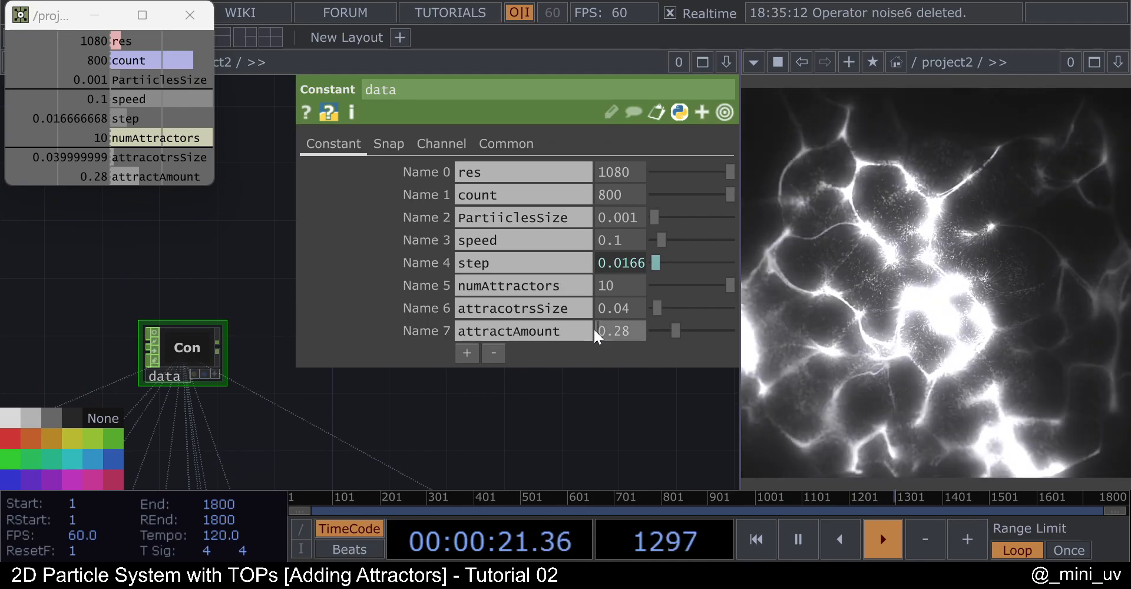
{"action": "type", "text": "-"}
{"action": "key", "text": "Return"}
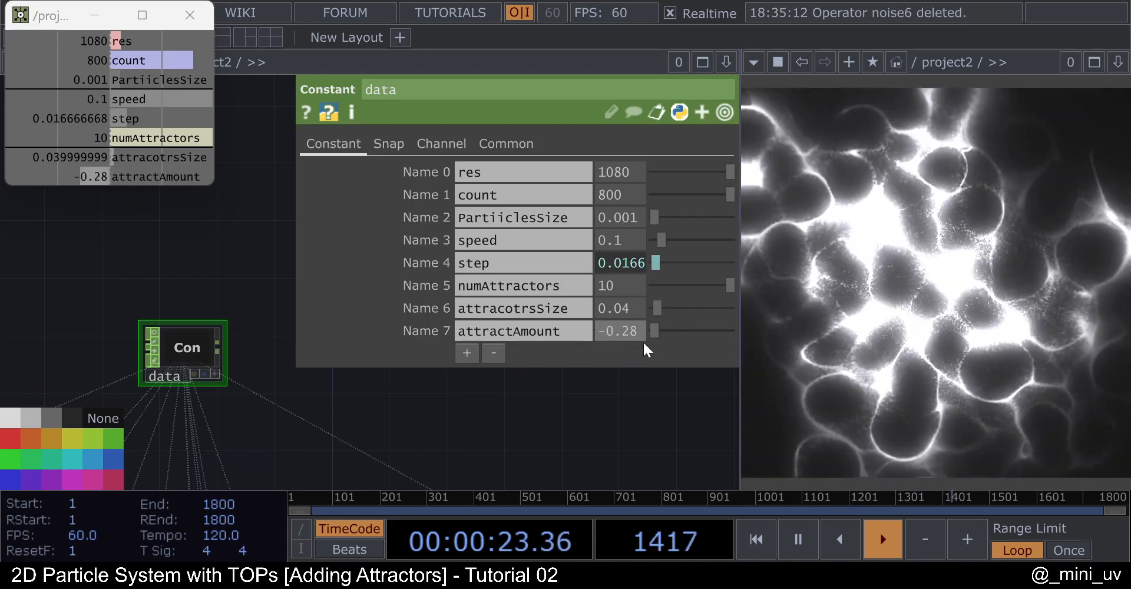
Slightly reduce the bloom component's glow setting near the end of the output chain.
{"action": "left_click_drag", "start_coordinate": [465, 441], "coordinate": [253, 421]}
{"action": "scroll", "coordinate": [253, 420], "scroll_direction": "down", "scroll_amount": 5}
{"action": "left_click_drag", "start_coordinate": [459, 416], "coordinate": [251, 371]}
{"action": "scroll", "coordinate": [252, 371], "scroll_direction": "down", "scroll_amount": 3}
{"action": "scroll", "coordinate": [514, 414], "scroll_direction": "up", "scroll_amount": 4}
{"action": "left_click_drag", "start_coordinate": [277, 442], "coordinate": [378, 443]}
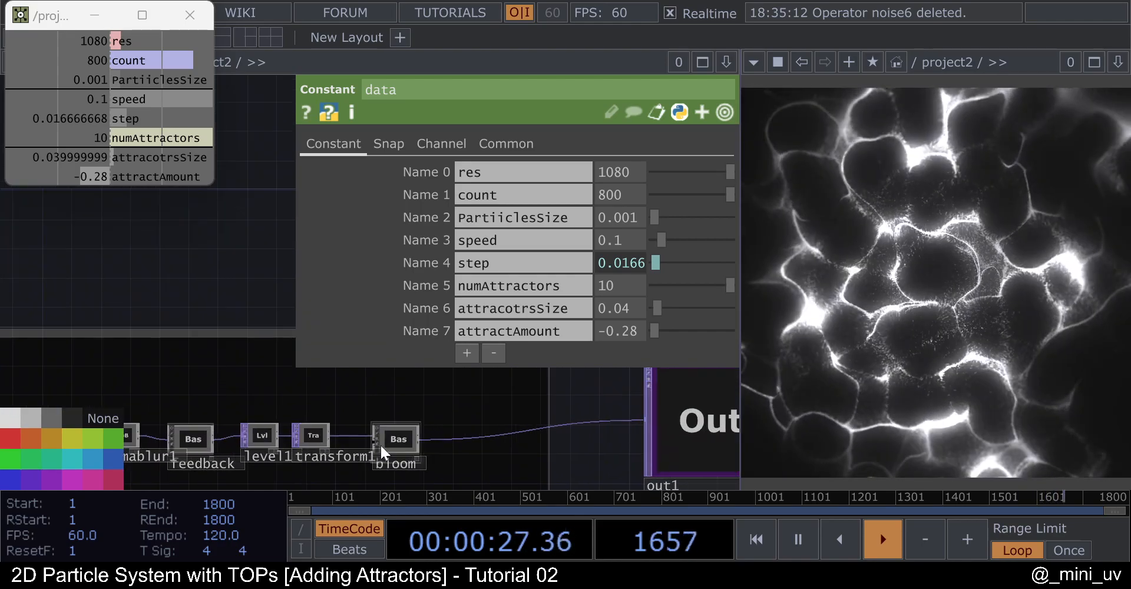
{"action": "left_click", "coordinate": [397, 439]}
{"action": "left_click_drag", "start_coordinate": [641, 204], "coordinate": [618, 206]}
Set level1's Brightness 1 to 1.05 and fine-tune its Gamma 1 around 0.41.
{"action": "scroll", "coordinate": [254, 413], "scroll_direction": "down", "scroll_amount": 2}
{"action": "left_click", "coordinate": [253, 409]}
{"action": "left_click_drag", "start_coordinate": [663, 240], "coordinate": [641, 240]}
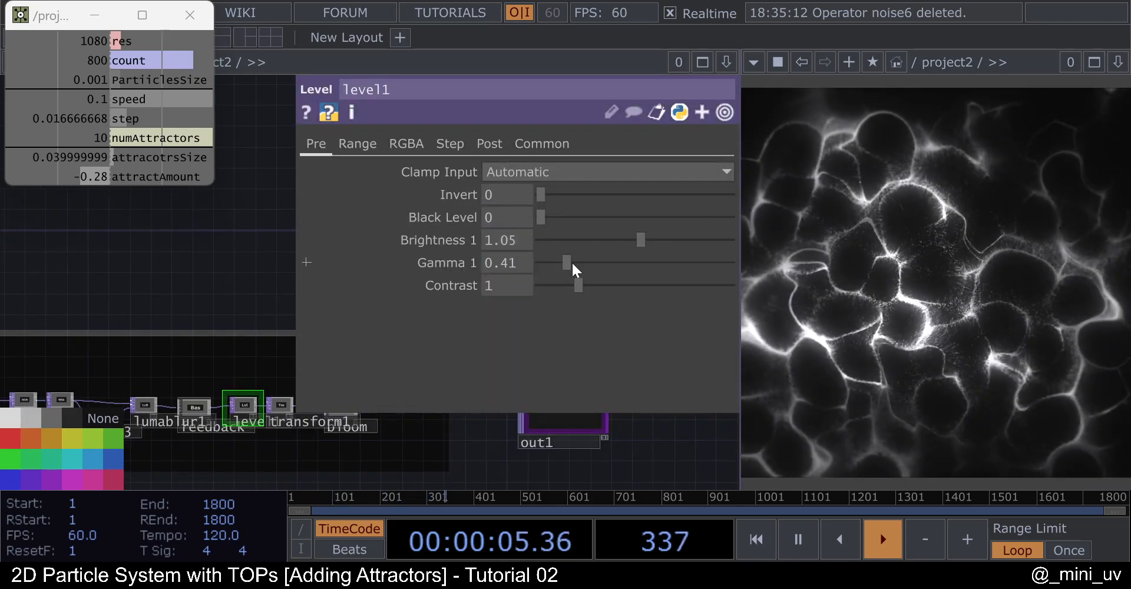
{"action": "left_click_drag", "start_coordinate": [570, 263], "coordinate": [572, 262]}
{"action": "key", "text": "p"}
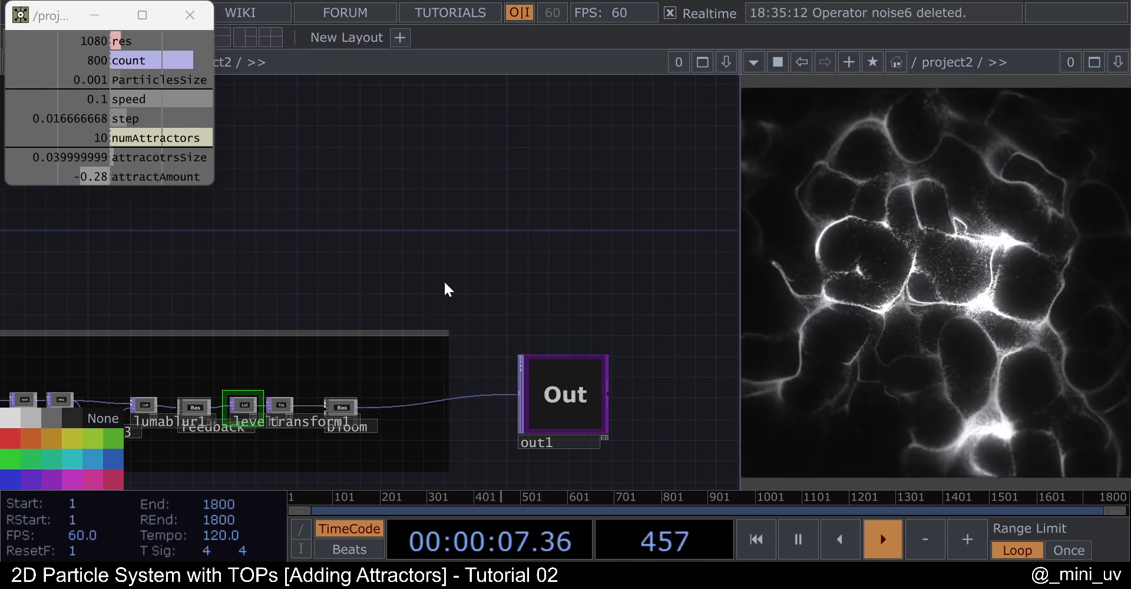
Duplicate the noise5 and attractorsPos pair and place the copies directly below the originals.
{"action": "scroll", "coordinate": [492, 271], "scroll_direction": "down", "scroll_amount": 7}
{"action": "scroll", "coordinate": [384, 341], "scroll_direction": "up", "scroll_amount": 8}
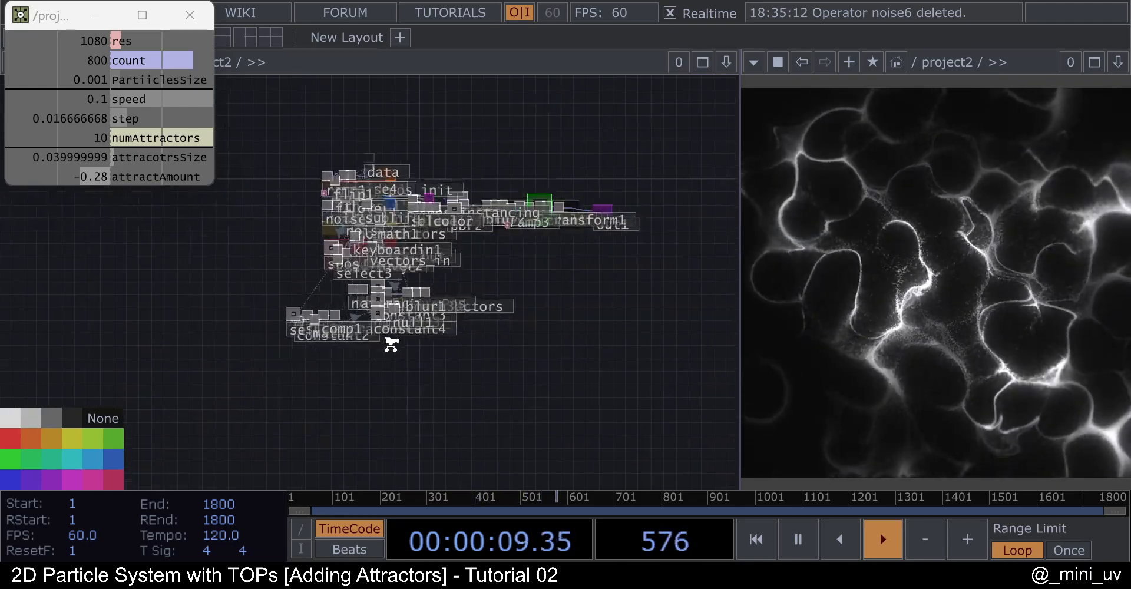
{"action": "left_click_drag", "start_coordinate": [539, 316], "coordinate": [599, 396]}
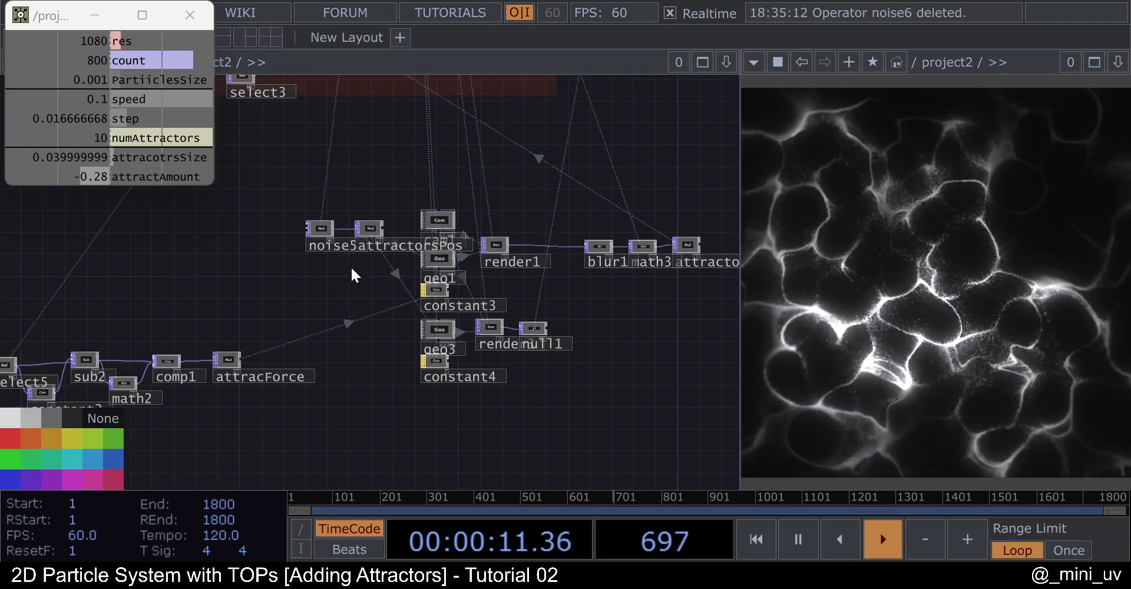
{"action": "scroll", "coordinate": [308, 263], "scroll_direction": "up", "scroll_amount": 5}
{"action": "left_click_drag", "start_coordinate": [391, 310], "coordinate": [500, 375]}
{"action": "mouse_move", "coordinate": [396, 302]}
{"action": "right_mouse_down"}
{"action": "mouse_move", "coordinate": [545, 209]}
{"action": "mouse_move", "coordinate": [560, 211]}
{"action": "right_mouse_up"}
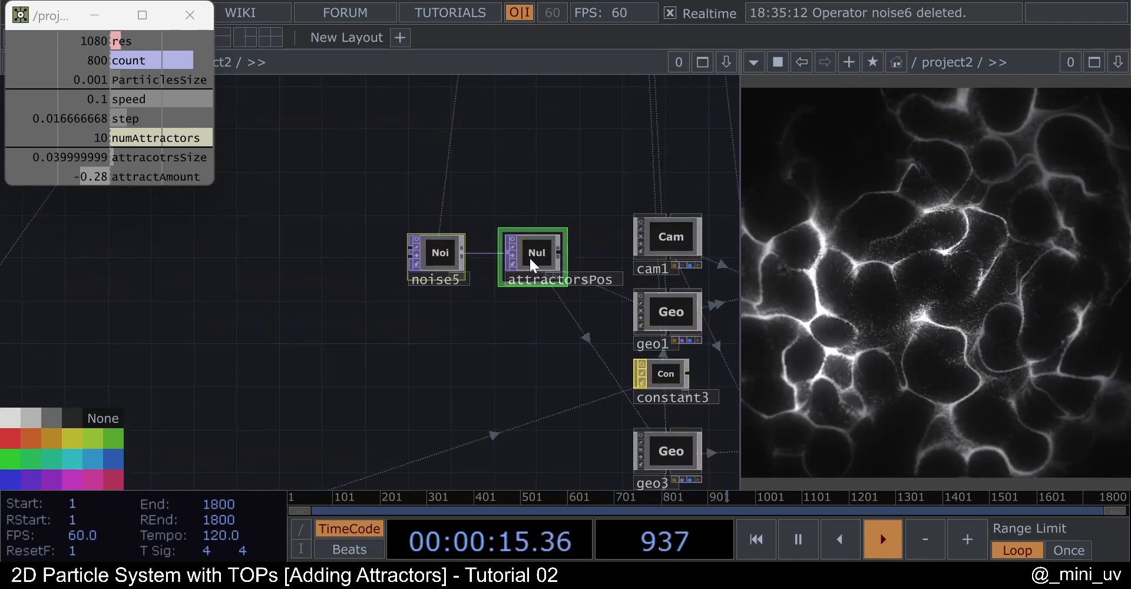
{"action": "key", "text": "ctrl+v"}
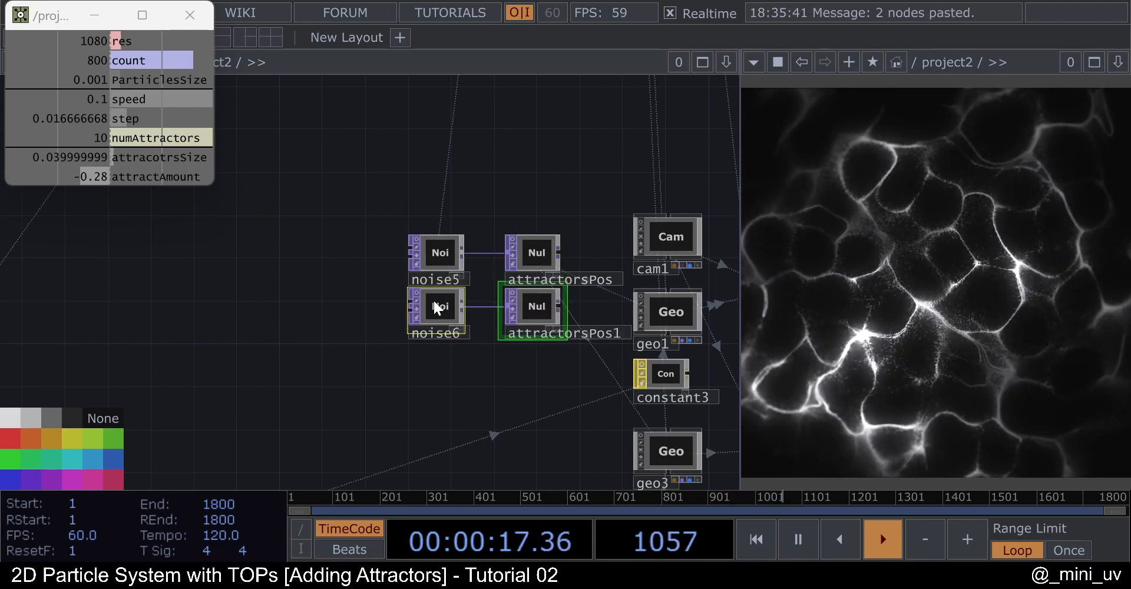
{"action": "scroll", "coordinate": [433, 298], "scroll_direction": "up", "scroll_amount": 2}
{"action": "left_click_drag", "start_coordinate": [433, 296], "coordinate": [438, 342]}
Rename the duplicated attractorsPos Null as attractorsSize.
{"action": "scroll", "coordinate": [438, 343], "scroll_direction": "up", "scroll_amount": 4}
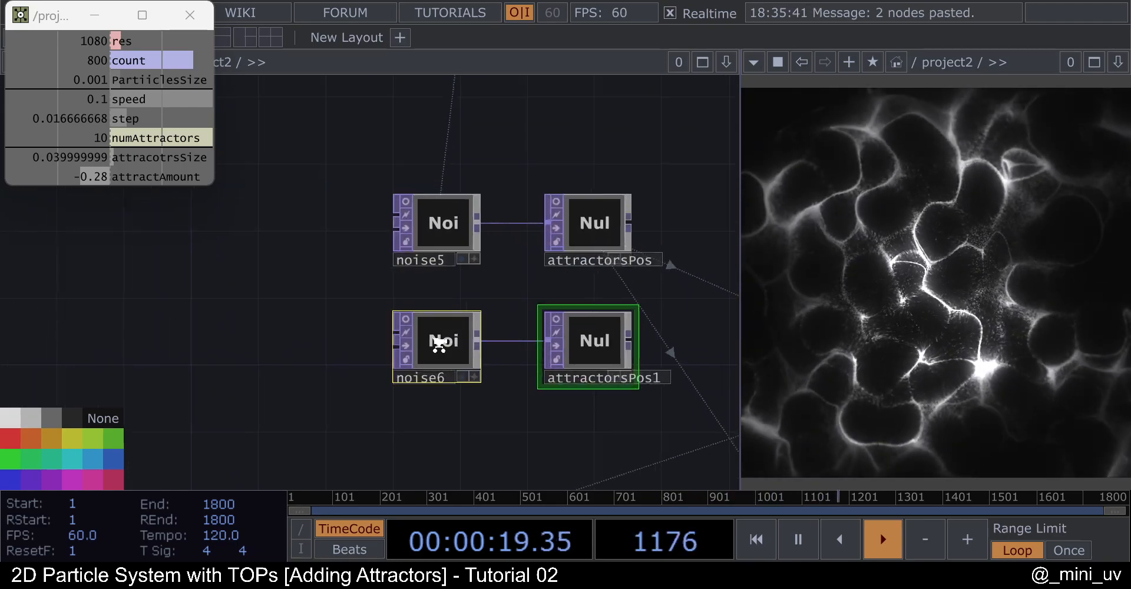
{"action": "scroll", "coordinate": [370, 269], "scroll_direction": "down", "scroll_amount": 5}
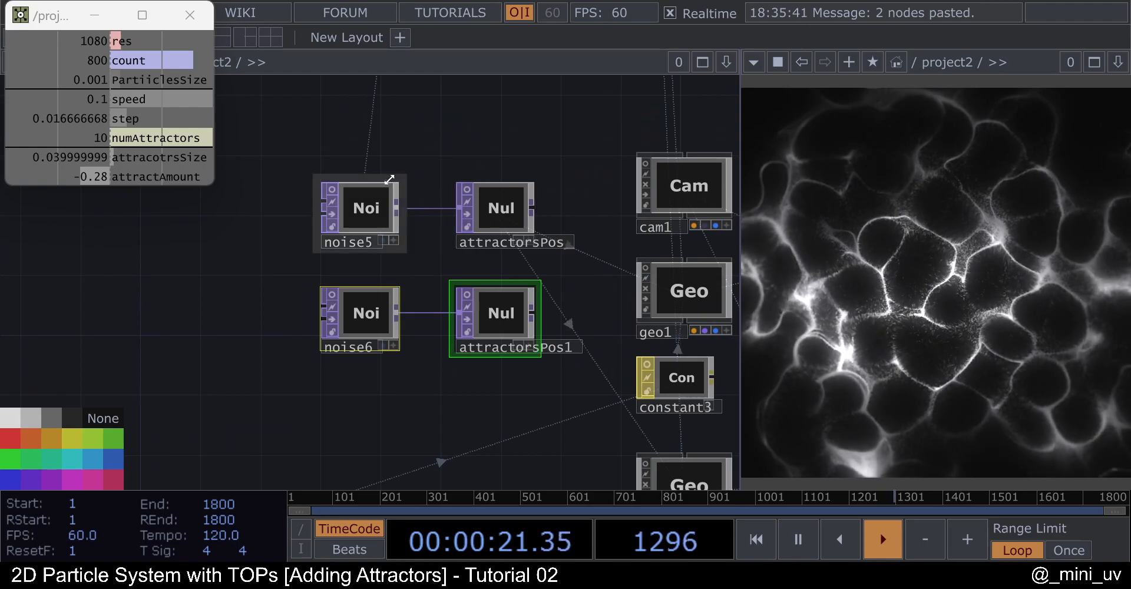
{"action": "scroll", "coordinate": [504, 343], "scroll_direction": "up", "scroll_amount": 5}
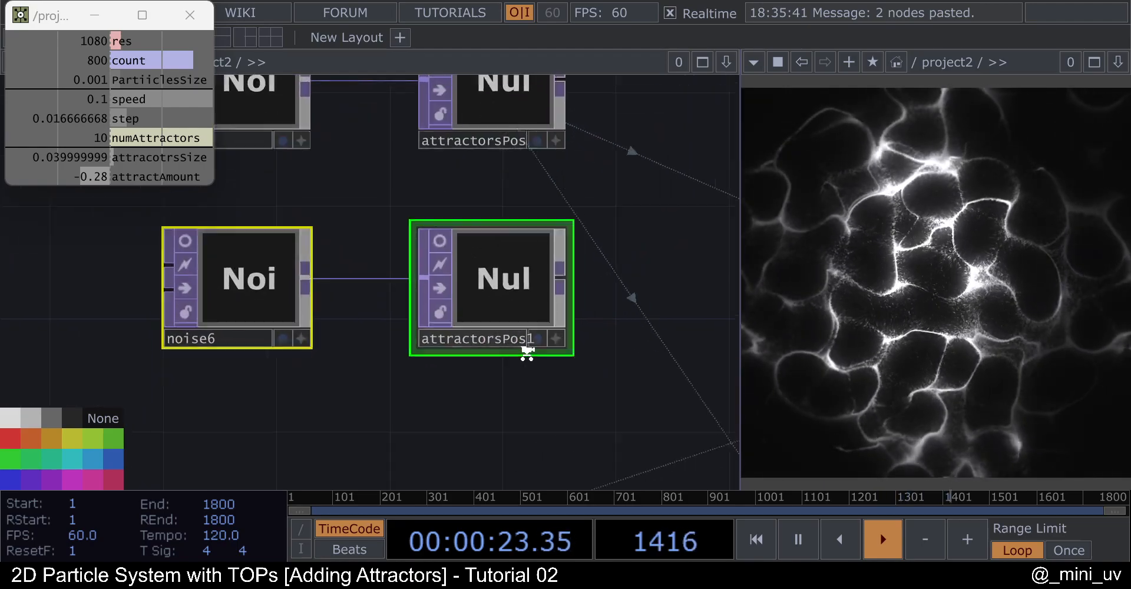
{"action": "left_click", "coordinate": [507, 341]}
{"action": "key", "text": "BackSpace"}
{"action": "key", "text": "BackSpace"}
{"action": "key", "text": "BackSpace"}
{"action": "key", "text": "BackSpace"}
{"action": "key", "text": "BackSpace"}
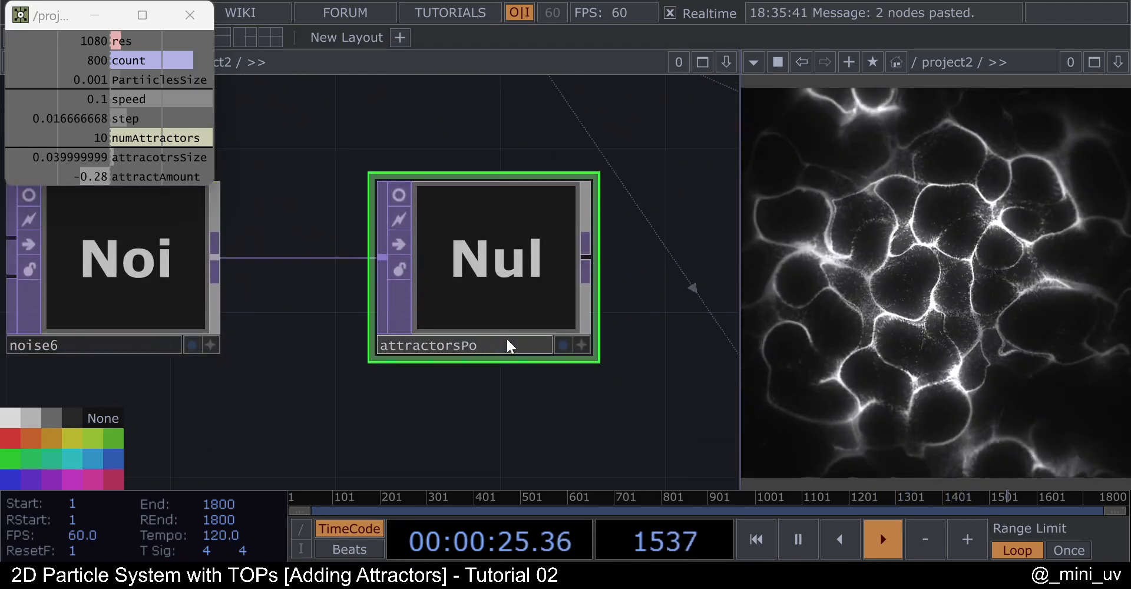
{"action": "type", "text": "s"}
{"action": "key", "text": "Caps_Lock"}
{"action": "key", "text": "Caps_Lock"}
{"action": "key", "text": "BackSpace"}
{"action": "key", "text": "Caps_Lock"}
{"action": "type", "text": "S"}
{"action": "key", "text": "BackSpace"}
{"action": "type", "text": "S"}
{"action": "key", "text": "Caps_Lock"}
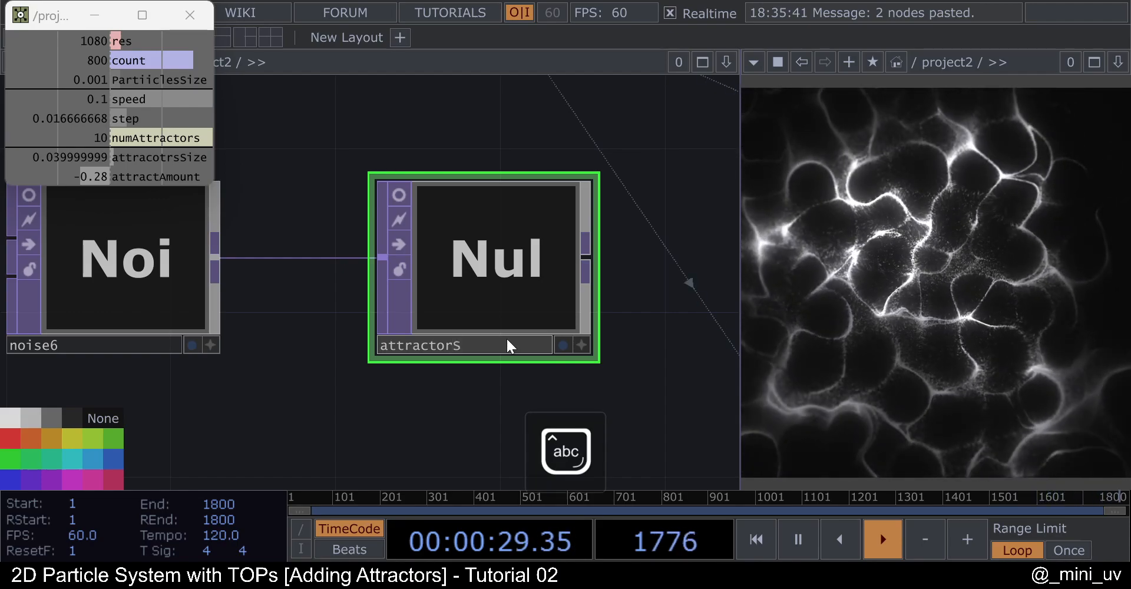
{"action": "key", "text": "BackSpace"}
{"action": "type", "text": "s"}
{"action": "key", "text": "Caps_Lock"}
{"action": "type", "text": "S"}
{"action": "key", "text": "Caps_Lock"}
{"action": "type", "text": "ize"}
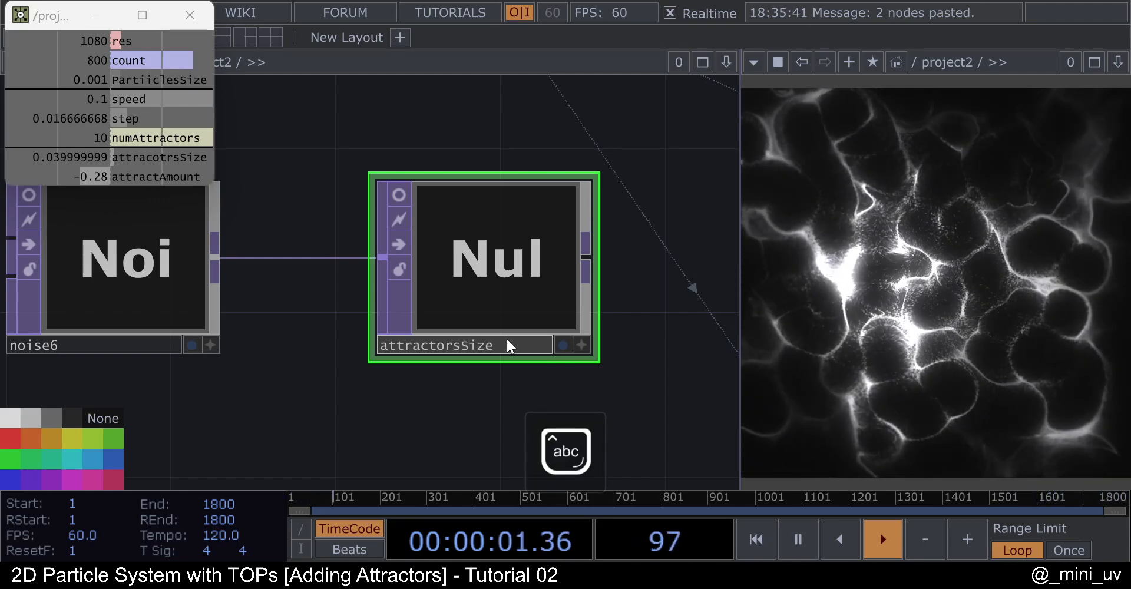
{"action": "key", "text": "Return"}
Set the Pixel Format of the duplicated noise6 TOP to 32-bit float (Mono).
{"action": "scroll", "coordinate": [472, 342], "scroll_direction": "down", "scroll_amount": 3}
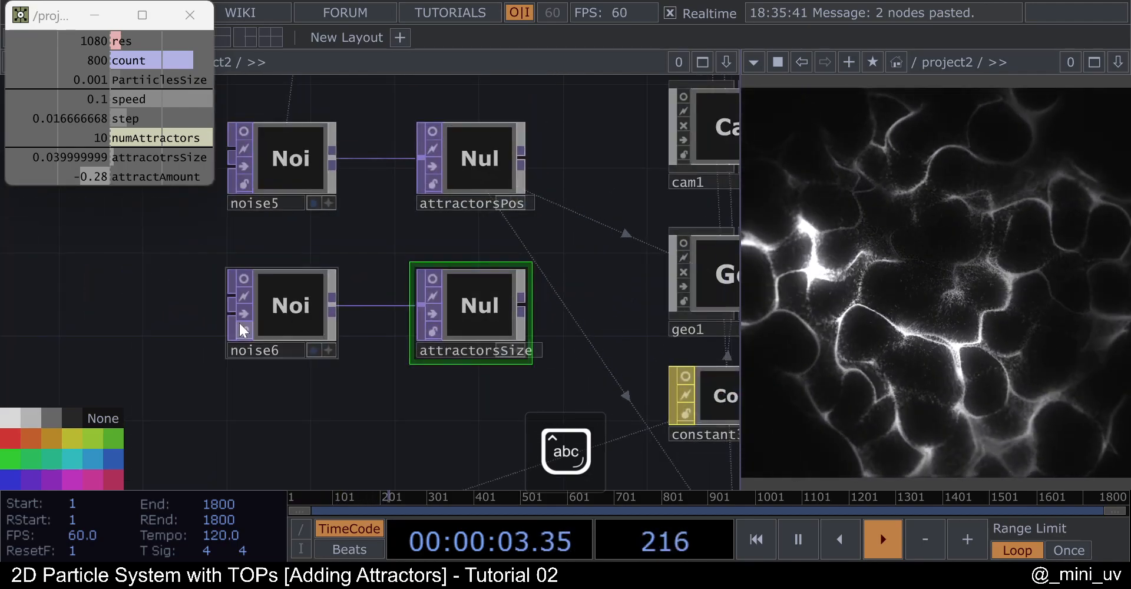
{"action": "left_click", "coordinate": [290, 303]}
{"action": "key", "text": "p"}
{"action": "scroll", "coordinate": [65, 292], "scroll_direction": "down", "scroll_amount": 5}
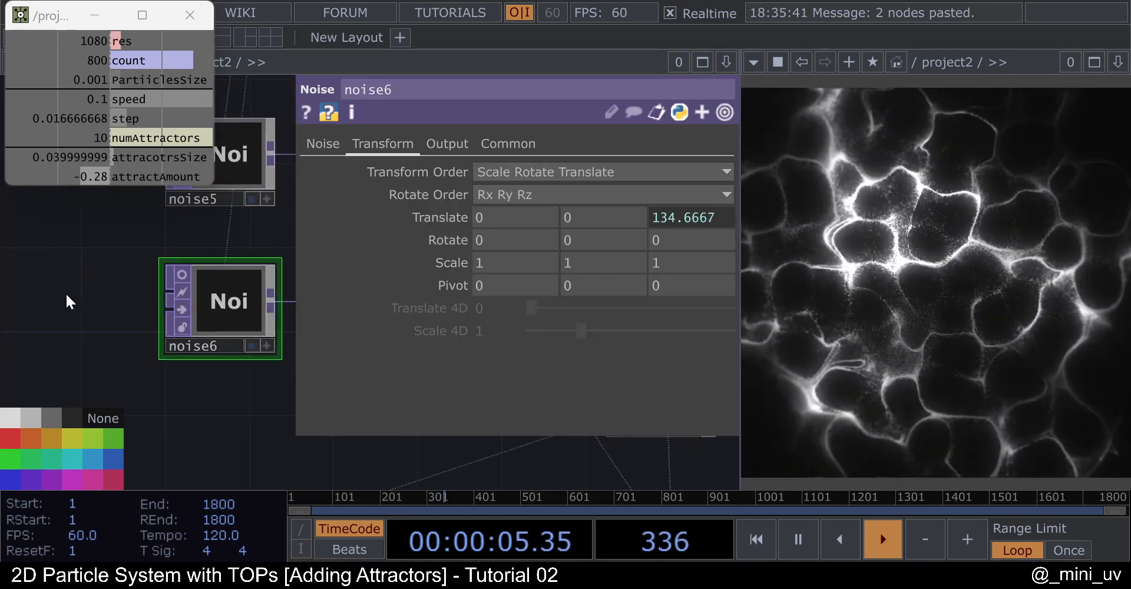
{"action": "left_click", "coordinate": [322, 145]}
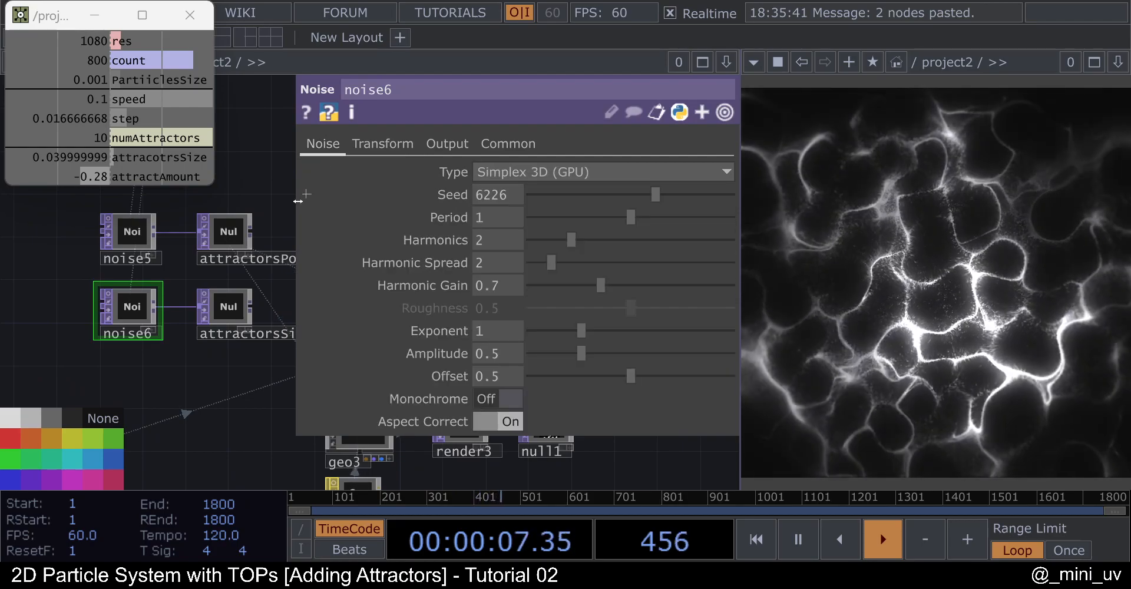
{"action": "left_click", "coordinate": [504, 143]}
{"action": "left_click", "coordinate": [538, 398]}
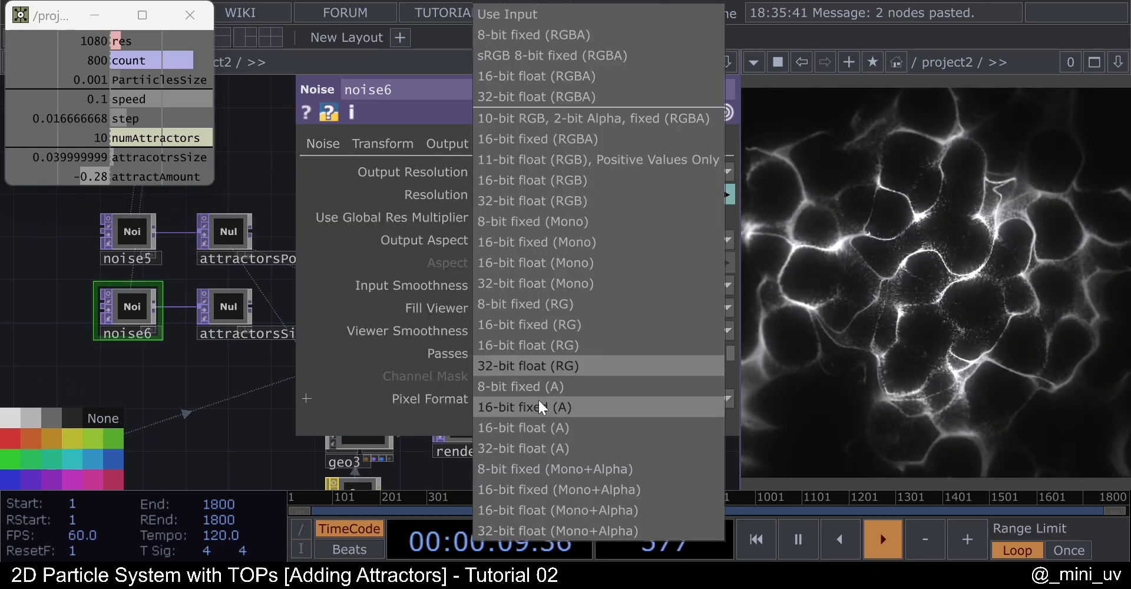
{"action": "left_click", "coordinate": [576, 282]}
Enable the noise6 node's viewer and turn on Monochrome in its noise settings.
{"action": "scroll", "coordinate": [80, 307], "scroll_direction": "up", "scroll_amount": 2}
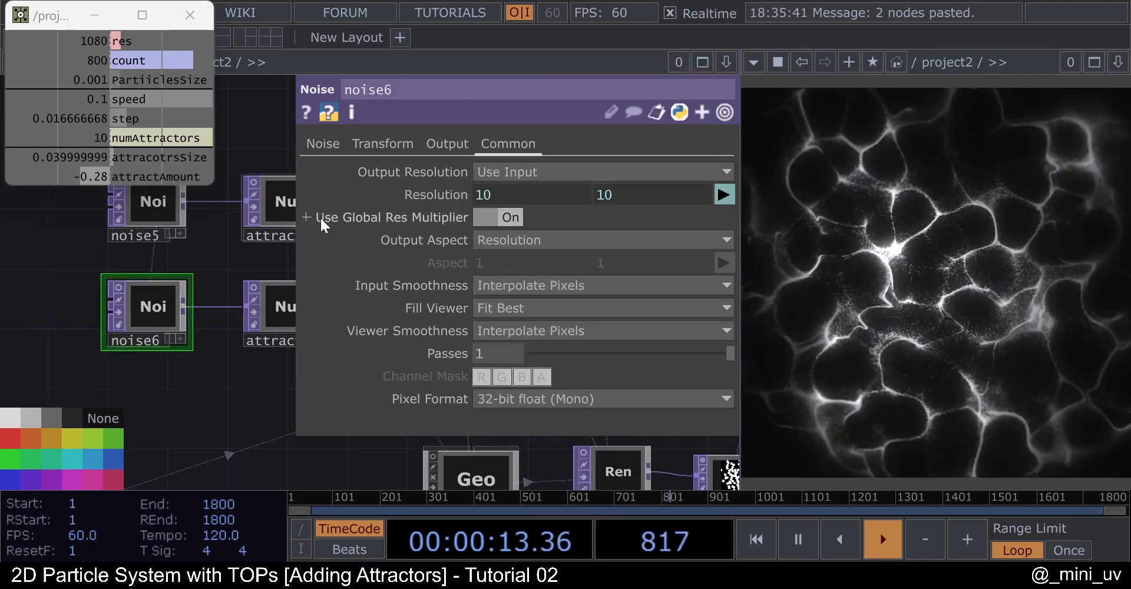
{"action": "left_click", "coordinate": [331, 145]}
{"action": "scroll", "coordinate": [161, 305], "scroll_direction": "up", "scroll_amount": 5}
{"action": "left_click", "coordinate": [80, 270]}
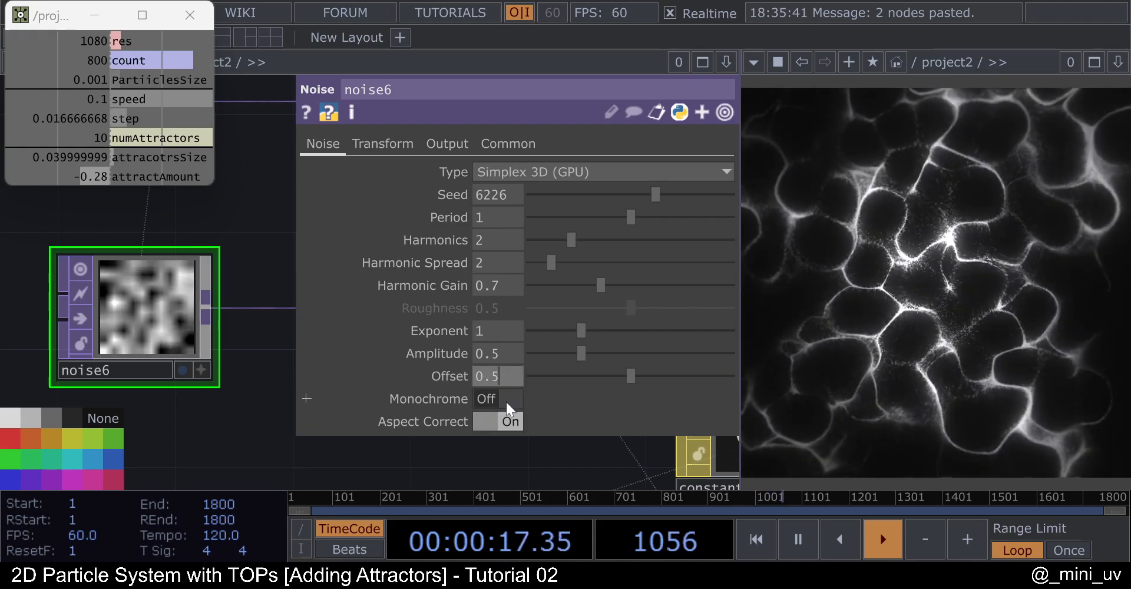
{"action": "left_click", "coordinate": [506, 401]}
Assign the attractorsSize Null as the Scale OP in the instancing settings of geo1.
{"action": "scroll", "coordinate": [184, 394], "scroll_direction": "down", "scroll_amount": 3}
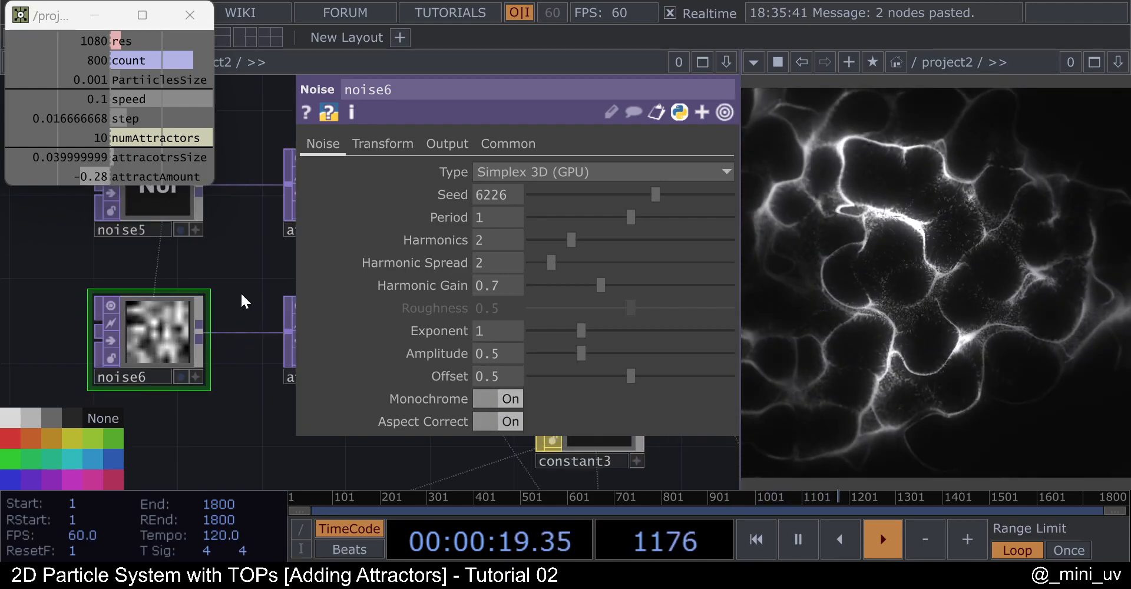
{"action": "scroll", "coordinate": [244, 301], "scroll_direction": "down", "scroll_amount": 2}
{"action": "left_click", "coordinate": [457, 304]}
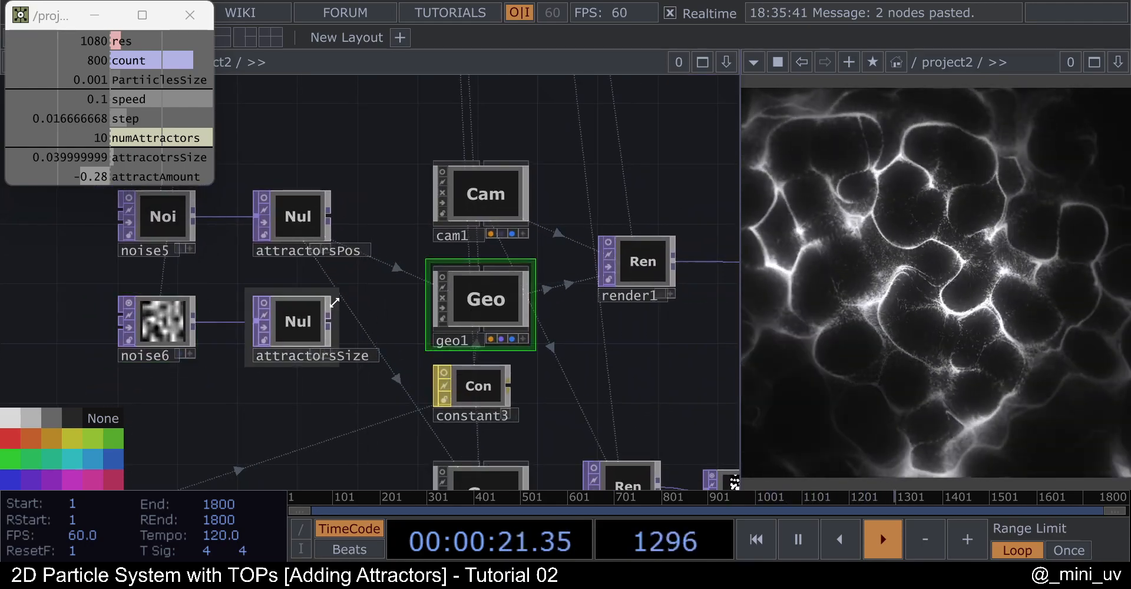
{"action": "scroll", "coordinate": [335, 302], "scroll_direction": "down", "scroll_amount": 2}
{"action": "key", "text": "p"}
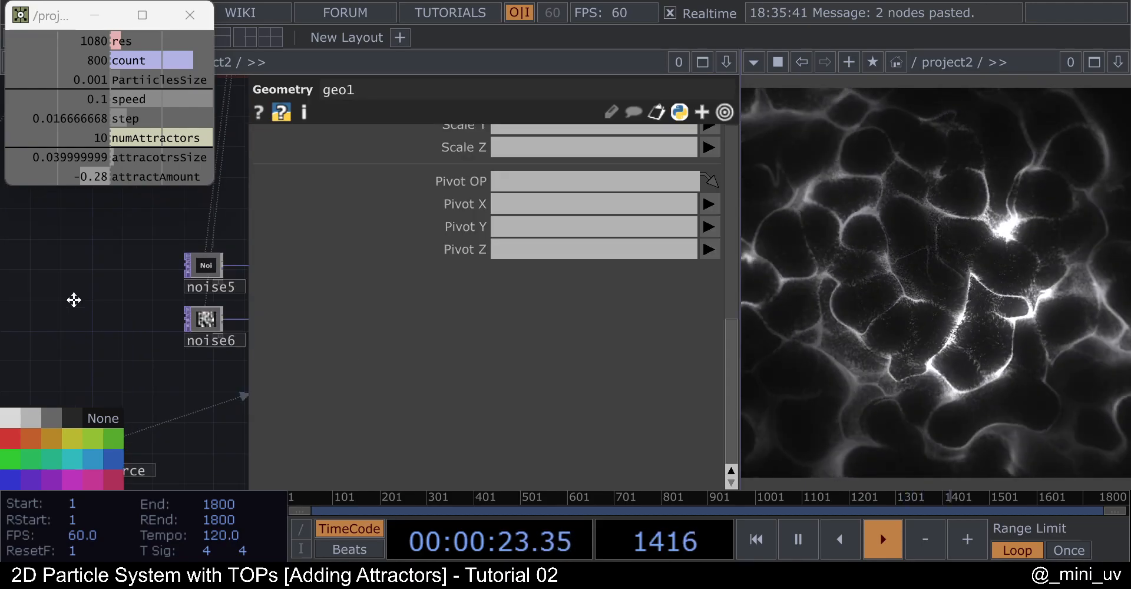
{"action": "scroll", "coordinate": [465, 320], "scroll_direction": "up", "scroll_amount": 10}
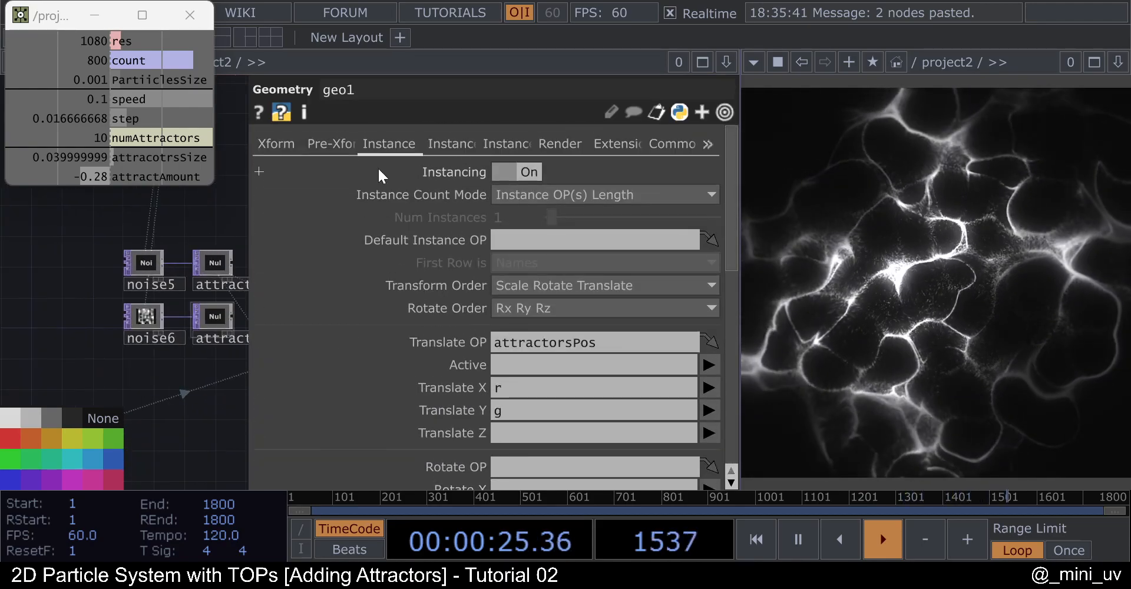
{"action": "scroll", "coordinate": [504, 259], "scroll_direction": "down", "scroll_amount": 7}
{"action": "scroll", "coordinate": [512, 289], "scroll_direction": "up", "scroll_amount": 7}
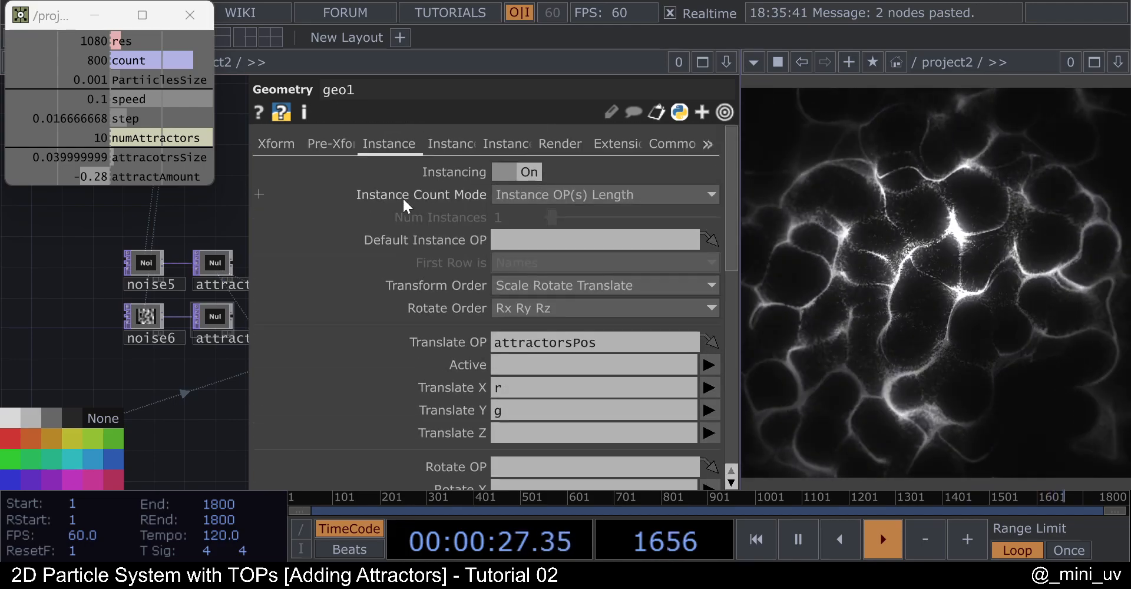
{"action": "scroll", "coordinate": [497, 246], "scroll_direction": "down", "scroll_amount": 5}
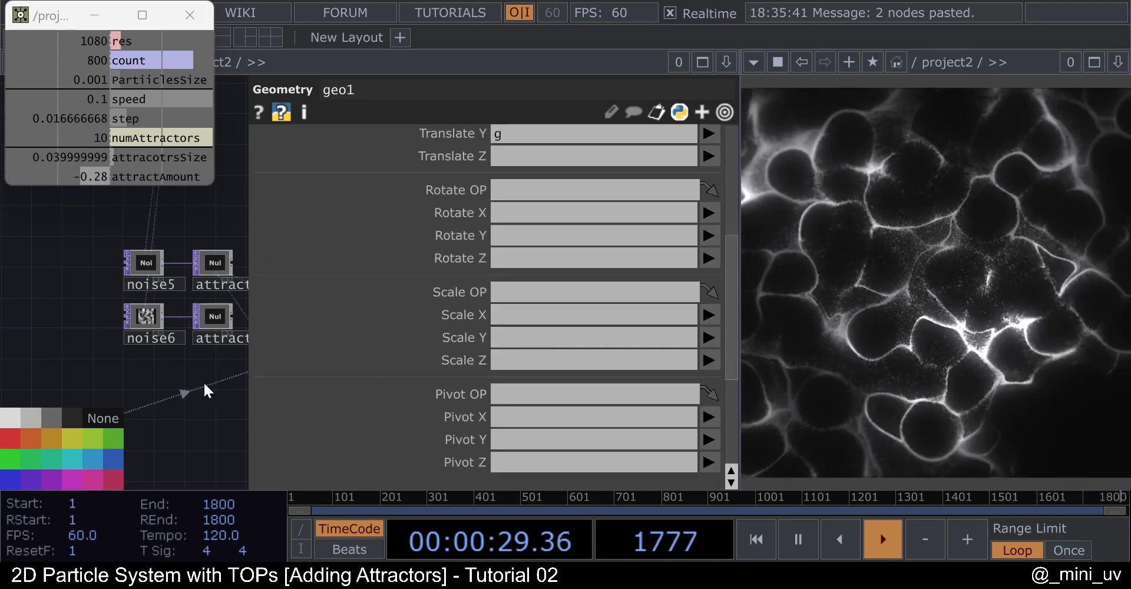
{"action": "left_click_drag", "start_coordinate": [203, 383], "coordinate": [95, 357]}
{"action": "scroll", "coordinate": [124, 296], "scroll_direction": "up", "scroll_amount": 5}
{"action": "left_click_drag", "start_coordinate": [106, 294], "coordinate": [524, 291]}
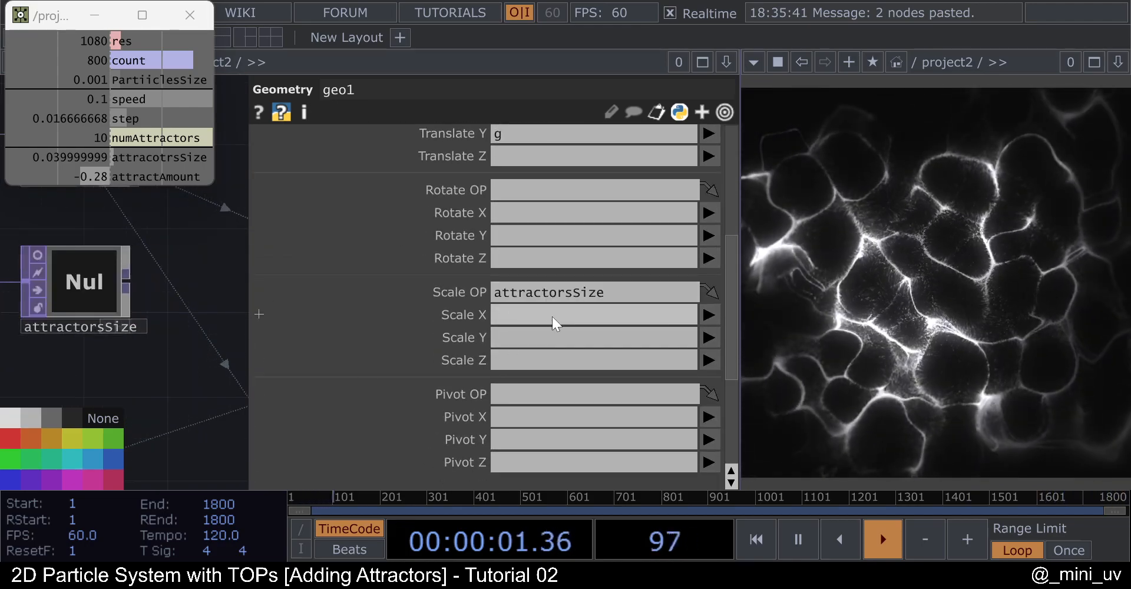
Set geo1's instance Scale X, Scale Y and Scale Z to the r channel.
{"action": "left_click", "coordinate": [539, 316]}
{"action": "type", "text": "r"}
{"action": "left_click", "coordinate": [515, 339]}
{"action": "type", "text": "r"}
{"action": "left_click", "coordinate": [508, 359]}
{"action": "type", "text": "r"}
{"action": "scroll", "coordinate": [221, 334], "scroll_direction": "down", "scroll_amount": 3}
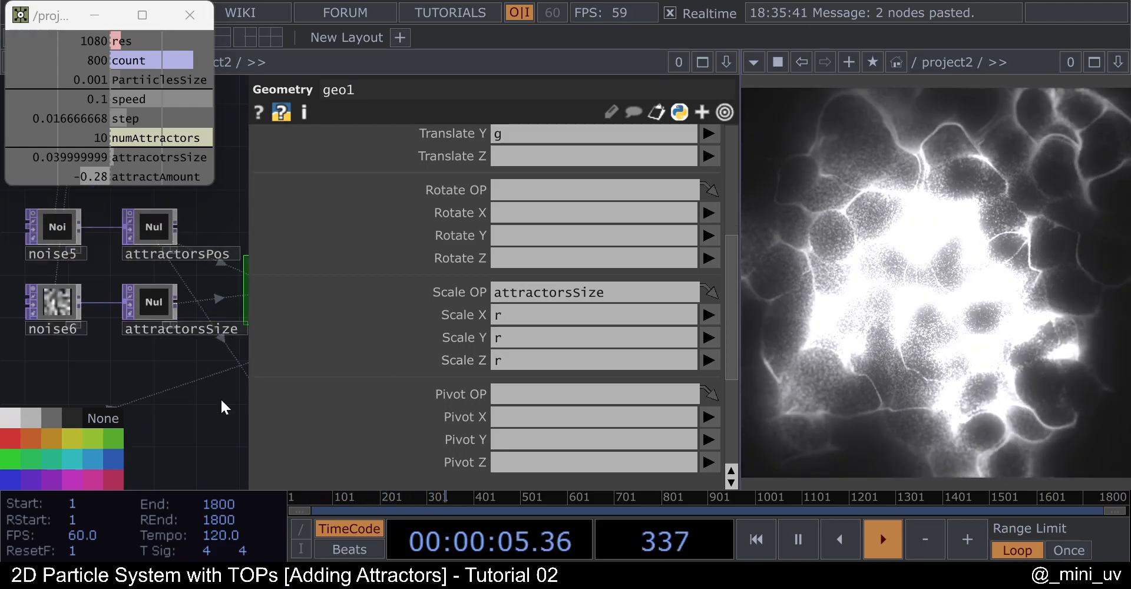
{"action": "left_click_drag", "start_coordinate": [223, 399], "coordinate": [189, 386]}
{"action": "key", "text": "p"}
Assign the attractorsSize Null as the Scale OP for the instances of geo3.
{"action": "scroll", "coordinate": [271, 406], "scroll_direction": "down", "scroll_amount": 3}
{"action": "left_click", "coordinate": [272, 408]}
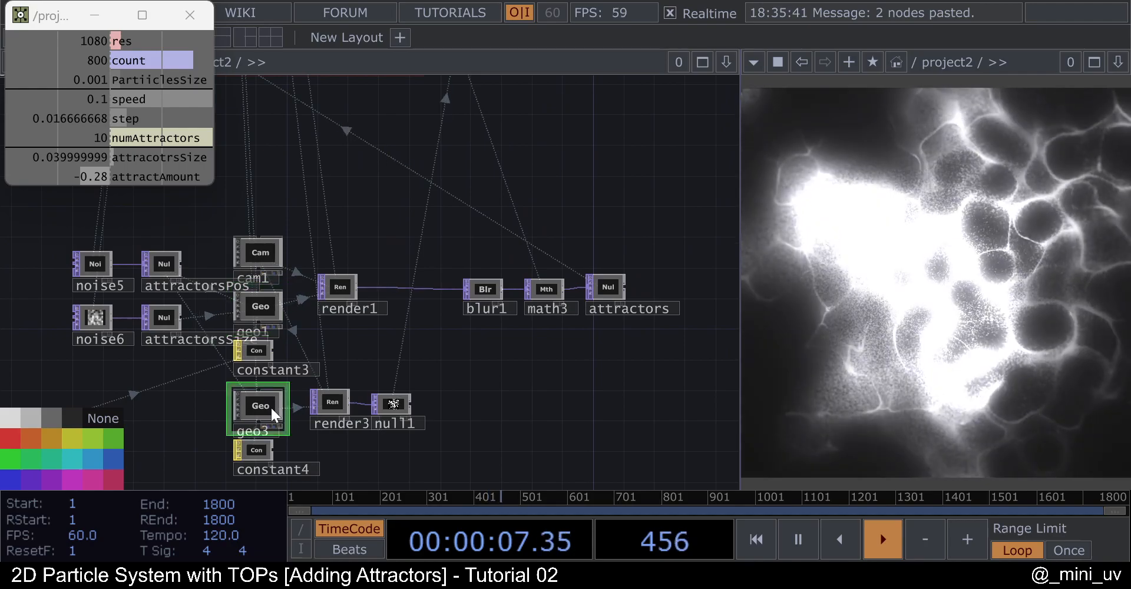
{"action": "key", "text": "p"}
{"action": "left_click_drag", "start_coordinate": [167, 317], "coordinate": [533, 297]}
Set geo3's instance Scale X, Scale Y and Scale Z to the r channel.
{"action": "left_click", "coordinate": [512, 312]}
{"action": "type", "text": "r"}
{"action": "left_click", "coordinate": [506, 338]}
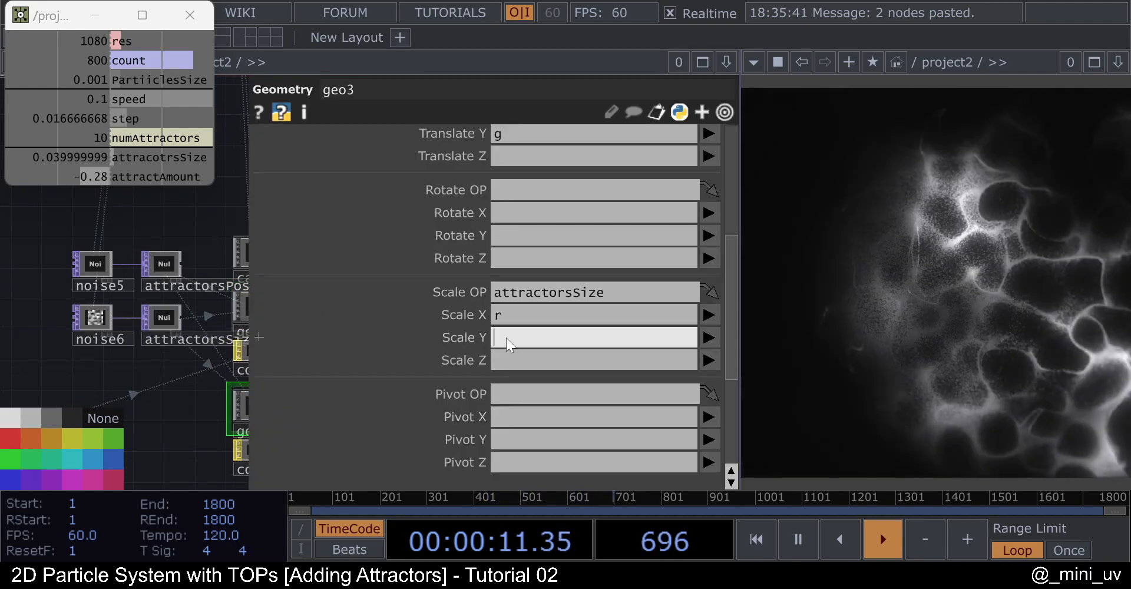
{"action": "type", "text": "r"}
{"action": "left_click", "coordinate": [509, 360]}
{"action": "type", "text": "r"}
{"action": "left_click", "coordinate": [179, 418]}
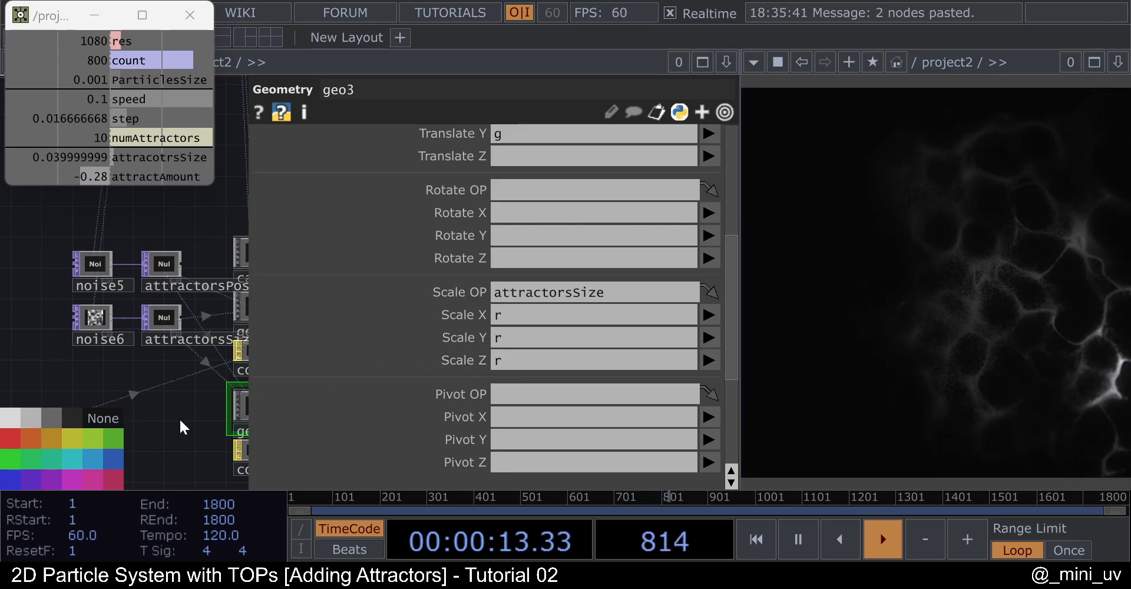
{"action": "key", "text": "p"}
Enable the viewer of render1 and inspect the sizes of the rendered attractors.
{"action": "scroll", "coordinate": [329, 274], "scroll_direction": "up", "scroll_amount": 2}
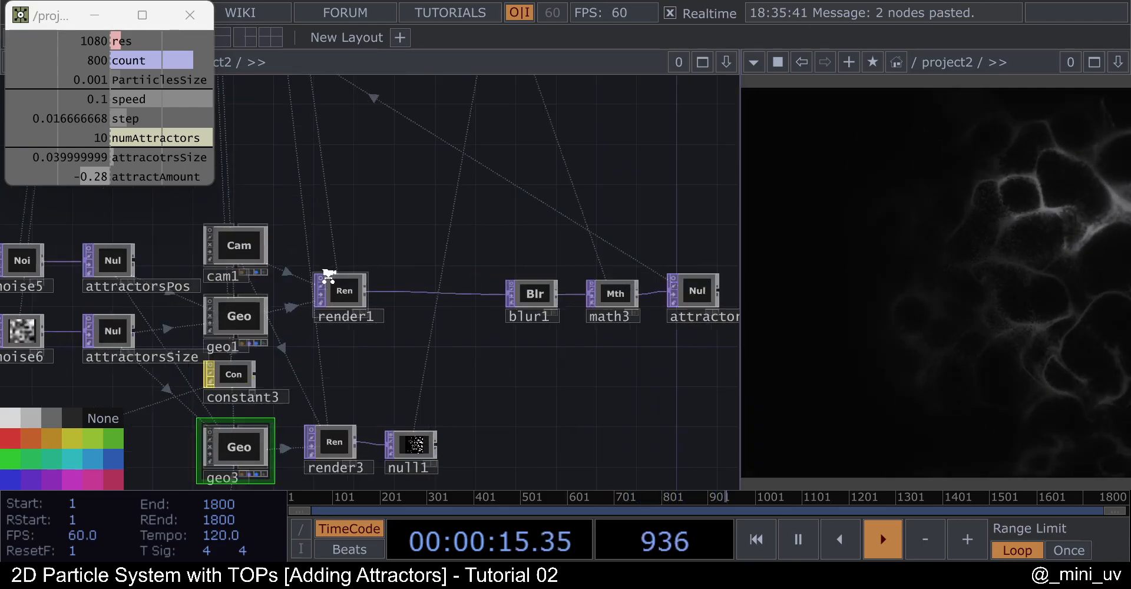
{"action": "scroll", "coordinate": [329, 274], "scroll_direction": "up", "scroll_amount": 10}
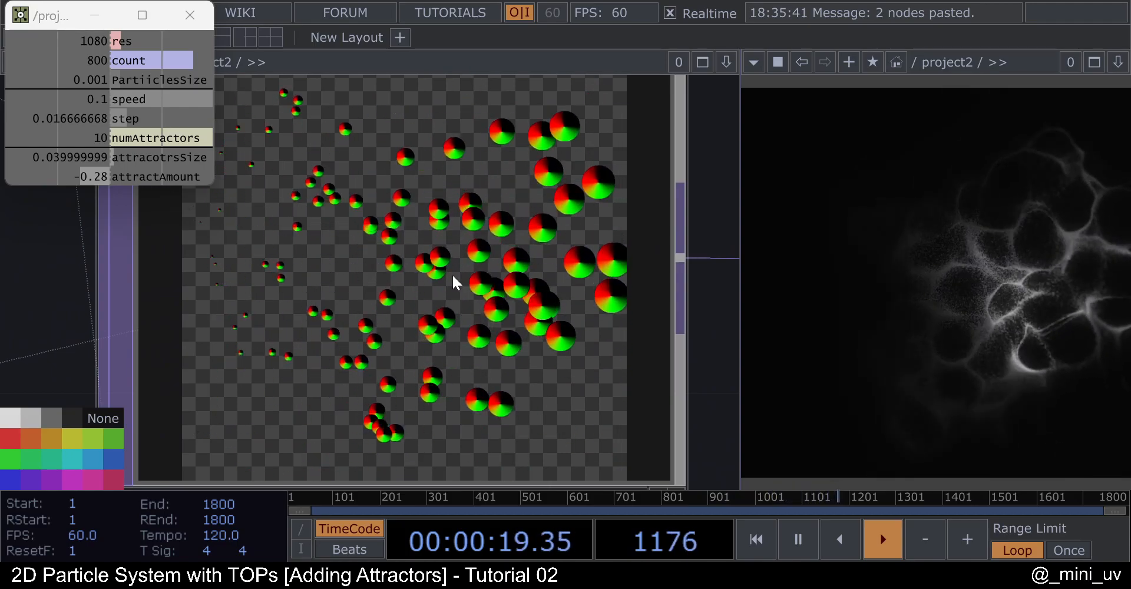
{"action": "scroll", "coordinate": [449, 282], "scroll_direction": "down", "scroll_amount": 8}
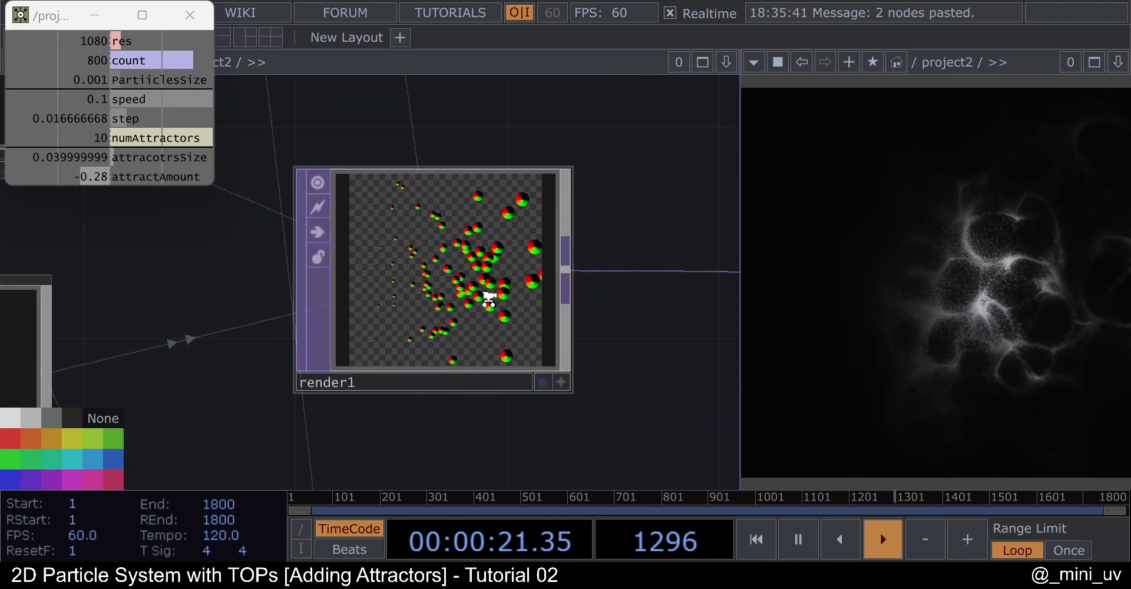
{"action": "scroll", "coordinate": [489, 299], "scroll_direction": "down", "scroll_amount": 4}
Move noise5 further away from noise6 and connect its output to the second input of noise6.
{"action": "scroll", "coordinate": [202, 328], "scroll_direction": "up", "scroll_amount": 6}
{"action": "left_click_drag", "start_coordinate": [211, 191], "coordinate": [208, 192]}
{"action": "left_click_drag", "start_coordinate": [300, 254], "coordinate": [610, 294]}
{"action": "left_click_drag", "start_coordinate": [517, 232], "coordinate": [340, 255]}
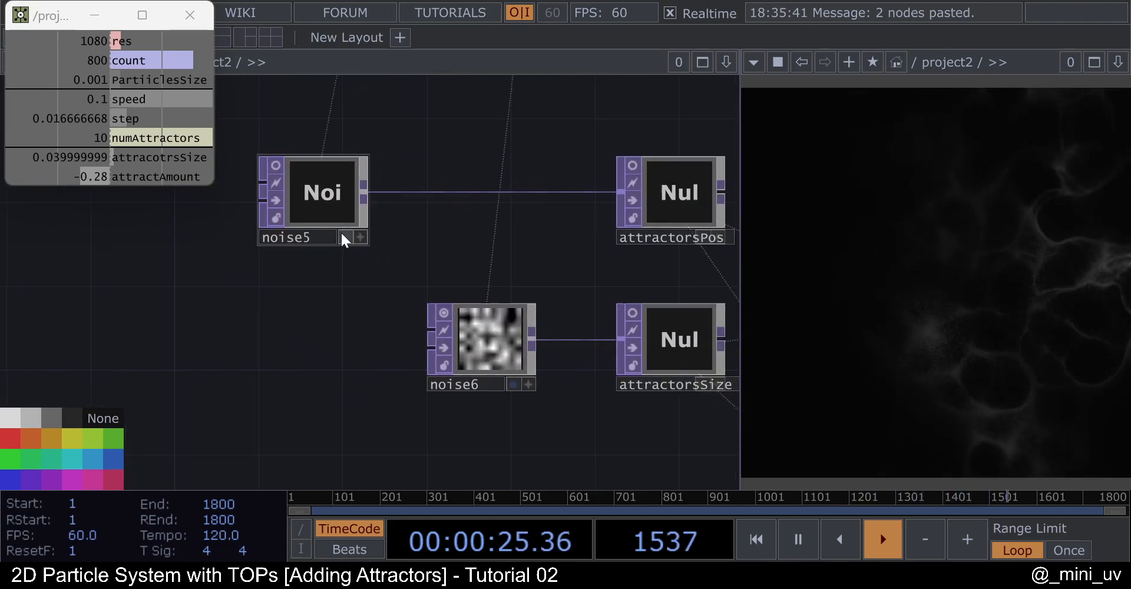
{"action": "left_click_drag", "start_coordinate": [355, 186], "coordinate": [374, 363]}
{"action": "left_click_drag", "start_coordinate": [292, 353], "coordinate": [150, 329]}
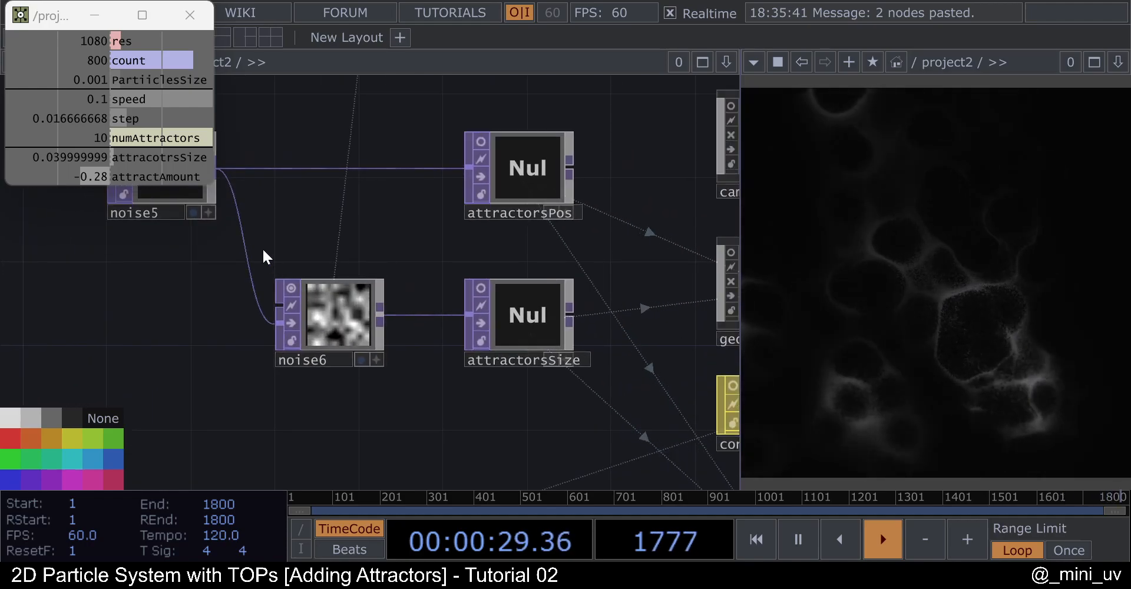
Examine the noise6 node, its connections and its noise settings.
{"action": "scroll", "coordinate": [257, 329], "scroll_direction": "down", "scroll_amount": 3}
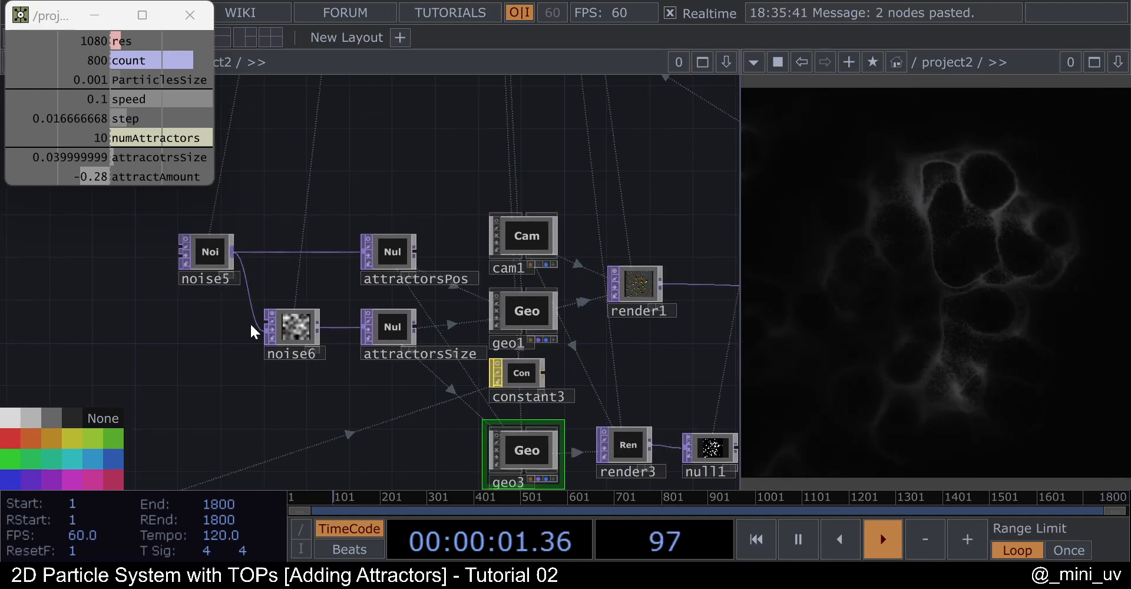
{"action": "scroll", "coordinate": [300, 336], "scroll_direction": "up", "scroll_amount": 5}
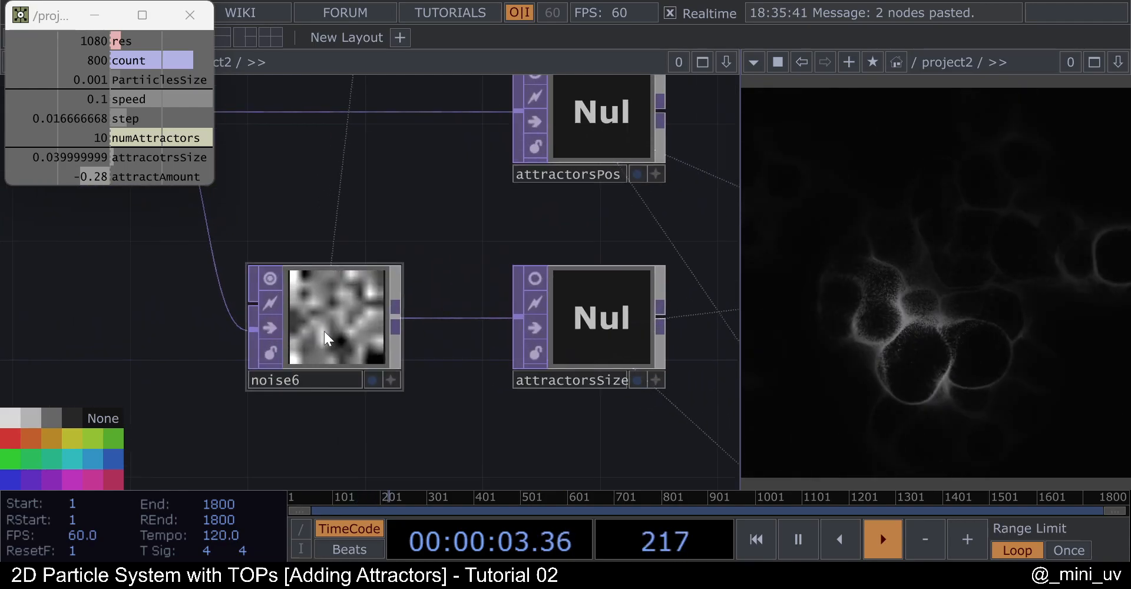
{"action": "left_click_drag", "start_coordinate": [399, 237], "coordinate": [414, 277]}
{"action": "scroll", "coordinate": [413, 277], "scroll_direction": "down", "scroll_amount": 3}
{"action": "scroll", "coordinate": [395, 304], "scroll_direction": "up", "scroll_amount": 3}
{"action": "scroll", "coordinate": [356, 347], "scroll_direction": "down", "scroll_amount": 6}
{"action": "scroll", "coordinate": [364, 348], "scroll_direction": "up", "scroll_amount": 3}
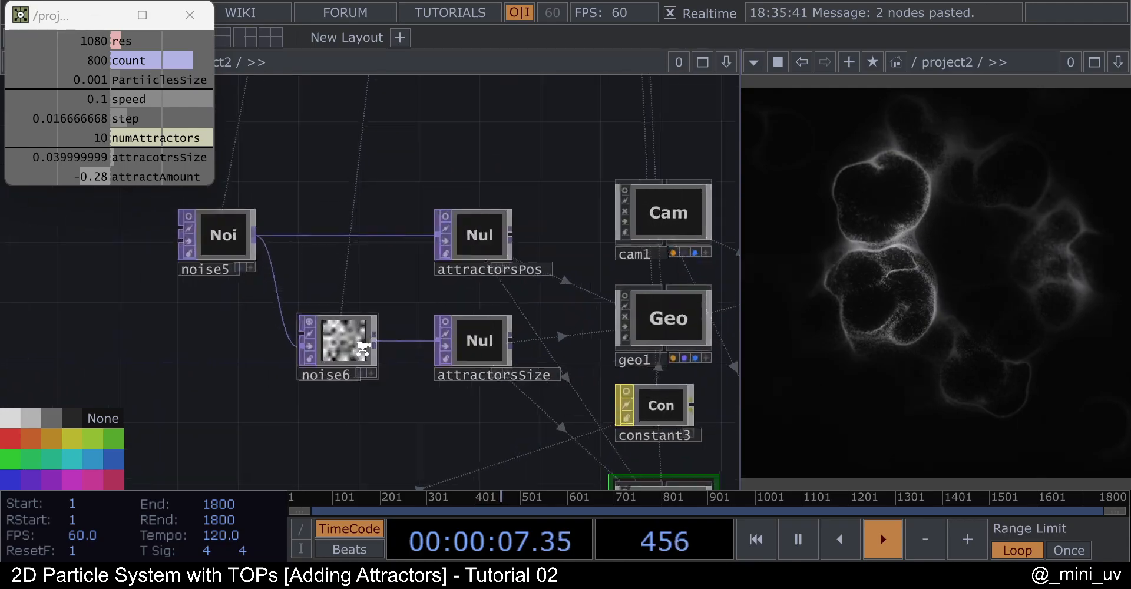
{"action": "scroll", "coordinate": [364, 348], "scroll_direction": "up", "scroll_amount": 2}
{"action": "left_click", "coordinate": [345, 348]}
{"action": "key", "text": "p"}
{"action": "left_click_drag", "start_coordinate": [153, 305], "coordinate": [101, 307]}
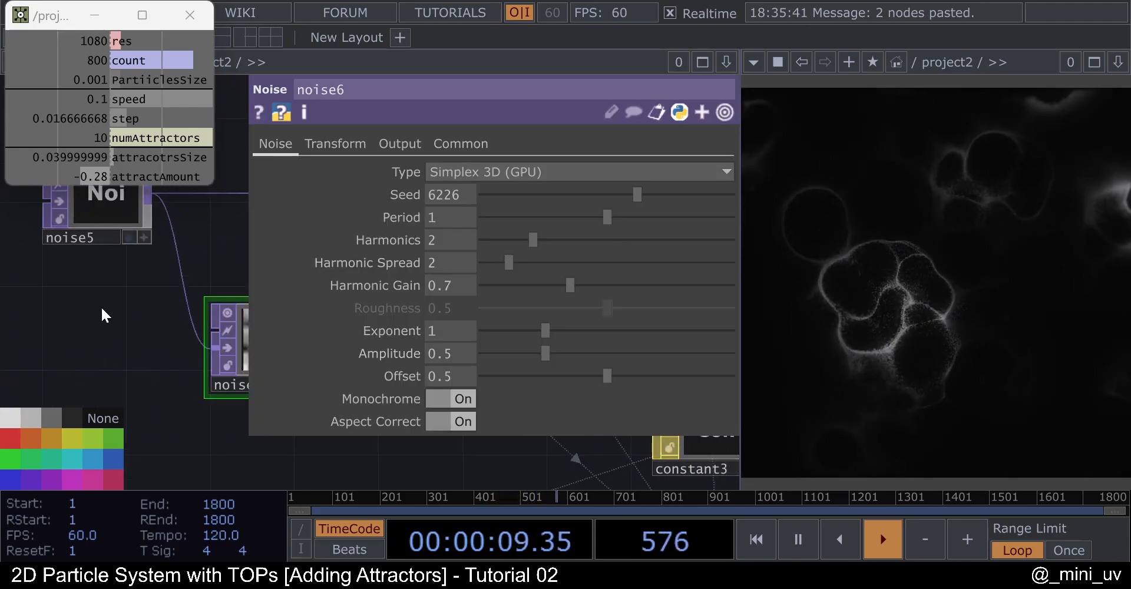
{"action": "scroll", "coordinate": [101, 306], "scroll_direction": "down", "scroll_amount": 2}
{"action": "scroll", "coordinate": [119, 355], "scroll_direction": "down", "scroll_amount": 3}
{"action": "key", "text": "p"}
Examine the distribution of attractor sizes in the render1 viewer.
{"action": "scroll", "coordinate": [392, 308], "scroll_direction": "up", "scroll_amount": 5}
{"action": "scroll", "coordinate": [341, 129], "scroll_direction": "up", "scroll_amount": 2}
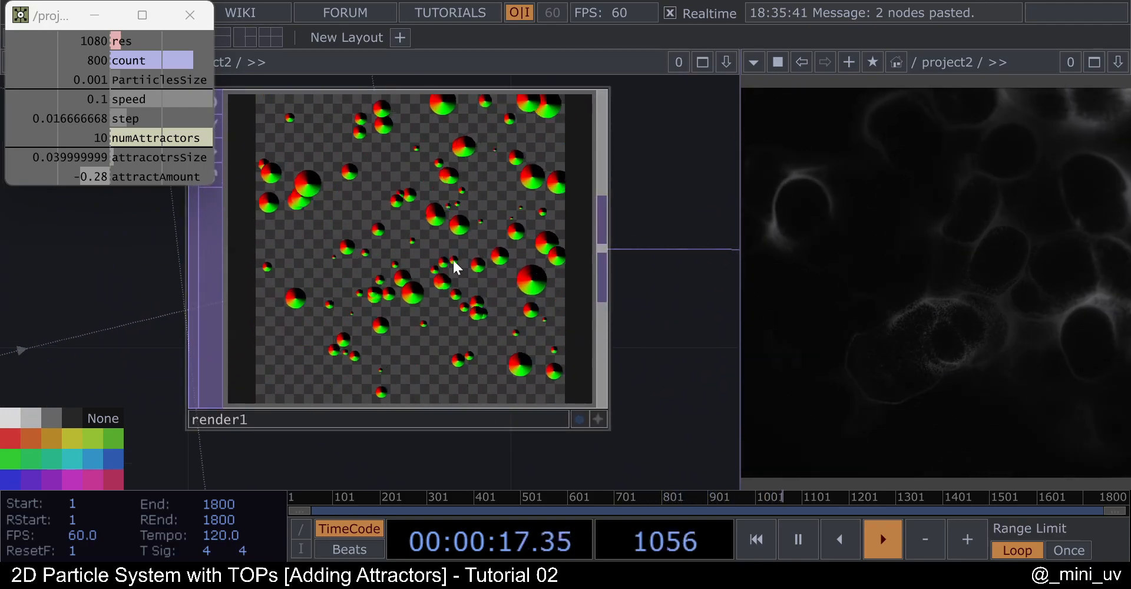
{"action": "scroll", "coordinate": [447, 227], "scroll_direction": "down", "scroll_amount": 3}
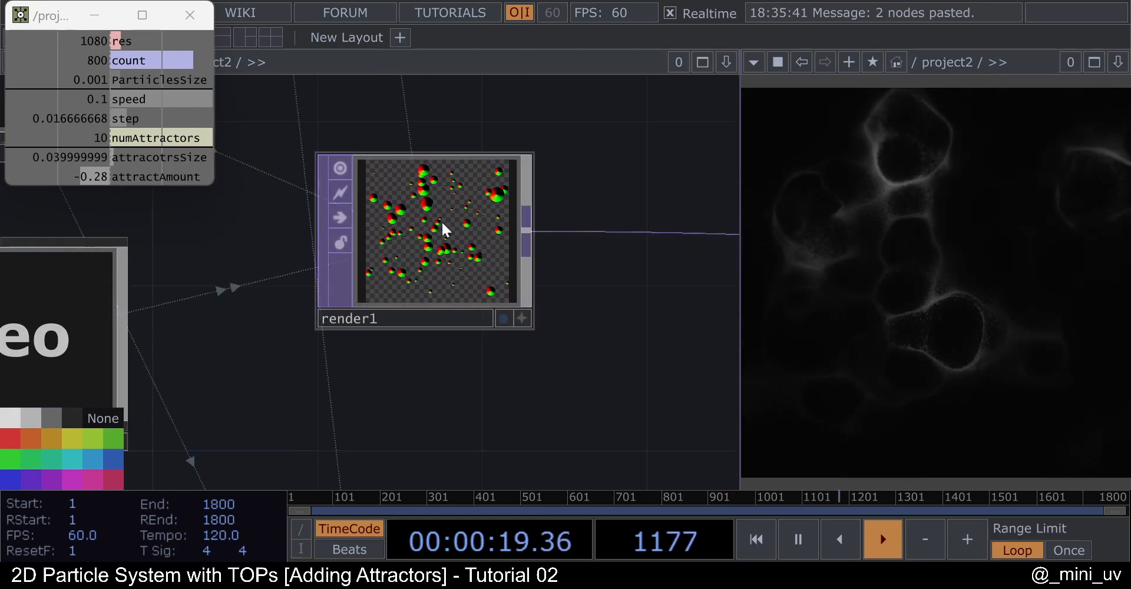
{"action": "scroll", "coordinate": [443, 221], "scroll_direction": "up", "scroll_amount": 2}
{"action": "scroll", "coordinate": [437, 220], "scroll_direction": "down", "scroll_amount": 8}
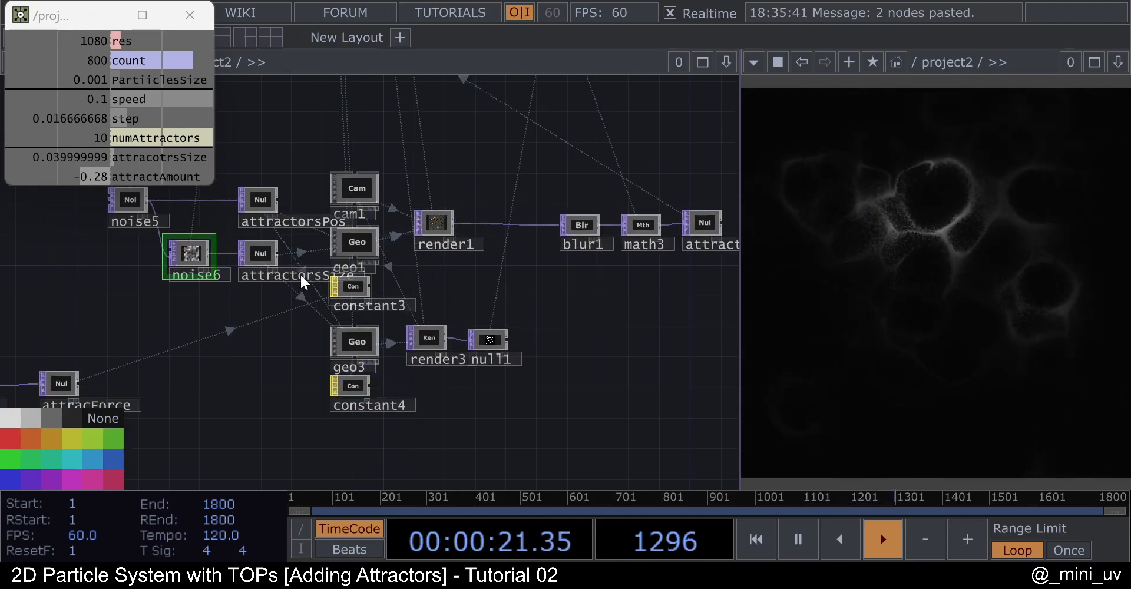
Raise Brightness 1 of the level1 node in the post-processing chain to 1.409.
{"action": "scroll", "coordinate": [323, 284], "scroll_direction": "up", "scroll_amount": 1}
{"action": "scroll", "coordinate": [665, 245], "scroll_direction": "down", "scroll_amount": 8}
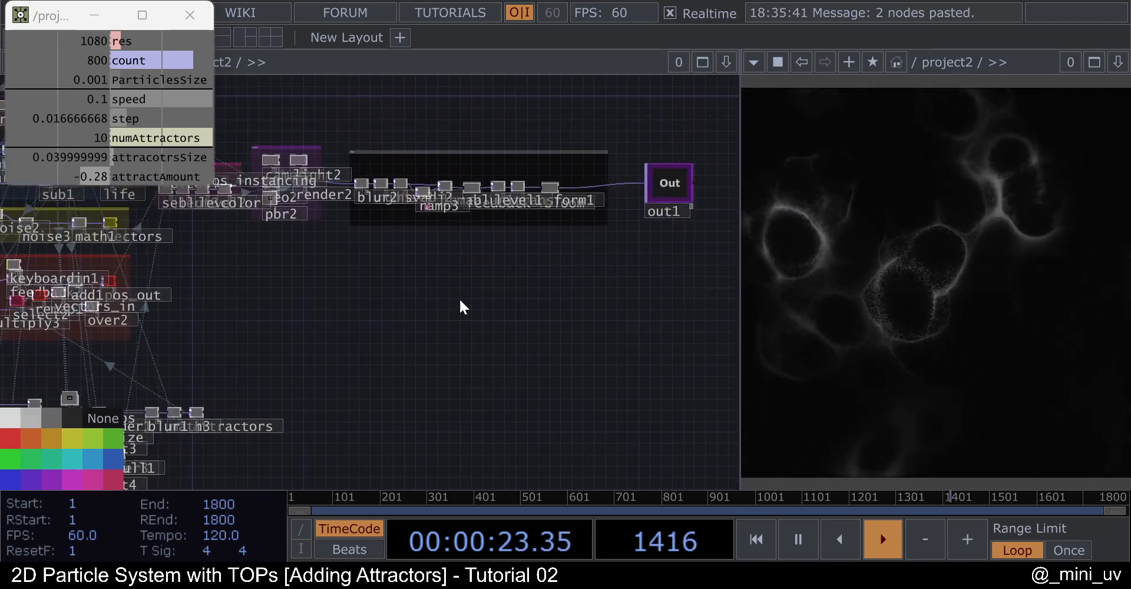
{"action": "scroll", "coordinate": [465, 212], "scroll_direction": "up", "scroll_amount": 6}
{"action": "left_click", "coordinate": [428, 132]}
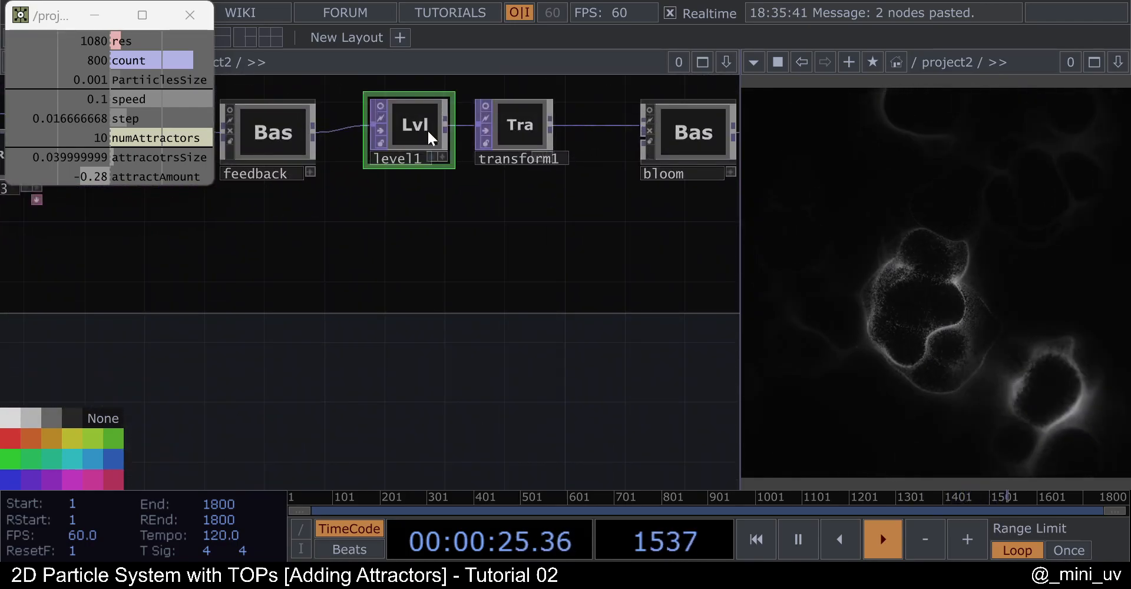
{"action": "key", "text": "p"}
{"action": "mouse_move", "coordinate": [642, 239]}
{"action": "left_mouse_down"}
{"action": "mouse_move", "coordinate": [628, 238]}
{"action": "mouse_move", "coordinate": [662, 237]}
{"action": "left_mouse_up"}
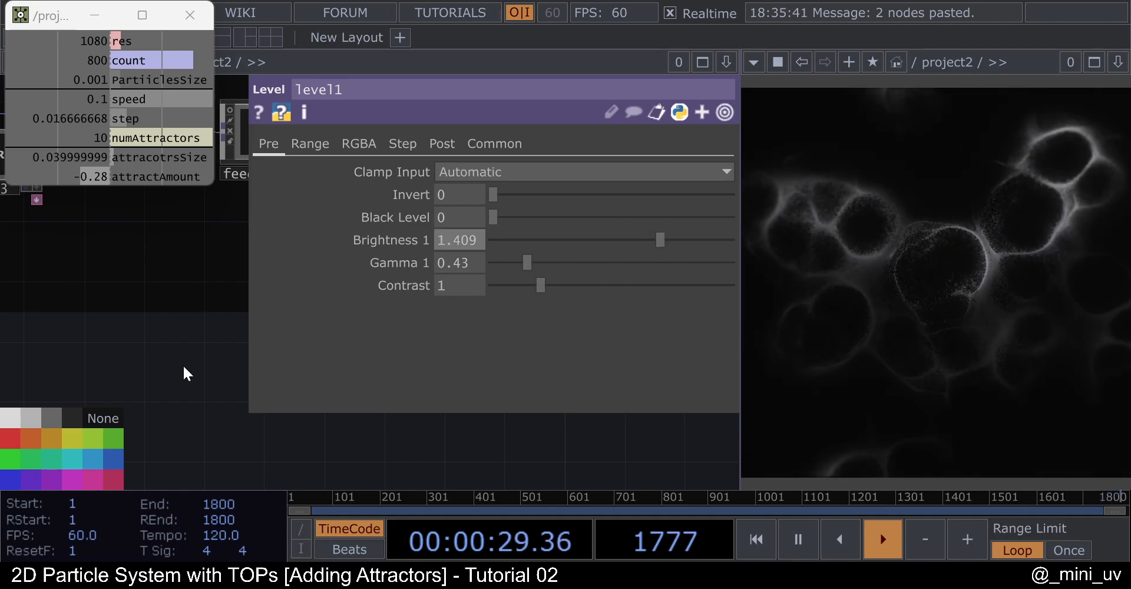
{"action": "key", "text": "p"}
Set the attractAmount value in the data Constant to 0.28.
{"action": "scroll", "coordinate": [439, 373], "scroll_direction": "down", "scroll_amount": 8}
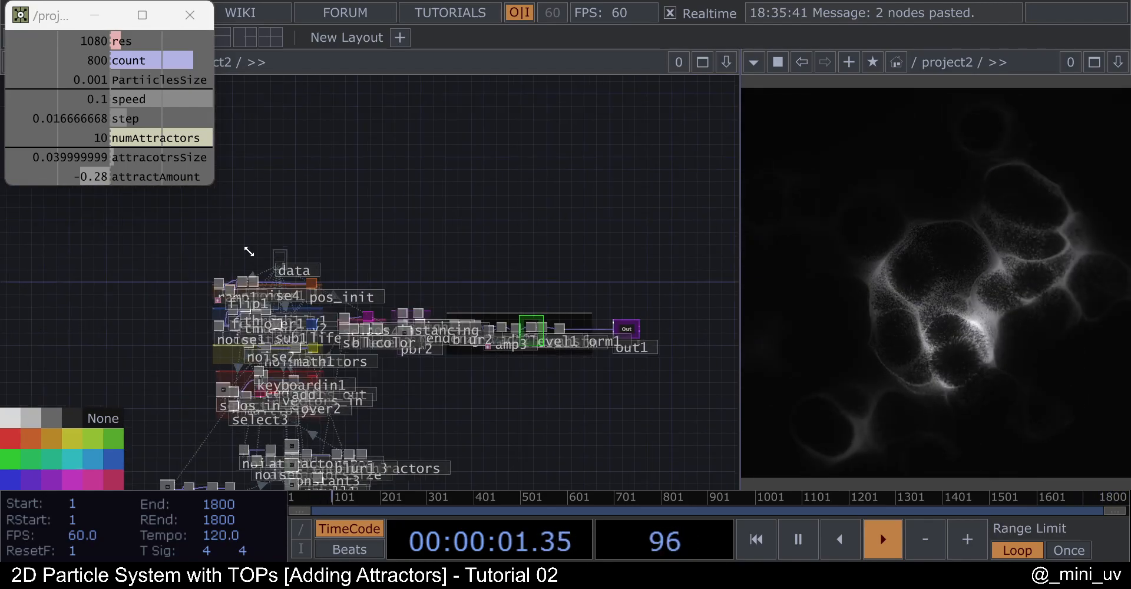
{"action": "scroll", "coordinate": [272, 252], "scroll_direction": "up", "scroll_amount": 8}
{"action": "left_click_drag", "start_coordinate": [272, 253], "coordinate": [401, 324]}
{"action": "scroll", "coordinate": [430, 321], "scroll_direction": "up", "scroll_amount": 3}
{"action": "left_click", "coordinate": [427, 313]}
{"action": "key", "text": "p"}
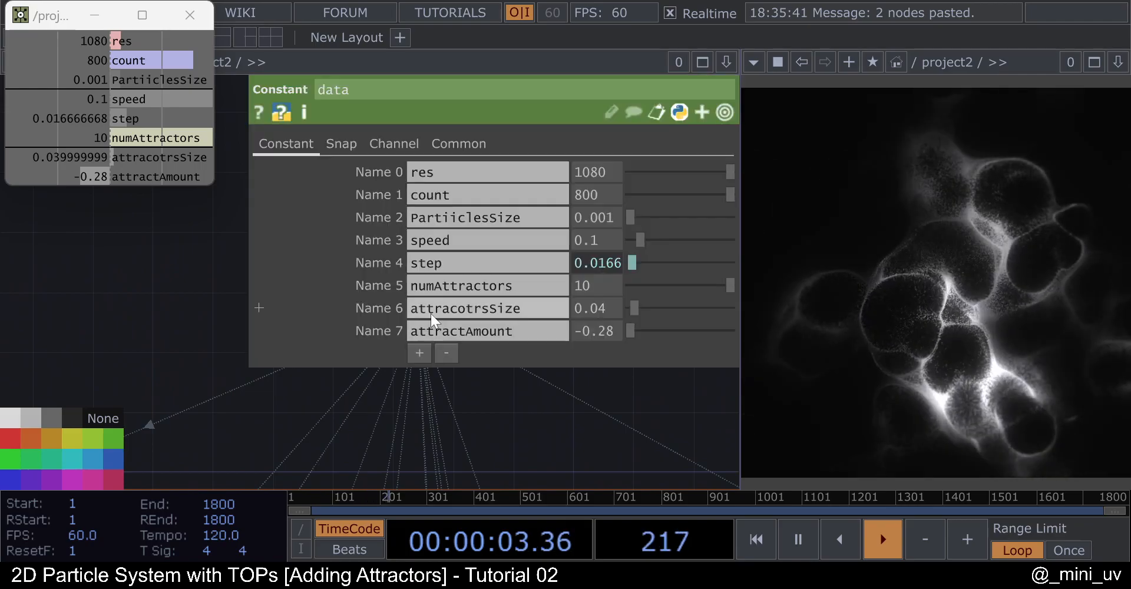
{"action": "left_click", "coordinate": [582, 328]}
{"action": "key", "text": "BackSpace"}
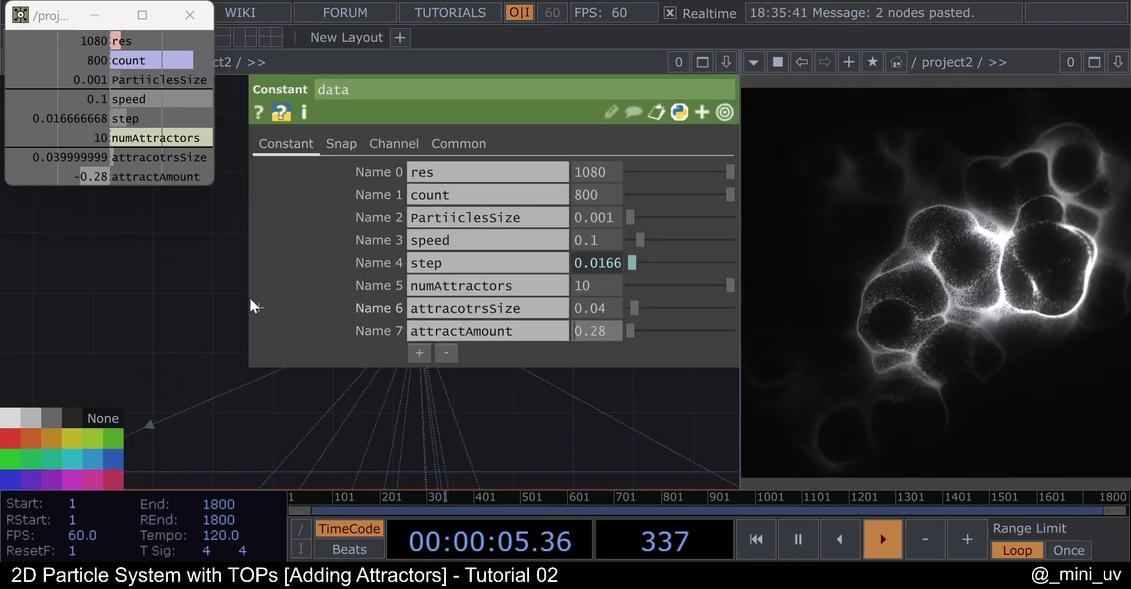
{"action": "key", "text": "Return"}
{"action": "key", "text": "p"}
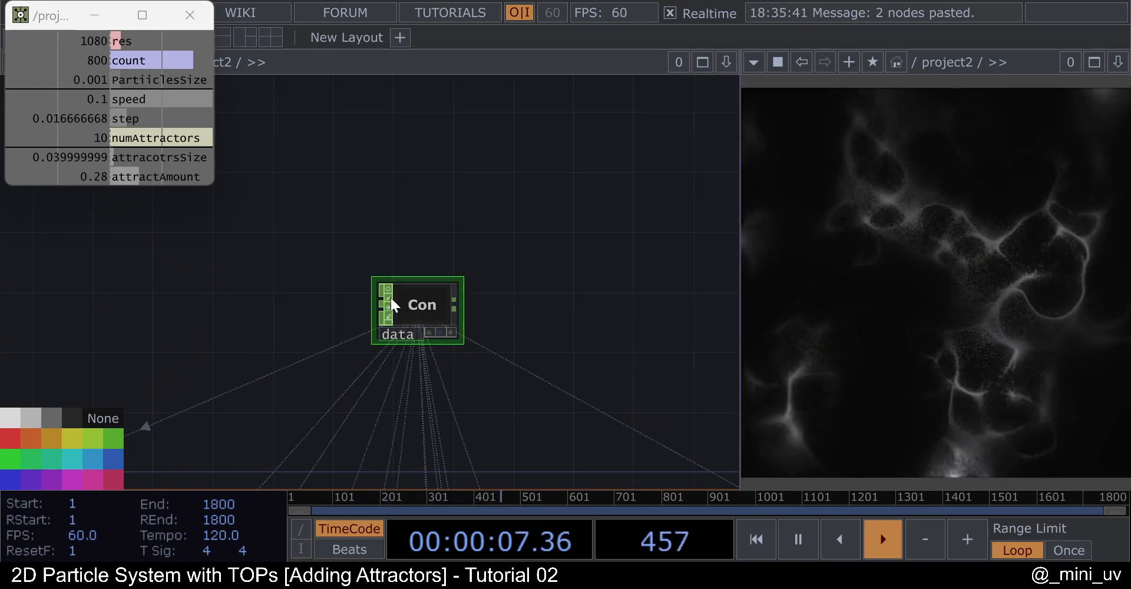
Try absTime.seconds*0.01 as the Translate Z expression of noise6, and switch the parameter back to a constant 0.
{"action": "scroll", "coordinate": [576, 243], "scroll_direction": "down", "scroll_amount": 10}
{"action": "scroll", "coordinate": [572, 395], "scroll_direction": "up", "scroll_amount": 9}
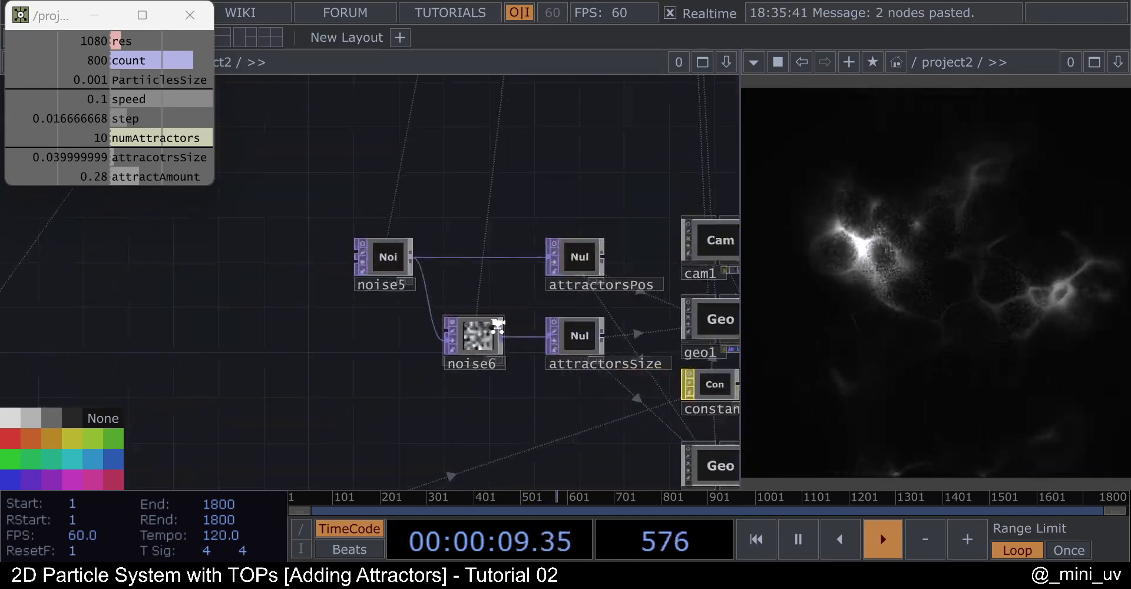
{"action": "scroll", "coordinate": [501, 330], "scroll_direction": "up", "scroll_amount": 5}
{"action": "left_click", "coordinate": [462, 328]}
{"action": "key", "text": "p"}
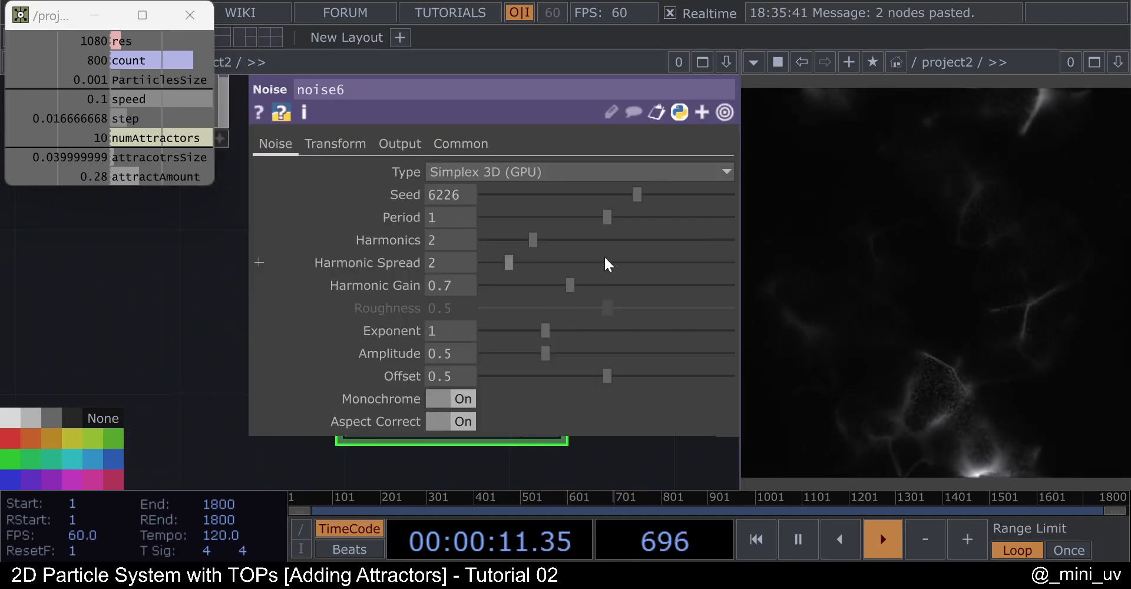
{"action": "left_click", "coordinate": [339, 144]}
{"action": "left_click", "coordinate": [681, 217]}
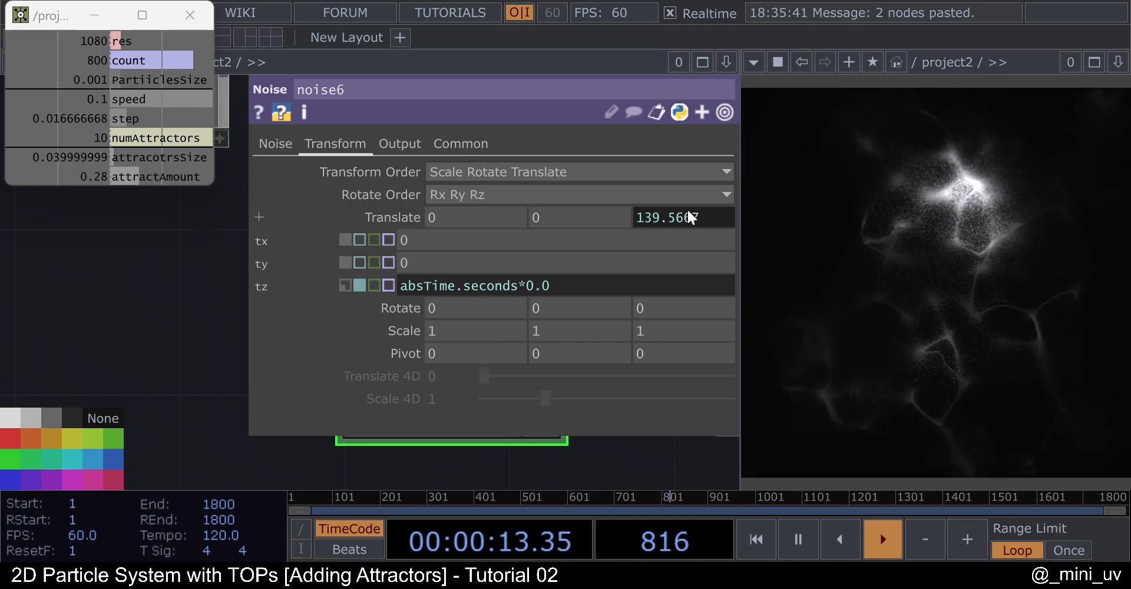
{"action": "type", "text": "1"}
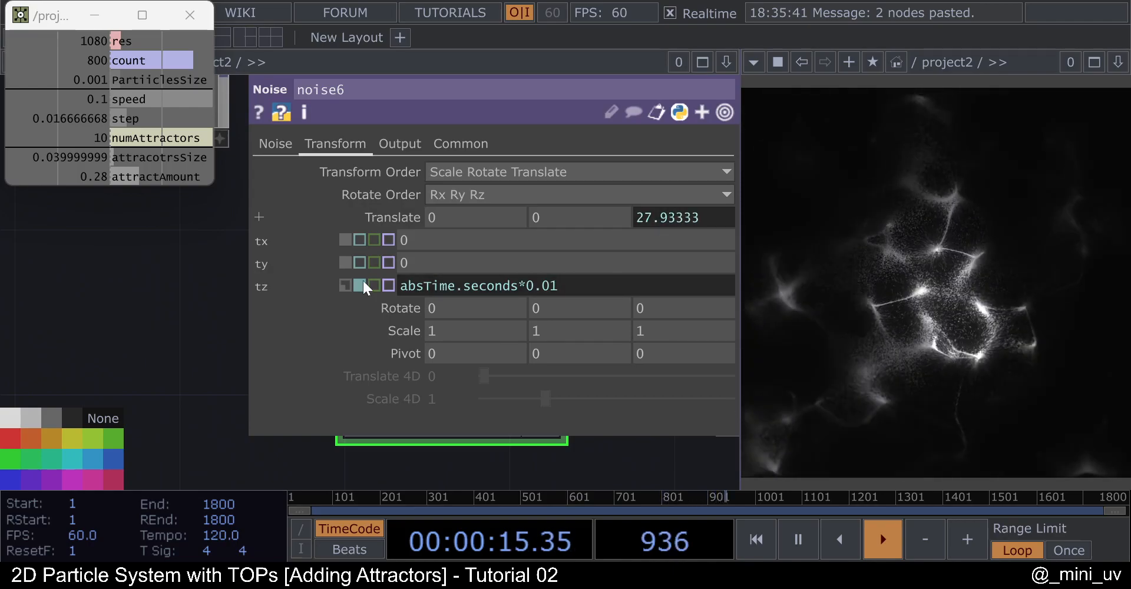
{"action": "left_click", "coordinate": [345, 286]}
{"action": "key", "text": "p"}
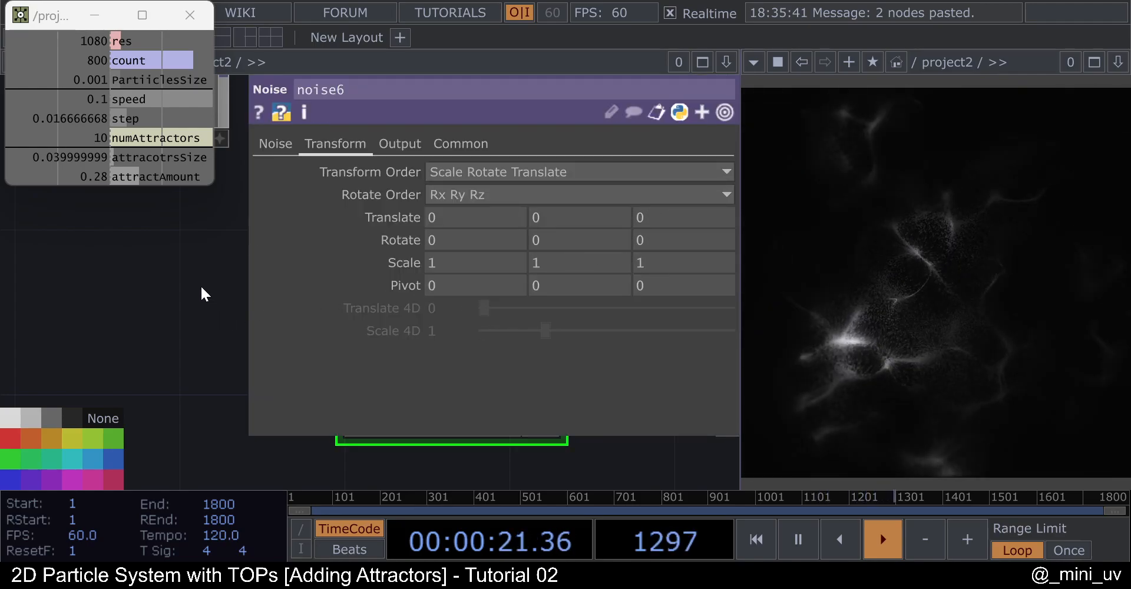
Set the Contrast of the bloom component in the post-processing chain to 1.
{"action": "key", "text": "p"}
{"action": "scroll", "coordinate": [260, 301], "scroll_direction": "down", "scroll_amount": 5}
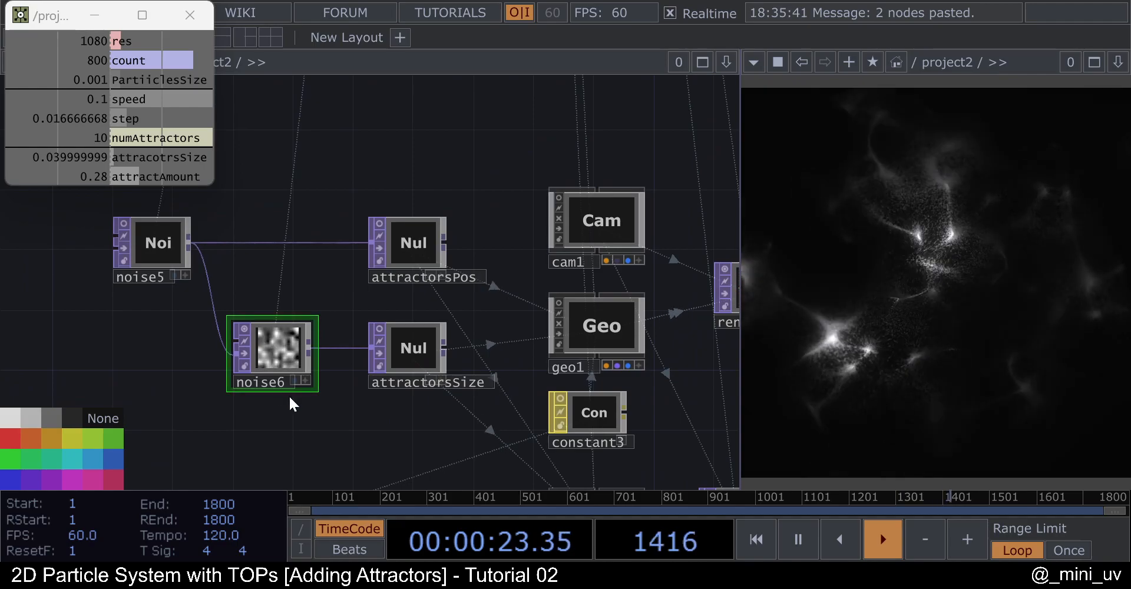
{"action": "scroll", "coordinate": [289, 395], "scroll_direction": "down", "scroll_amount": 10}
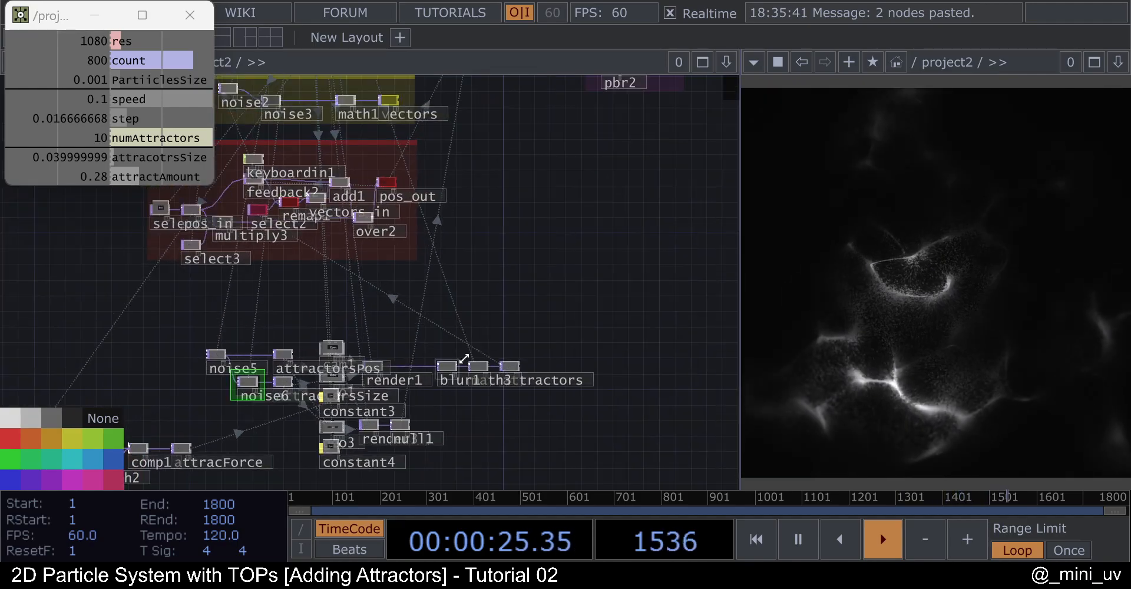
{"action": "left_click_drag", "start_coordinate": [603, 293], "coordinate": [314, 343]}
{"action": "left_click_drag", "start_coordinate": [523, 202], "coordinate": [372, 245]}
{"action": "scroll", "coordinate": [501, 163], "scroll_direction": "up", "scroll_amount": 8}
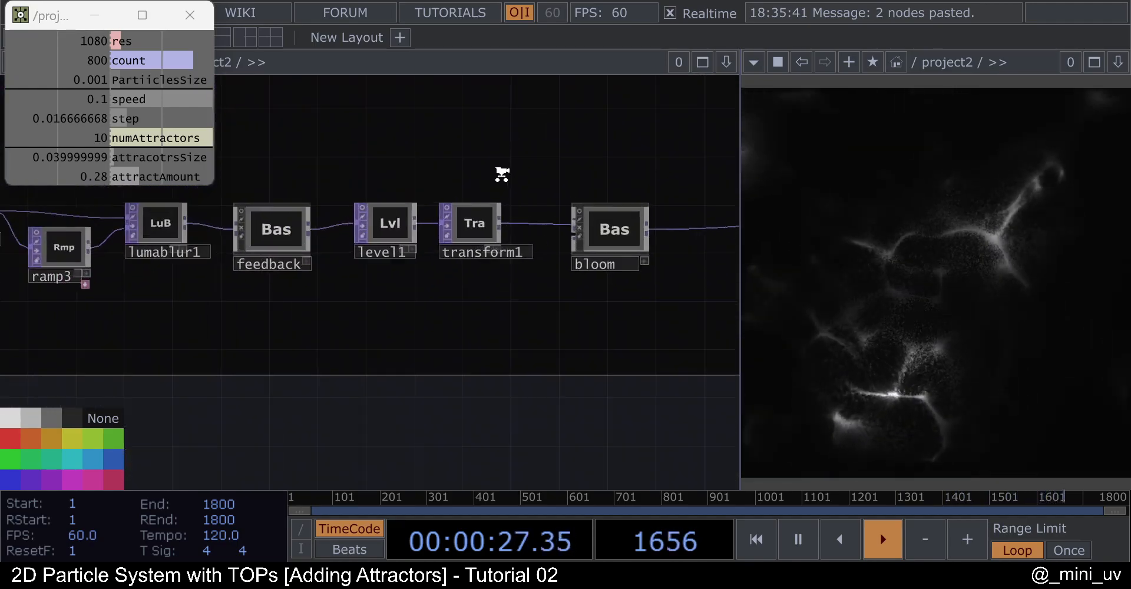
{"action": "left_click", "coordinate": [624, 256]}
{"action": "key", "text": "p"}
{"action": "left_click_drag", "start_coordinate": [573, 172], "coordinate": [577, 172]}
{"action": "left_click_drag", "start_coordinate": [479, 168], "coordinate": [396, 166]}
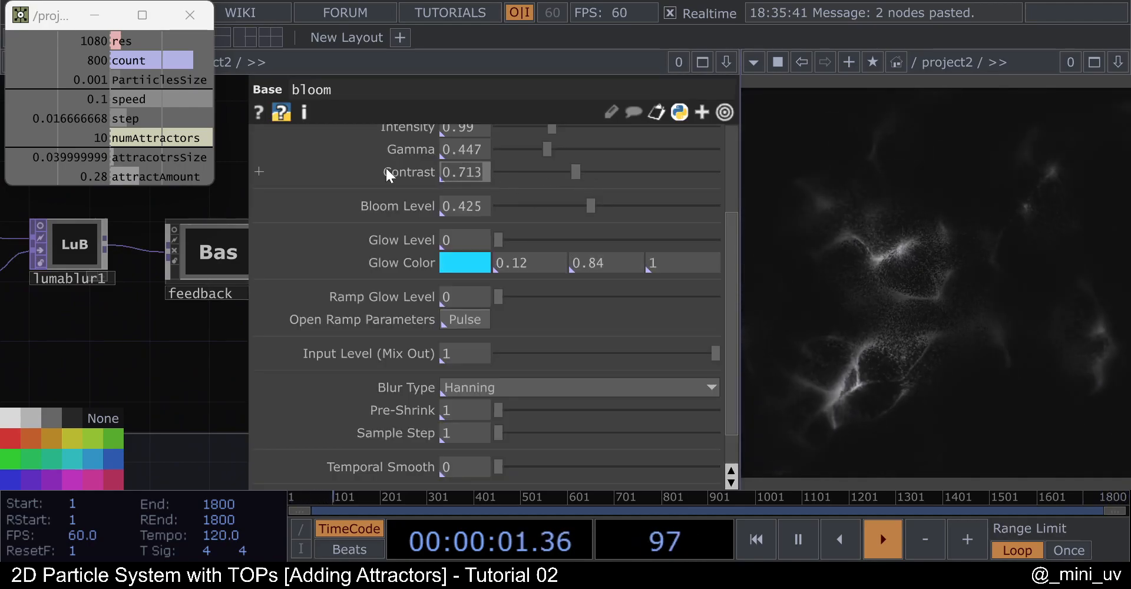
{"action": "type", "text": "1"}
{"action": "left_click", "coordinate": [328, 259]}
Raise the bloom component's Bloom Level to 0.824 and its Intensity to 1.31.
{"action": "scroll", "coordinate": [598, 259], "scroll_direction": "up", "scroll_amount": 3}
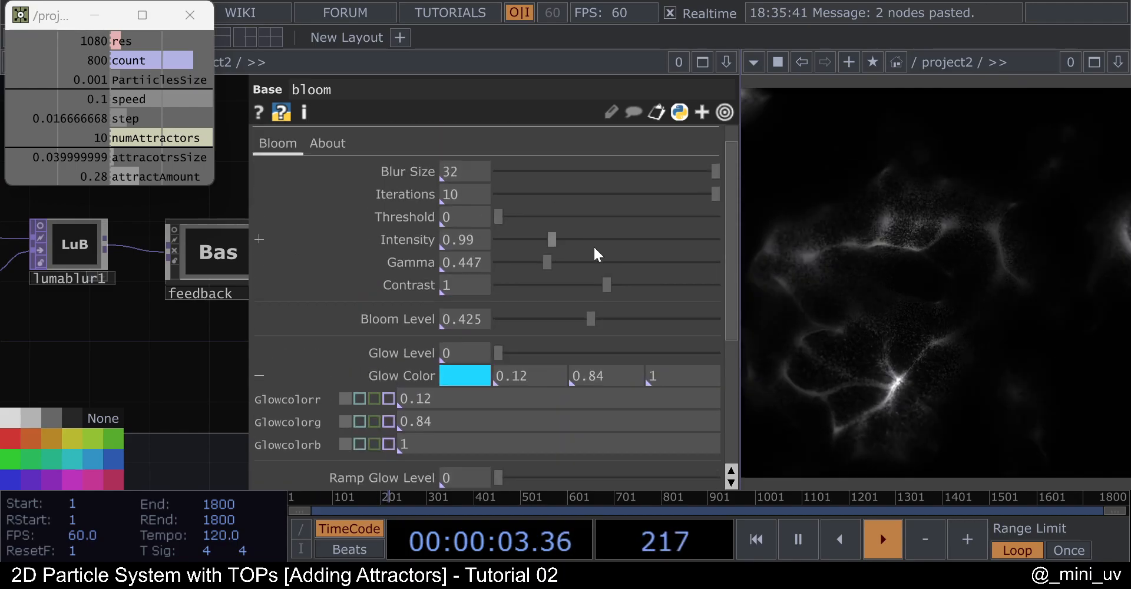
{"action": "left_click_drag", "start_coordinate": [590, 318], "coordinate": [668, 319]}
{"action": "left_click_drag", "start_coordinate": [571, 241], "coordinate": [572, 242]}
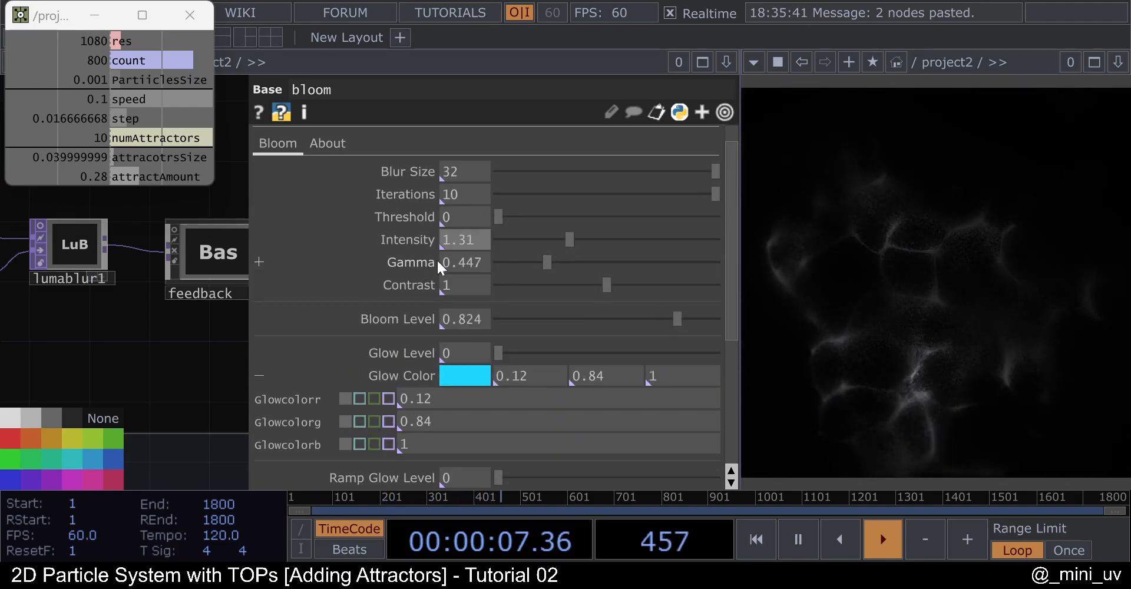
{"action": "left_click", "coordinate": [199, 461]}
{"action": "key", "text": "p"}
Set the Pre-Shrink of blur1, which blurs the render1 attractors, to 2 and its Filter Size to 11.
{"action": "scroll", "coordinate": [384, 367], "scroll_direction": "down", "scroll_amount": 8}
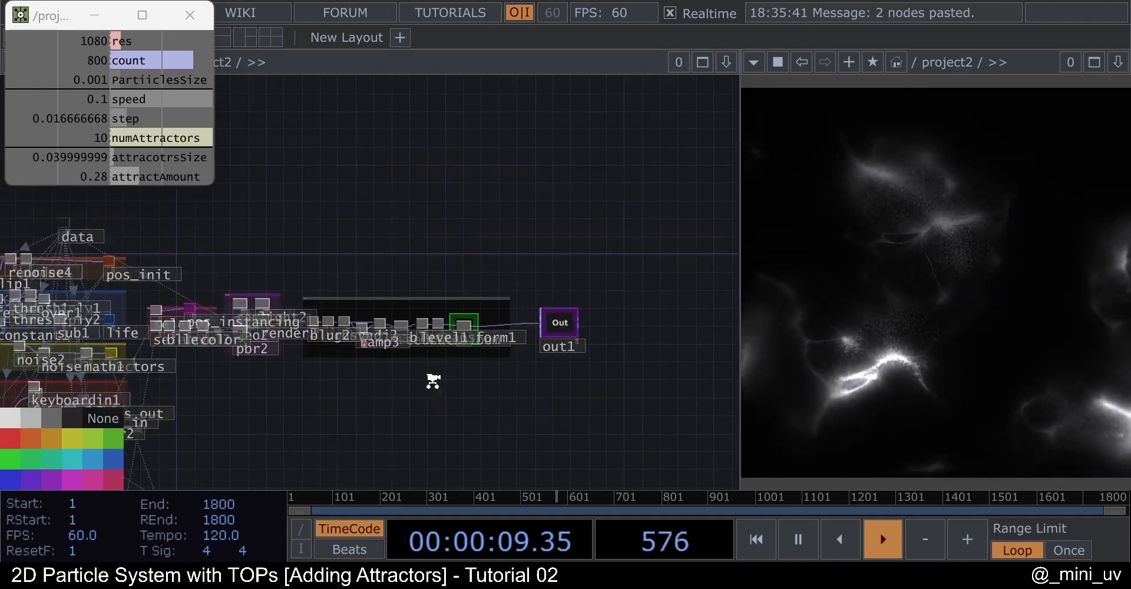
{"action": "scroll", "coordinate": [439, 371], "scroll_direction": "down", "scroll_amount": 3}
{"action": "left_click_drag", "start_coordinate": [439, 430], "coordinate": [442, 256]}
{"action": "scroll", "coordinate": [272, 263], "scroll_direction": "up", "scroll_amount": 10}
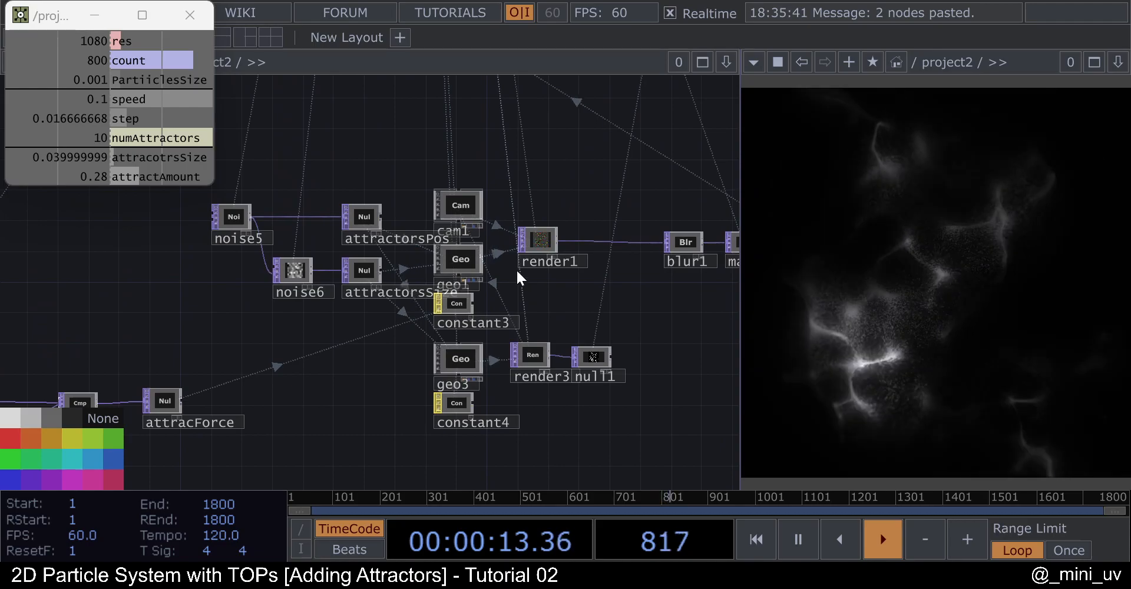
{"action": "scroll", "coordinate": [520, 274], "scroll_direction": "up", "scroll_amount": 8}
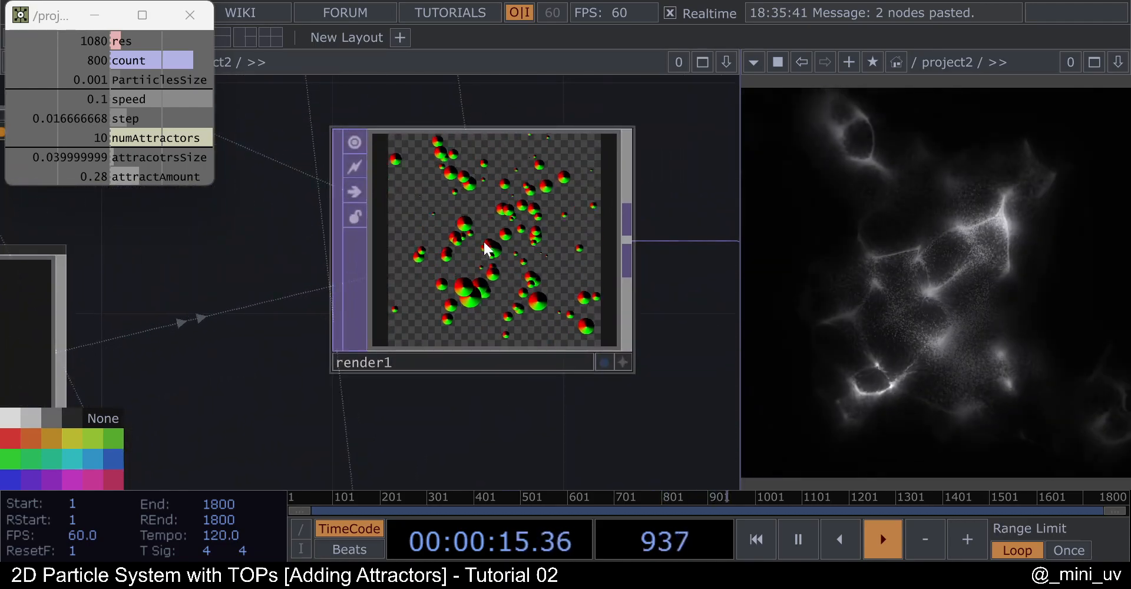
{"action": "scroll", "coordinate": [487, 247], "scroll_direction": "down", "scroll_amount": 6}
{"action": "scroll", "coordinate": [530, 292], "scroll_direction": "up", "scroll_amount": 6}
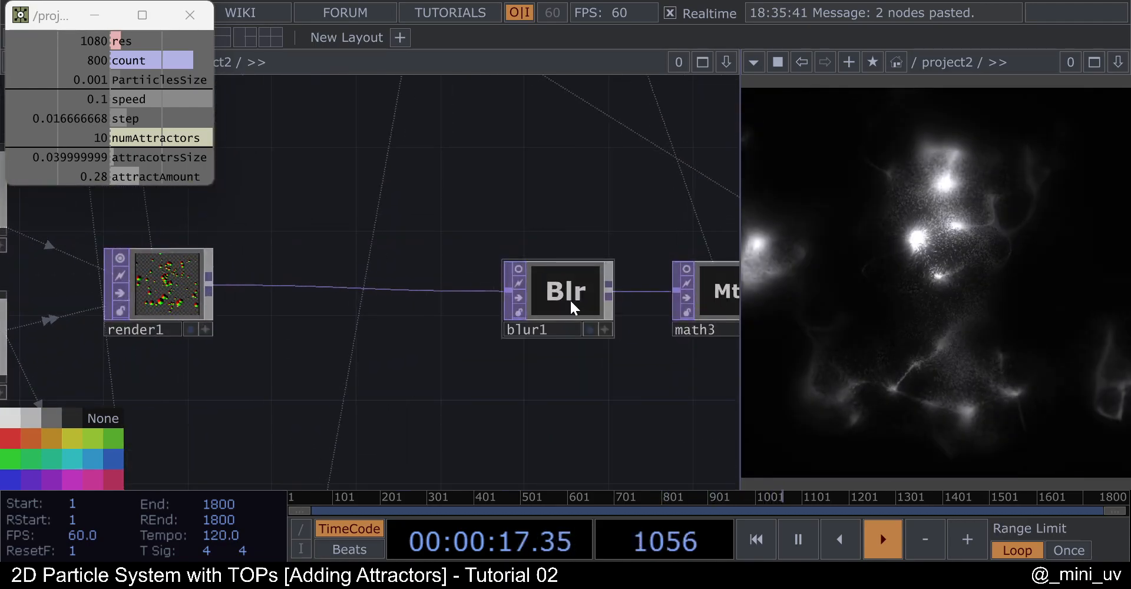
{"action": "key", "text": "p"}
{"action": "left_click_drag", "start_coordinate": [497, 249], "coordinate": [523, 246]}
{"action": "left_click_drag", "start_coordinate": [607, 262], "coordinate": [566, 268]}
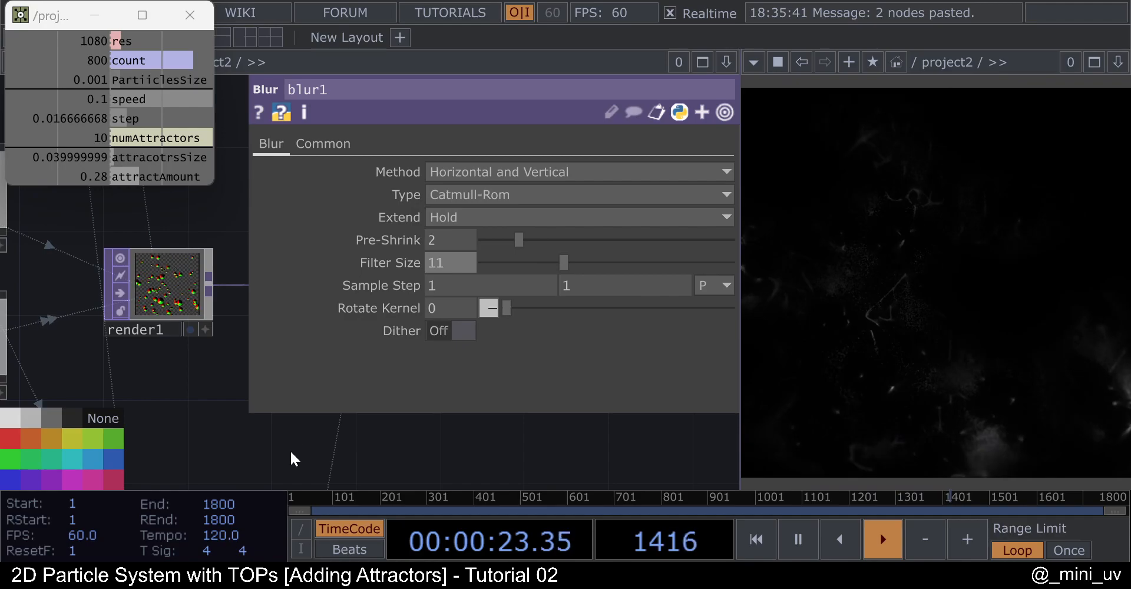
{"action": "key", "text": "p"}
Disconnect noise5 from the input of noise6, which feeds the attractorsSize null.
{"action": "scroll", "coordinate": [480, 345], "scroll_direction": "down", "scroll_amount": 5}
{"action": "scroll", "coordinate": [55, 348], "scroll_direction": "up", "scroll_amount": 8}
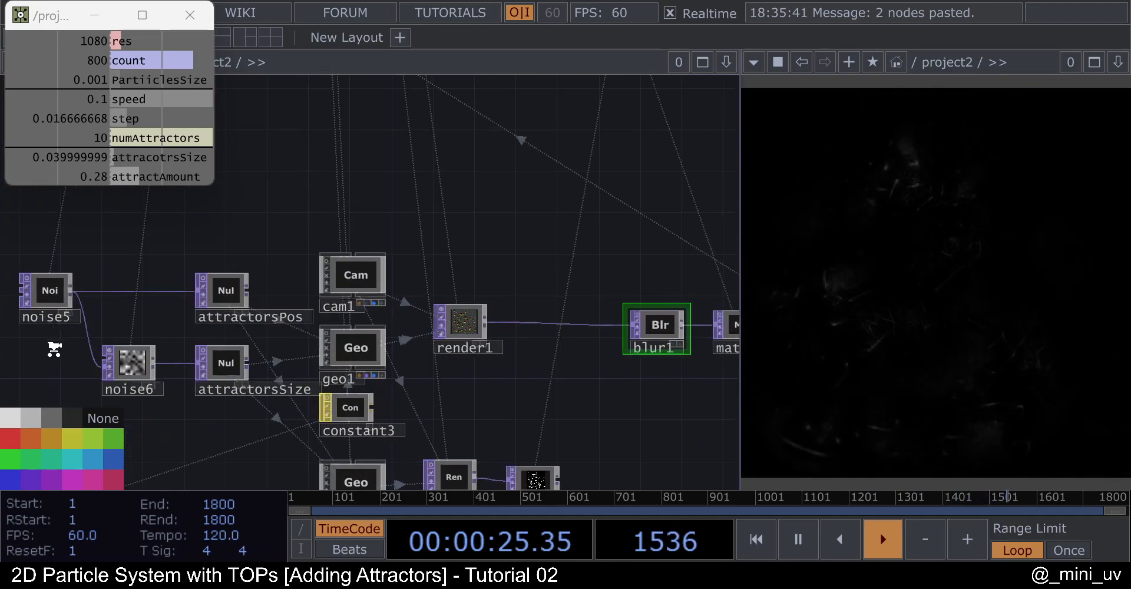
{"action": "right_click", "coordinate": [168, 341]}
{"action": "left_click", "coordinate": [223, 395]}
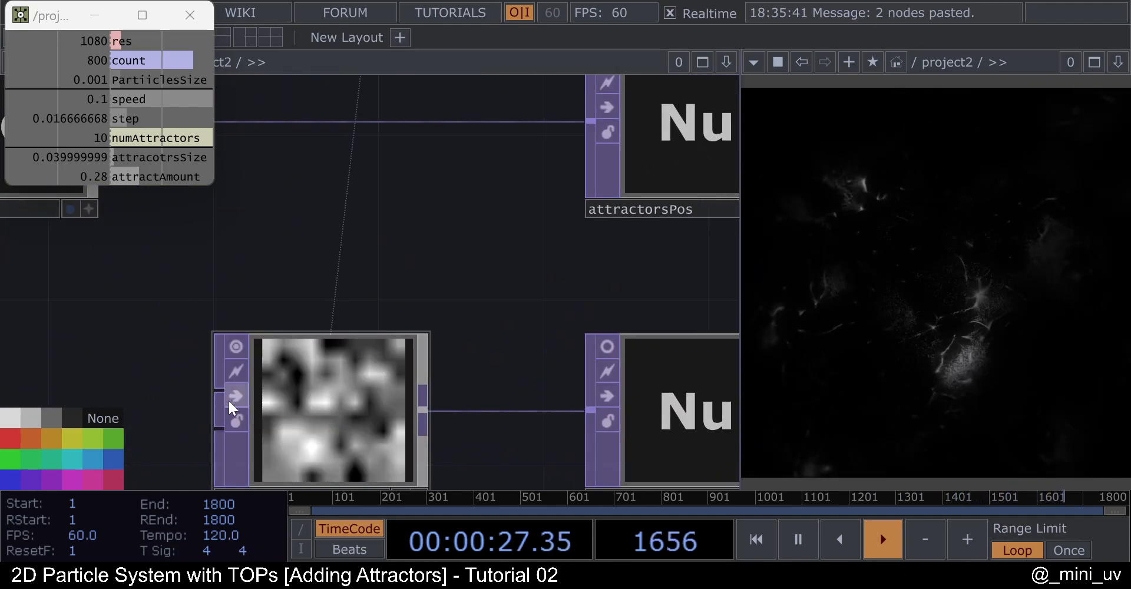
Raise Brightness 1 of the level1 node in the post-processing chain to 1.879.
{"action": "scroll", "coordinate": [295, 352], "scroll_direction": "down", "scroll_amount": 6}
{"action": "scroll", "coordinate": [297, 351], "scroll_direction": "down", "scroll_amount": 2}
{"action": "scroll", "coordinate": [383, 387], "scroll_direction": "up", "scroll_amount": 4}
{"action": "scroll", "coordinate": [233, 386], "scroll_direction": "down", "scroll_amount": 8}
{"action": "scroll", "coordinate": [232, 386], "scroll_direction": "down", "scroll_amount": 6}
{"action": "left_click_drag", "start_coordinate": [556, 314], "coordinate": [409, 370]}
{"action": "scroll", "coordinate": [613, 198], "scroll_direction": "up", "scroll_amount": 8}
{"action": "left_click", "coordinate": [537, 213]}
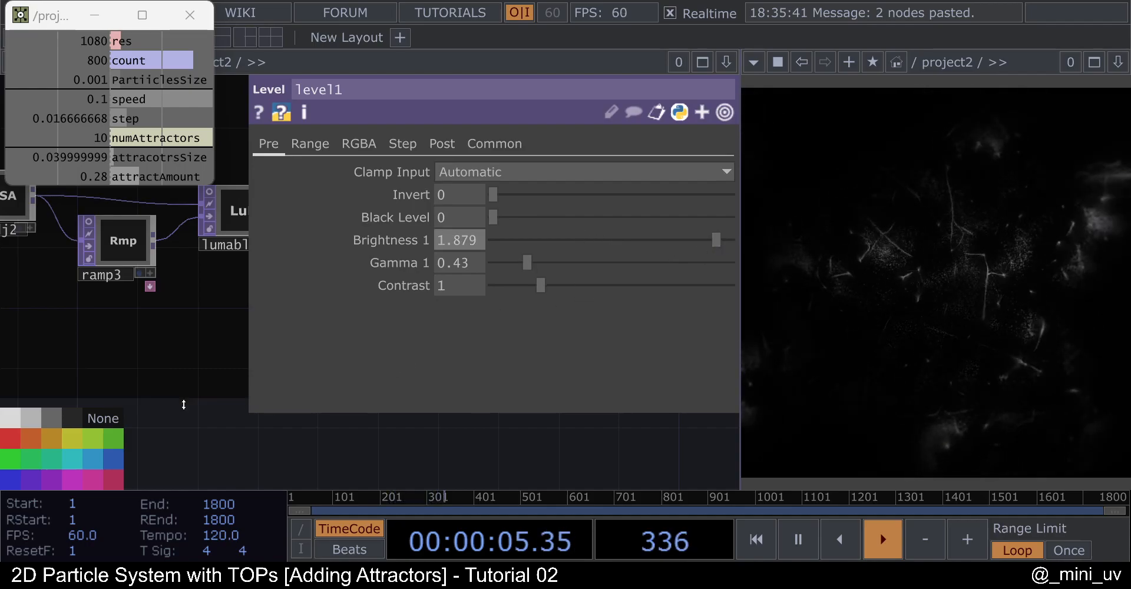
{"action": "key", "text": "p"}
Raise the bloom component's Bloom Level to 1, Intensity to 1.99 and Gamma to 0.666.
{"action": "scroll", "coordinate": [258, 430], "scroll_direction": "down", "scroll_amount": 3}
{"action": "left_click_drag", "start_coordinate": [254, 396], "coordinate": [182, 419]}
{"action": "scroll", "coordinate": [513, 315], "scroll_direction": "up", "scroll_amount": 3}
{"action": "left_click", "coordinate": [515, 320]}
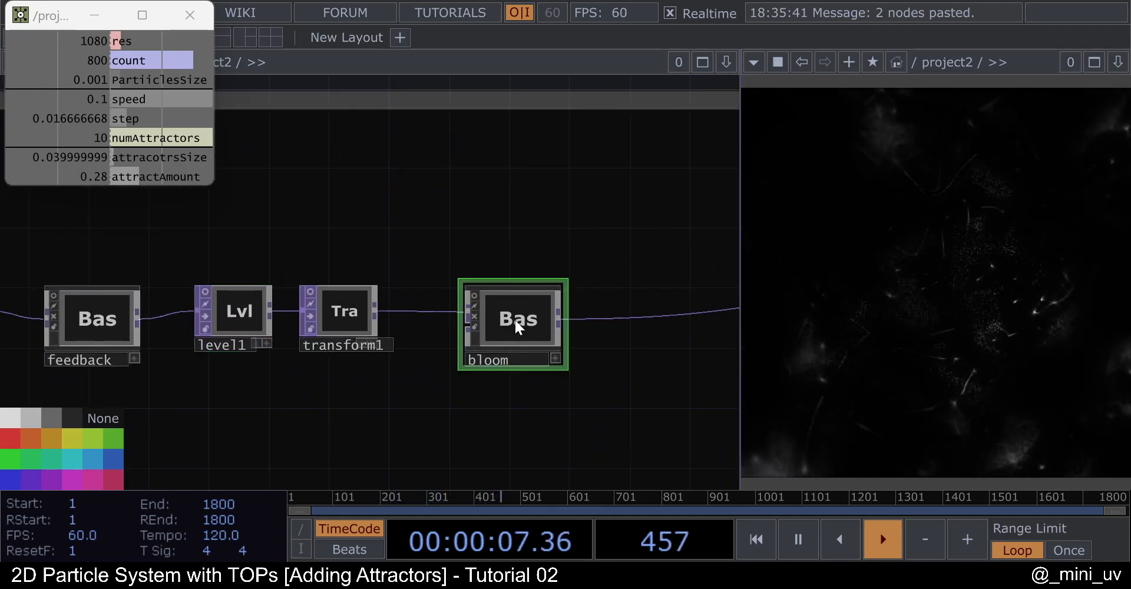
{"action": "key", "text": "p"}
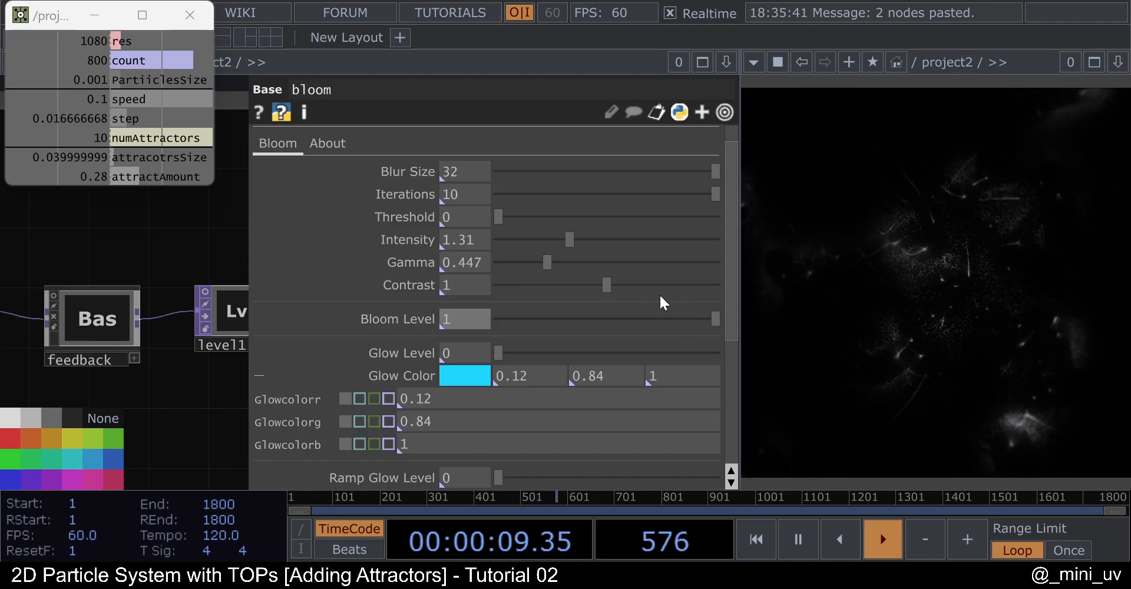
{"action": "left_click_drag", "start_coordinate": [549, 262], "coordinate": [575, 260]}
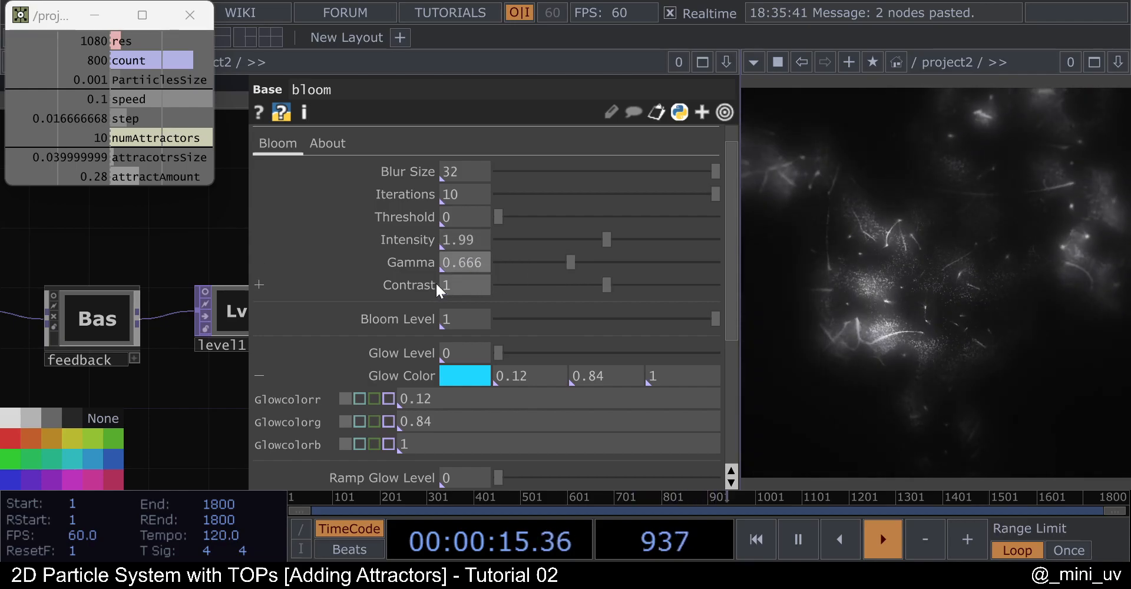
{"action": "key", "text": "p"}
Examine the node network alongside the particle output, down to the noise5 and noise6 nodes driving the attractors.
{"action": "scroll", "coordinate": [566, 224], "scroll_direction": "down", "scroll_amount": 5}
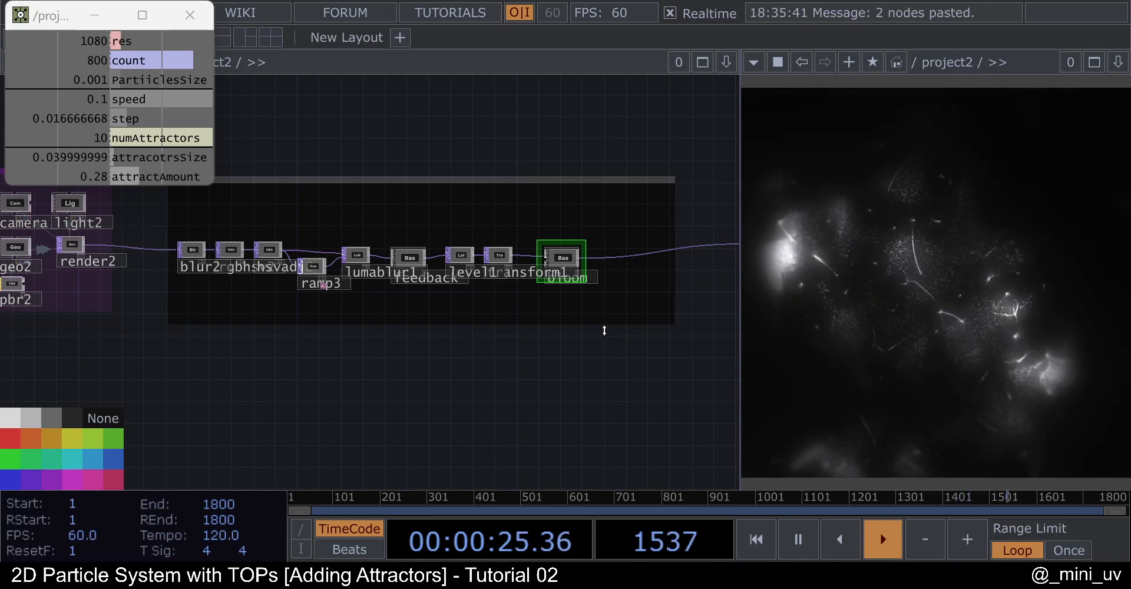
{"action": "middle_click_drag", "start_coordinate": [604, 328], "coordinate": [537, 386]}
{"action": "left_click_drag", "start_coordinate": [542, 382], "coordinate": [644, 295]}
{"action": "left_click_drag", "start_coordinate": [580, 335], "coordinate": [637, 293]}
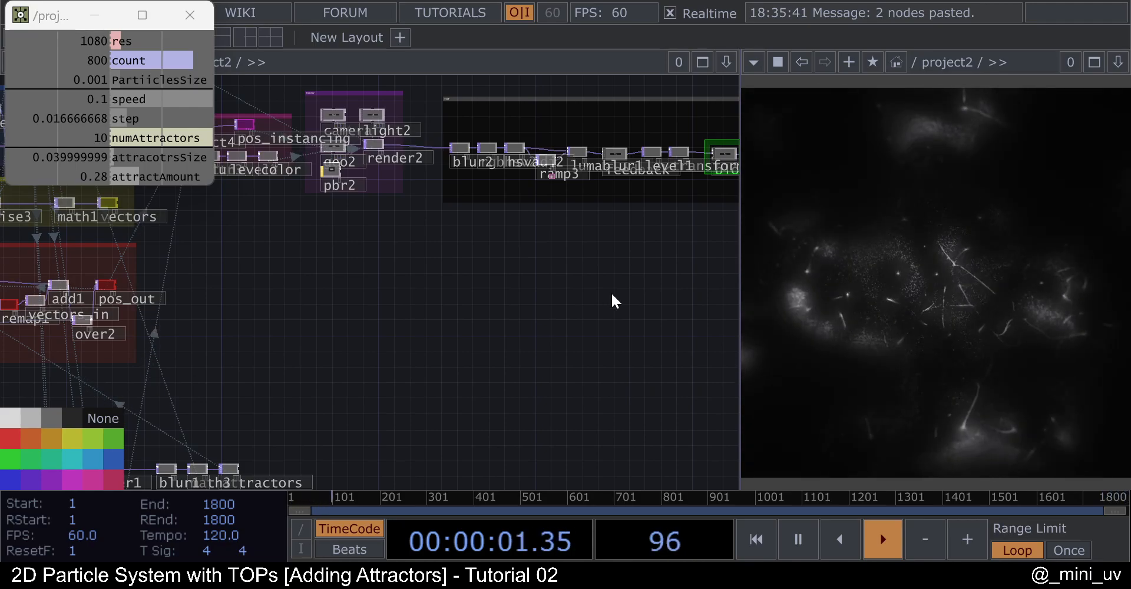
{"action": "scroll", "coordinate": [606, 299], "scroll_direction": "down", "scroll_amount": 3}
{"action": "left_click_drag", "start_coordinate": [613, 306], "coordinate": [643, 280]}
{"action": "left_click_drag", "start_coordinate": [580, 317], "coordinate": [636, 230]}
{"action": "left_click_drag", "start_coordinate": [567, 241], "coordinate": [619, 205]}
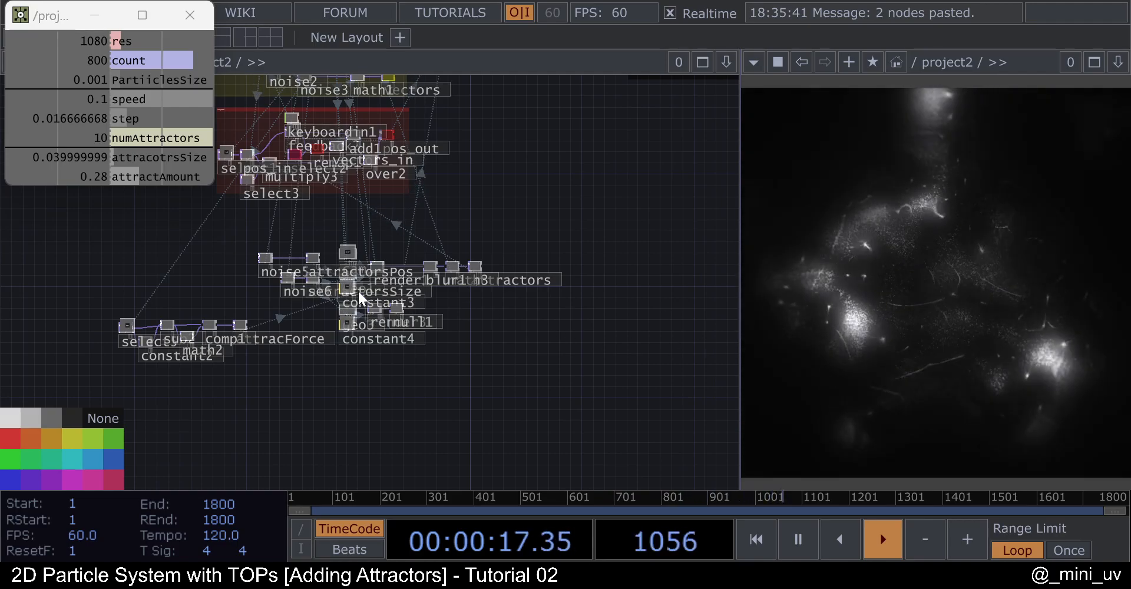
{"action": "scroll", "coordinate": [288, 276], "scroll_direction": "up", "scroll_amount": 5}
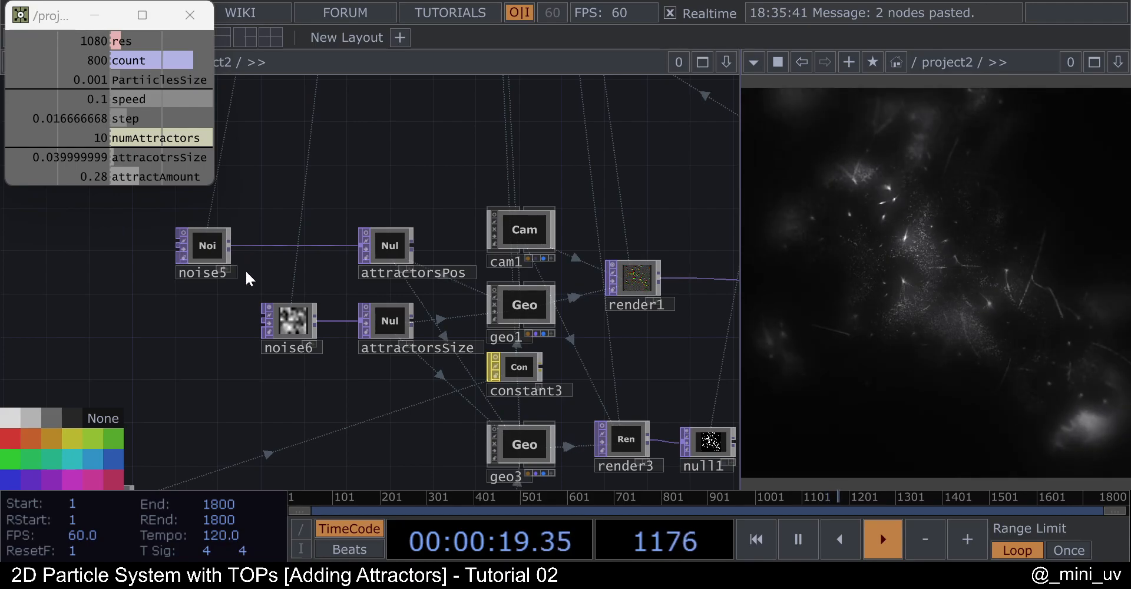
{"action": "scroll", "coordinate": [173, 281], "scroll_direction": "up", "scroll_amount": 4}
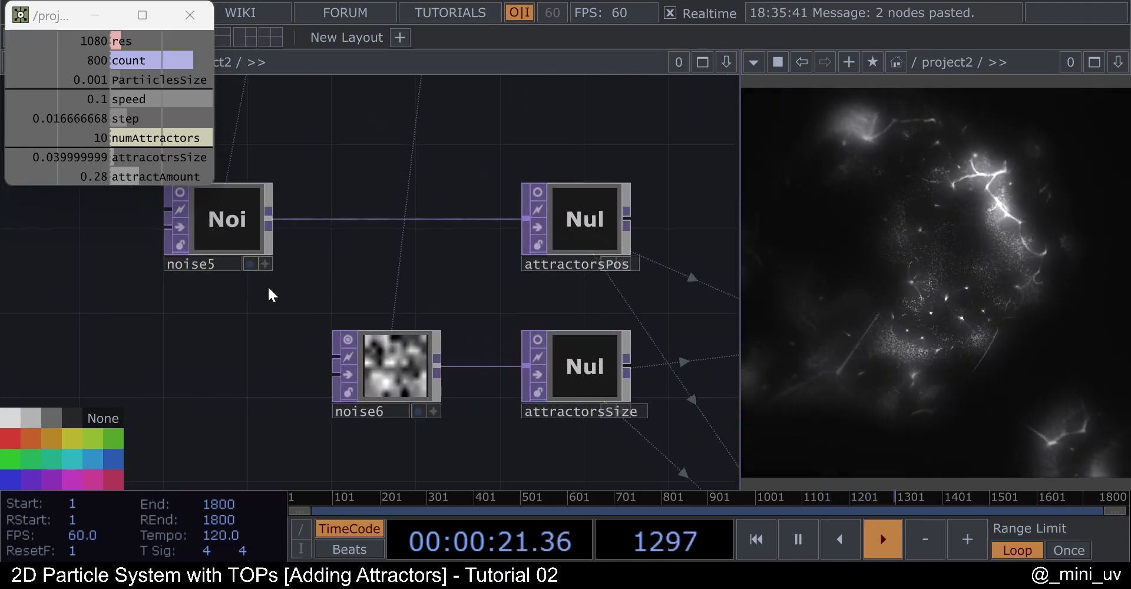
Set the color chain's level2 node to Brightness 1 of 1.643, Gamma 1 of 1.76 and Contrast of 1.52.
{"action": "scroll", "coordinate": [271, 277], "scroll_direction": "down", "scroll_amount": 10}
{"action": "left_click_drag", "start_coordinate": [512, 275], "coordinate": [528, 393]}
{"action": "scroll", "coordinate": [450, 213], "scroll_direction": "up", "scroll_amount": 4}
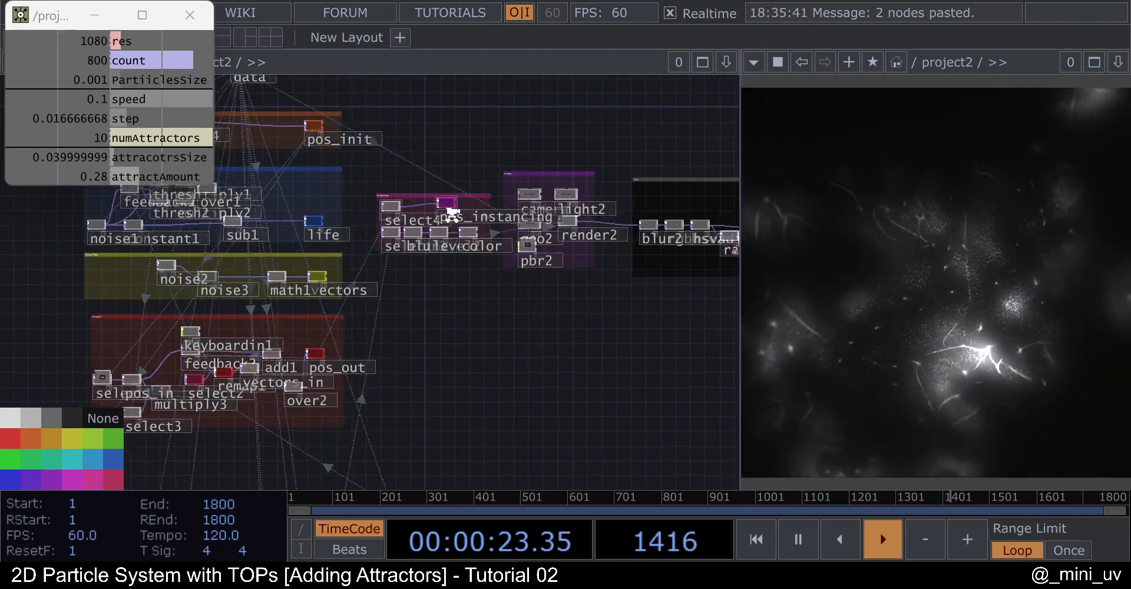
{"action": "scroll", "coordinate": [450, 214], "scroll_direction": "up", "scroll_amount": 5}
{"action": "left_click", "coordinate": [416, 314]}
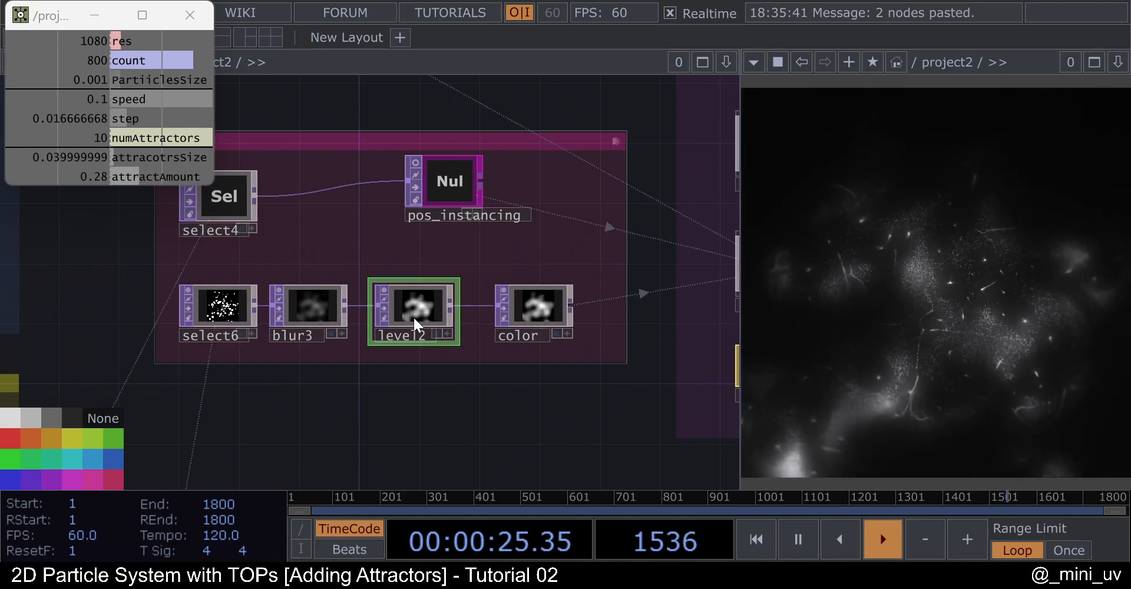
{"action": "key", "text": "p"}
{"action": "left_click_drag", "start_coordinate": [560, 284], "coordinate": [634, 275]}
{"action": "left_click_drag", "start_coordinate": [715, 239], "coordinate": [688, 241]}
{"action": "mouse_move", "coordinate": [585, 285]}
{"action": "left_mouse_down"}
{"action": "mouse_move", "coordinate": [536, 291]}
{"action": "mouse_move", "coordinate": [567, 287]}
{"action": "left_mouse_up"}
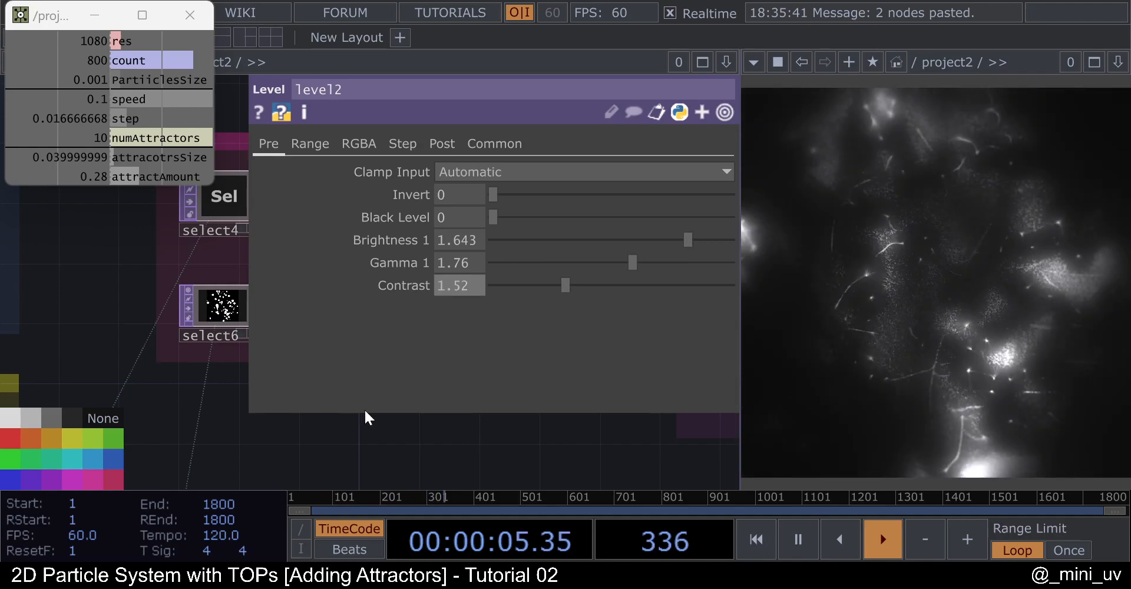
{"action": "left_click", "coordinate": [389, 426]}
{"action": "scroll", "coordinate": [311, 355], "scroll_direction": "down", "scroll_amount": 6}
{"action": "scroll", "coordinate": [349, 365], "scroll_direction": "down", "scroll_amount": 4}
{"action": "left_click_drag", "start_coordinate": [348, 365], "coordinate": [467, 273]}
{"action": "scroll", "coordinate": [373, 370], "scroll_direction": "down", "scroll_amount": 4}
{"action": "scroll", "coordinate": [403, 391], "scroll_direction": "up", "scroll_amount": 1}
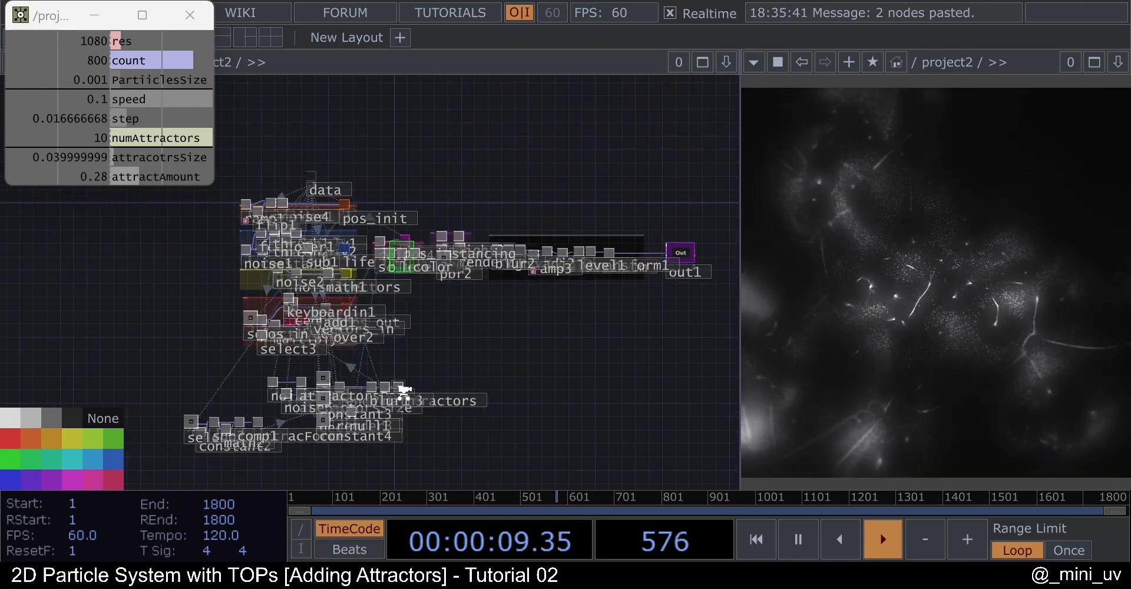
{"action": "scroll", "coordinate": [403, 391], "scroll_direction": "up", "scroll_amount": 2}
{"action": "left_click_drag", "start_coordinate": [475, 379], "coordinate": [590, 337]}
{"action": "scroll", "coordinate": [443, 407], "scroll_direction": "up", "scroll_amount": 6}
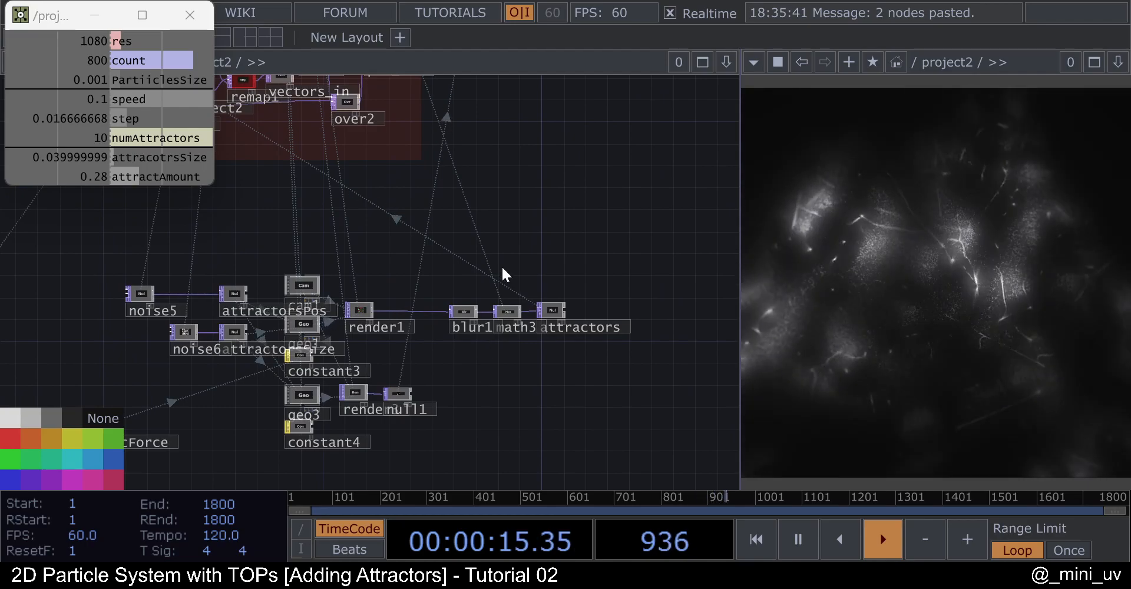
{"action": "left_click_drag", "start_coordinate": [594, 253], "coordinate": [480, 219]}
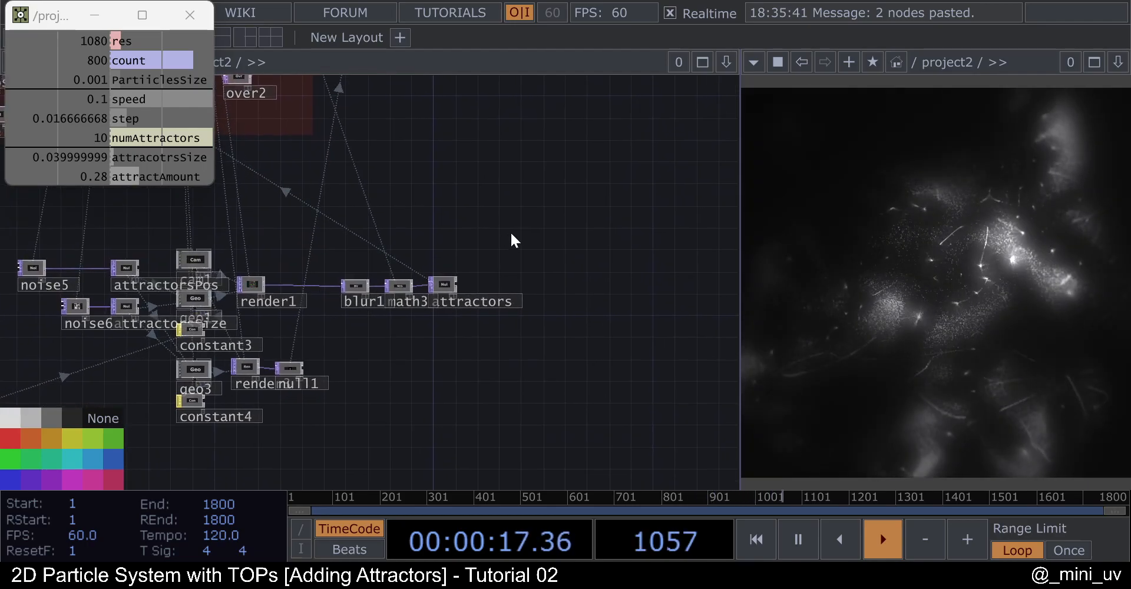
{"action": "left_click_drag", "start_coordinate": [472, 380], "coordinate": [431, 358]}
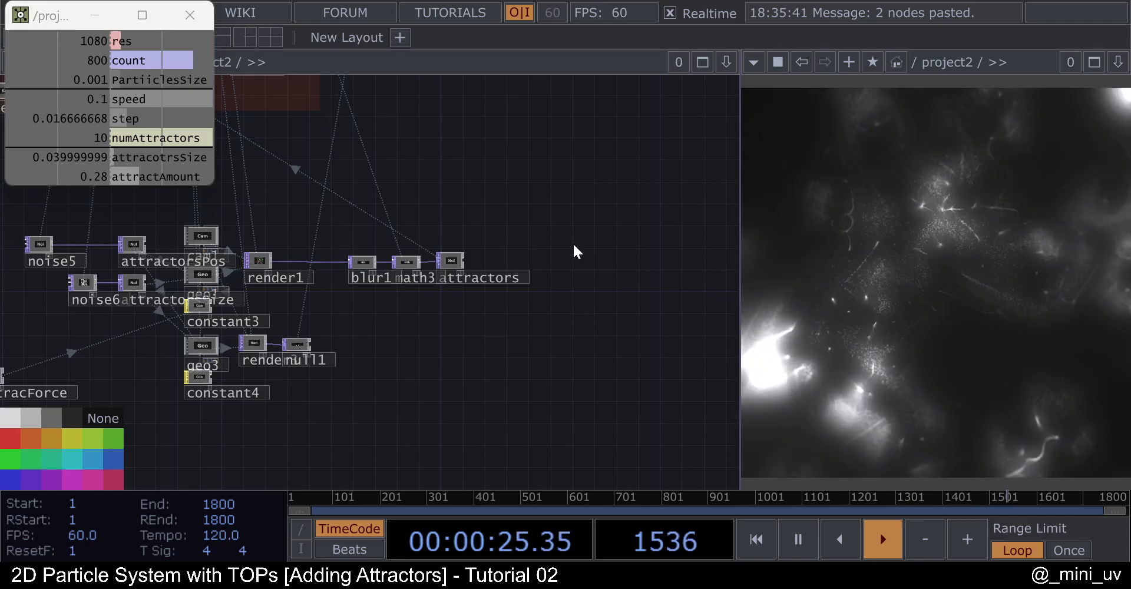
{"action": "left_click_drag", "start_coordinate": [549, 214], "coordinate": [328, 376]}
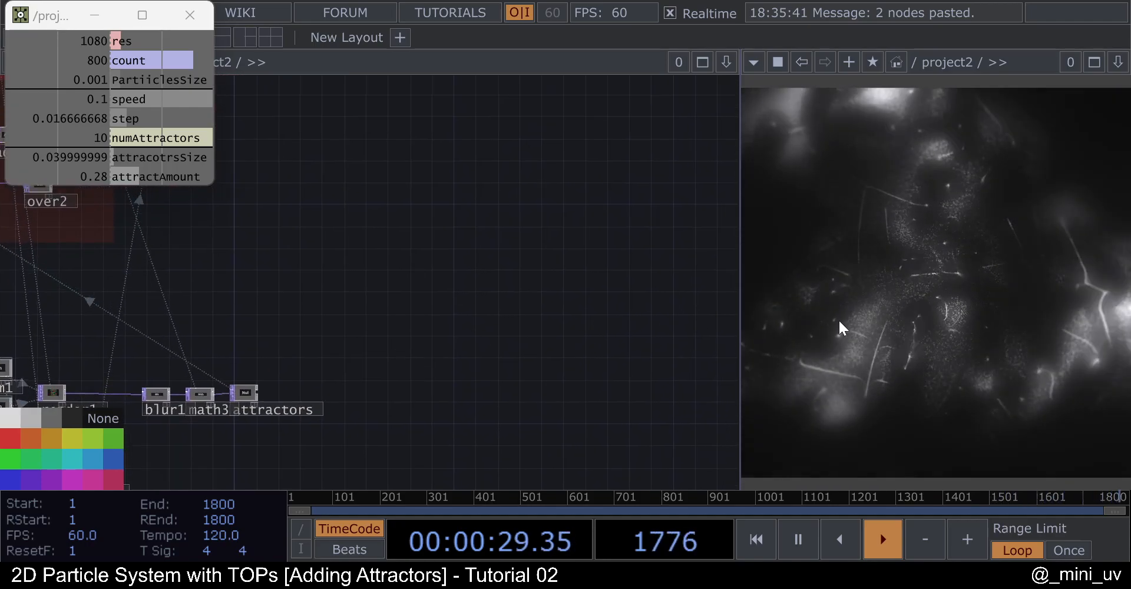
{"action": "left_click_drag", "start_coordinate": [544, 295], "coordinate": [430, 318]}
{"action": "scroll", "coordinate": [407, 296], "scroll_direction": "down", "scroll_amount": 4}
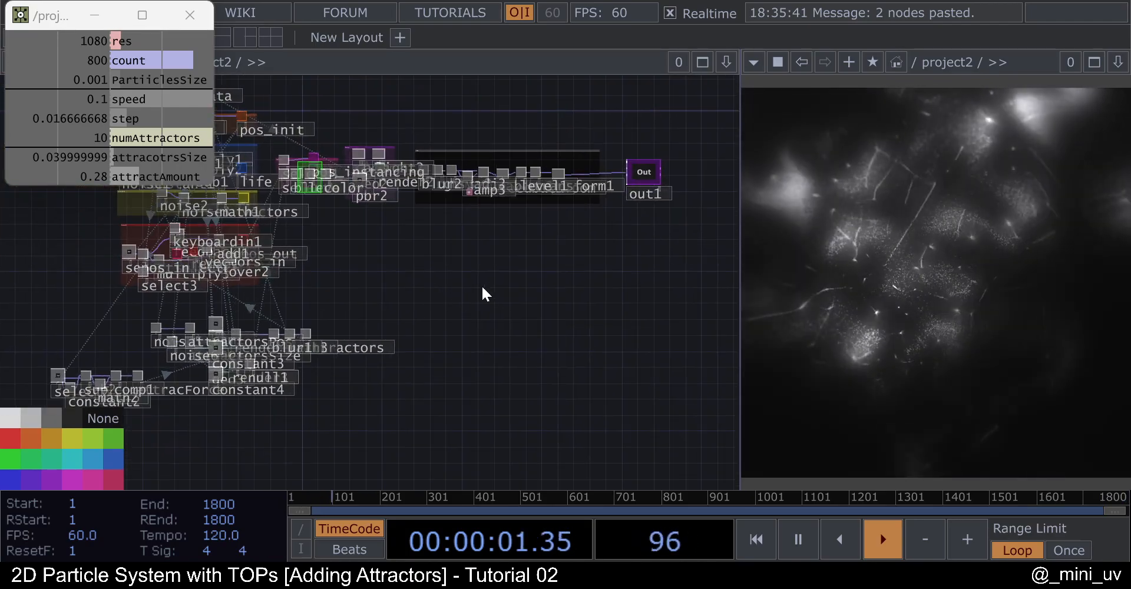
{"action": "left_click_drag", "start_coordinate": [515, 321], "coordinate": [590, 375]}
{"action": "left_click_drag", "start_coordinate": [531, 324], "coordinate": [599, 238]}
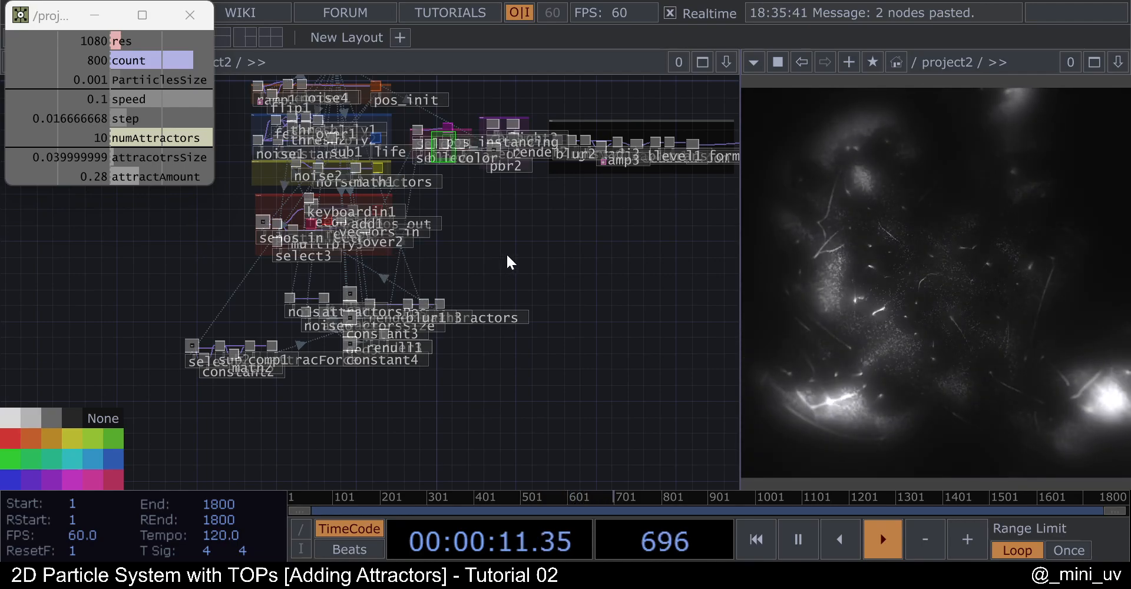
{"action": "left_click_drag", "start_coordinate": [502, 274], "coordinate": [529, 270]}
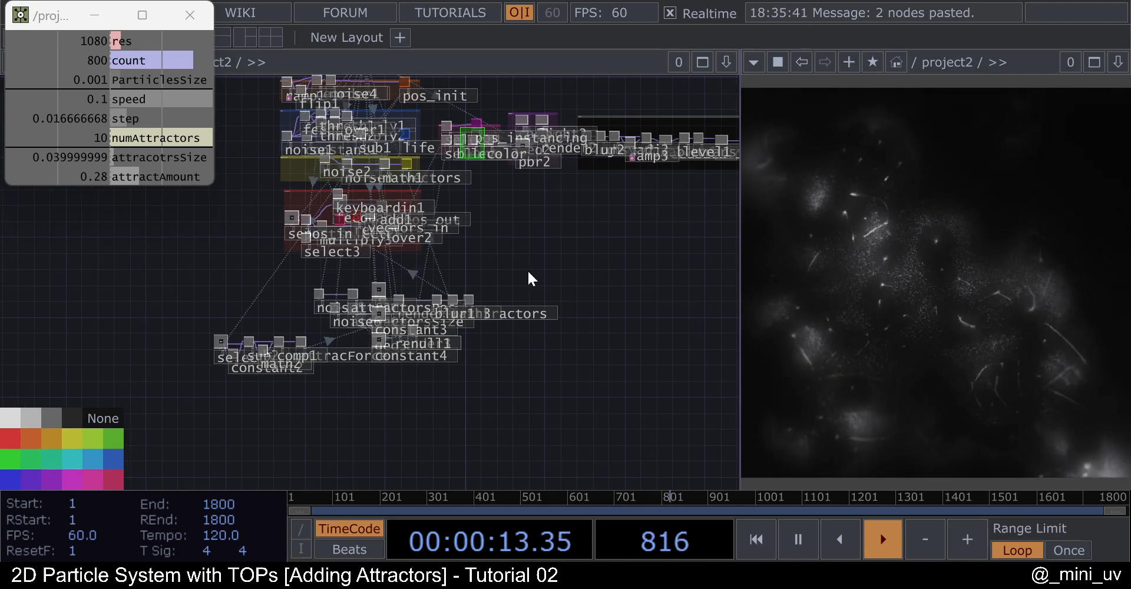
{"action": "scroll", "coordinate": [472, 315], "scroll_direction": "up", "scroll_amount": 4}
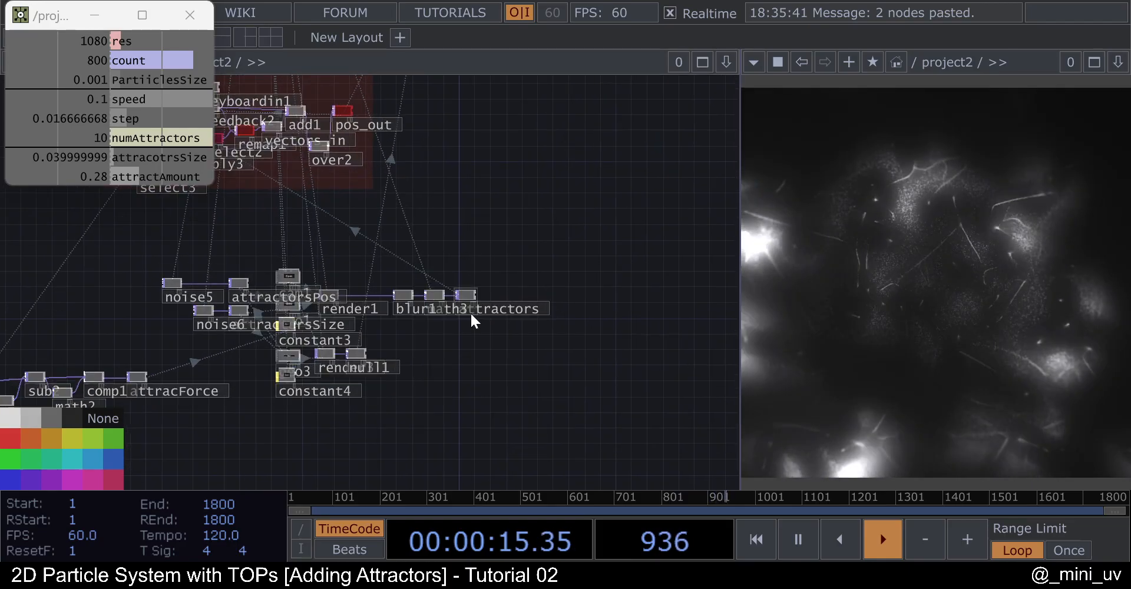
{"action": "scroll", "coordinate": [468, 309], "scroll_direction": "down", "scroll_amount": 2}
{"action": "scroll", "coordinate": [576, 314], "scroll_direction": "down", "scroll_amount": 3}
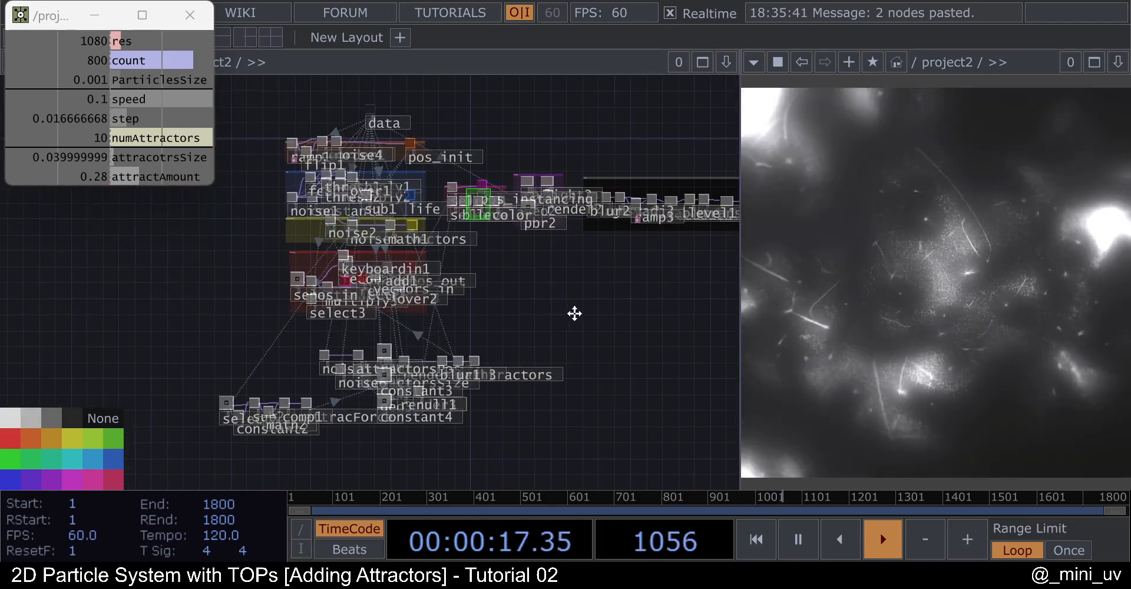
Review the whole particle network beside the rendered output, from the post-processing chain and out1 to the attractor nodes around render1 and constant3.
{"action": "left_click_drag", "start_coordinate": [570, 308], "coordinate": [597, 268]}
{"action": "left_click_drag", "start_coordinate": [537, 290], "coordinate": [340, 338]}
{"action": "scroll", "coordinate": [620, 189], "scroll_direction": "up", "scroll_amount": 2}
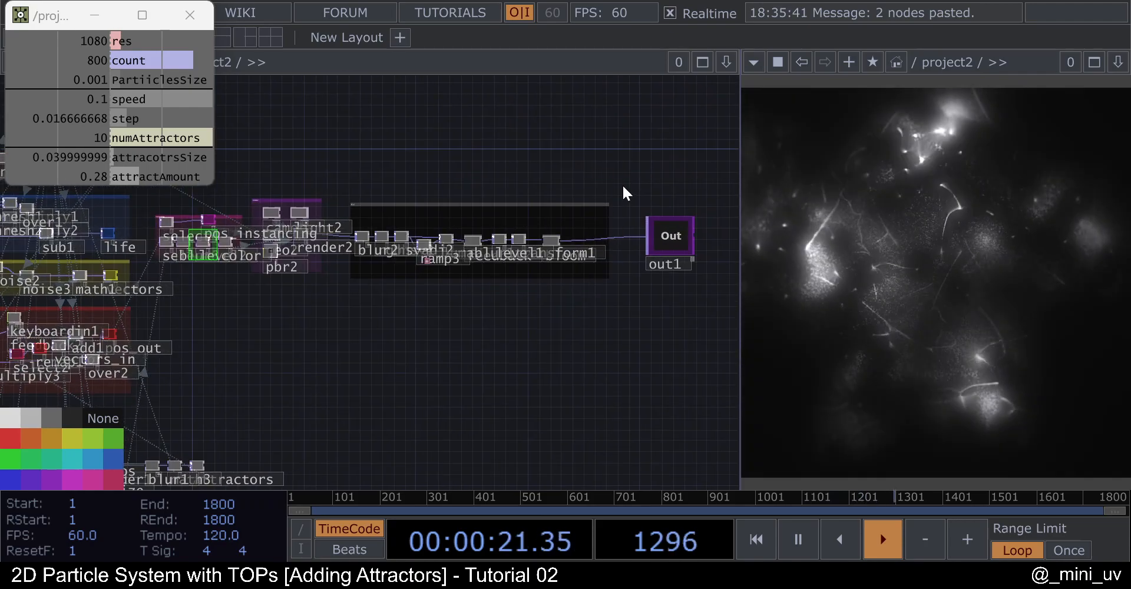
{"action": "scroll", "coordinate": [622, 189], "scroll_direction": "up", "scroll_amount": 2}
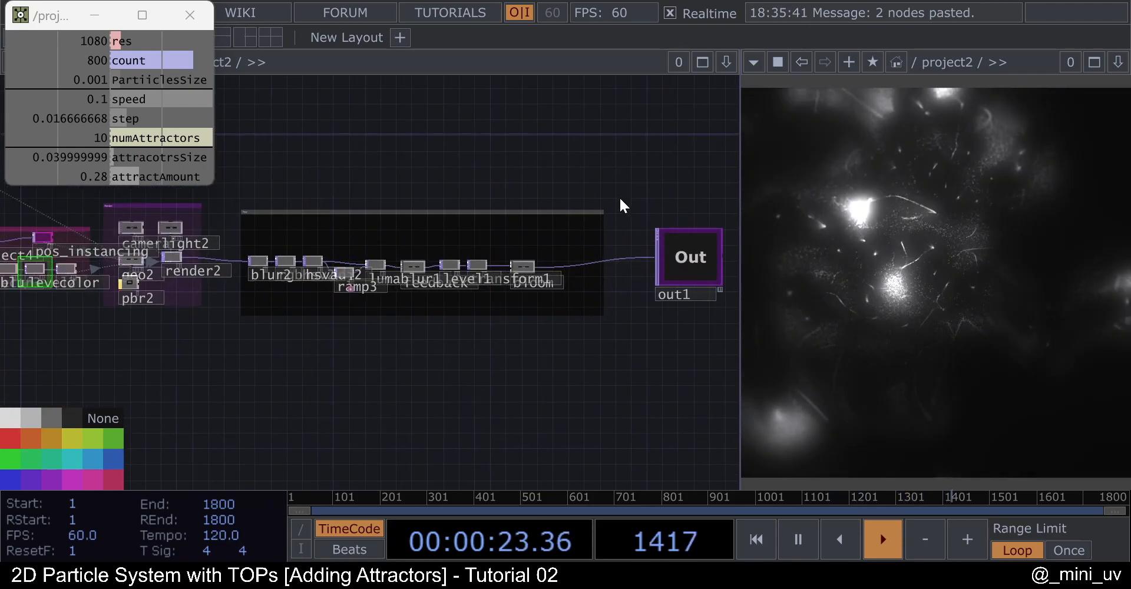
{"action": "scroll", "coordinate": [507, 313], "scroll_direction": "down", "scroll_amount": 2}
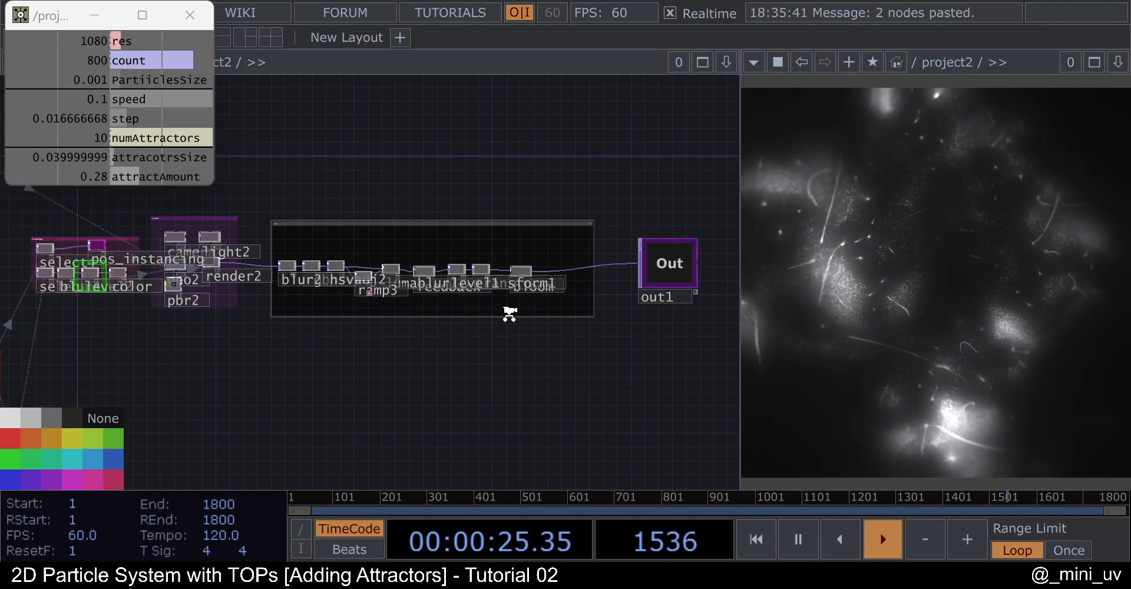
{"action": "left_click_drag", "start_coordinate": [489, 384], "coordinate": [626, 319]}
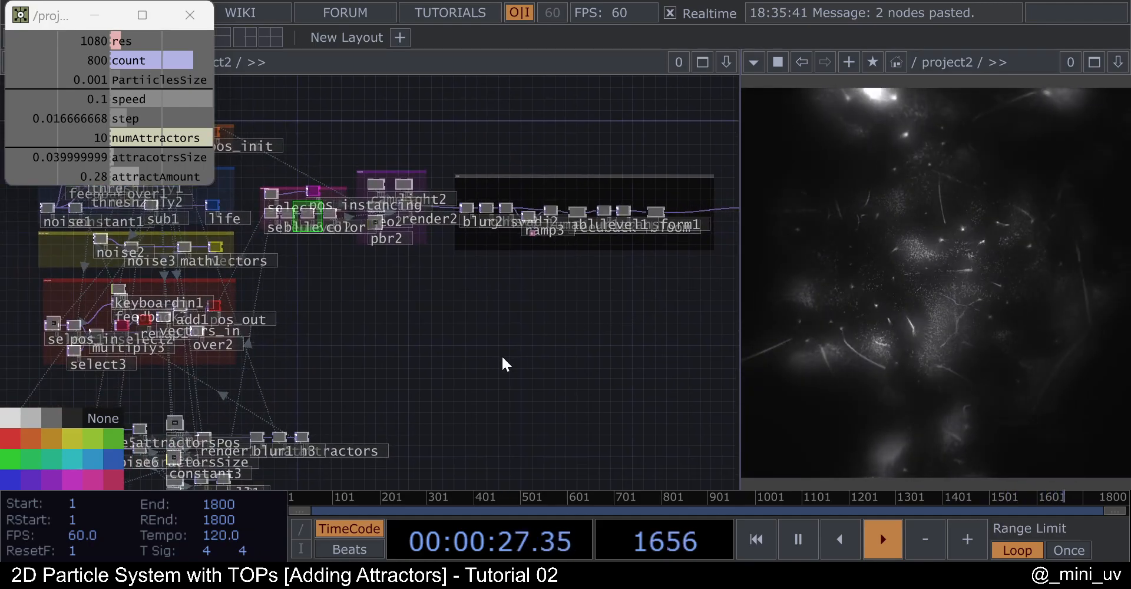
{"action": "left_click_drag", "start_coordinate": [502, 358], "coordinate": [541, 331]}
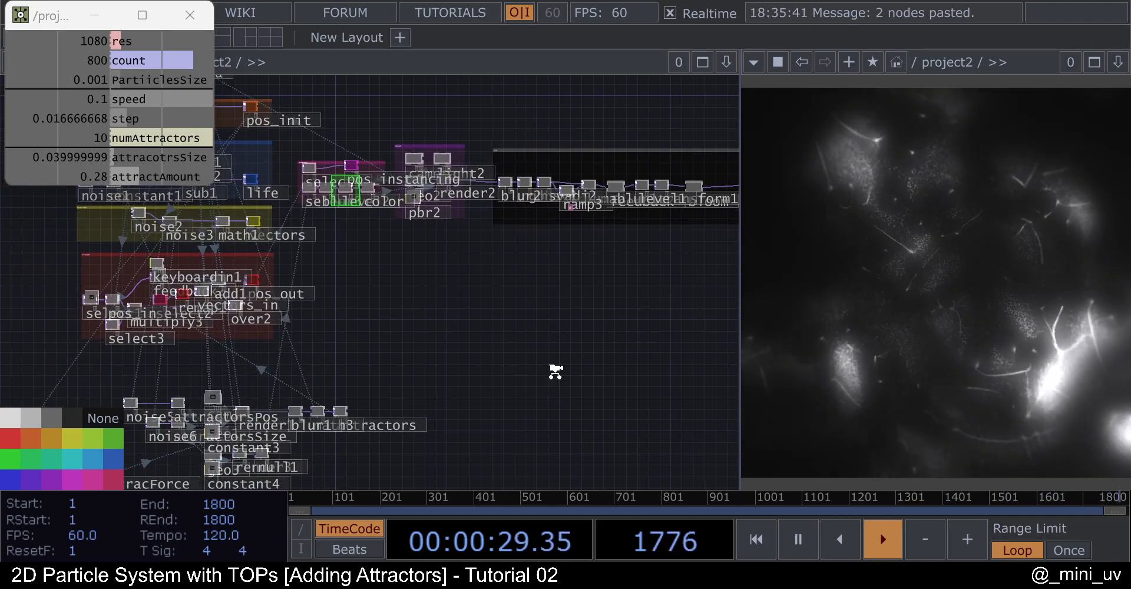
{"action": "scroll", "coordinate": [538, 363], "scroll_direction": "down", "scroll_amount": 2}
{"action": "left_click_drag", "start_coordinate": [512, 362], "coordinate": [580, 353]}
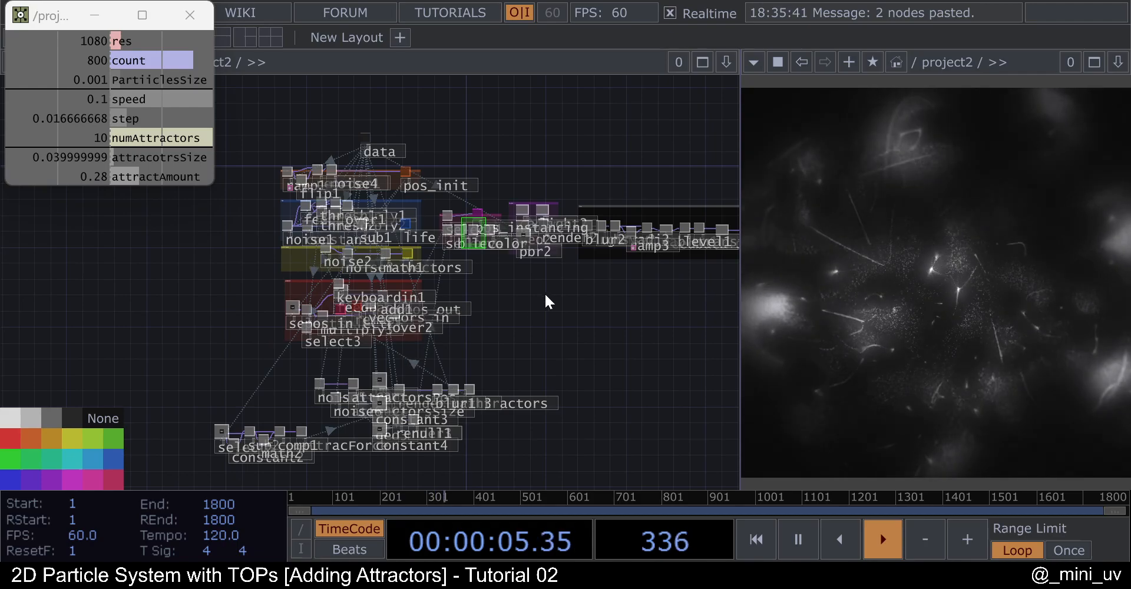
{"action": "left_click_drag", "start_coordinate": [580, 313], "coordinate": [448, 348]}
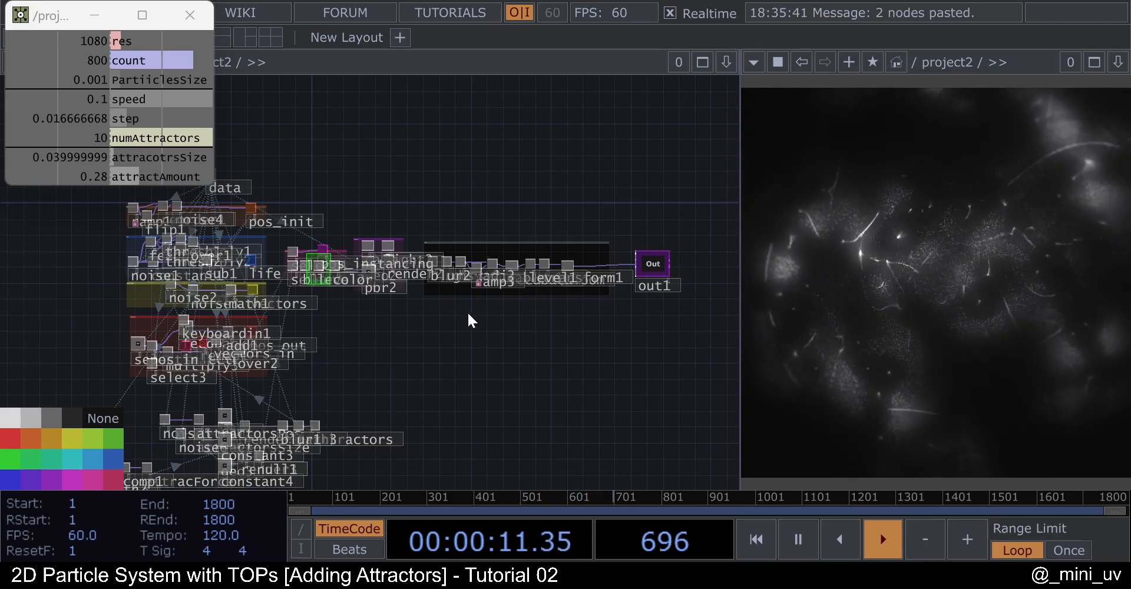
{"action": "left_click_drag", "start_coordinate": [526, 362], "coordinate": [569, 323]}
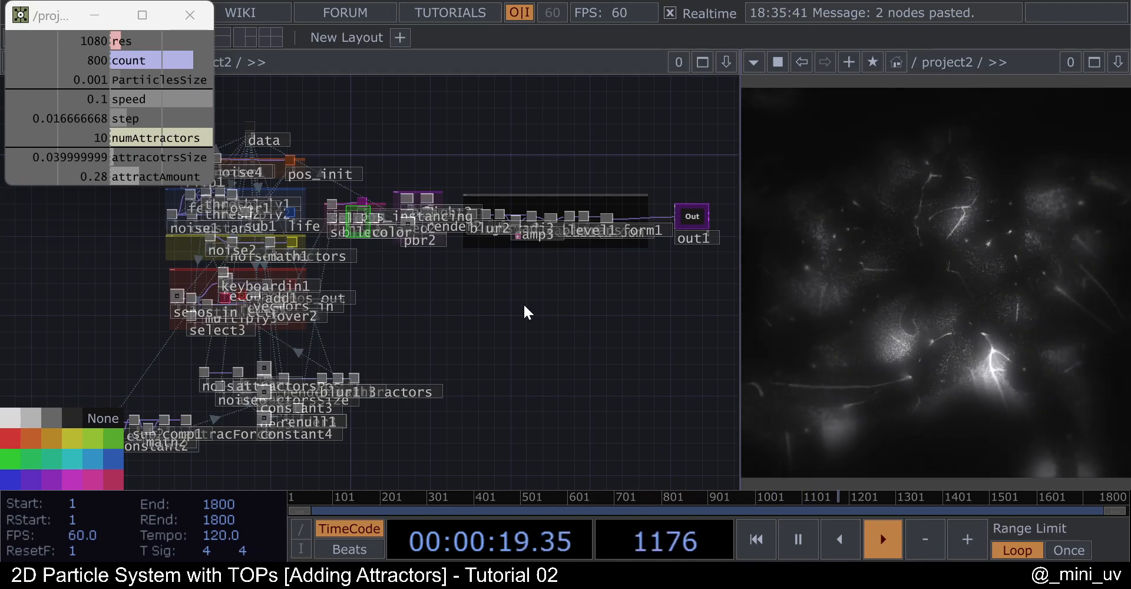
{"action": "left_click_drag", "start_coordinate": [535, 291], "coordinate": [649, 246]}
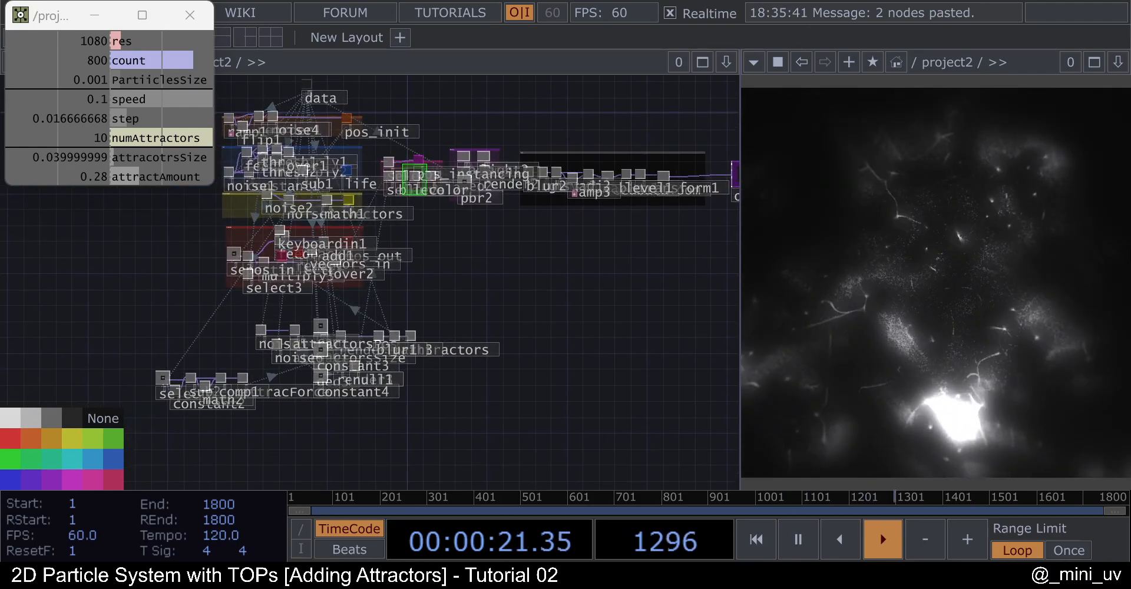
{"action": "left_click_drag", "start_coordinate": [499, 280], "coordinate": [526, 270]}
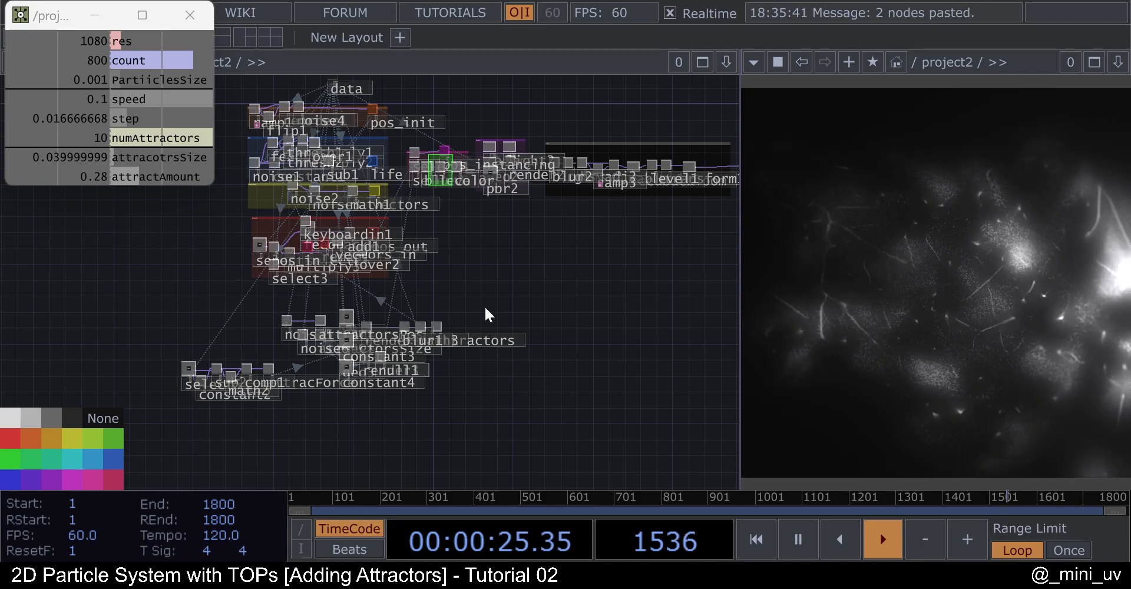
{"action": "left_click_drag", "start_coordinate": [483, 308], "coordinate": [514, 284]}
{"action": "scroll", "coordinate": [375, 323], "scroll_direction": "up", "scroll_amount": 5}
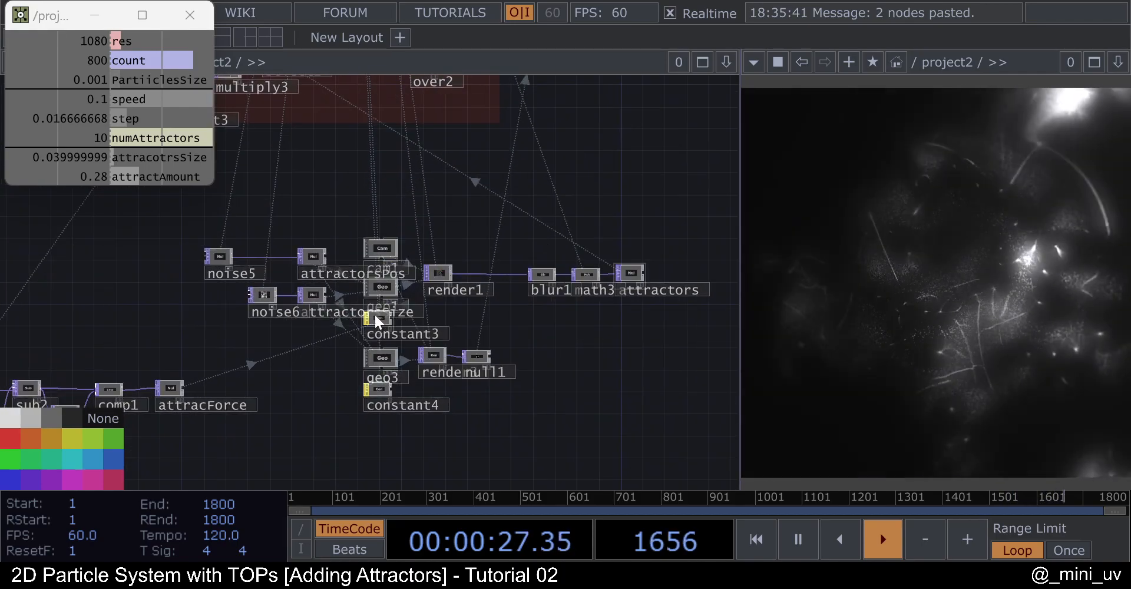